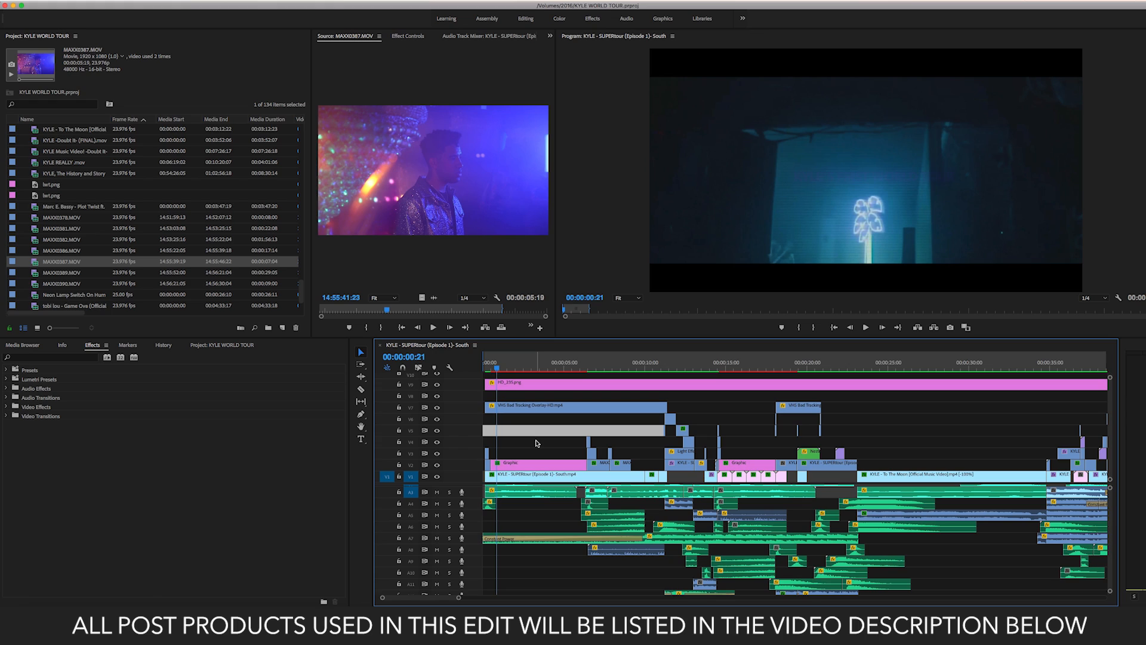
- Examine the layout of video and audio tracks across the whole sequence in the timeline
{"action": "left_click", "coordinate": [576, 400]}
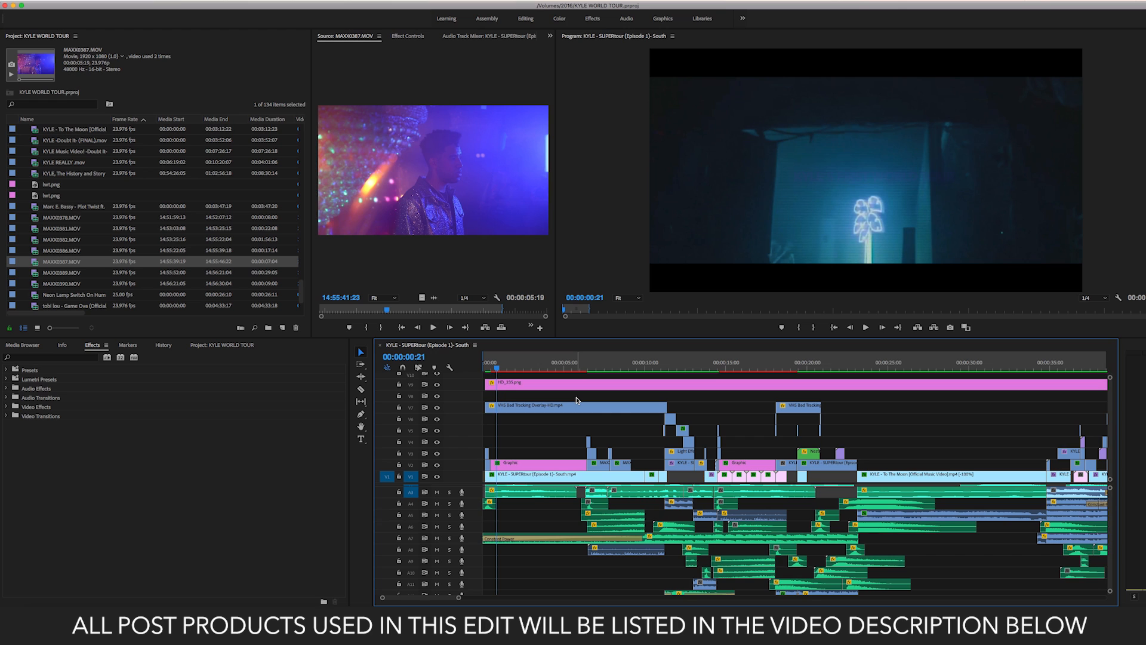
{"action": "key", "text": "minus"}
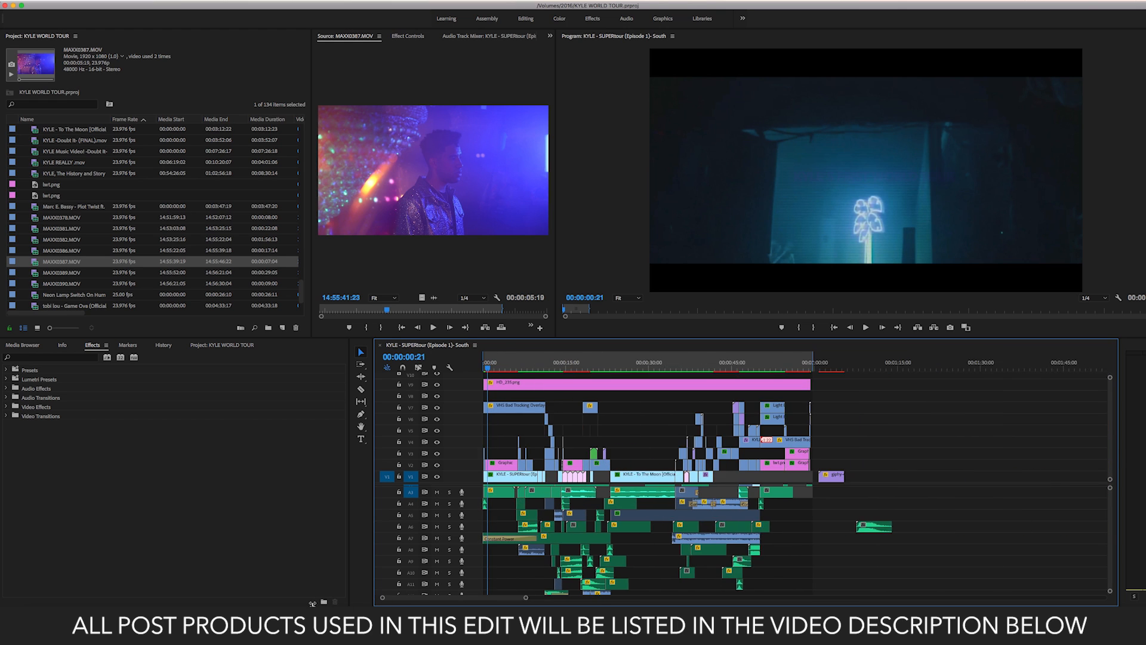
{"action": "left_click_drag", "start_coordinate": [312, 604], "coordinate": [349, 603]}
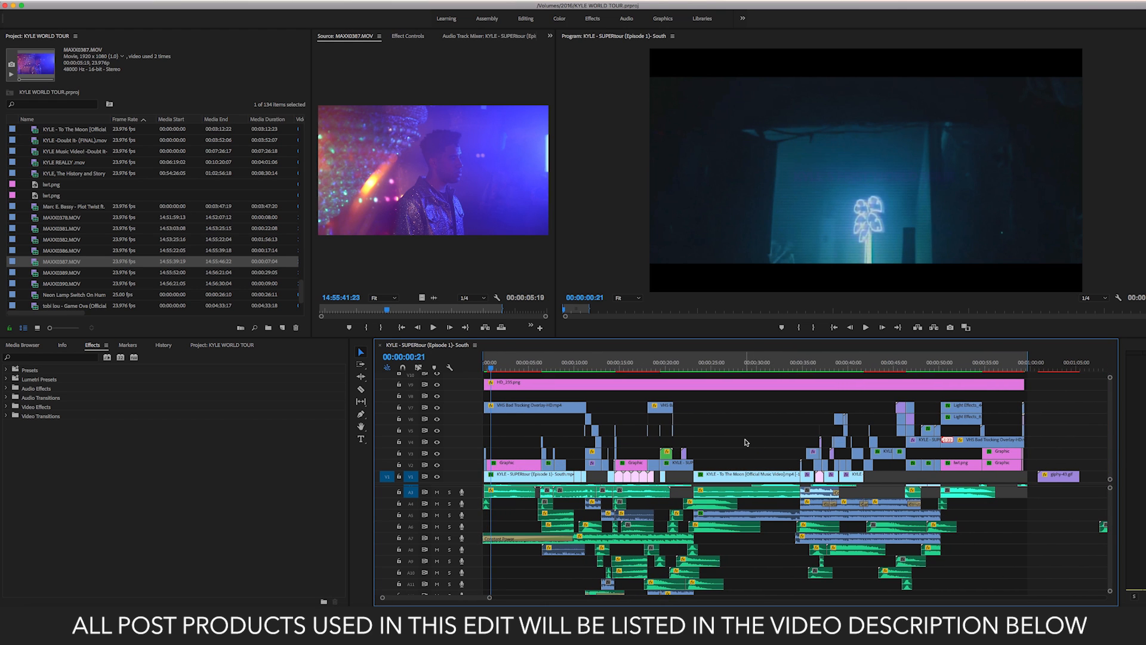
{"action": "scroll", "coordinate": [745, 442], "scroll_direction": "up", "scroll_amount": 1}
{"action": "scroll", "coordinate": [745, 442], "scroll_direction": "down", "scroll_amount": 1}
{"action": "scroll", "coordinate": [767, 542], "scroll_direction": "up", "scroll_amount": 2}
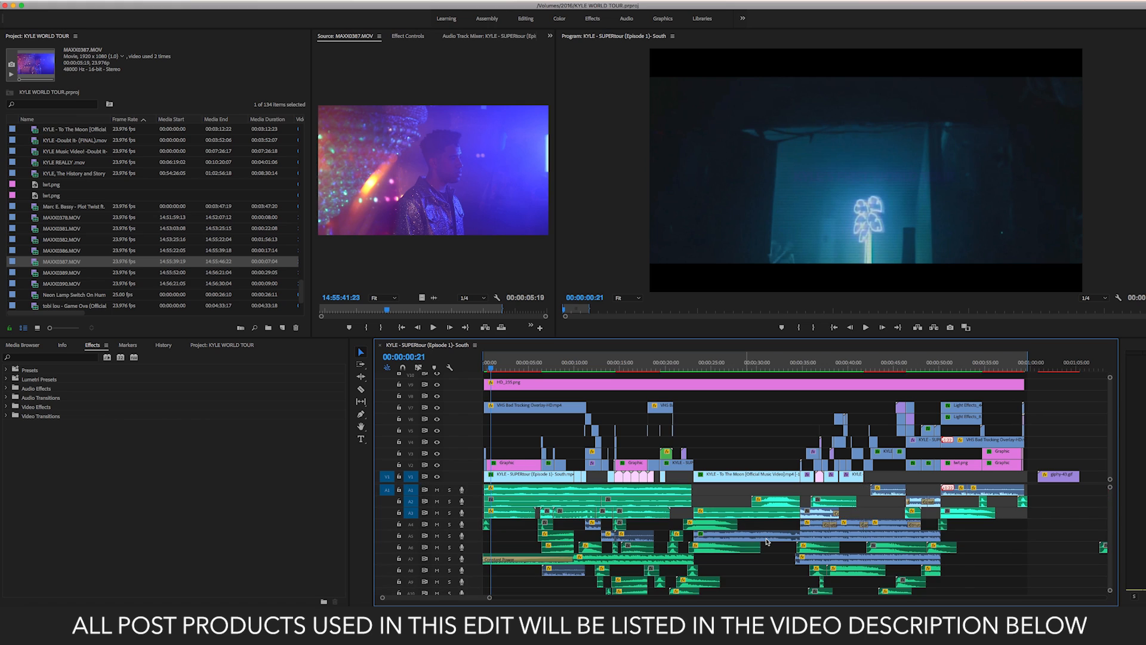
{"action": "scroll", "coordinate": [742, 452], "scroll_direction": "up", "scroll_amount": 1}
{"action": "scroll", "coordinate": [740, 452], "scroll_direction": "down", "scroll_amount": 1}
{"action": "left_click", "coordinate": [509, 442]}
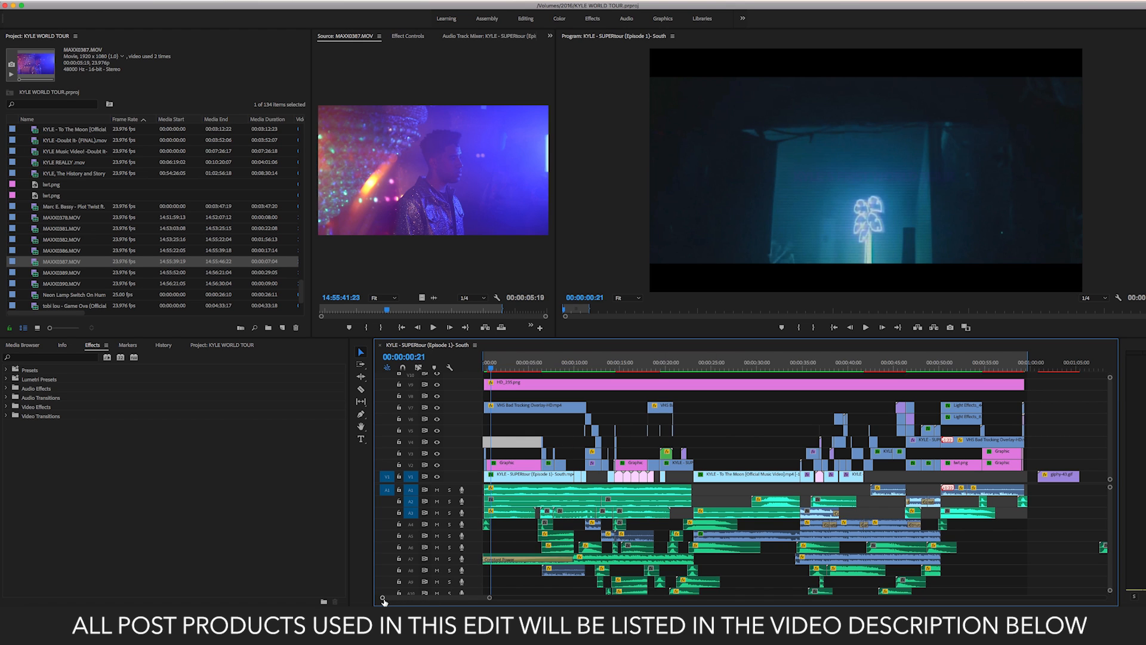
- Move the playhead to 00:00:00:02 at the start of the sequence
{"action": "mouse_move", "coordinate": [383, 597]}
{"action": "left_mouse_down"}
{"action": "mouse_move", "coordinate": [427, 597]}
{"action": "mouse_move", "coordinate": [413, 597]}
{"action": "left_mouse_up"}
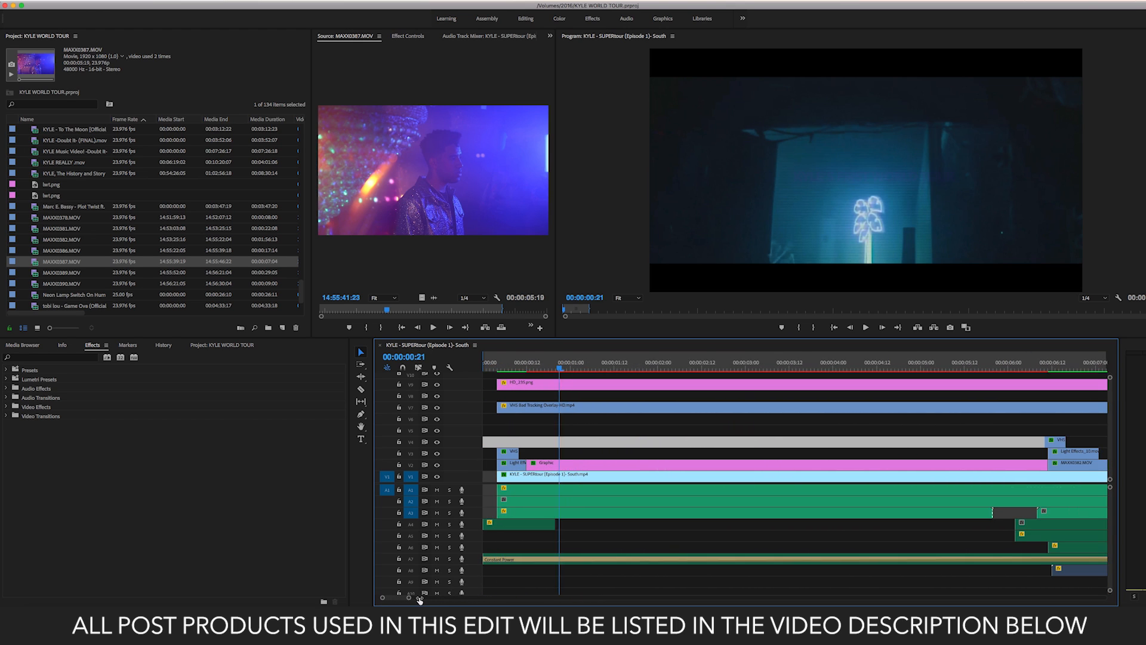
{"action": "left_click", "coordinate": [489, 368]}
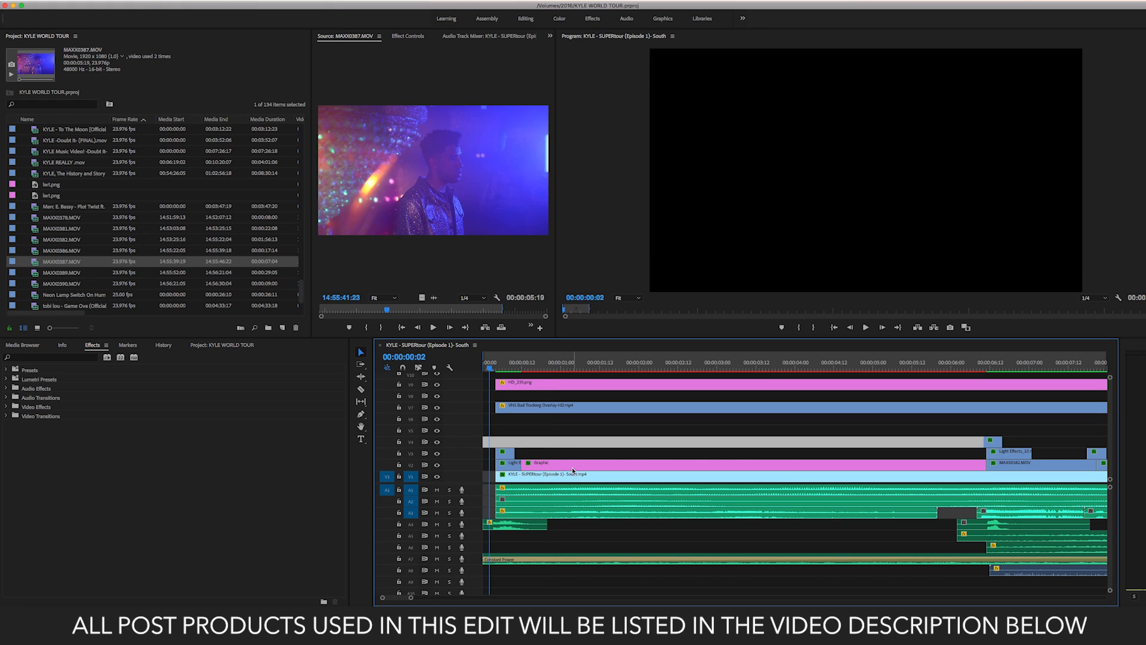
{"action": "left_click", "coordinate": [558, 434]}
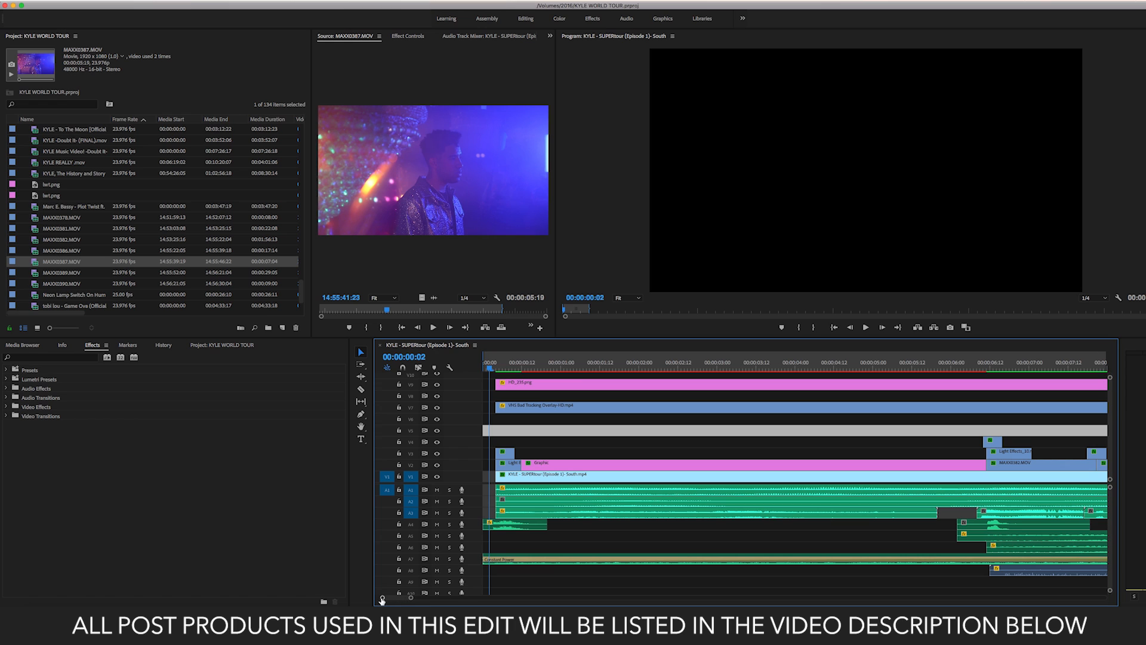
- Load the opening audio clips 04 Dark Drone.wav and Arcade Click Negative 13.wav from the timeline for viewing in the source monitor
{"action": "left_click_drag", "start_coordinate": [380, 597], "coordinate": [292, 596]}
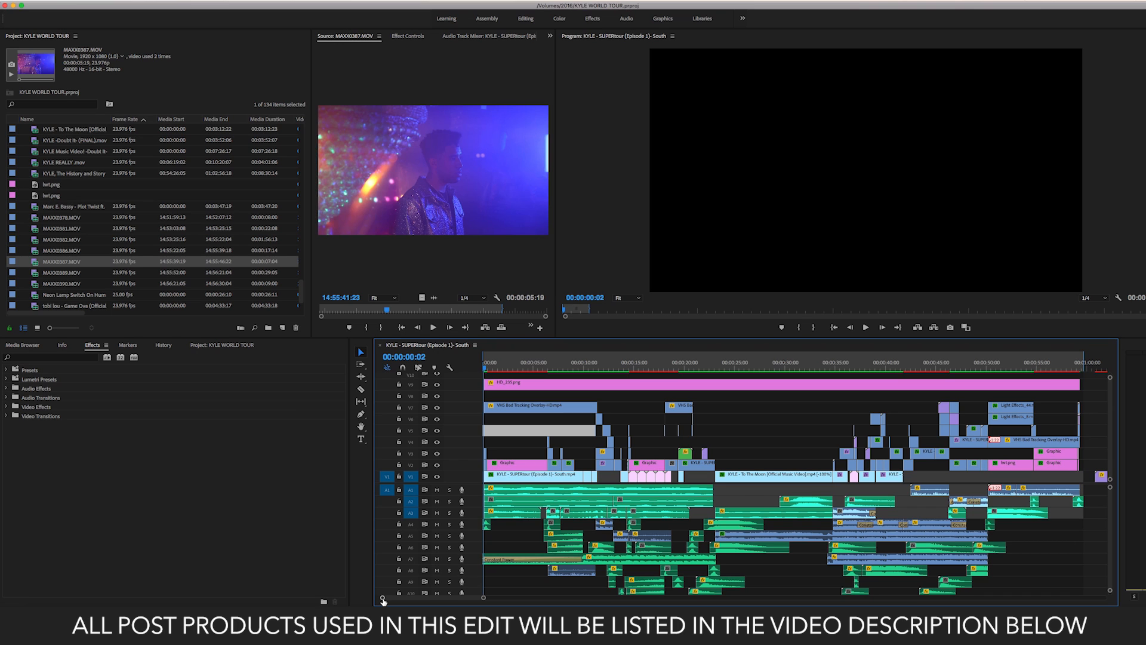
{"action": "left_click_drag", "start_coordinate": [382, 598], "coordinate": [411, 597]}
{"action": "left_click_drag", "start_coordinate": [557, 435], "coordinate": [545, 455]}
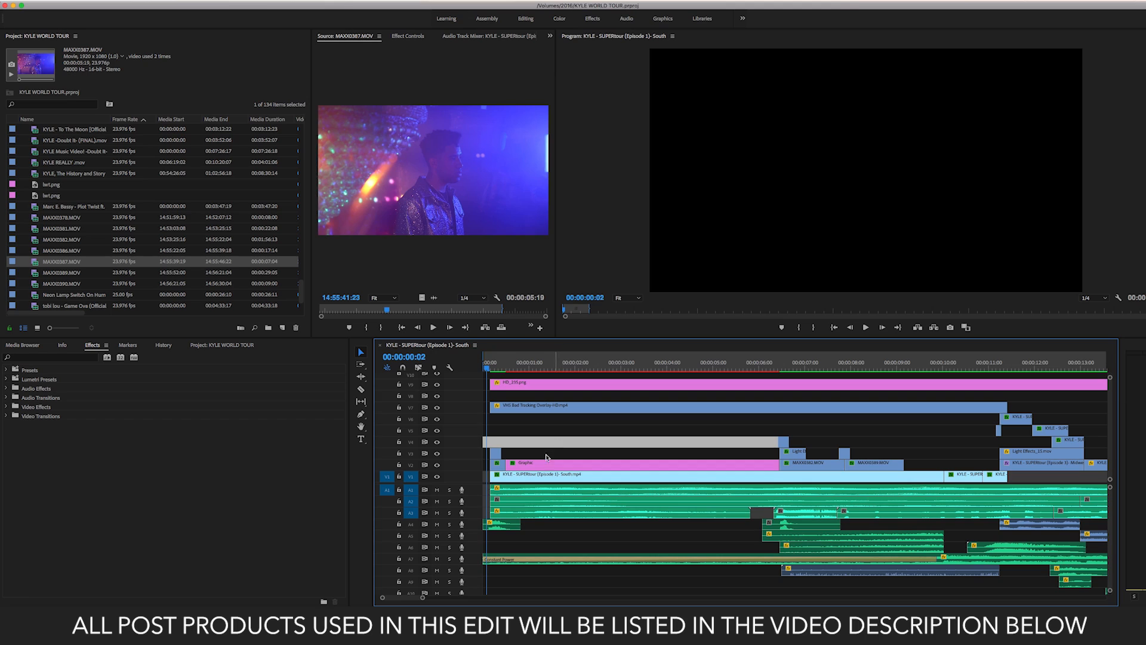
{"action": "double_click", "coordinate": [533, 492]}
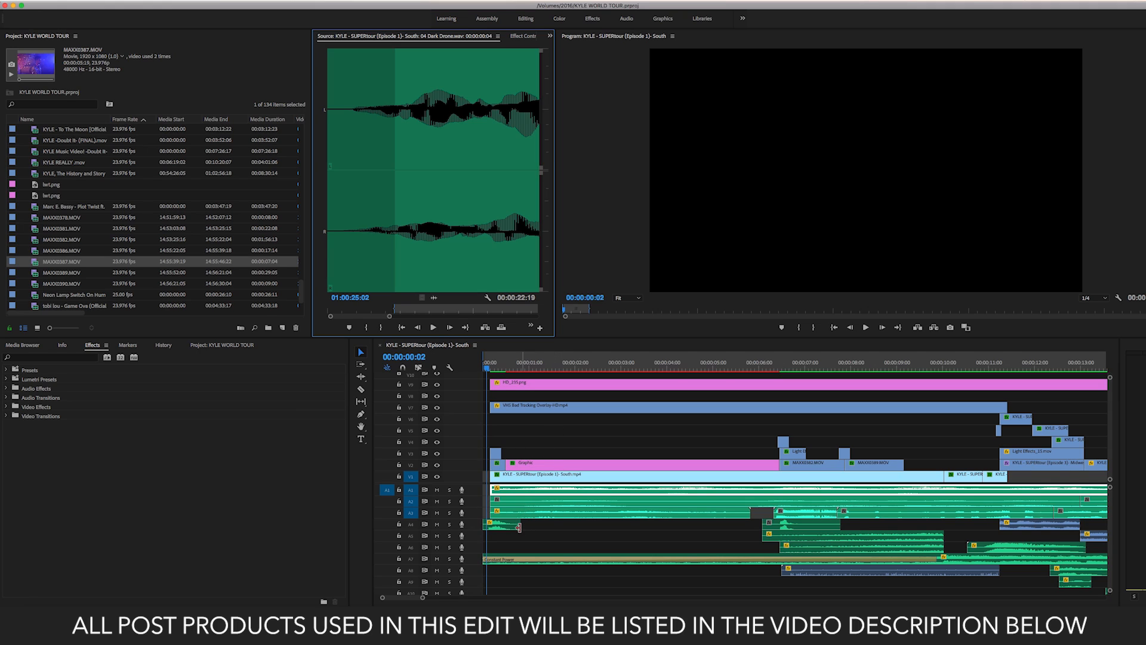
{"action": "left_click", "coordinate": [537, 491]}
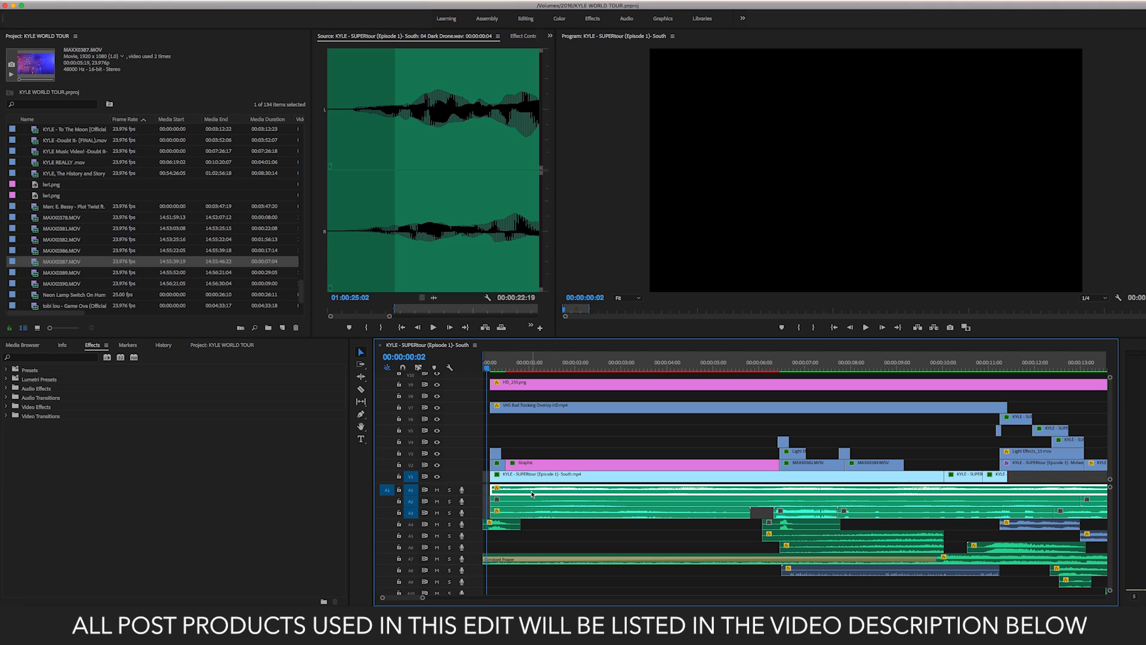
{"action": "double_click", "coordinate": [500, 525]}
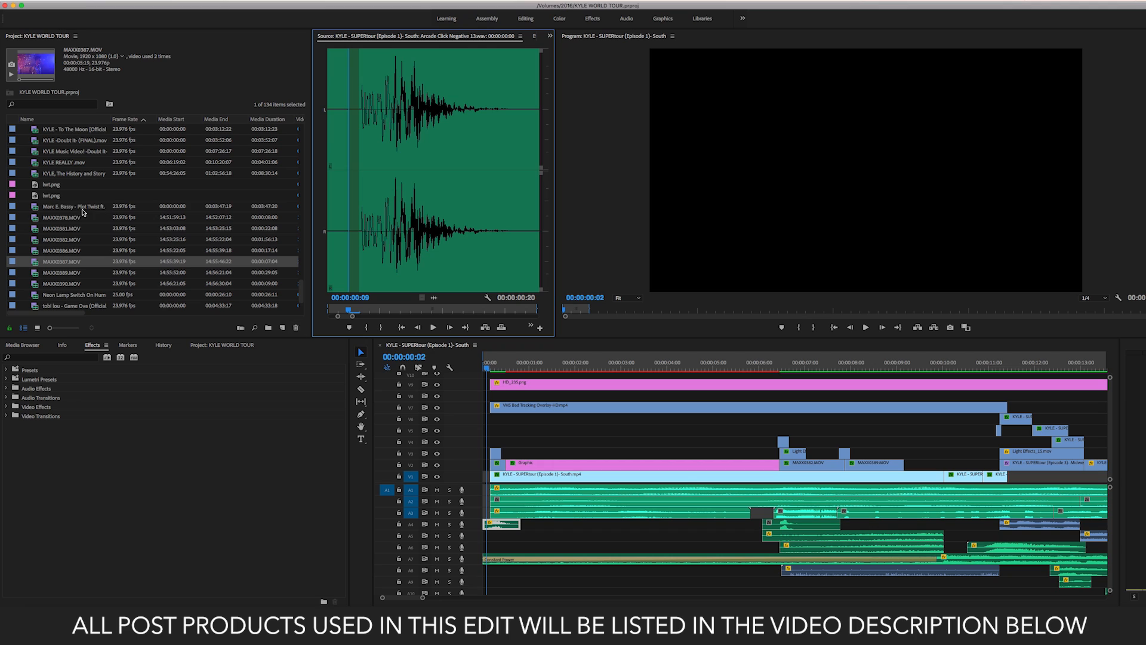
- Look over the three mechanicals sound-effect bins in the project and expand The Interface (boom) bin
{"action": "scroll", "coordinate": [86, 215], "scroll_direction": "up", "scroll_amount": 10}
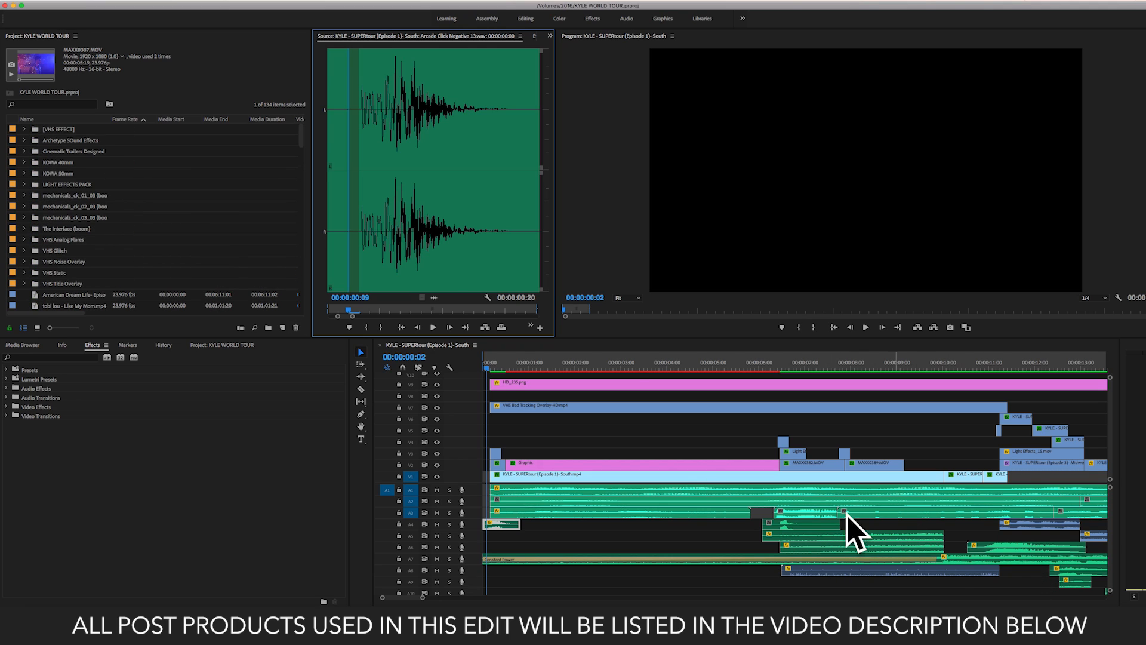
{"action": "left_click", "coordinate": [55, 195]}
{"action": "left_click", "coordinate": [57, 207]}
{"action": "left_click", "coordinate": [60, 219]}
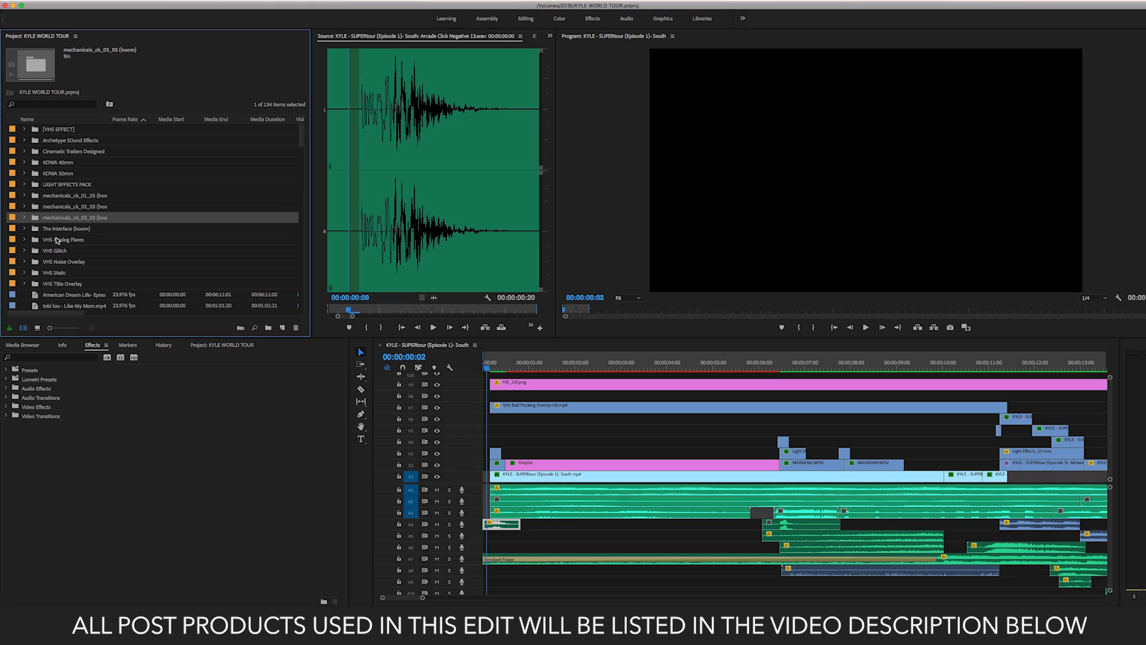
{"action": "left_click", "coordinate": [55, 230]}
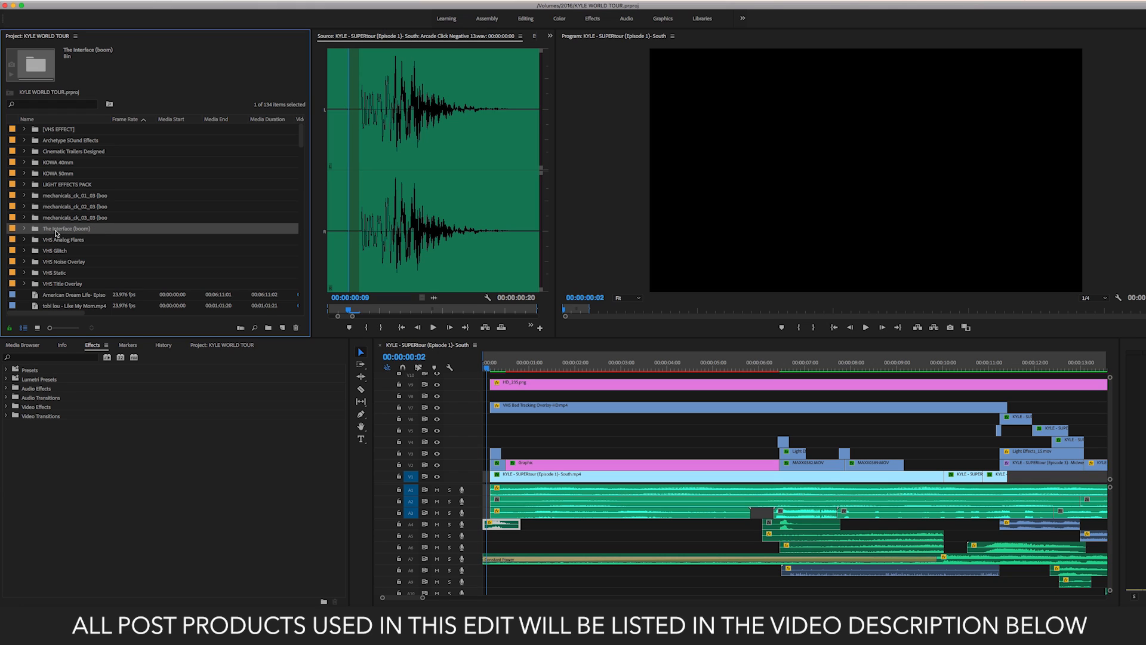
{"action": "left_click", "coordinate": [24, 228]}
{"action": "left_click", "coordinate": [25, 229]}
{"action": "left_click", "coordinate": [117, 220]}
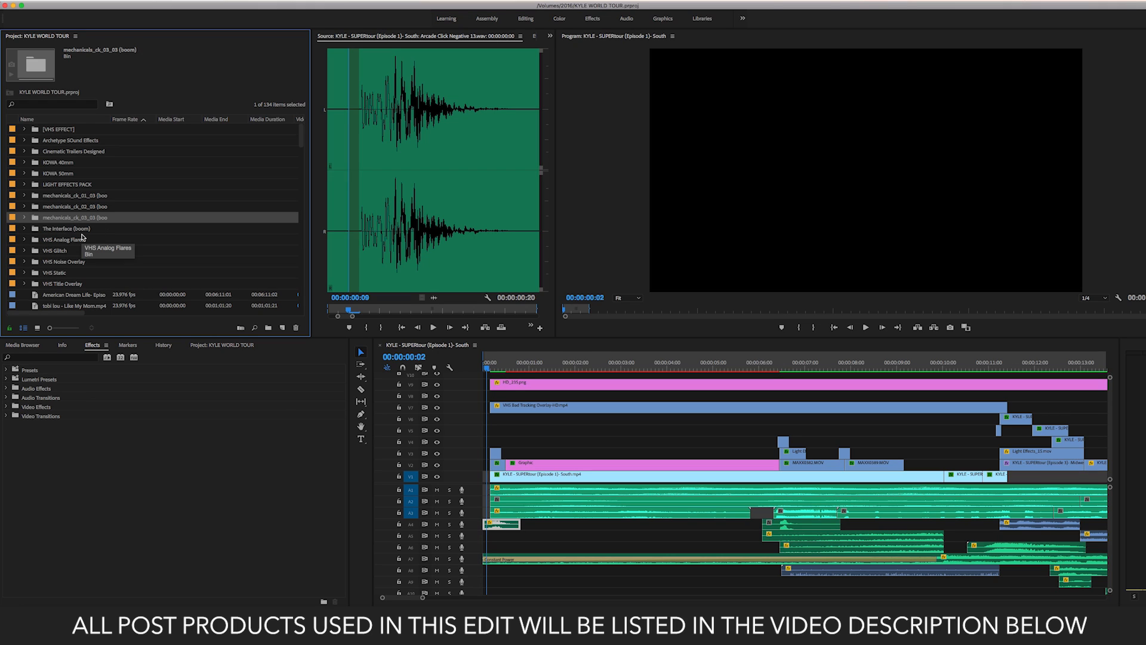
{"action": "left_click", "coordinate": [24, 229]}
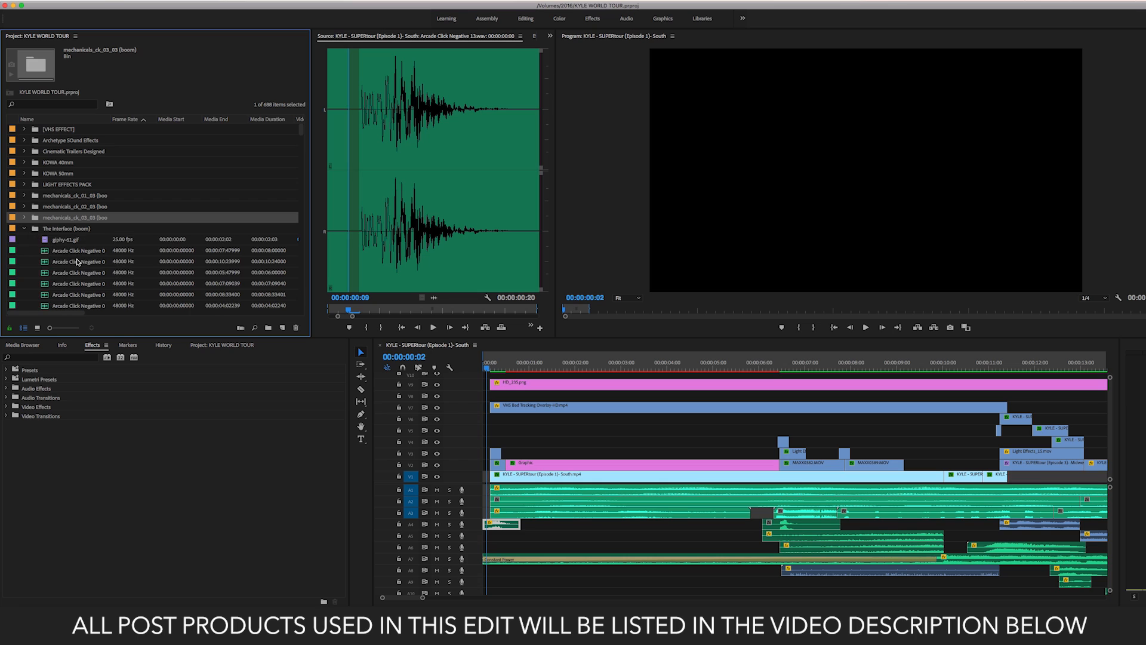
- Preview the sounds Arcade Click Negative 02, 03 and 01 from The Interface (boom) bin
{"action": "double_click", "coordinate": [77, 261]}
{"action": "key", "text": "space"}
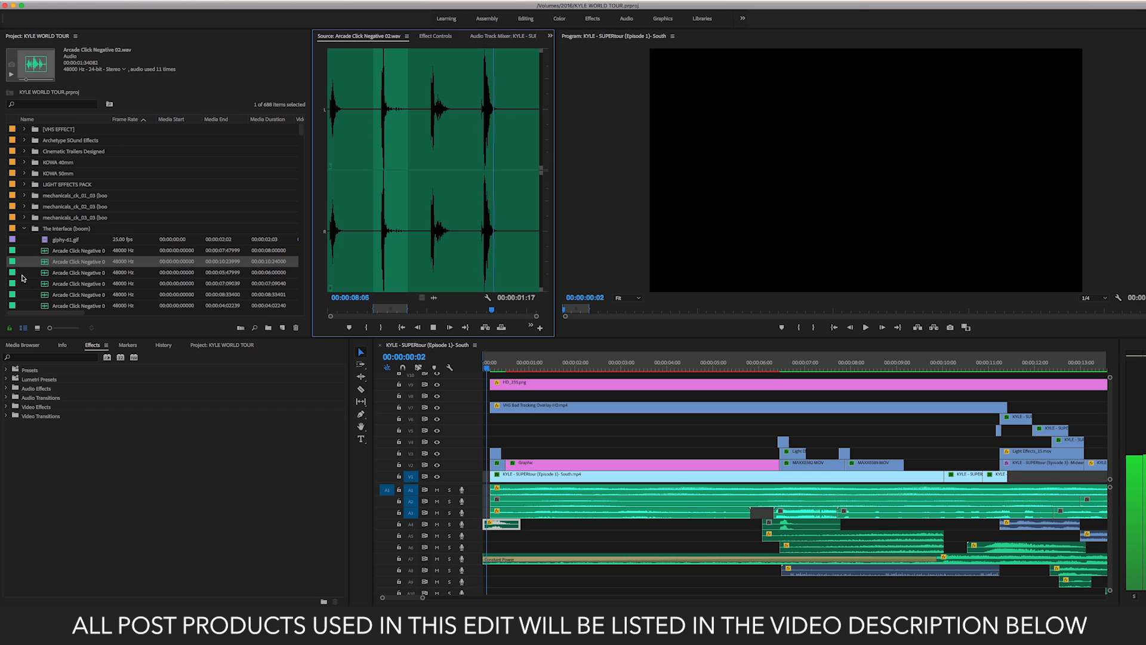
{"action": "double_click", "coordinate": [22, 275]}
{"action": "key", "text": "space"}
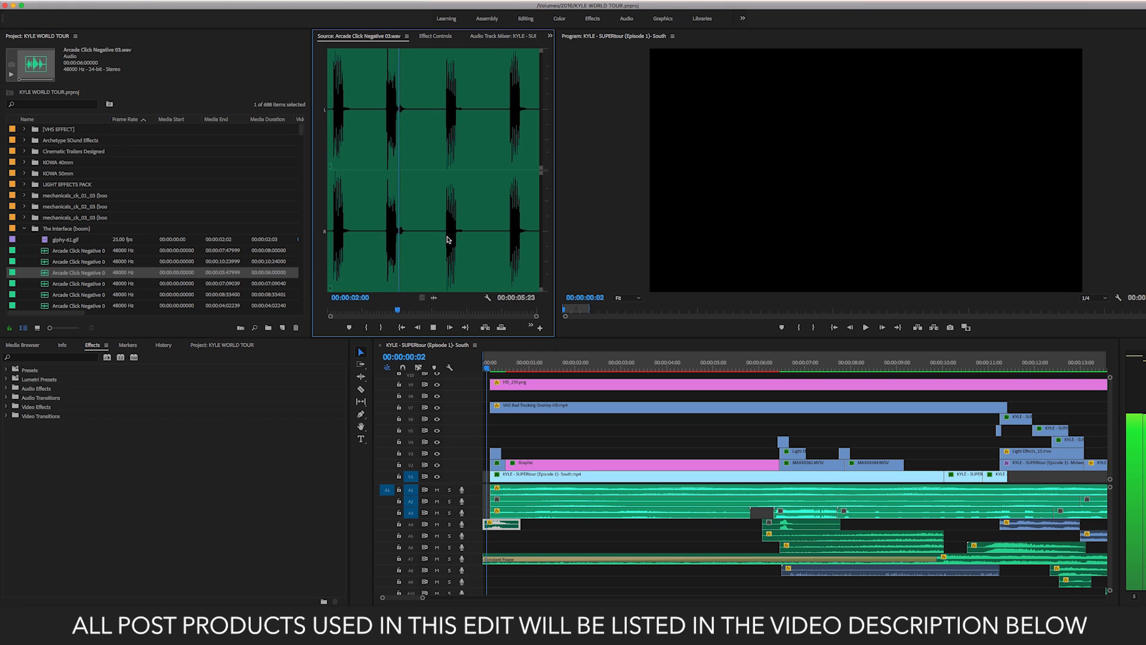
{"action": "double_click", "coordinate": [88, 250]}
{"action": "key", "text": "space"}
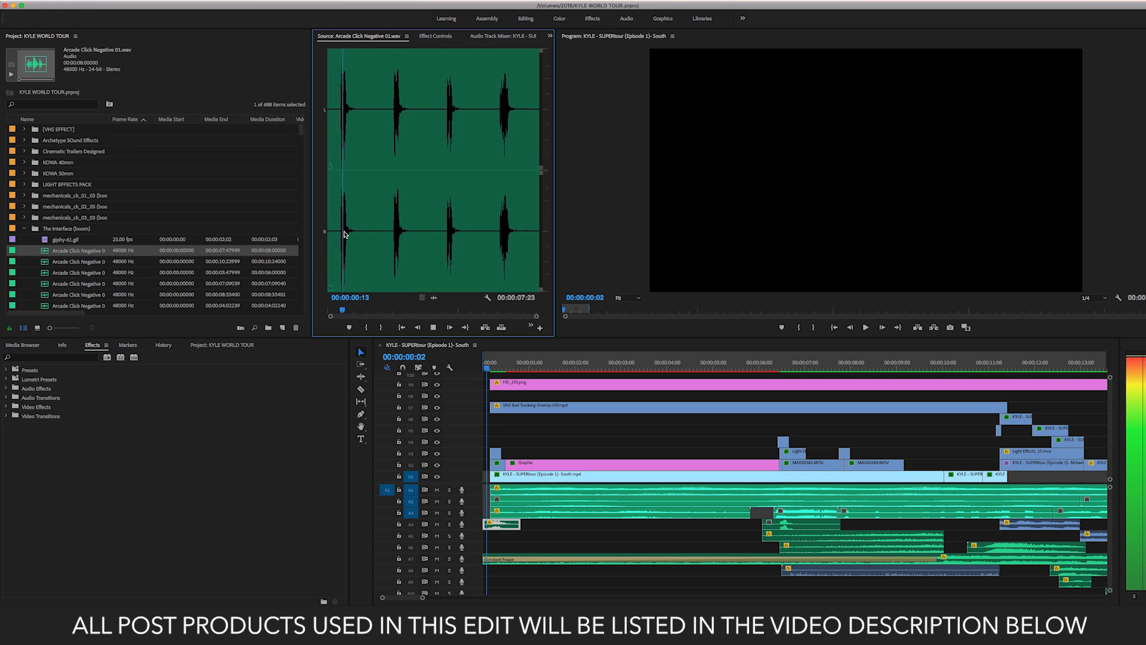
{"action": "left_click", "coordinate": [553, 432]}
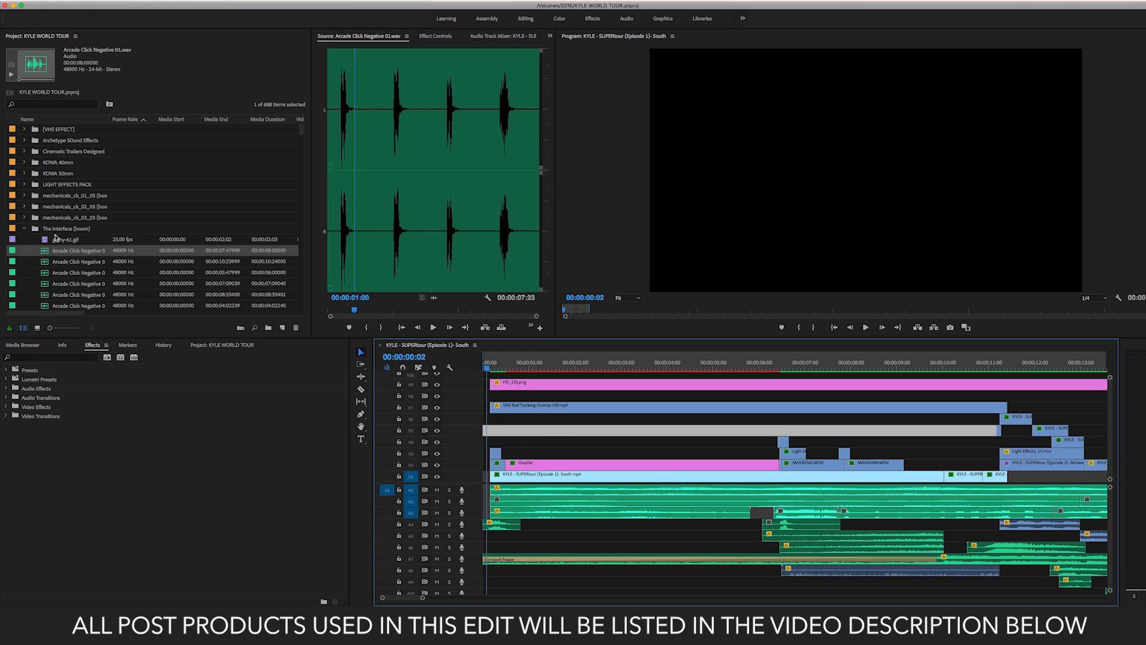
- Look through the remaining arcade click sounds in The Interface (boom) bin and collapse the bin
{"action": "scroll", "coordinate": [64, 232], "scroll_direction": "down", "scroll_amount": 5}
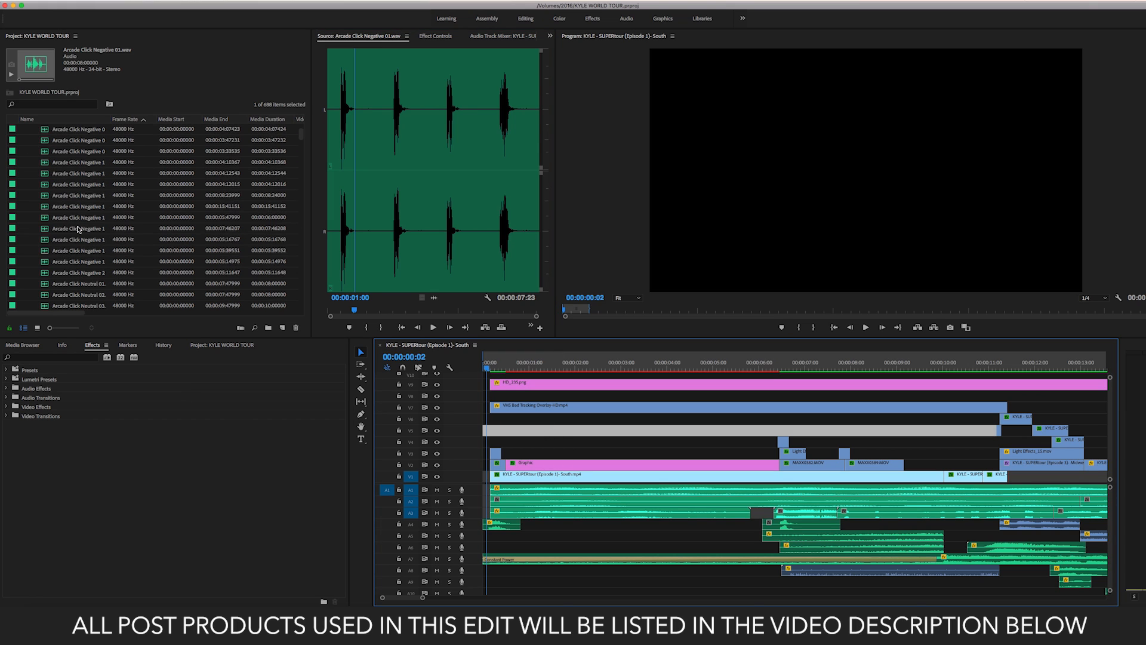
{"action": "scroll", "coordinate": [62, 236], "scroll_direction": "up", "scroll_amount": 5}
{"action": "left_click", "coordinate": [24, 228]}
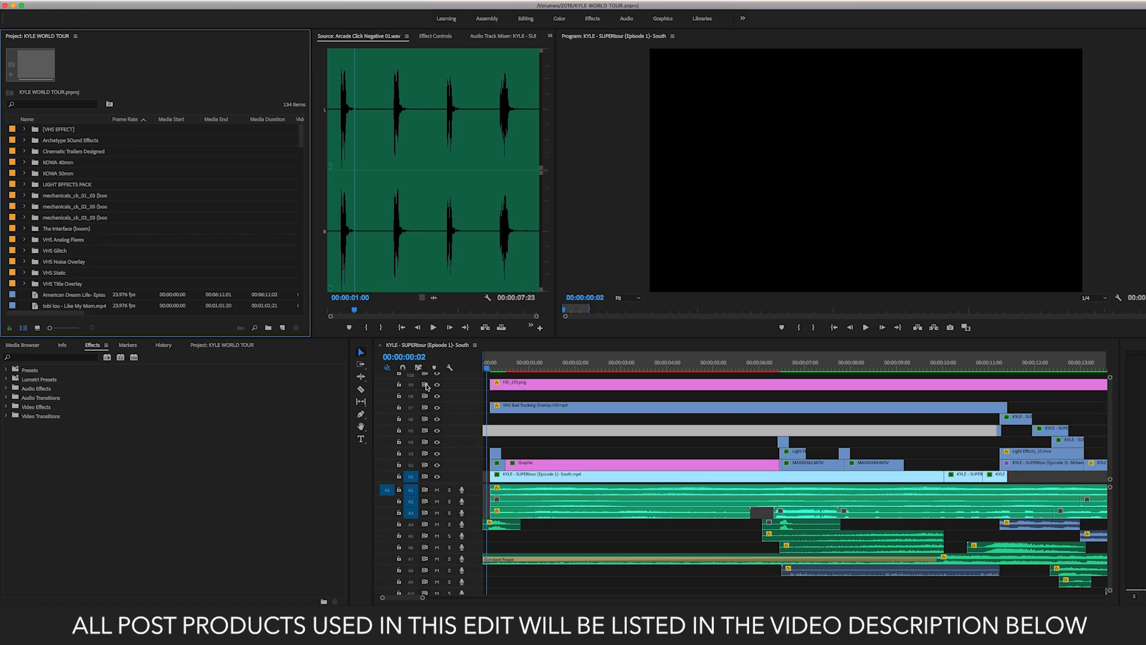
- Move the playhead to 00:00:00:05 and load the VHS Analog Flares_12.mov clip above the opening shot in the source monitor
{"action": "left_click", "coordinate": [515, 450]}
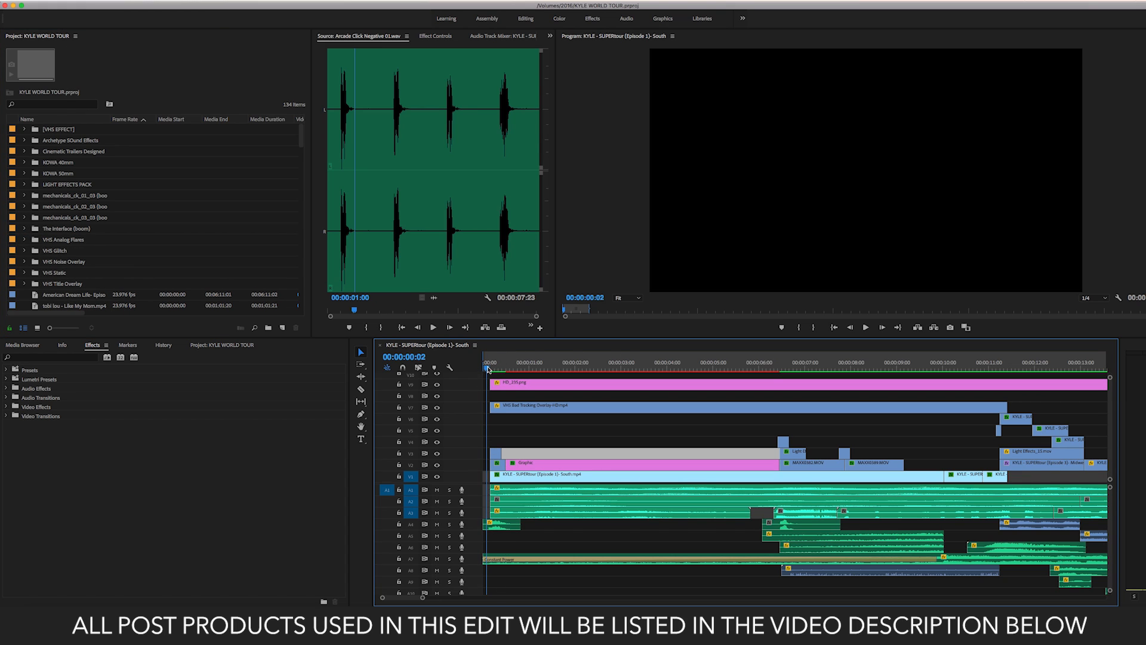
{"action": "left_click_drag", "start_coordinate": [488, 369], "coordinate": [492, 370]}
{"action": "left_click", "coordinate": [495, 453]}
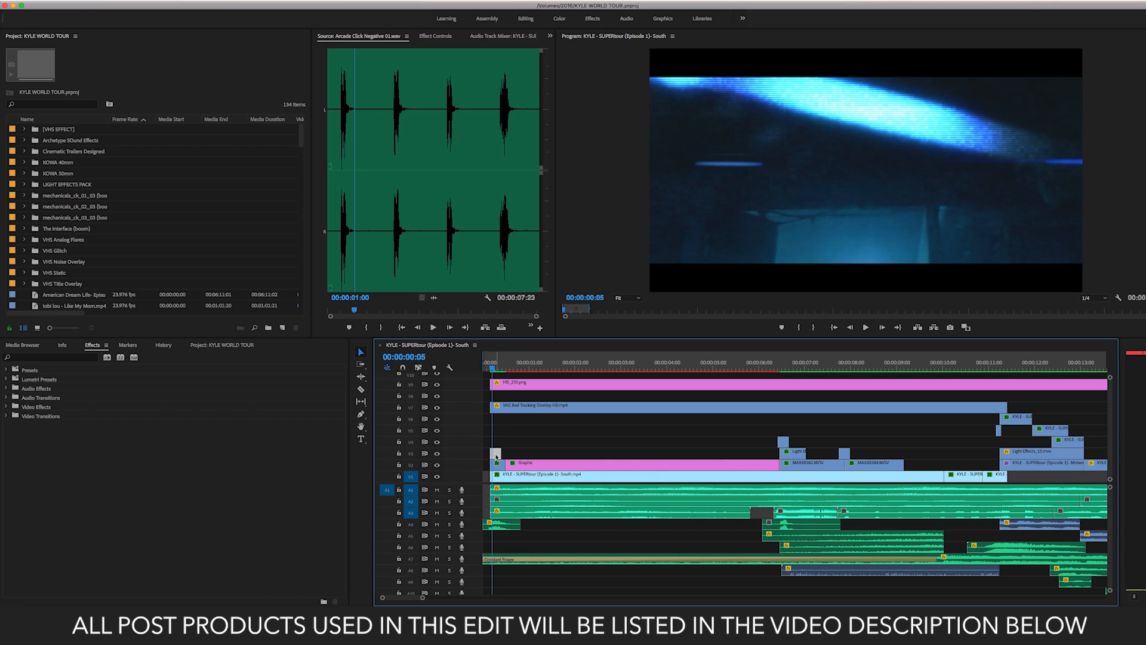
{"action": "double_click", "coordinate": [495, 452]}
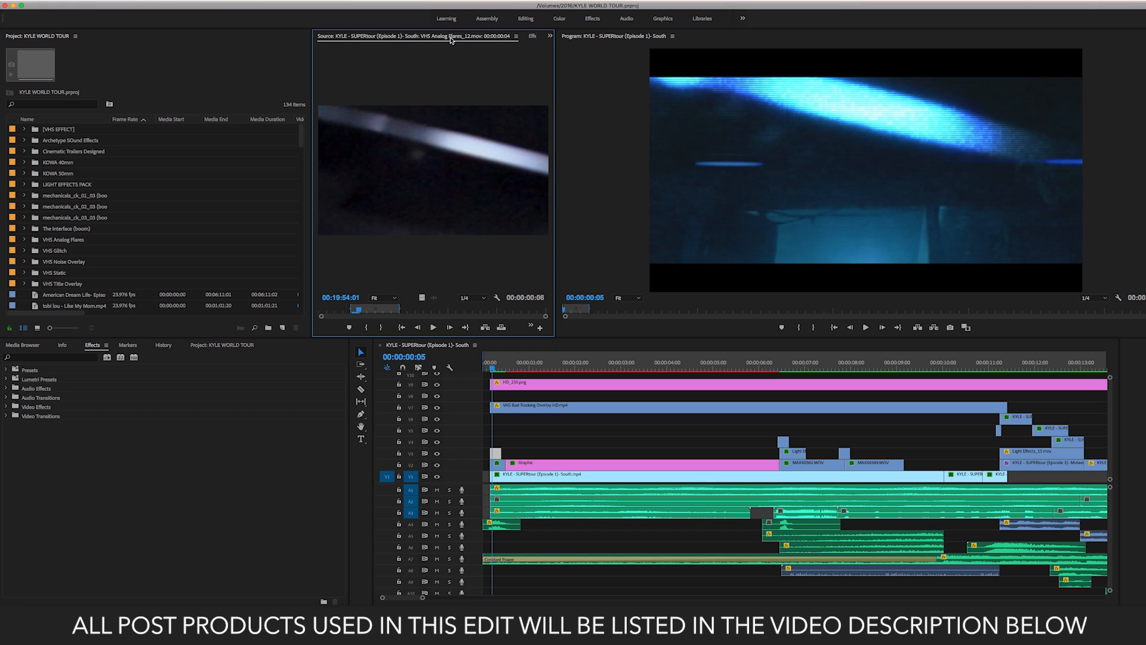
- Scrub the source footage of the VHS Analog Flares_12.mov clip to 19:54:03
{"action": "left_click", "coordinate": [518, 437]}
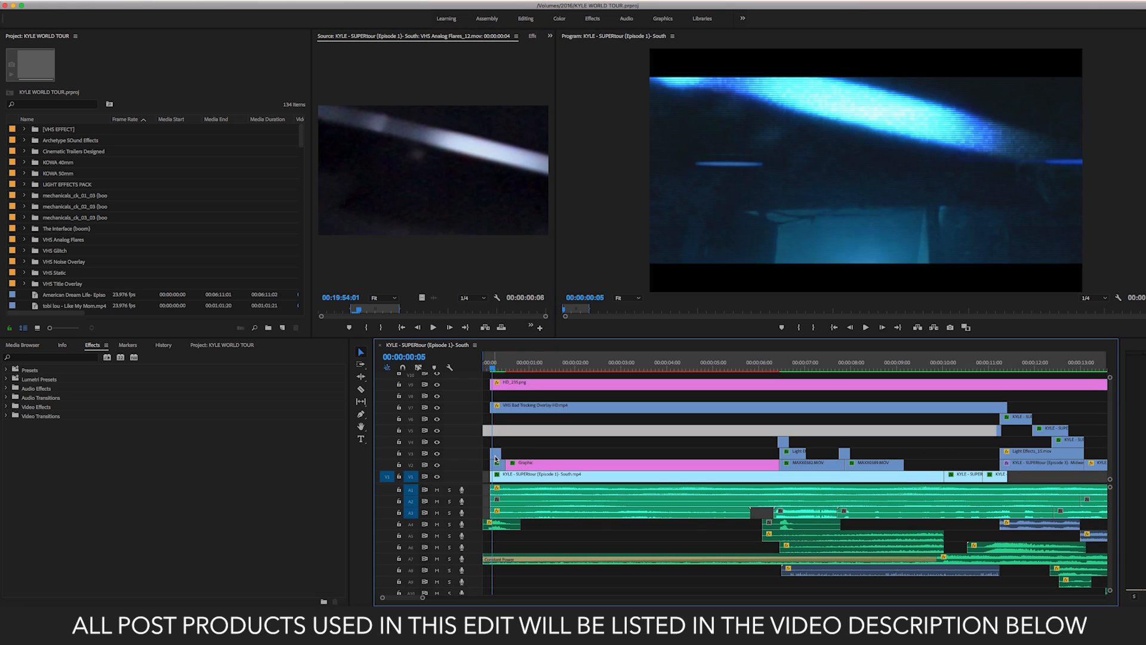
{"action": "mouse_move", "coordinate": [360, 312]}
{"action": "left_mouse_down"}
{"action": "mouse_move", "coordinate": [414, 315]}
{"action": "mouse_move", "coordinate": [377, 314]}
{"action": "left_mouse_up"}
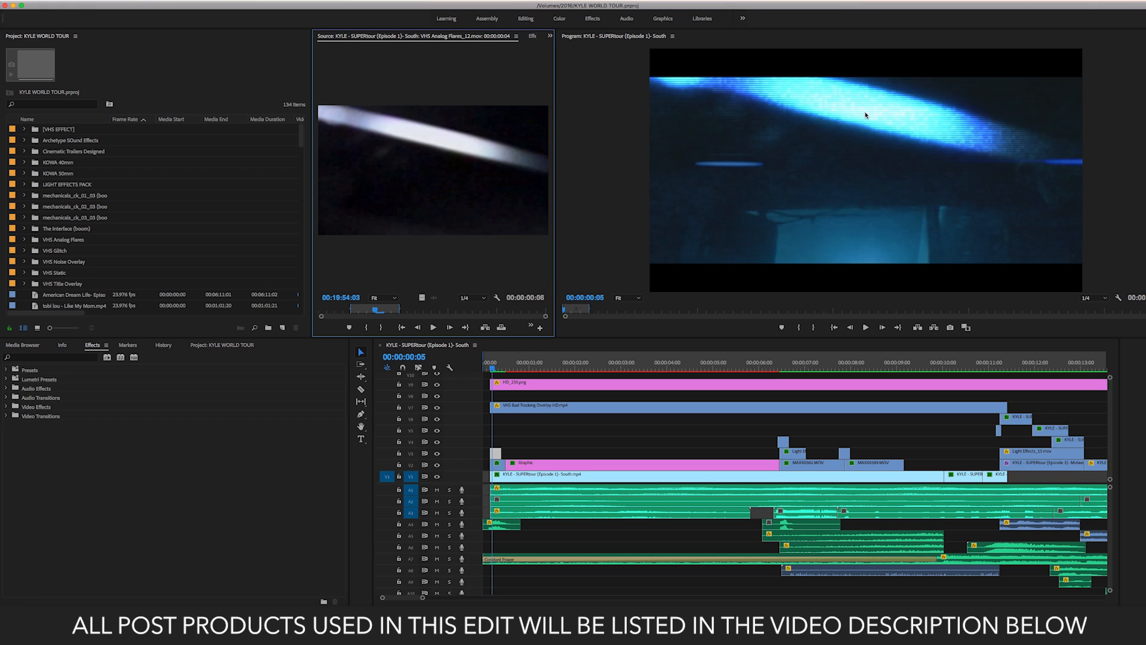
{"action": "left_click", "coordinate": [540, 443]}
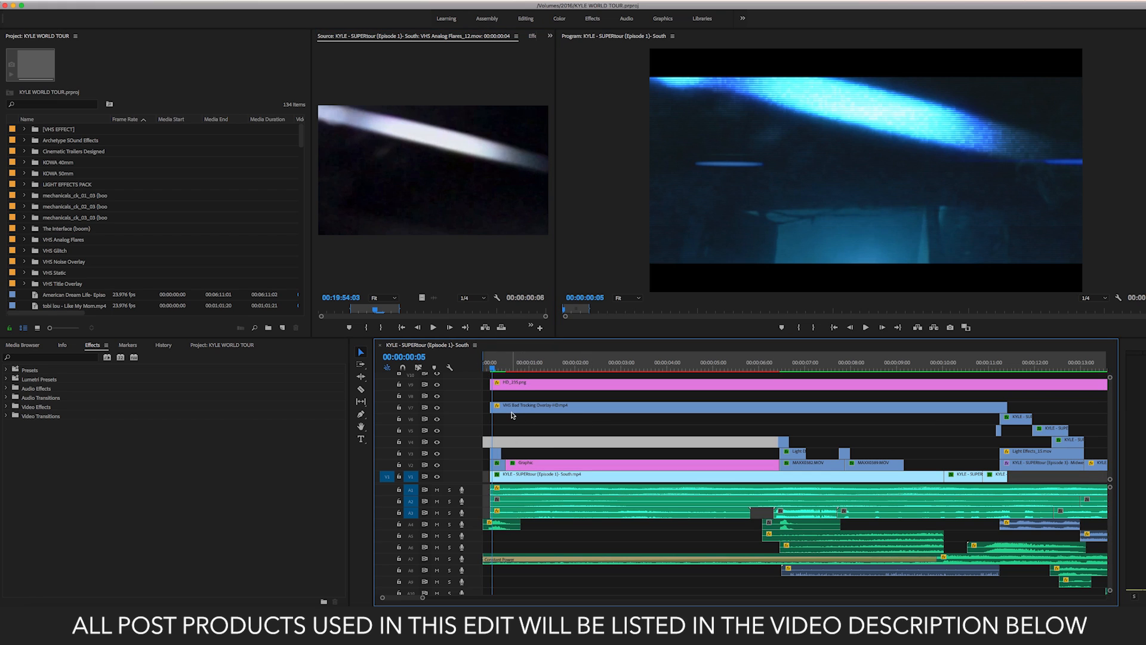
- Turn off the uni.Holomatrix II effect on the VHS Analog Flares_12.mov clip
{"action": "left_click", "coordinate": [497, 463]}
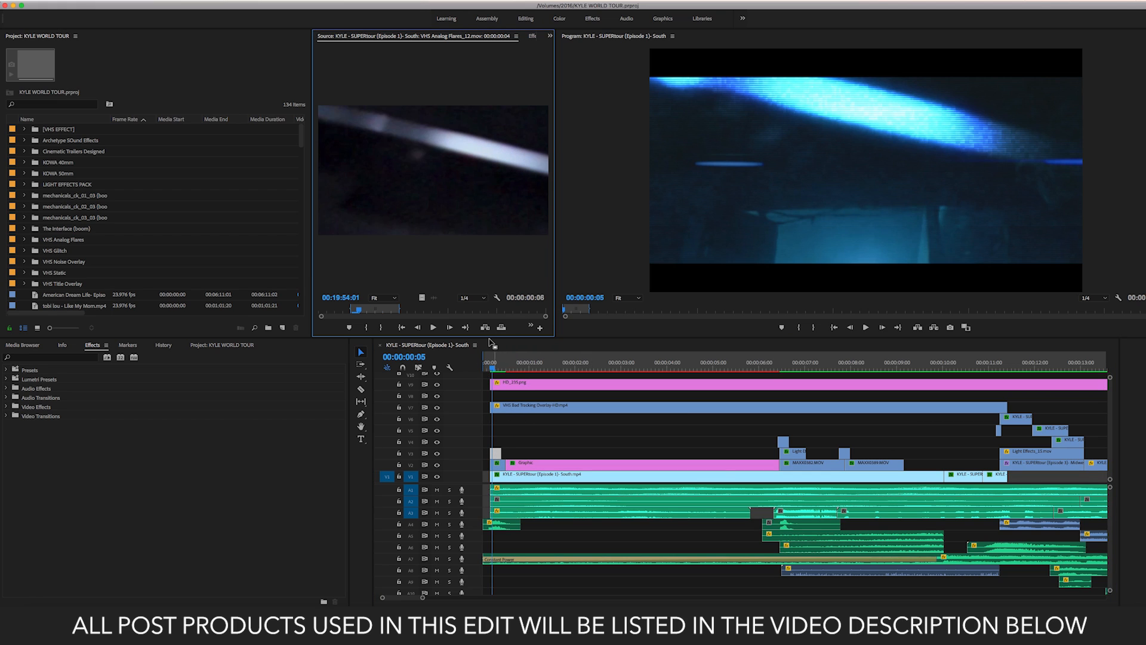
{"action": "left_click", "coordinate": [532, 37]}
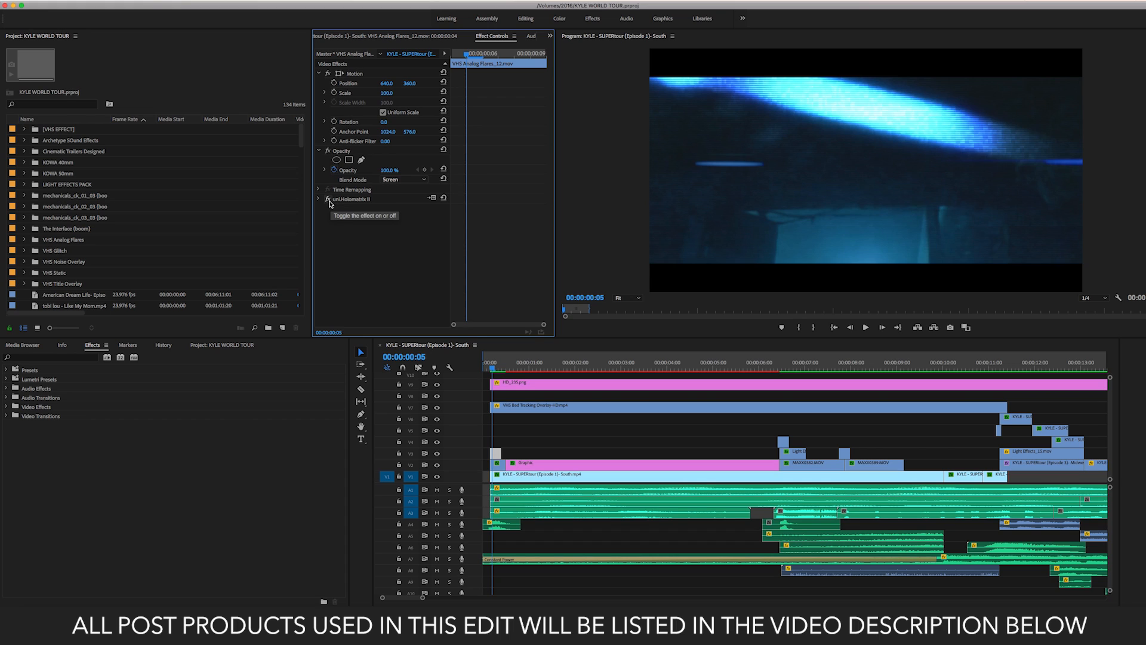
{"action": "left_click", "coordinate": [328, 200]}
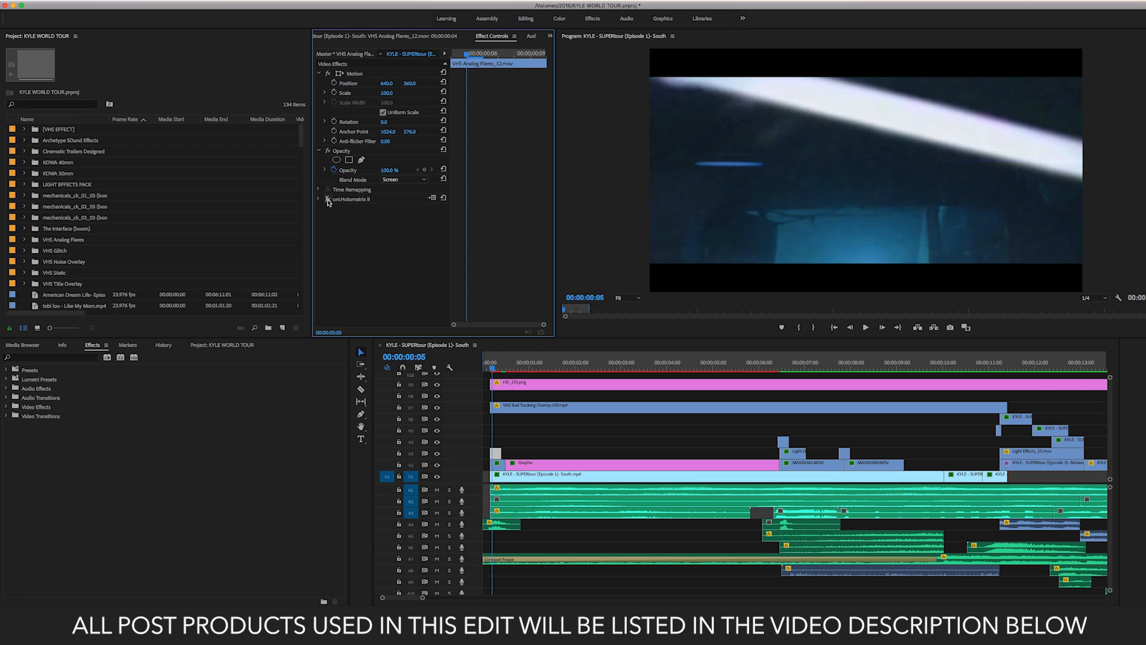
- Preview the VHS Analog Flares_12.mov clip with its blend mode set to Normal and return it to Screen
{"action": "left_click", "coordinate": [495, 454]}
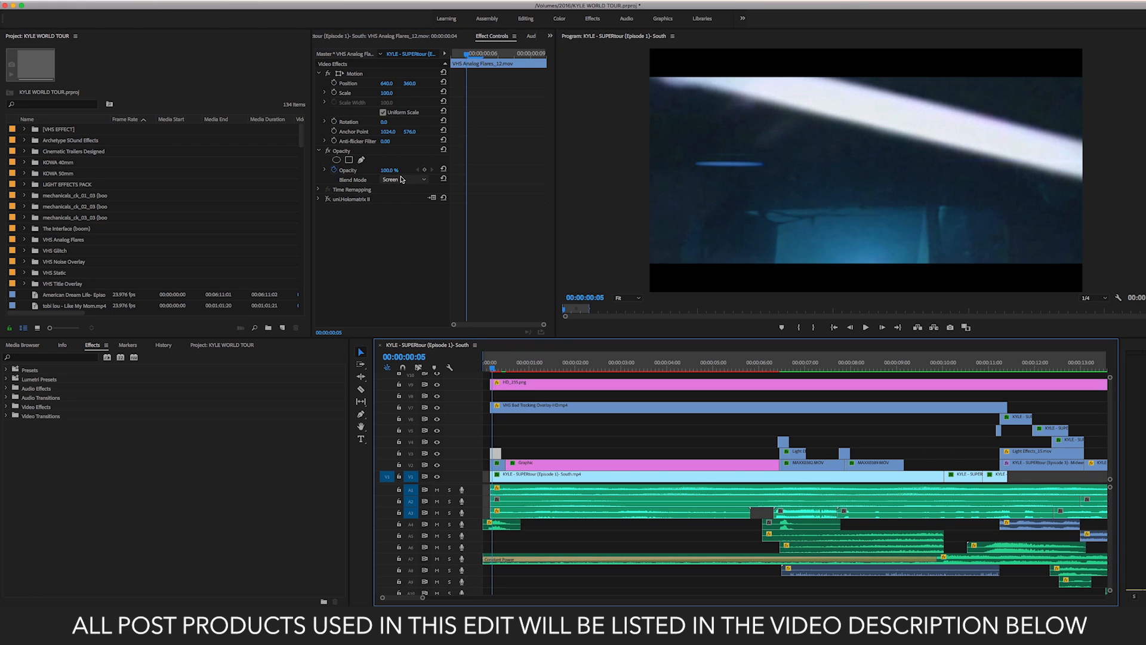
{"action": "left_click", "coordinate": [402, 179]}
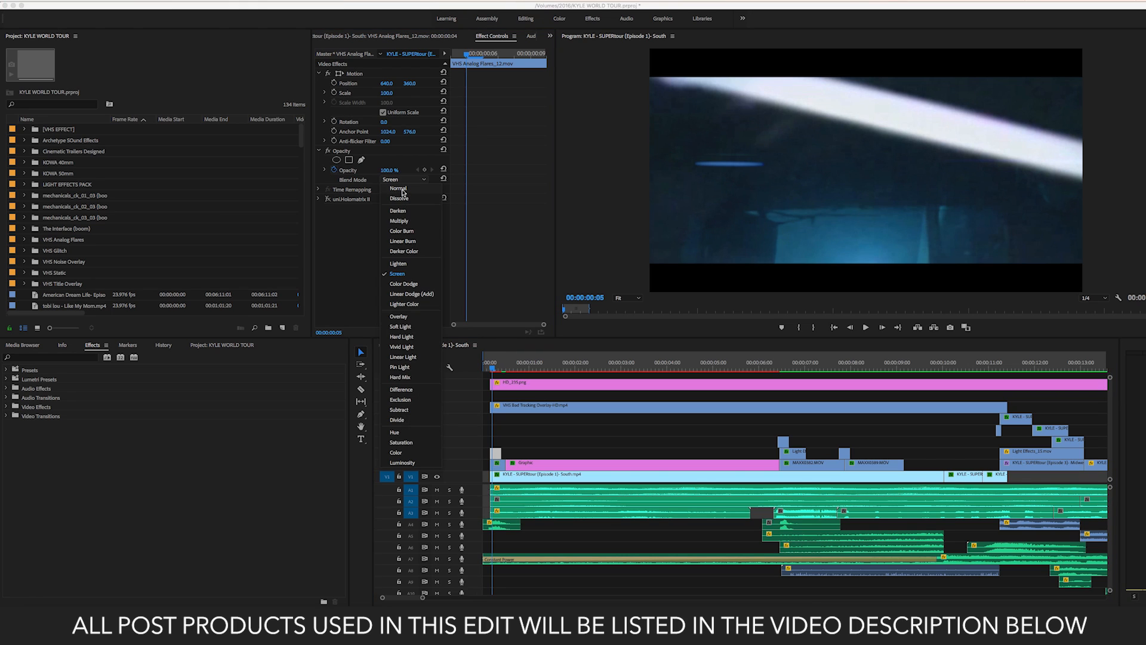
{"action": "left_click", "coordinate": [399, 189]}
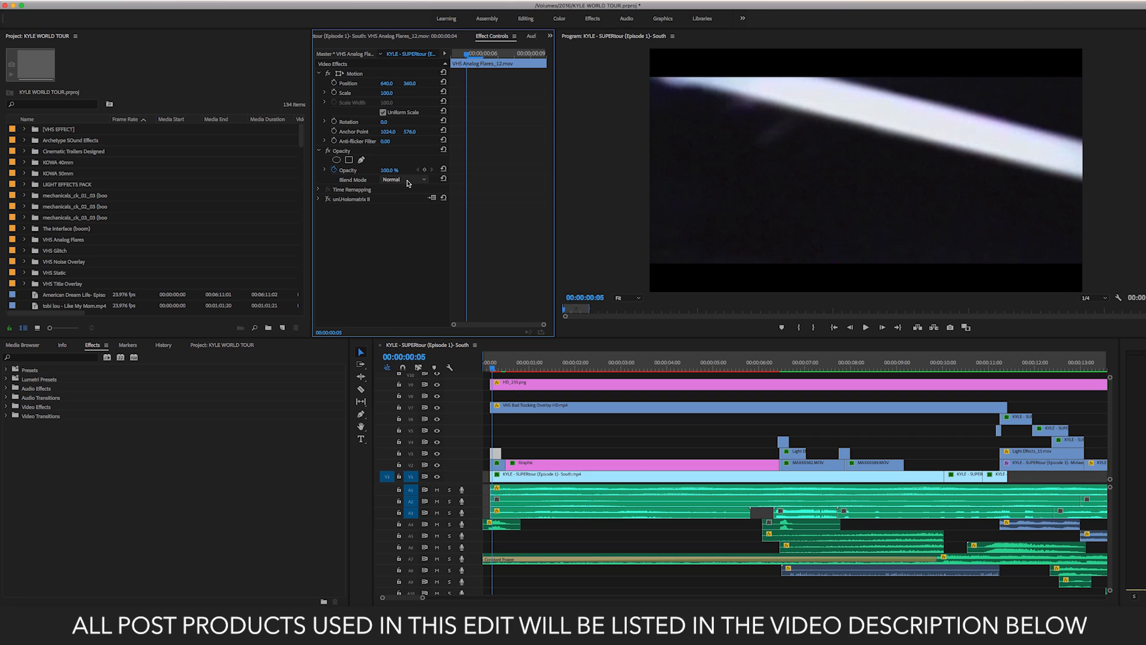
{"action": "left_click", "coordinate": [409, 182]}
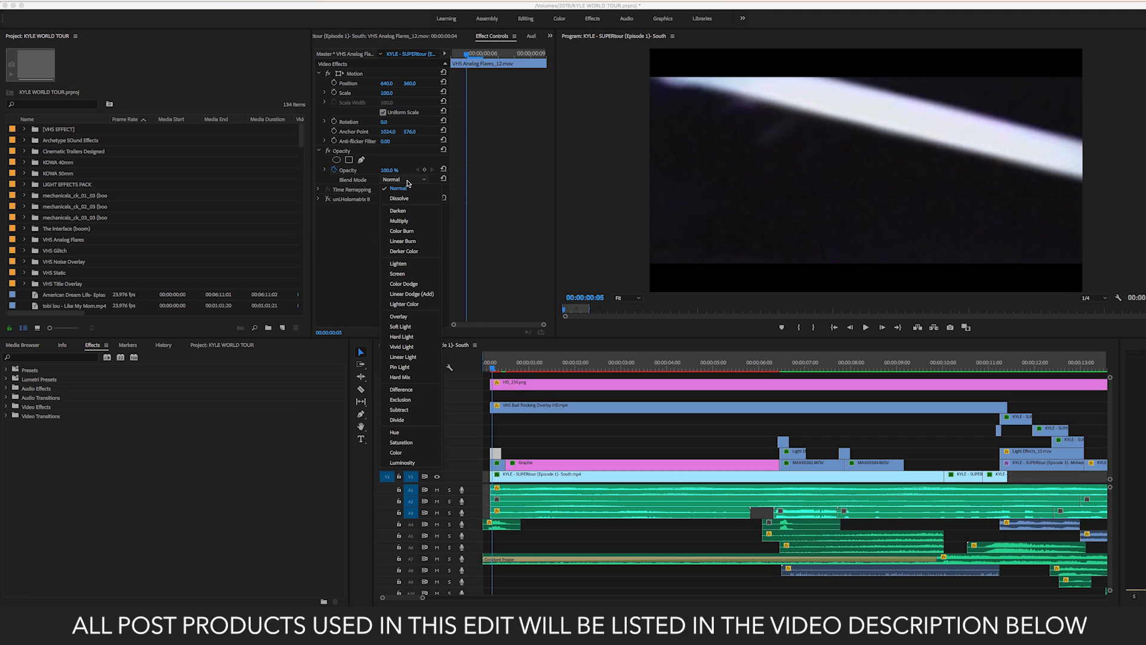
{"action": "left_click", "coordinate": [398, 275]}
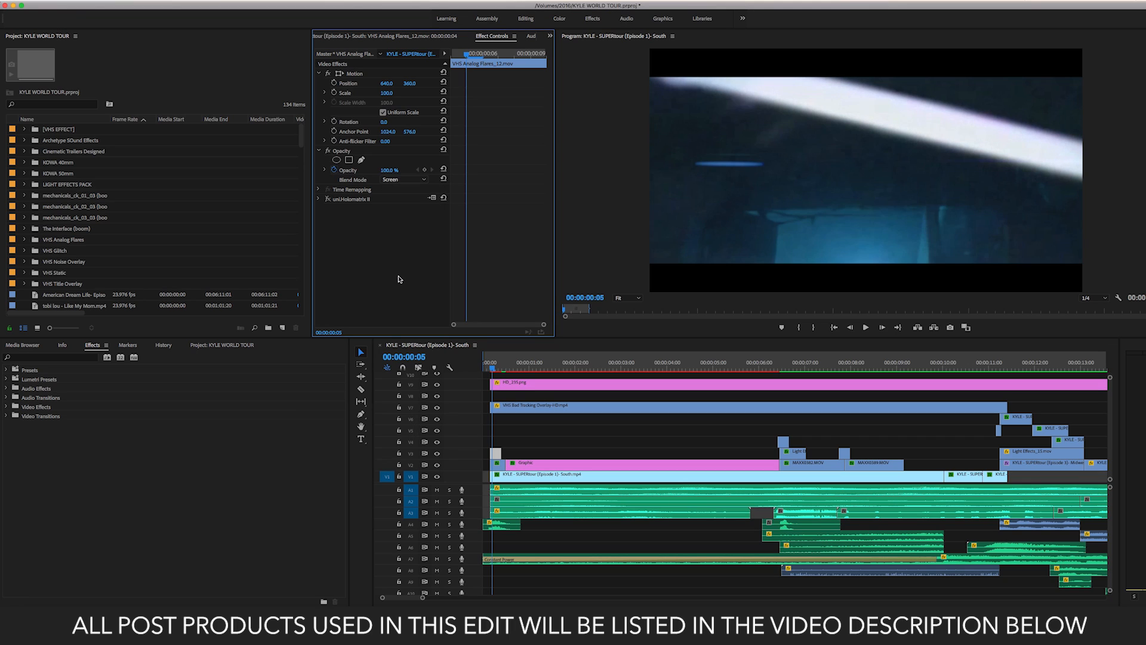
- Check the effects on the base KYLE - SUPERtour clip and turn uni.Holomatrix II back on for the VHS Analog Flares_12.mov clip
{"action": "left_click", "coordinate": [517, 477]}
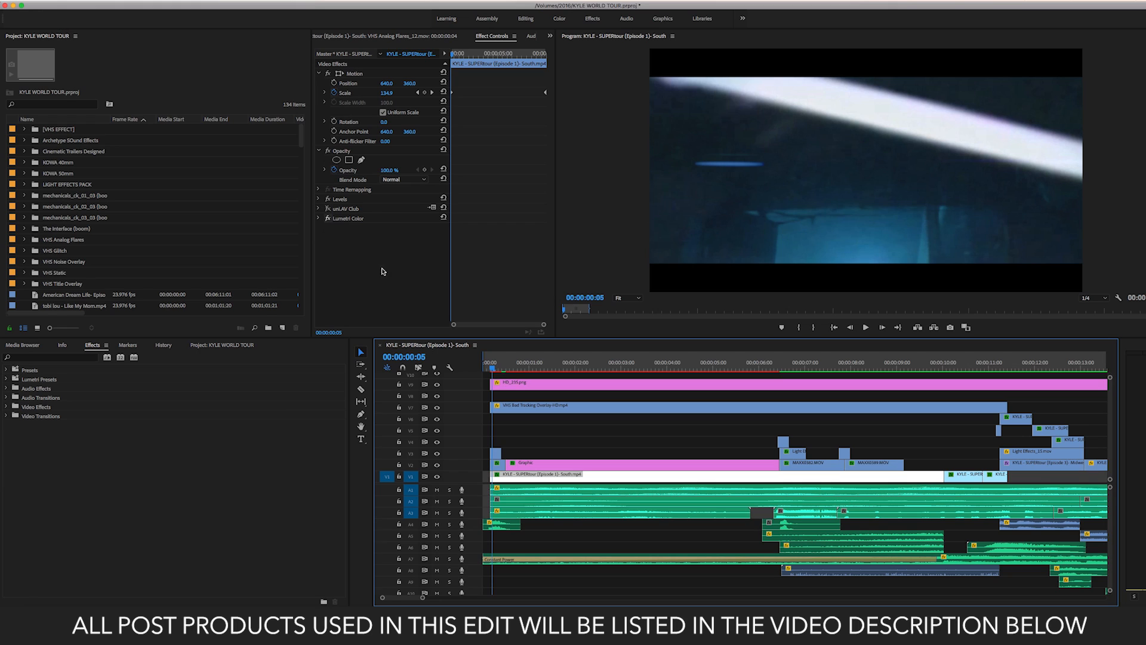
{"action": "left_click", "coordinate": [495, 453]}
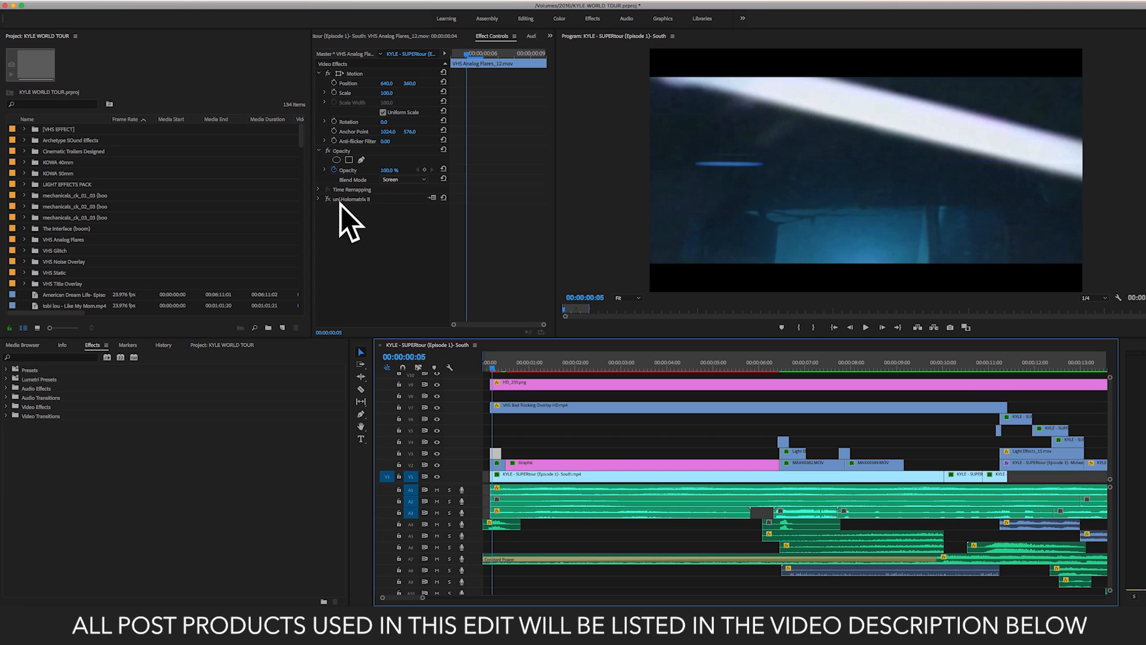
{"action": "left_click", "coordinate": [328, 200]}
{"action": "left_click", "coordinate": [328, 199]}
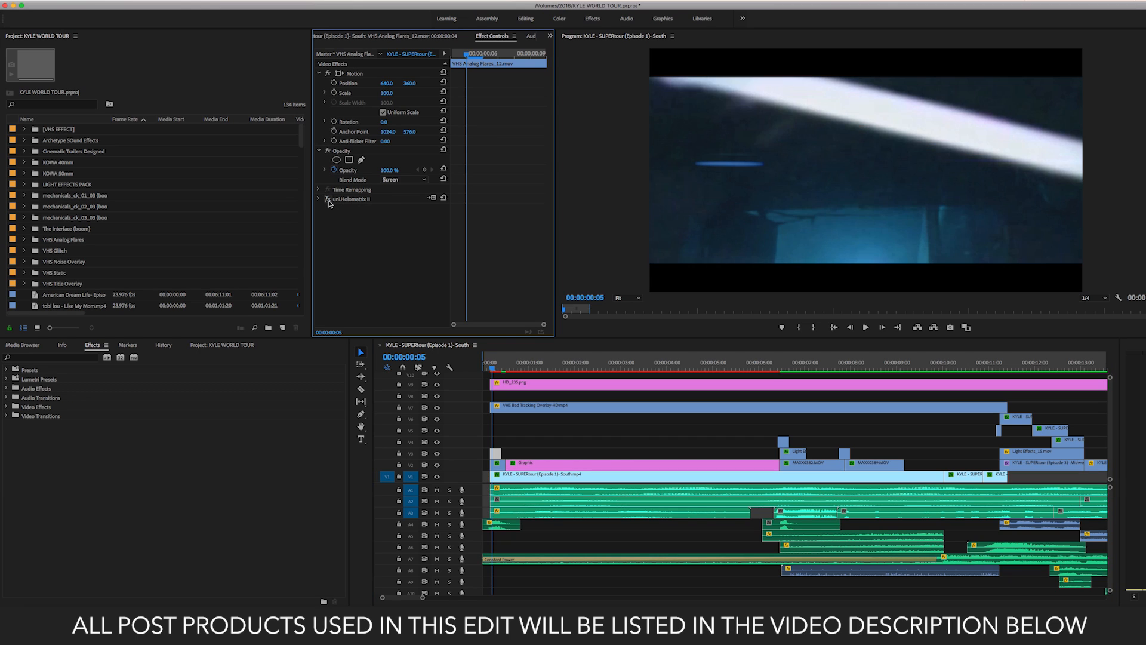
{"action": "left_click", "coordinate": [329, 200]}
{"action": "left_click", "coordinate": [328, 200]}
{"action": "left_click", "coordinate": [328, 200]}
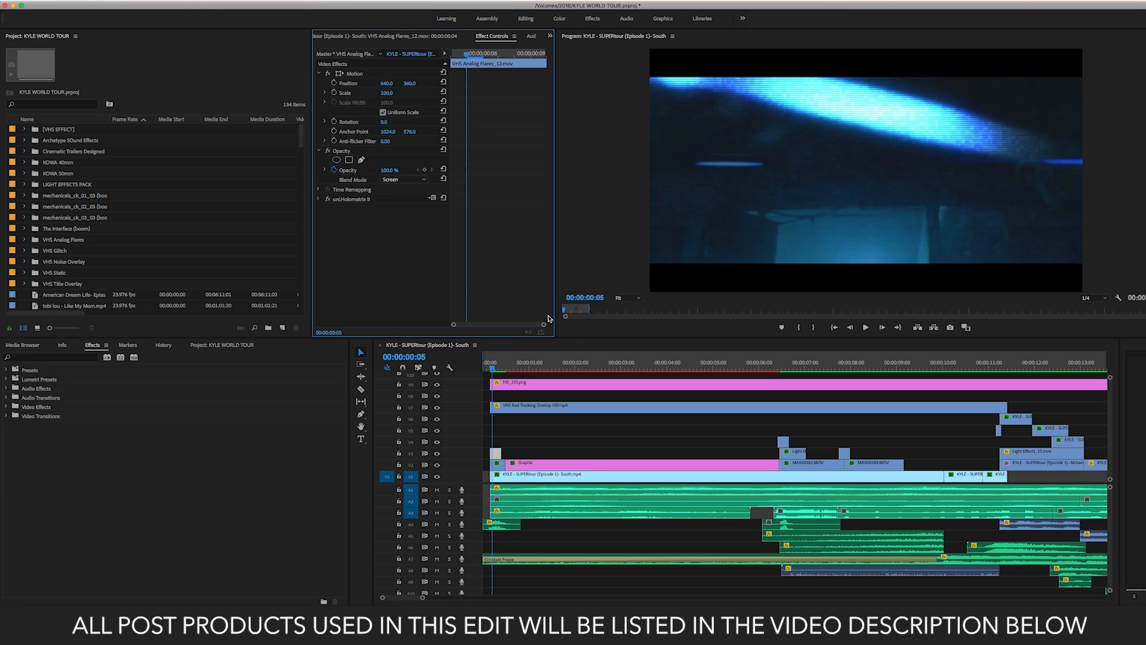
- Move the playhead to 00:00:00:07 and scrub the source footage of the Light Effects_10.mov clip above the opening shot
{"action": "left_click", "coordinate": [490, 368]}
{"action": "left_click_drag", "start_coordinate": [489, 368], "coordinate": [499, 368]}
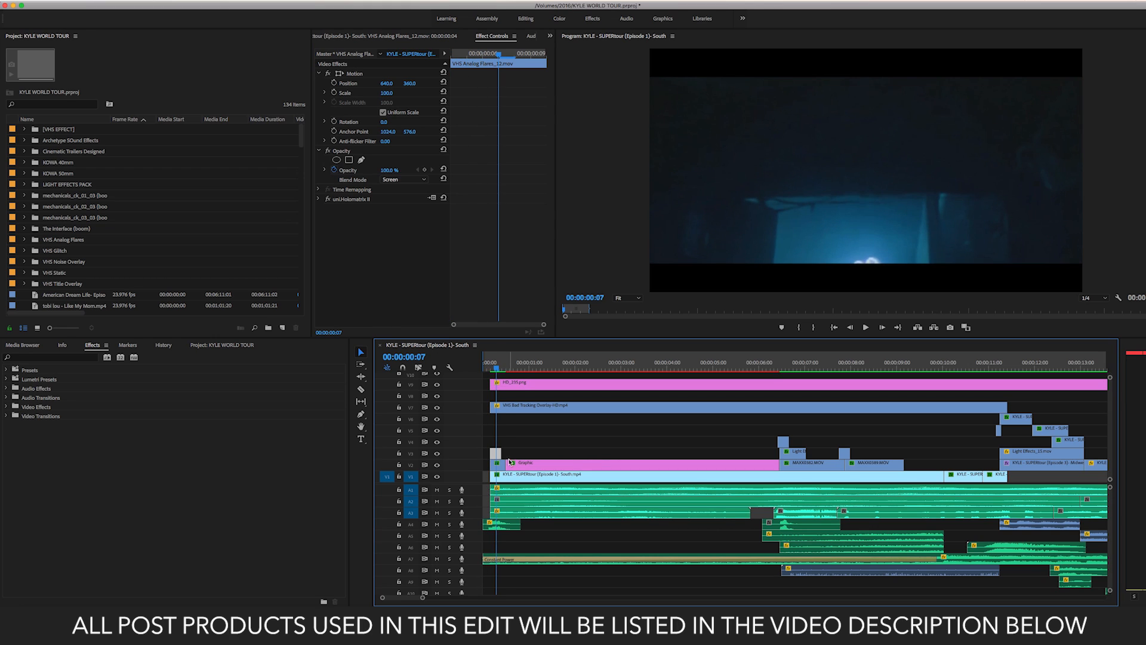
{"action": "double_click", "coordinate": [496, 453]}
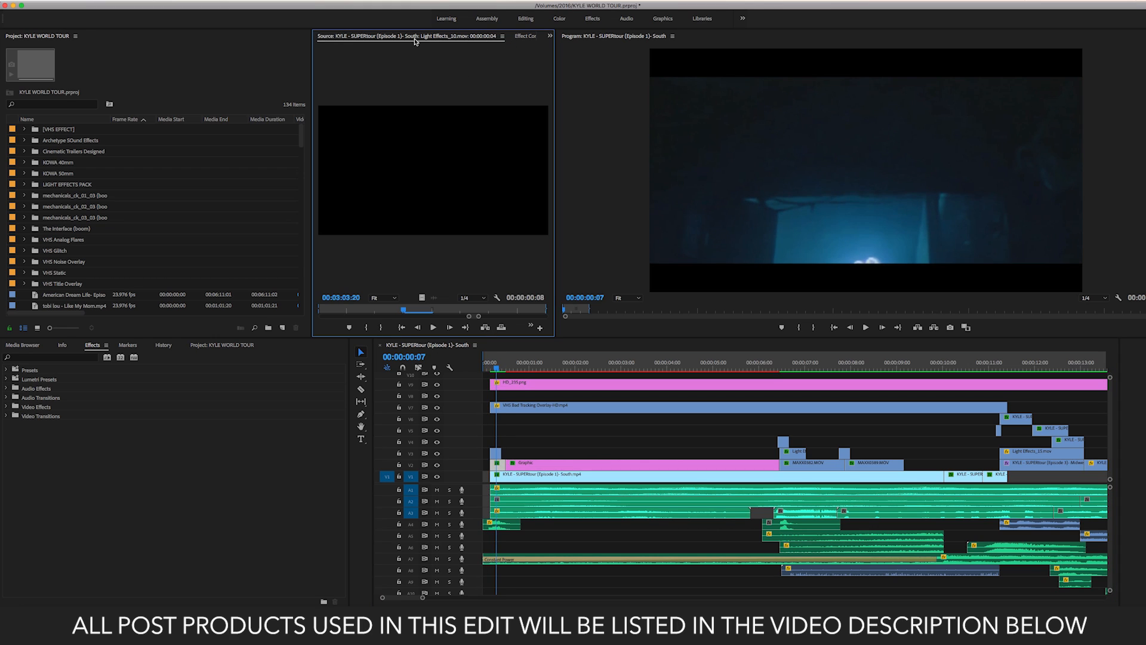
{"action": "left_click_drag", "start_coordinate": [404, 310], "coordinate": [350, 311]}
- Show the Light Effects_10.mov clip's effect settings and collapse its Levels effect
{"action": "double_click", "coordinate": [499, 467]}
{"action": "left_click", "coordinate": [525, 36]}
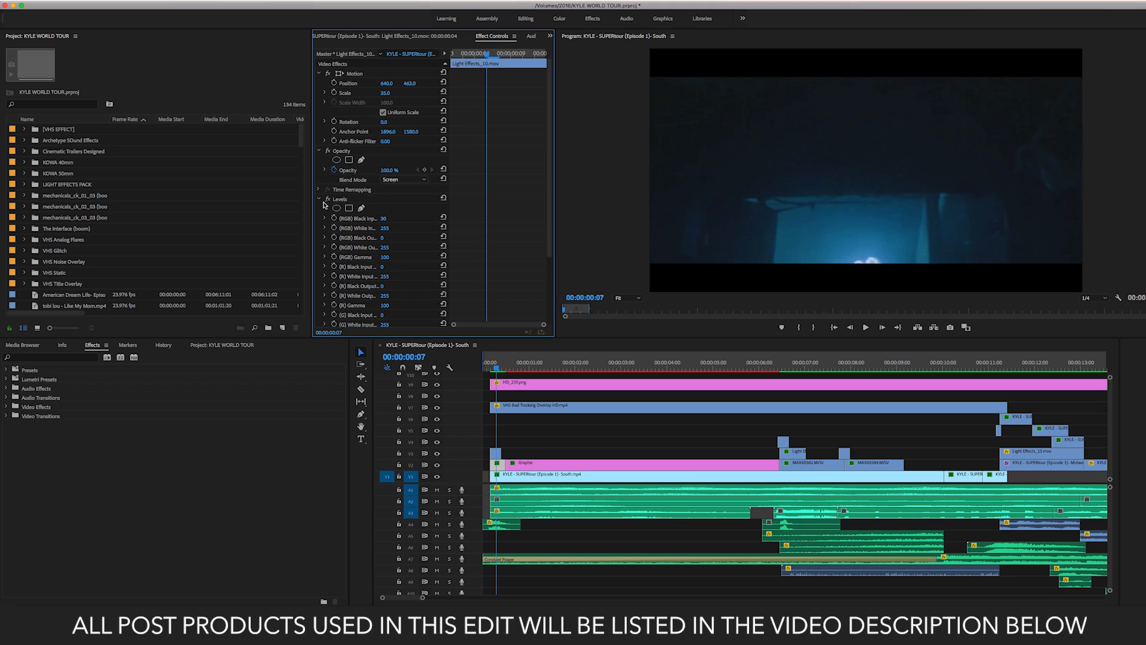
{"action": "left_click", "coordinate": [320, 199]}
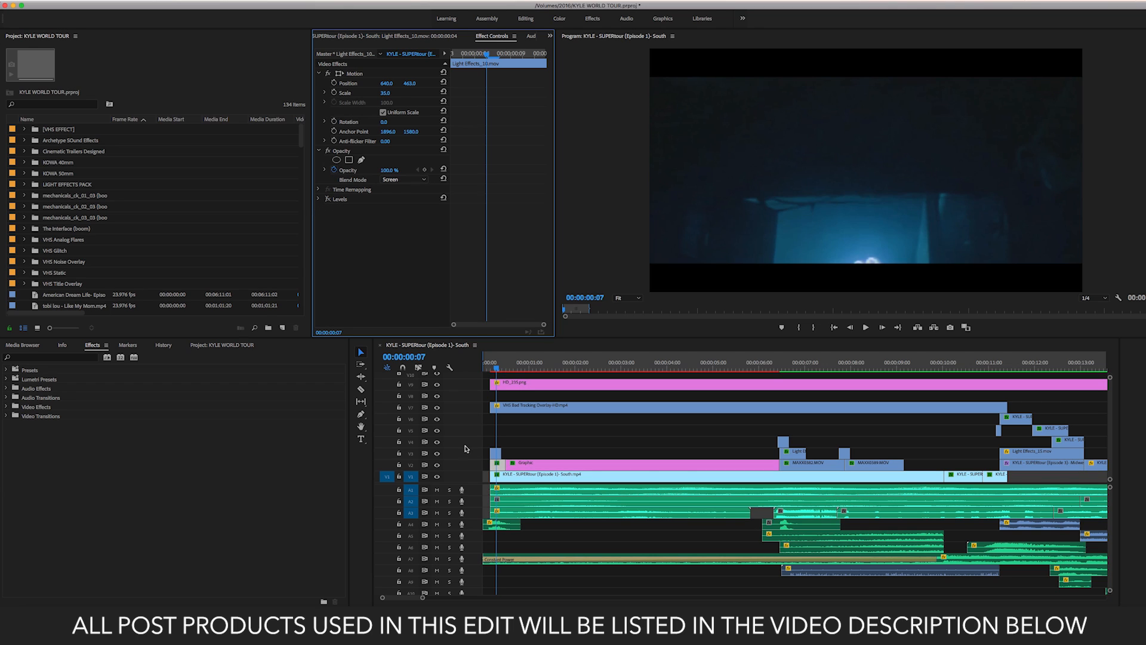
- Scrub the opening shot and play the sequence from its start to 00:00:02:14
{"action": "left_click_drag", "start_coordinate": [498, 372], "coordinate": [522, 370]}
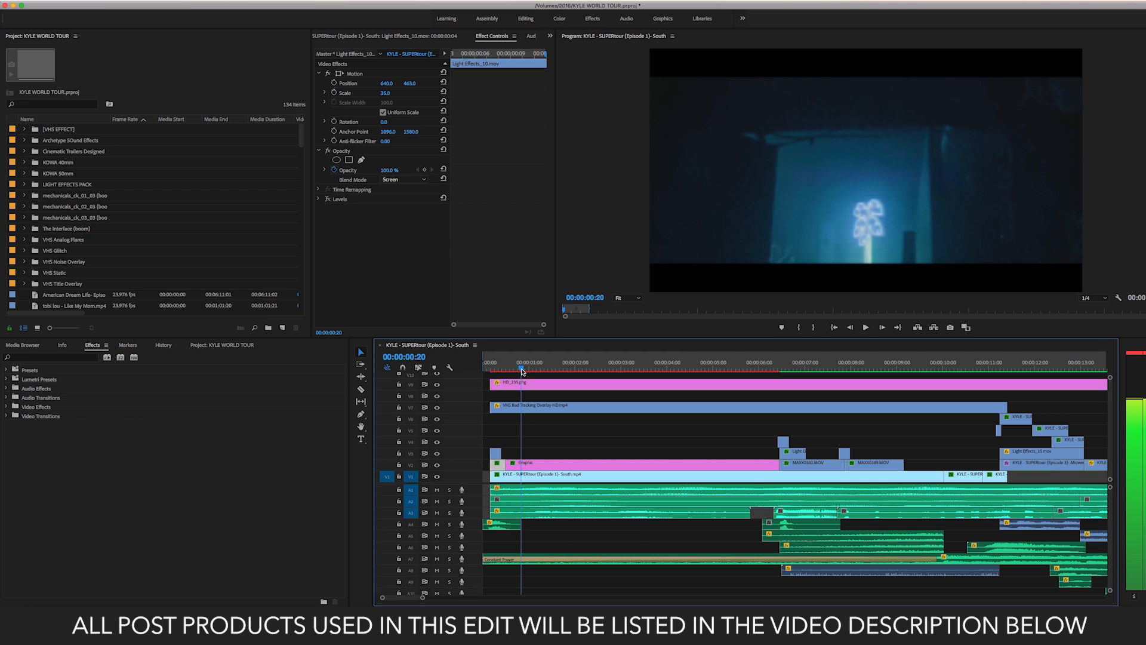
{"action": "key", "text": "space"}
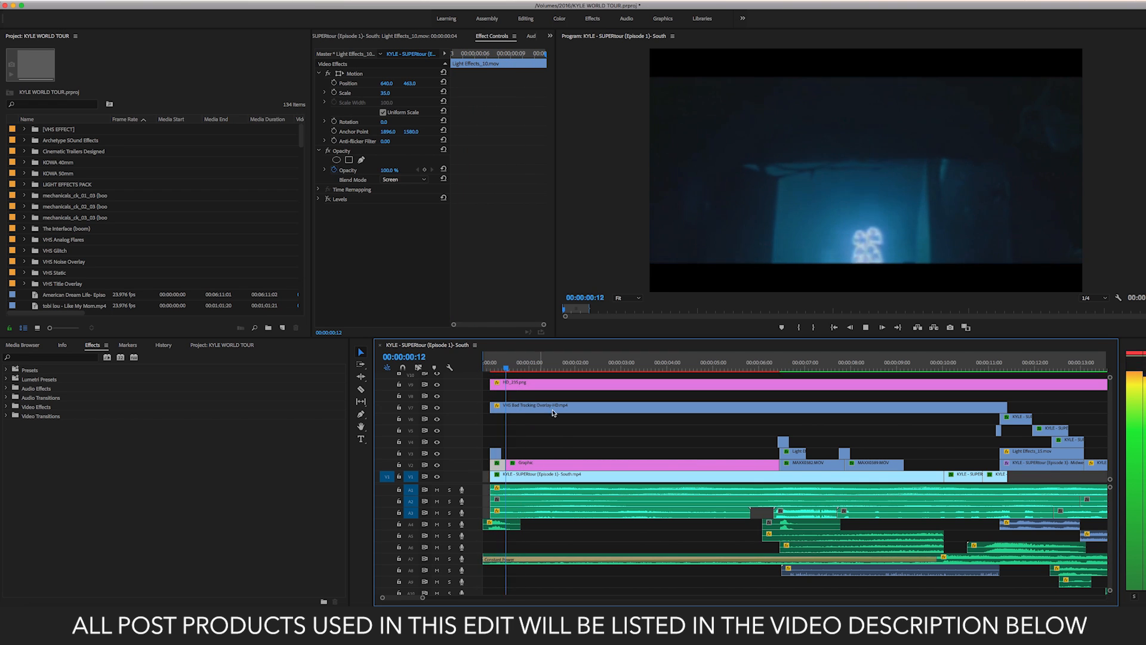
{"action": "left_click_drag", "start_coordinate": [485, 364], "coordinate": [488, 364]}
{"action": "key", "text": "space"}
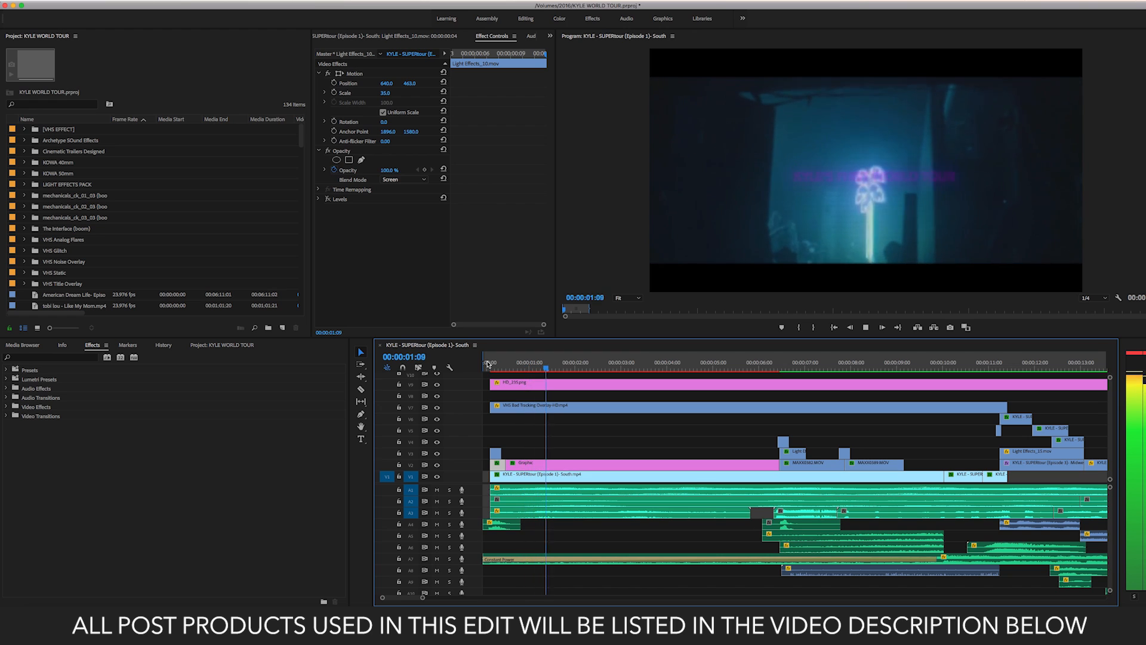
{"action": "key", "text": "space"}
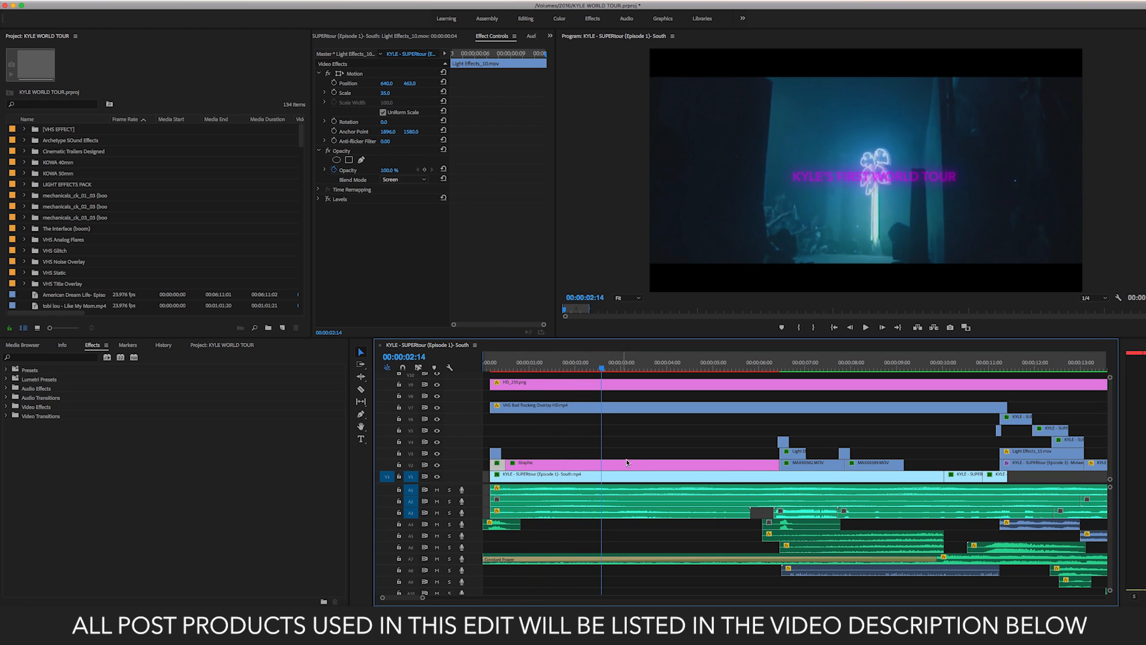
- Select the clips beneath the first VHS Bad Tracking Overlay-HD.mp4 clip, and scrub that overlay's source footage to 00:00:05:21
{"action": "left_click_drag", "start_coordinate": [384, 598], "coordinate": [369, 599]}
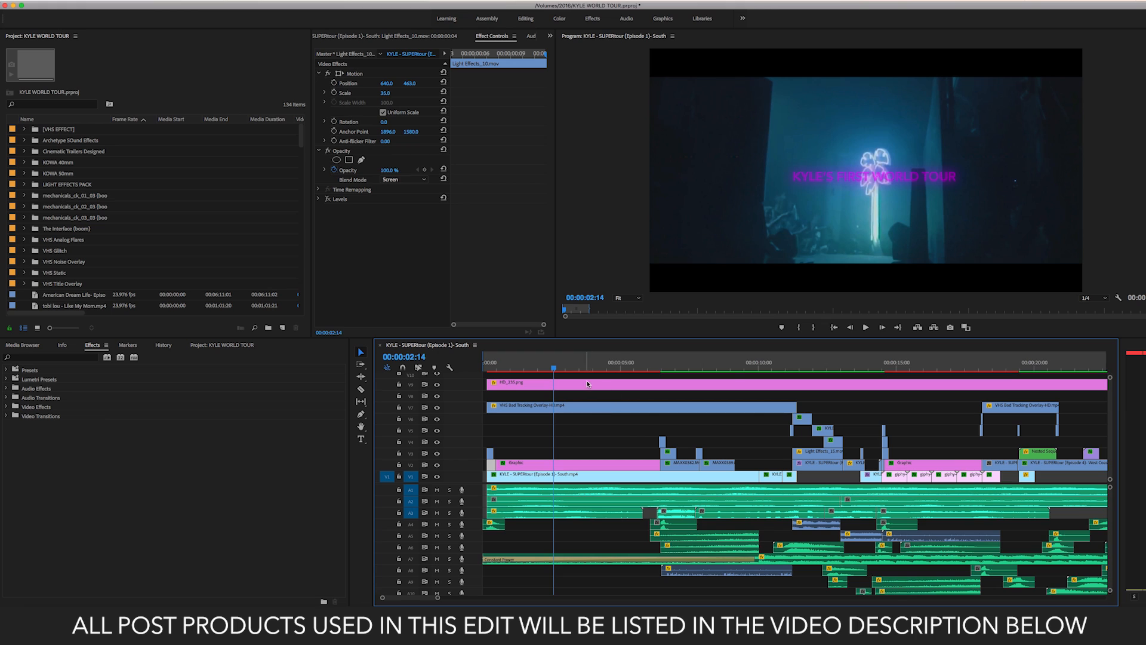
{"action": "left_click", "coordinate": [519, 434]}
{"action": "left_click_drag", "start_coordinate": [496, 419], "coordinate": [787, 476]}
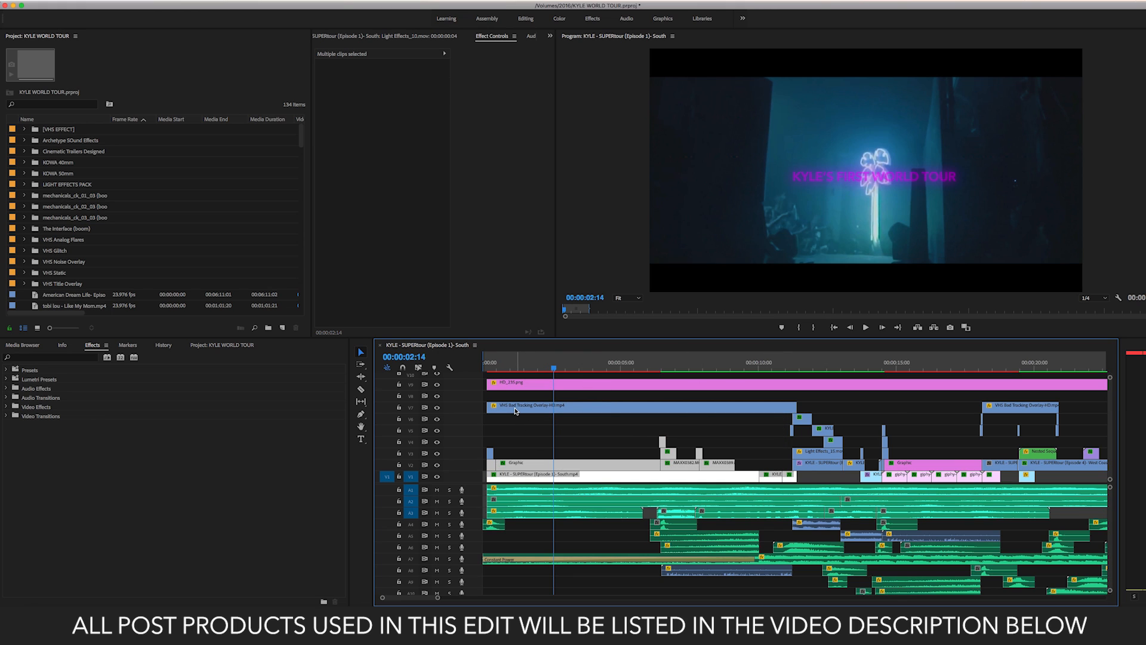
{"action": "double_click", "coordinate": [512, 410]}
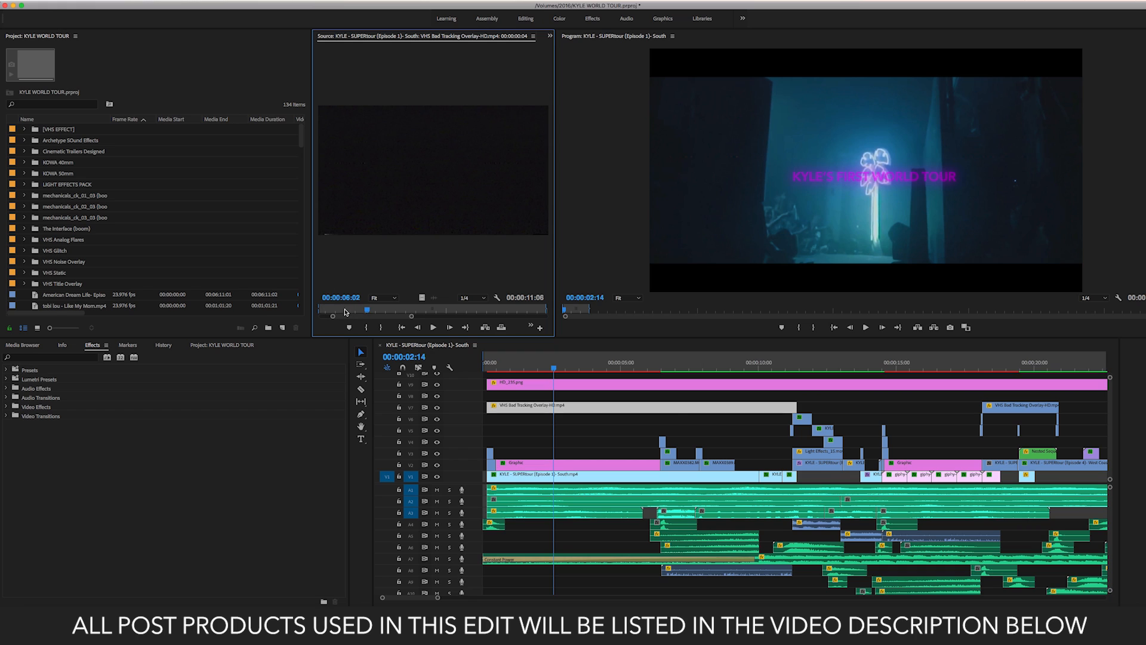
{"action": "mouse_move", "coordinate": [416, 311]}
{"action": "left_mouse_down"}
{"action": "mouse_move", "coordinate": [386, 312]}
{"action": "mouse_move", "coordinate": [398, 313]}
{"action": "left_mouse_up"}
{"action": "left_click", "coordinate": [362, 310]}
- Show the VHS Bad Tracking Overlay-HD.mp4 clip's effect settings and choose Lighten as its blend mode
{"action": "left_click", "coordinate": [549, 36]}
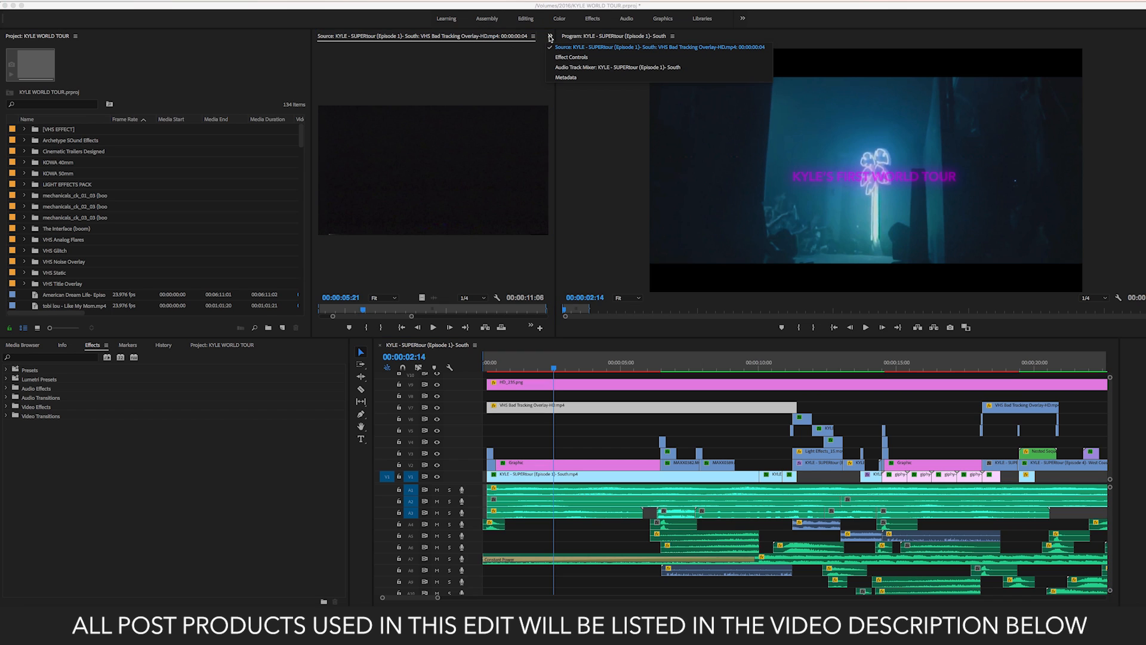
{"action": "left_click", "coordinate": [573, 58]}
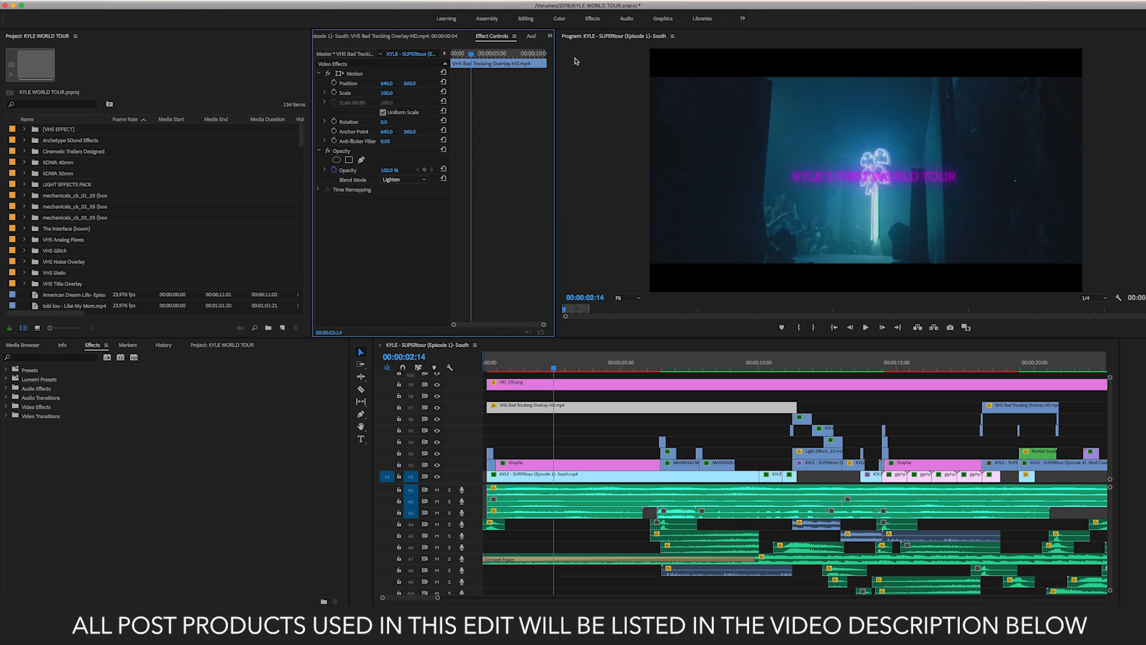
{"action": "left_click", "coordinate": [582, 412]}
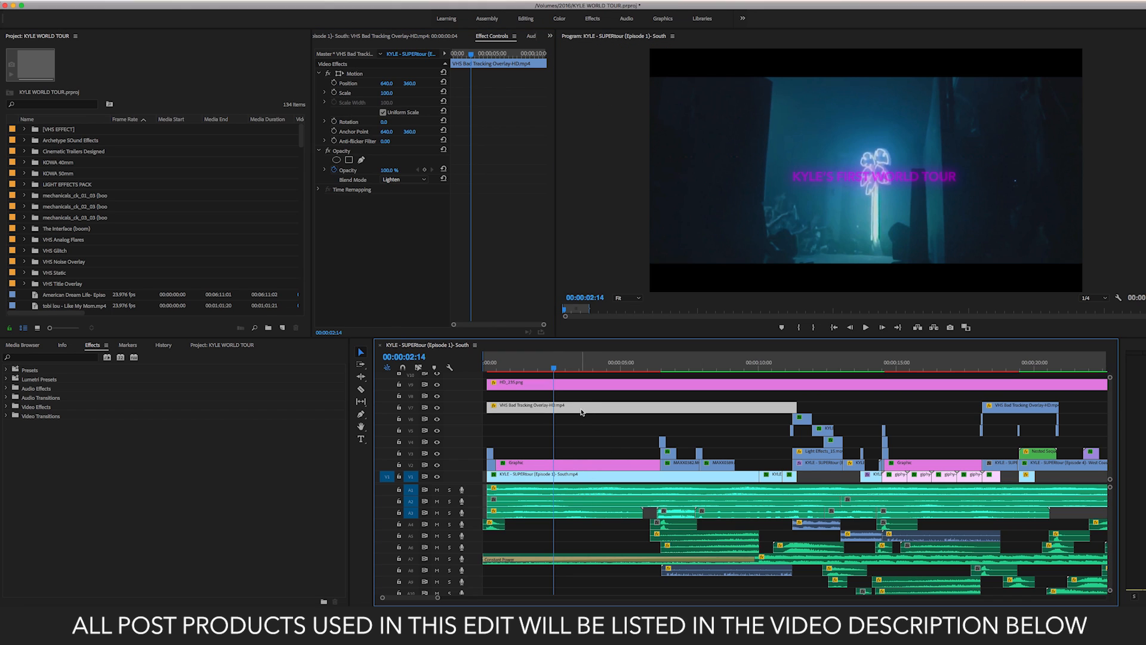
{"action": "left_click", "coordinate": [405, 181]}
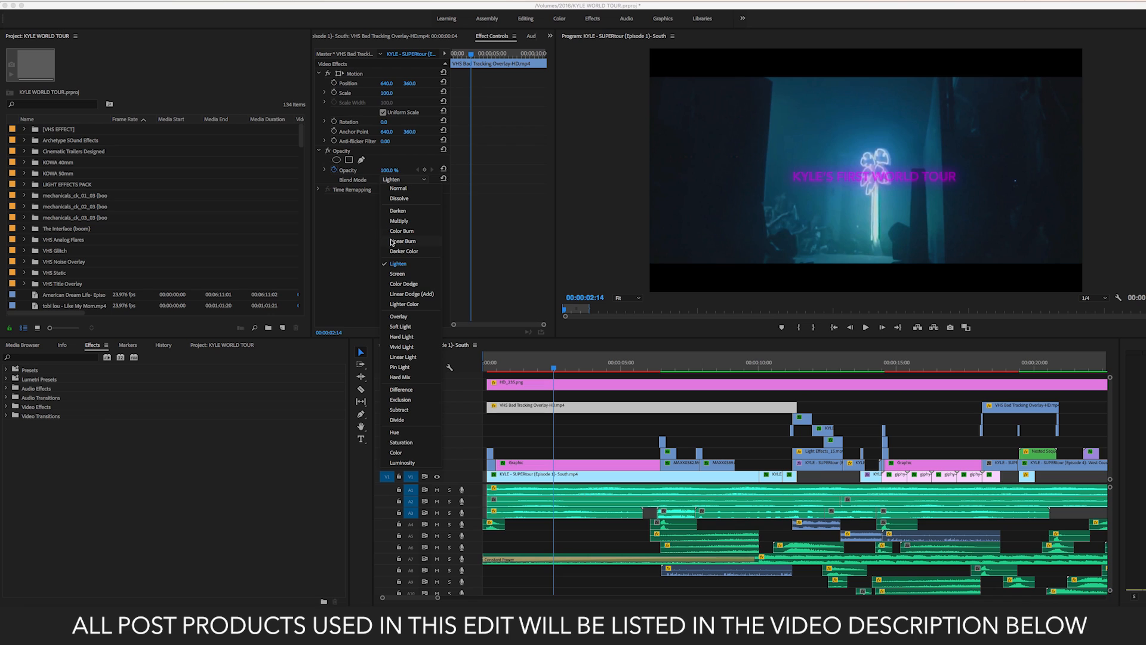
{"action": "left_click", "coordinate": [402, 266]}
- Compare the tracking overlay's source footage with the title shot while scrubbing the sequence between 00:00:02:16 and 00:00:02:21
{"action": "left_click", "coordinate": [560, 372]}
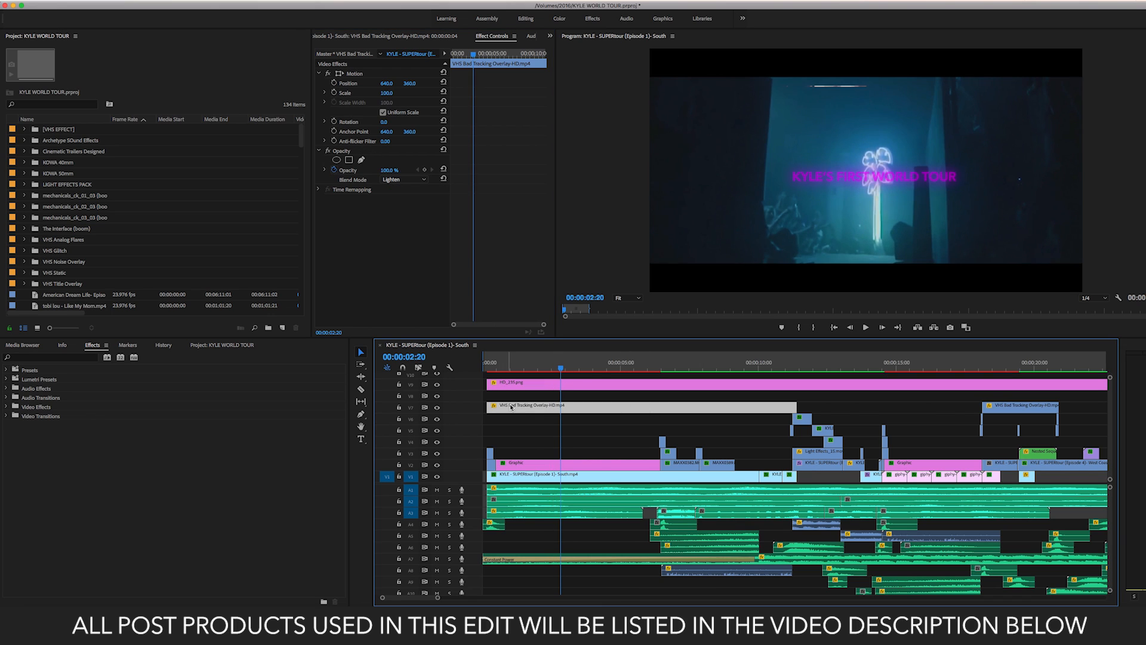
{"action": "left_click", "coordinate": [385, 35]}
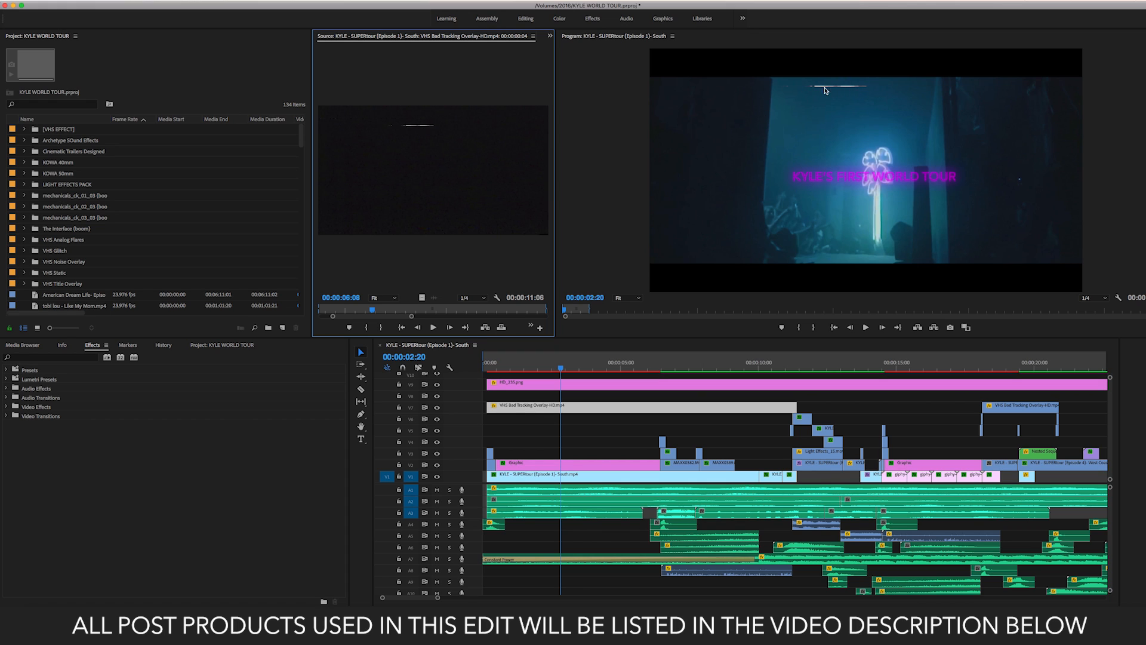
{"action": "left_click", "coordinate": [556, 367]}
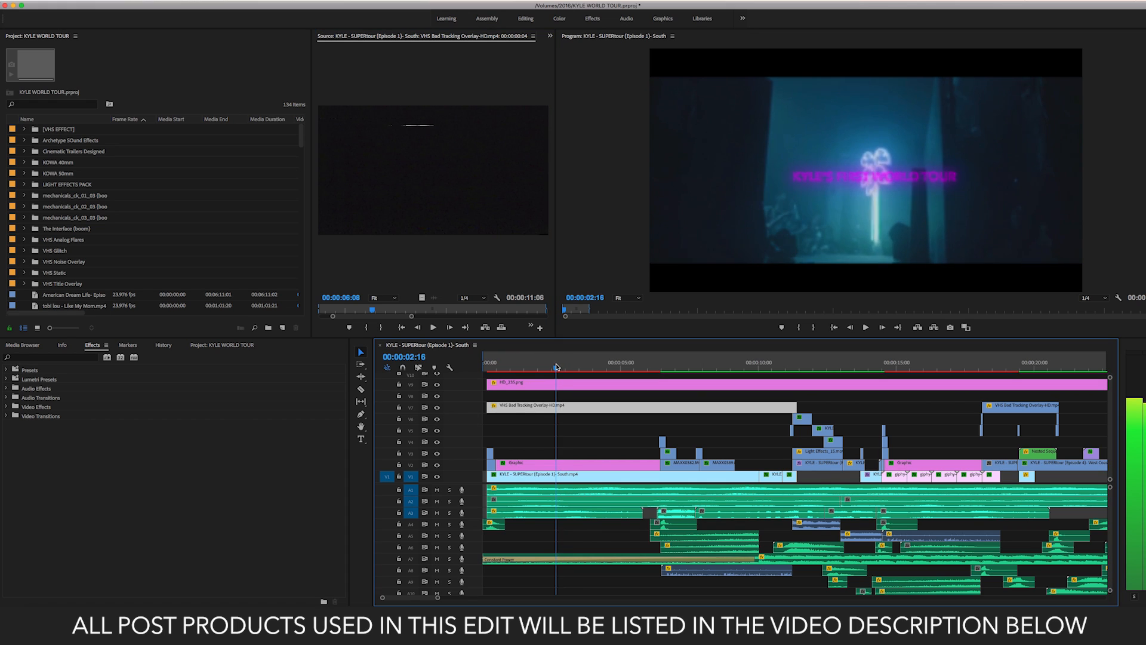
{"action": "left_click_drag", "start_coordinate": [556, 366], "coordinate": [563, 366]}
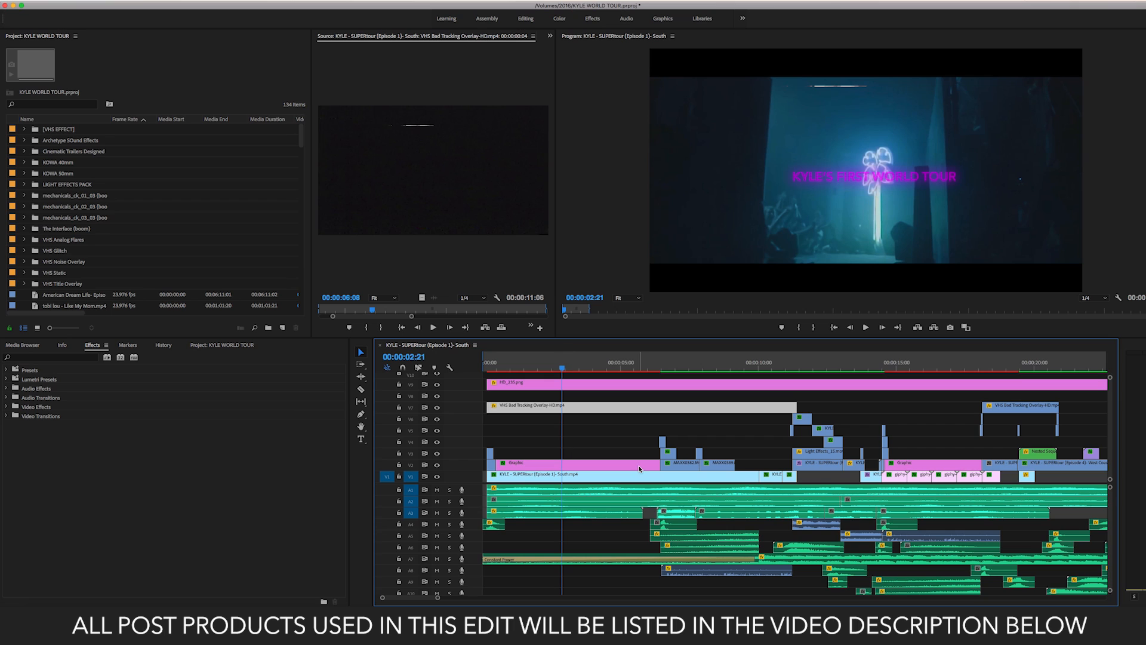
- Play the title shot through to 00:00:07:00 and return the playhead to the cut at 00:00:06:10
{"action": "key", "text": "space"}
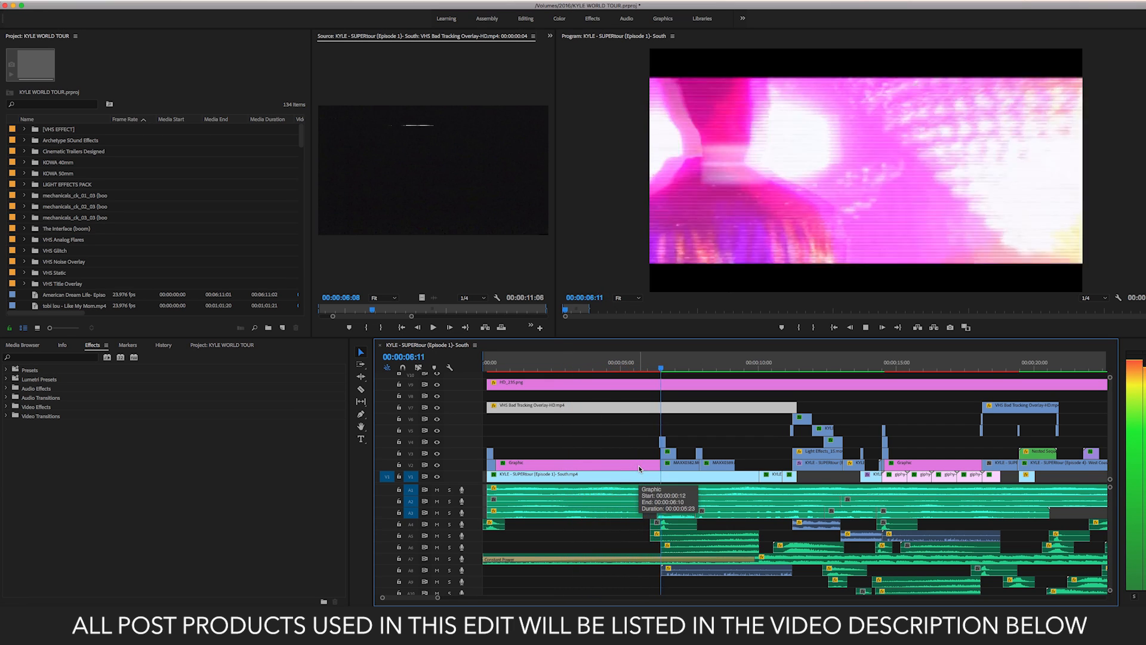
{"action": "key", "text": "space"}
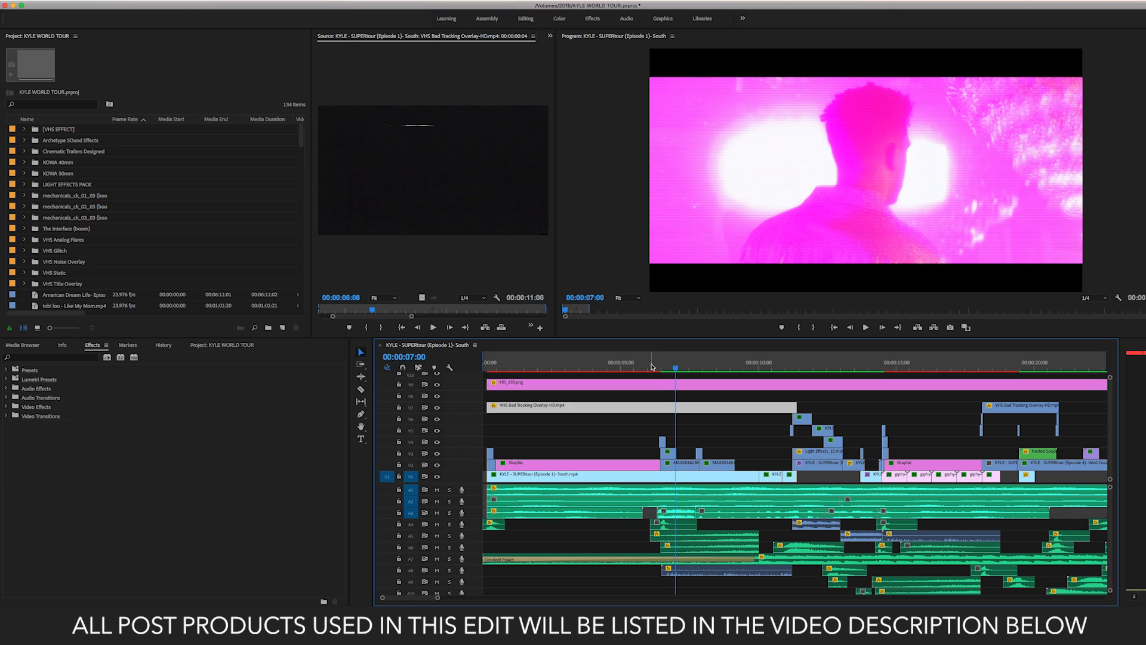
{"action": "left_click_drag", "start_coordinate": [652, 367], "coordinate": [659, 368]}
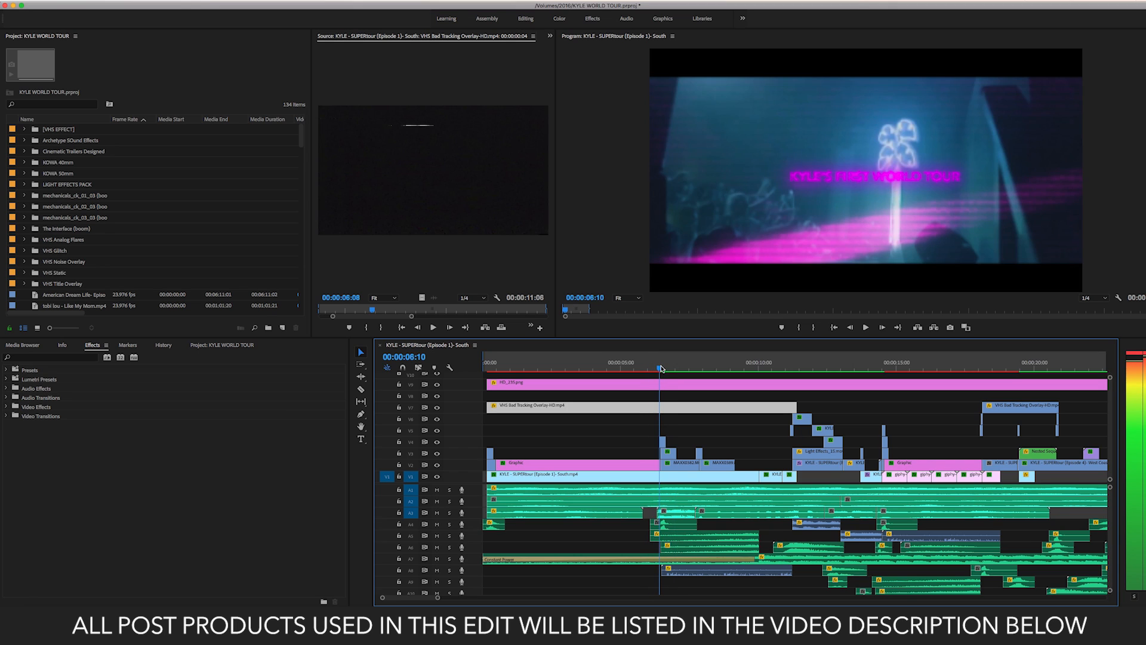
- Load the opening VHS Analog Flares_12.mov clip in the source monitor and play the transition after the title to 00:00:08:00
{"action": "double_click", "coordinate": [490, 454]}
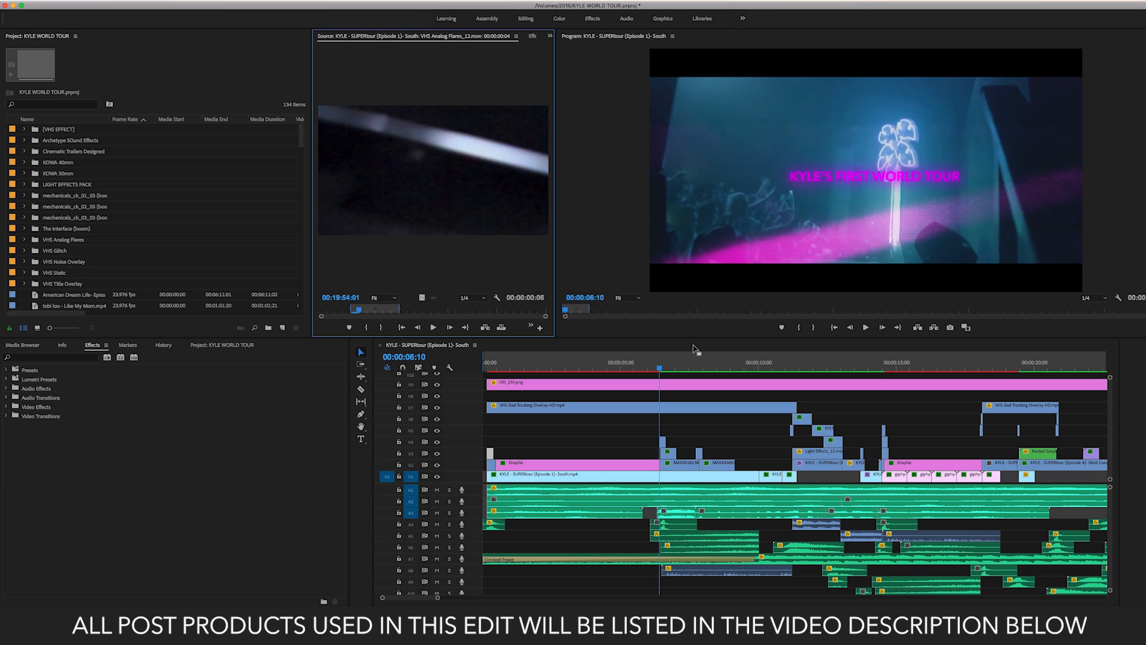
{"action": "left_click", "coordinate": [663, 370]}
{"action": "left_click_drag", "start_coordinate": [663, 370], "coordinate": [656, 370]}
{"action": "key", "text": "space"}
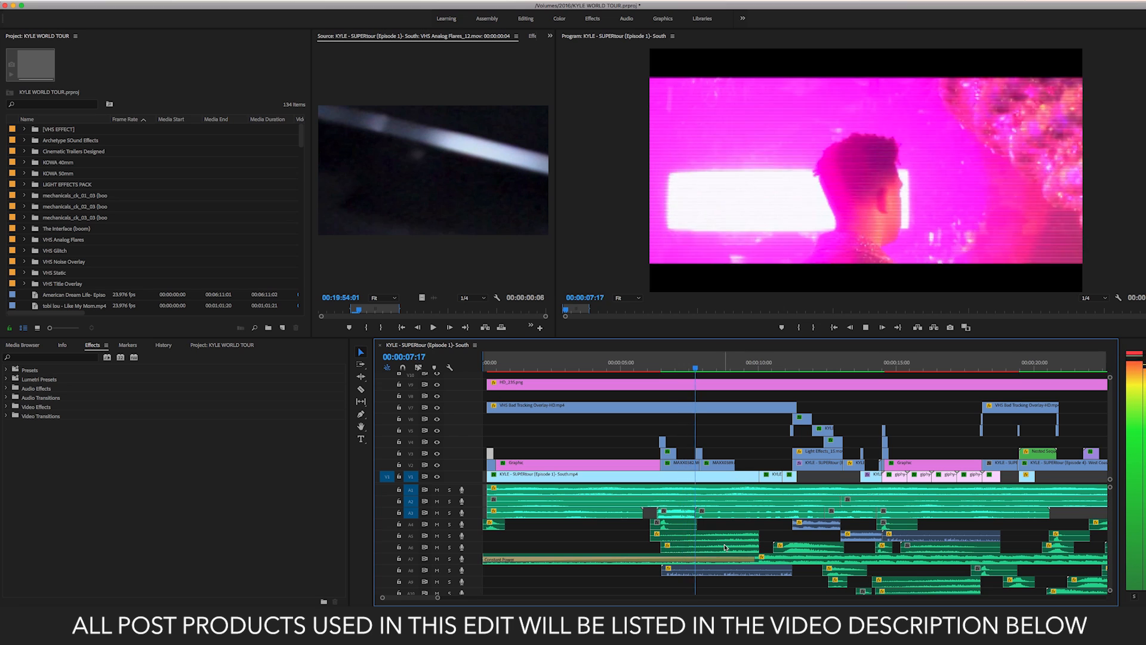
{"action": "key", "text": "space"}
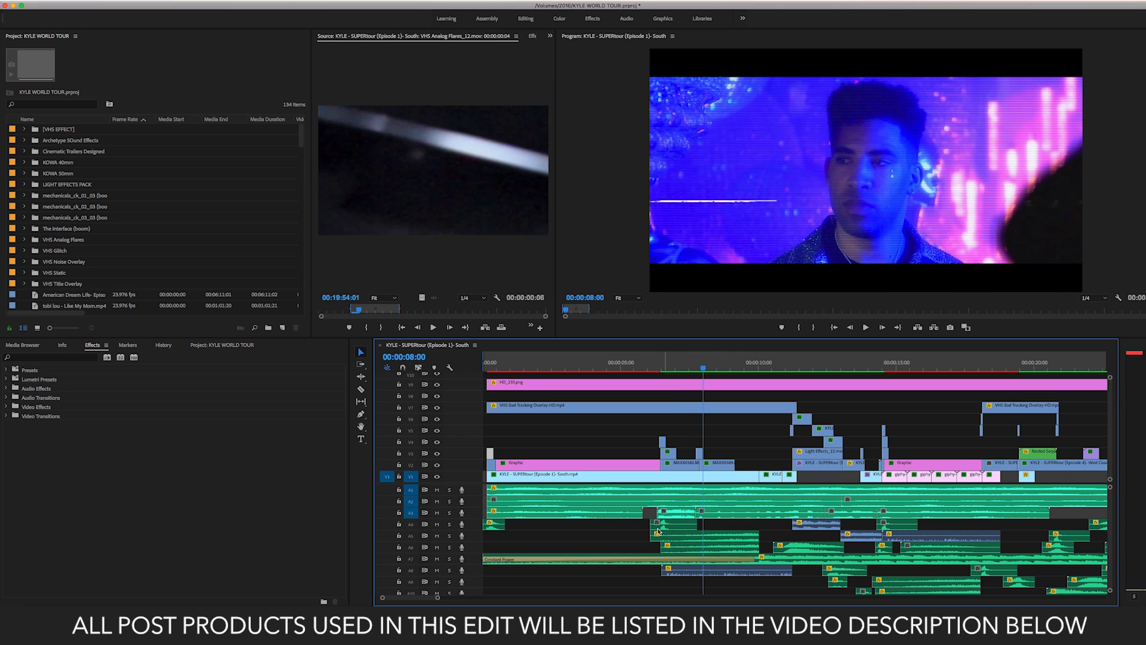
- Audition the opening Arcade Click Negative 13.wav clip and load the AN 03 Escalate.wav clip in the source monitor
{"action": "double_click", "coordinate": [492, 525]}
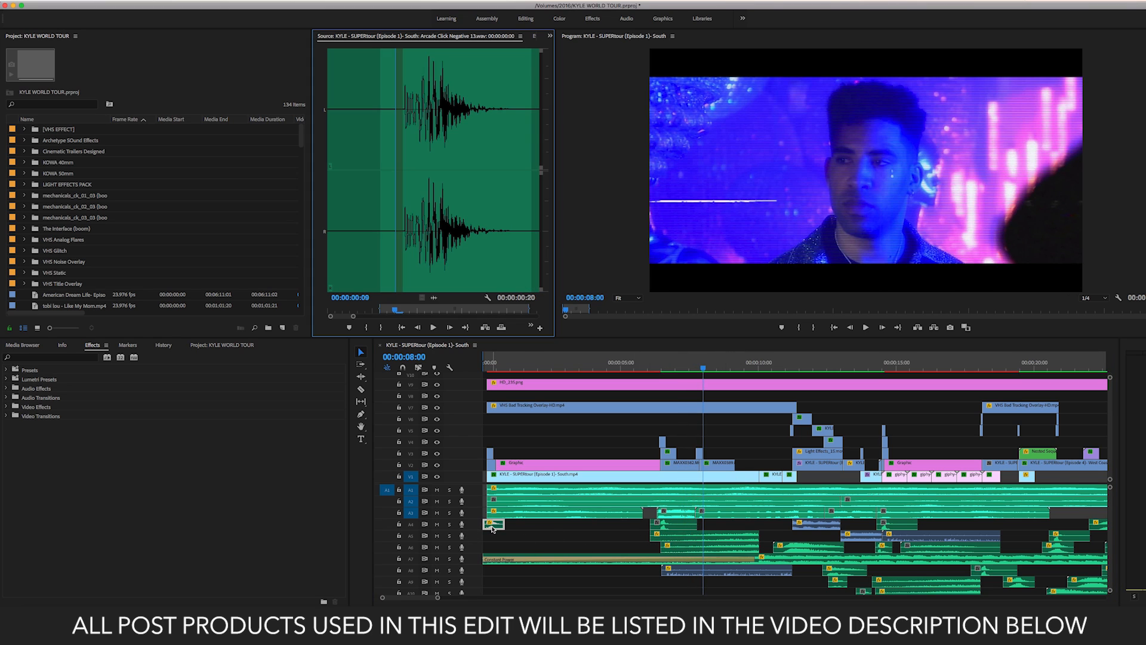
{"action": "key", "text": "space"}
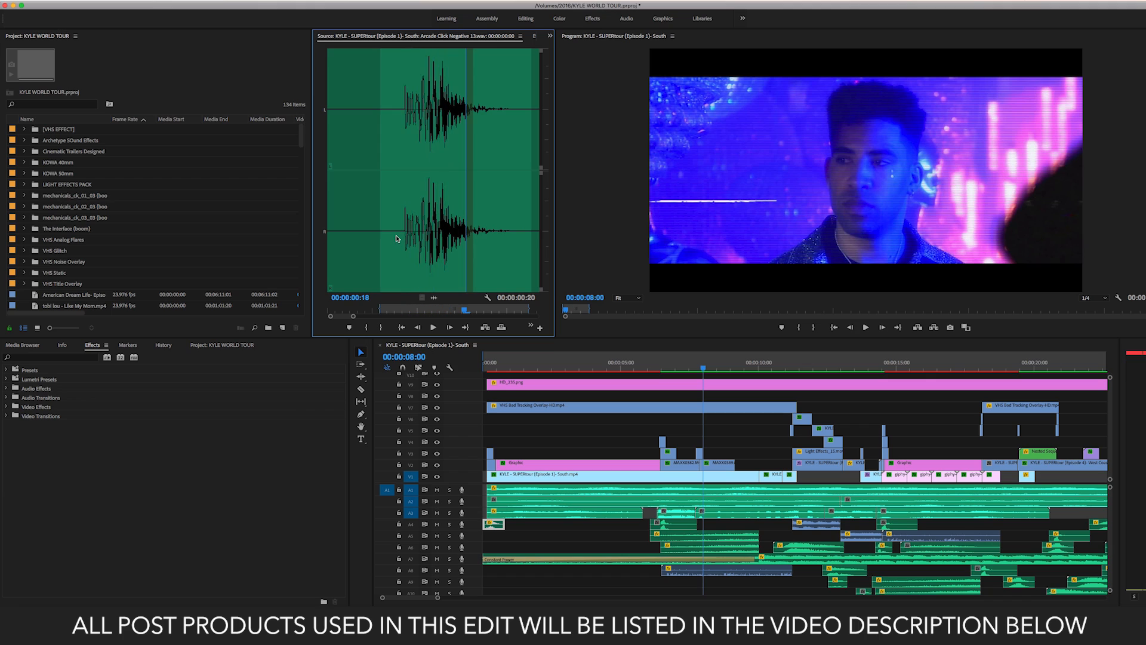
{"action": "double_click", "coordinate": [663, 535]}
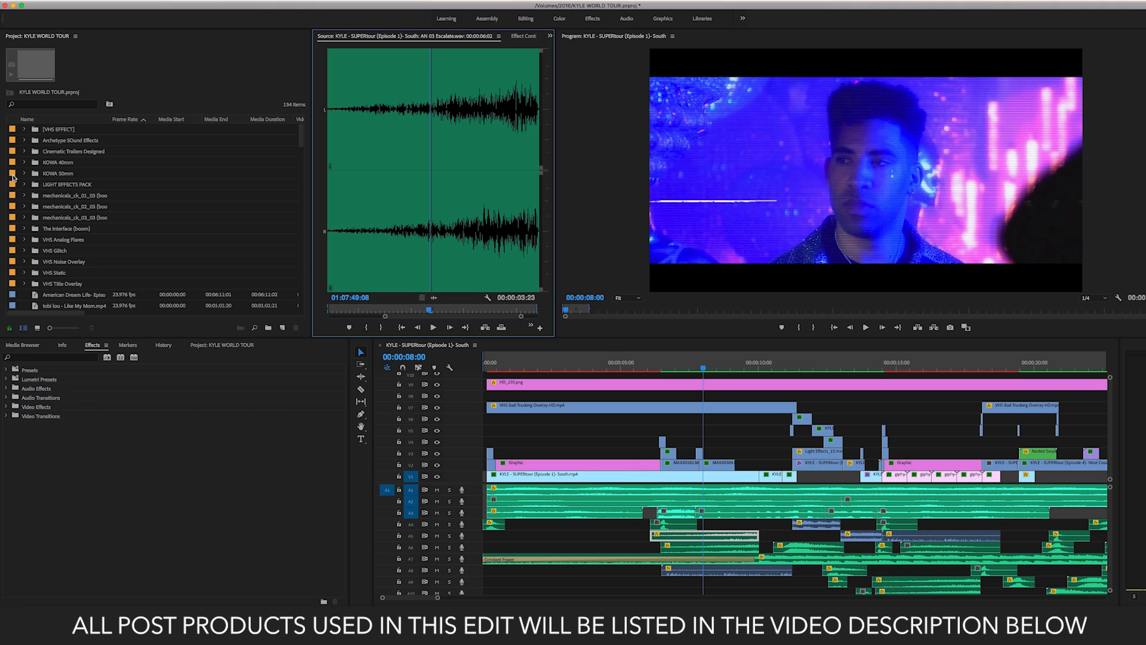
{"action": "key", "text": "super+s"}
- Expand the Cinematic Trailers Designed bin and audition its second and third CTDS2 BOOM sounds around the second hit
{"action": "left_click", "coordinate": [61, 152]}
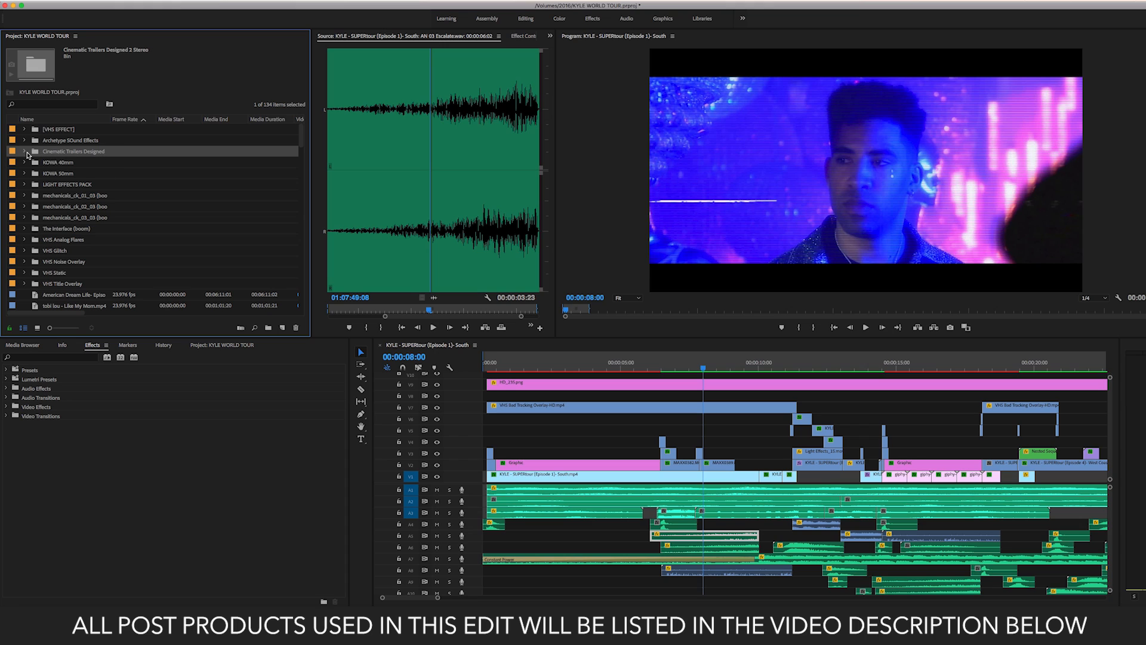
{"action": "left_click", "coordinate": [25, 152]}
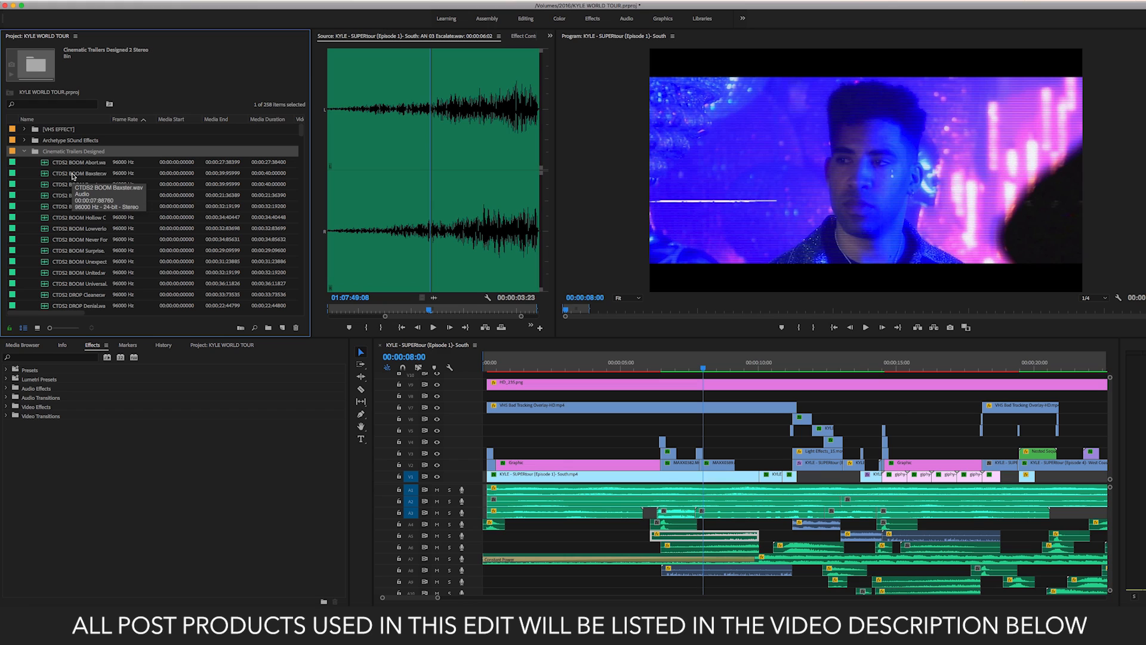
{"action": "double_click", "coordinate": [72, 175]}
{"action": "key", "text": "space"}
{"action": "left_click", "coordinate": [380, 239]}
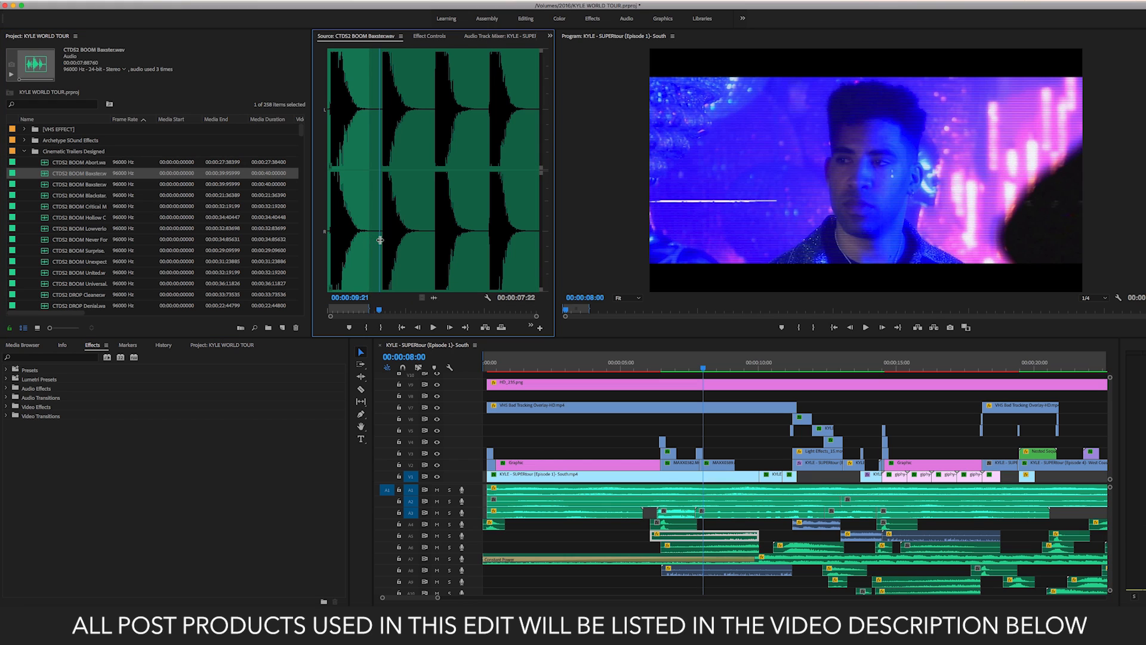
{"action": "key", "text": "space"}
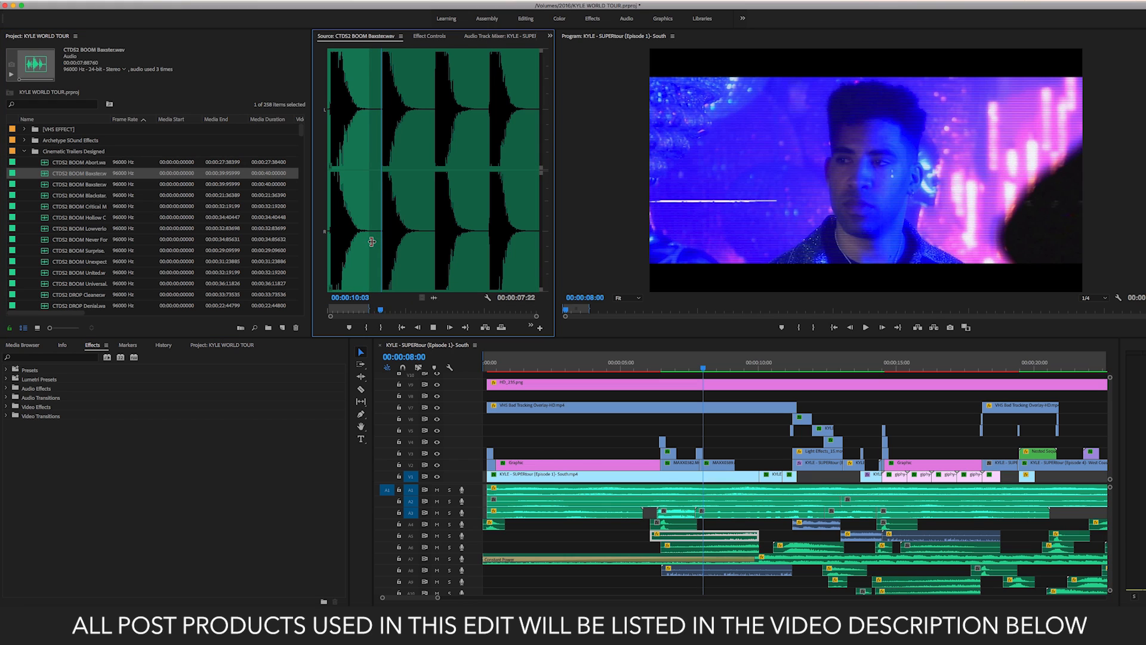
{"action": "left_click", "coordinate": [78, 185]}
{"action": "left_click", "coordinate": [380, 218]}
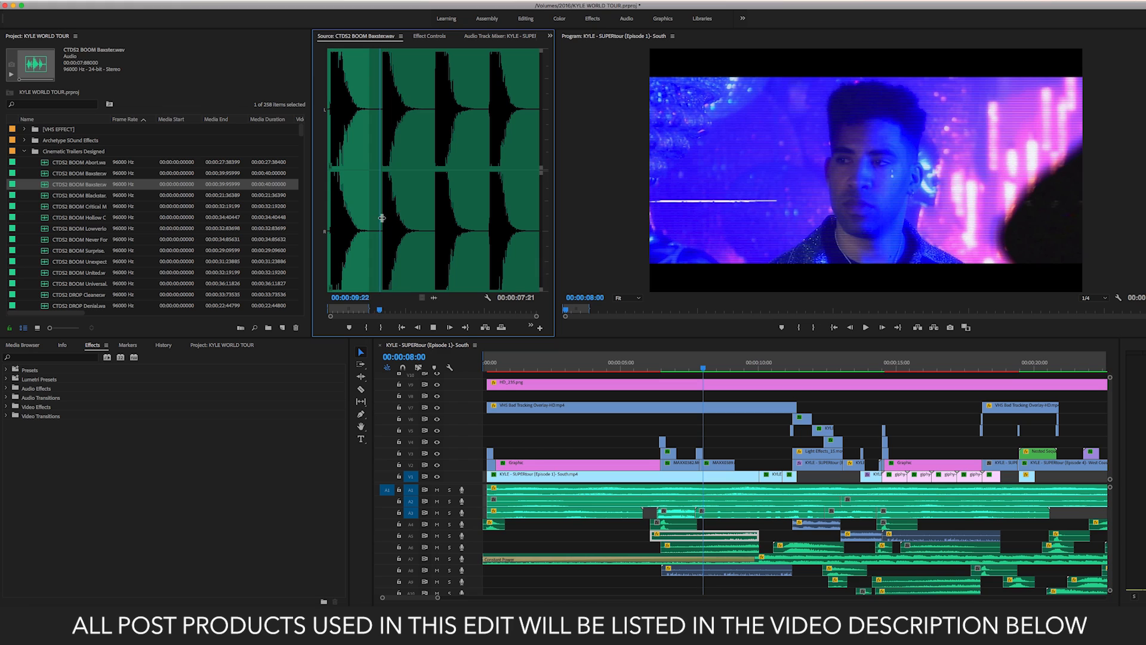
{"action": "key", "text": "space"}
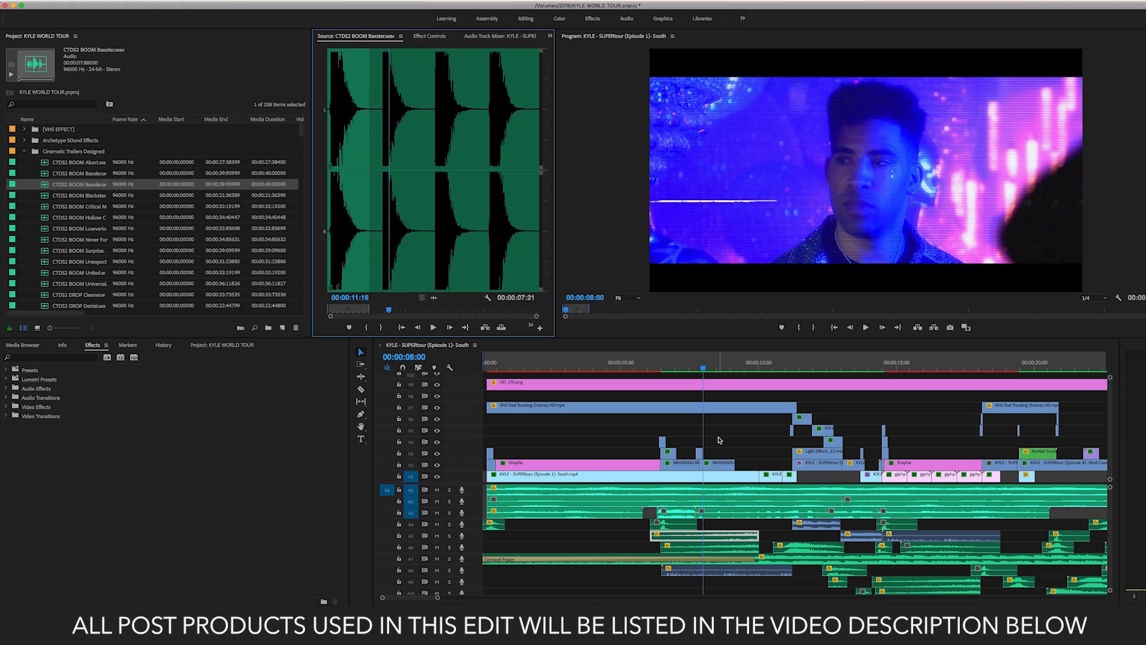
- Play the shot after the title from 00:00:08:00 to 00:00:08:21
{"action": "left_click", "coordinate": [719, 440]}
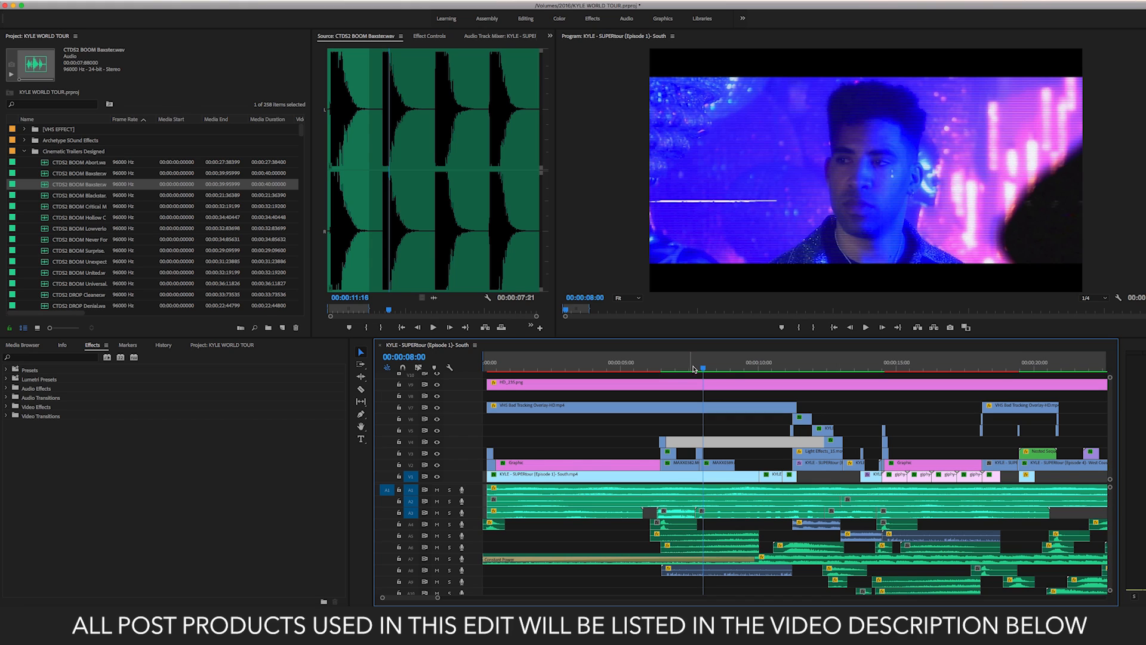
{"action": "left_click", "coordinate": [729, 430]}
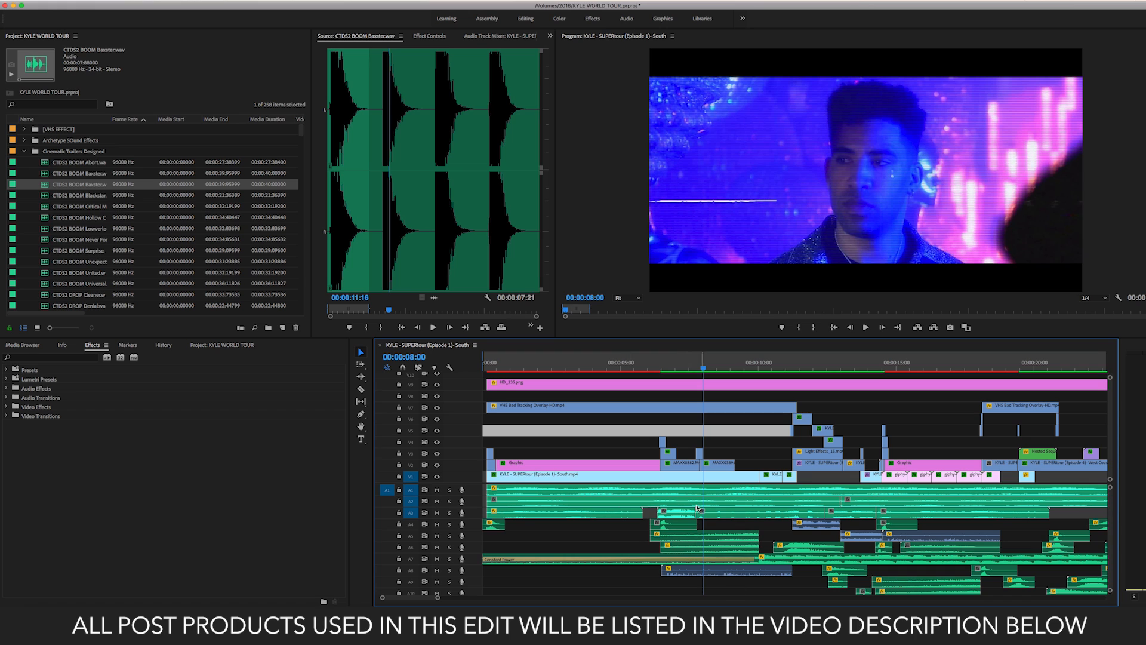
{"action": "left_click", "coordinate": [739, 442]}
{"action": "key", "text": "space"}
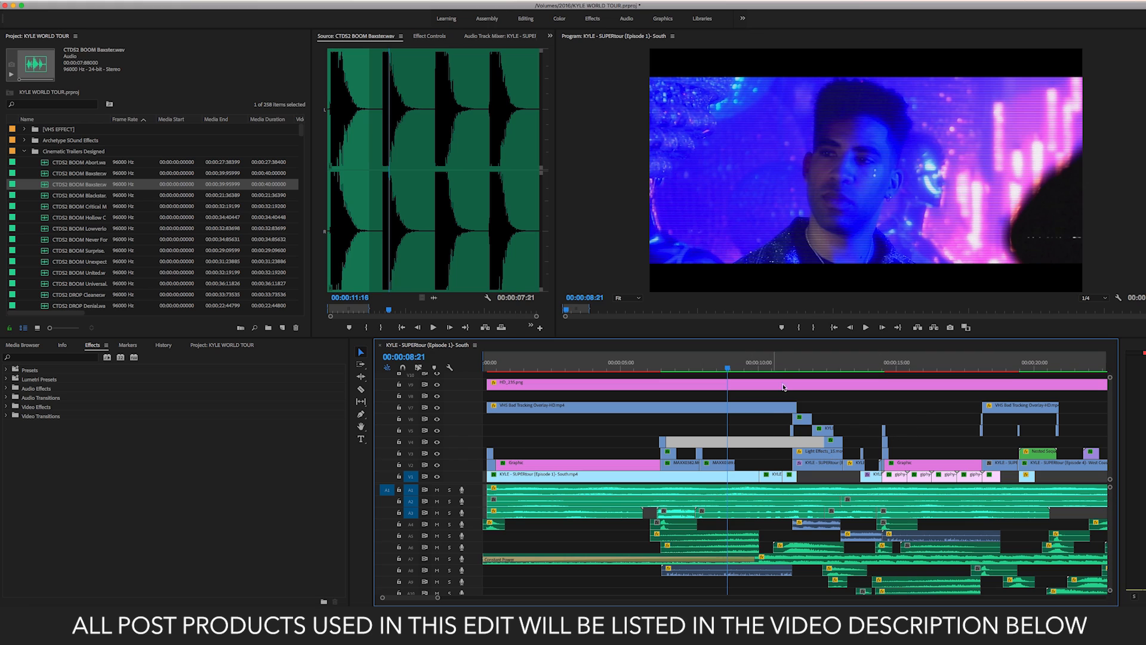
- Show the effect settings of the MAXX0389.MOV clip under the playhead and collapse its uni.Holomatrix II effect
{"action": "double_click", "coordinate": [721, 470]}
{"action": "left_click", "coordinate": [518, 37]}
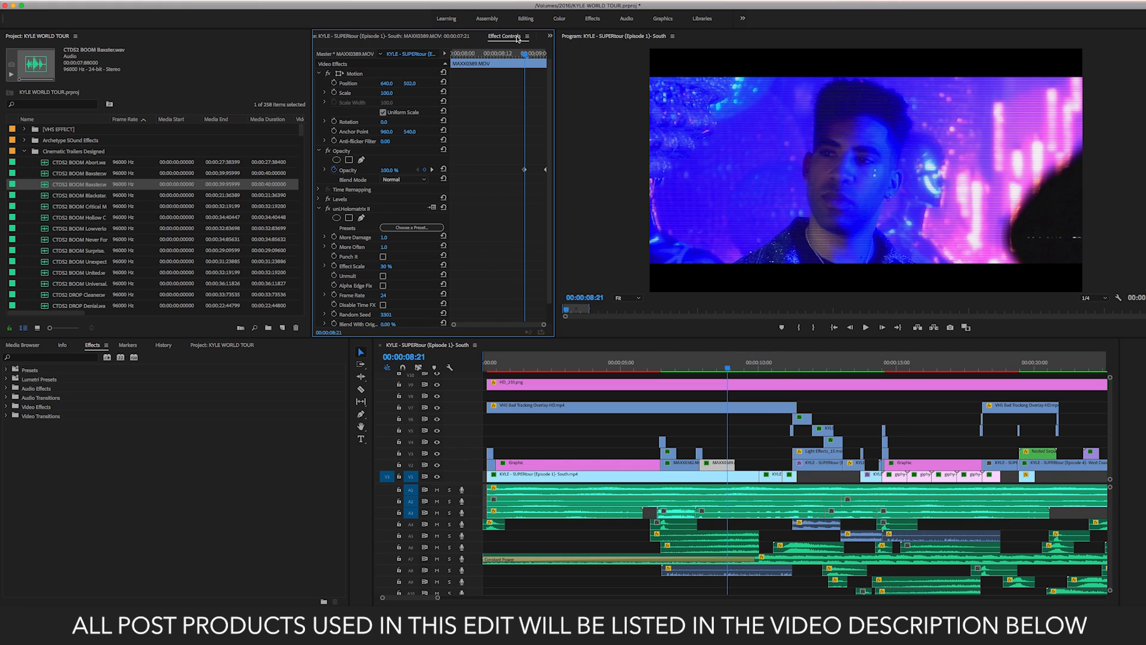
{"action": "left_click", "coordinate": [319, 209]}
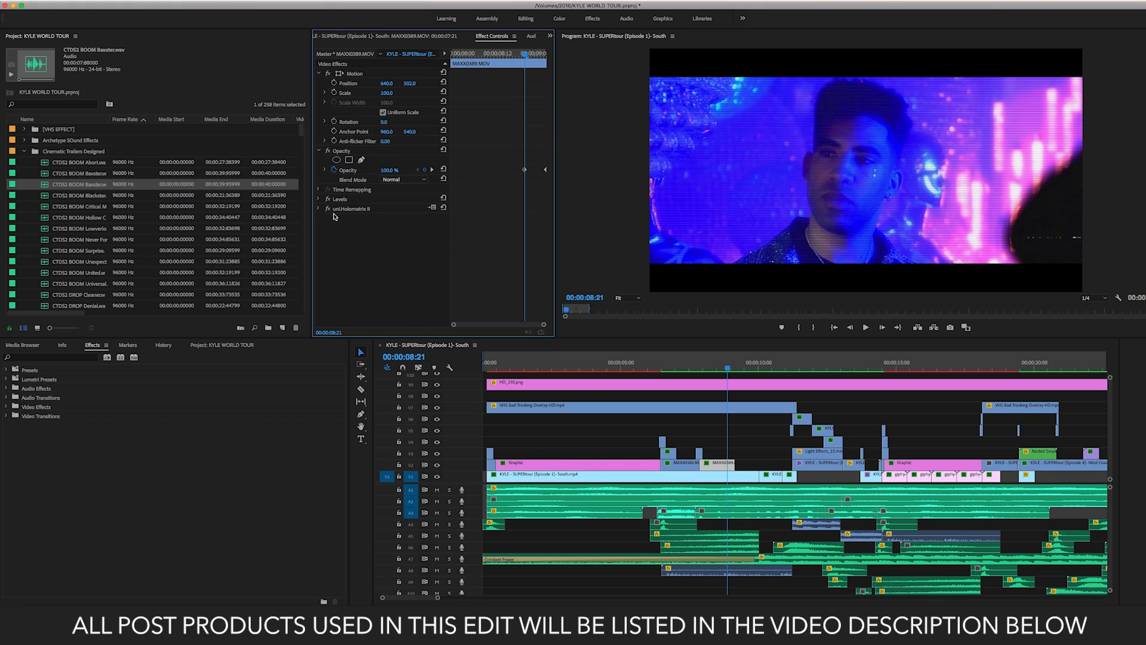
- Search the effects library for "holo" and select the RG Universe Stylize folder
{"action": "left_click", "coordinate": [24, 345]}
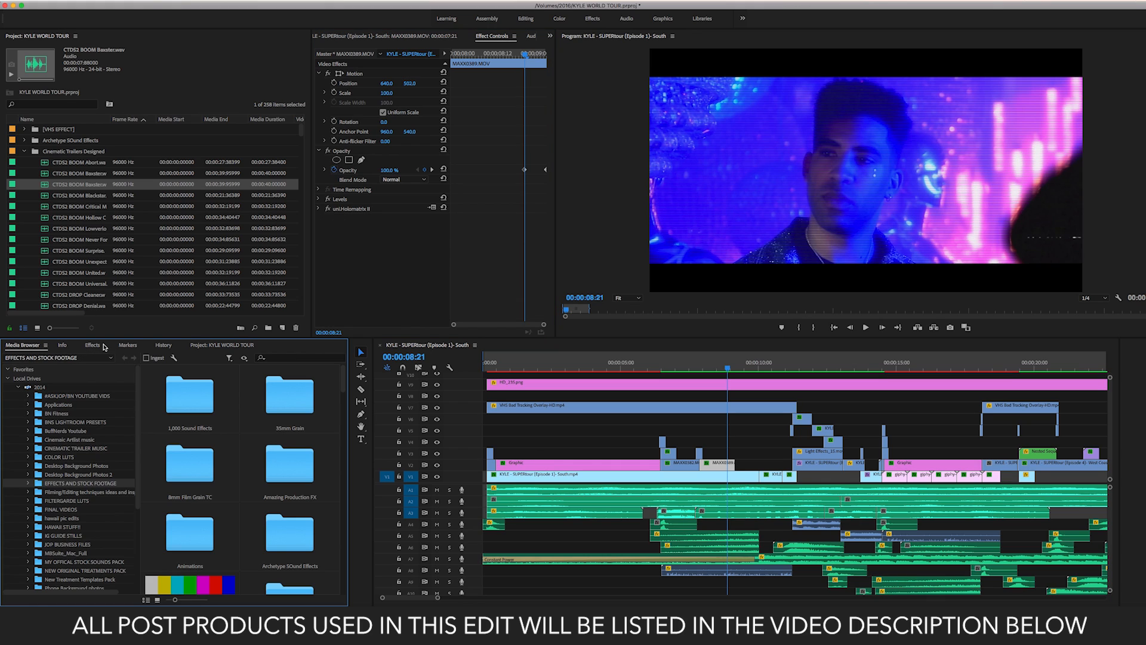
{"action": "left_click", "coordinate": [91, 346]}
{"action": "left_click", "coordinate": [52, 356]}
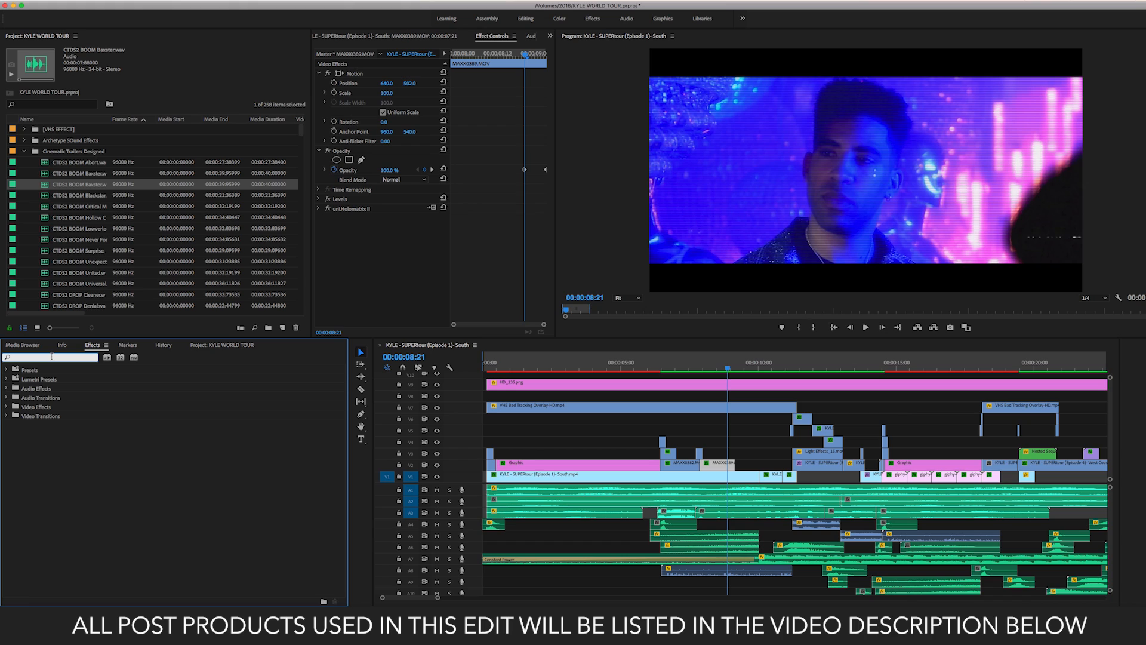
{"action": "type", "text": "holo"}
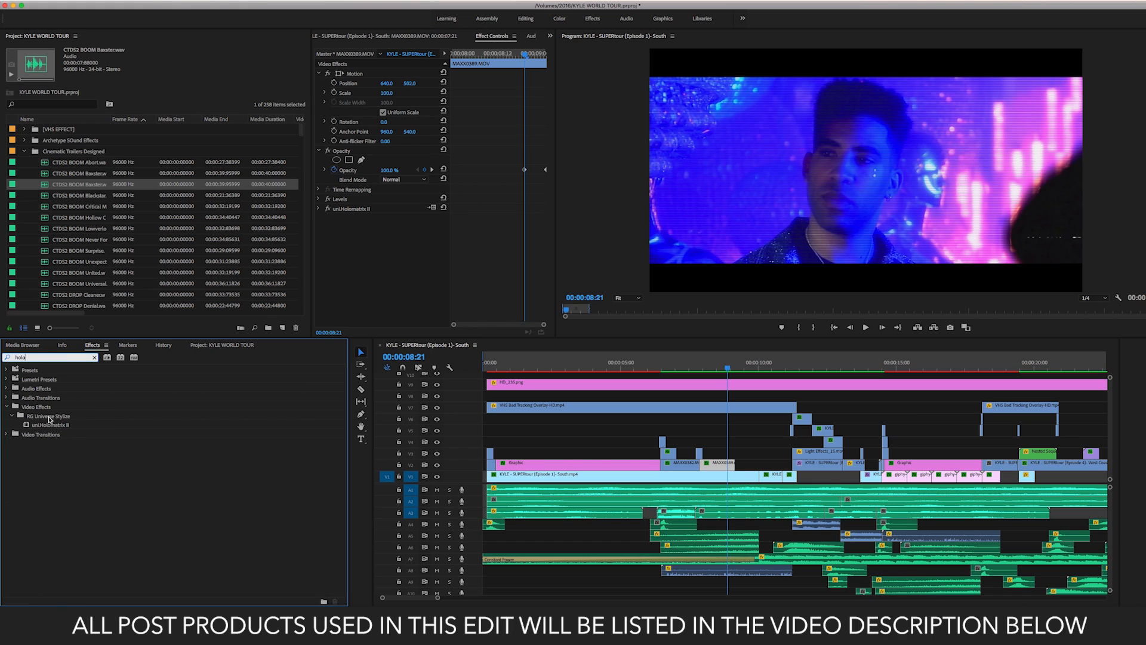
{"action": "left_click", "coordinate": [59, 417]}
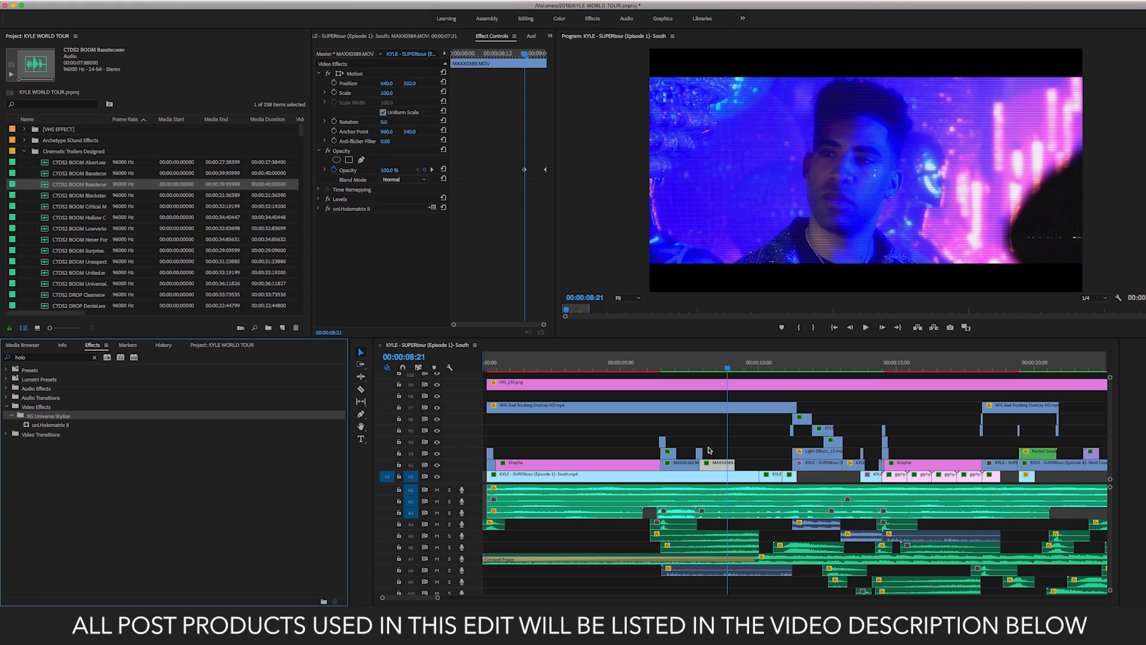
- Expand uni.Holomatrix II on the MAXX0389.MOV clip, browse its preset gallery, and close it without choosing a preset
{"action": "left_click", "coordinate": [716, 465]}
{"action": "left_click", "coordinate": [320, 210]}
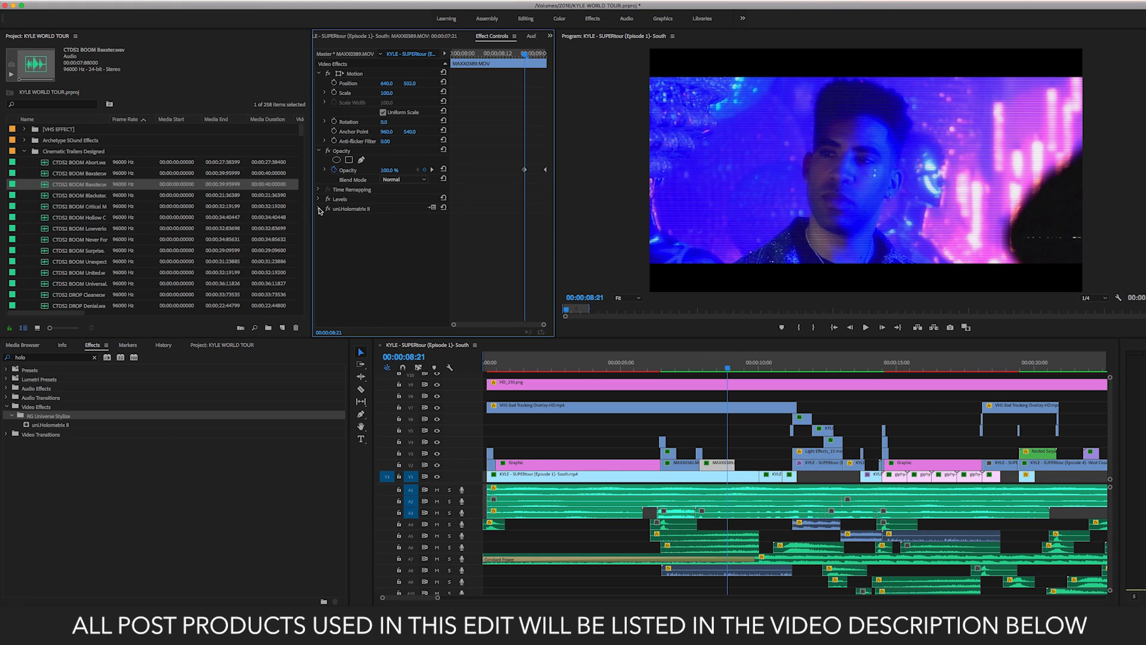
{"action": "left_click", "coordinate": [412, 228]}
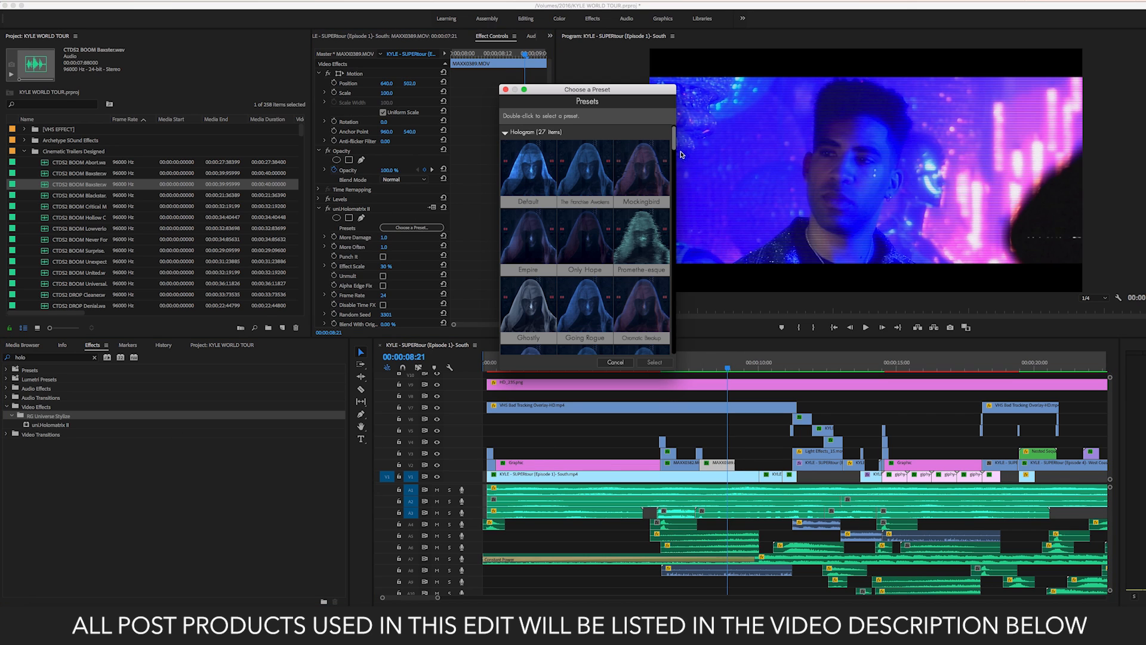
{"action": "left_click_drag", "start_coordinate": [674, 143], "coordinate": [648, 222]}
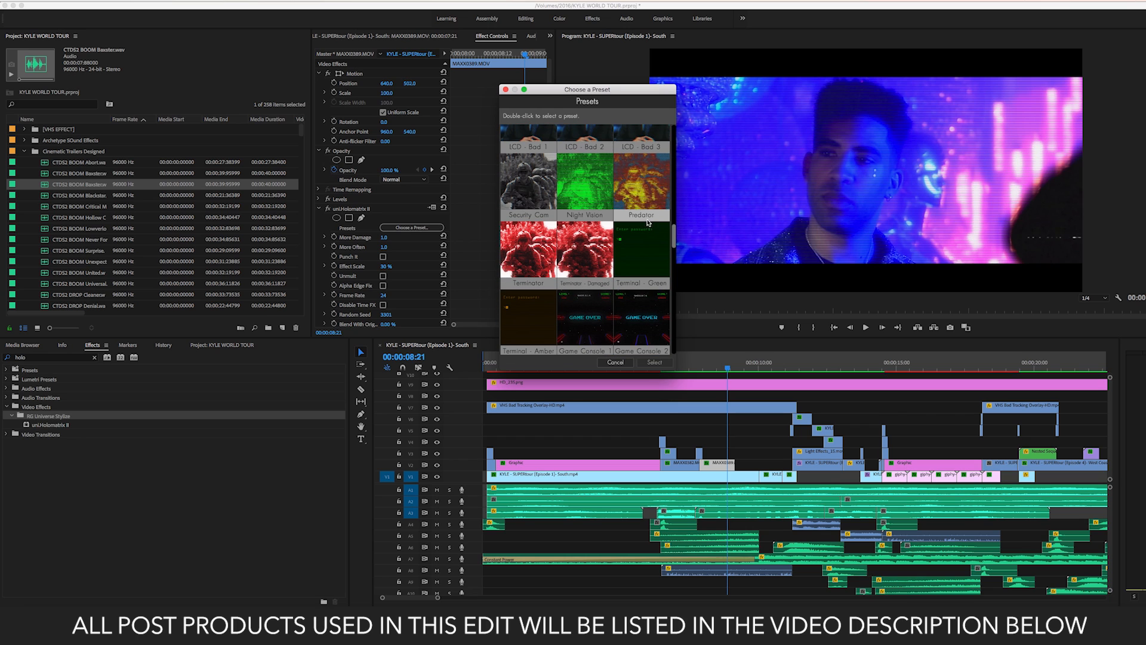
{"action": "scroll", "coordinate": [639, 194], "scroll_direction": "up", "scroll_amount": 5}
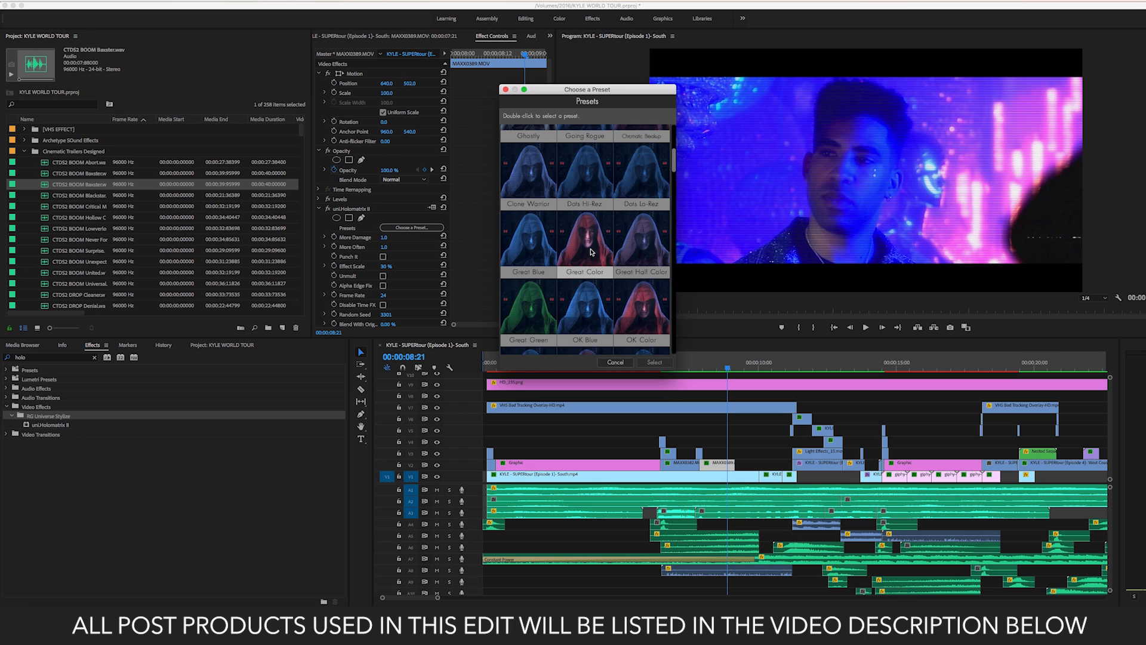
{"action": "scroll", "coordinate": [591, 252], "scroll_direction": "up", "scroll_amount": 1}
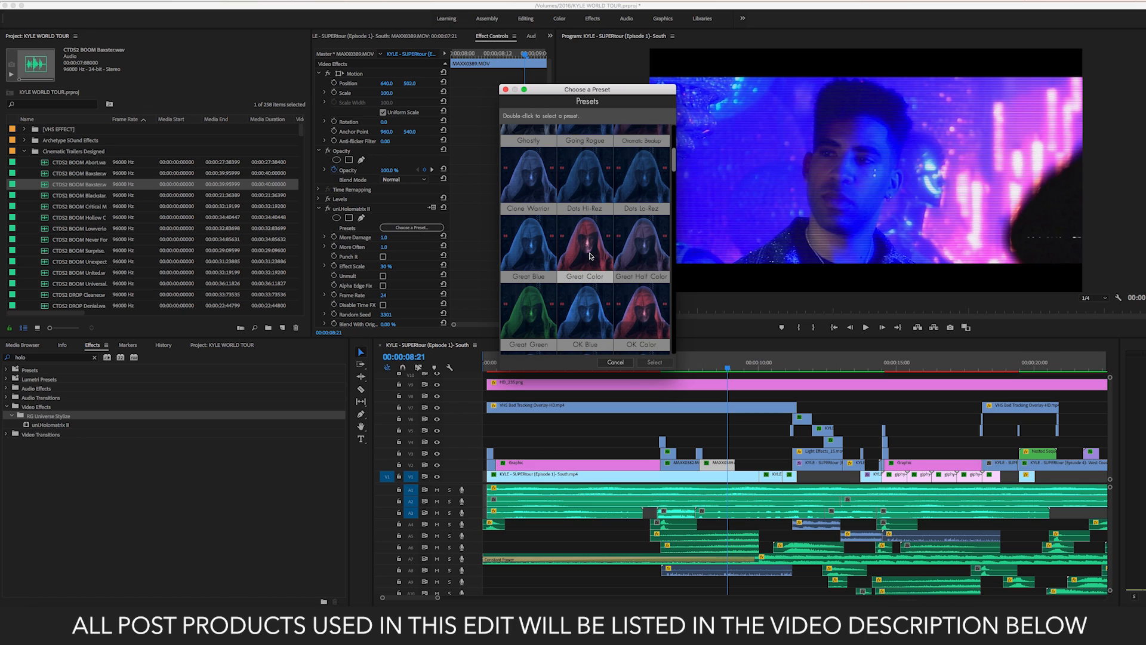
{"action": "left_click", "coordinate": [614, 363]}
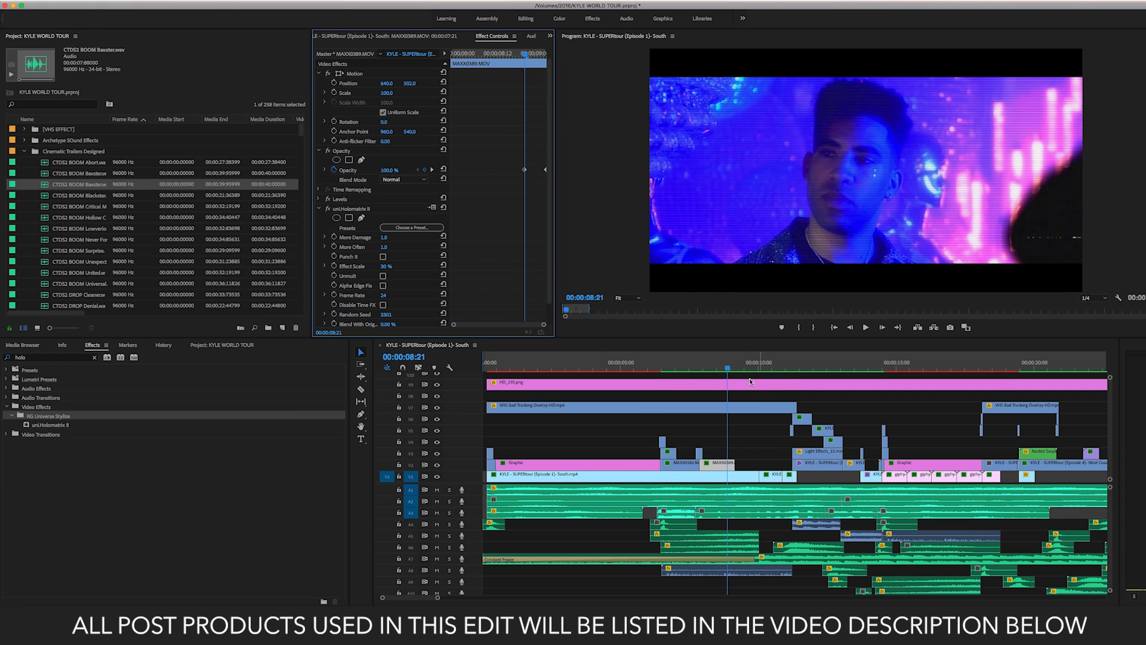
- Play the sequence from about 00:00:07:15 into the concert shot and return the playhead to 00:00:10:23
{"action": "left_click_drag", "start_coordinate": [728, 368], "coordinate": [702, 368]}
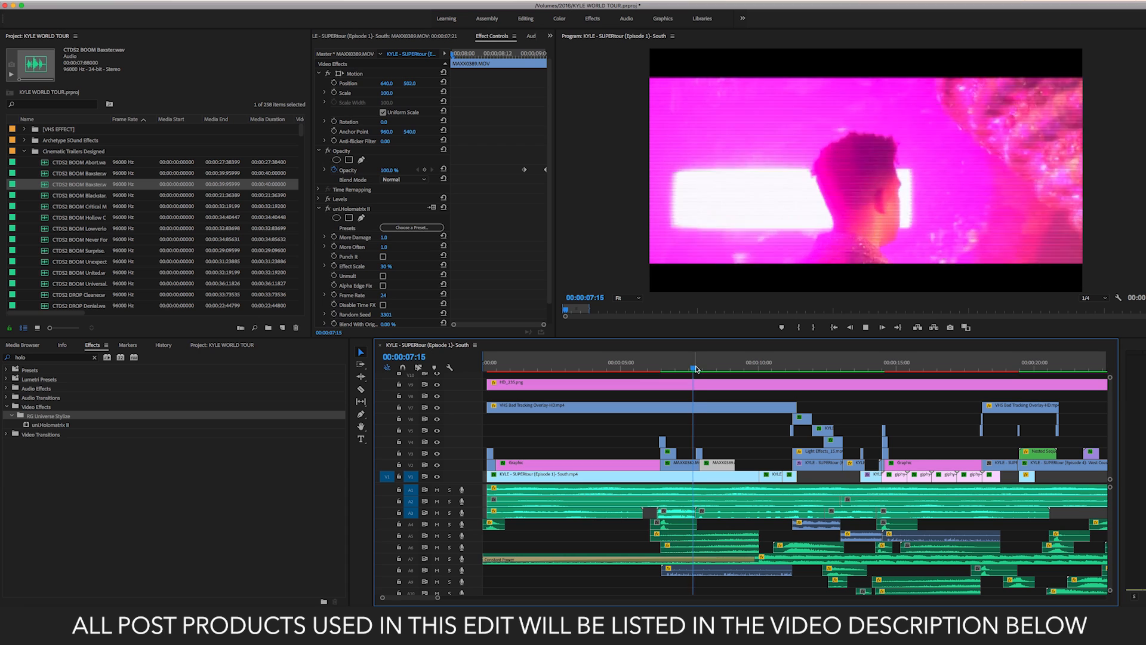
{"action": "key", "text": "space"}
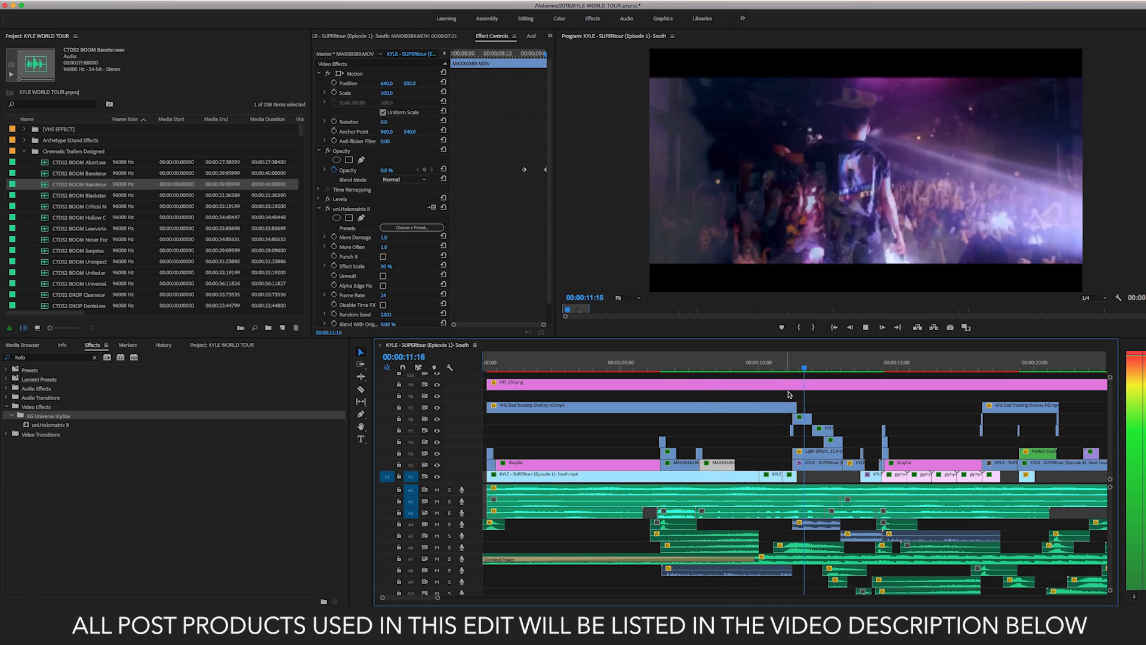
{"action": "left_click", "coordinate": [784, 370]}
{"action": "left_click_drag", "start_coordinate": [784, 370], "coordinate": [787, 374]}
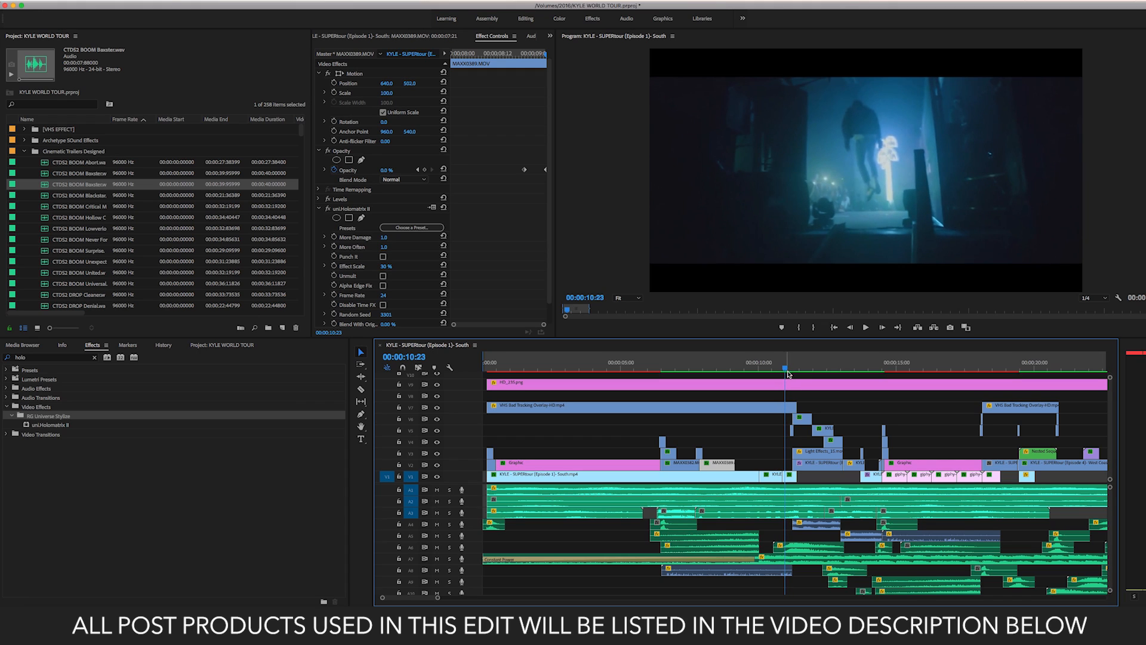
- Load the CTDS2 HIT EXPLOSION clip near the playhead in the source monitor and audition its first hit to 00:00:01:05
{"action": "double_click", "coordinate": [803, 549]}
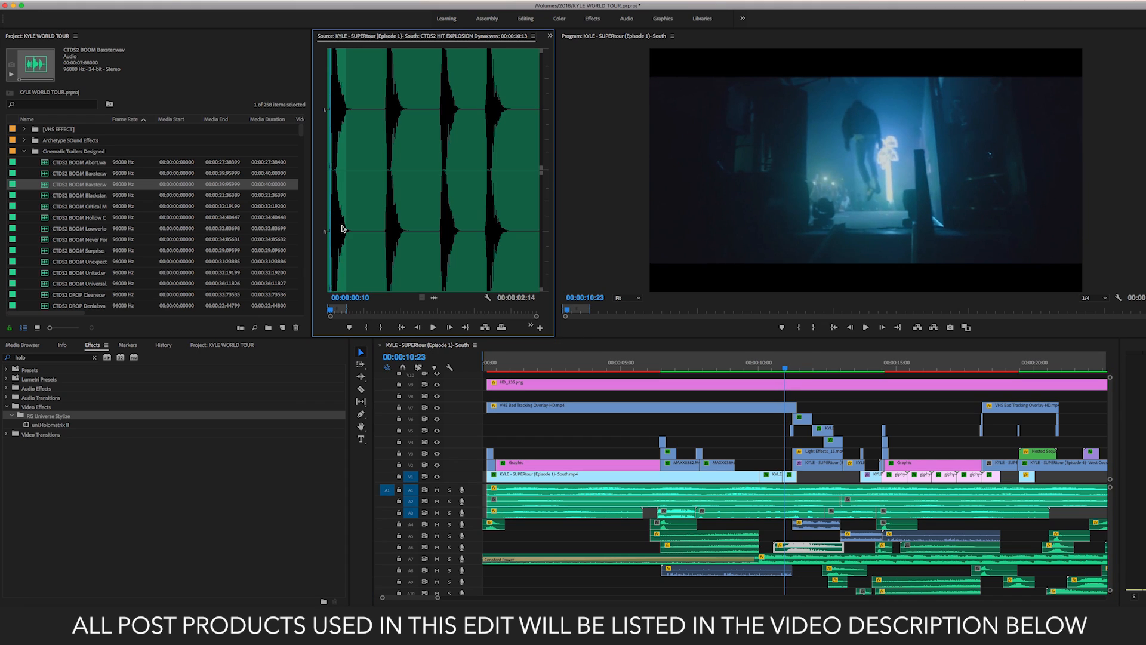
{"action": "key", "text": "space"}
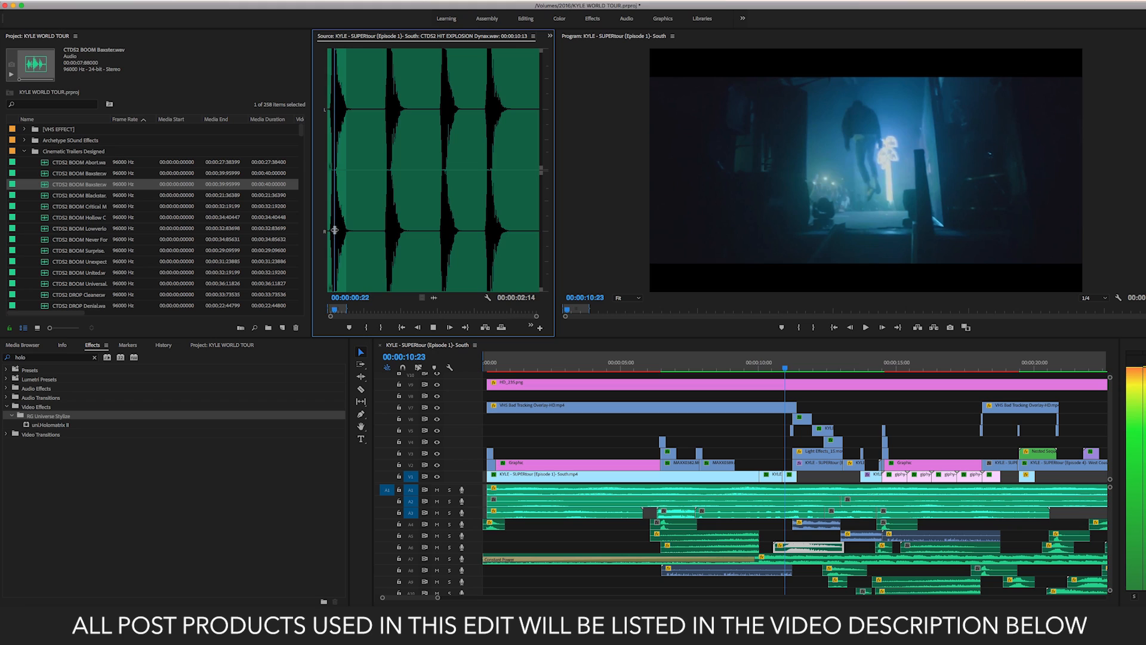
{"action": "left_click_drag", "start_coordinate": [335, 230], "coordinate": [337, 231]}
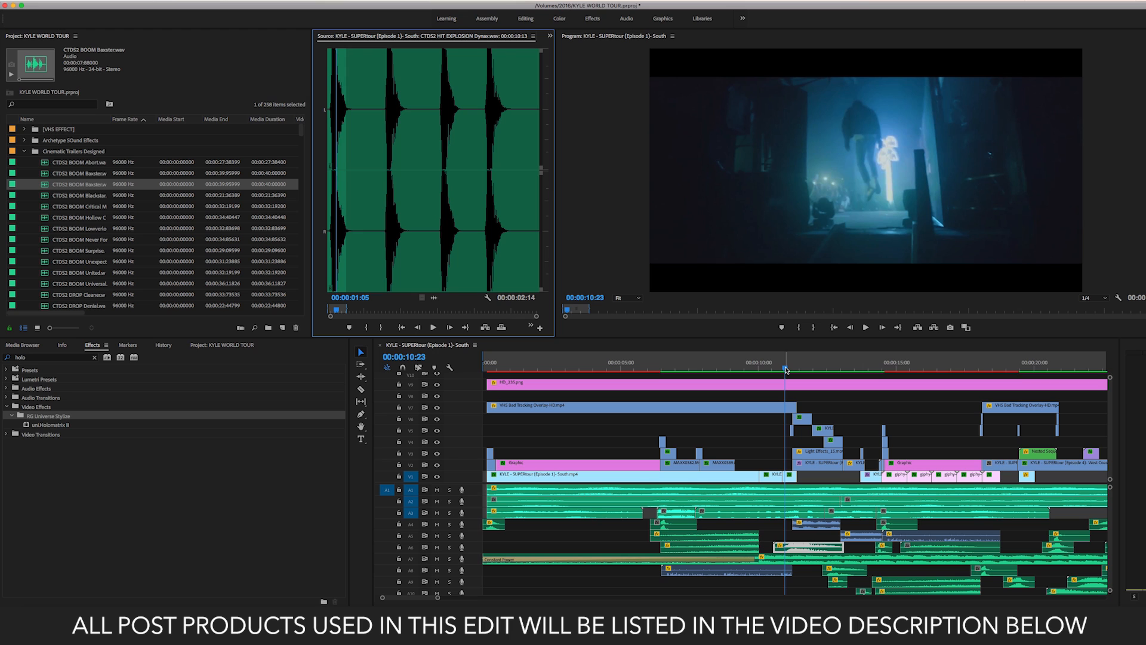
- Play the sequence through to the guest title at 00:00:14:22 and place the playhead at 00:00:14:08
{"action": "left_click", "coordinate": [786, 371]}
{"action": "key", "text": "space"}
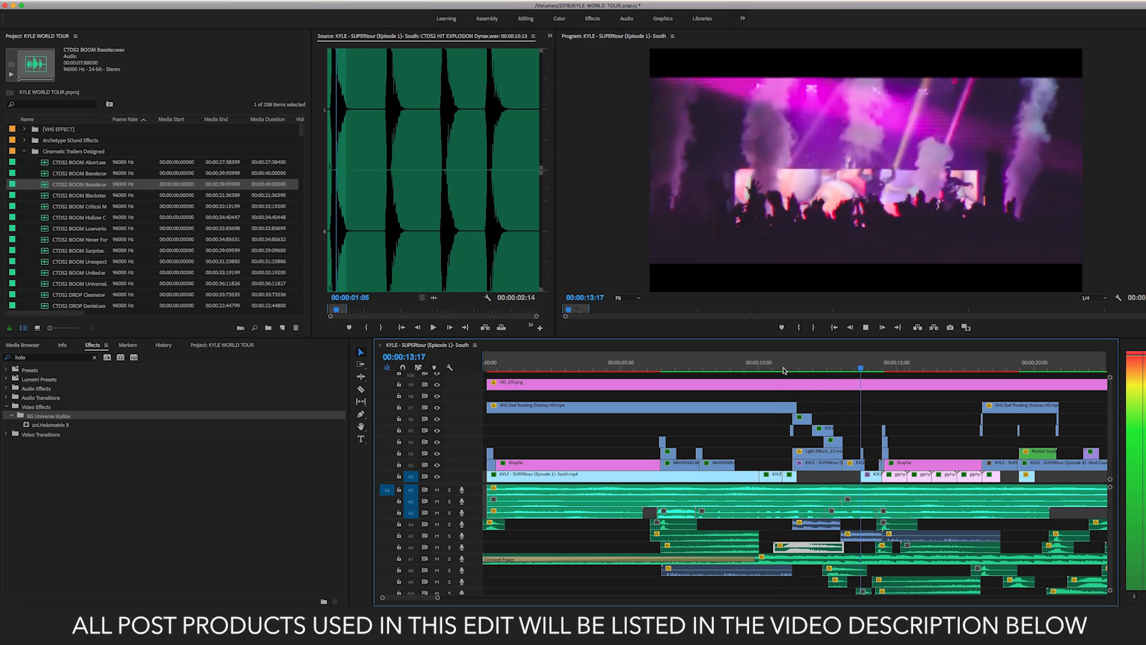
{"action": "key", "text": "space"}
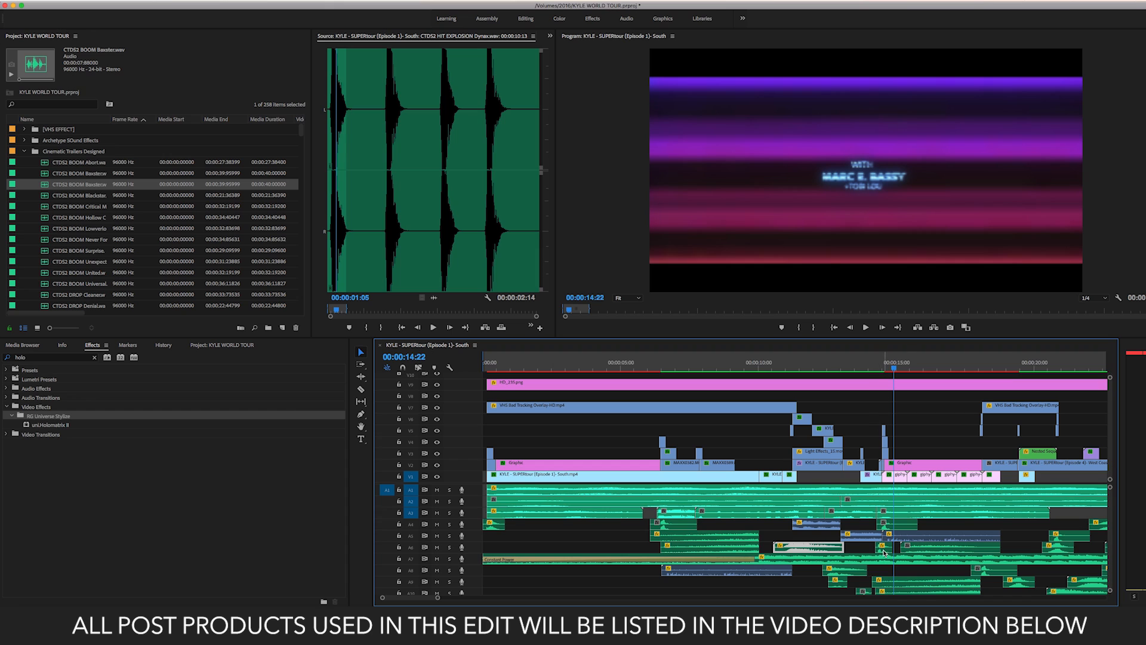
{"action": "left_click", "coordinate": [877, 376]}
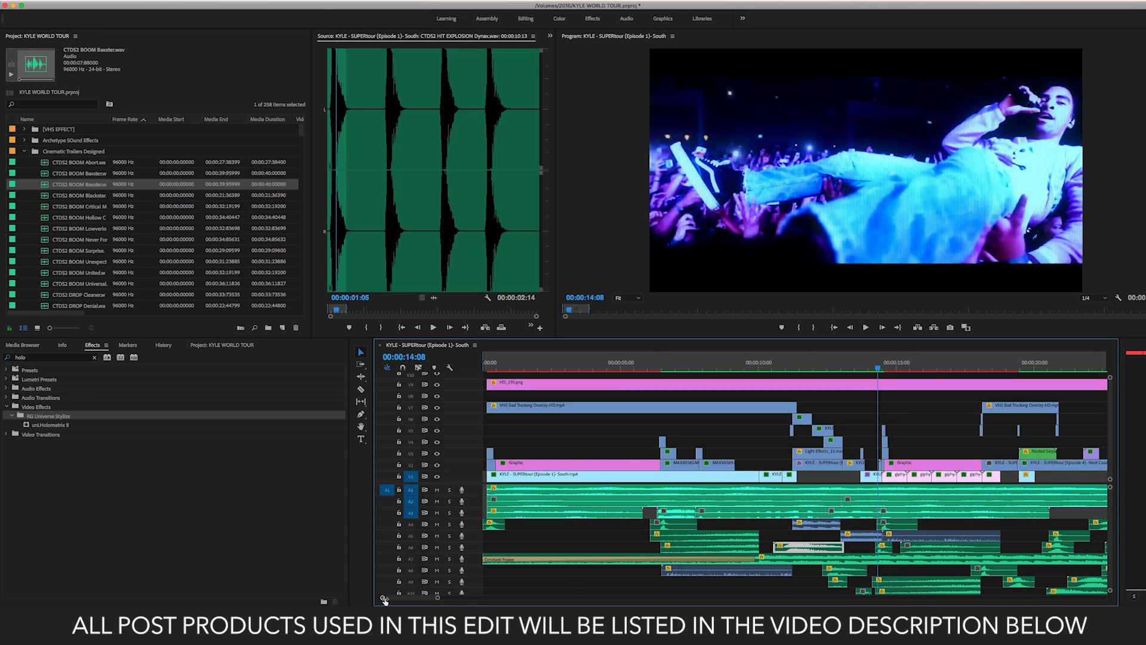
- Magnify the timeline around 00:00:14:08 and load the Arcade Click Negative 02.wav clip there in the source monitor
{"action": "left_click_drag", "start_coordinate": [384, 599], "coordinate": [396, 595]}
{"action": "scroll", "coordinate": [885, 560], "scroll_direction": "down", "scroll_amount": 3}
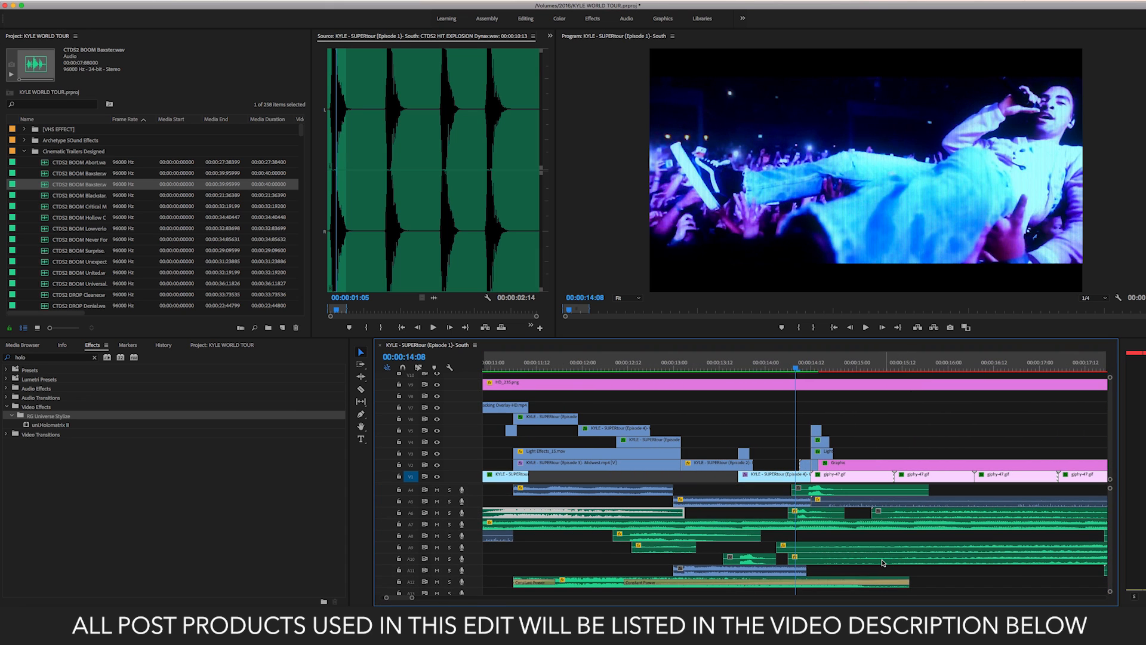
{"action": "left_click", "coordinate": [805, 521]}
{"action": "double_click", "coordinate": [805, 522]}
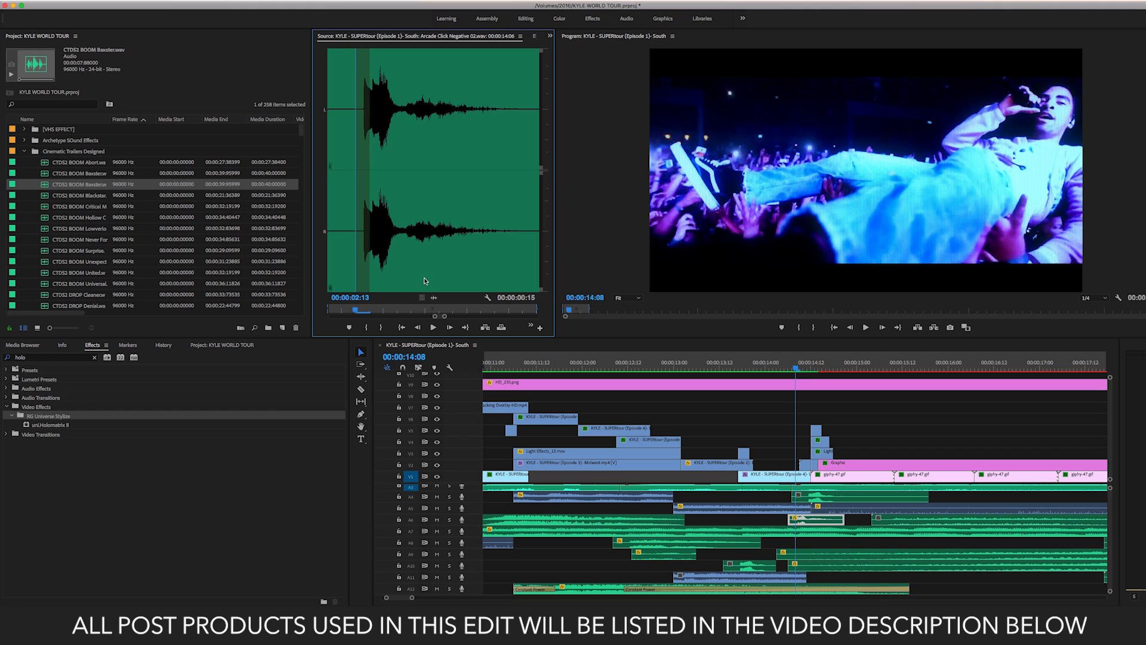
- Audition Arcade Click Negative 02.wav, then load and play the neighbouring sound effect clip at 00:00:14:07 in the source monitor
{"action": "key", "text": "space"}
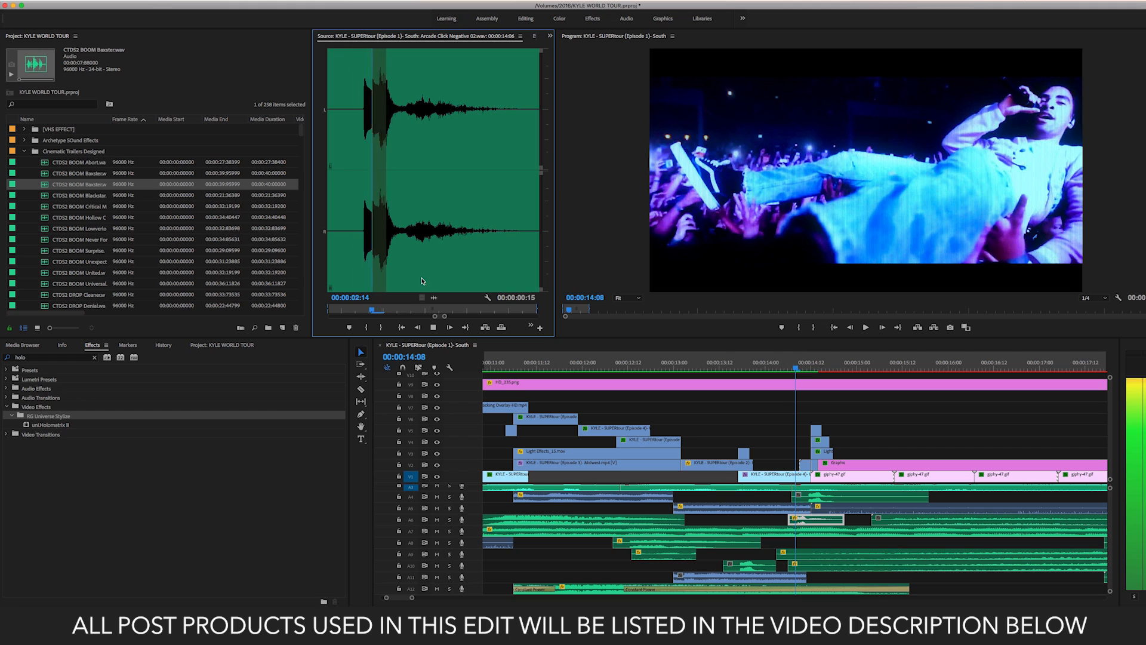
{"action": "left_click", "coordinate": [348, 214]}
{"action": "key", "text": "space"}
{"action": "double_click", "coordinate": [835, 499]}
{"action": "key", "text": "space"}
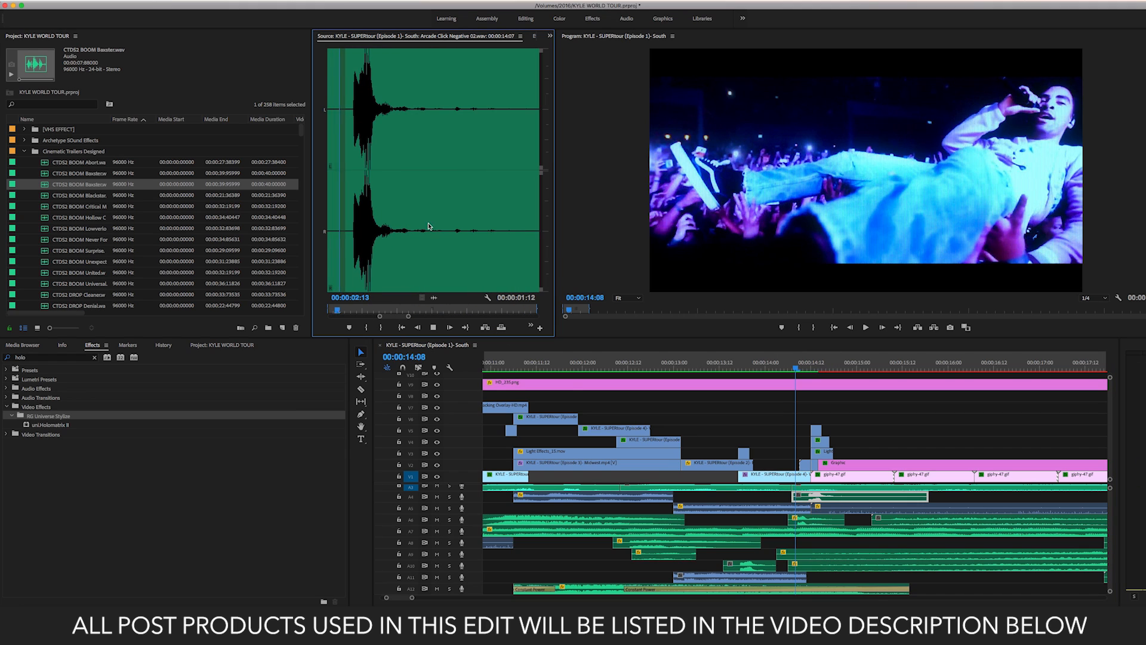
- Place the playhead at 00:00:14:07 and play the sequence into the guest title at 00:00:14:22
{"action": "left_click", "coordinate": [788, 365]}
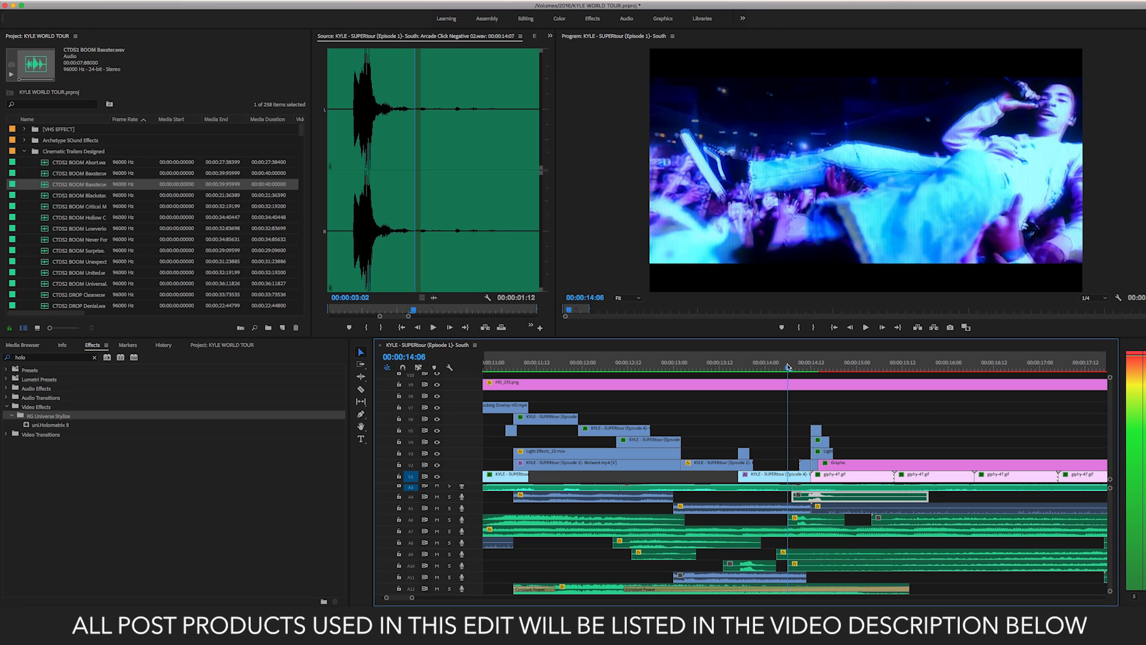
{"action": "mouse_move", "coordinate": [792, 366]}
{"action": "left_mouse_down"}
{"action": "mouse_move", "coordinate": [829, 369]}
{"action": "mouse_move", "coordinate": [792, 369]}
{"action": "left_mouse_up"}
{"action": "left_click", "coordinate": [792, 368]}
{"action": "key", "text": "space"}
{"action": "left_click", "coordinate": [792, 369]}
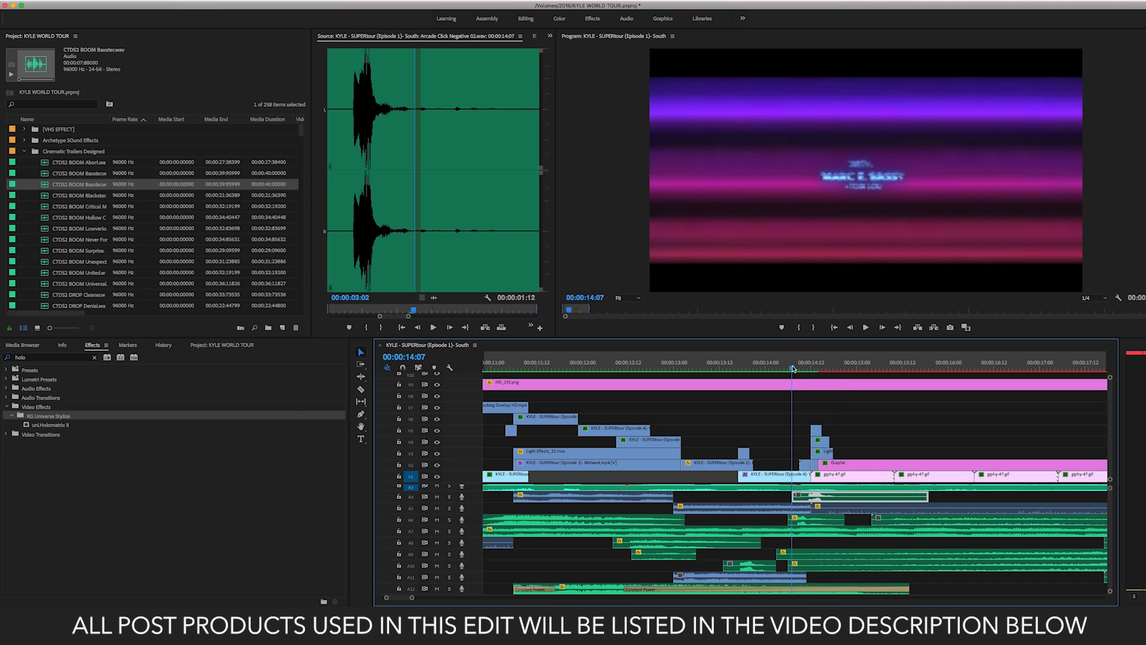
{"action": "key", "text": "space"}
{"action": "key", "text": "space"}
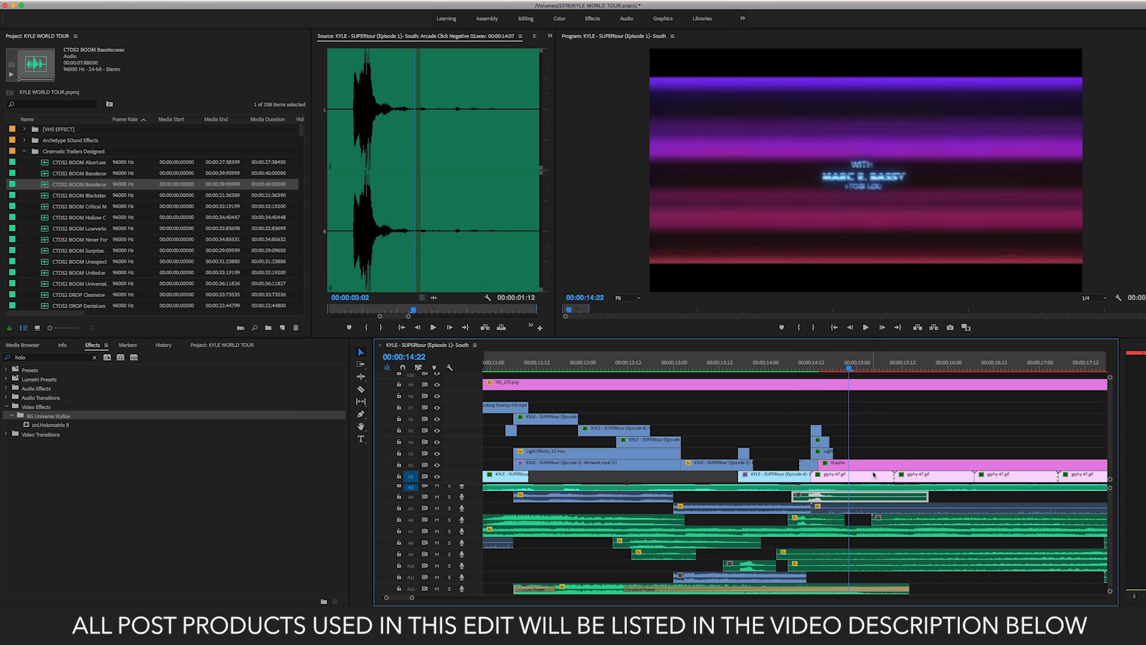
- Look over the giphy-47.gif clips beneath the guest title, then switch to the browser and view the giphy.com homepage
{"action": "left_click", "coordinate": [872, 443]}
{"action": "scroll", "coordinate": [712, 555], "scroll_direction": "right", "scroll_amount": 3}
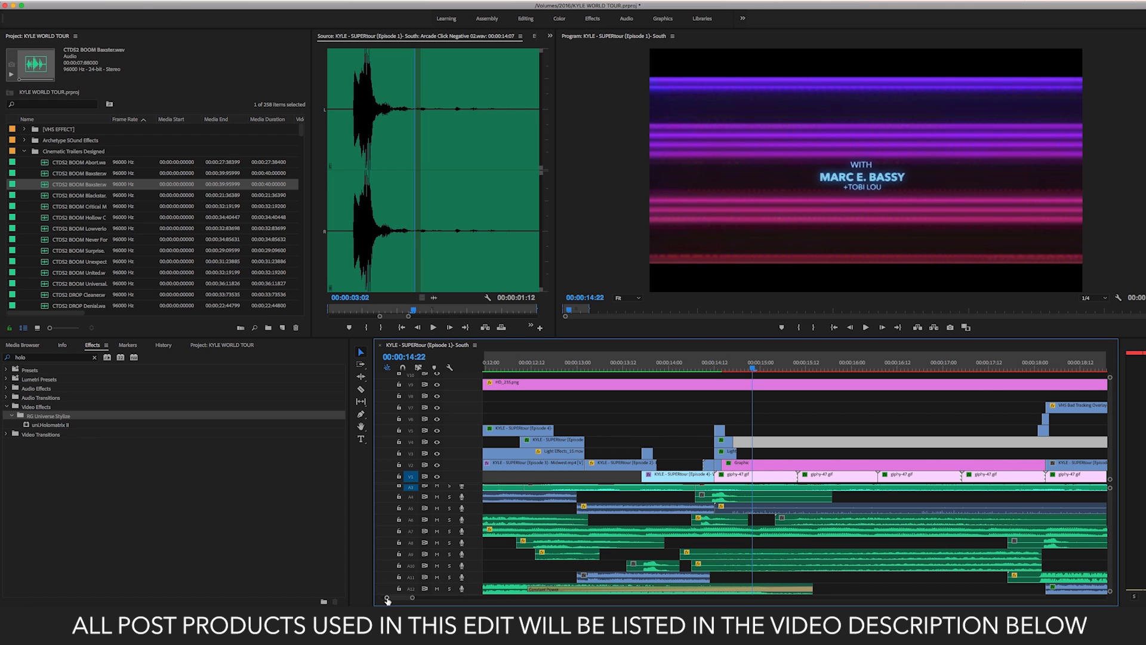
{"action": "left_click_drag", "start_coordinate": [387, 598], "coordinate": [378, 597]}
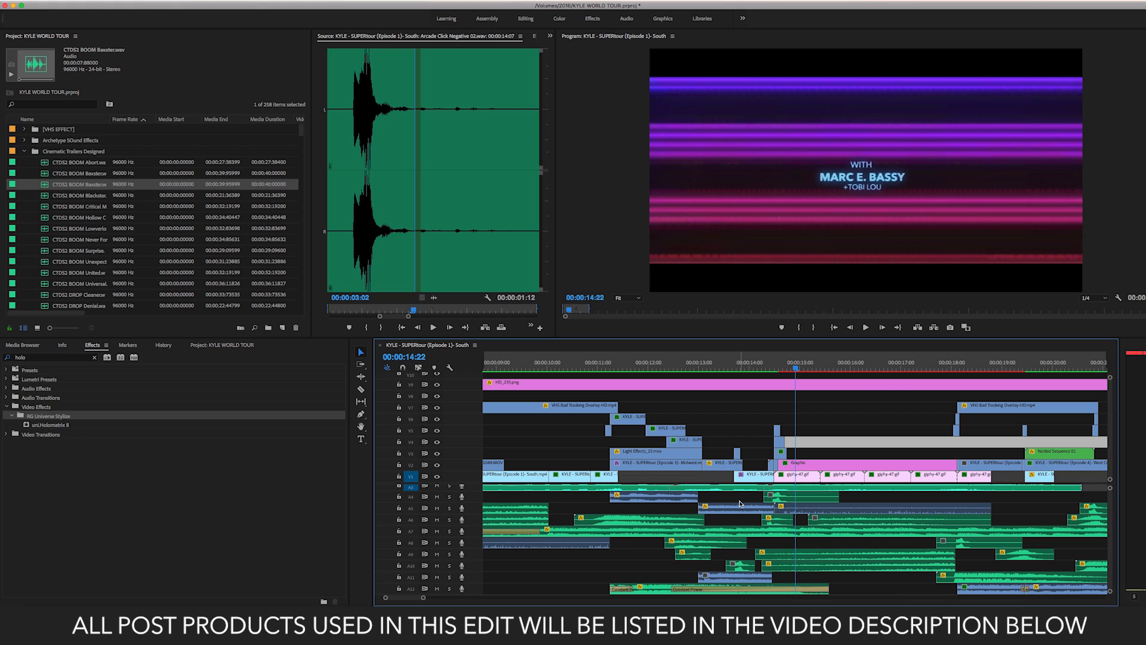
{"action": "scroll", "coordinate": [816, 432], "scroll_direction": "right", "scroll_amount": 2}
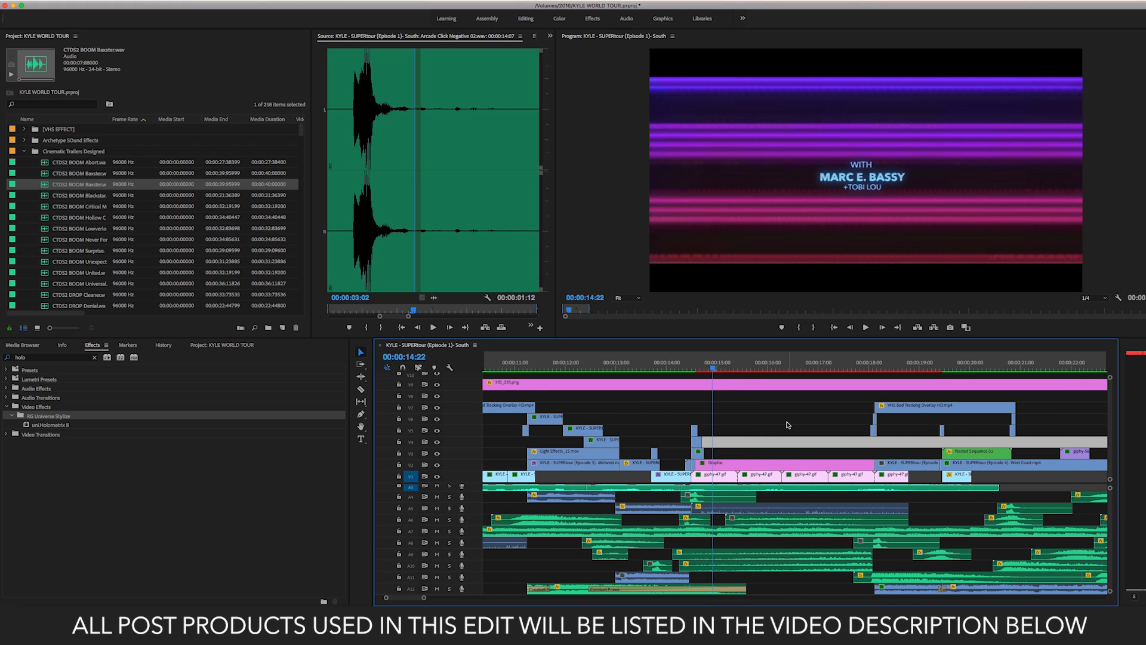
{"action": "left_click", "coordinate": [788, 424]}
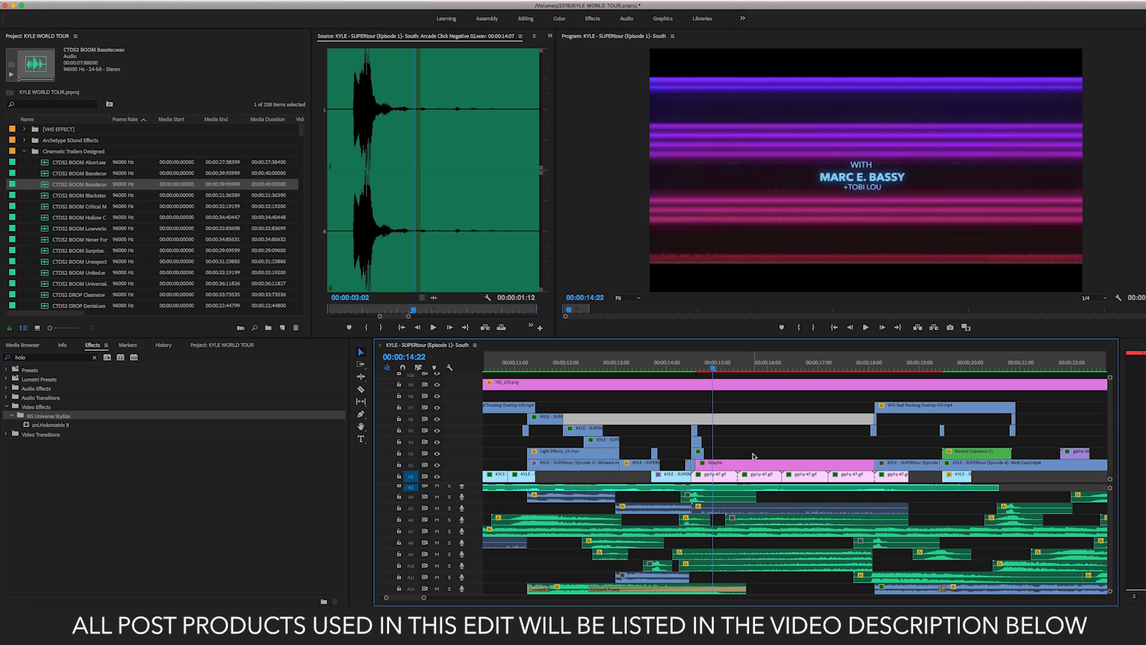
{"action": "key", "text": "super+s"}
{"action": "left_click", "coordinate": [165, 621]}
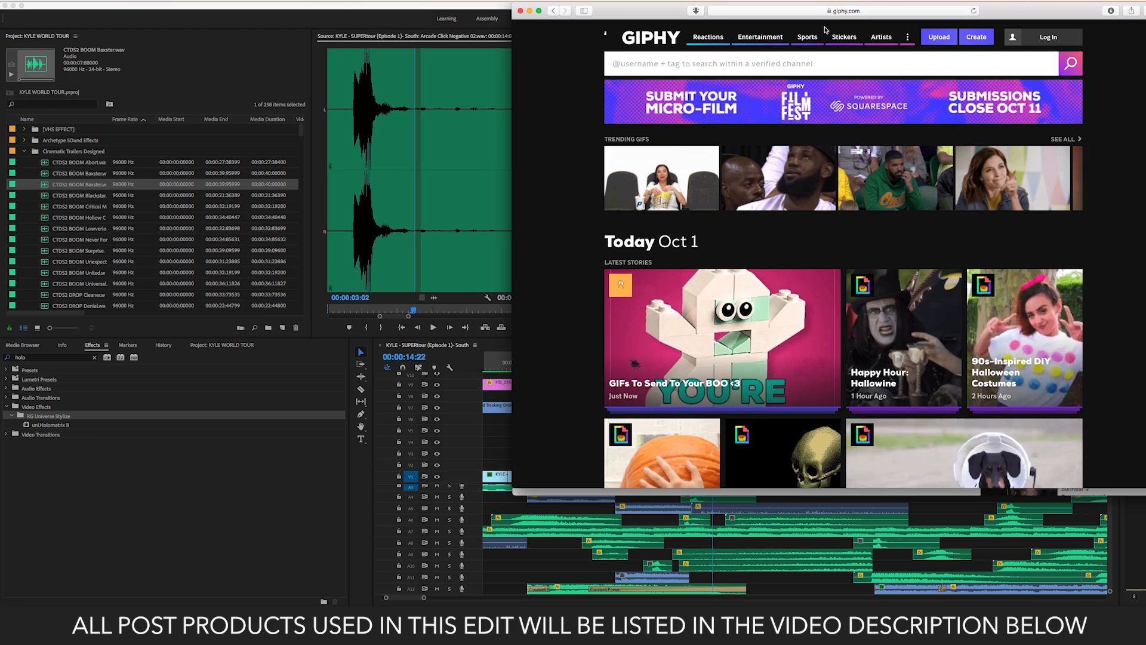
{"action": "scroll", "coordinate": [779, 247], "scroll_direction": "down", "scroll_amount": 1}
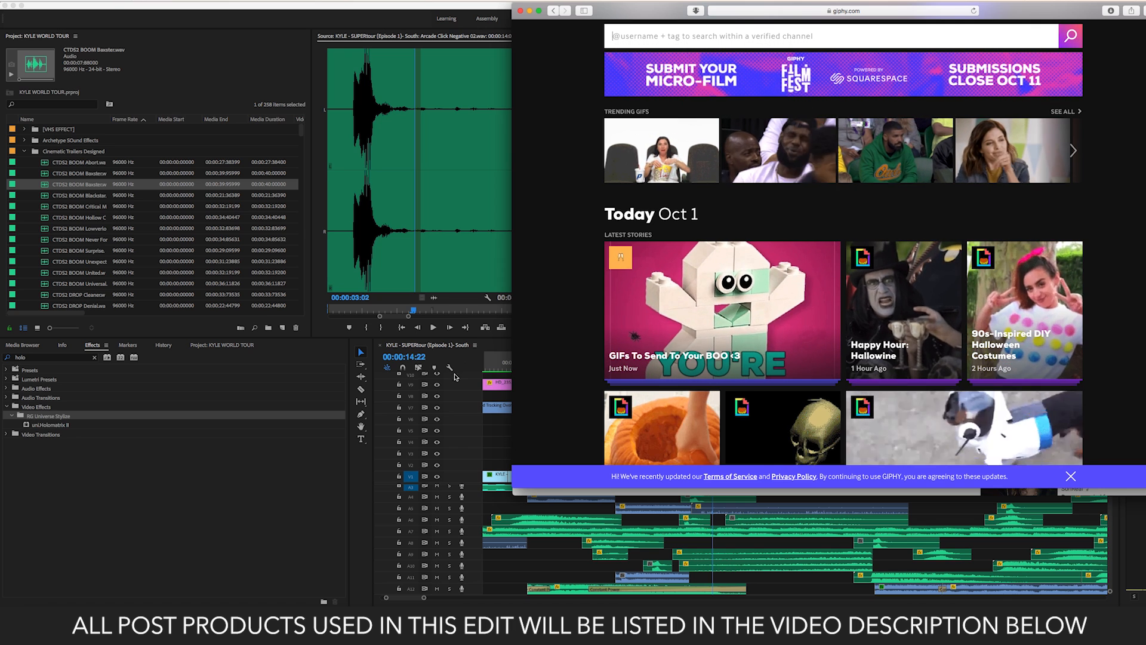
- Return to Premiere Pro, move the playhead to the red moon transition at 00:00:46:19 and select the uppermost overlay clip there
{"action": "left_click", "coordinate": [490, 427]}
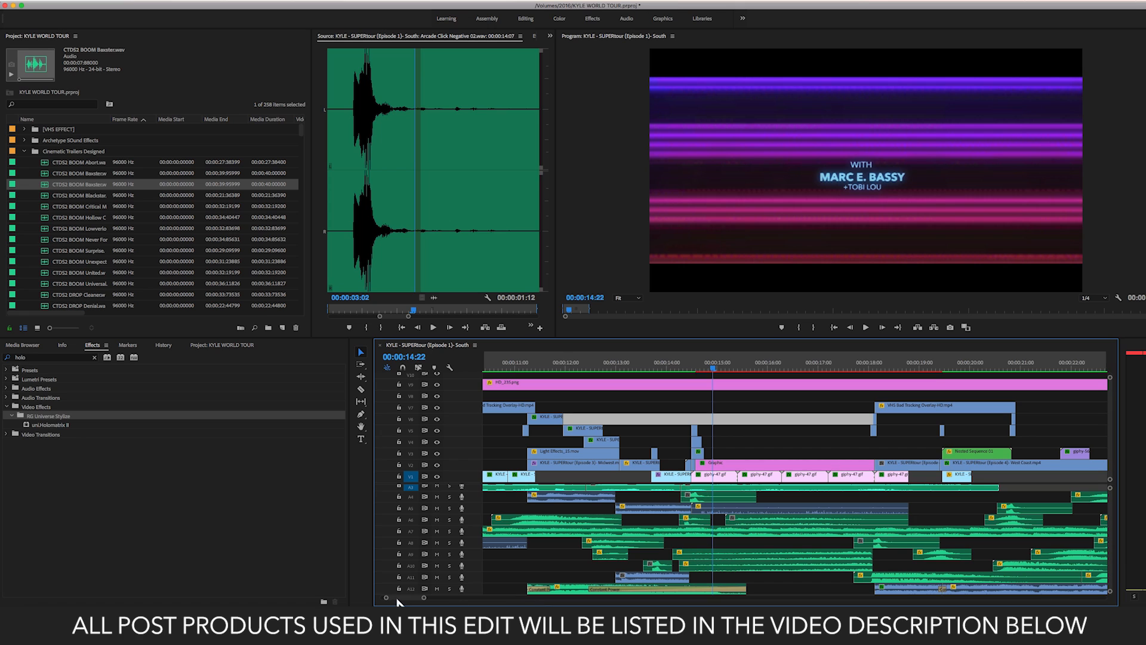
{"action": "left_click_drag", "start_coordinate": [388, 599], "coordinate": [358, 599]}
{"action": "scroll", "coordinate": [886, 458], "scroll_direction": "right", "scroll_amount": 2}
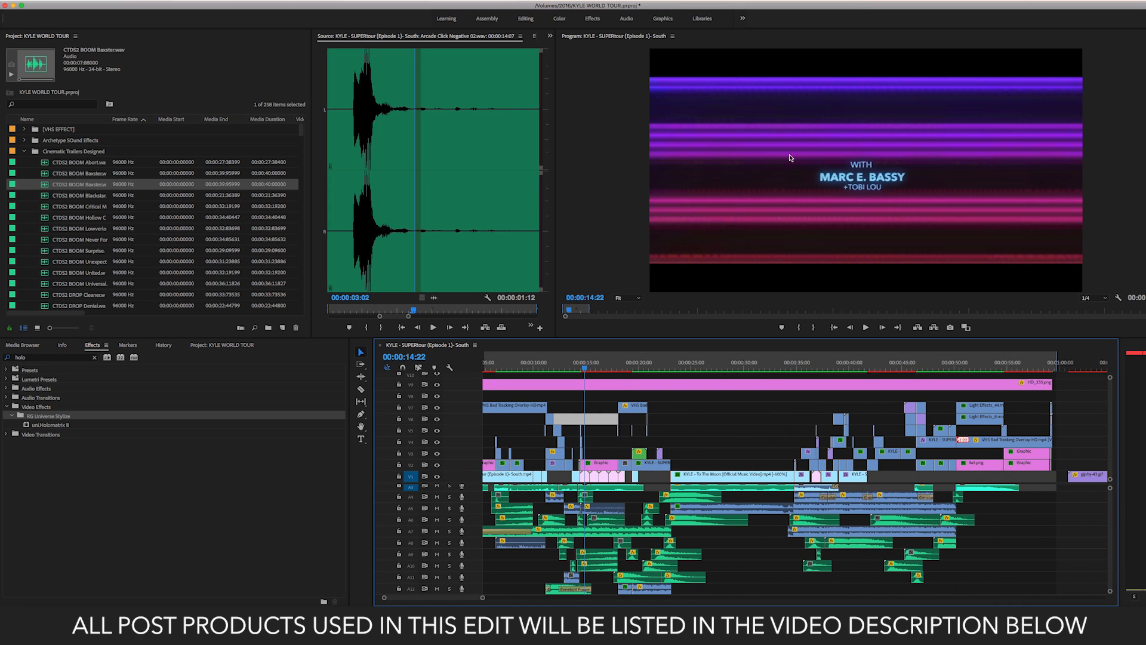
{"action": "left_click_drag", "start_coordinate": [585, 367], "coordinate": [584, 367]}
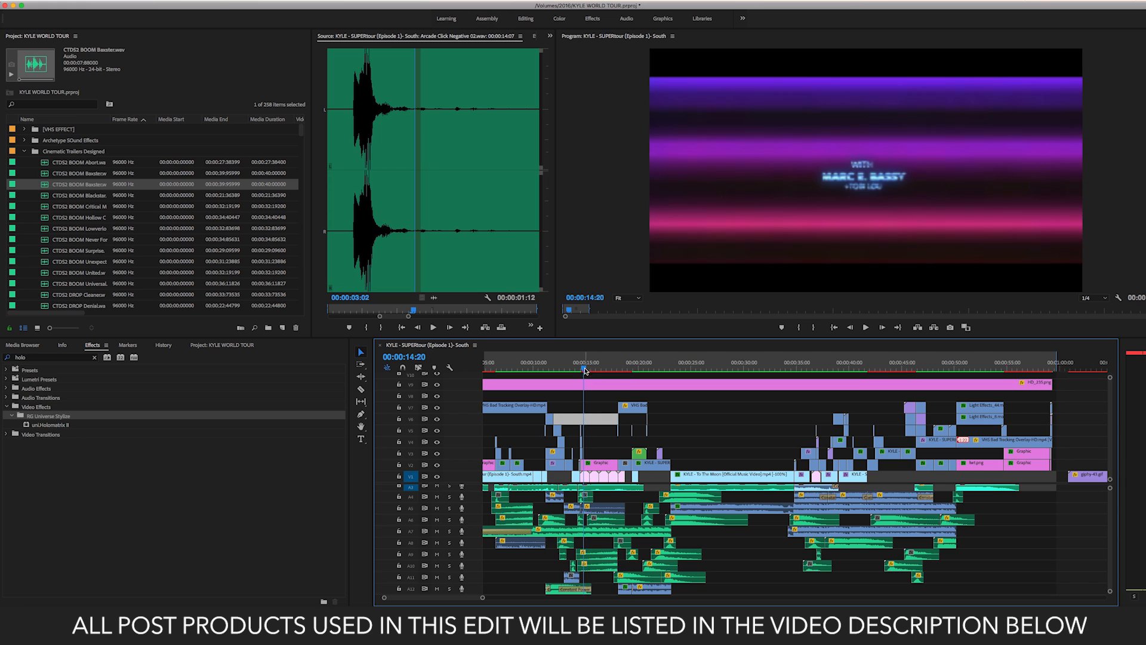
{"action": "left_click", "coordinate": [921, 370]}
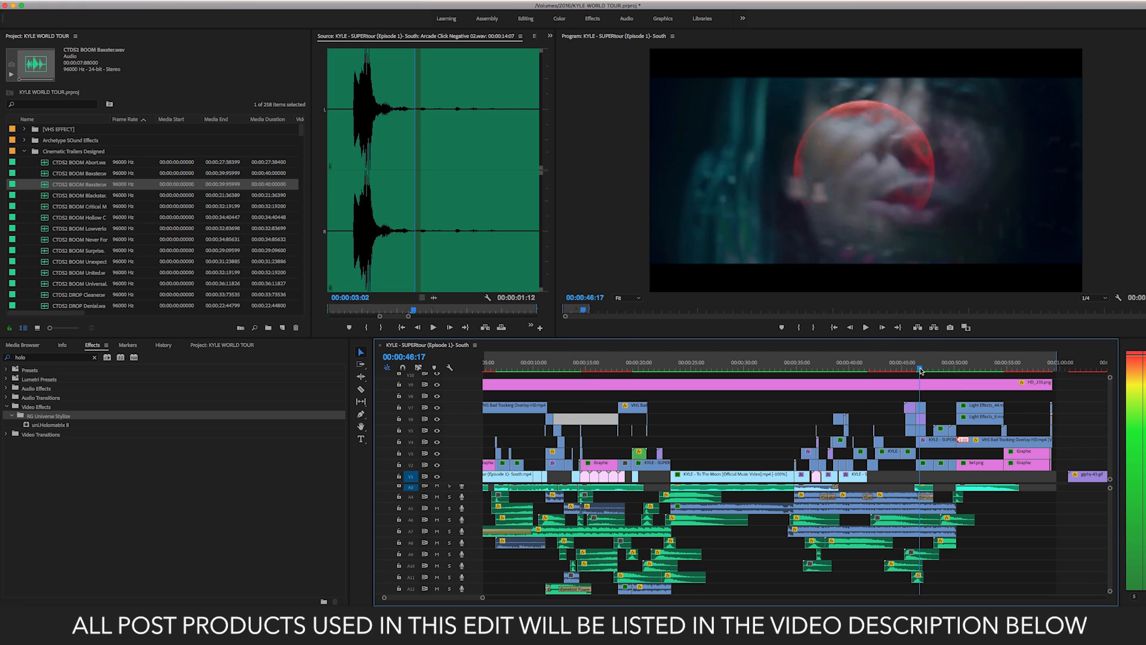
{"action": "left_click_drag", "start_coordinate": [920, 371], "coordinate": [919, 370]}
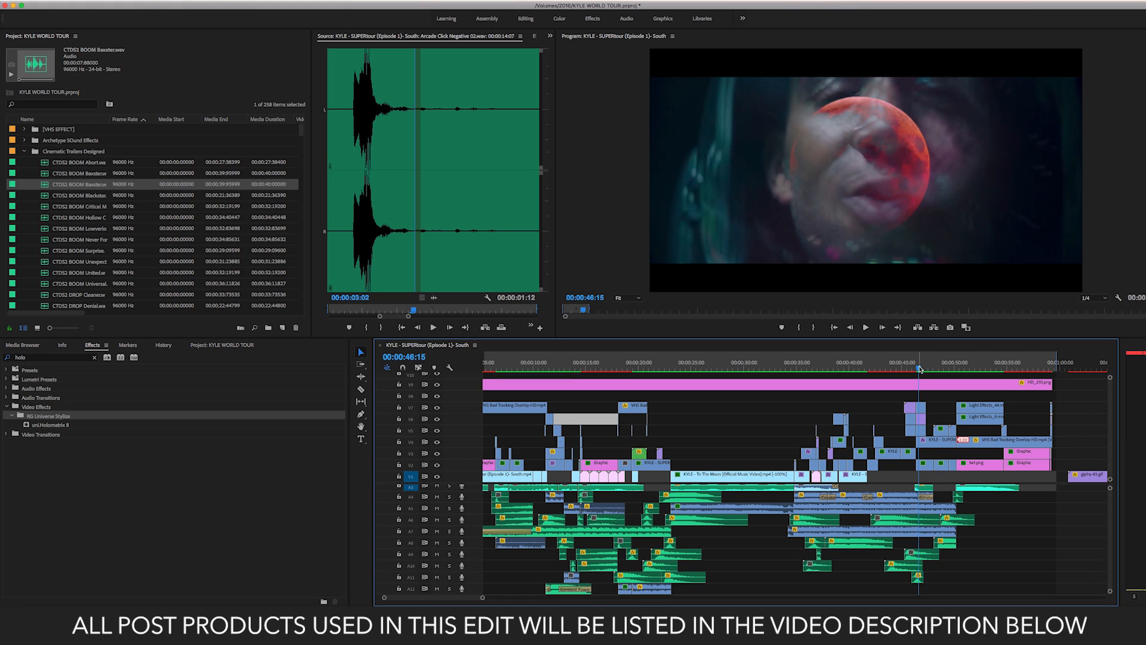
{"action": "left_click_drag", "start_coordinate": [919, 369], "coordinate": [922, 369]}
{"action": "left_click", "coordinate": [922, 410]}
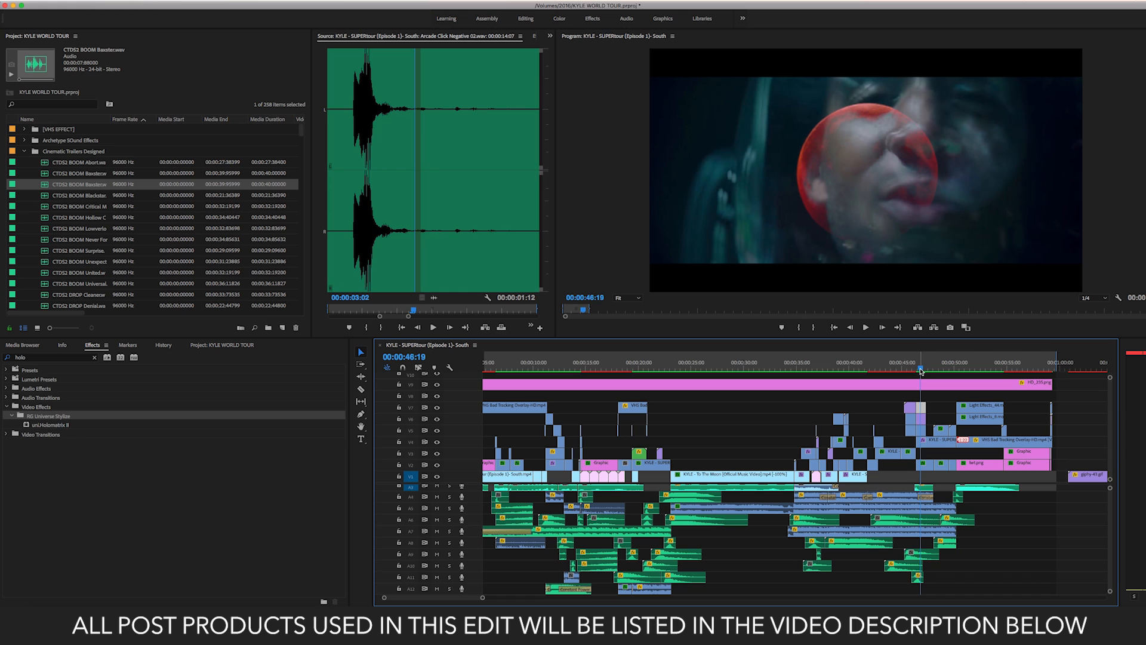
- Preview the giphy-18.gif overlay near 00:00:45:09 in the source monitor and examine its scale, opacity and blend mode settings
{"action": "left_click_drag", "start_coordinate": [921, 370], "coordinate": [908, 370]}
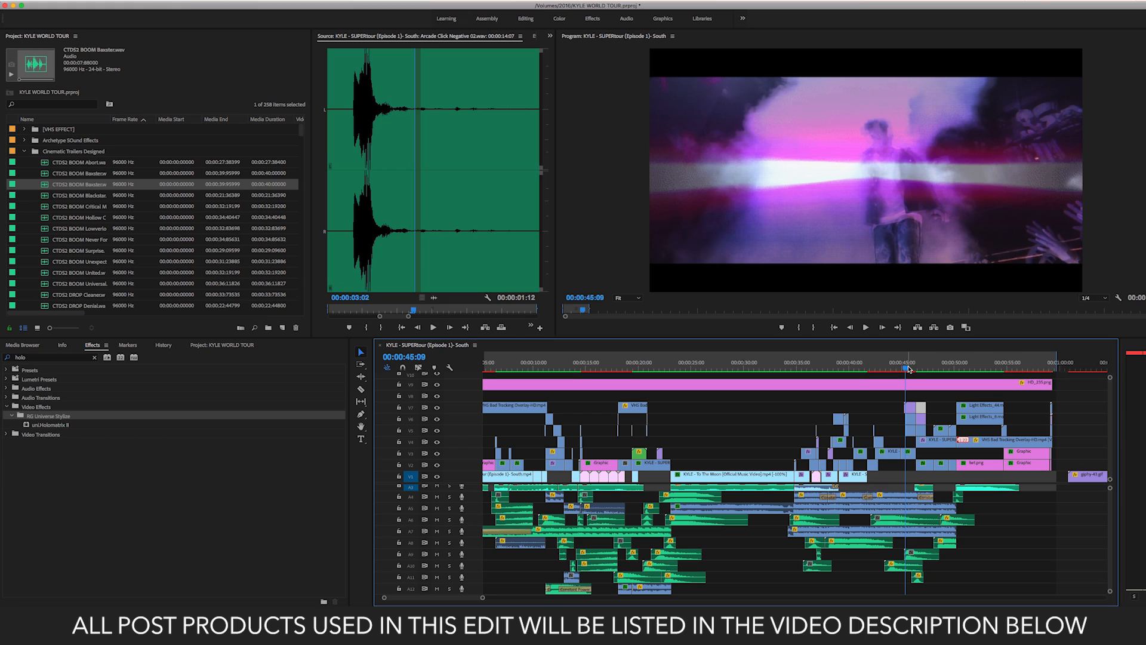
{"action": "double_click", "coordinate": [910, 410]}
{"action": "left_click", "coordinate": [347, 310]}
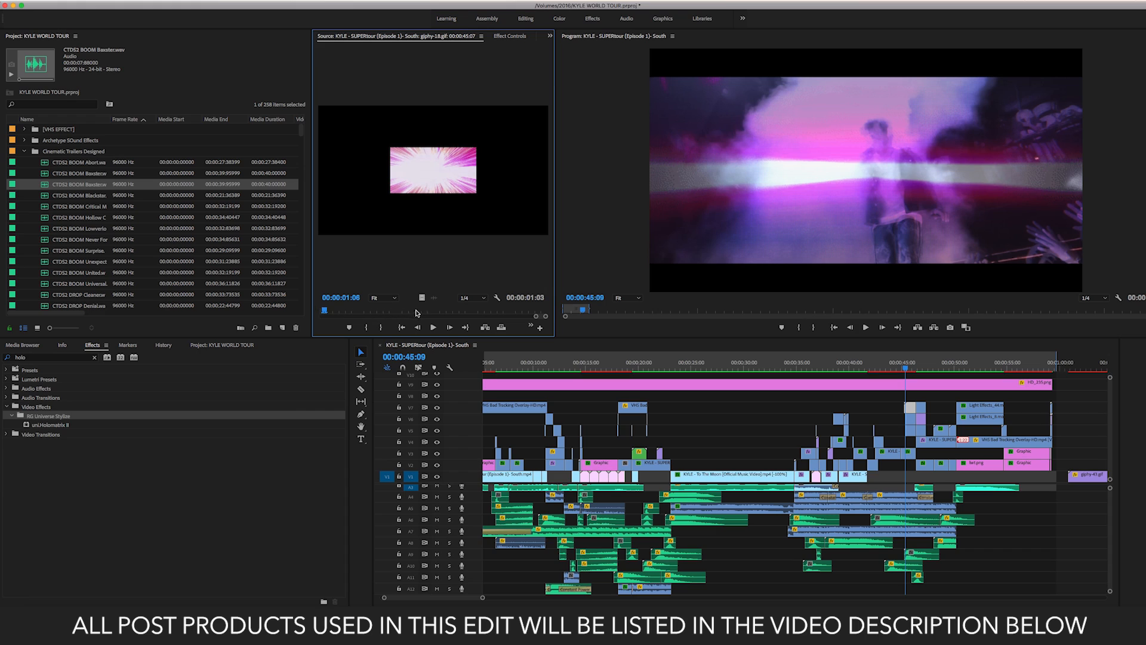
{"action": "left_click", "coordinate": [321, 312]}
{"action": "left_click", "coordinate": [911, 411]}
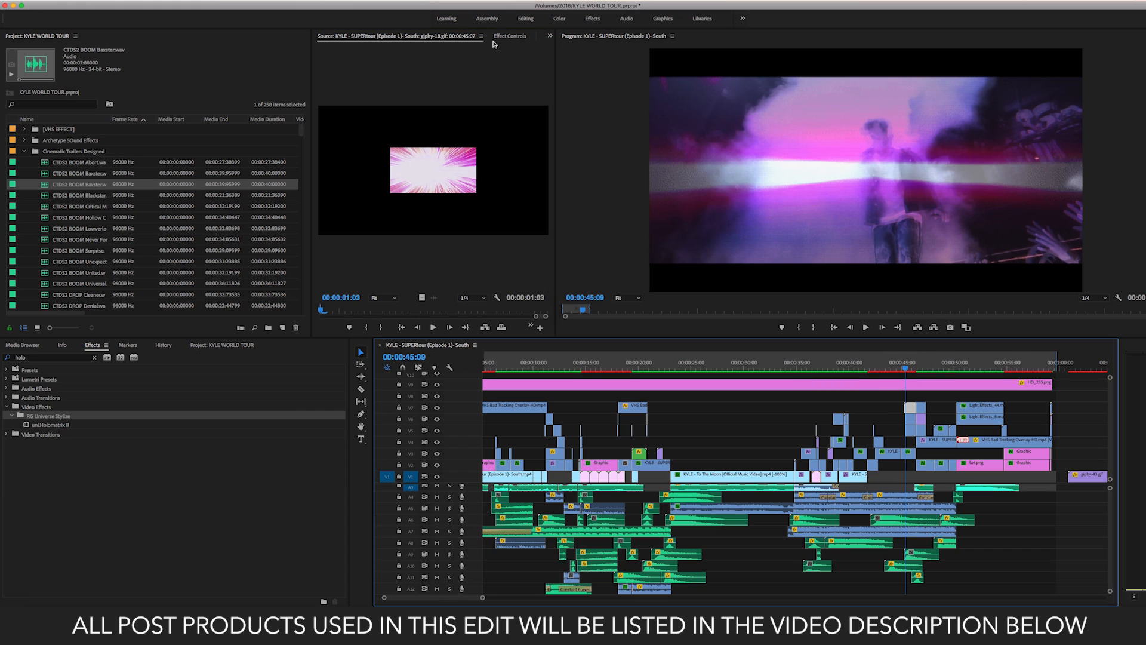
{"action": "left_click", "coordinate": [515, 37]}
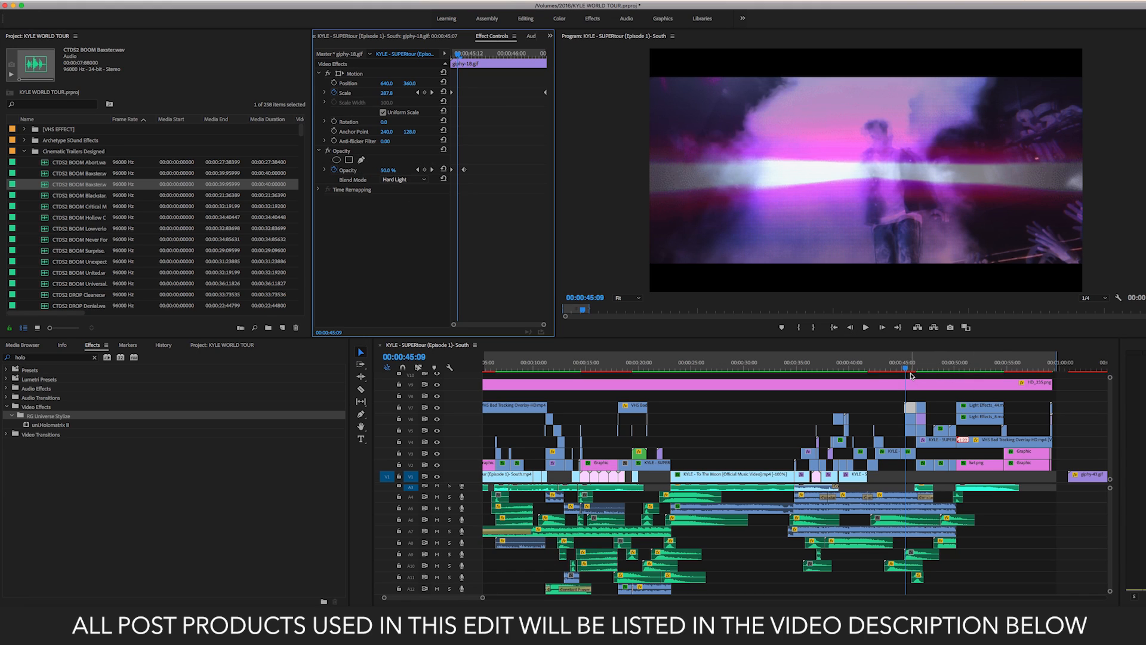
- Load the CTDS2 WHOOSH SOFT Premonition and Mind The Gap clips in turn in the source monitor and audition each one
{"action": "double_click", "coordinate": [922, 554]}
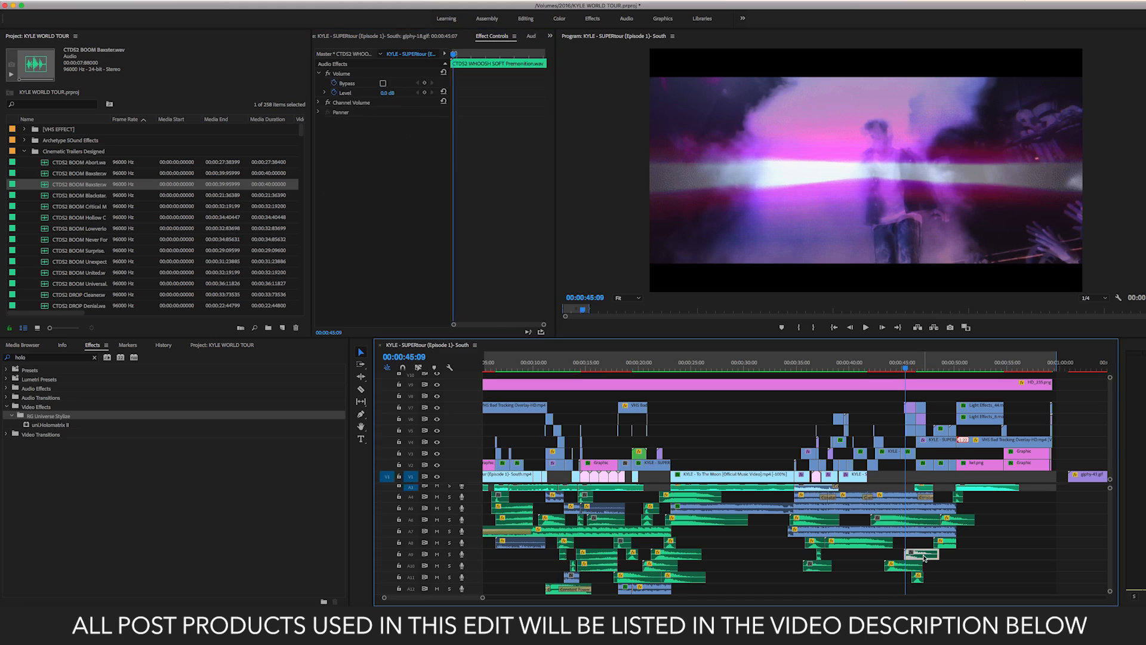
{"action": "key", "text": "space"}
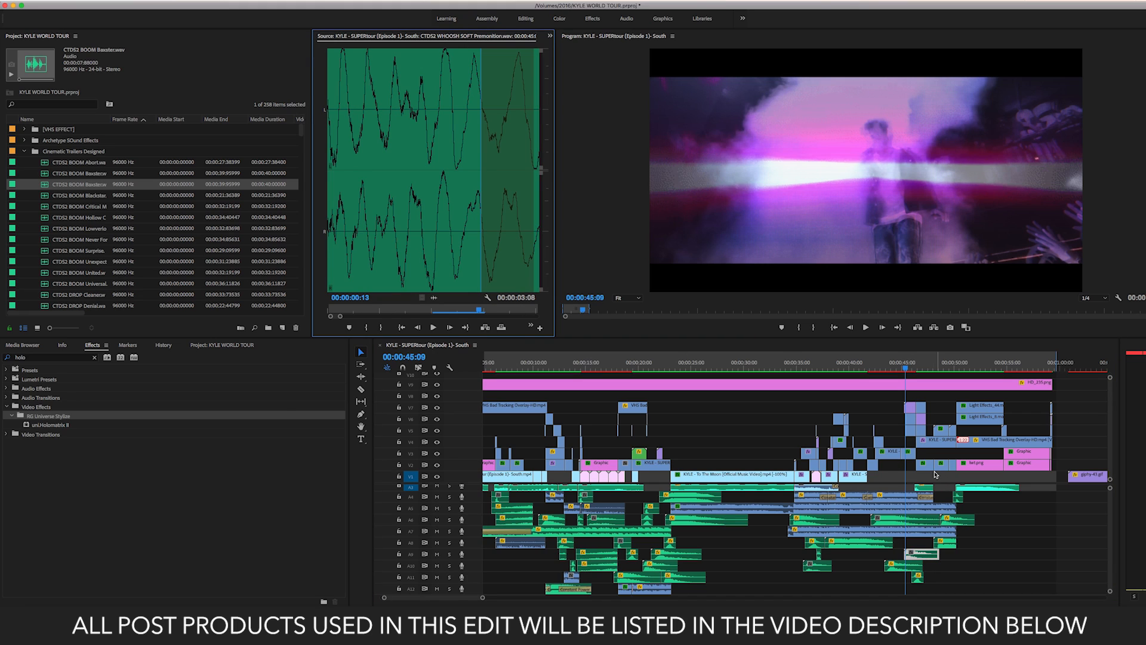
{"action": "double_click", "coordinate": [918, 576]}
{"action": "key", "text": "space"}
{"action": "key", "text": "space"}
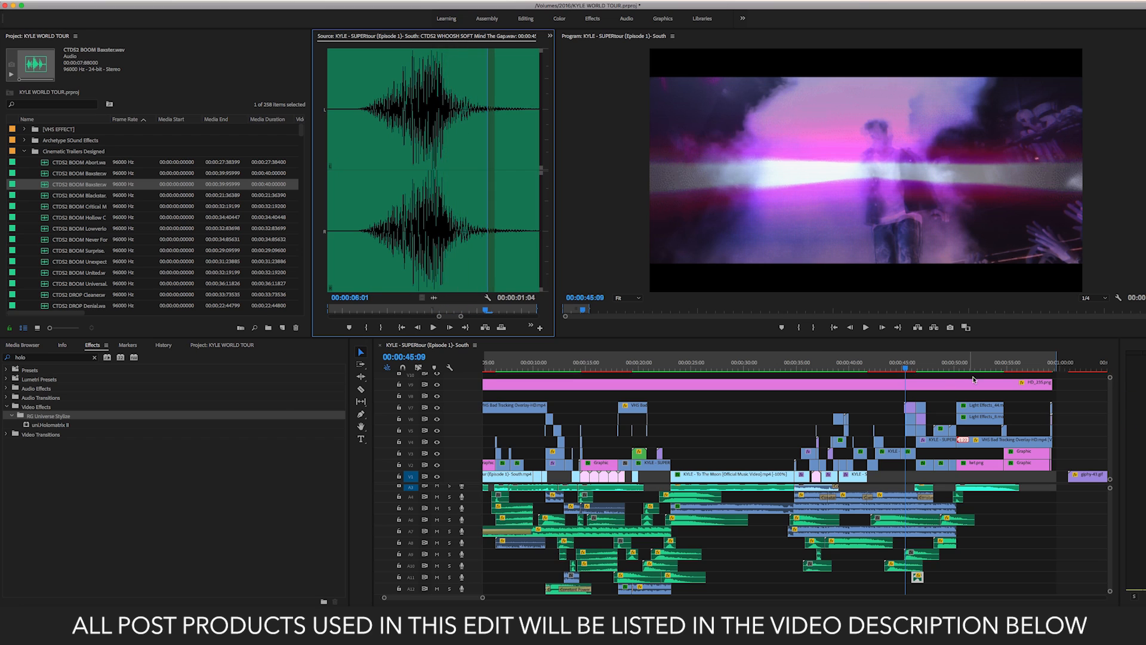
- Play the sequence from 00:00:45:03 and again from 00:00:44:15 through to the red moon shot
{"action": "left_click", "coordinate": [903, 370]}
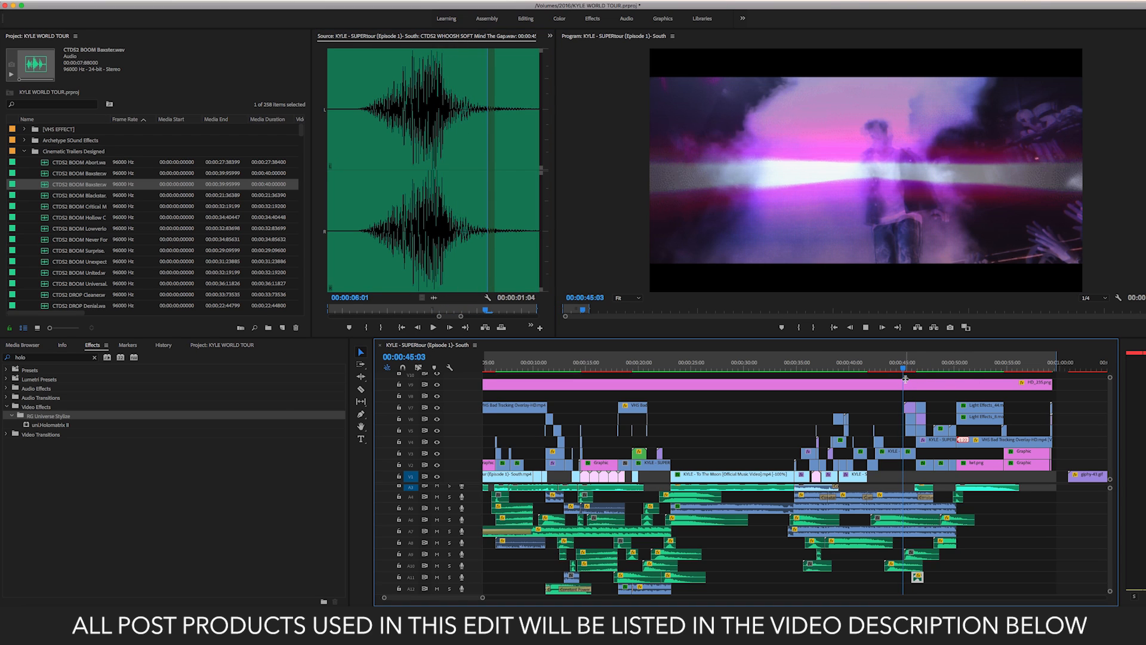
{"action": "key", "text": "space"}
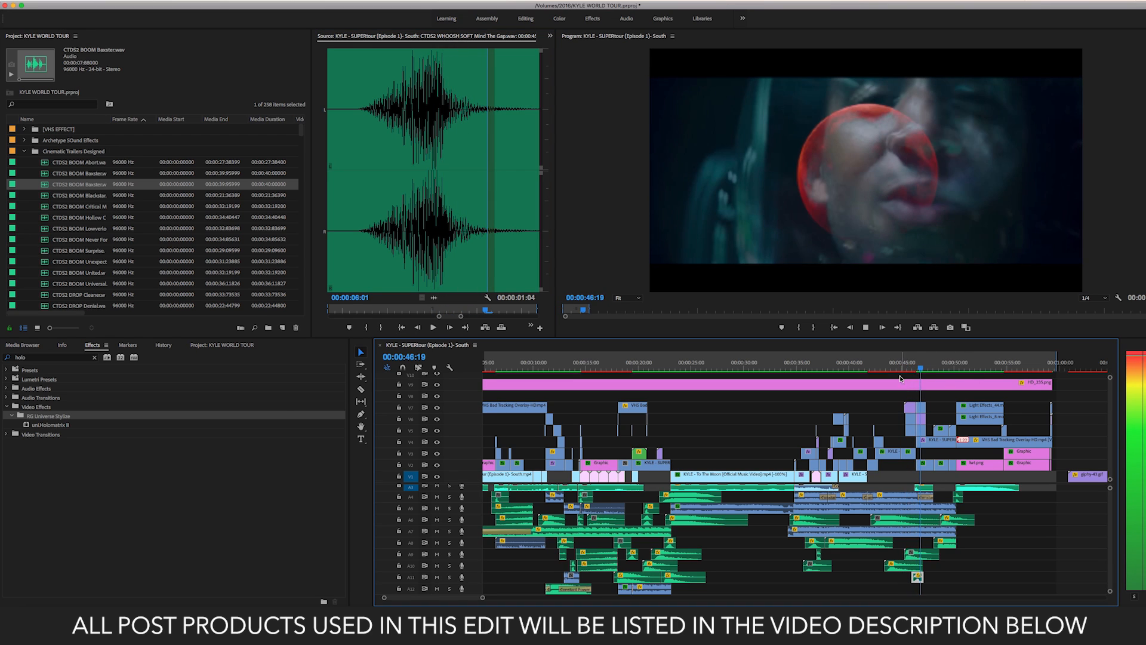
{"action": "left_click", "coordinate": [897, 370]}
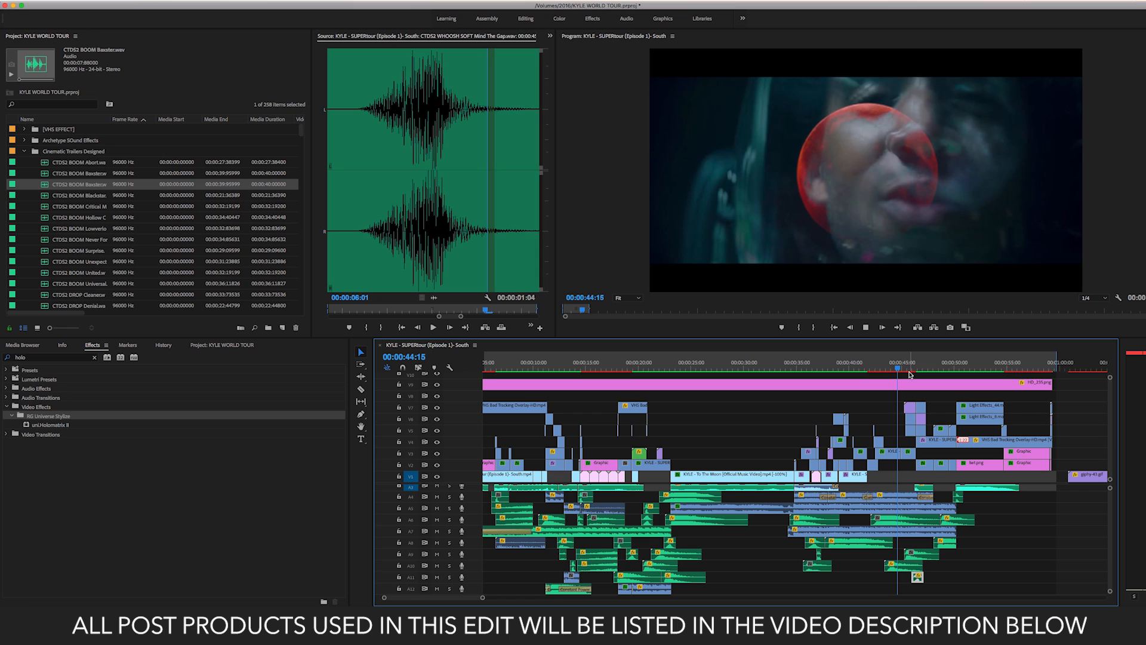
{"action": "key", "text": "space"}
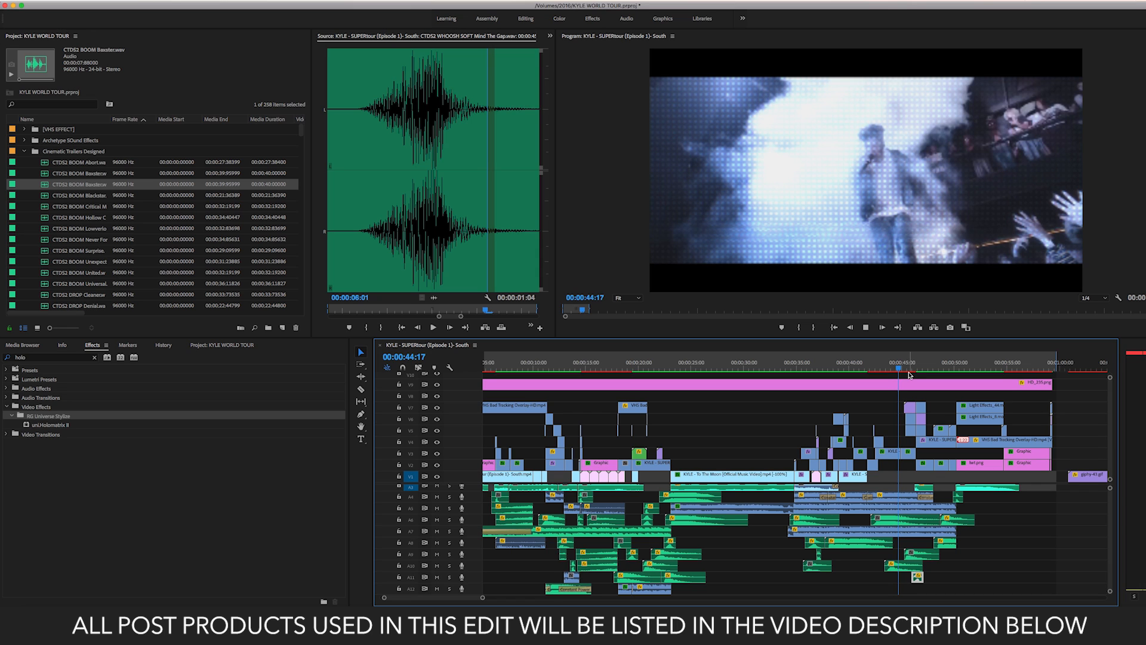
{"action": "key", "text": "space"}
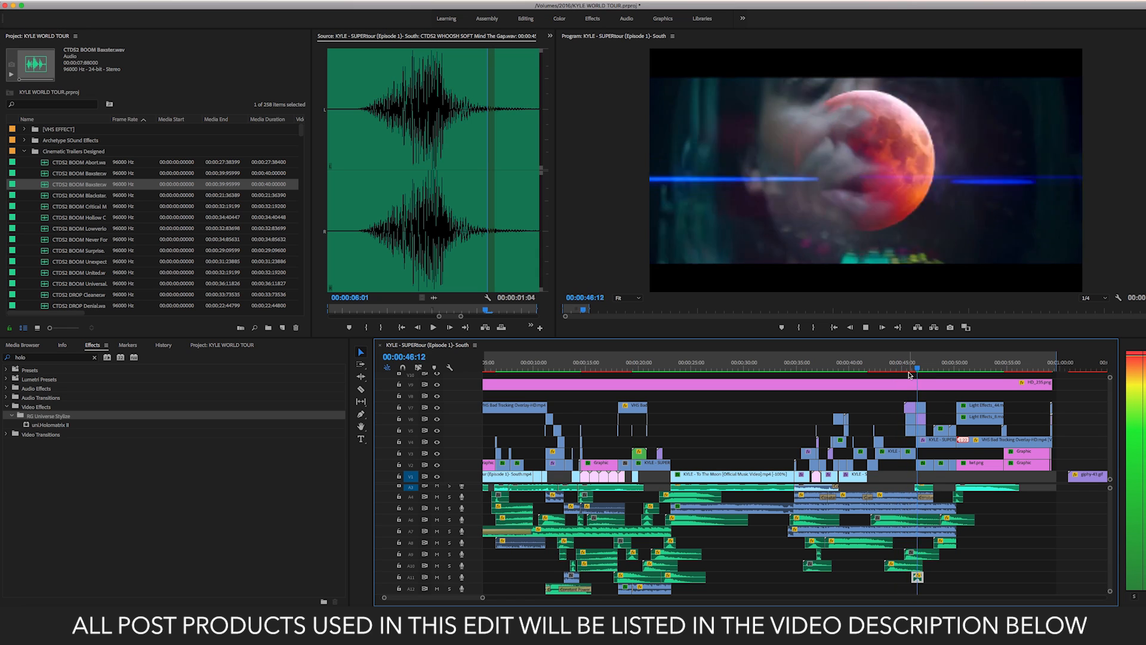
{"action": "key", "text": "space"}
- Replay the concert-to-moon transition from about 00:00:44:15 and place the playhead at 00:00:46:23
{"action": "left_click", "coordinate": [899, 368]}
{"action": "key", "text": "space"}
{"action": "left_click", "coordinate": [898, 368]}
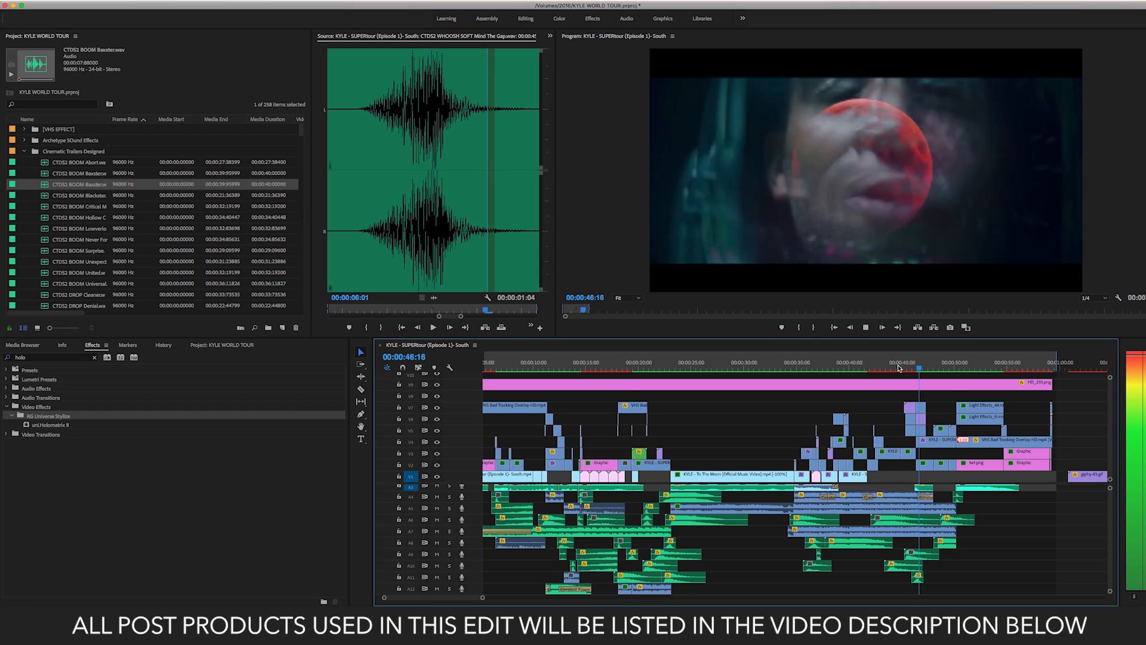
{"action": "key", "text": "space"}
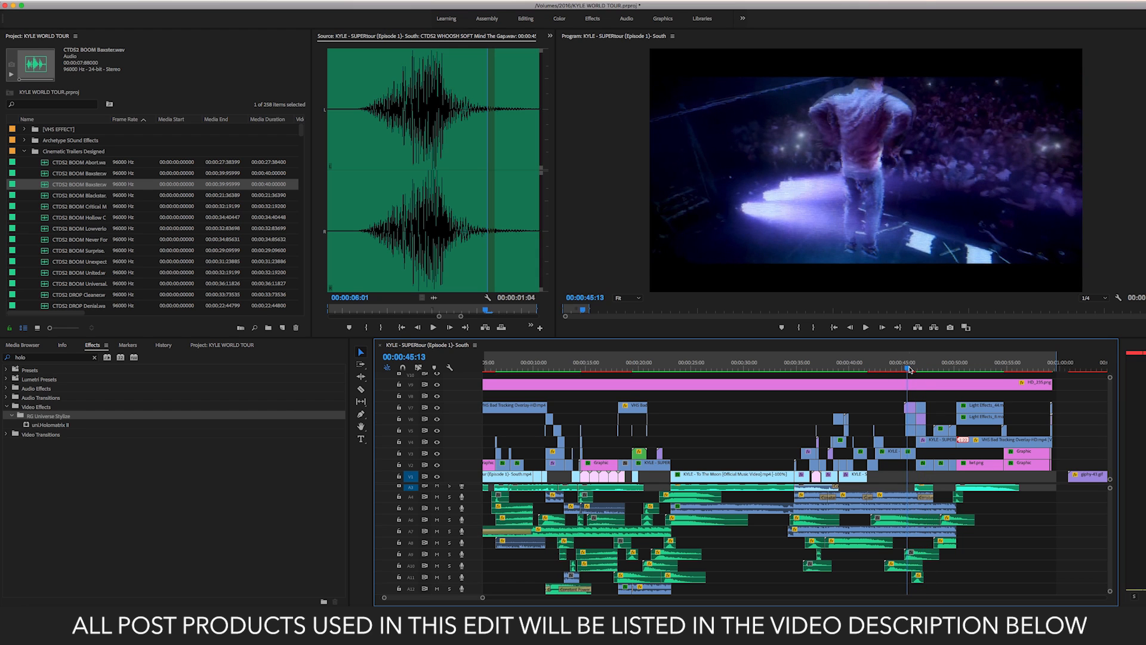
{"action": "left_click", "coordinate": [922, 367]}
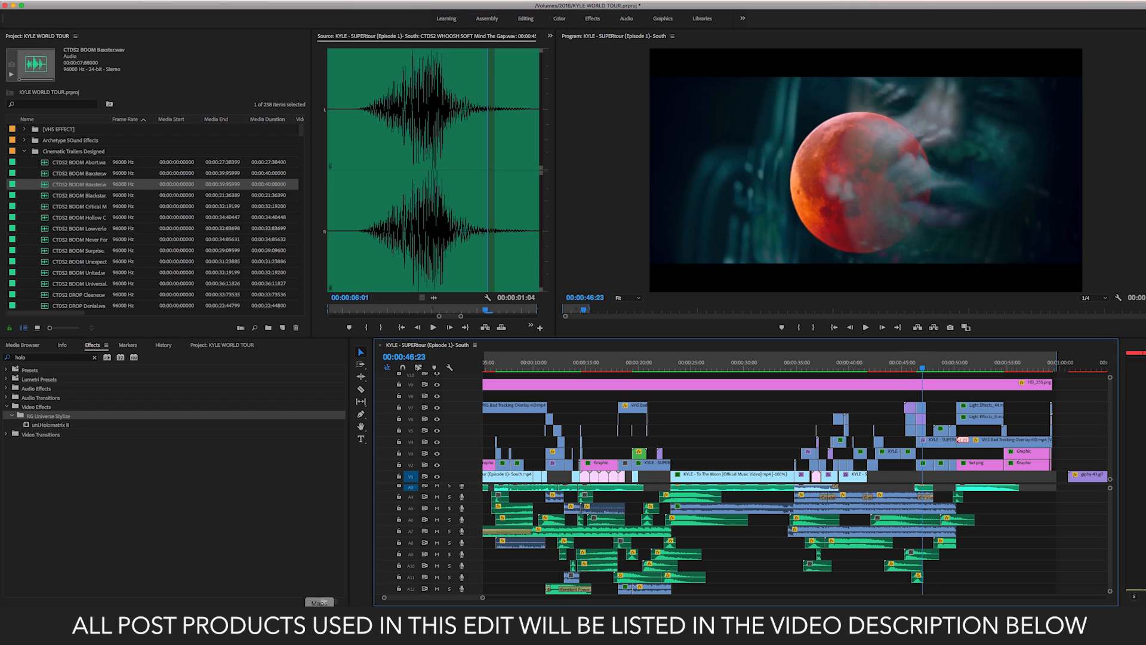
- Show the GIPHY page again, return to Premiere Pro, select the uppermost overlay at the moon shot and scrub to 00:00:46:19
{"action": "key", "text": "super+Tab"}
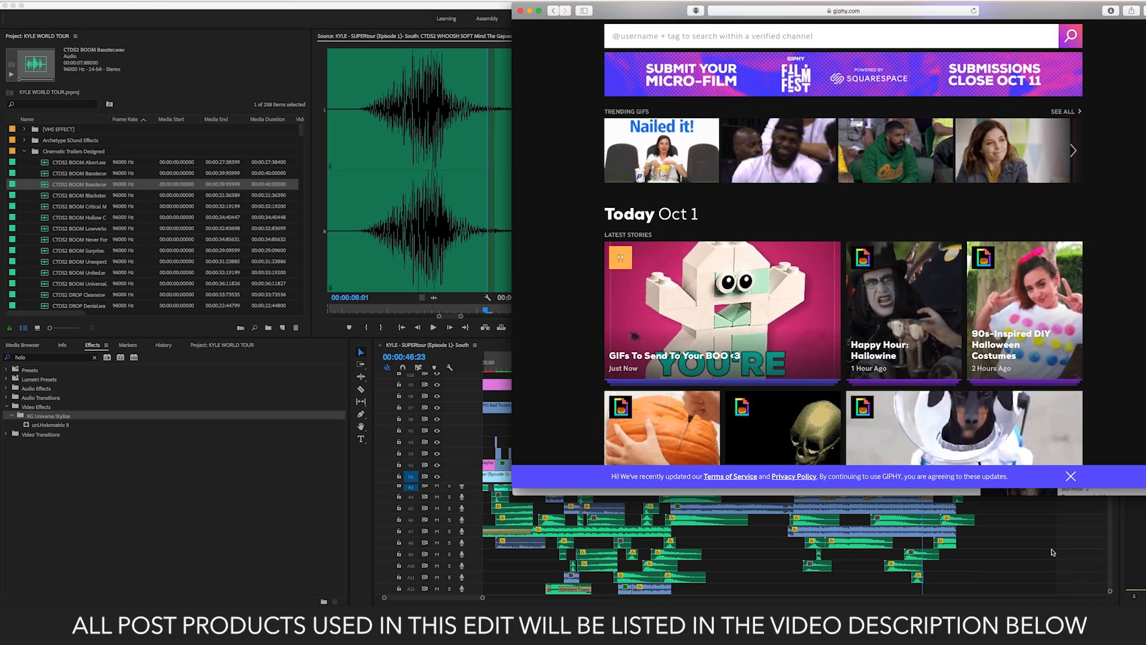
{"action": "key", "text": "super+Tab"}
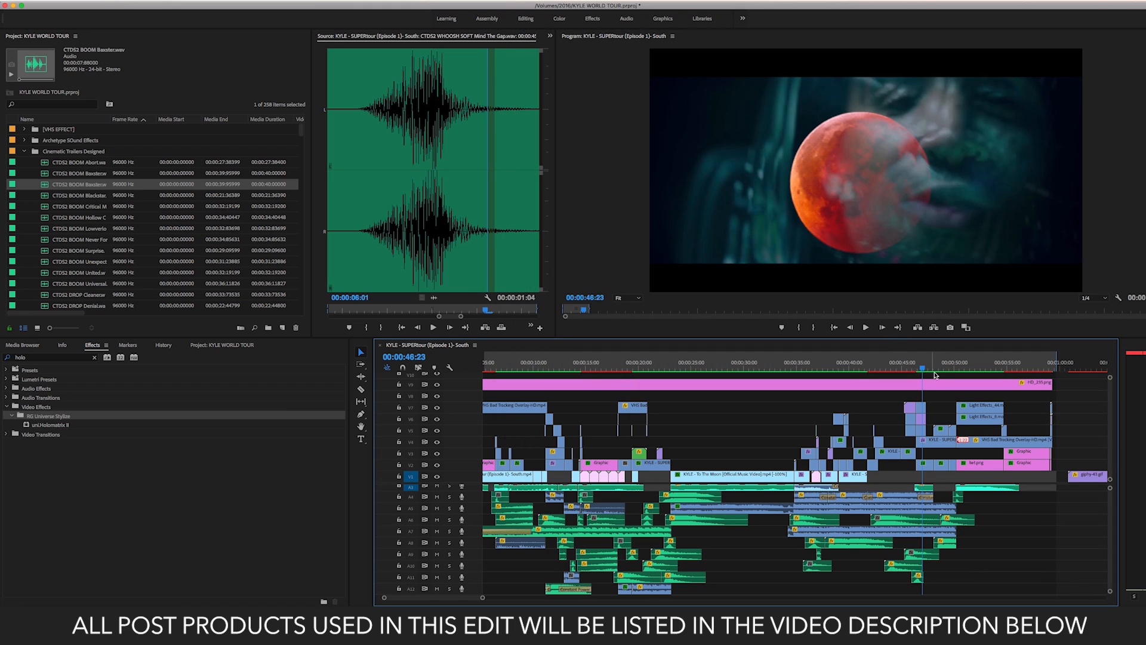
{"action": "left_click", "coordinate": [922, 410]}
{"action": "left_click_drag", "start_coordinate": [921, 370], "coordinate": [918, 369]}
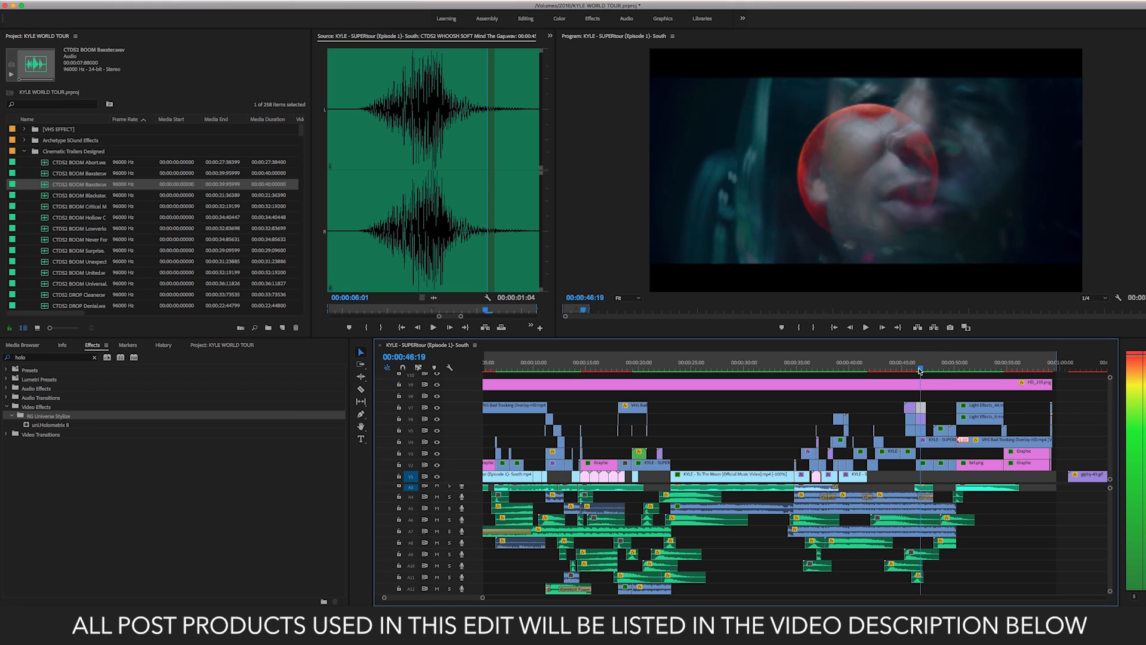
- Open the moon shot's stacked overlays in the source monitor in turn: giphy-61.gif, Light Effects_8.mov and the To The Moon music video
{"action": "double_click", "coordinate": [922, 421]}
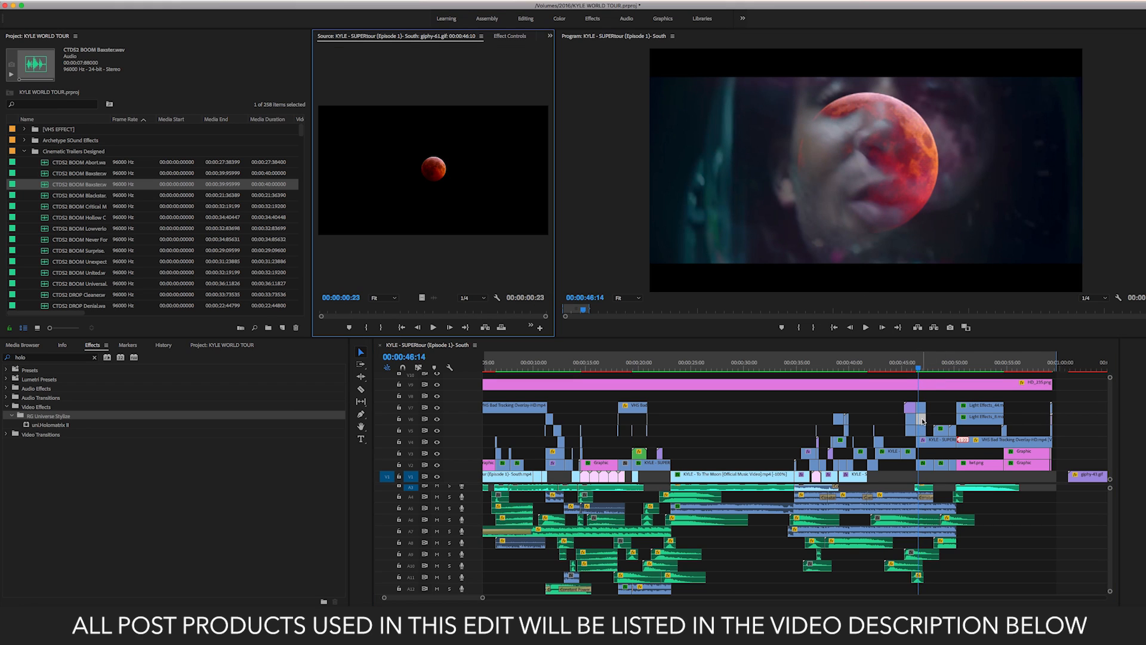
{"action": "double_click", "coordinate": [922, 412]}
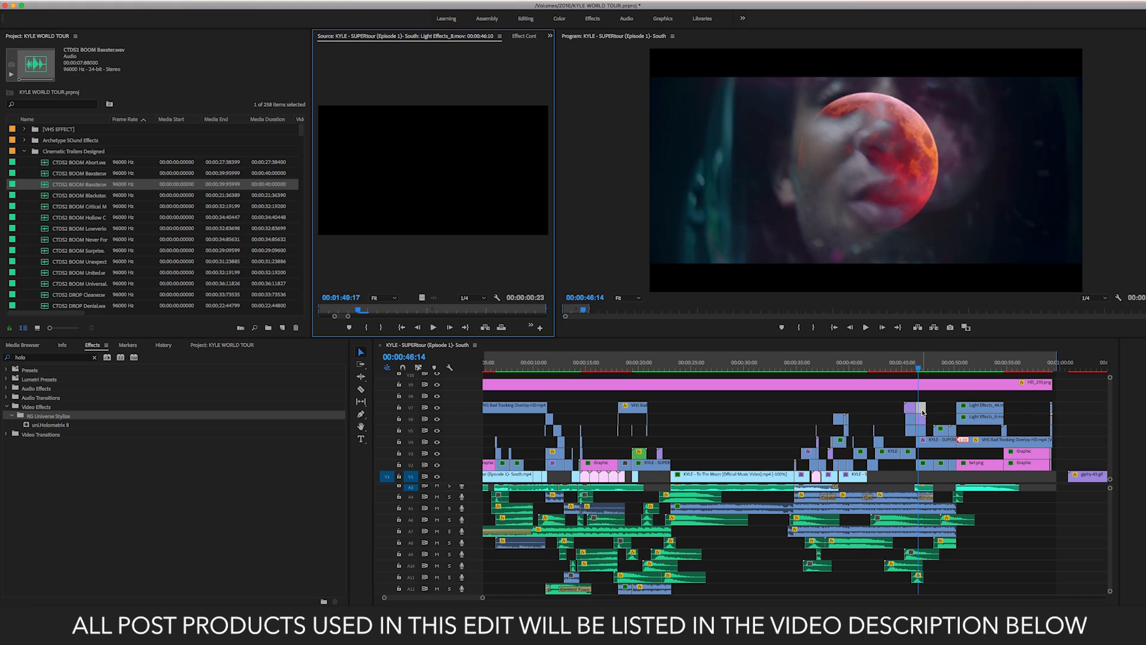
{"action": "double_click", "coordinate": [922, 432]}
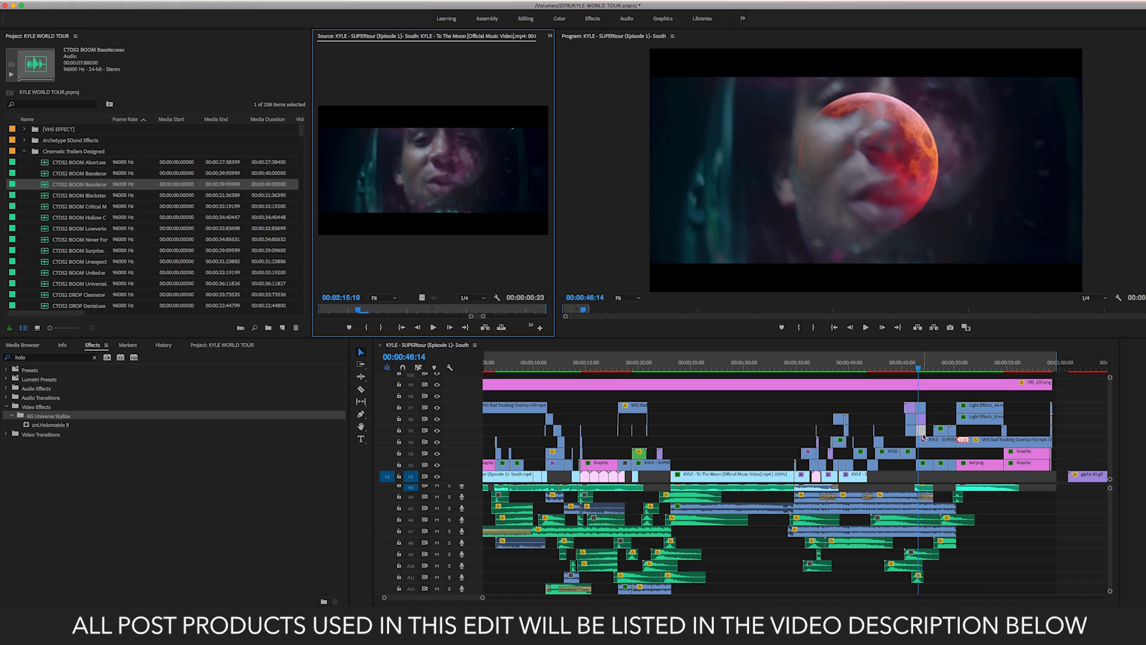
- Load Light Effects_8.mov in the source monitor again and scrub it back to 00:01:48:14 to show the blue light streak
{"action": "double_click", "coordinate": [920, 412]}
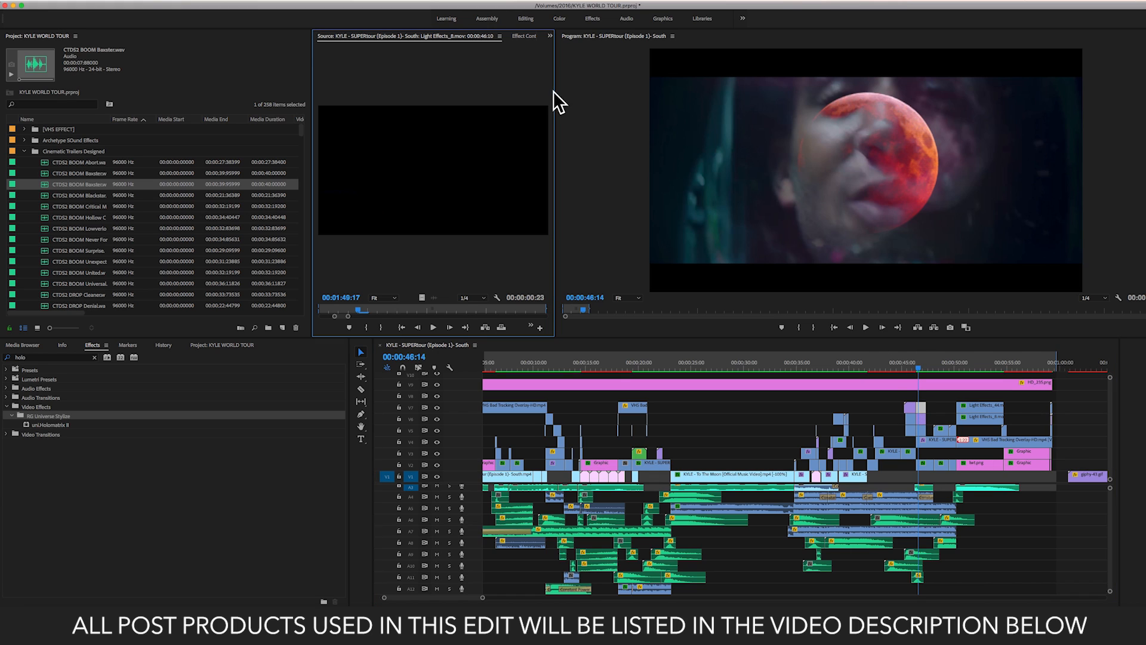
{"action": "left_click", "coordinate": [528, 36]}
{"action": "left_click", "coordinate": [416, 36]}
{"action": "left_click_drag", "start_coordinate": [362, 310], "coordinate": [330, 318]}
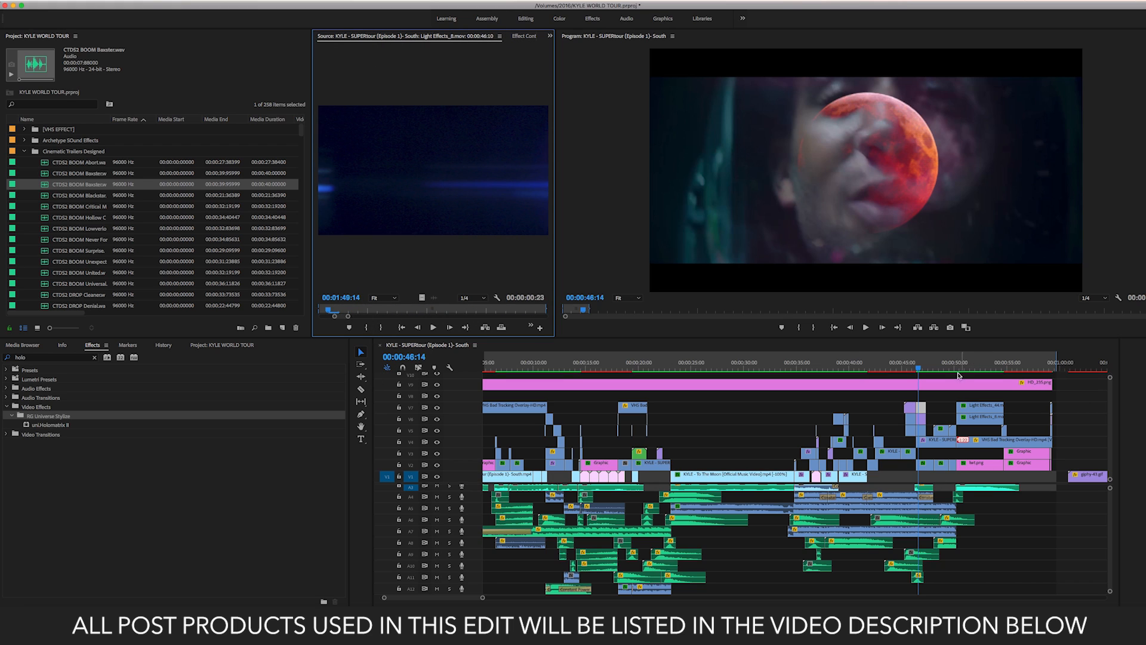
- Scrub the sequence to 00:00:46:11 and inspect the blend mode choices of Light Effects_8.mov, leaving it on Screen
{"action": "left_click_drag", "start_coordinate": [920, 369], "coordinate": [918, 370]}
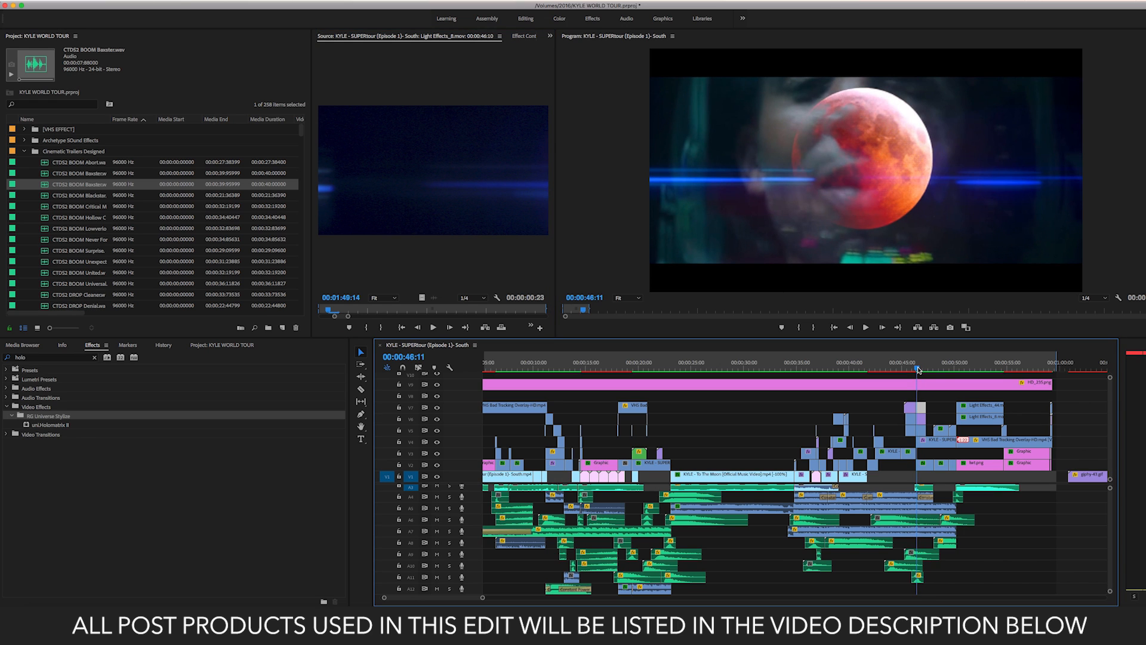
{"action": "left_click_drag", "start_coordinate": [918, 369], "coordinate": [921, 376]}
{"action": "left_click", "coordinate": [524, 36]}
{"action": "left_click", "coordinate": [400, 179]}
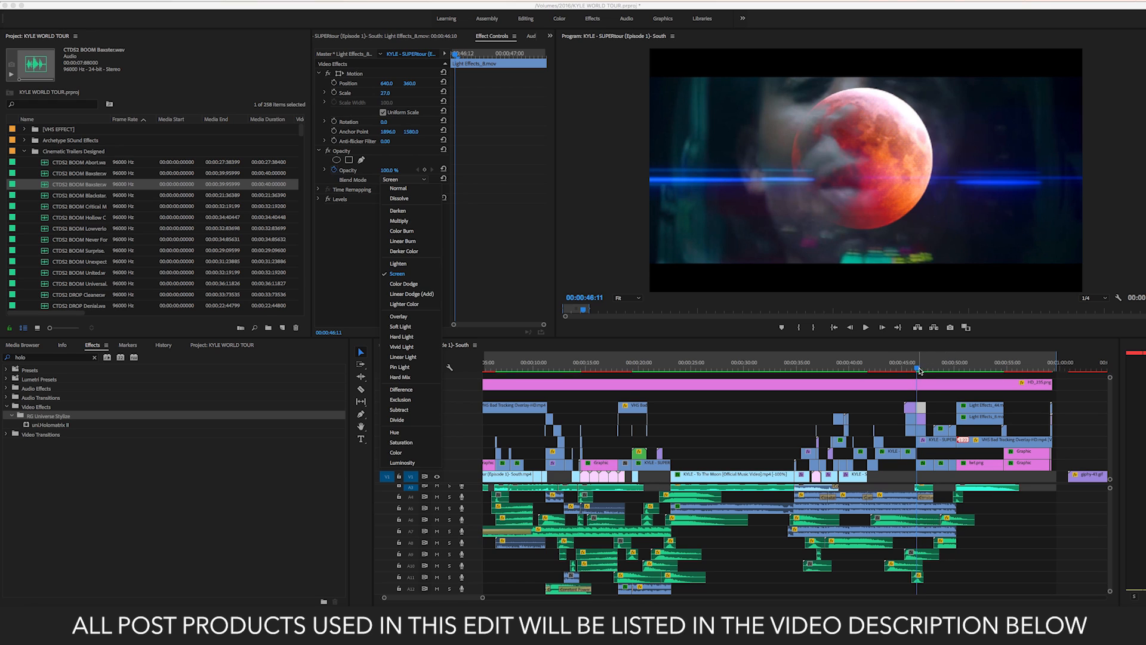
{"action": "left_click", "coordinate": [725, 439]}
- Move the playhead to 00:00:15:02, open the first giphy-47.gif clip in the source monitor and scrub it back to 00:00:00:06
{"action": "scroll", "coordinate": [750, 437], "scroll_direction": "left", "scroll_amount": 2}
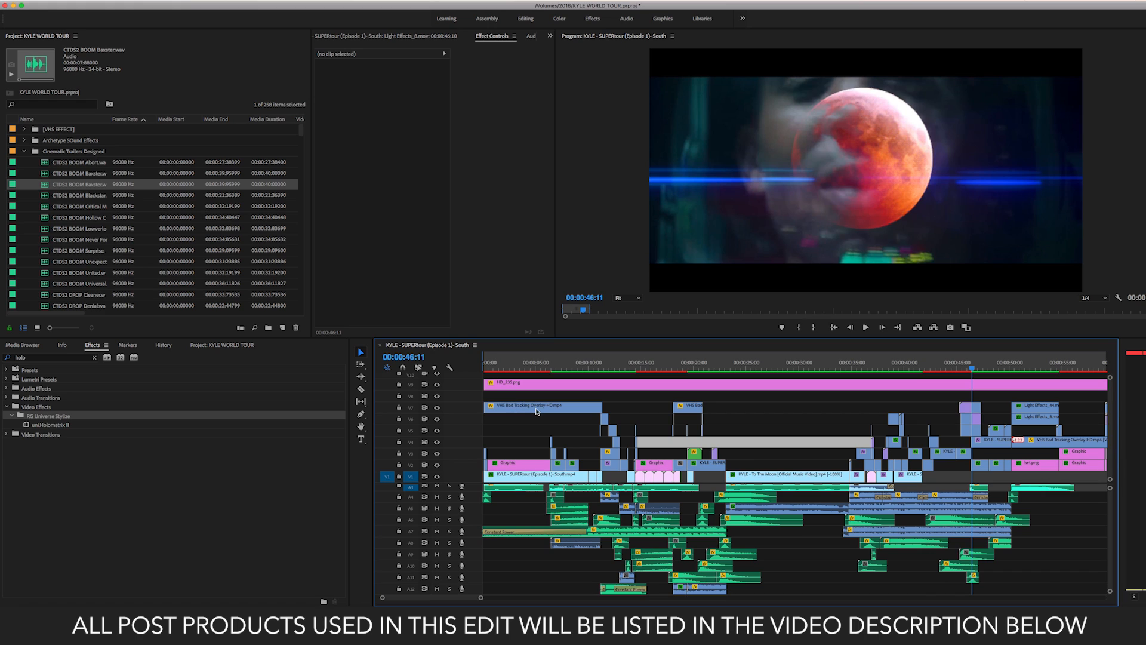
{"action": "left_click", "coordinate": [536, 431]}
{"action": "left_click", "coordinate": [643, 369]}
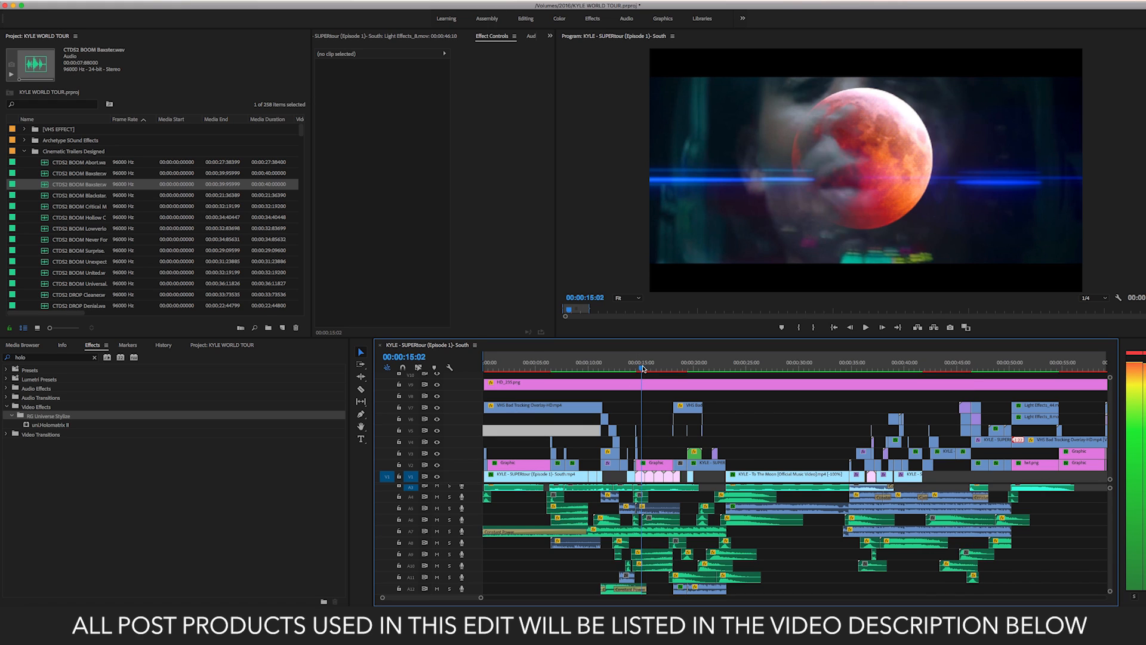
{"action": "double_click", "coordinate": [639, 476]}
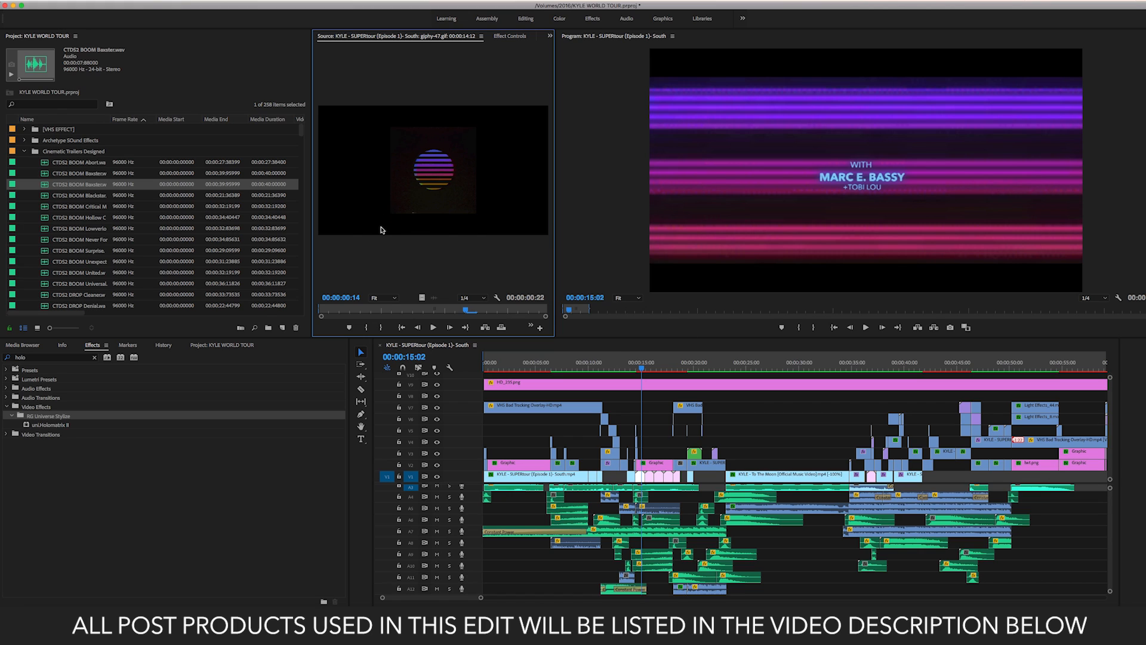
{"action": "left_click_drag", "start_coordinate": [448, 309], "coordinate": [382, 310]}
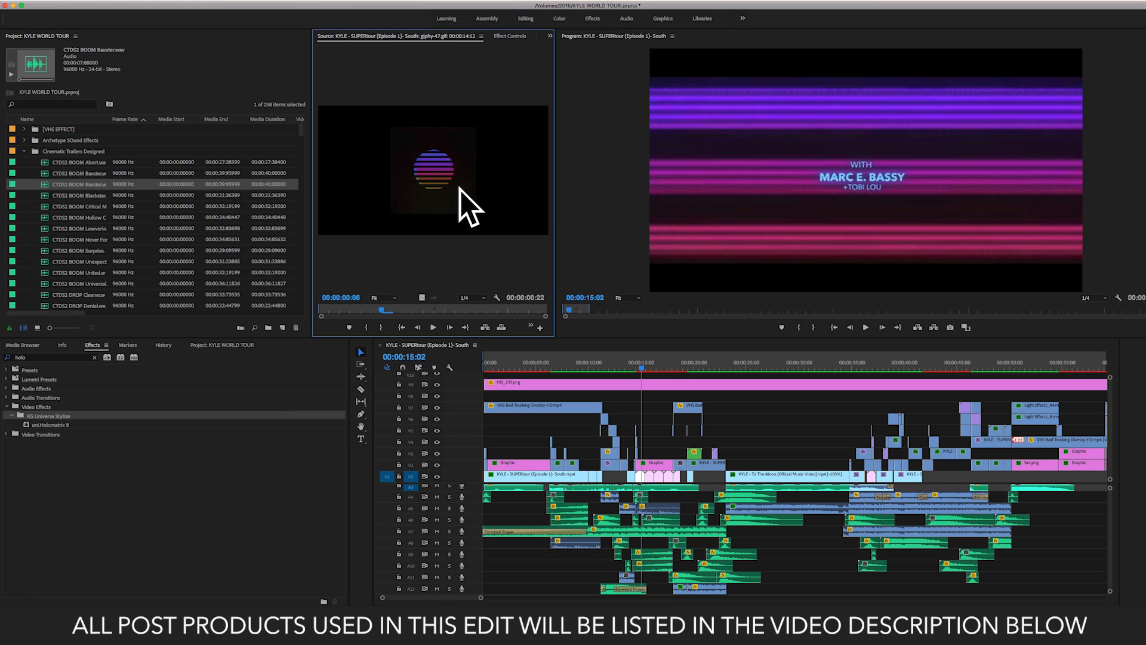
- Try a smaller scale on the giphy-47.gif clip and reset its scale to the default 100 to show the original size
{"action": "left_click", "coordinate": [642, 476]}
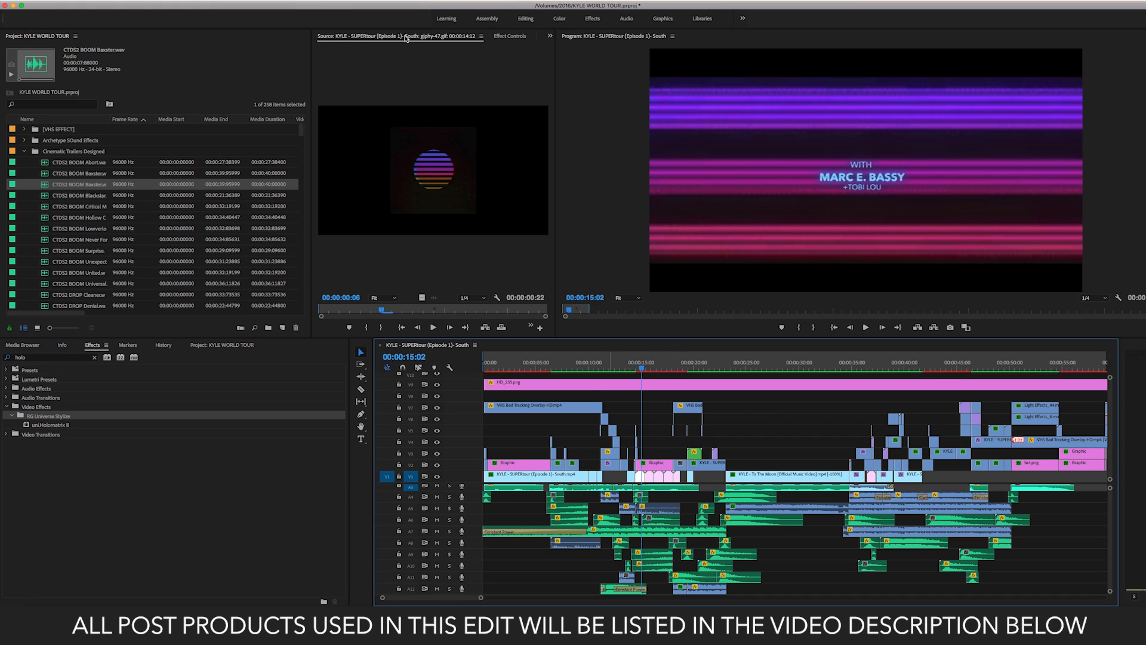
{"action": "left_click", "coordinate": [511, 38]}
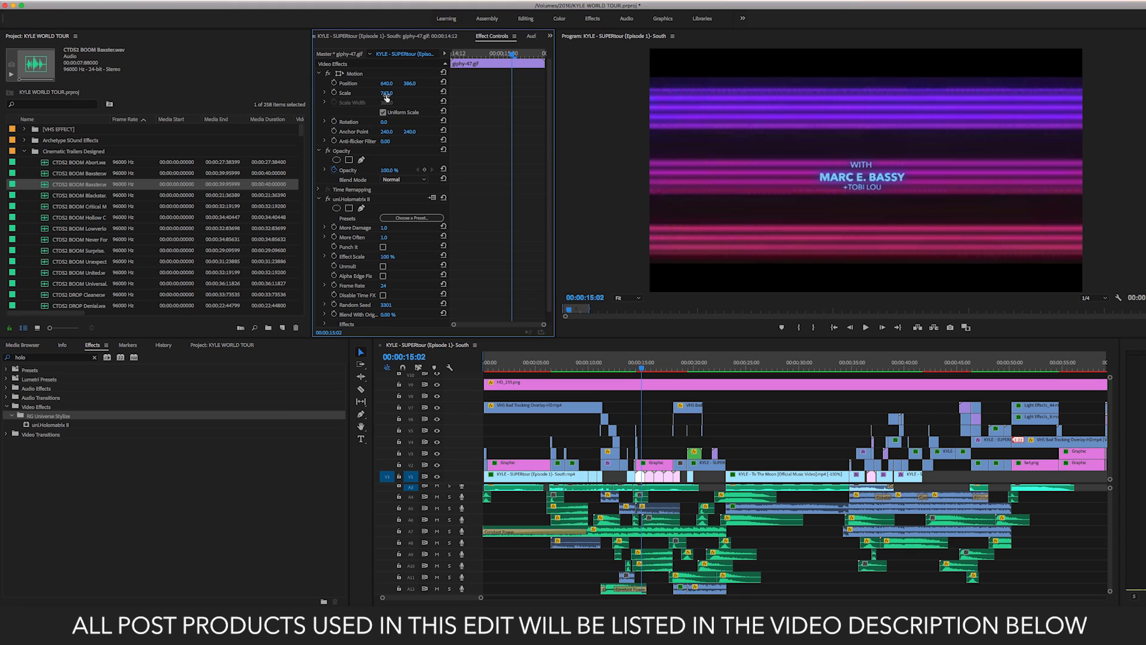
{"action": "left_click_drag", "start_coordinate": [388, 95], "coordinate": [370, 93]}
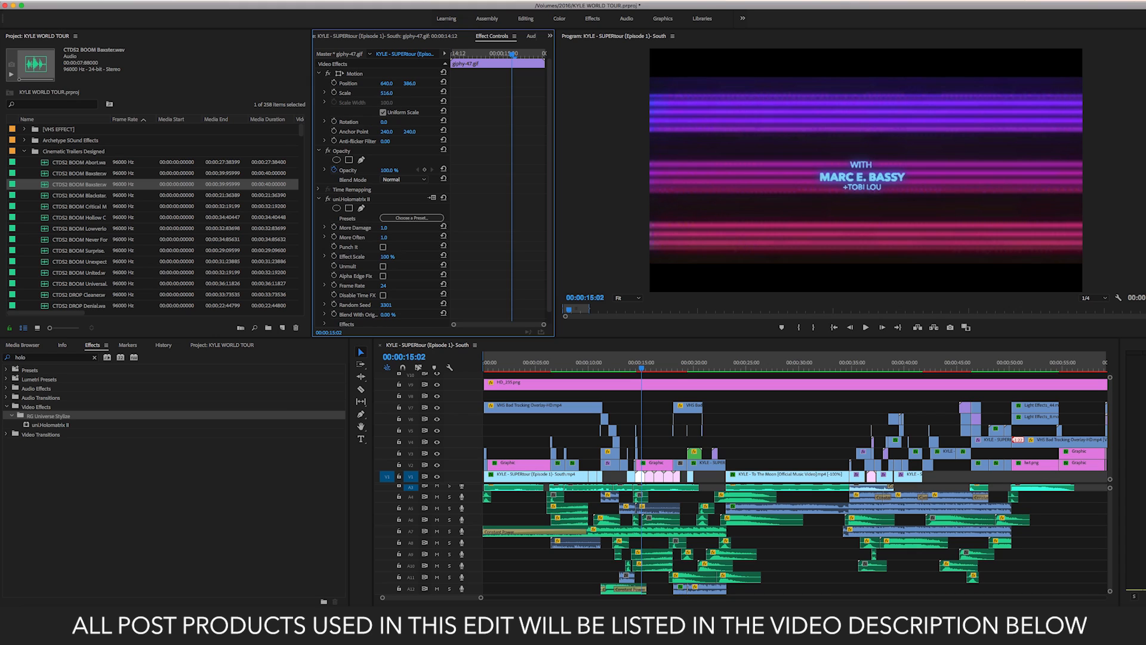
{"action": "left_click", "coordinate": [444, 93]}
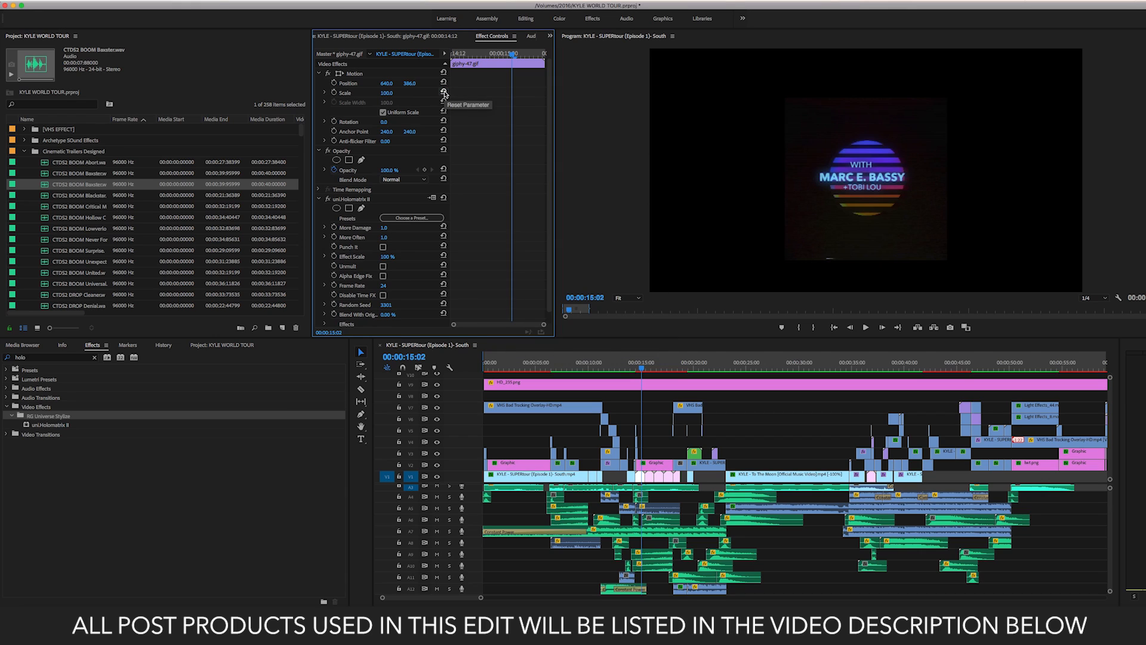
- Set the scale of the giphy-47.gif clip to 750 so its stripes fill the frame
{"action": "left_click", "coordinate": [639, 479]}
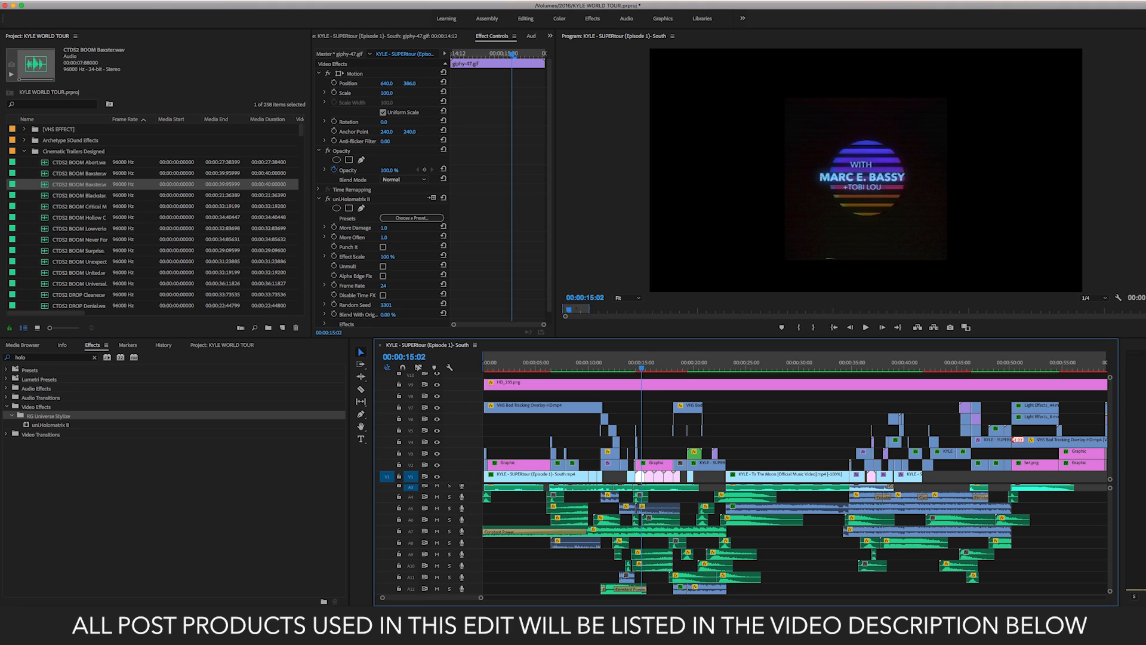
{"action": "left_click", "coordinate": [387, 93]}
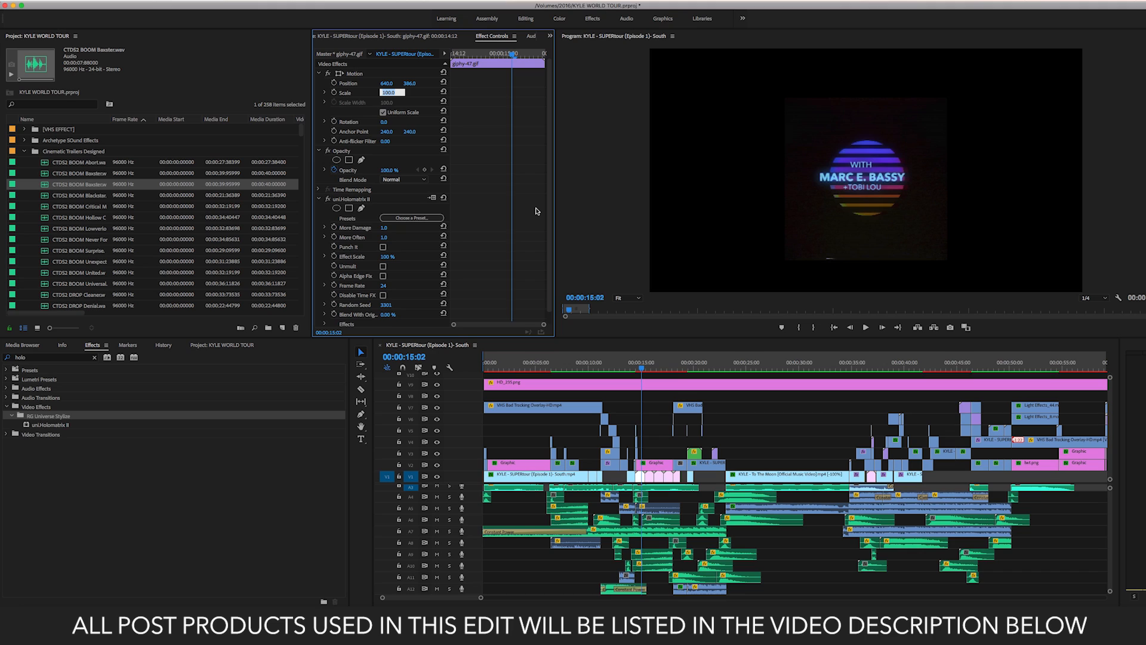
{"action": "type", "text": "750"}
{"action": "left_click", "coordinate": [769, 440]}
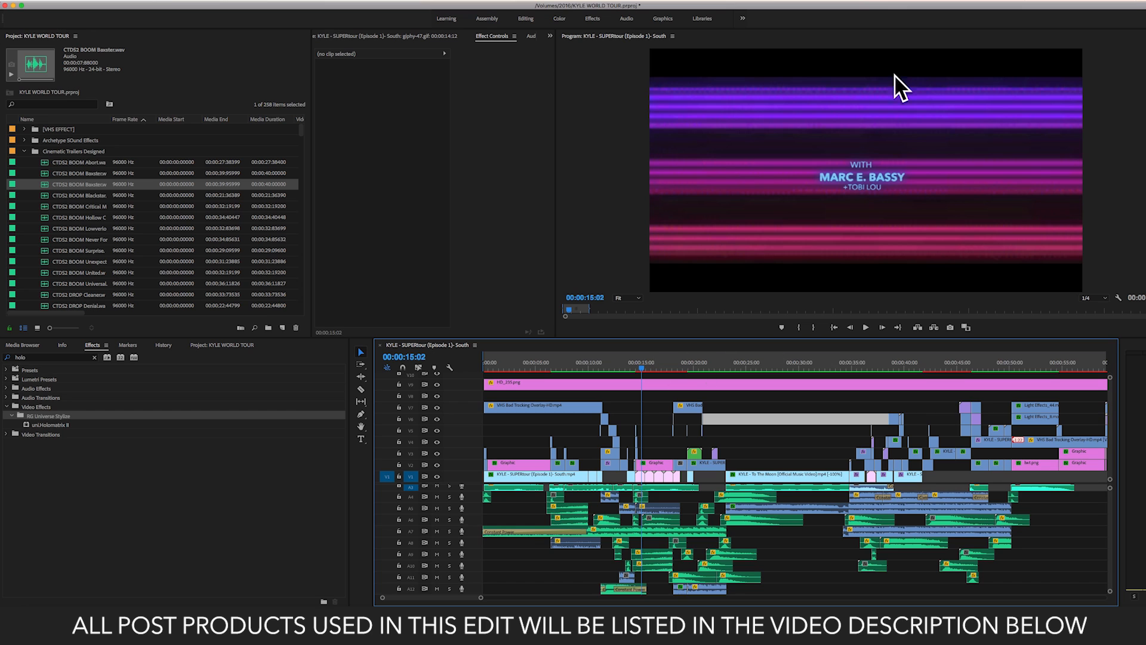
- Zoom in on the timeline around 00:00:15:02 and select the repeated giphy-47.gif clips one after another to show their settings
{"action": "left_click_drag", "start_coordinate": [383, 597], "coordinate": [406, 598]}
{"action": "left_click", "coordinate": [791, 476]}
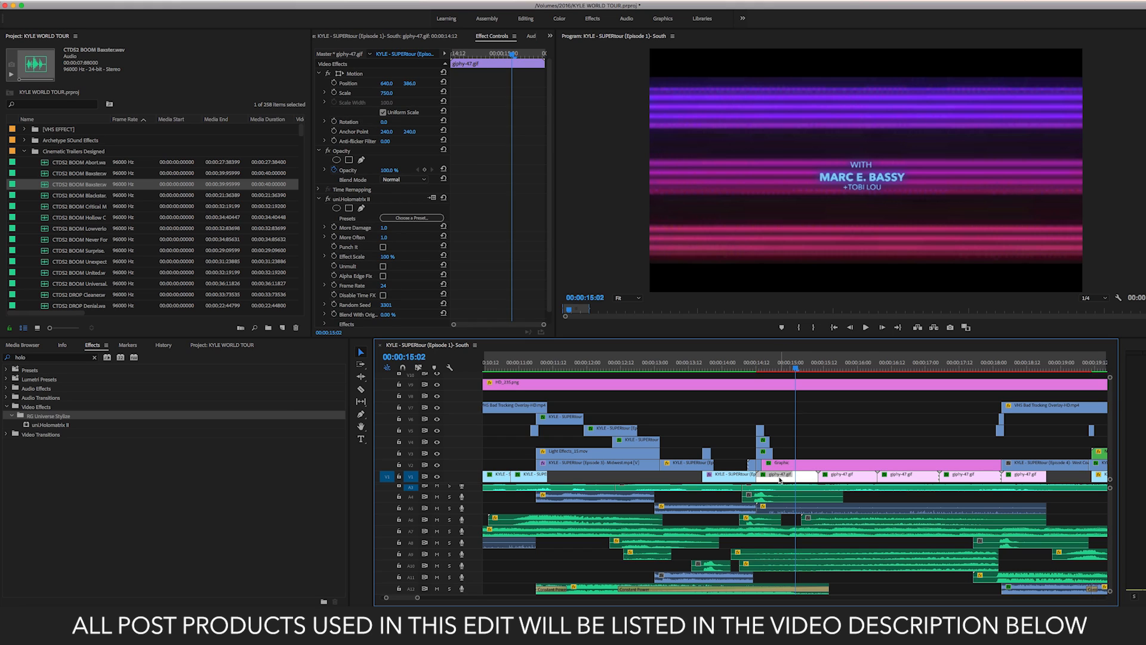
{"action": "left_click", "coordinate": [837, 480]}
{"action": "left_click", "coordinate": [898, 479]}
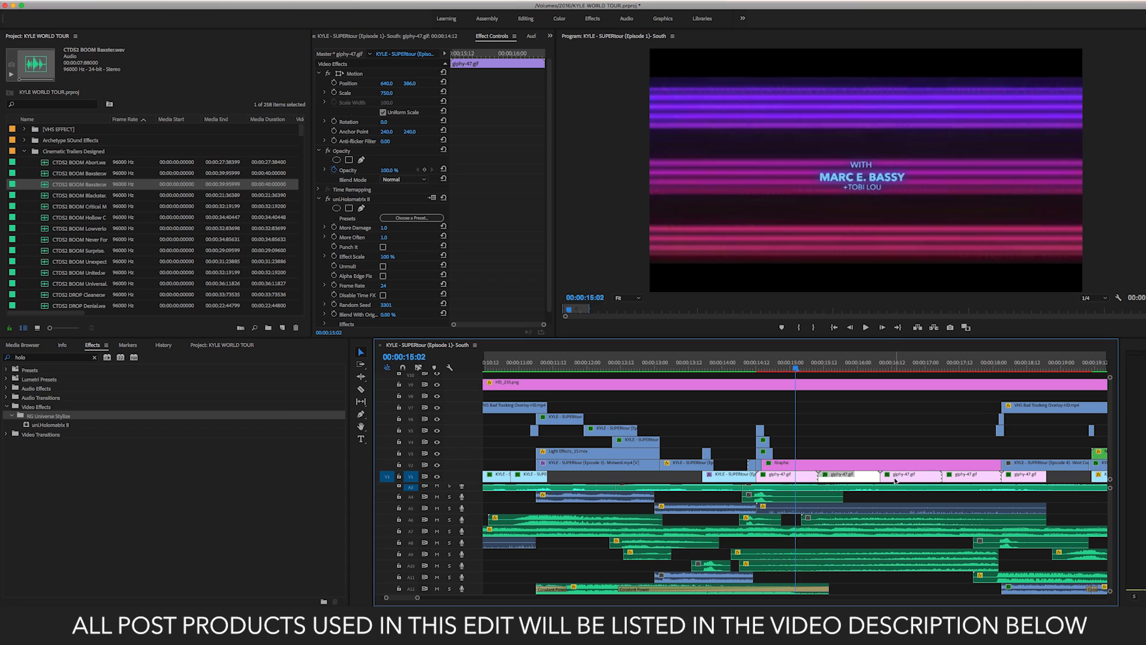
{"action": "left_click_drag", "start_coordinate": [958, 483], "coordinate": [1025, 478]}
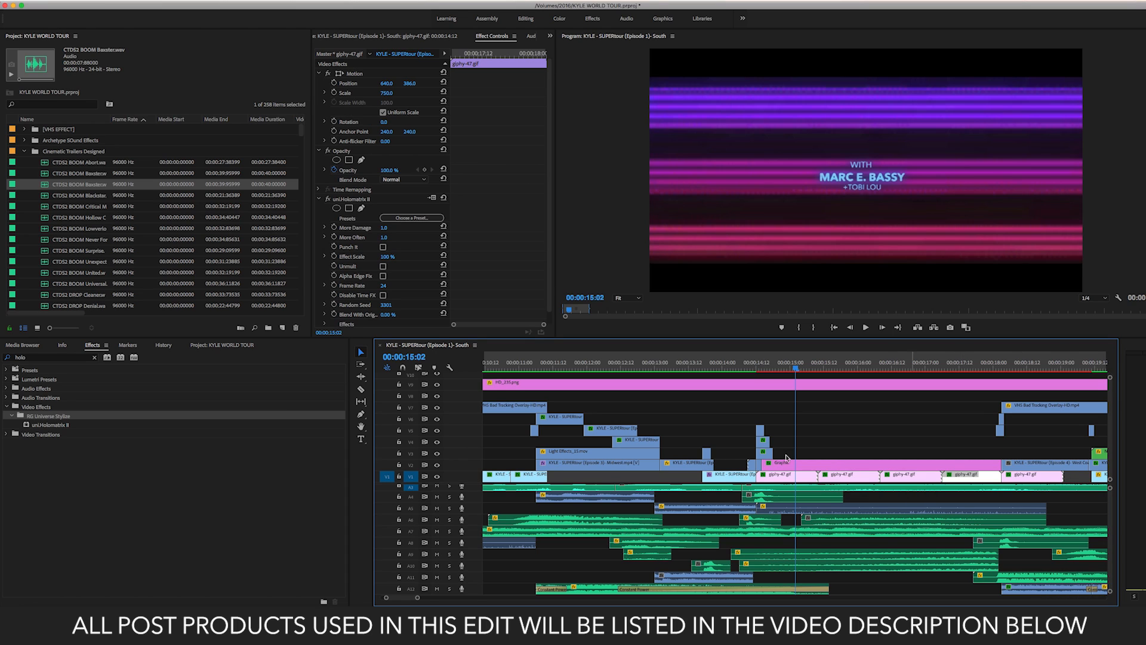
- Scrub the striped title section from 00:00:14:23 to 00:00:15:12 and play it repeatedly, pausing at 00:00:15:17
{"action": "left_click", "coordinate": [889, 411]}
{"action": "left_click", "coordinate": [788, 367]}
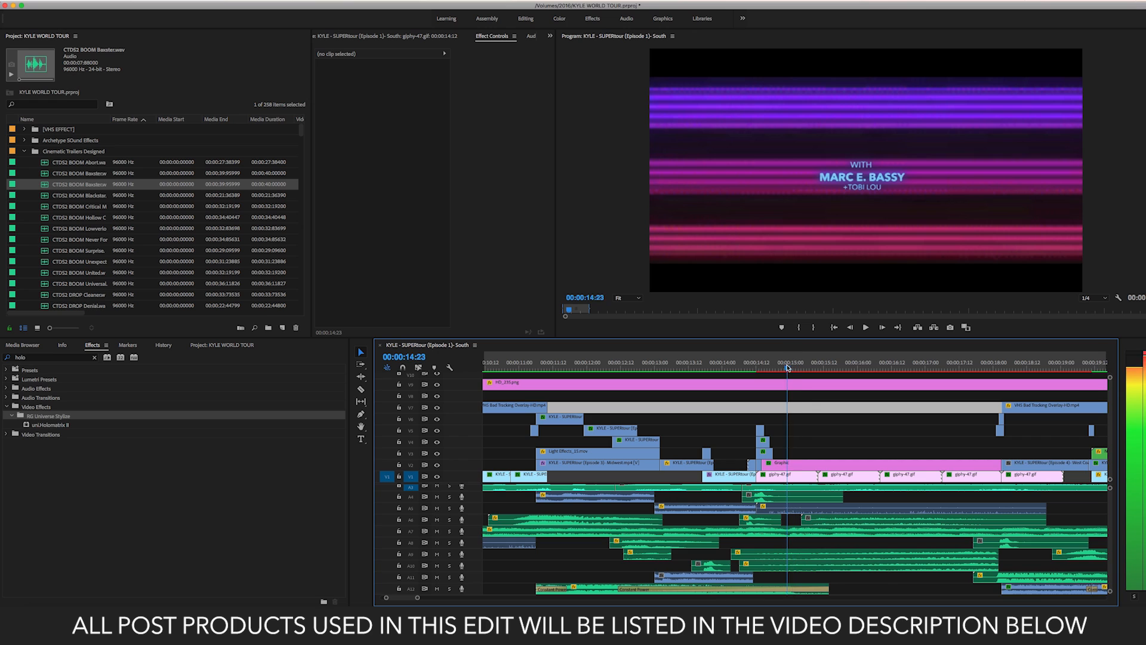
{"action": "left_click_drag", "start_coordinate": [788, 366], "coordinate": [825, 370]}
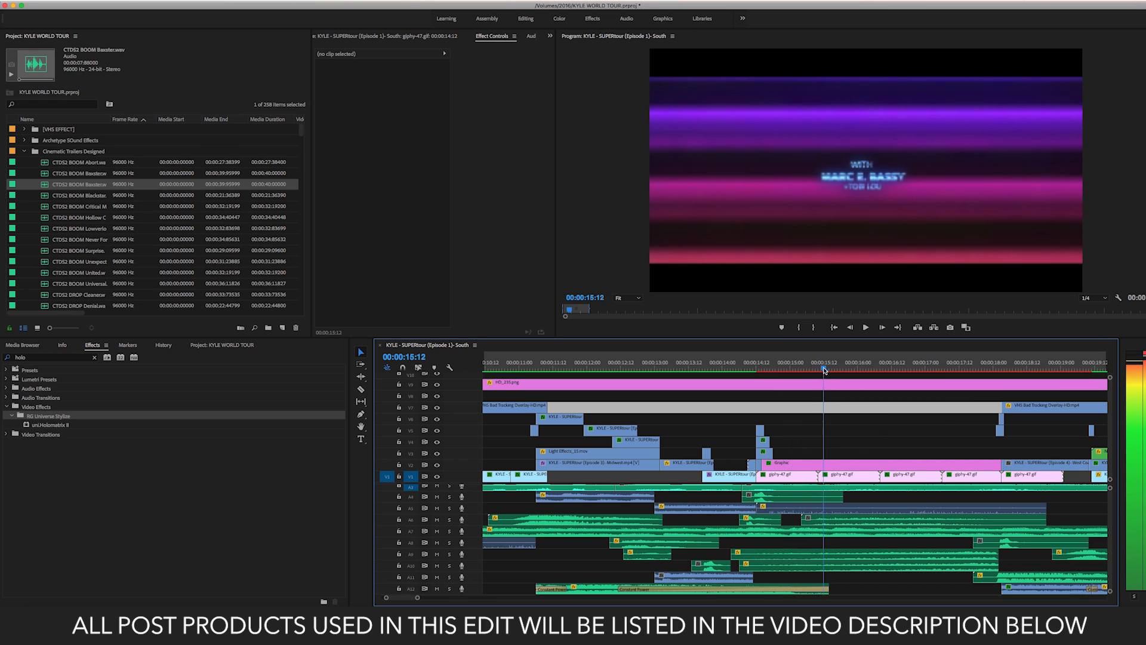
{"action": "key", "text": "shift+k"}
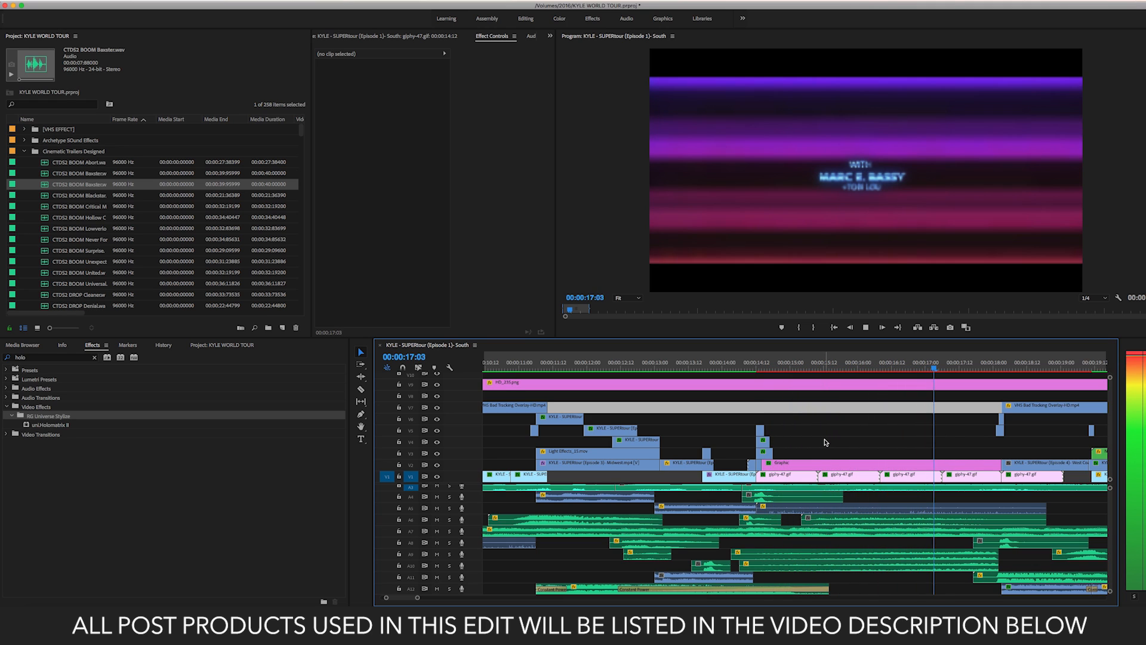
{"action": "left_click", "coordinate": [773, 363]}
{"action": "key", "text": "space"}
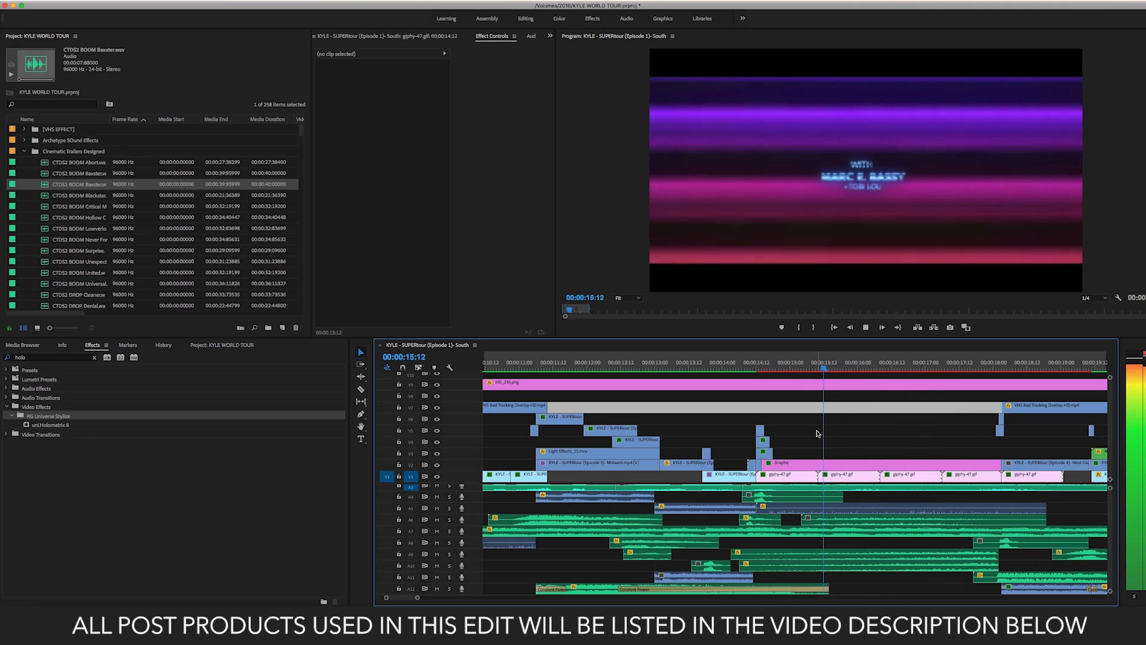
{"action": "left_click", "coordinate": [784, 362]}
{"action": "key", "text": "space"}
{"action": "key", "text": "space"}
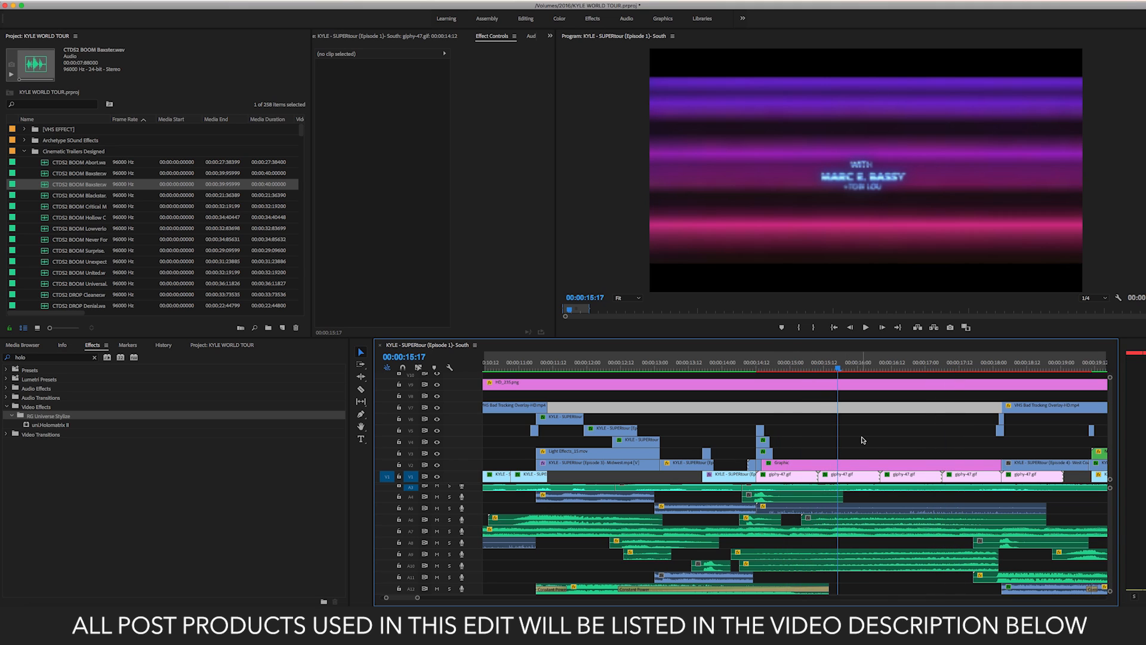
- Select the title graphic above the giphy-47.gif clips and examine its Gaussian Blur and uni.Holomatrix II settings
{"action": "left_click", "coordinate": [843, 465]}
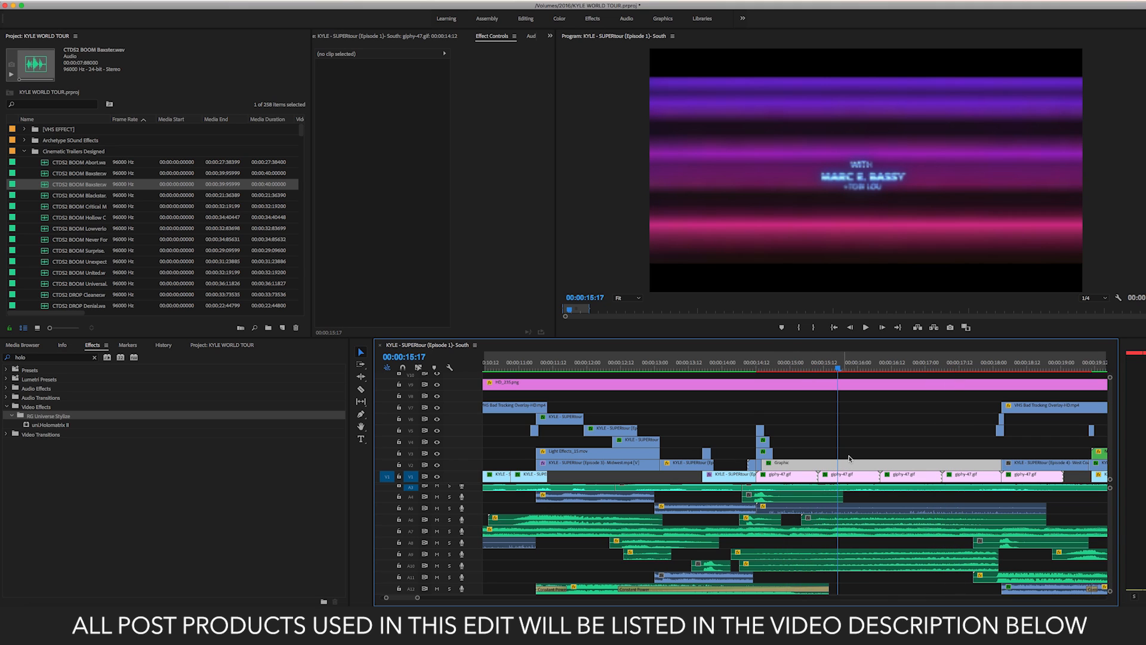
{"action": "left_click", "coordinate": [876, 467]}
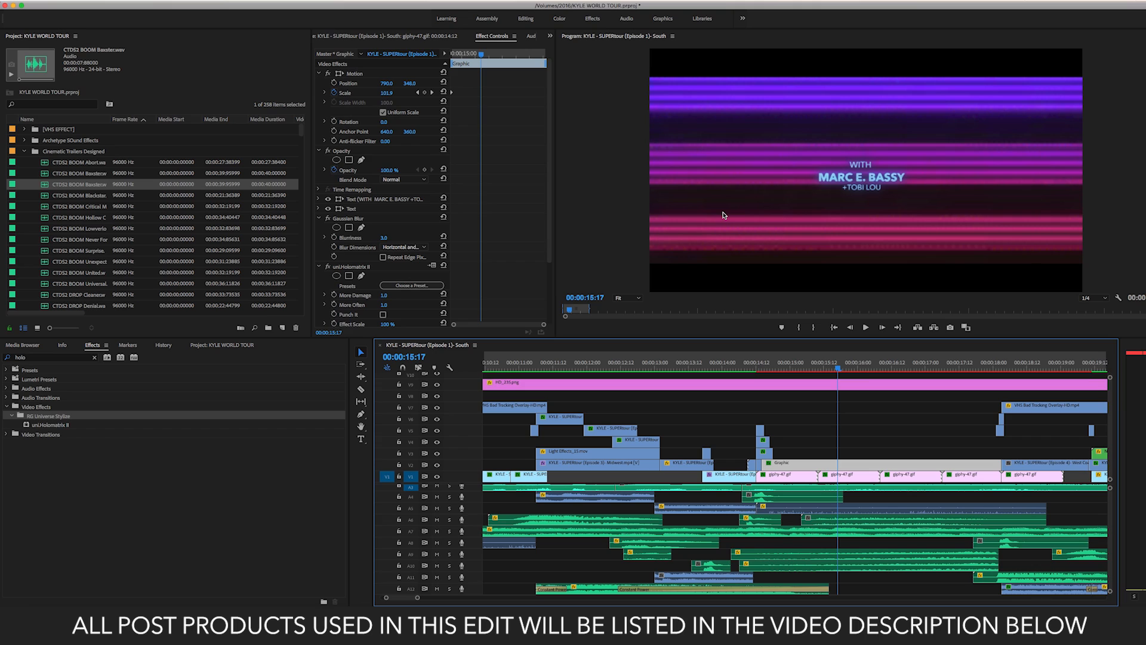
{"action": "left_click", "coordinate": [884, 443]}
{"action": "left_click", "coordinate": [824, 466]}
{"action": "left_click_drag", "start_coordinate": [384, 241], "coordinate": [382, 240]}
{"action": "left_click_drag", "start_coordinate": [382, 242], "coordinate": [384, 240]}
{"action": "scroll", "coordinate": [346, 273], "scroll_direction": "down", "scroll_amount": 3}
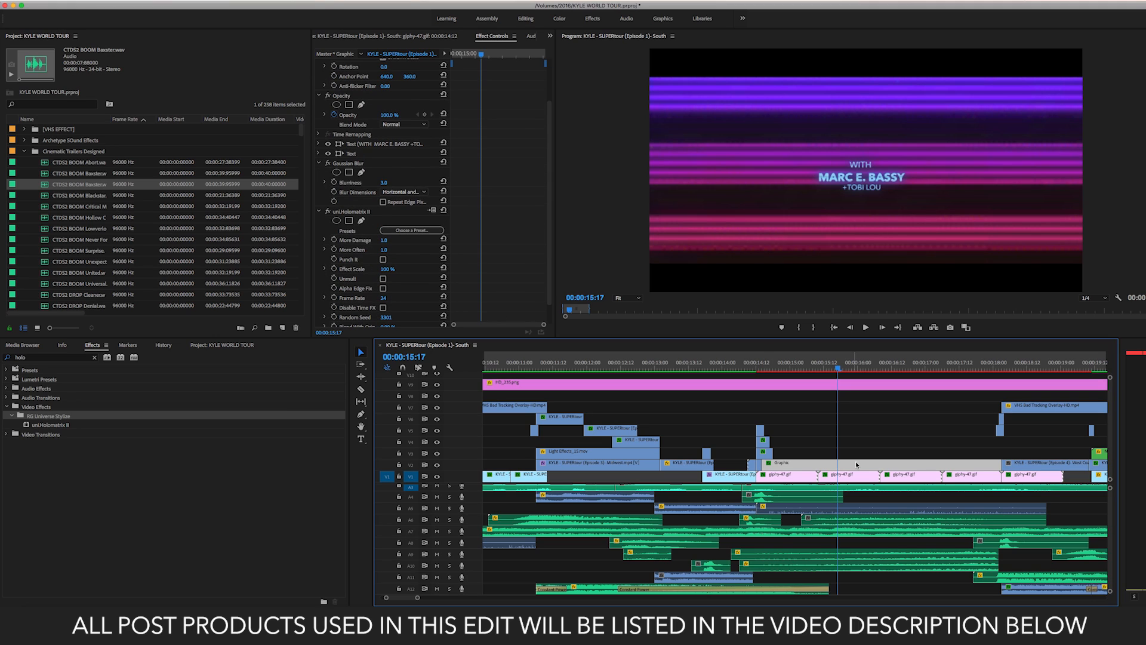
- Collapse the title graphic's Gaussian Blur settings with the playhead at 00:00:15:09 and save the project
{"action": "left_click", "coordinate": [674, 363]}
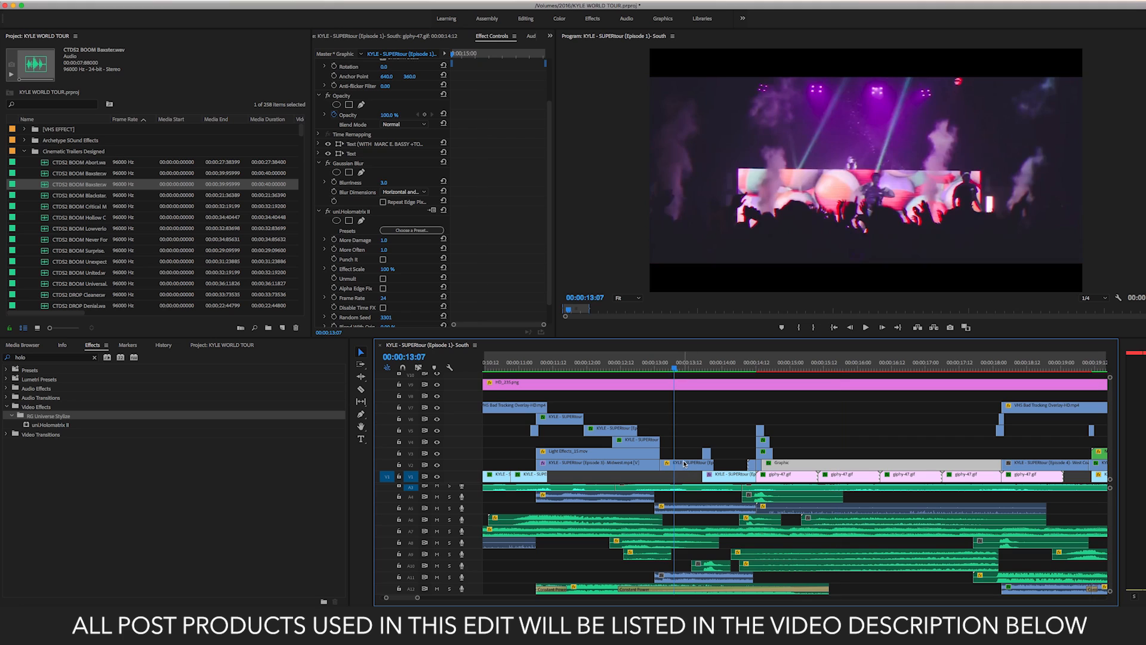
{"action": "left_click", "coordinate": [816, 371]}
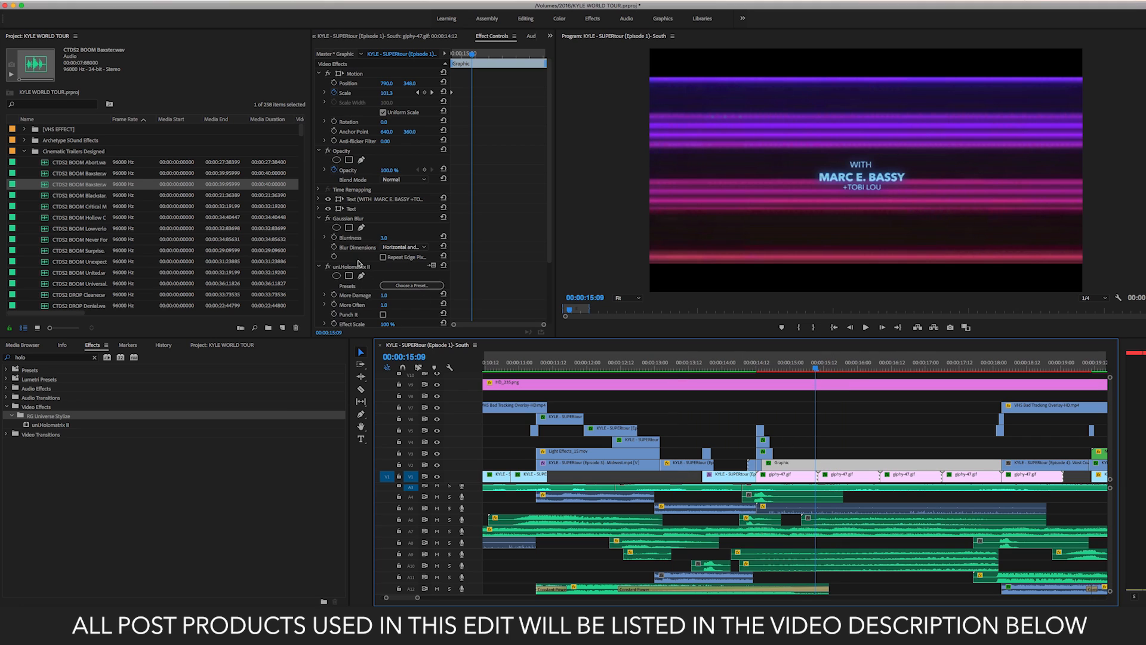
{"action": "left_click", "coordinate": [319, 218]}
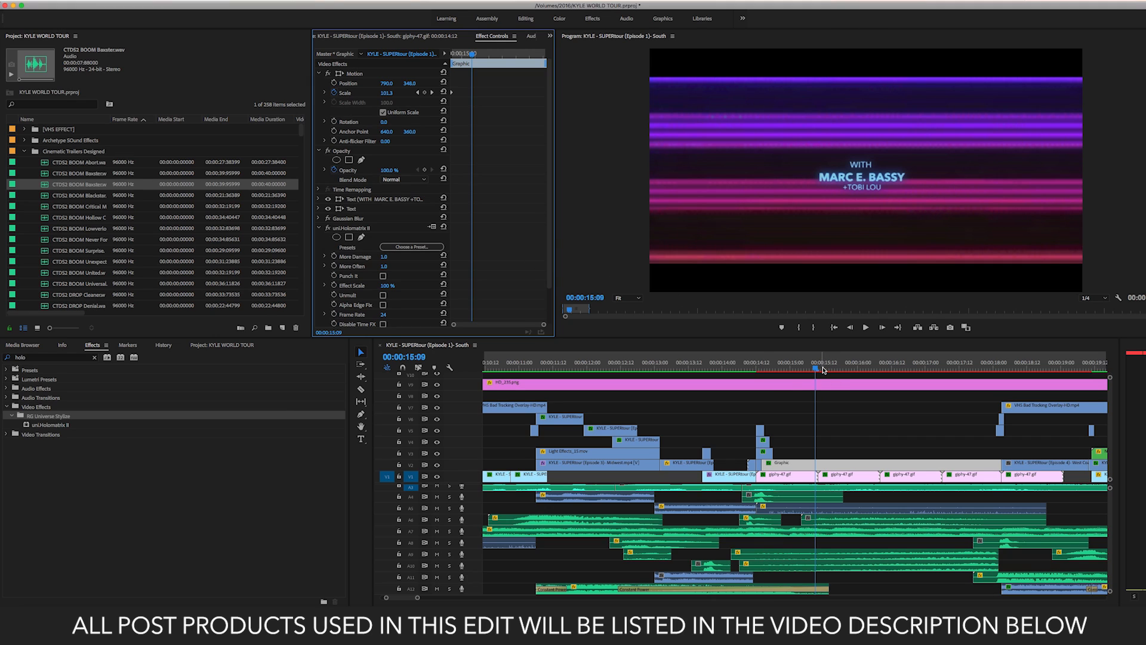
{"action": "key", "text": "super+s"}
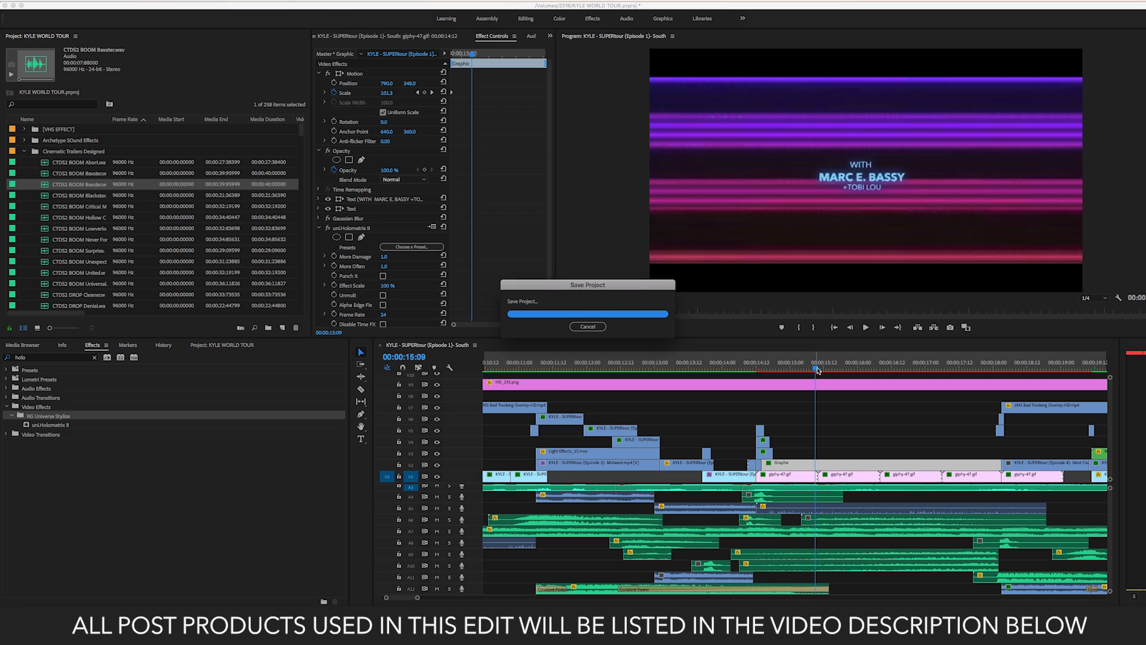
- Scrub to 00:00:15:12 and select the VHS Bad Tracking Overlay-HD.mp4 audio clip beneath the title section
{"action": "left_click_drag", "start_coordinate": [817, 371], "coordinate": [827, 369]}
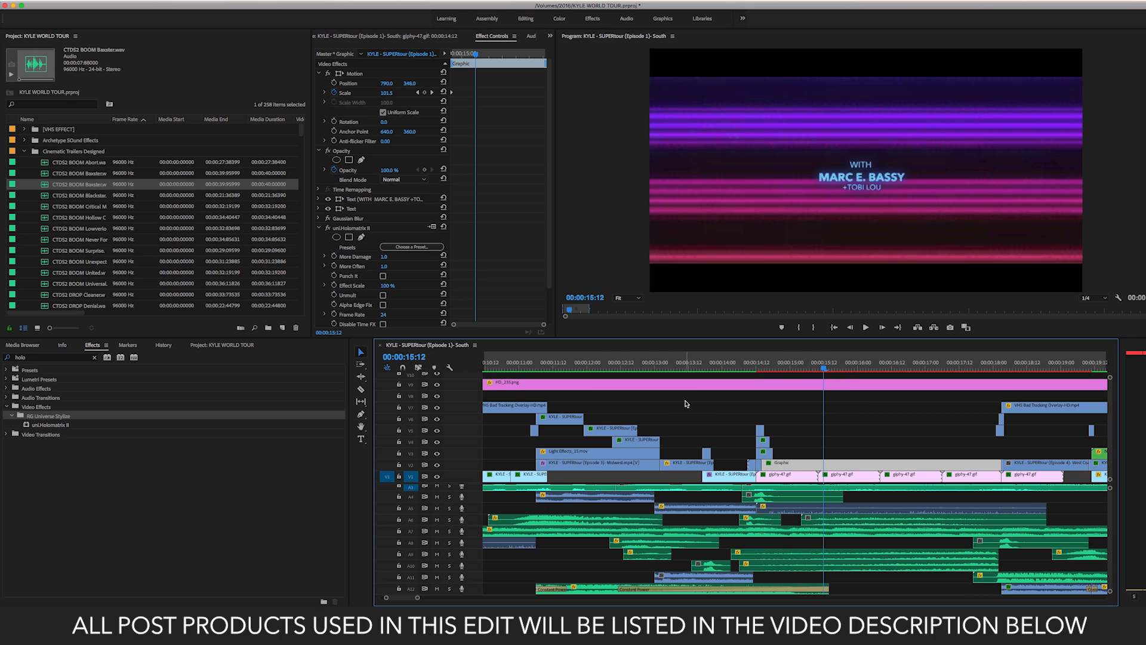
{"action": "left_click_drag", "start_coordinate": [685, 406], "coordinate": [919, 471]}
{"action": "left_click", "coordinate": [823, 466]}
{"action": "left_click", "coordinate": [823, 512]}
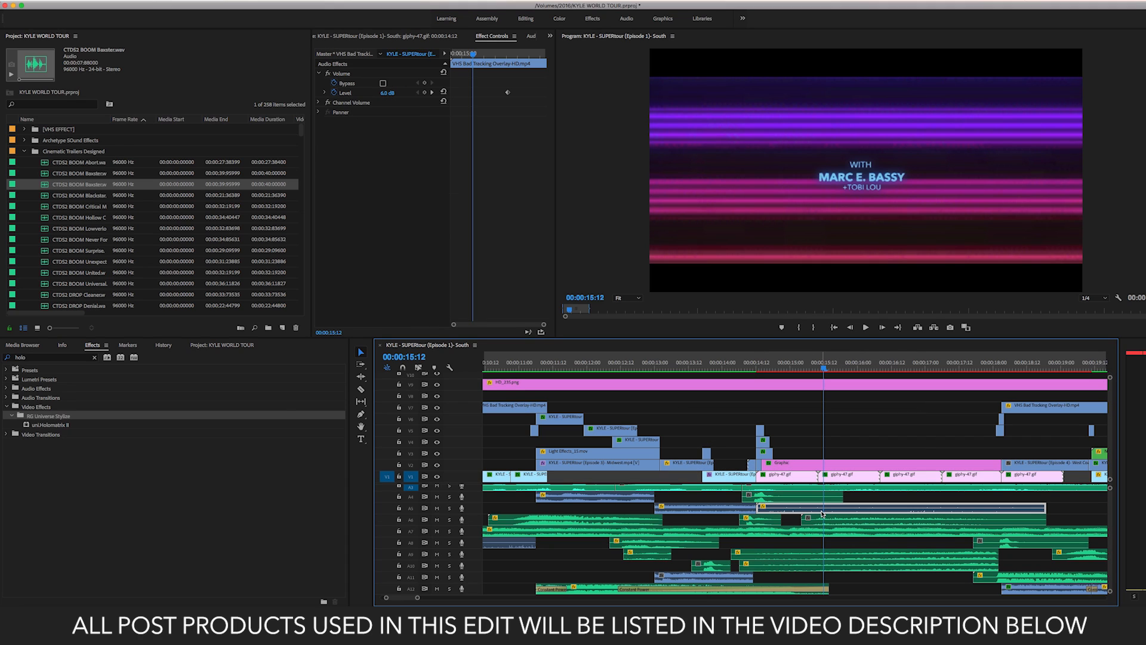
- Open the VHS Bad Tracking Overlay-HD.mp4 audio clip as source media and audition its crackle repeatedly from near its start
{"action": "double_click", "coordinate": [822, 513]}
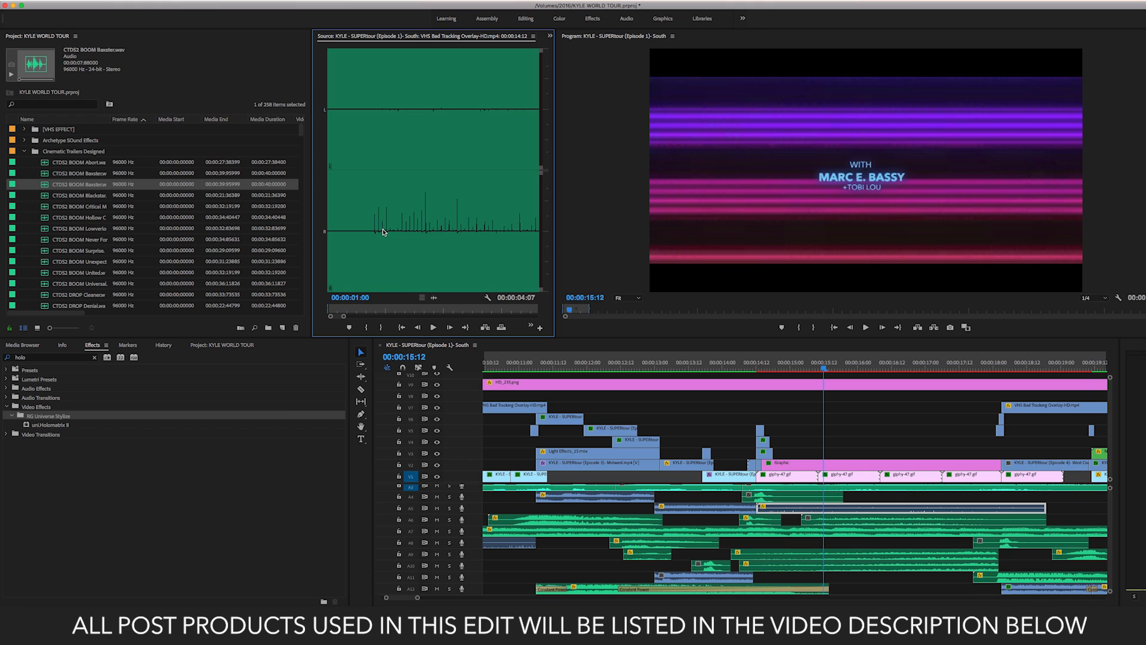
{"action": "key", "text": "space"}
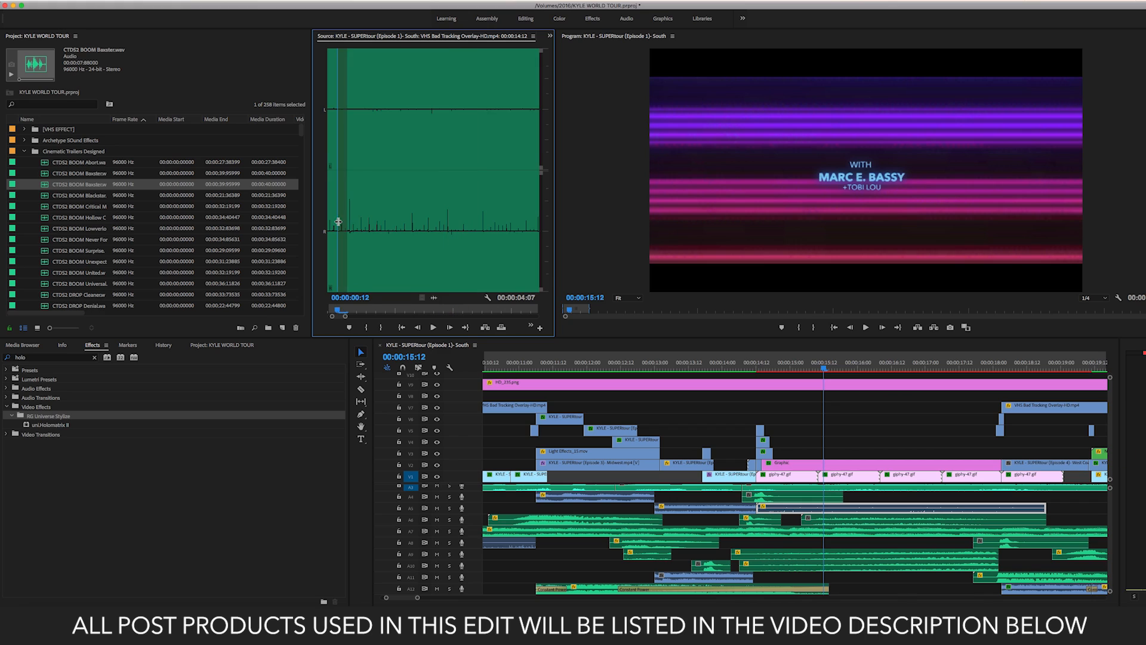
{"action": "key", "text": "space"}
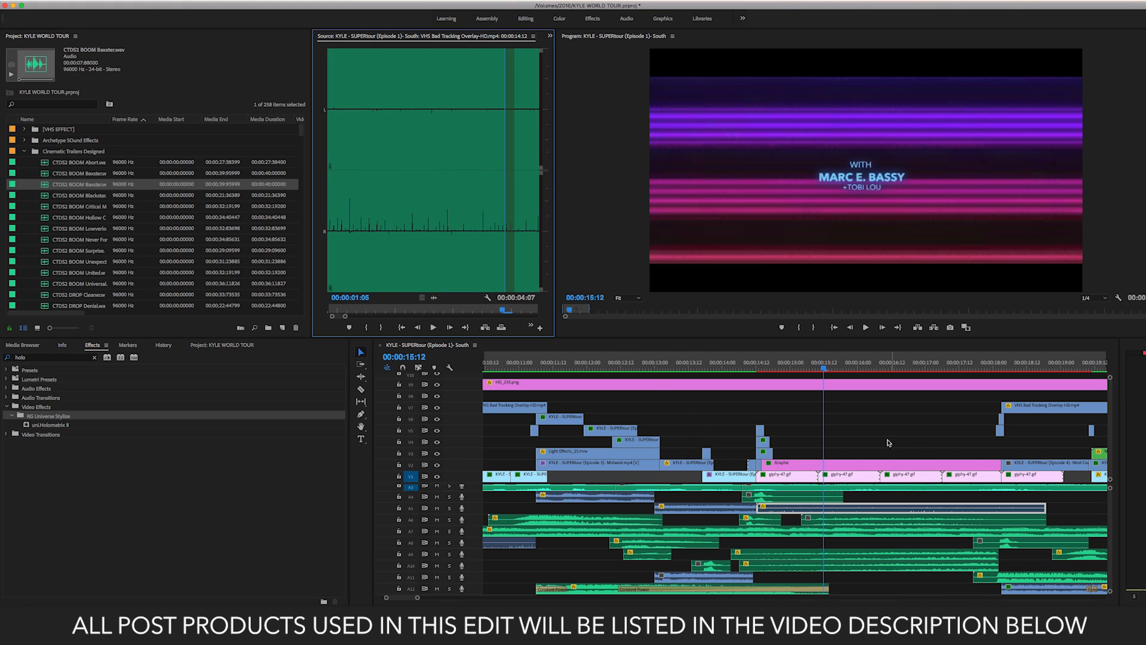
{"action": "left_click", "coordinate": [824, 513]}
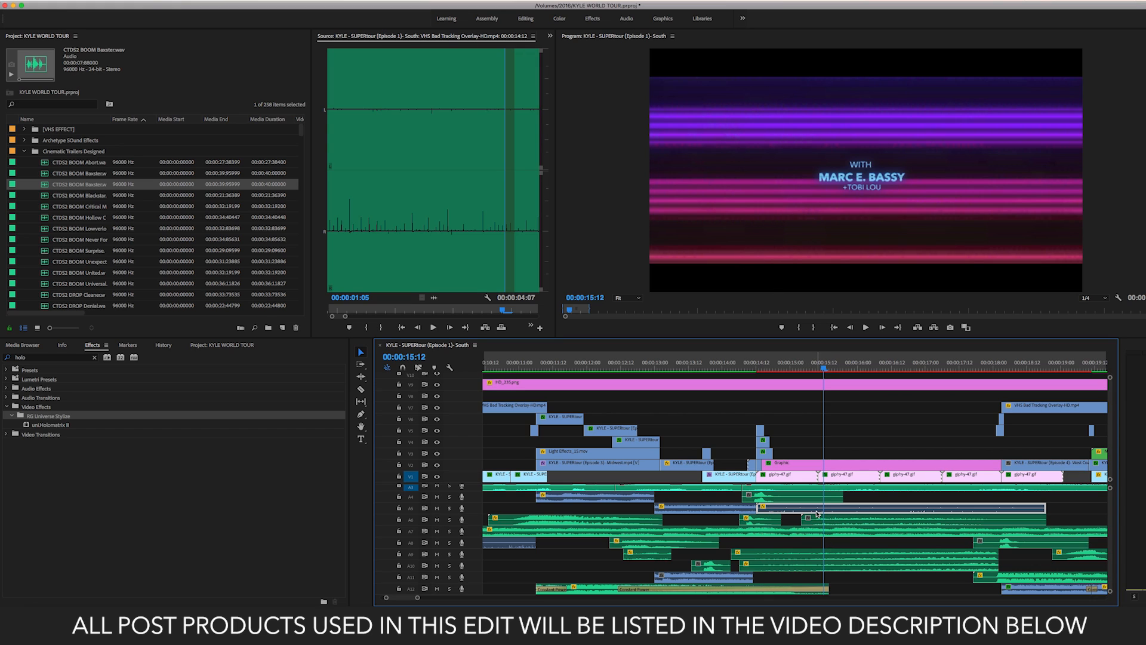
{"action": "left_click", "coordinate": [456, 226]}
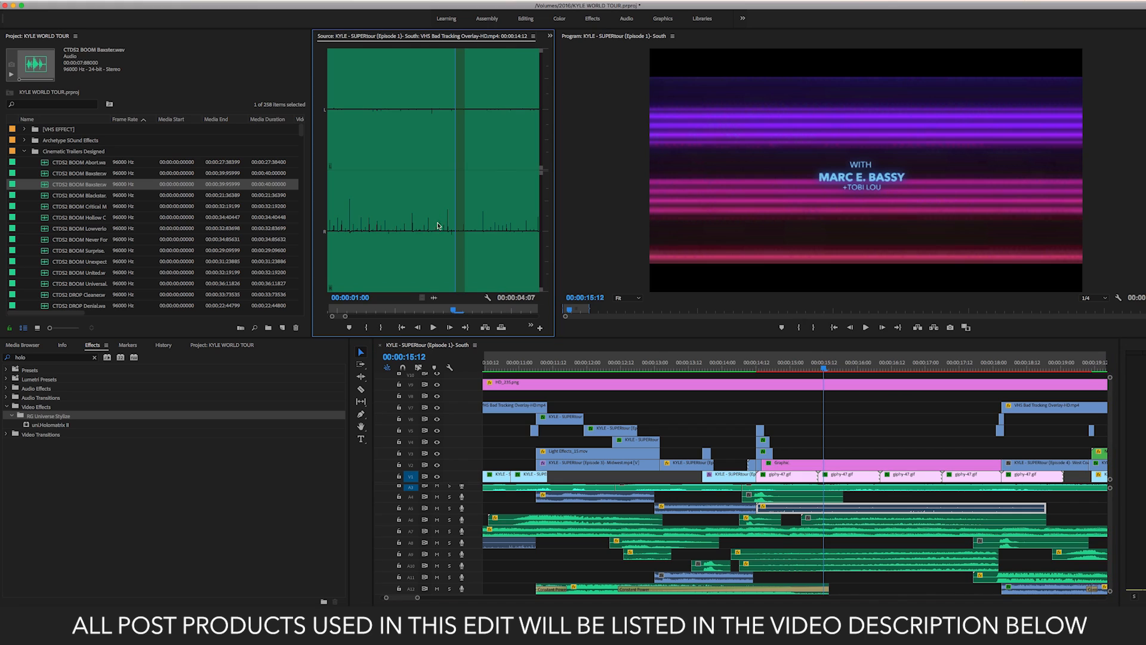
{"action": "left_click", "coordinate": [344, 226]}
{"action": "key", "text": "space"}
{"action": "key", "text": "space"}
{"action": "left_click", "coordinate": [347, 226]}
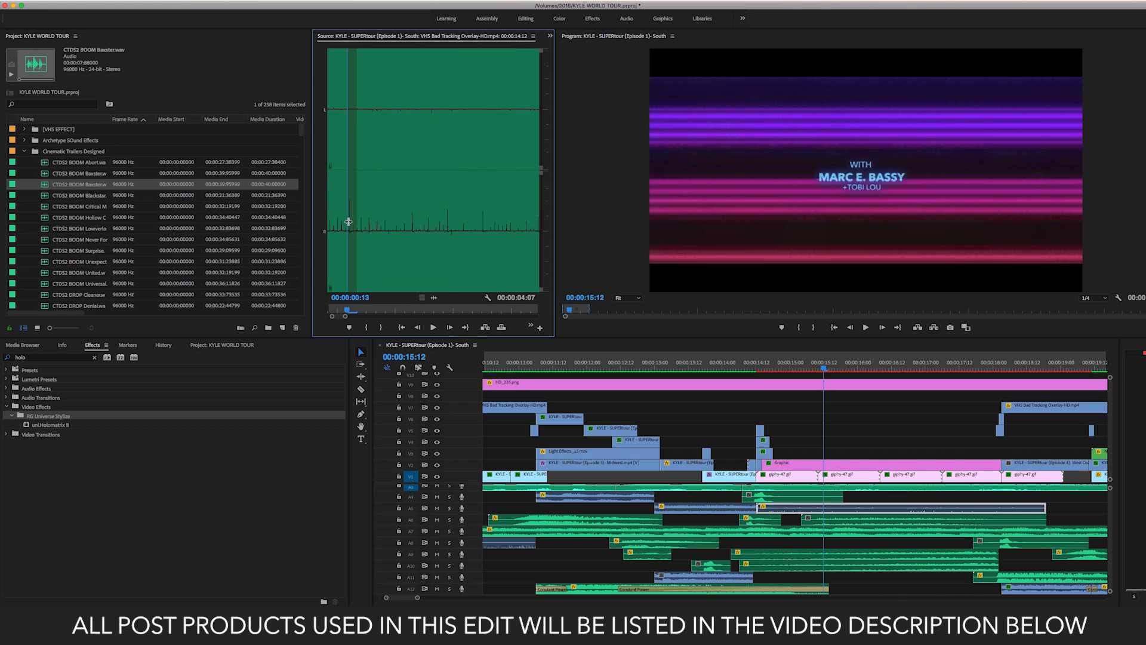
{"action": "key", "text": "space"}
{"action": "key", "text": "space"}
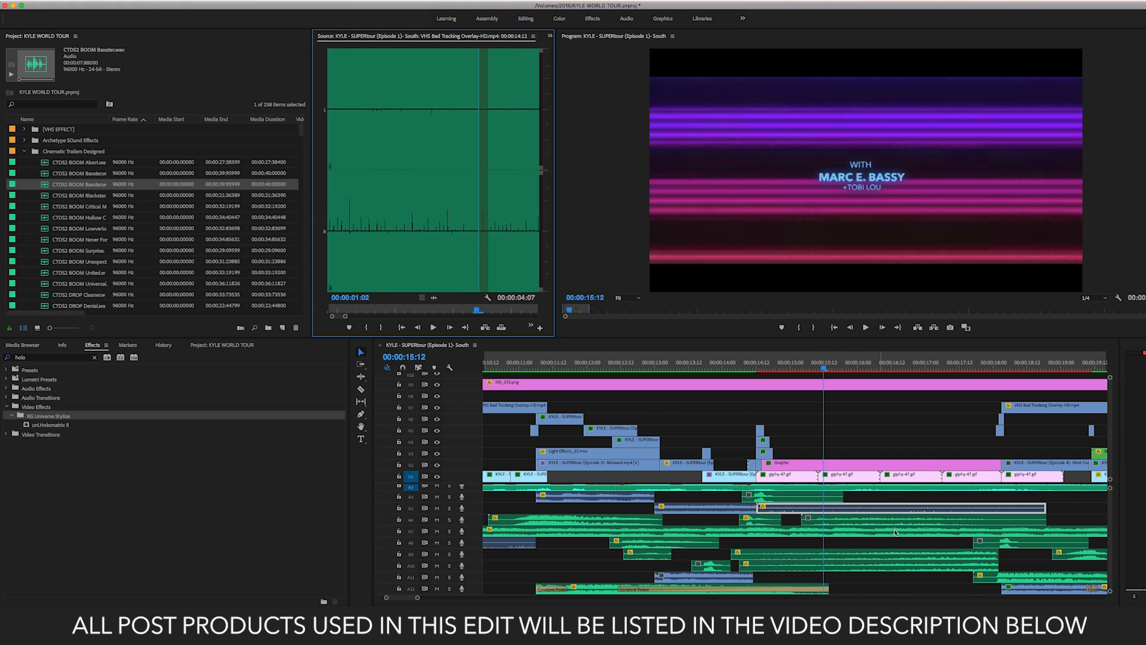
- Open the AN 04 Exhale Short.wav clip beneath the title section as source media and audition it from its start
{"action": "double_click", "coordinate": [855, 524]}
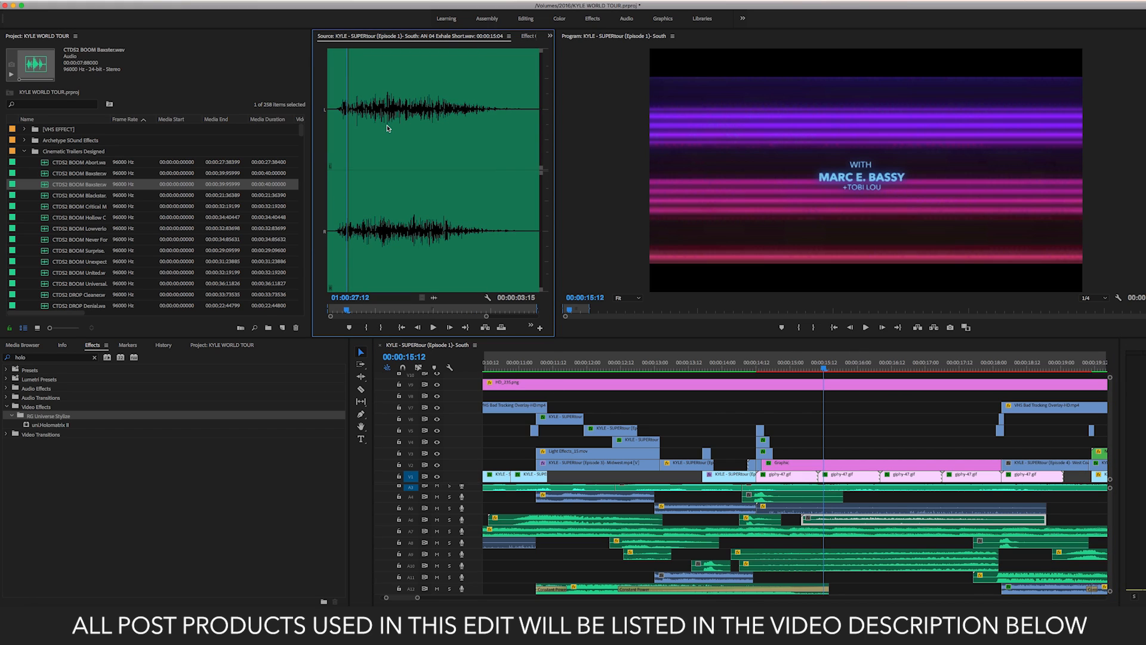
{"action": "key", "text": "space"}
{"action": "key", "text": "space"}
{"action": "key", "text": "space"}
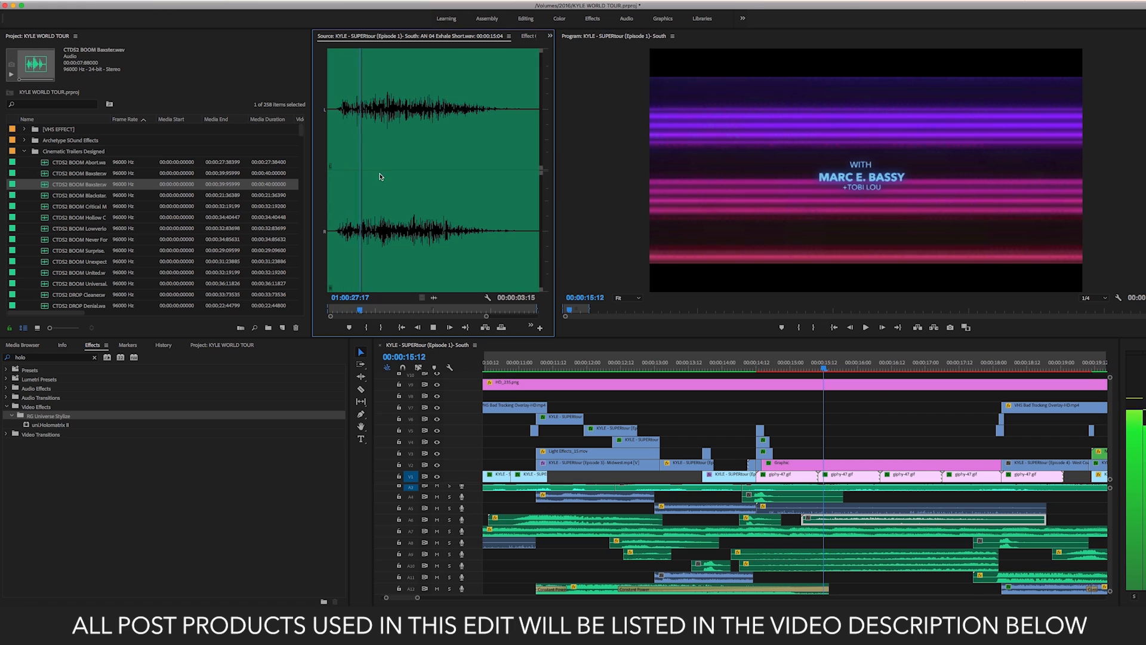
{"action": "left_click", "coordinate": [339, 110]}
{"action": "key", "text": "space"}
{"action": "key", "text": "space"}
- Look over the audio tracks beneath the title section and audition the DCD177_08 EXPEDITIONARY FORCE.WAV clip
{"action": "scroll", "coordinate": [868, 521], "scroll_direction": "up", "scroll_amount": 3}
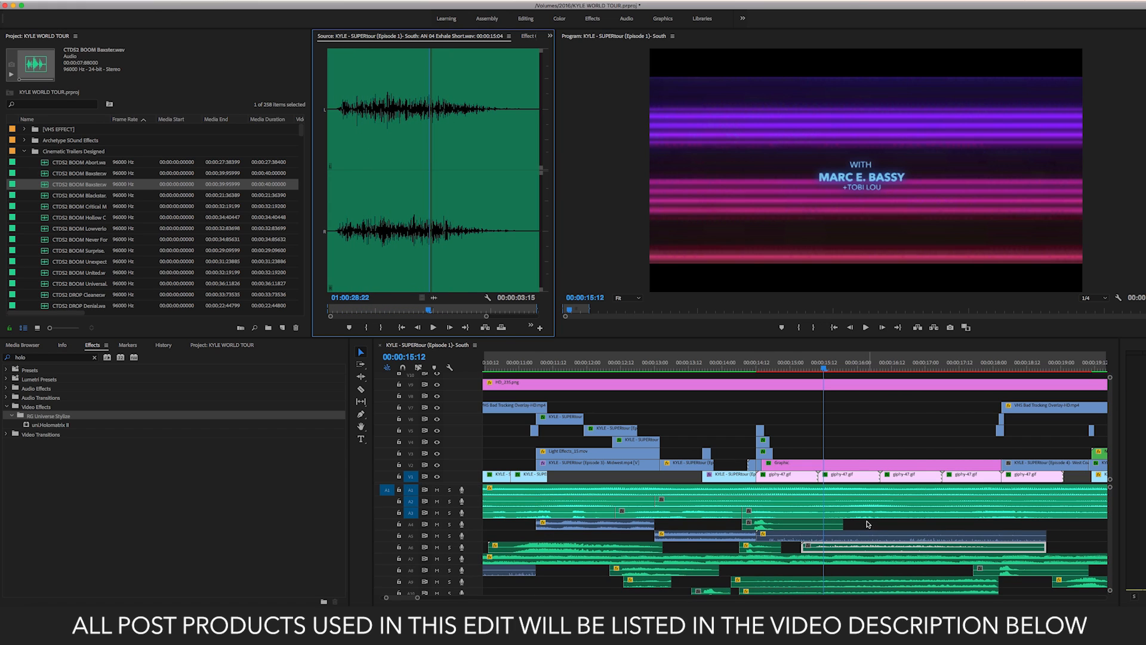
{"action": "scroll", "coordinate": [857, 518], "scroll_direction": "down", "scroll_amount": 2}
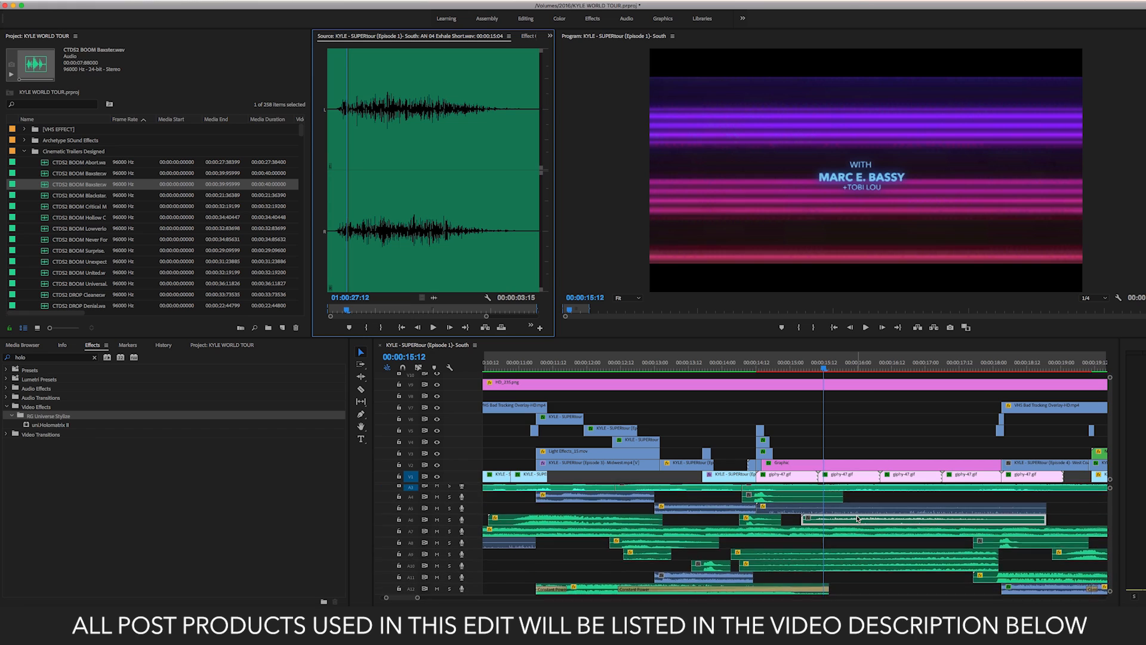
{"action": "scroll", "coordinate": [858, 517], "scroll_direction": "up", "scroll_amount": 2}
{"action": "left_click", "coordinate": [856, 492]}
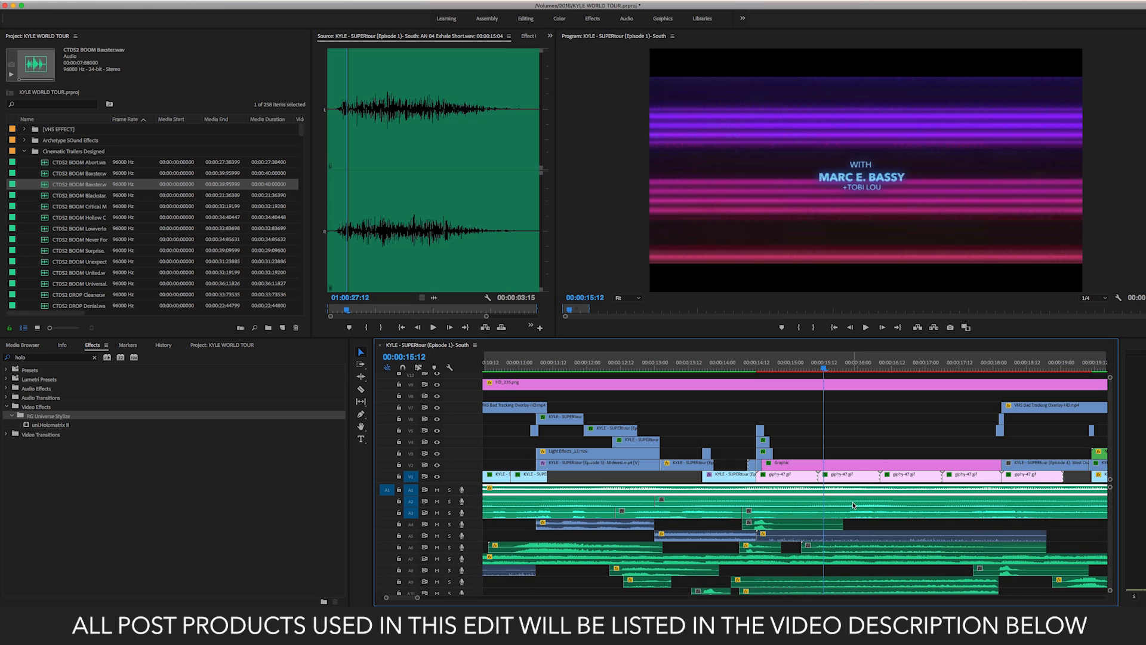
{"action": "scroll", "coordinate": [860, 540], "scroll_direction": "down", "scroll_amount": 3}
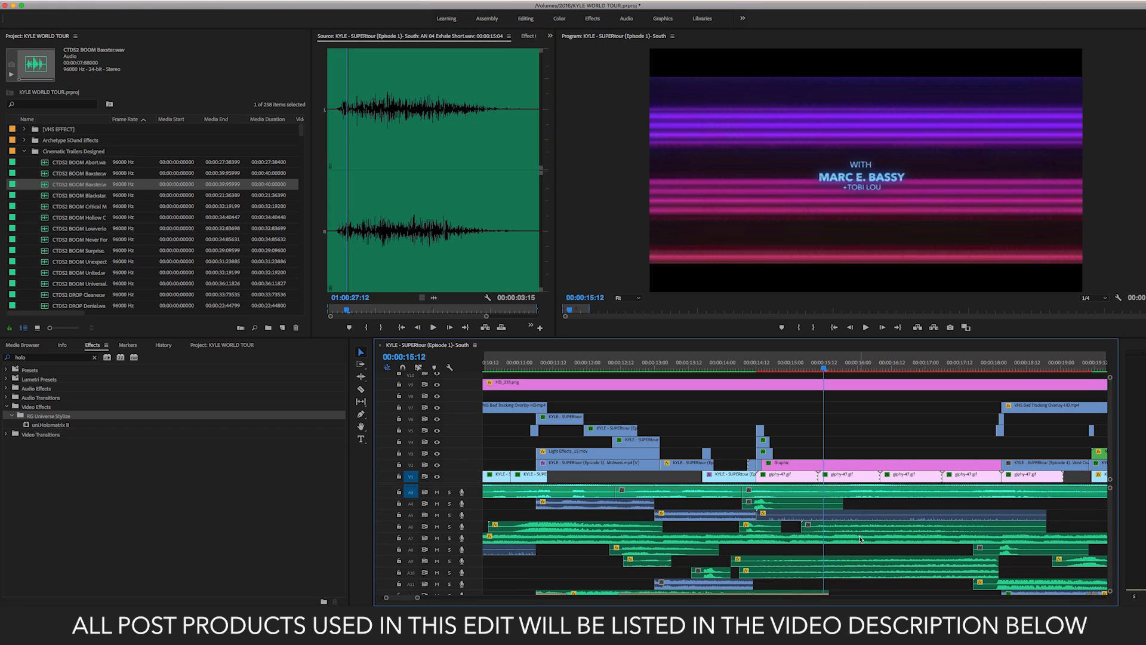
{"action": "scroll", "coordinate": [870, 531], "scroll_direction": "up", "scroll_amount": 3}
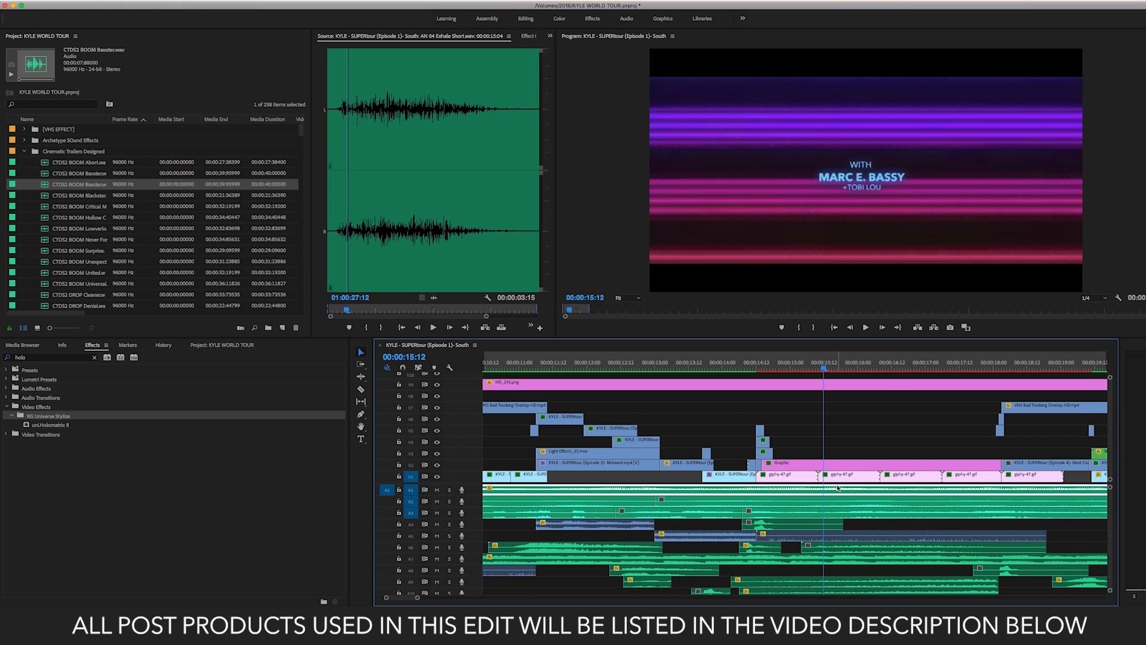
{"action": "scroll", "coordinate": [836, 493], "scroll_direction": "down", "scroll_amount": 5}
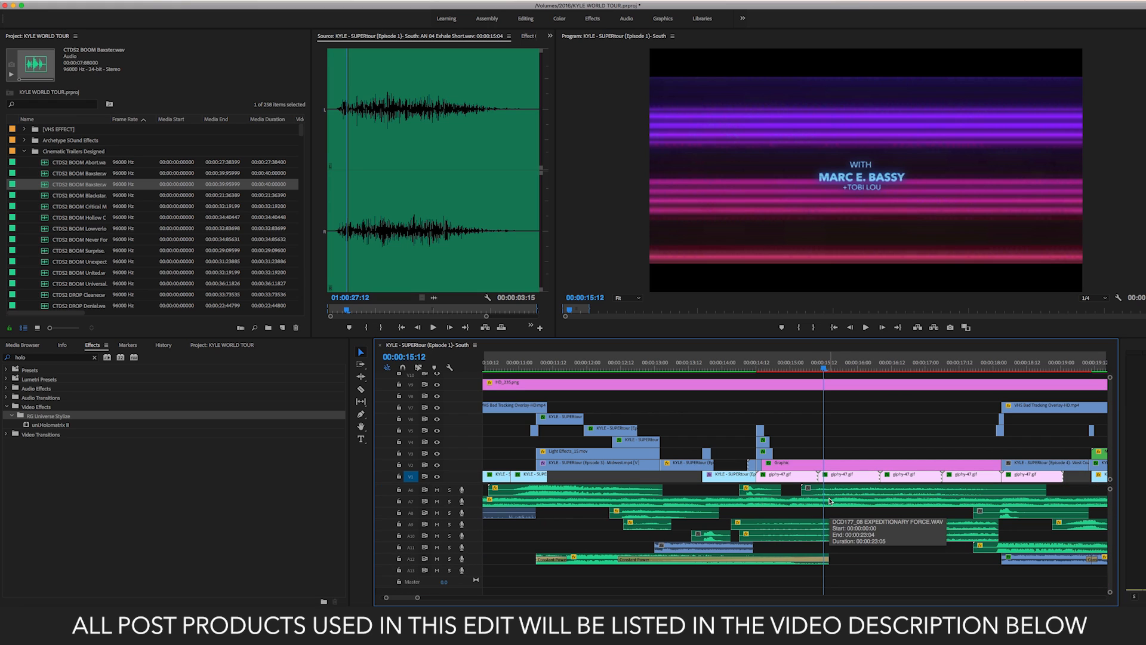
{"action": "double_click", "coordinate": [852, 511]}
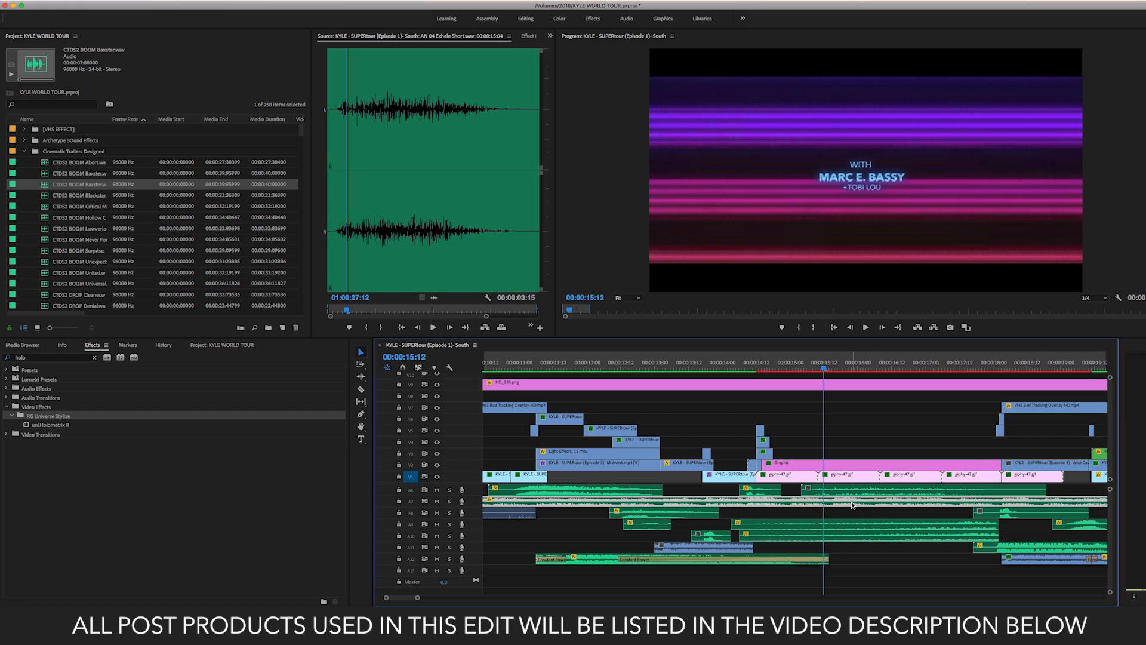
{"action": "key", "text": "space"}
{"action": "key", "text": "space"}
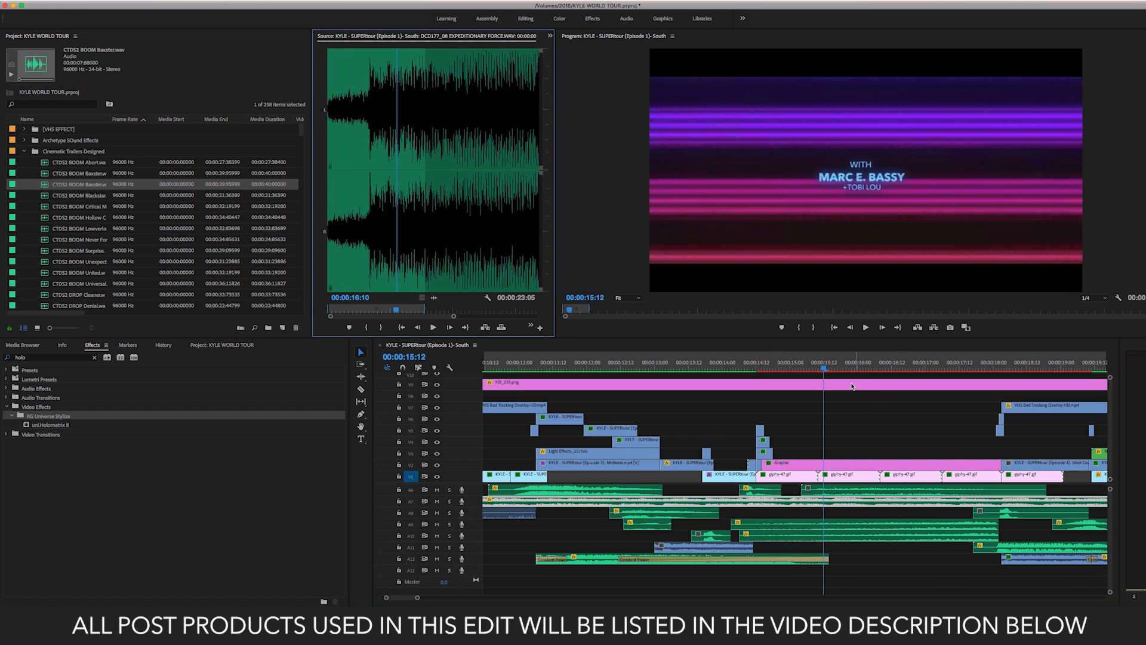
- Play the sequence from the title section into the crowd shot, then scrub the transition from 00:00:18:00 to 00:00:18:02
{"action": "left_click", "coordinate": [827, 371]}
{"action": "key", "text": "space"}
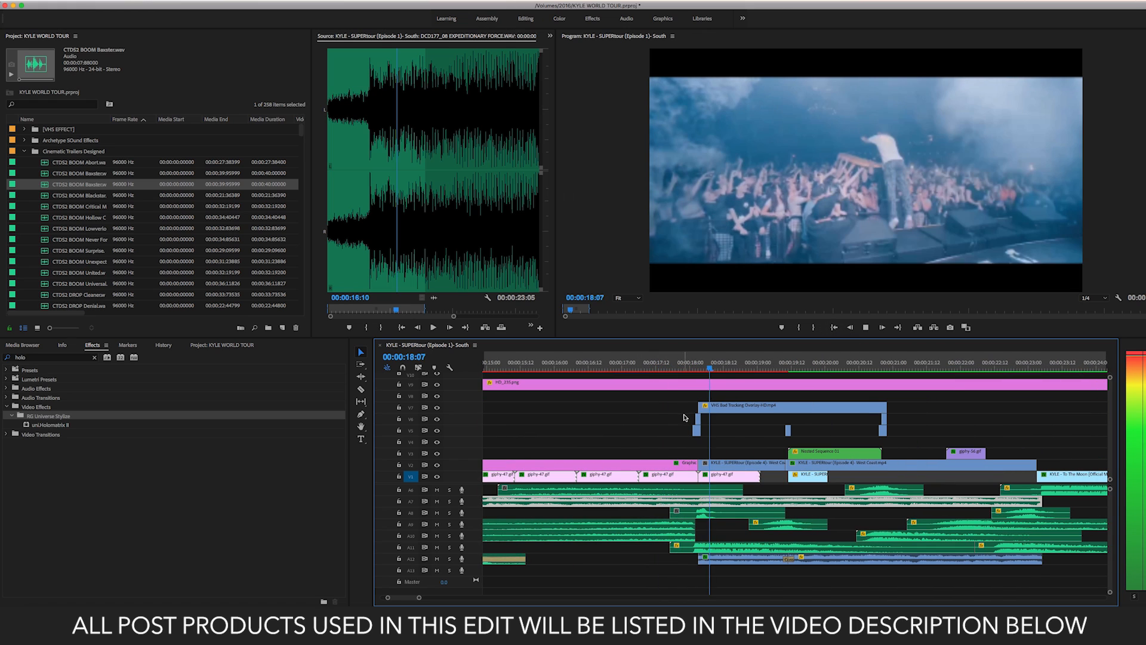
{"action": "key", "text": "space"}
{"action": "left_click", "coordinate": [690, 366]}
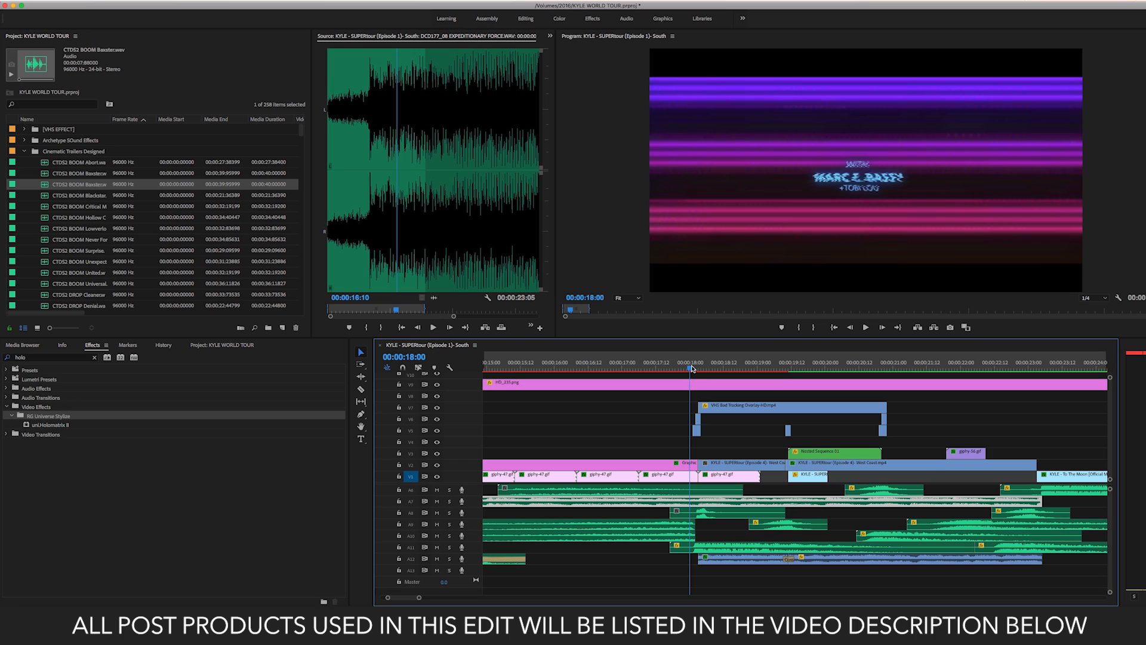
{"action": "left_click_drag", "start_coordinate": [692, 369], "coordinate": [697, 368]}
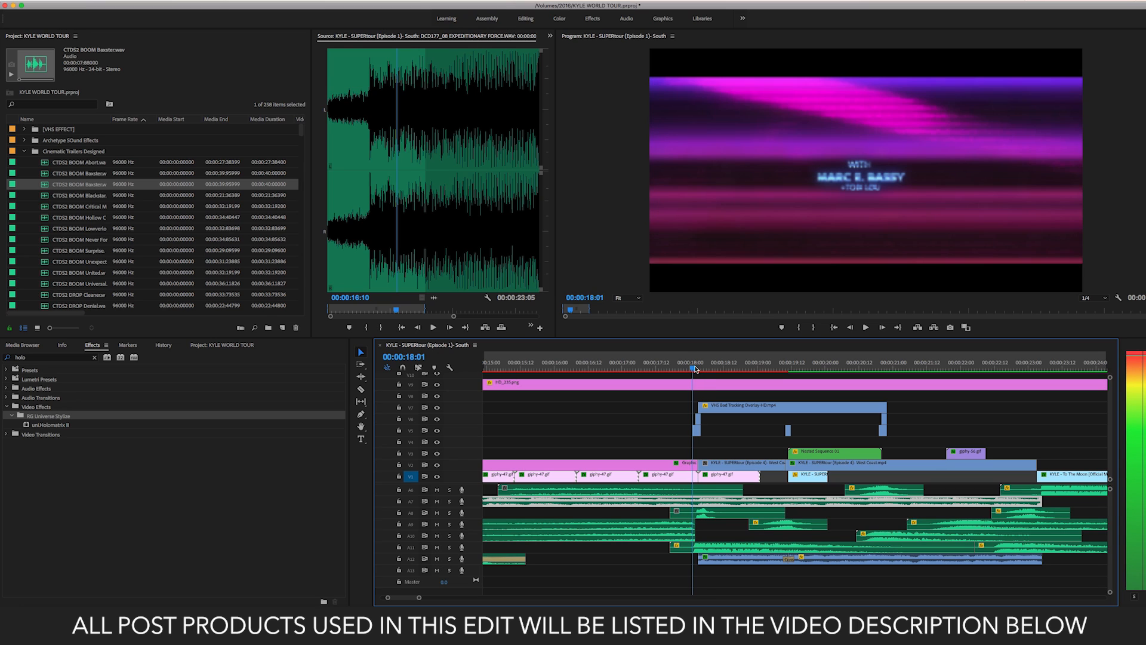
- Preview the source footage of the VHS Analog Flares_12.mov clip at 00:00:18:02 and keep it selected in the sequence
{"action": "left_click", "coordinate": [697, 430]}
{"action": "double_click", "coordinate": [696, 429]}
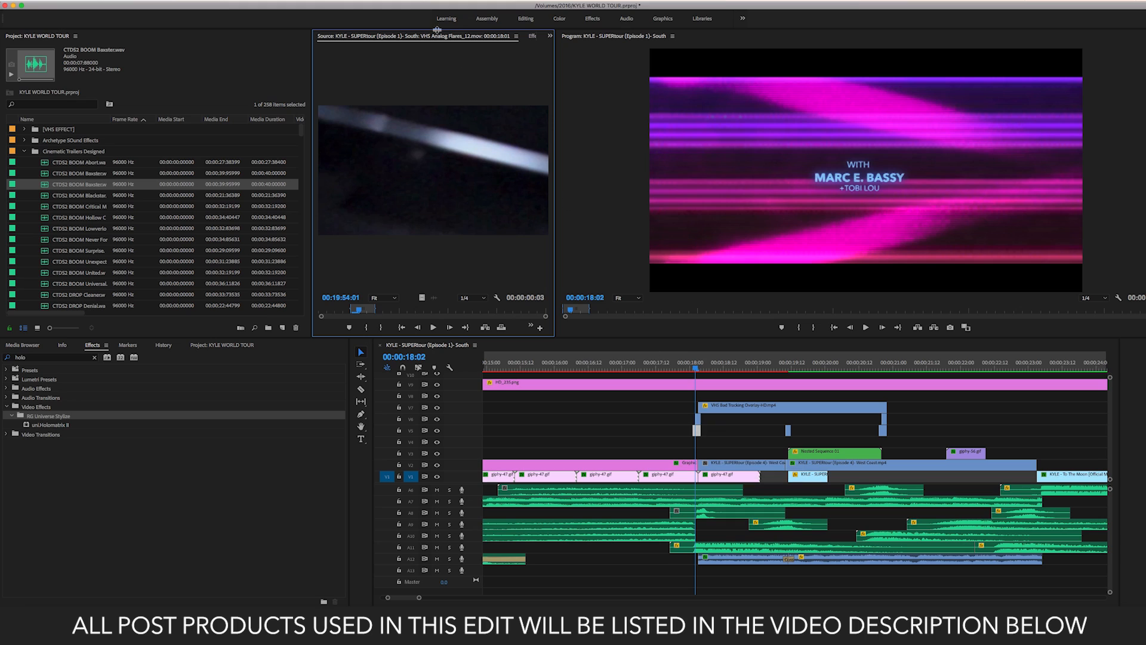
{"action": "left_click", "coordinate": [697, 431]}
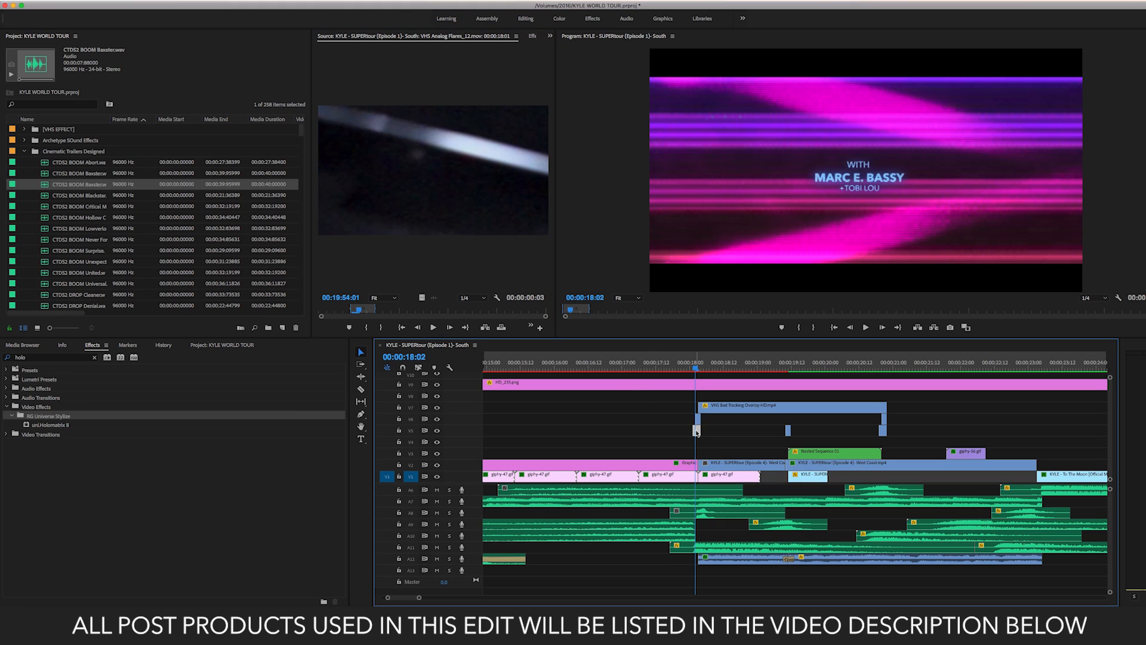
{"action": "left_click_drag", "start_coordinate": [386, 596], "coordinate": [412, 596]}
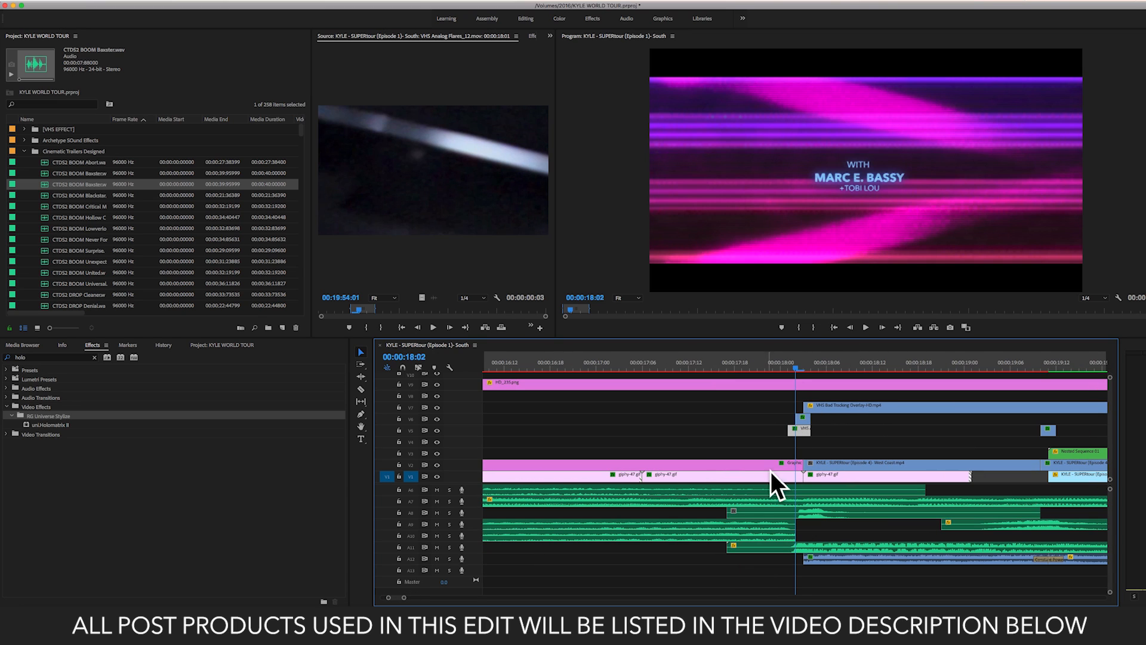
- Search the effects for "flip" and select the Vertical Flip video effect
{"action": "left_click", "coordinate": [24, 357]}
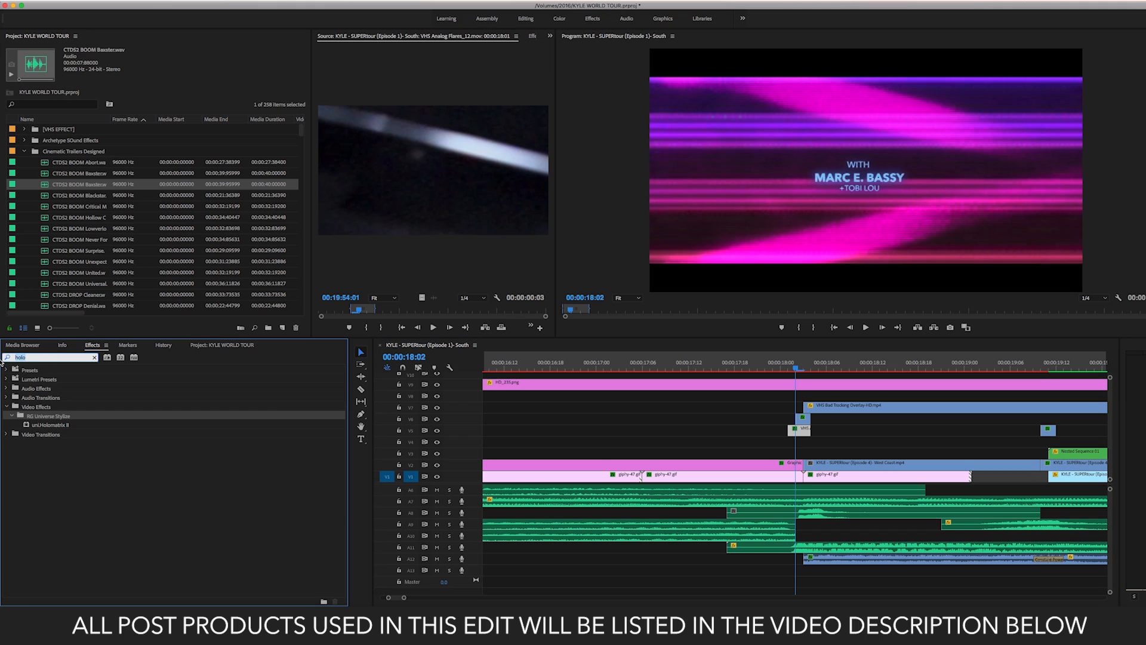
{"action": "type", "text": "flip"}
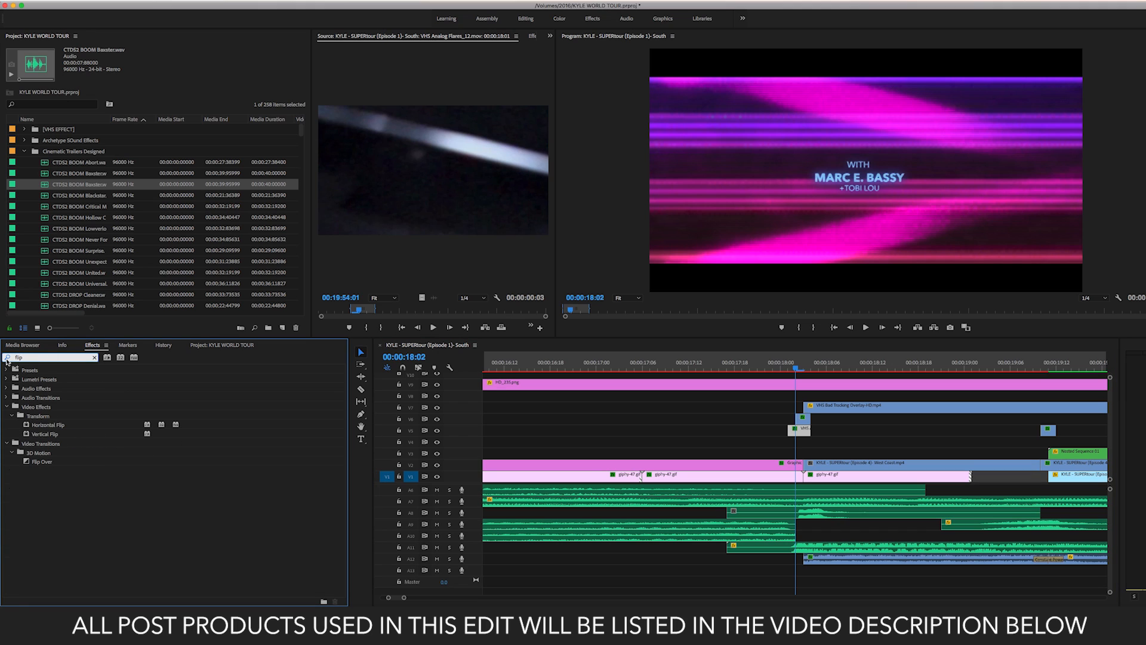
{"action": "left_click", "coordinate": [43, 436]}
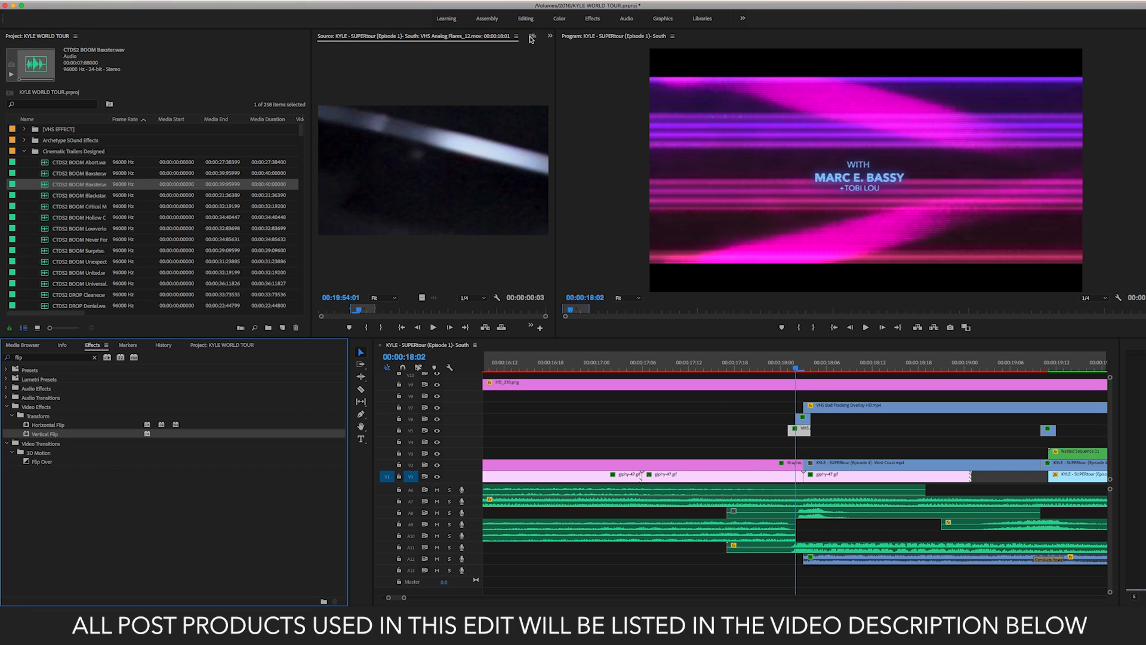
- Set Map White To to bright green in the Tint effect of VHS Analog Flares_12.mov and save the project
{"action": "left_click", "coordinate": [530, 37]}
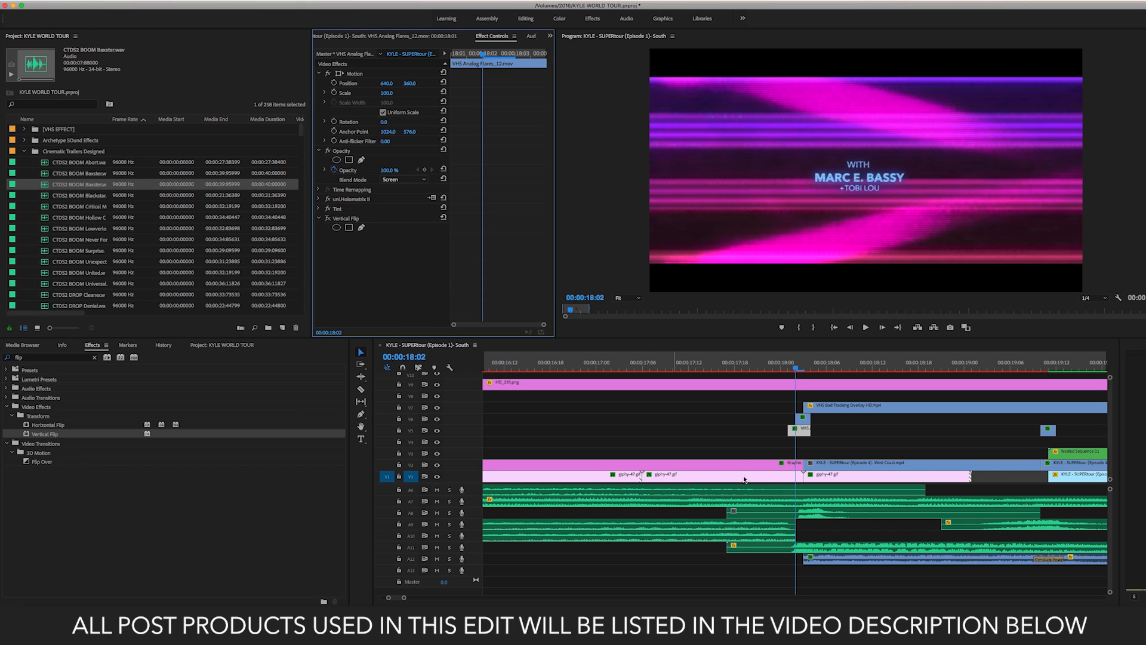
{"action": "left_click", "coordinate": [319, 209]}
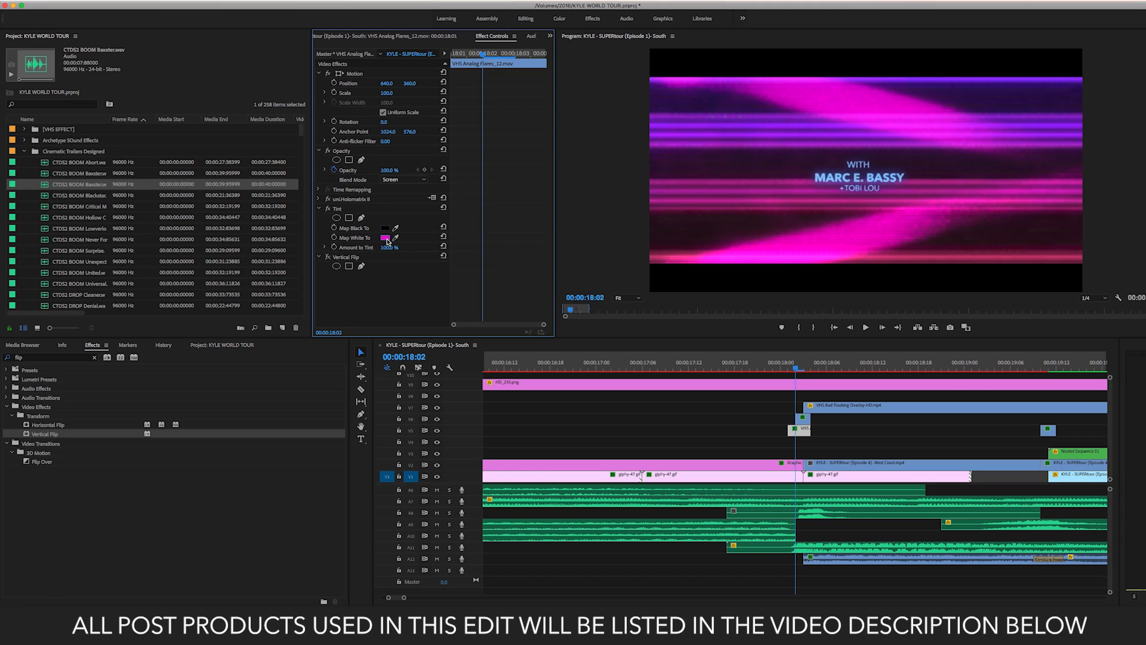
{"action": "left_click", "coordinate": [385, 238]}
{"action": "left_click", "coordinate": [609, 188]}
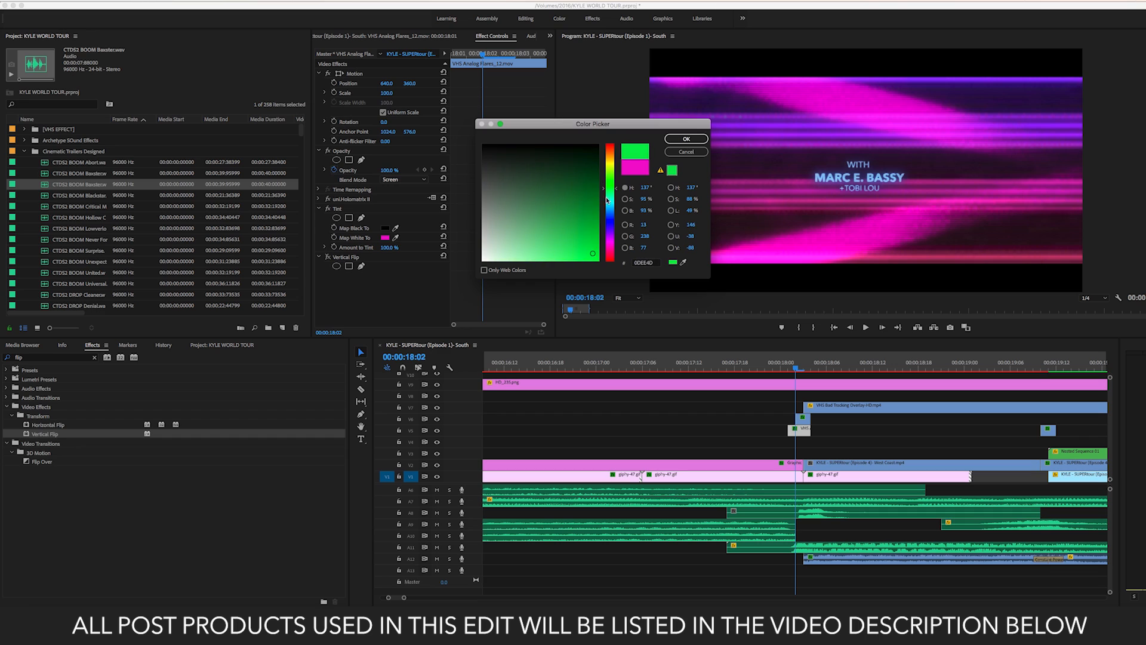
{"action": "left_click", "coordinate": [687, 139]}
{"action": "key", "text": "super+s"}
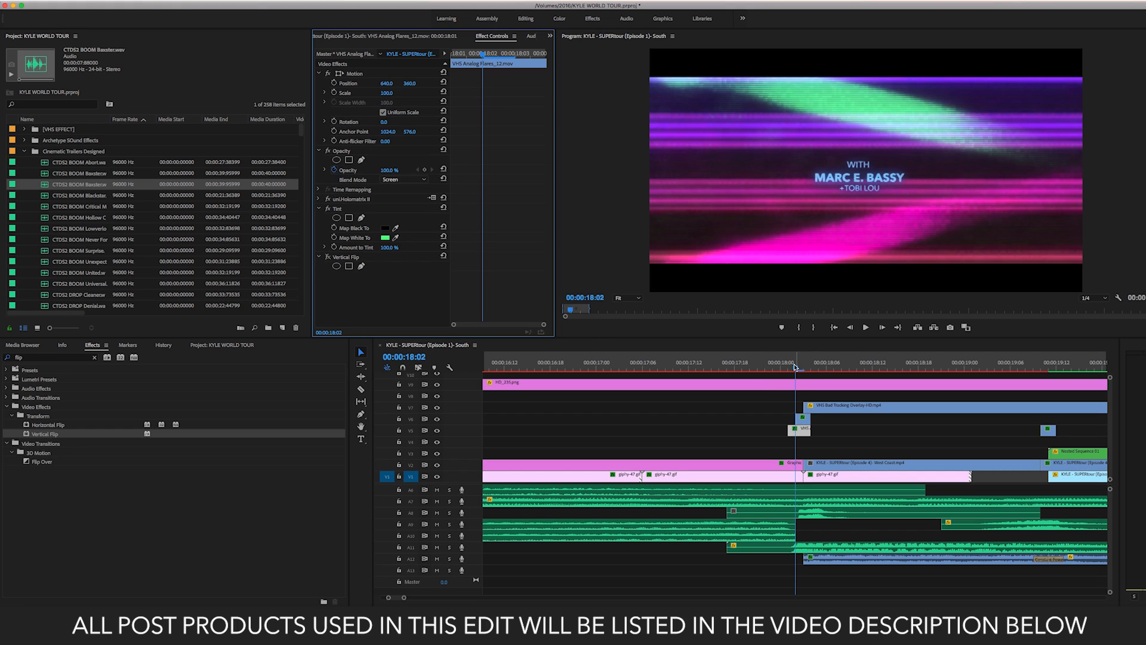
- Play the flare transition from 00:00:17:22 into the crowd shot, pausing at 00:00:18:13
{"action": "left_click_drag", "start_coordinate": [796, 367], "coordinate": [787, 369]}
{"action": "key", "text": "space"}
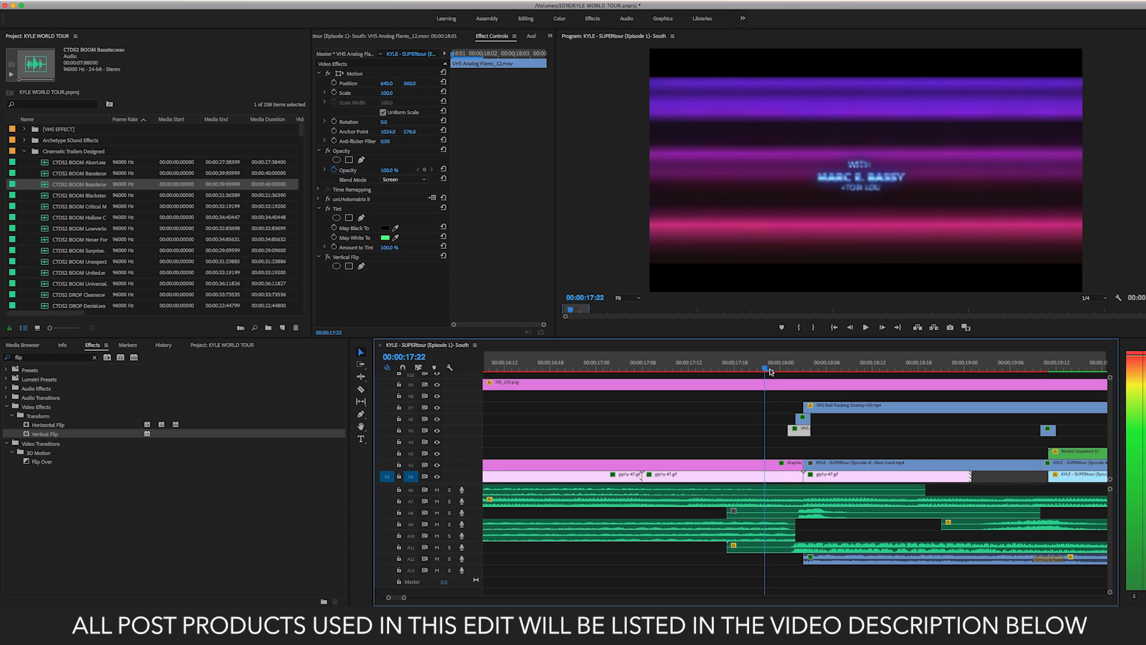
{"action": "key", "text": "space"}
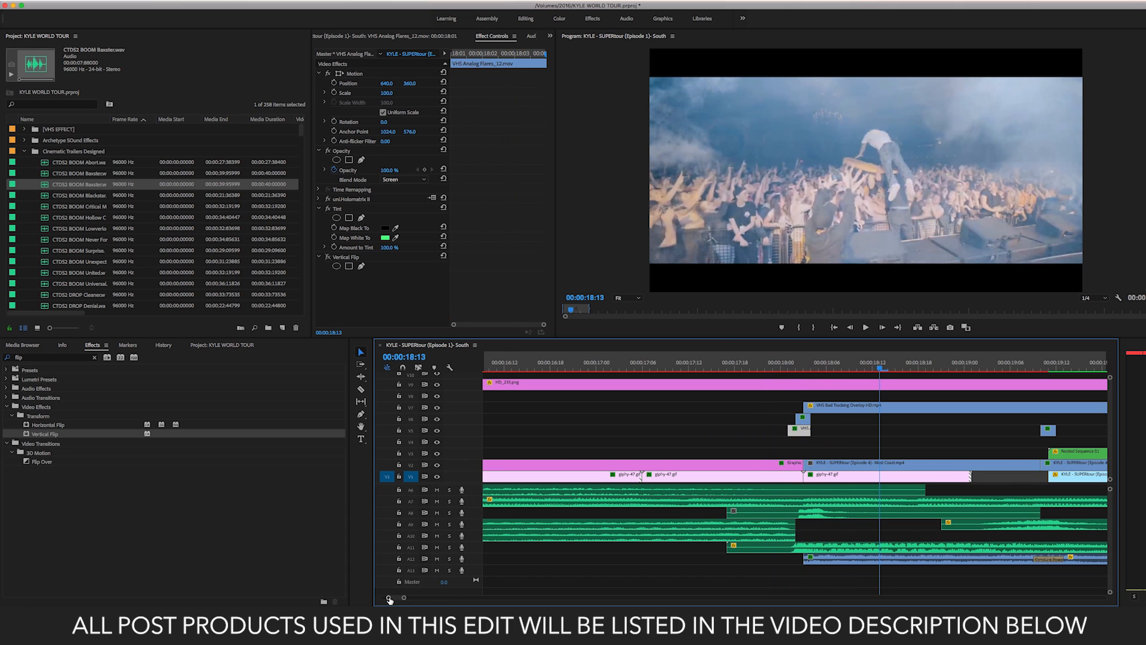
- Return the playhead to 00:00:18:02 and reopen the source footage of VHS Analog Flares_12.mov
{"action": "left_click_drag", "start_coordinate": [388, 598], "coordinate": [372, 600]}
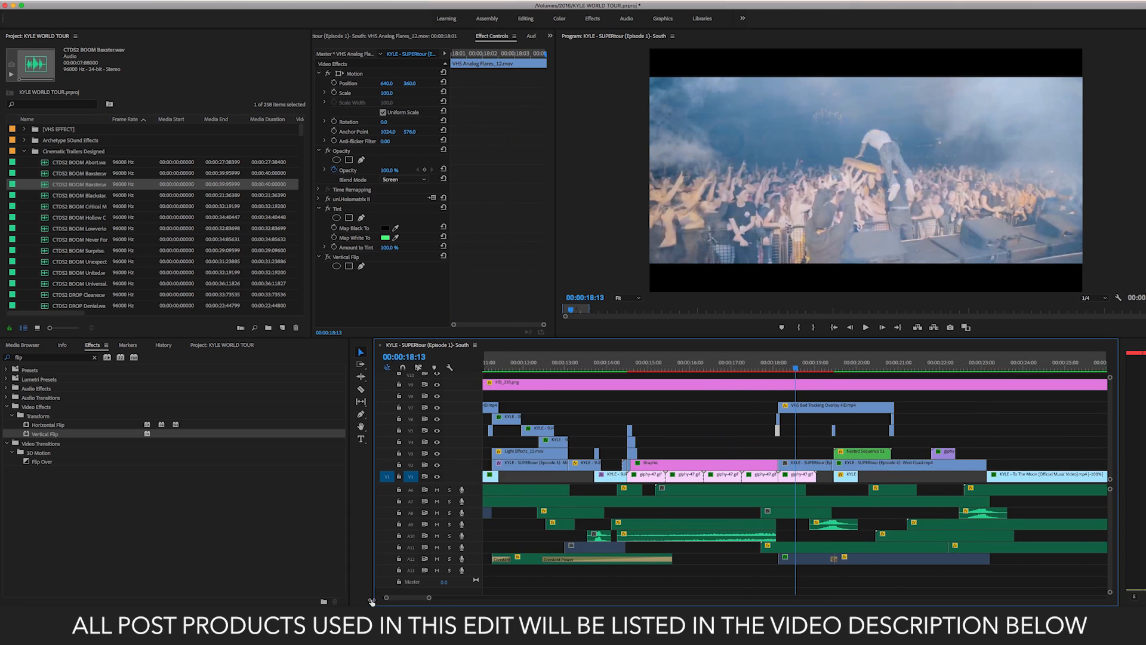
{"action": "left_click", "coordinate": [826, 369]}
{"action": "left_click_drag", "start_coordinate": [828, 370], "coordinate": [776, 373]}
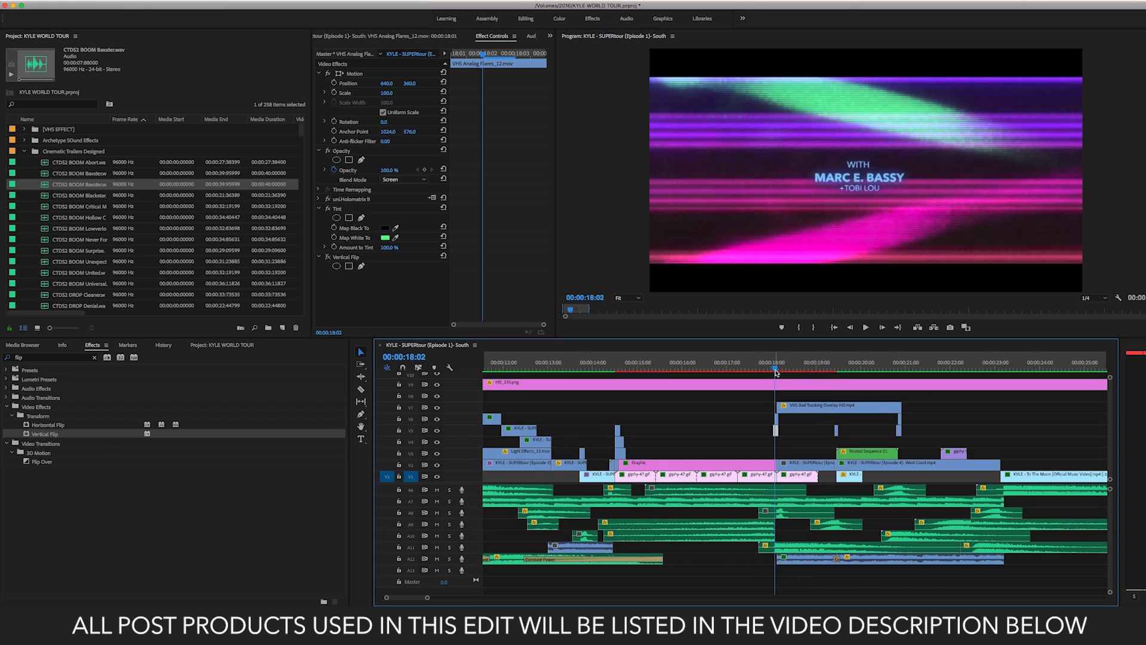
{"action": "double_click", "coordinate": [776, 431]}
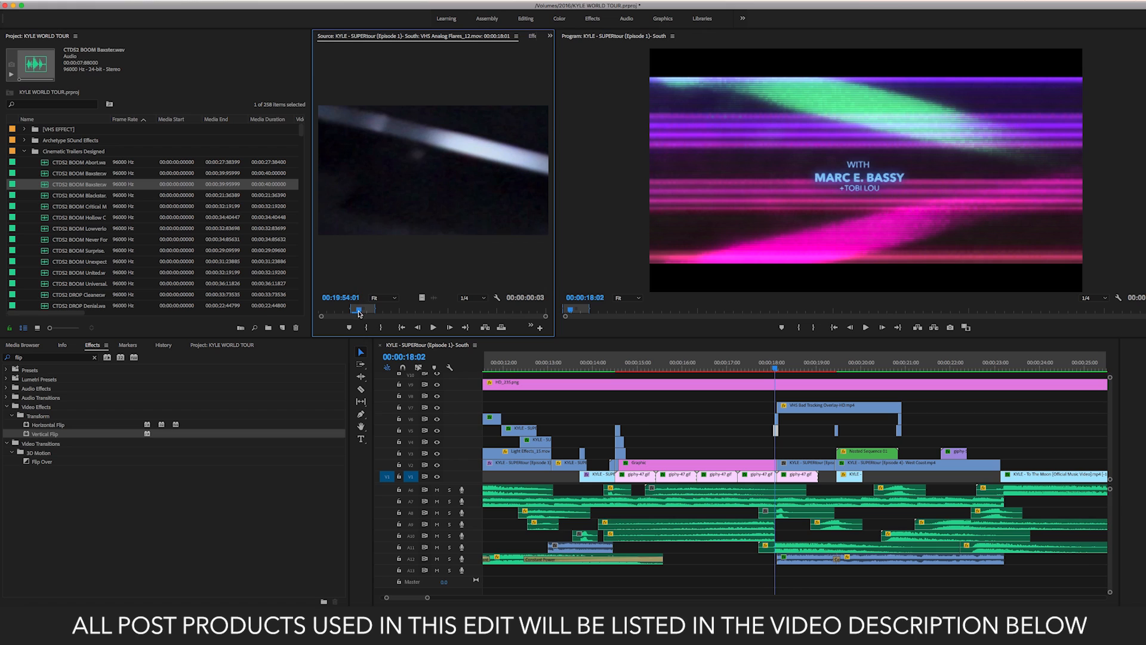
- Scrub and play the source footage of VHS Analog Flares_12.mov, returning it to 00:19:54:00
{"action": "left_click", "coordinate": [442, 312]}
{"action": "left_click_drag", "start_coordinate": [441, 313], "coordinate": [350, 314]}
{"action": "key", "text": "space"}
{"action": "key", "text": "space"}
{"action": "key", "text": "space"}
{"action": "key", "text": "space"}
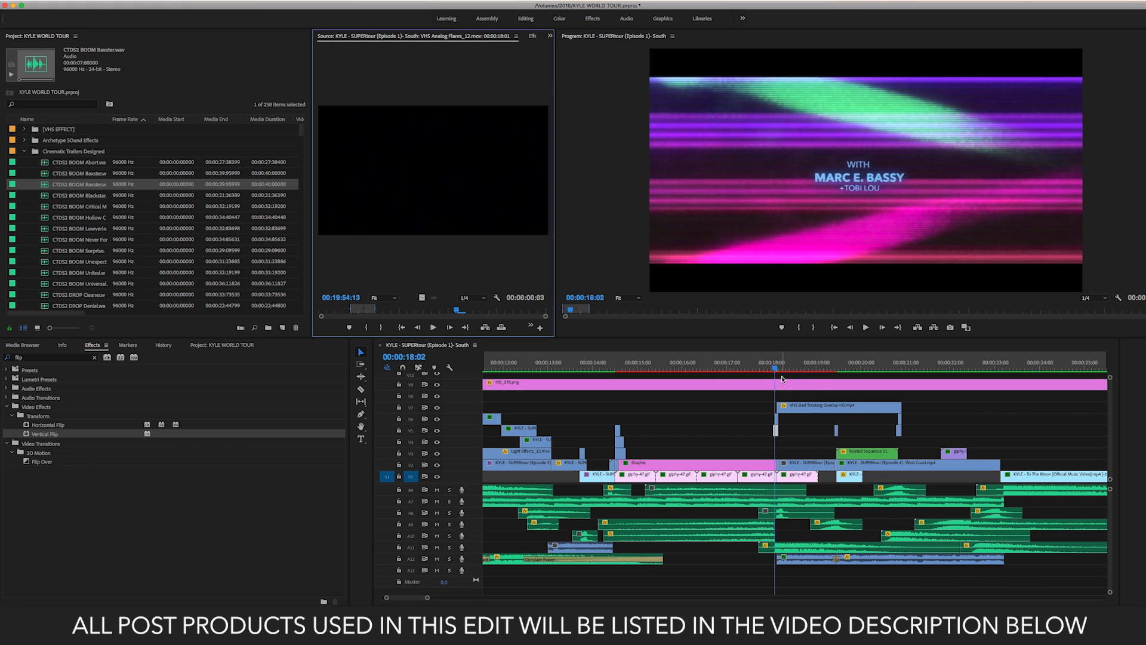
{"action": "left_click_drag", "start_coordinate": [456, 310], "coordinate": [352, 311]}
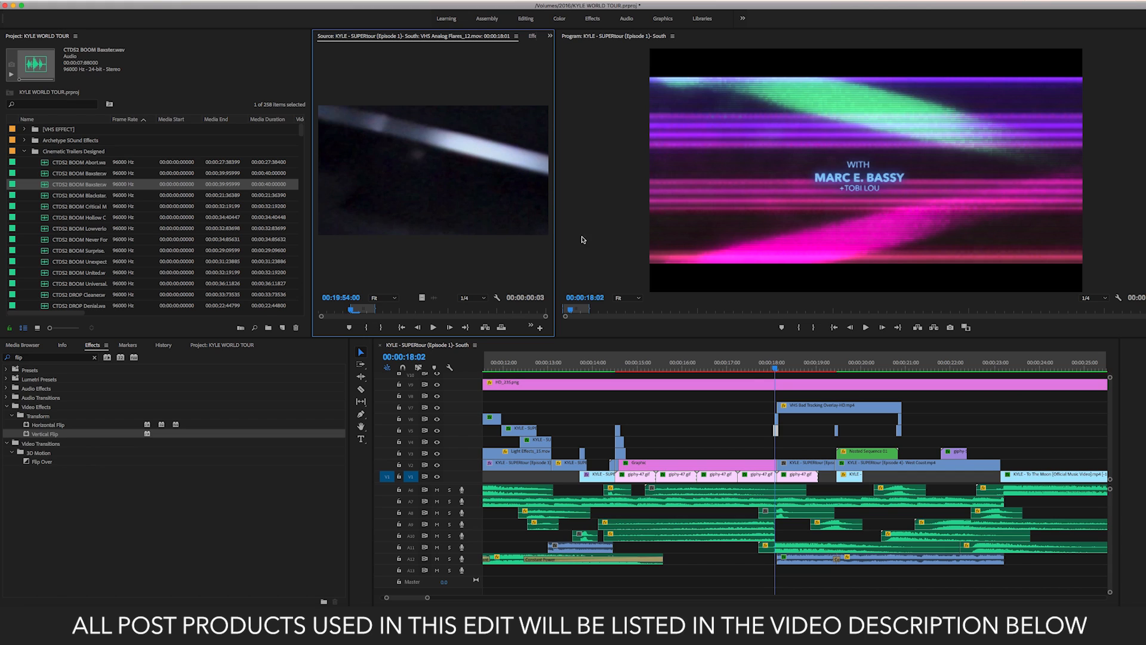
- Play the sequence from the flare at 00:00:18:02 through the crowd shot, pausing at 00:00:20:08
{"action": "left_click", "coordinate": [776, 368]}
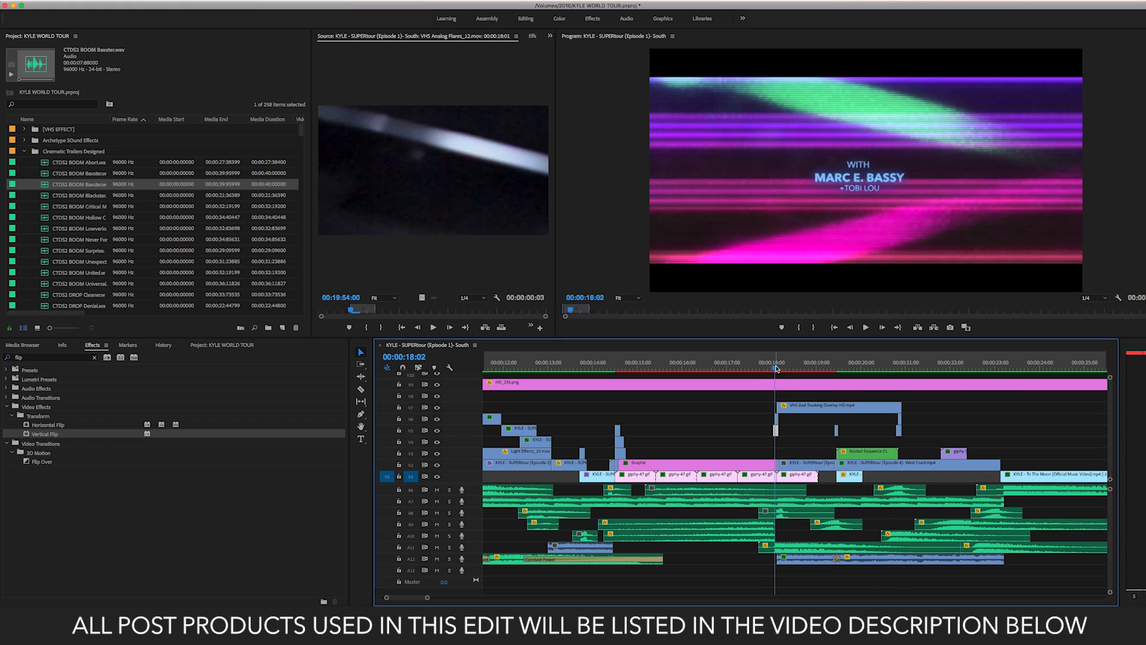
{"action": "scroll", "coordinate": [776, 369], "scroll_direction": "up", "scroll_amount": 1}
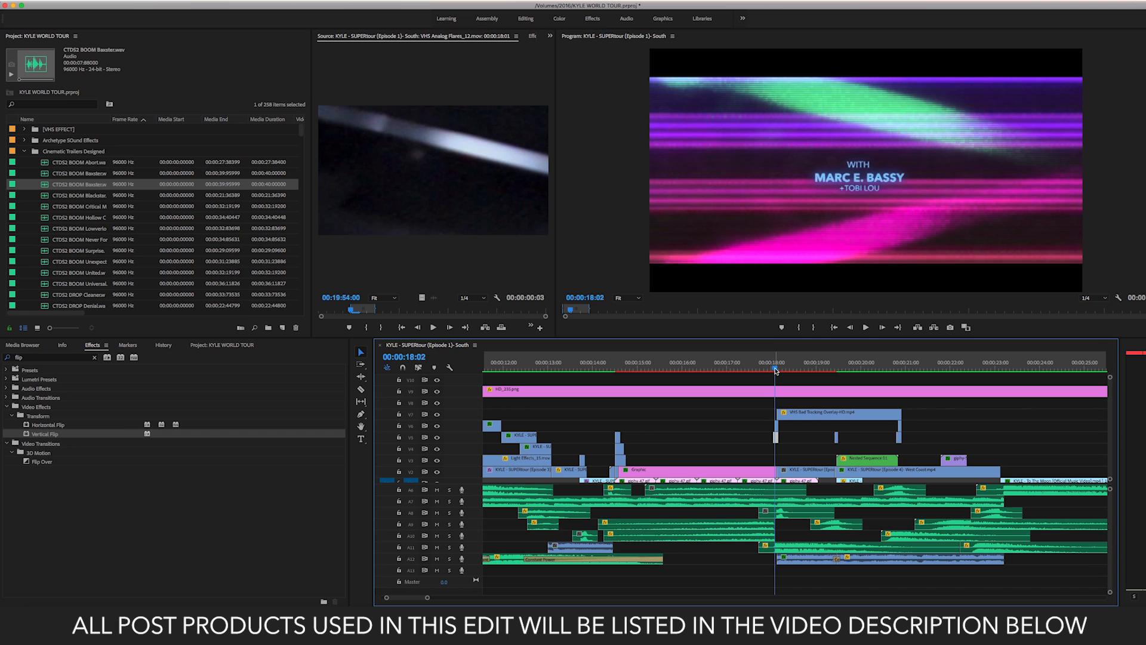
{"action": "key", "text": "space"}
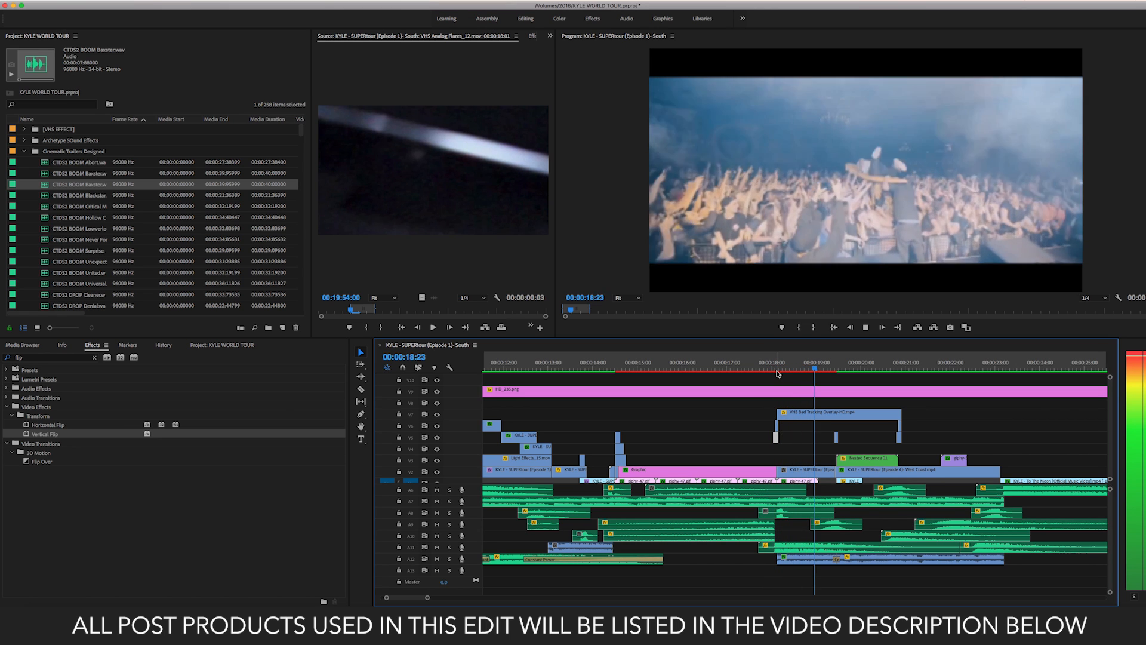
{"action": "key", "text": "space"}
{"action": "scroll", "coordinate": [884, 449], "scroll_direction": "down", "scroll_amount": 3}
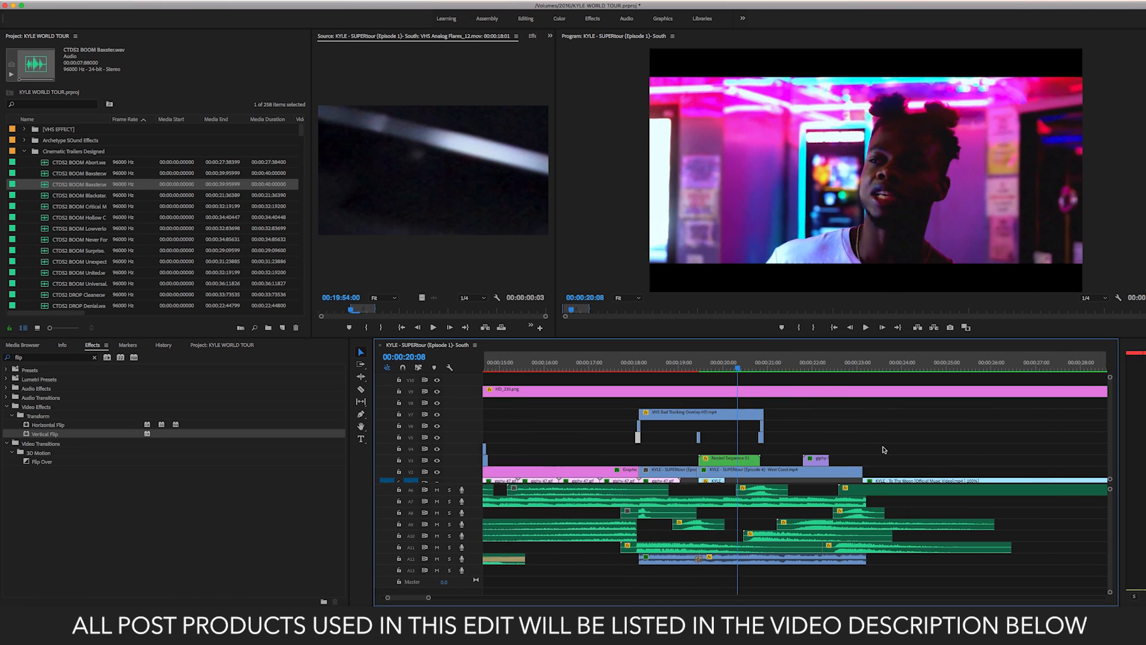
- Play up to the pink flare transition and park the playhead on it at 00:00:20:20
{"action": "scroll", "coordinate": [847, 442], "scroll_direction": "down", "scroll_amount": 2}
{"action": "left_click", "coordinate": [796, 431]}
{"action": "key", "text": "space"}
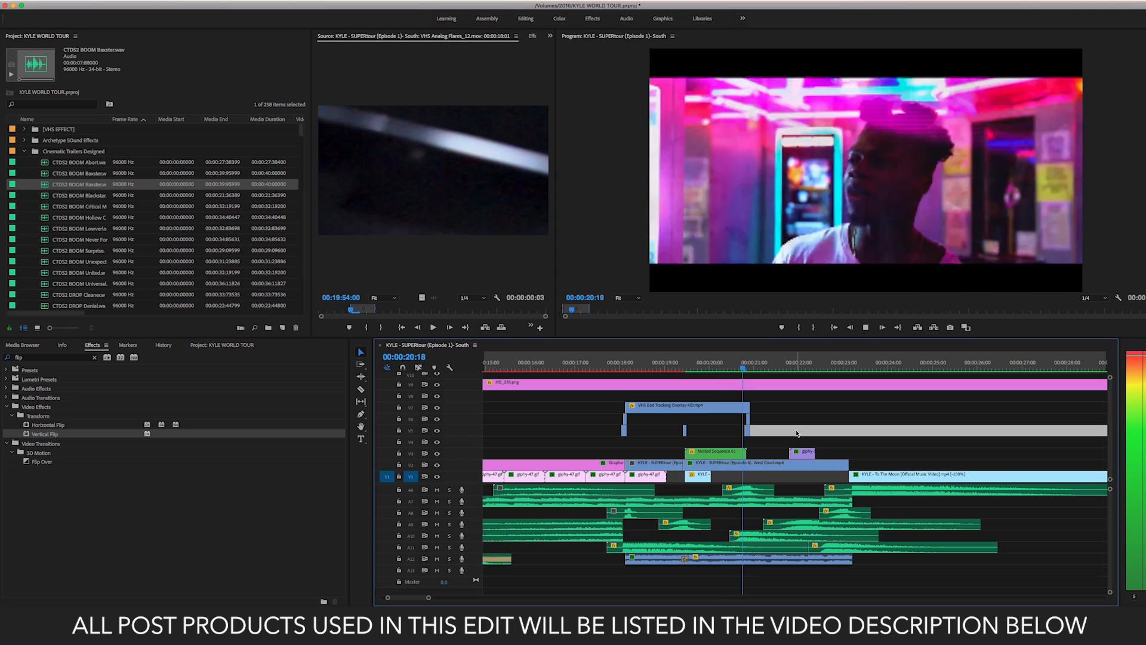
{"action": "key", "text": "space"}
{"action": "left_click", "coordinate": [749, 365]}
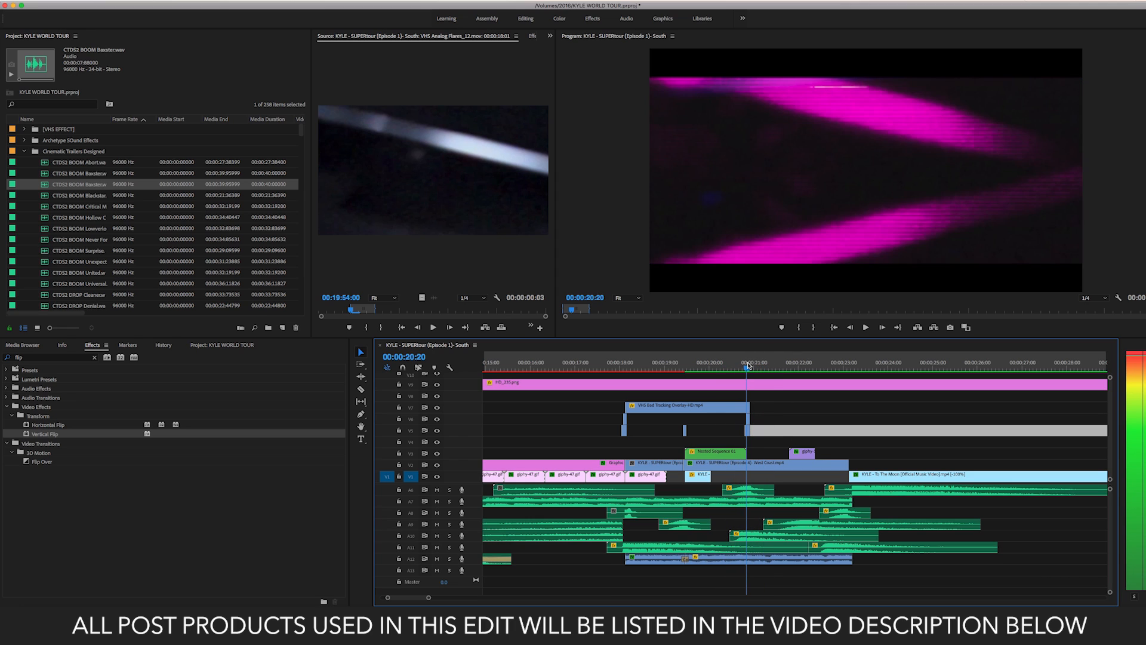
- Select the flare clips near 00:00:18:00 and play the pink flare transition from 00:00:20:14, pausing at 00:00:21:17
{"action": "left_click_drag", "start_coordinate": [609, 419], "coordinate": [632, 436]}
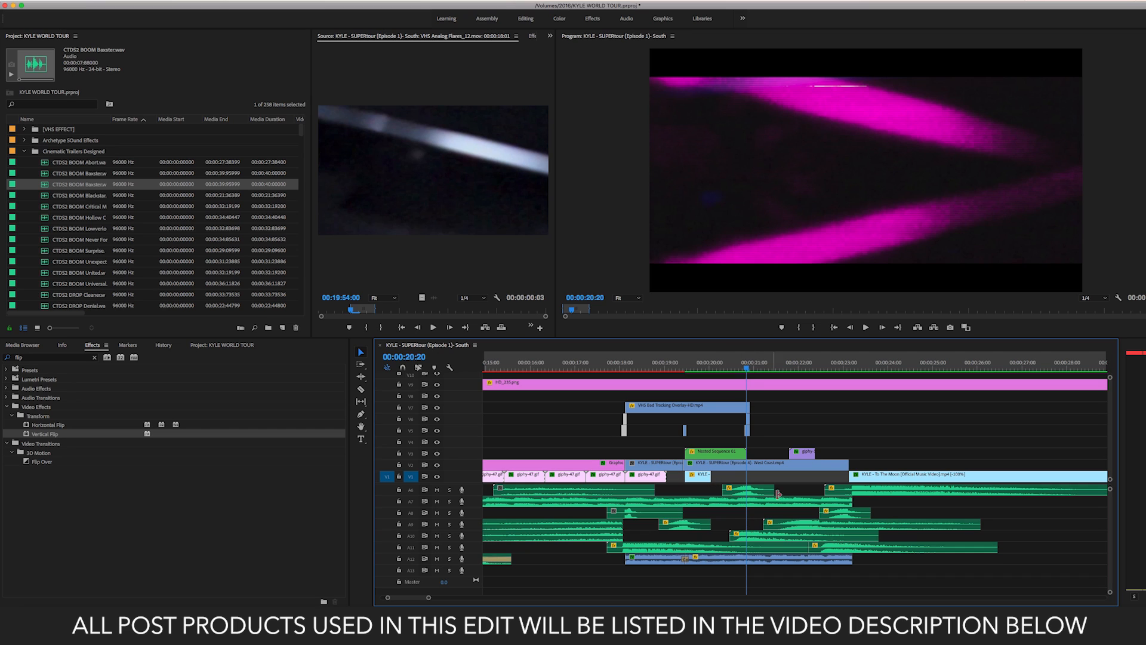
{"action": "left_click", "coordinate": [736, 369]}
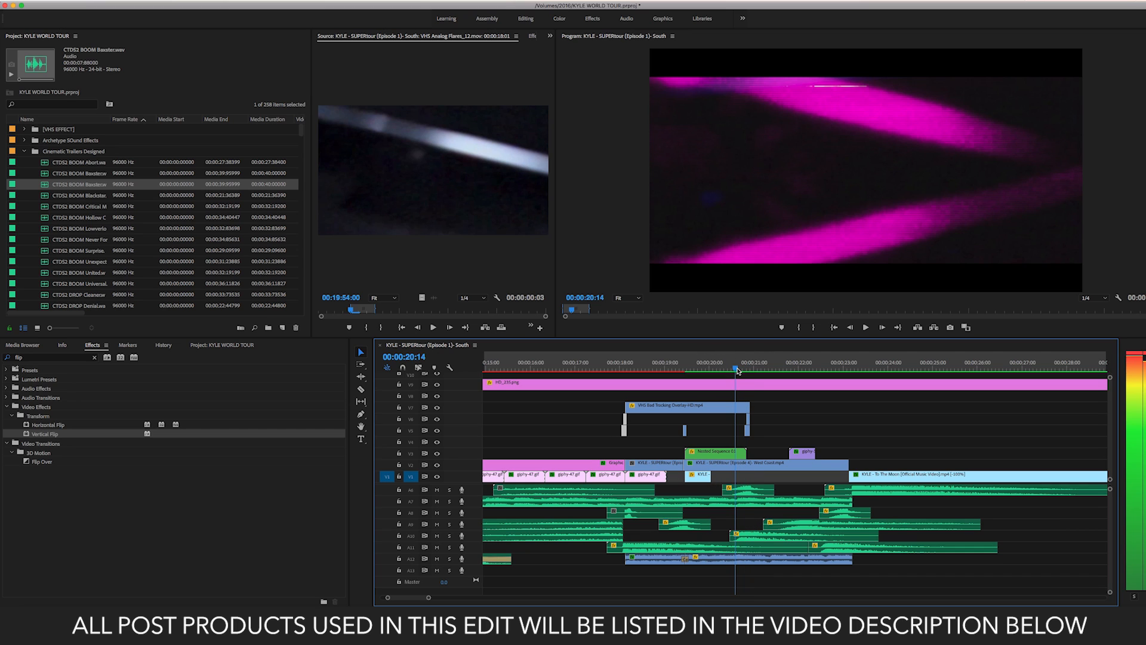
{"action": "key", "text": "space"}
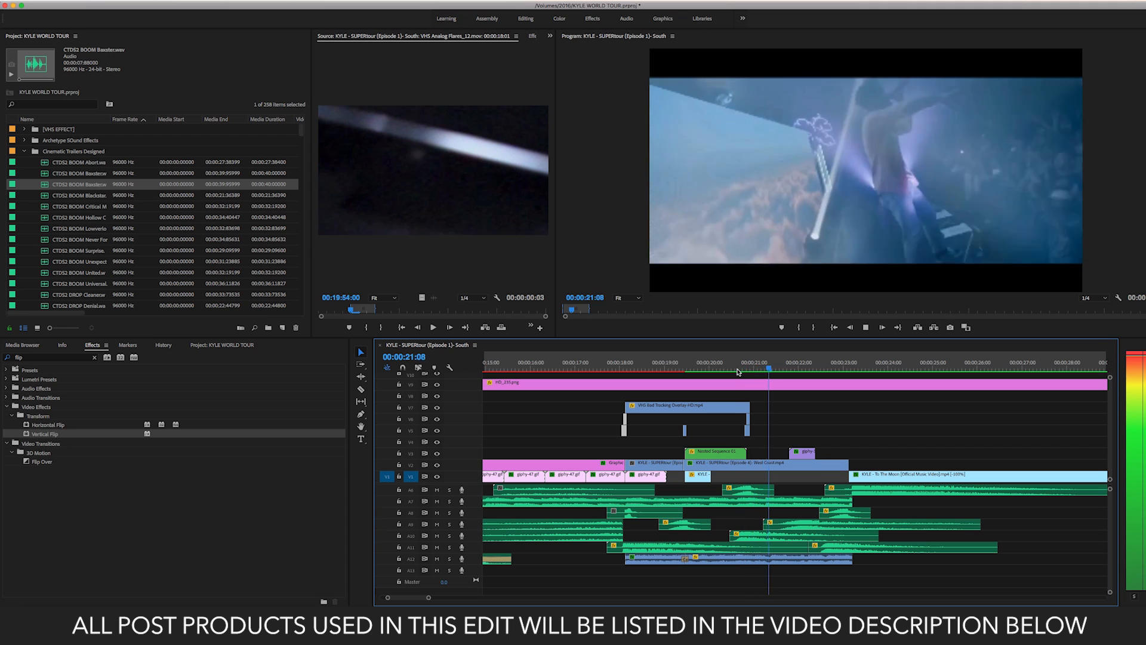
{"action": "scroll", "coordinate": [828, 429], "scroll_direction": "right", "scroll_amount": 3}
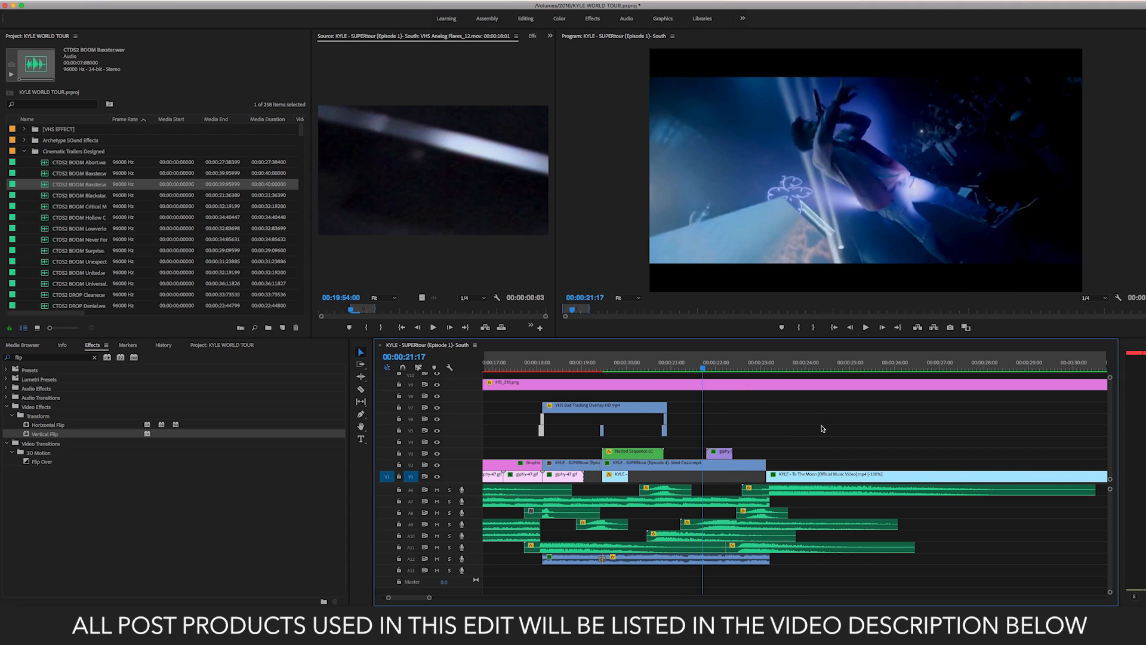
- Park the playhead at 00:00:21:21, at the start of the giphy overlay clip
{"action": "left_click", "coordinate": [713, 370]}
{"action": "key", "text": "super+Tab"}
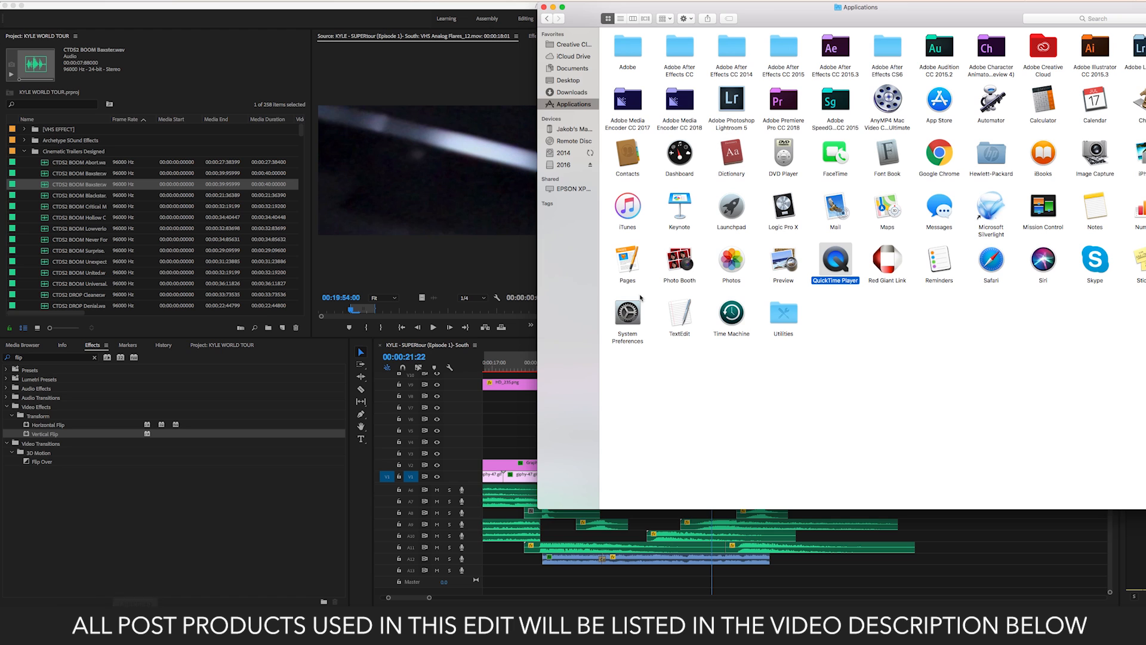
{"action": "key", "text": "super+Tab"}
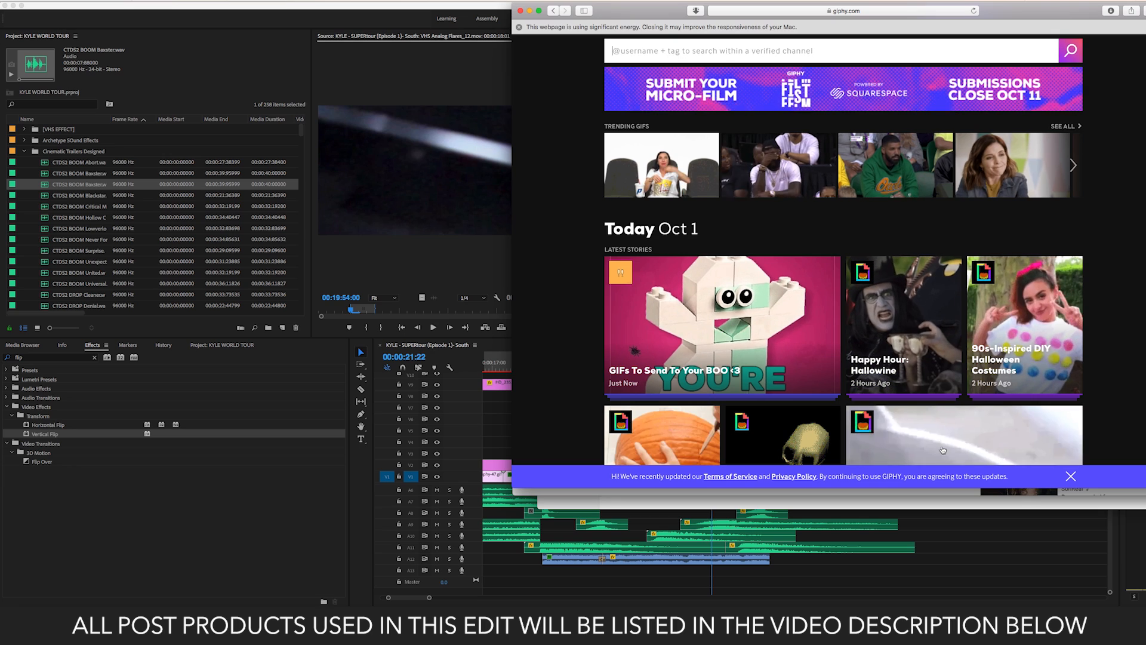
{"action": "left_click", "coordinate": [952, 564]}
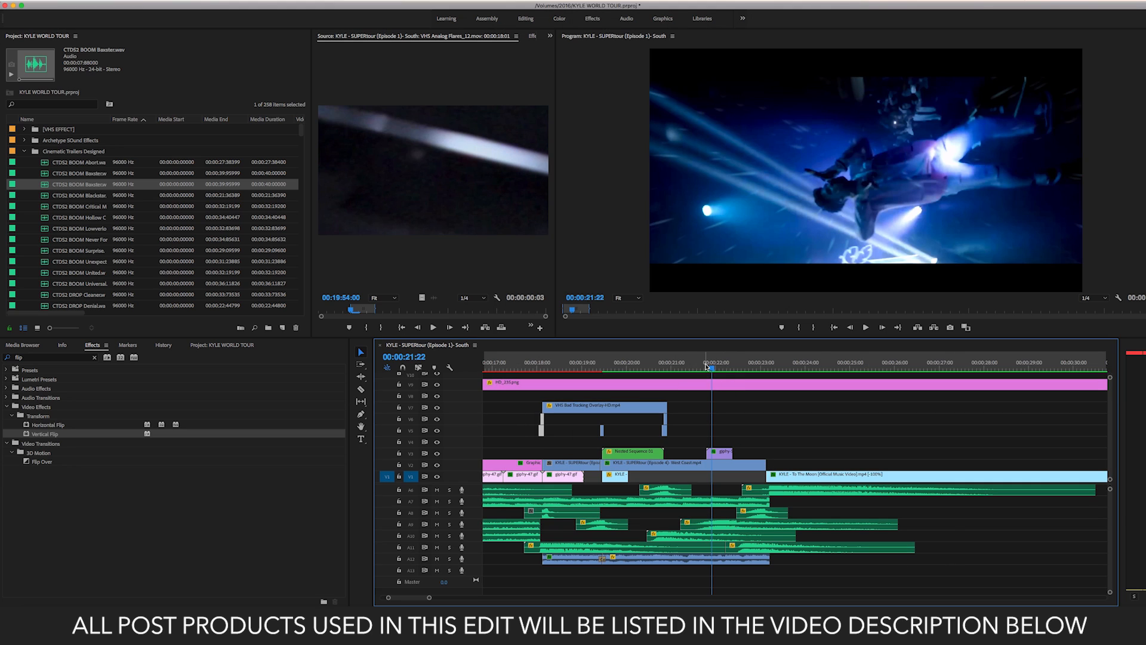
{"action": "key", "text": "Left"}
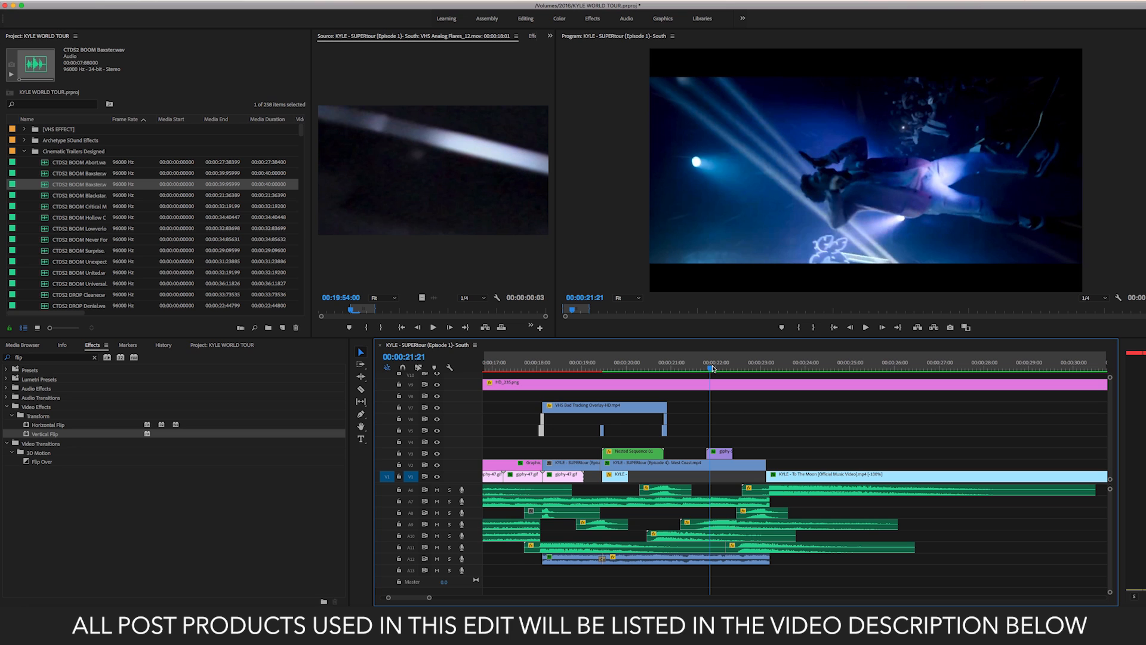
- Switch to GIPHY in the web browser and search for "shooting stars"
{"action": "key", "text": "super+Tab"}
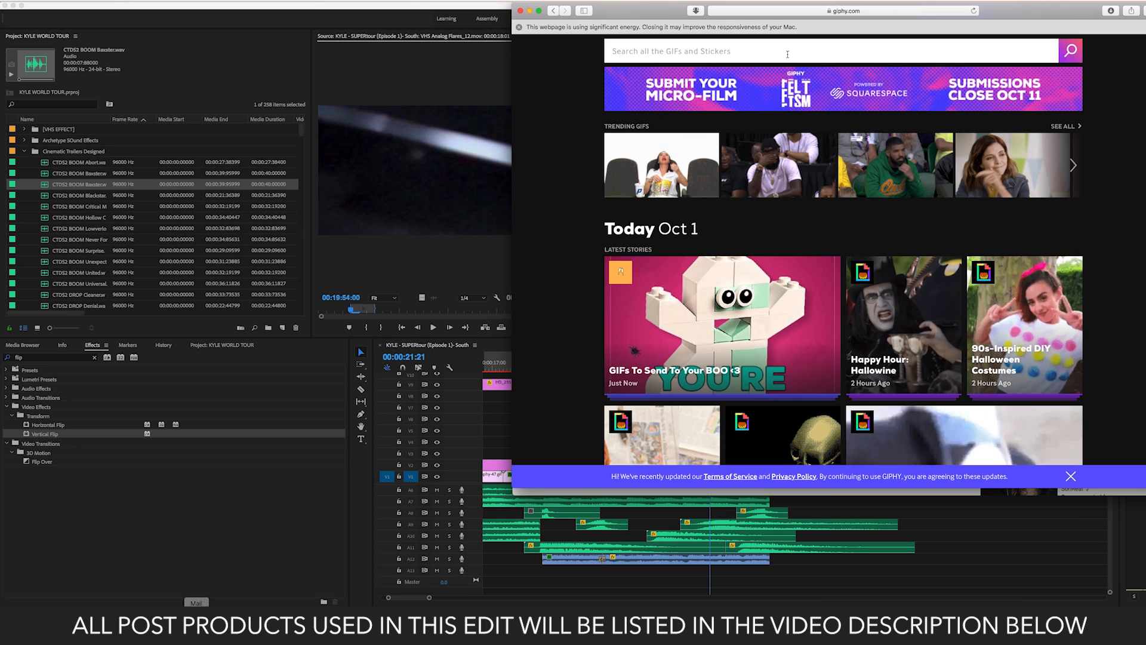
{"action": "left_click", "coordinate": [747, 53]}
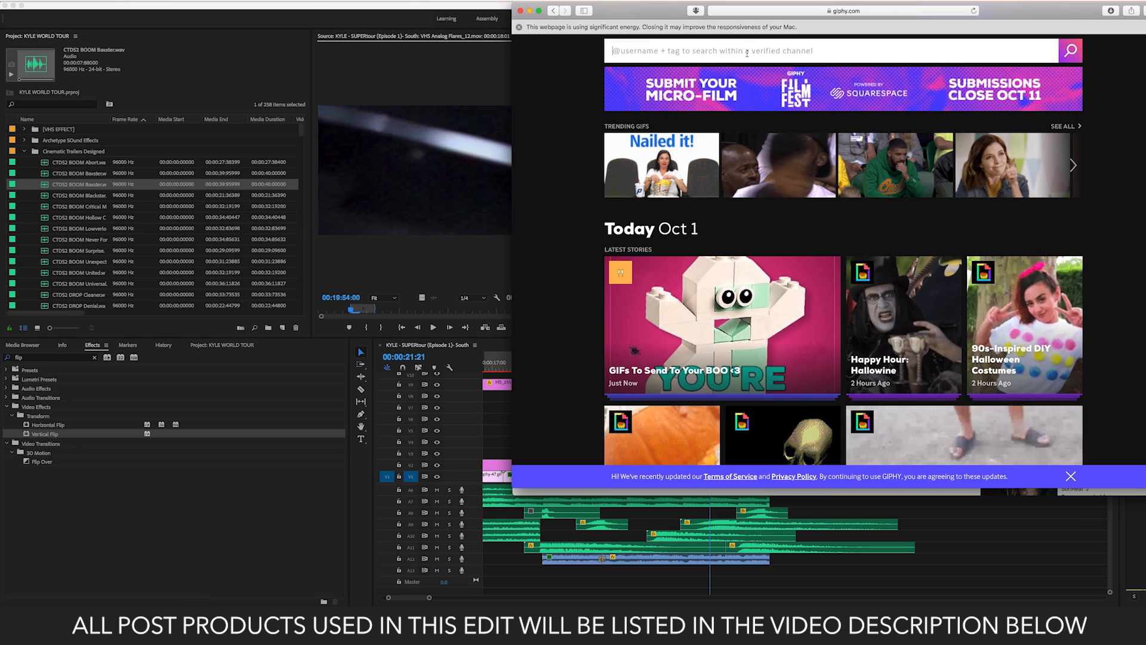
{"action": "type", "text": "shooting stars"}
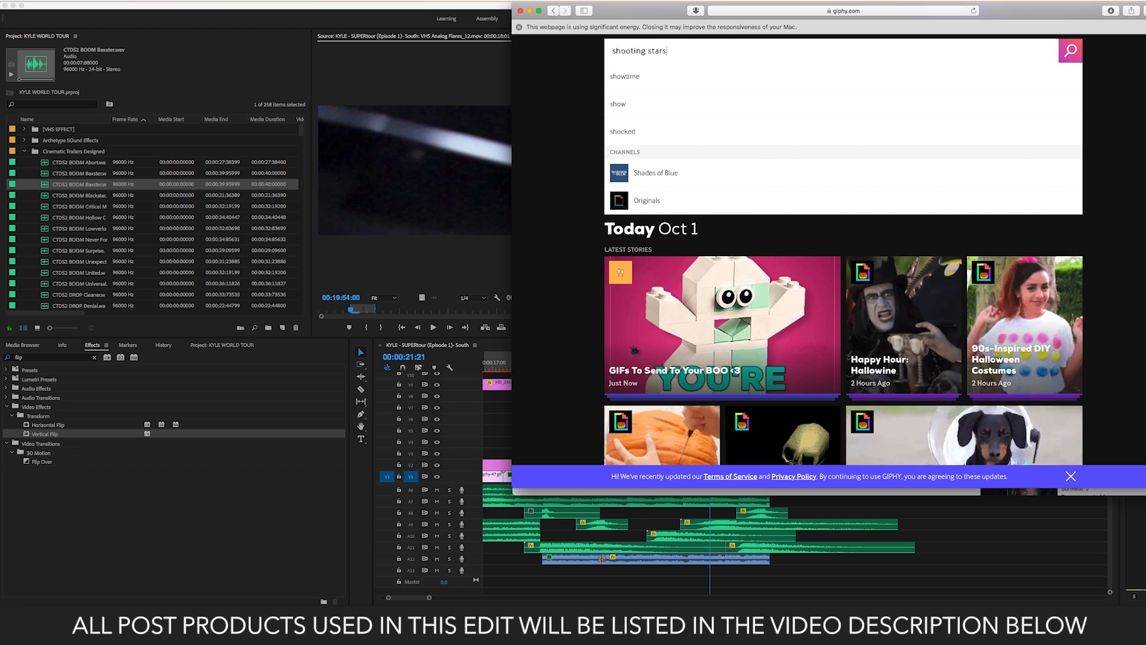
{"action": "key", "text": "Return"}
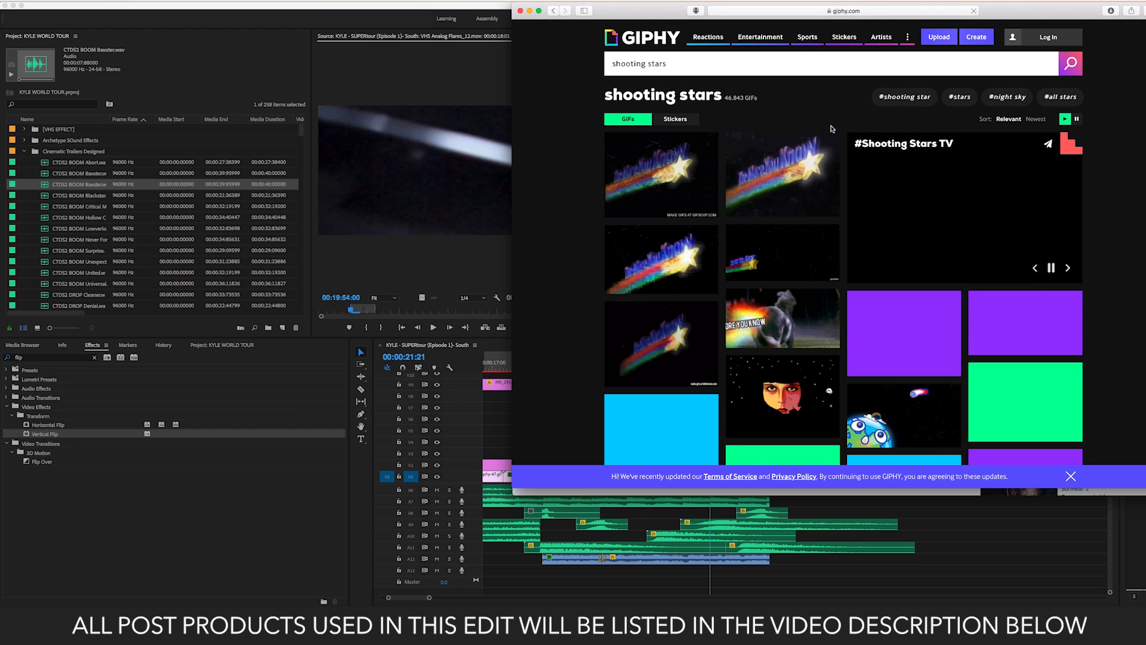
{"action": "scroll", "coordinate": [776, 179], "scroll_direction": "down", "scroll_amount": 3}
{"action": "scroll", "coordinate": [712, 206], "scroll_direction": "up", "scroll_amount": 3}
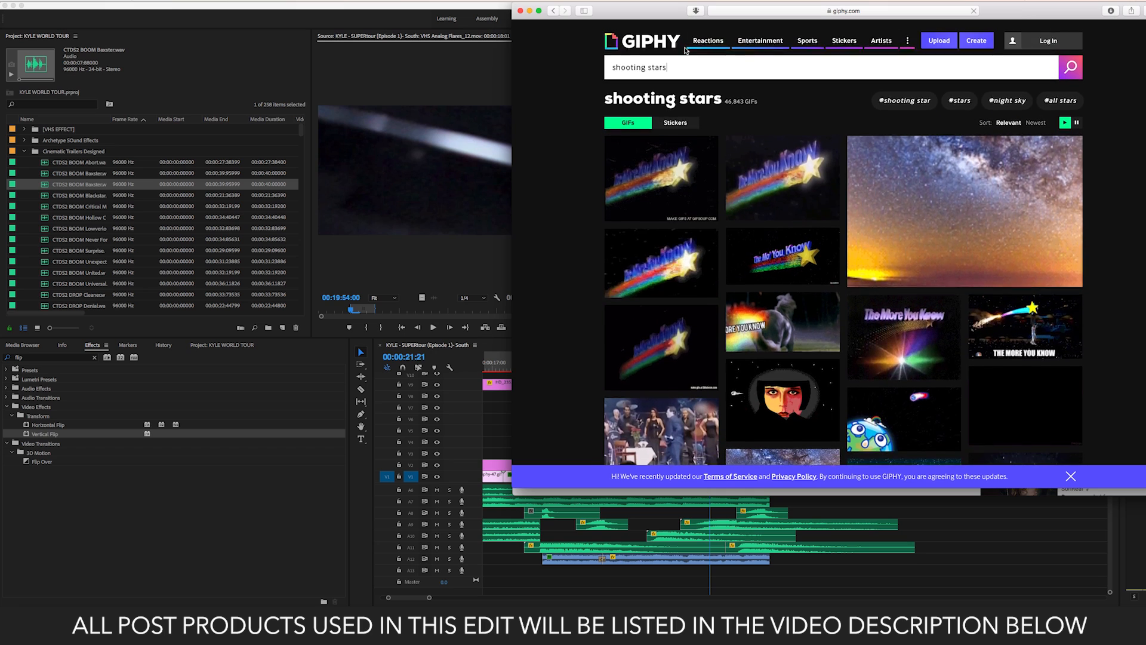
- Search GIPHY for "galaxy" and browse through the resulting GIFs
{"action": "type", "text": "galaxy"}
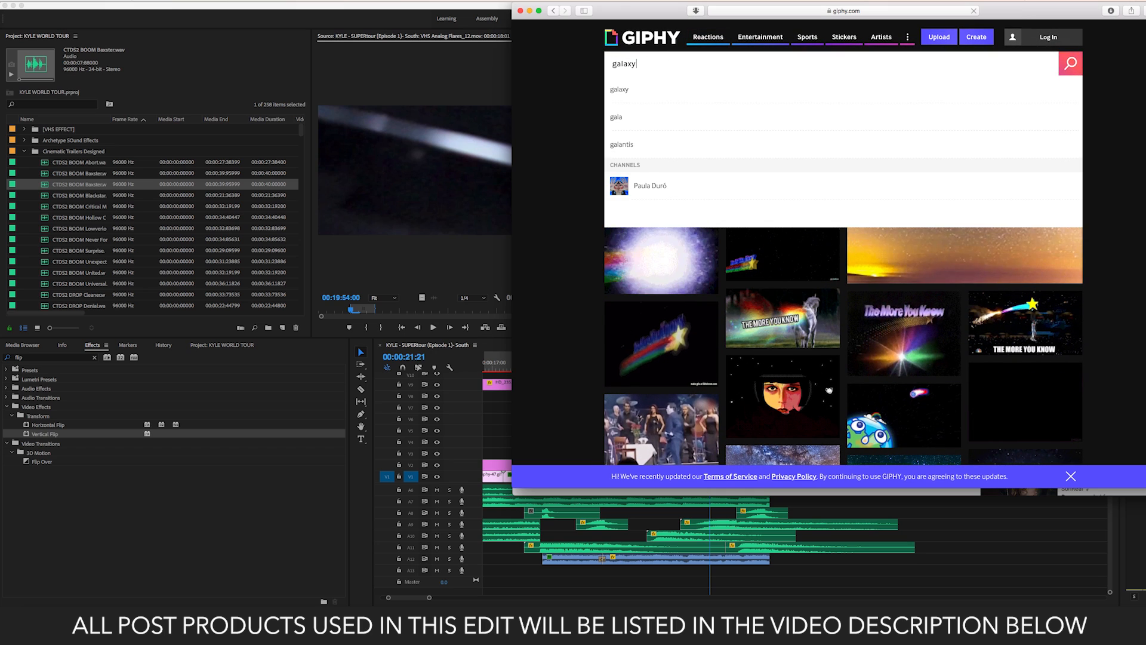
{"action": "key", "text": "Return"}
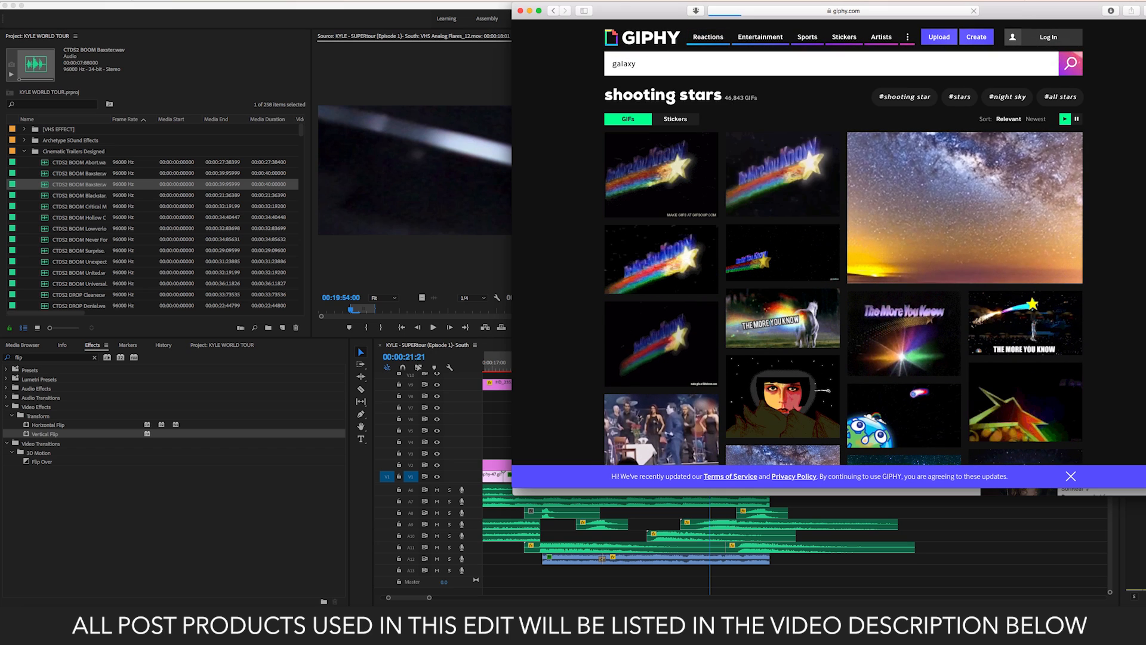
{"action": "scroll", "coordinate": [768, 265], "scroll_direction": "down", "scroll_amount": 3}
{"action": "scroll", "coordinate": [767, 265], "scroll_direction": "down", "scroll_amount": 3}
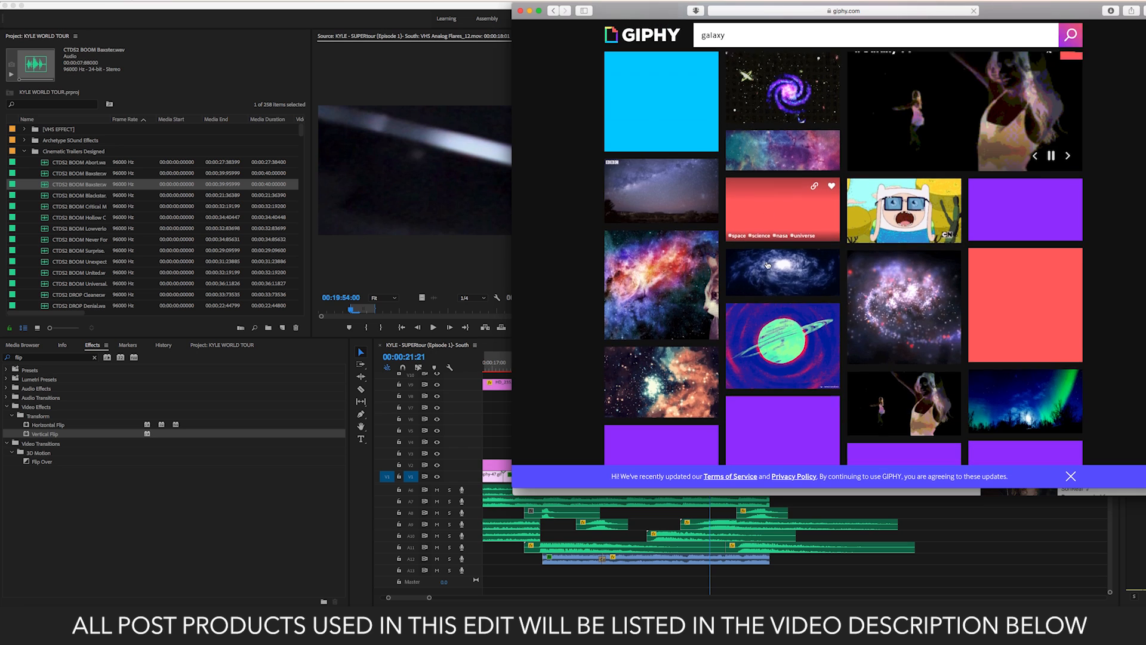
{"action": "scroll", "coordinate": [754, 236], "scroll_direction": "down", "scroll_amount": 10}
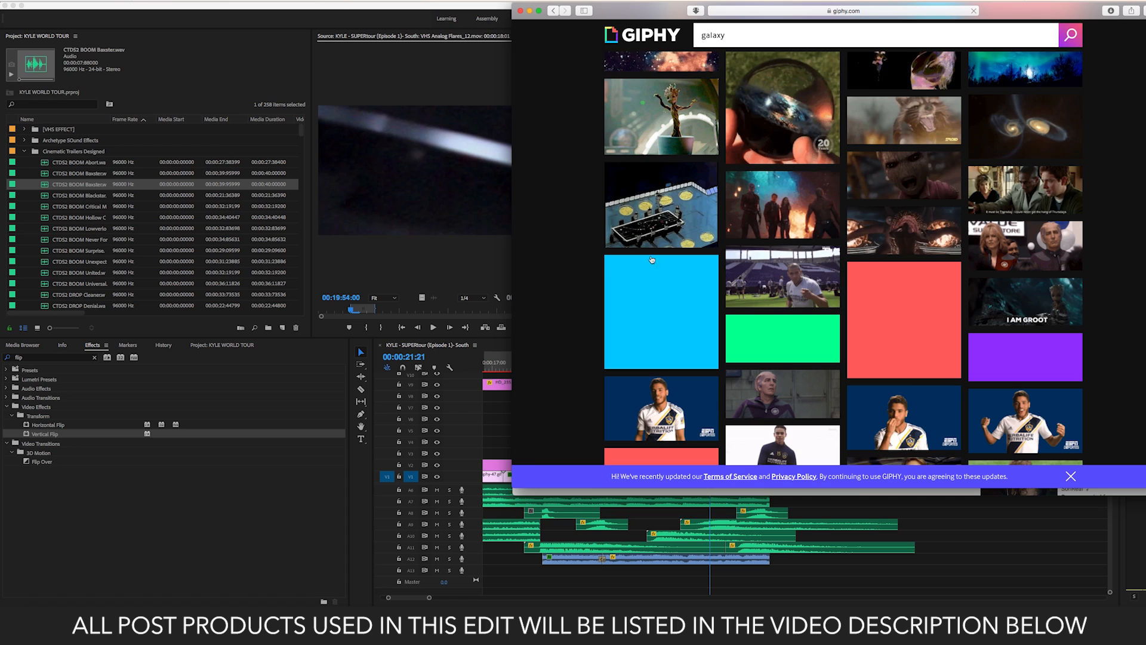
{"action": "scroll", "coordinate": [657, 251], "scroll_direction": "down", "scroll_amount": 7}
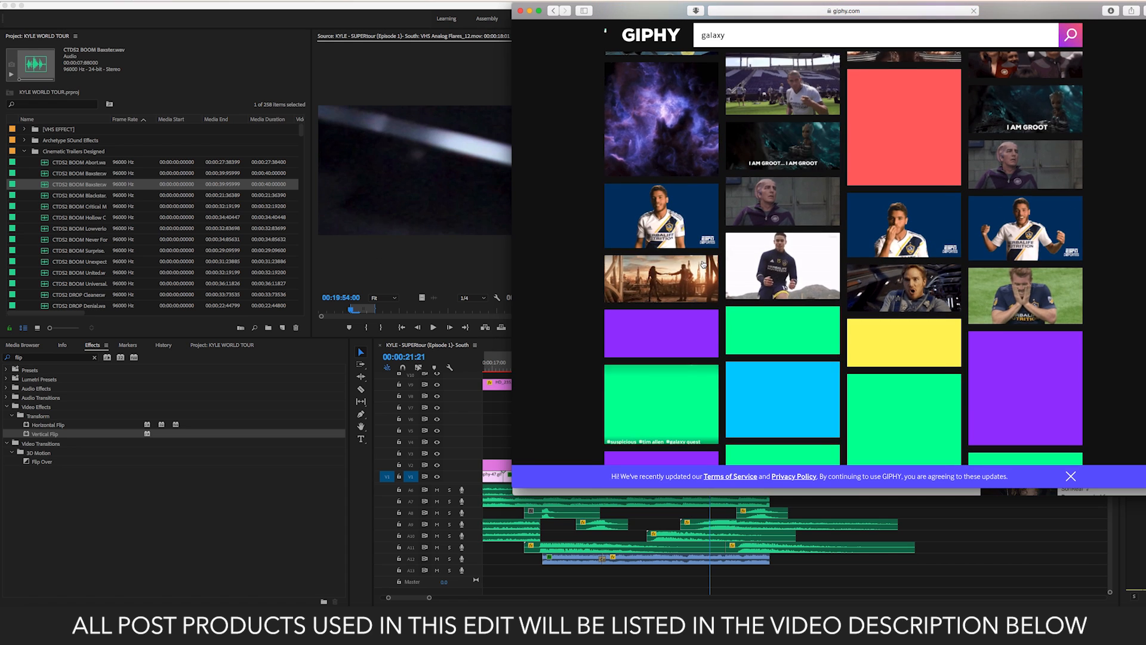
{"action": "scroll", "coordinate": [704, 264], "scroll_direction": "up", "scroll_amount": 4}
- Switch back to Premiere Pro and preview giphy-40.gif, giphy-32.gif and giphy-21.gif from the project's media
{"action": "scroll", "coordinate": [43, 245], "scroll_direction": "down", "scroll_amount": 10}
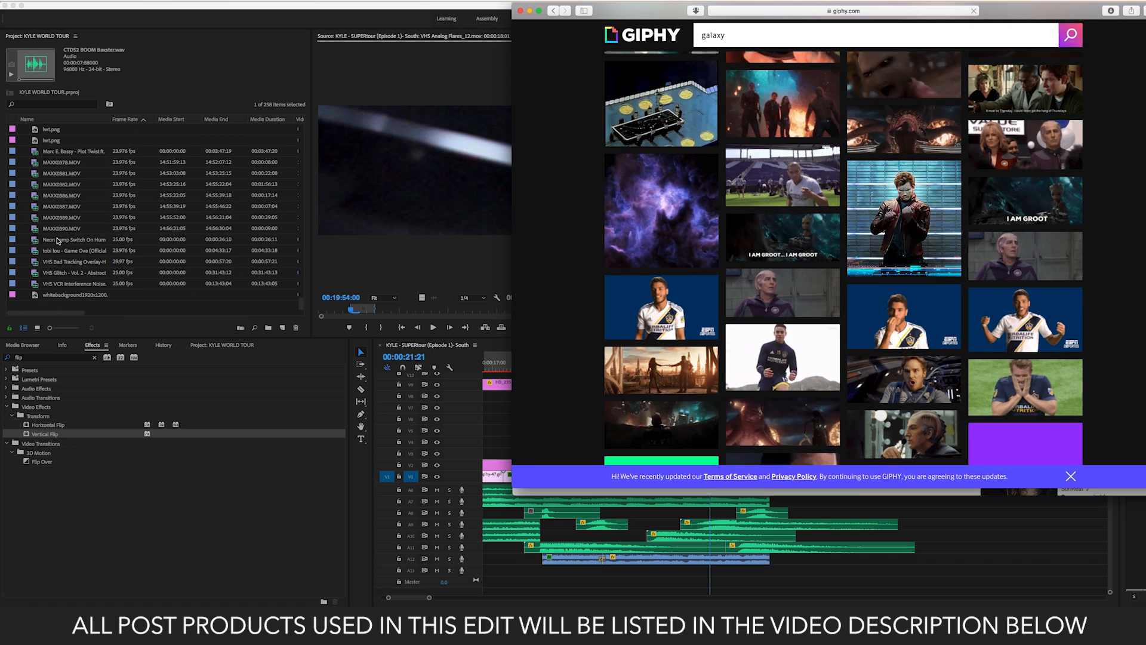
{"action": "double_click", "coordinate": [49, 178]}
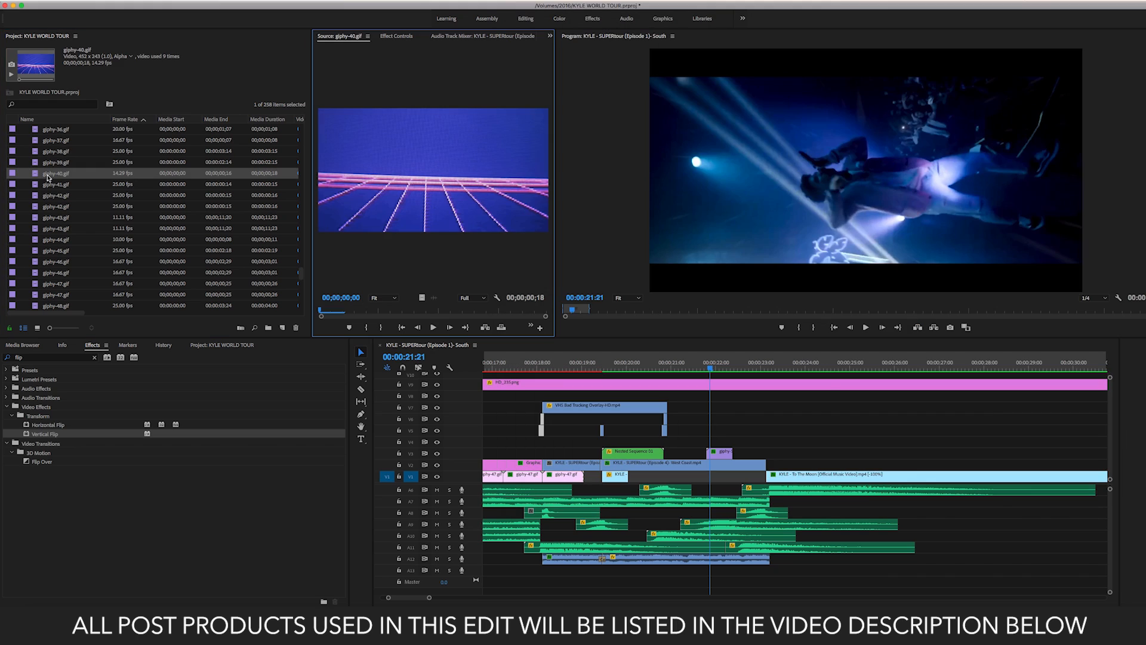
{"action": "scroll", "coordinate": [99, 242], "scroll_direction": "up", "scroll_amount": 3}
{"action": "double_click", "coordinate": [52, 175]}
{"action": "scroll", "coordinate": [50, 192], "scroll_direction": "up", "scroll_amount": 3}
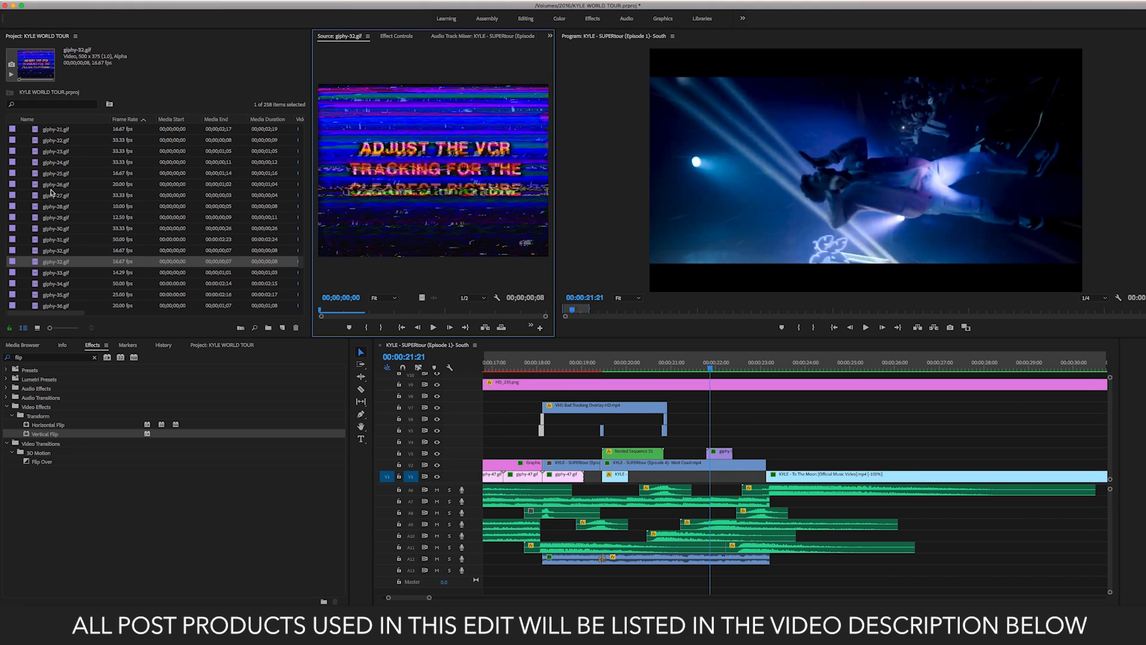
{"action": "double_click", "coordinate": [49, 130]}
{"action": "scroll", "coordinate": [57, 158], "scroll_direction": "up", "scroll_amount": 3}
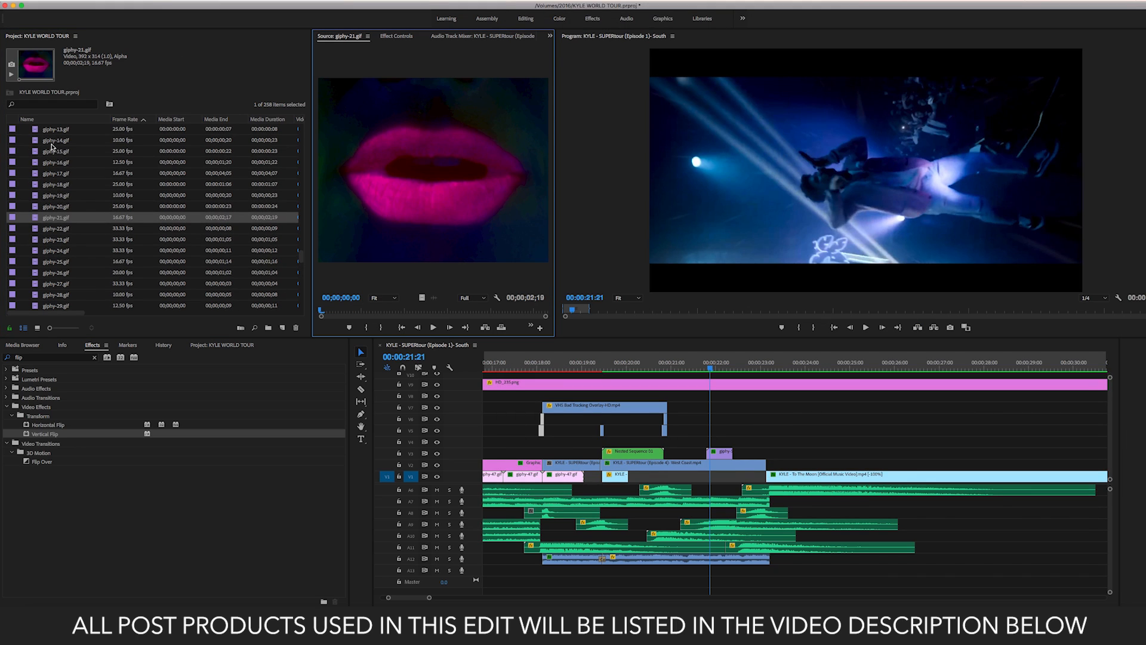
{"action": "scroll", "coordinate": [52, 146], "scroll_direction": "up", "scroll_amount": 3}
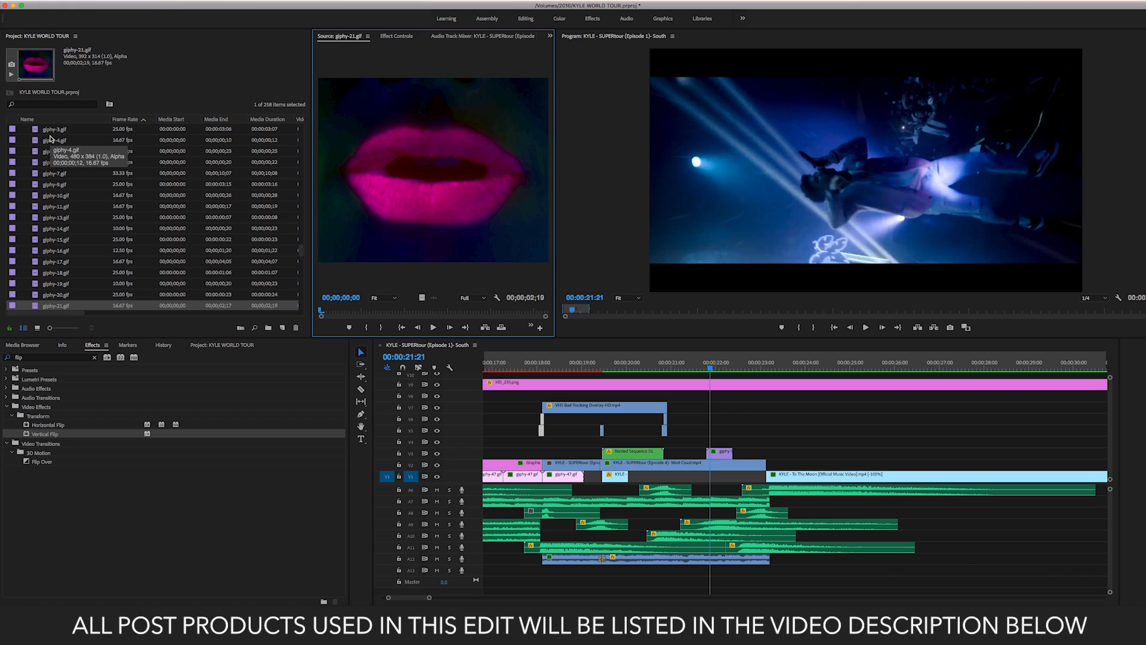
- Preview the GIFs from giphy-3.gif to giphy-7.gif in turn and play giphy-7.gif
{"action": "double_click", "coordinate": [46, 131]}
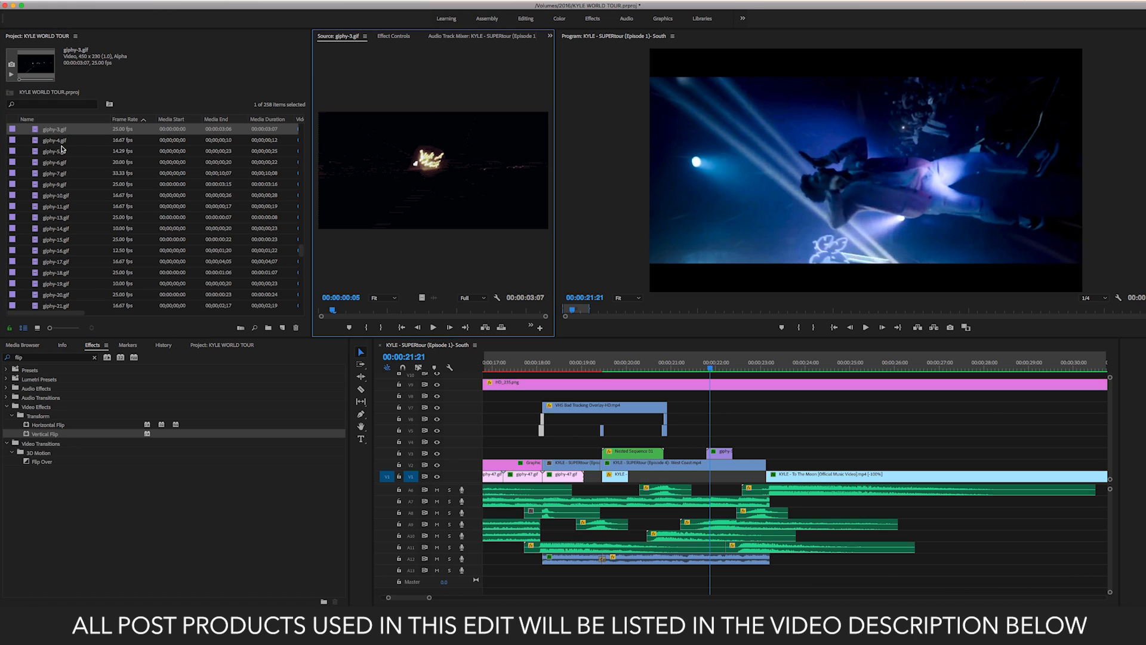
{"action": "double_click", "coordinate": [52, 141]}
{"action": "double_click", "coordinate": [52, 153]}
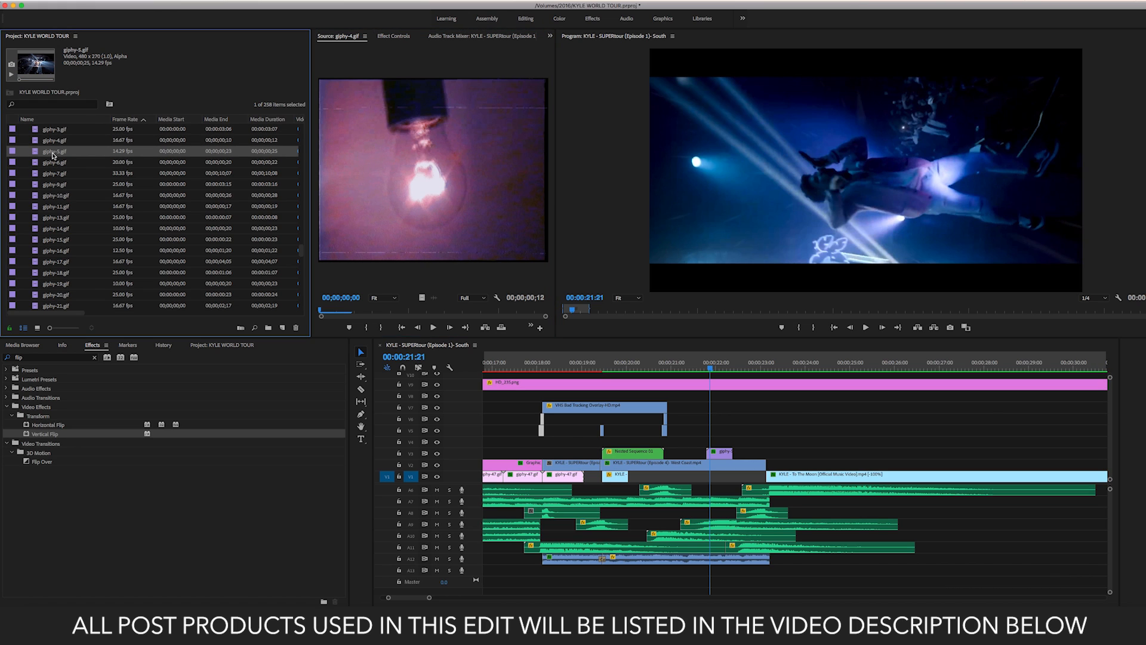
{"action": "double_click", "coordinate": [52, 164]}
{"action": "double_click", "coordinate": [50, 175]}
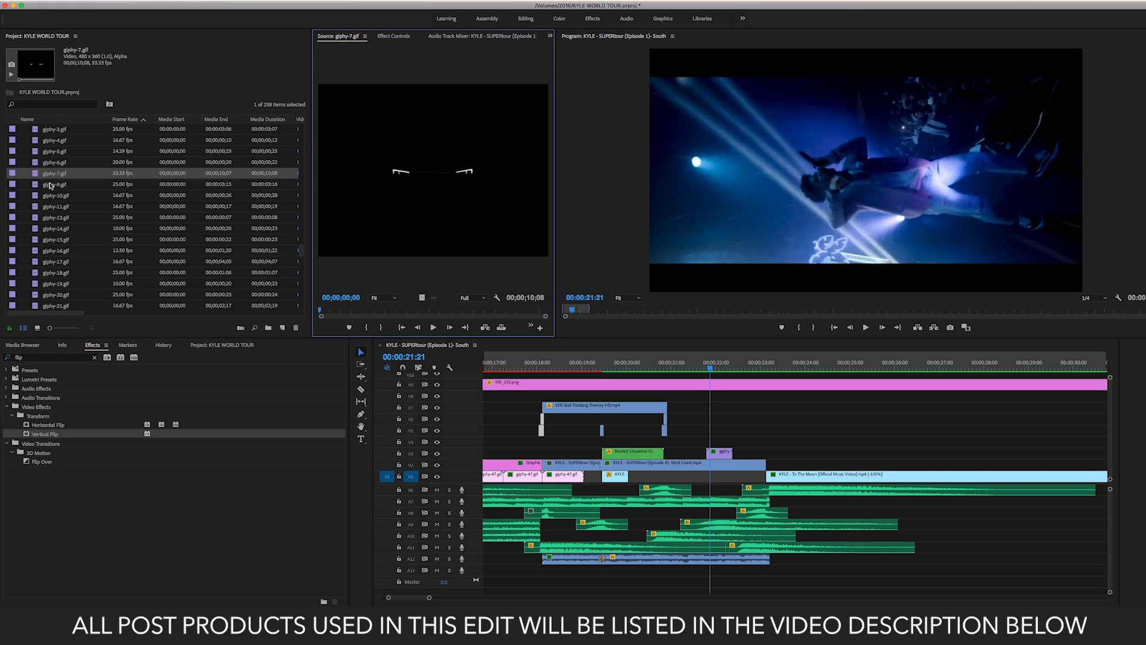
{"action": "key", "text": "space"}
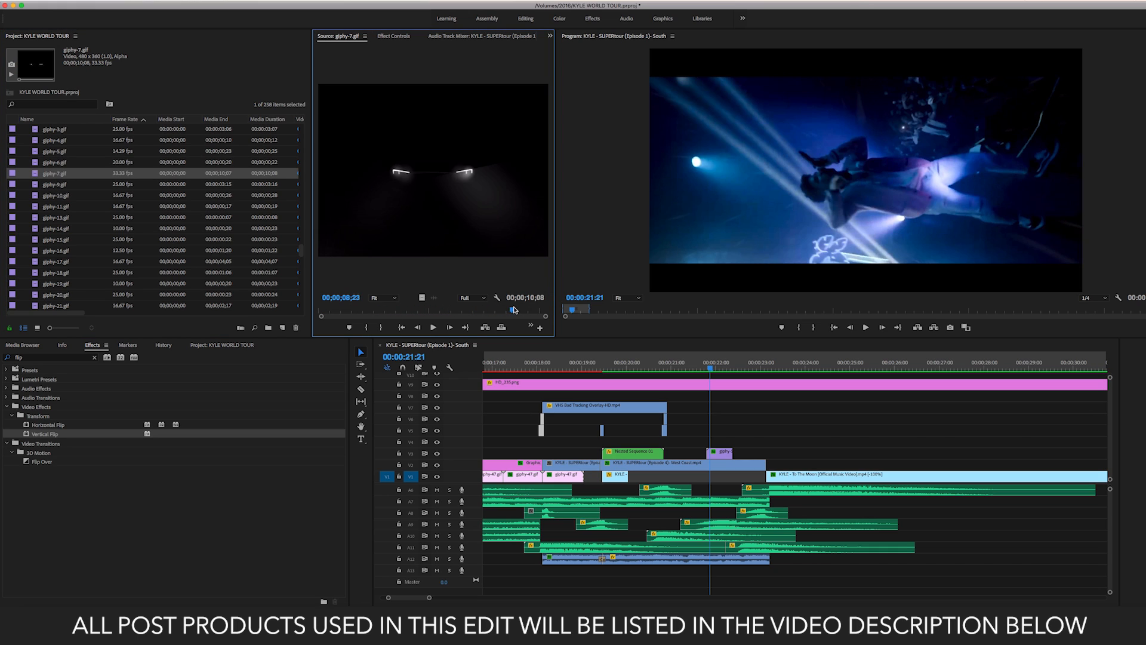
- Preview giphy-9.gif, giphy-10.gif, giphy-11.gif and giphy-13.gif, scrubbing through giphy-10.gif and giphy-13.gif
{"action": "key", "text": "space"}
{"action": "double_click", "coordinate": [53, 185]}
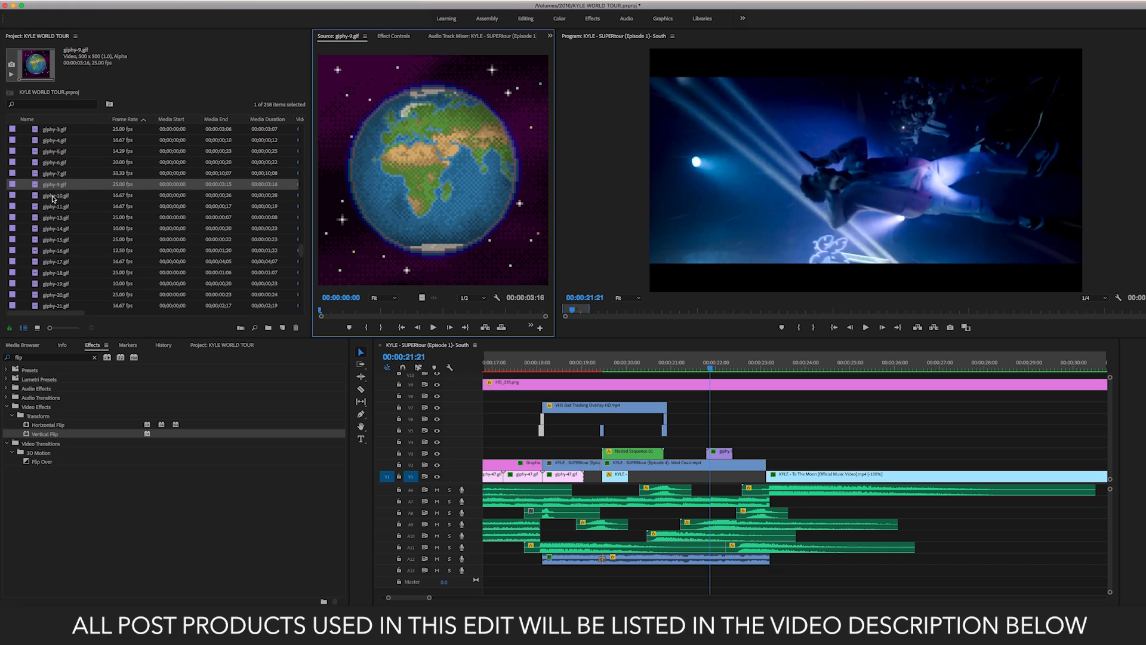
{"action": "double_click", "coordinate": [53, 195]}
{"action": "left_click_drag", "start_coordinate": [348, 309], "coordinate": [322, 311]}
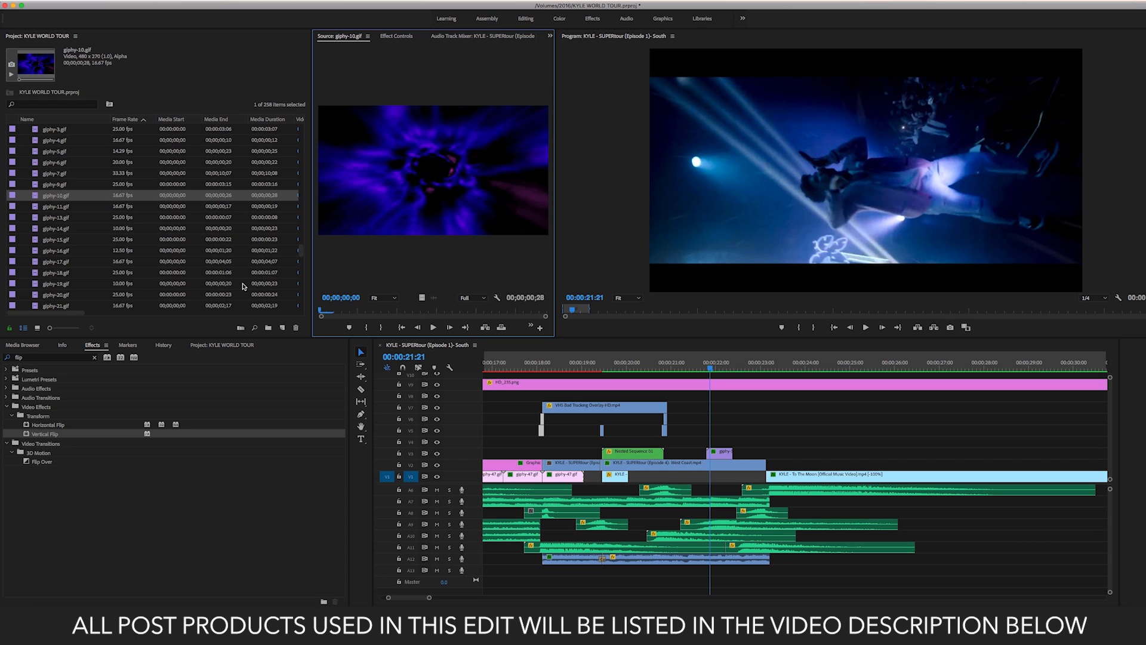
{"action": "double_click", "coordinate": [51, 206]}
{"action": "double_click", "coordinate": [53, 219]}
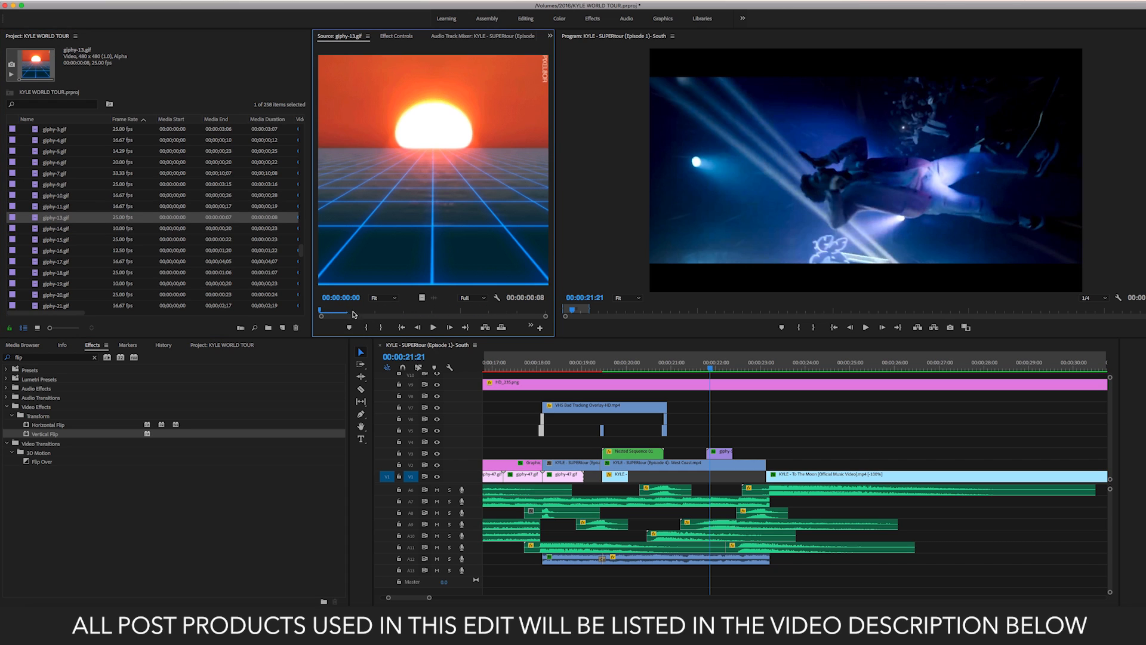
{"action": "left_click_drag", "start_coordinate": [354, 315], "coordinate": [375, 311]}
- Preview the GIFs from giphy-14.gif to giphy-18.gif in turn and scrub through giphy-18.gif
{"action": "double_click", "coordinate": [53, 229]}
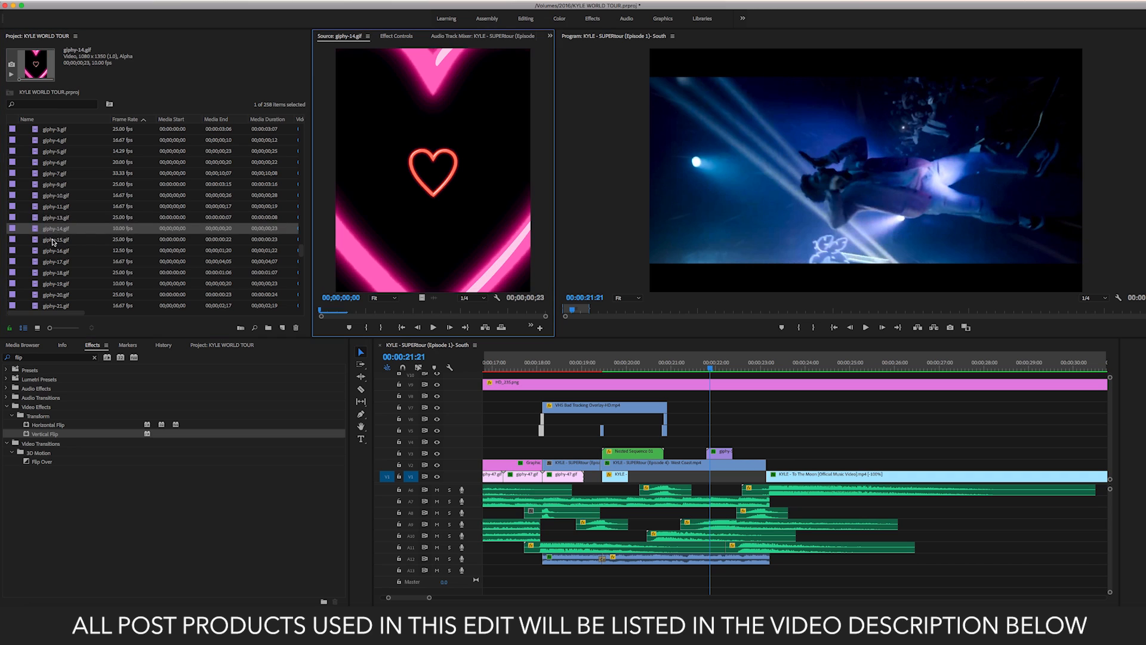
{"action": "double_click", "coordinate": [52, 241]}
{"action": "double_click", "coordinate": [52, 249]}
{"action": "scroll", "coordinate": [52, 249], "scroll_direction": "down", "scroll_amount": 1}
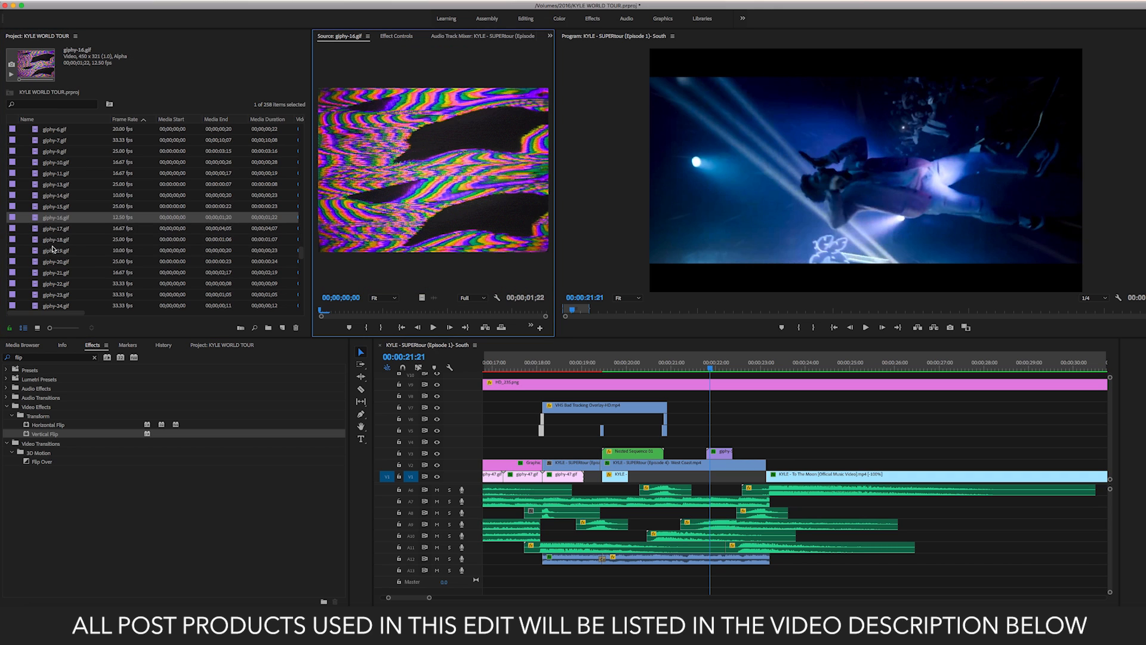
{"action": "double_click", "coordinate": [55, 229]}
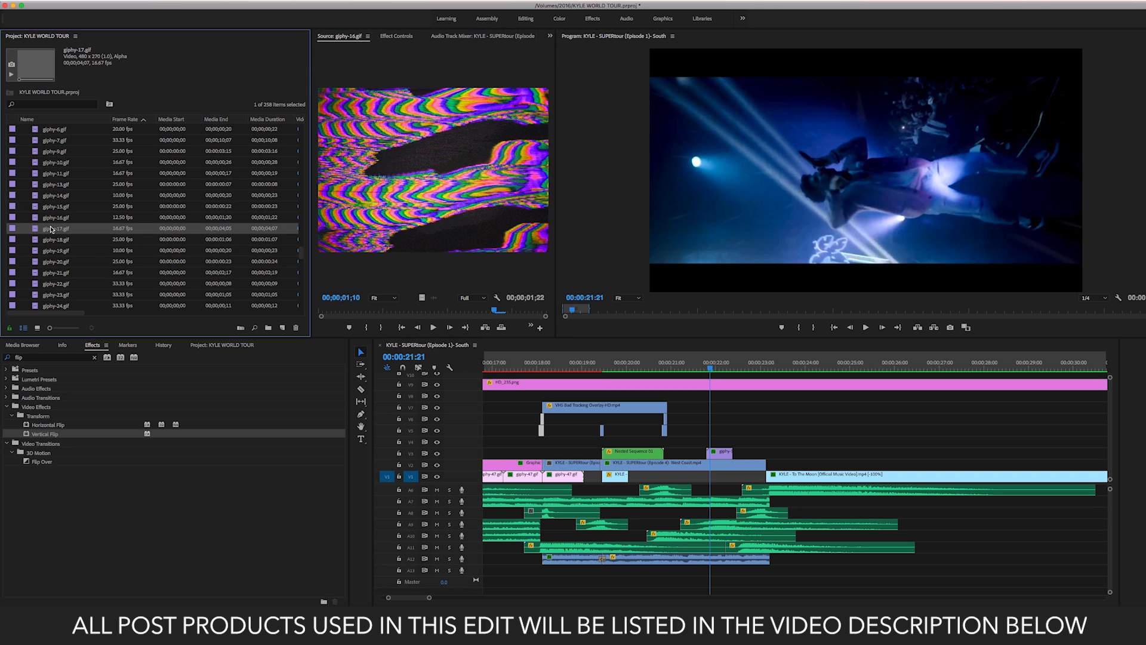
{"action": "double_click", "coordinate": [52, 241]}
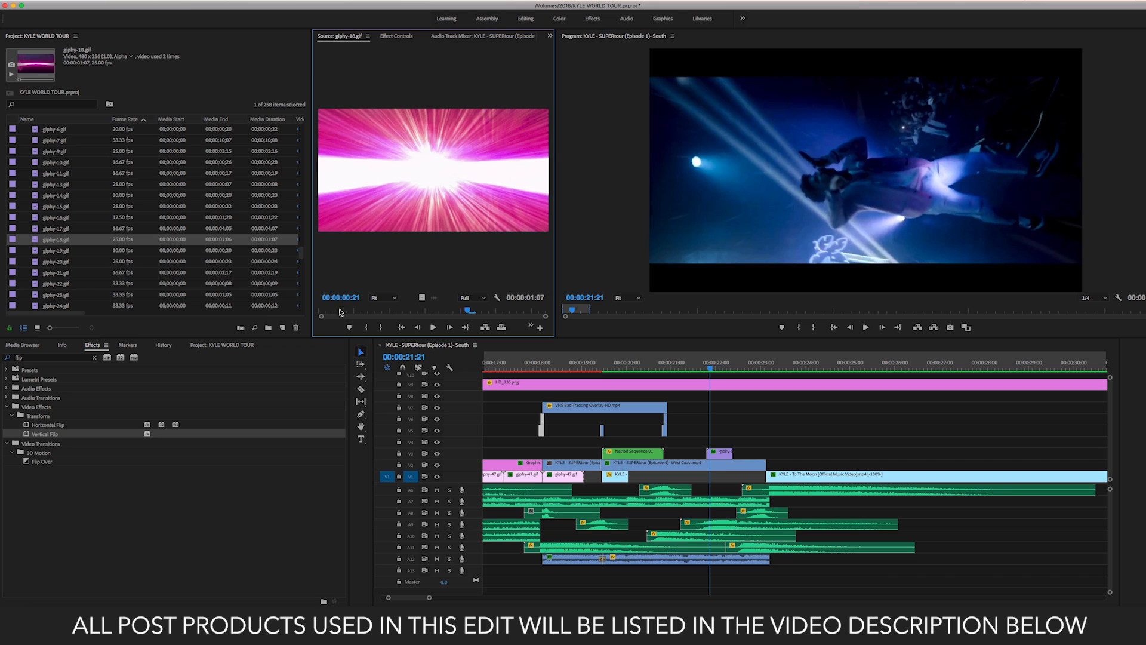
{"action": "left_click_drag", "start_coordinate": [339, 312], "coordinate": [389, 314]}
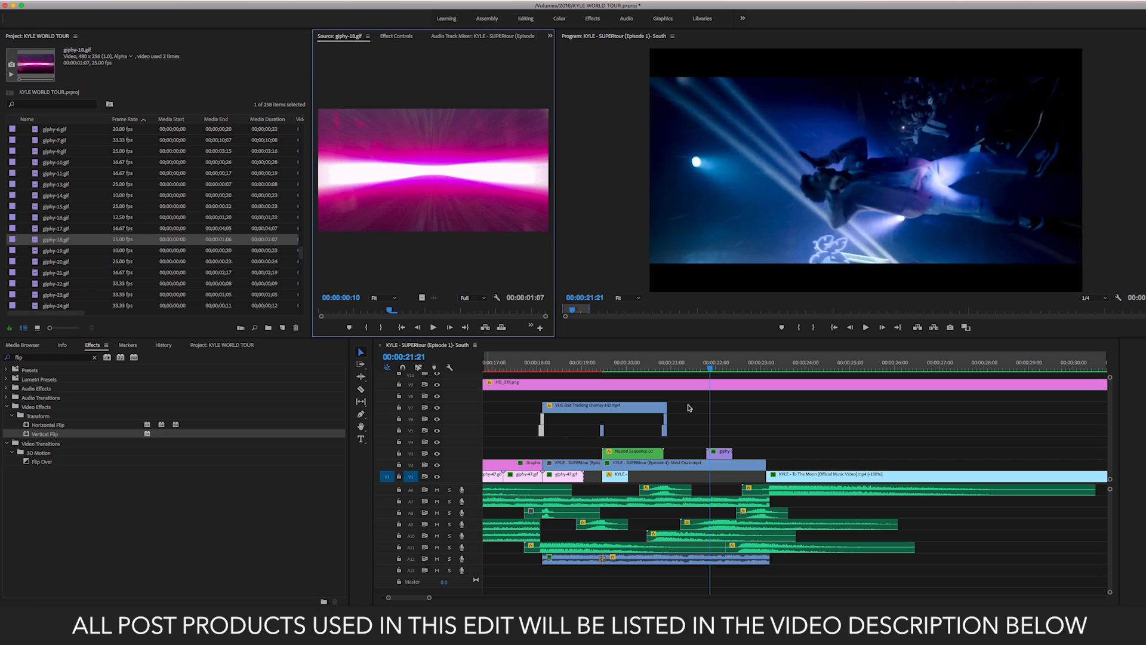
- Preview the WARNING animation giphy-19.gif, look at giphy-20.gif, and reopen giphy-19.gif as the source clip
{"action": "double_click", "coordinate": [56, 251]}
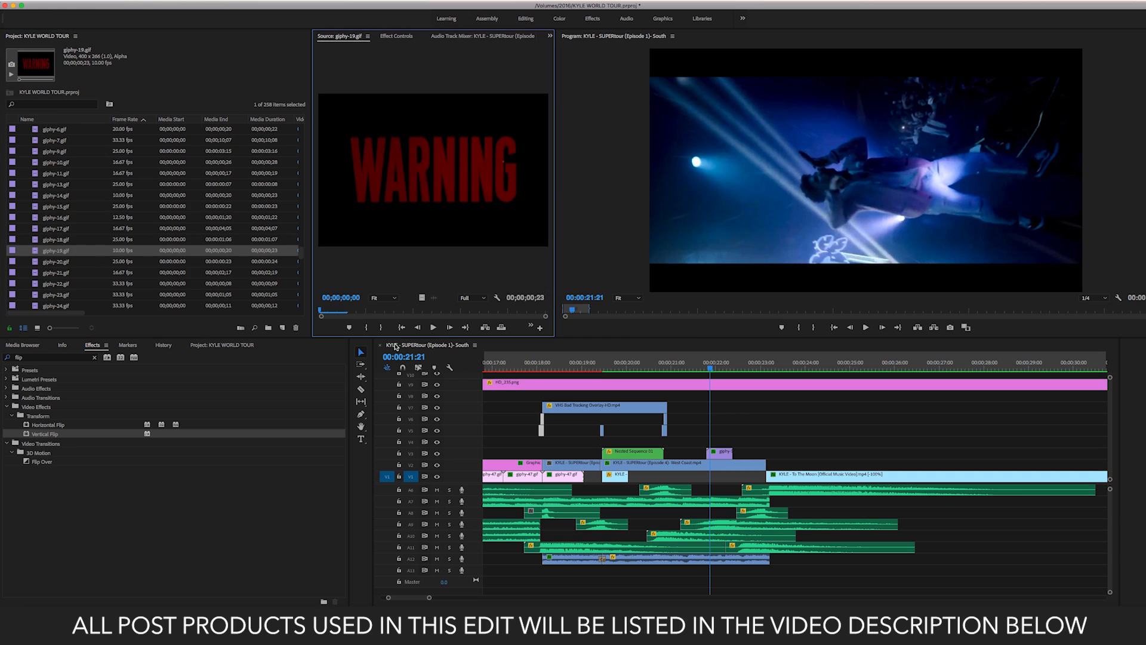
{"action": "left_click_drag", "start_coordinate": [344, 311], "coordinate": [473, 311]}
{"action": "left_click_drag", "start_coordinate": [386, 311], "coordinate": [323, 311]}
{"action": "key", "text": "space"}
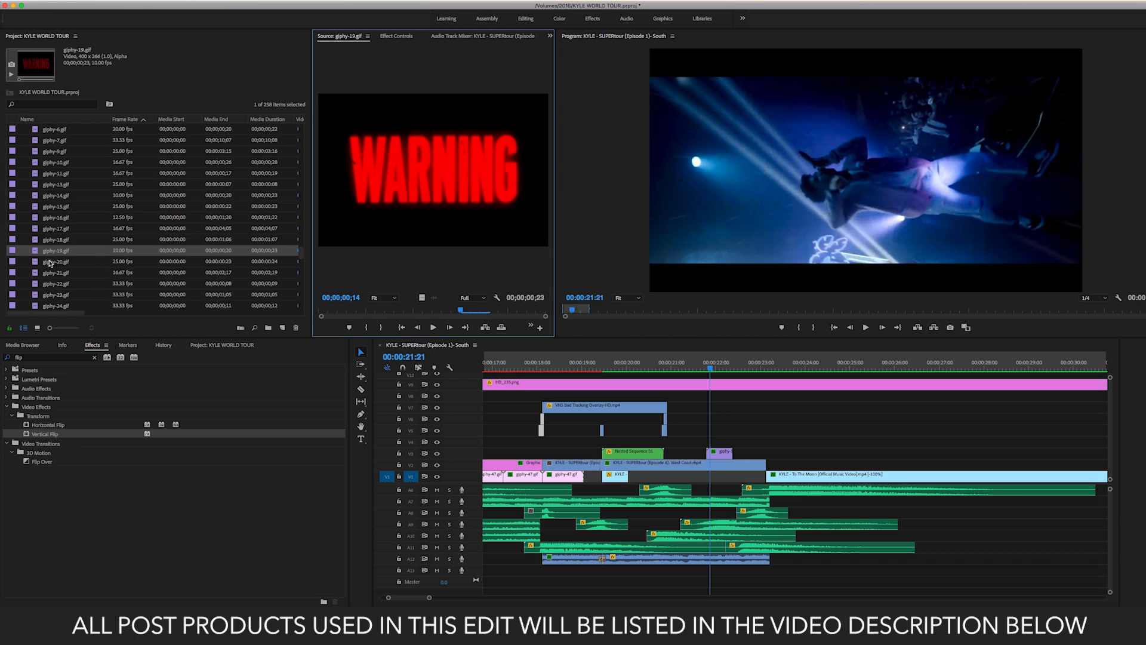
{"action": "double_click", "coordinate": [51, 262]}
{"action": "double_click", "coordinate": [51, 252]}
- Place giphy-19.gif directly above the existing GIF clip at 00:00:21:19, matching its length, and set its scale to 325
{"action": "left_click_drag", "start_coordinate": [422, 179], "coordinate": [773, 484]}
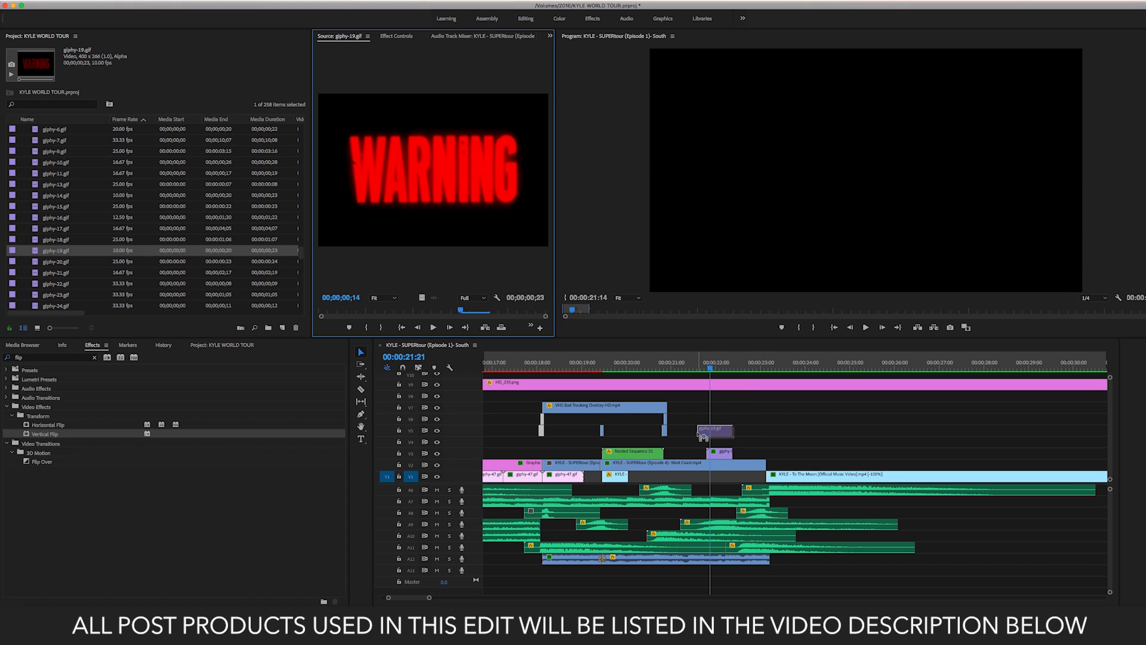
{"action": "key", "text": "super+s"}
{"action": "left_click_drag", "start_coordinate": [711, 442], "coordinate": [733, 441]}
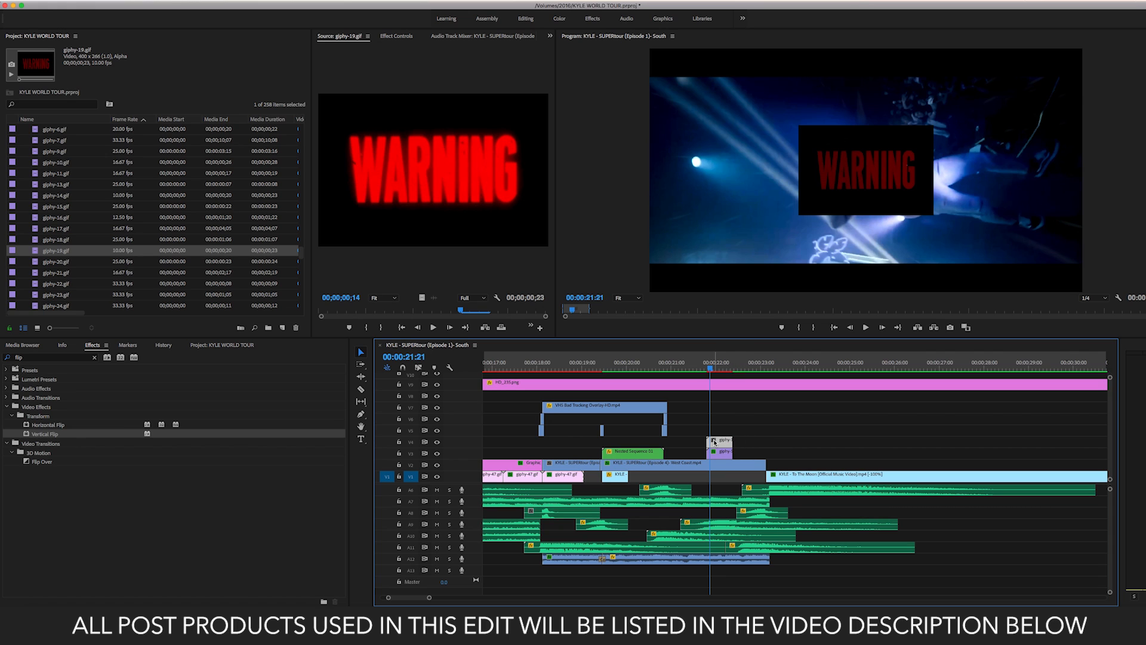
{"action": "left_click", "coordinate": [401, 38]}
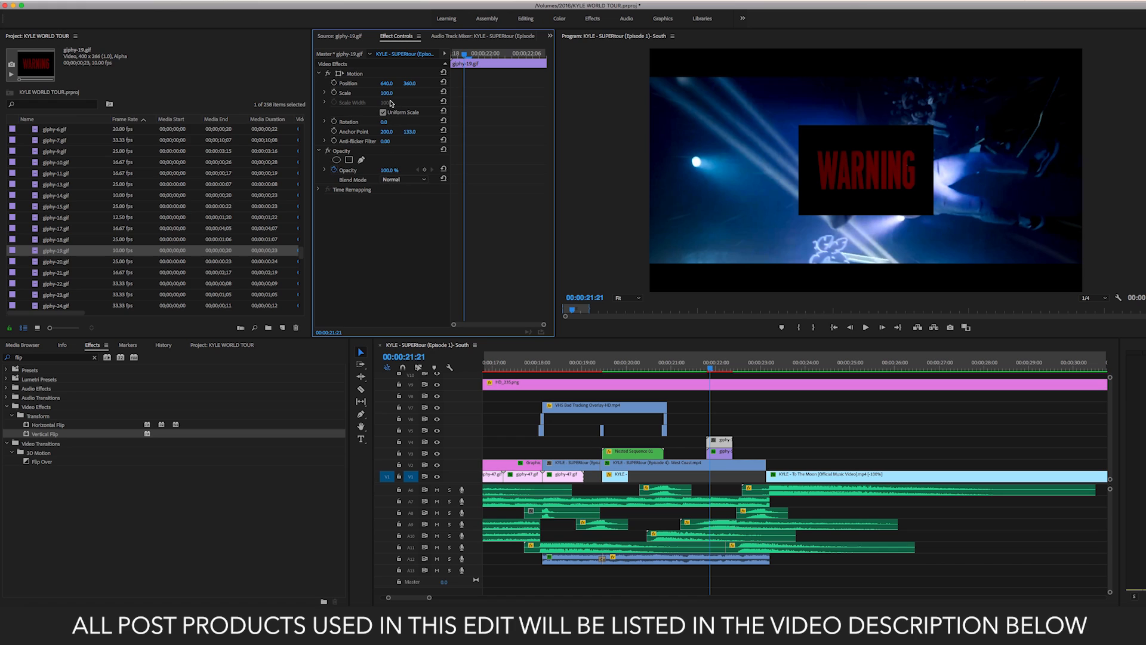
{"action": "left_click_drag", "start_coordinate": [387, 92], "coordinate": [520, 92]}
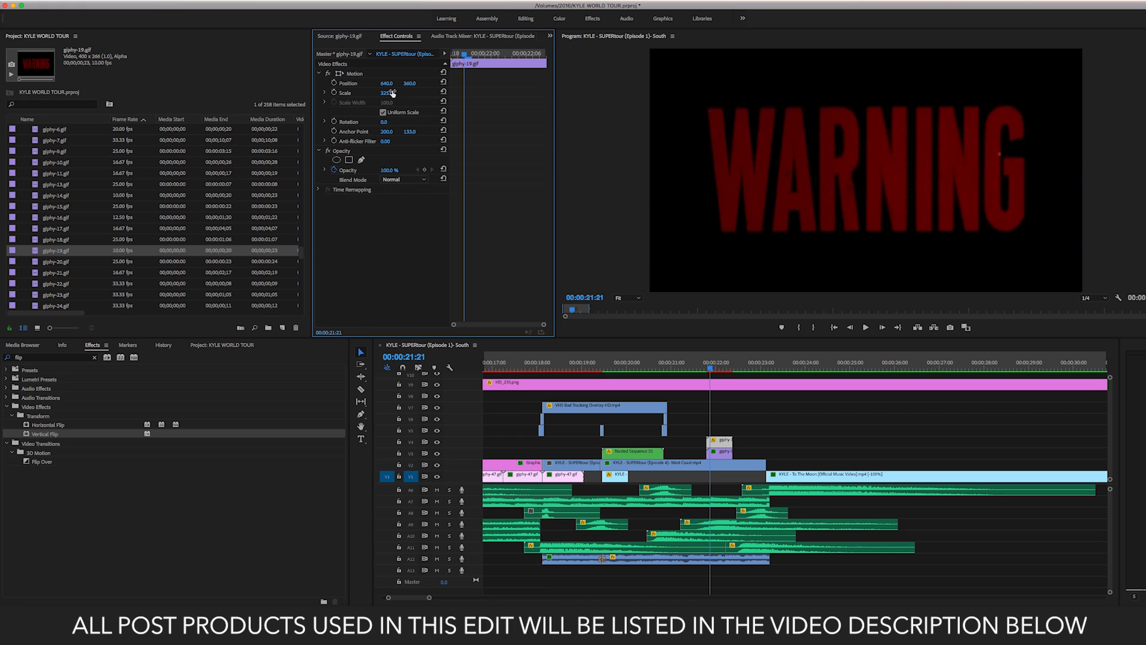
- Try the Lighten, Color Dodge and Screen blend modes on the WARNING overlay
{"action": "left_click", "coordinate": [400, 179]}
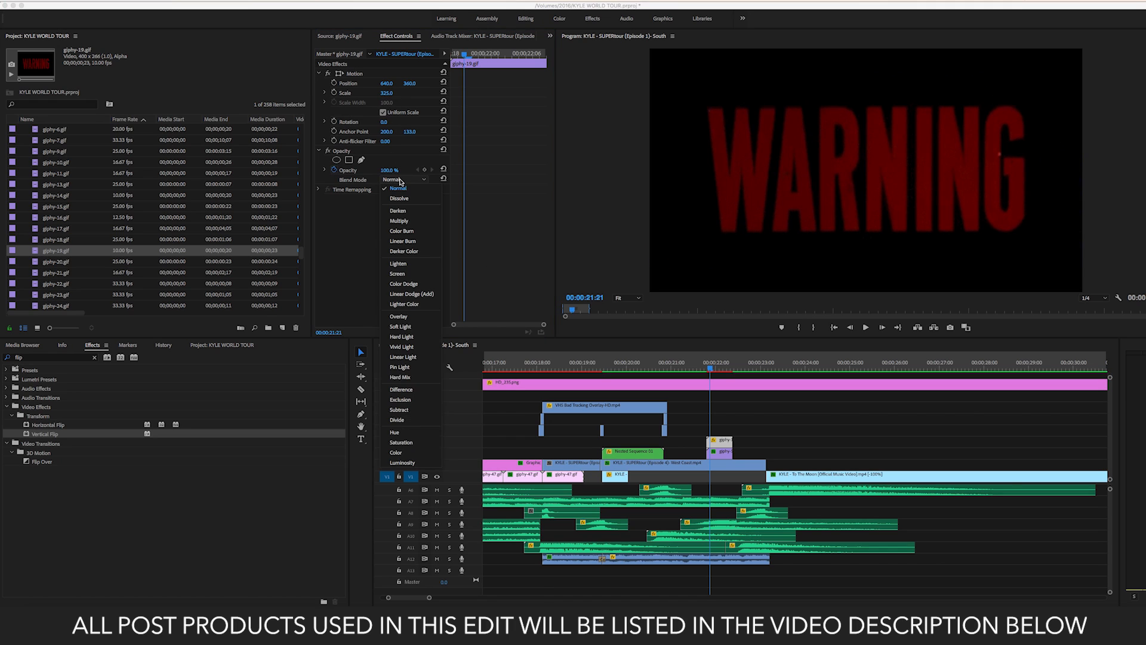
{"action": "left_click", "coordinate": [398, 264]}
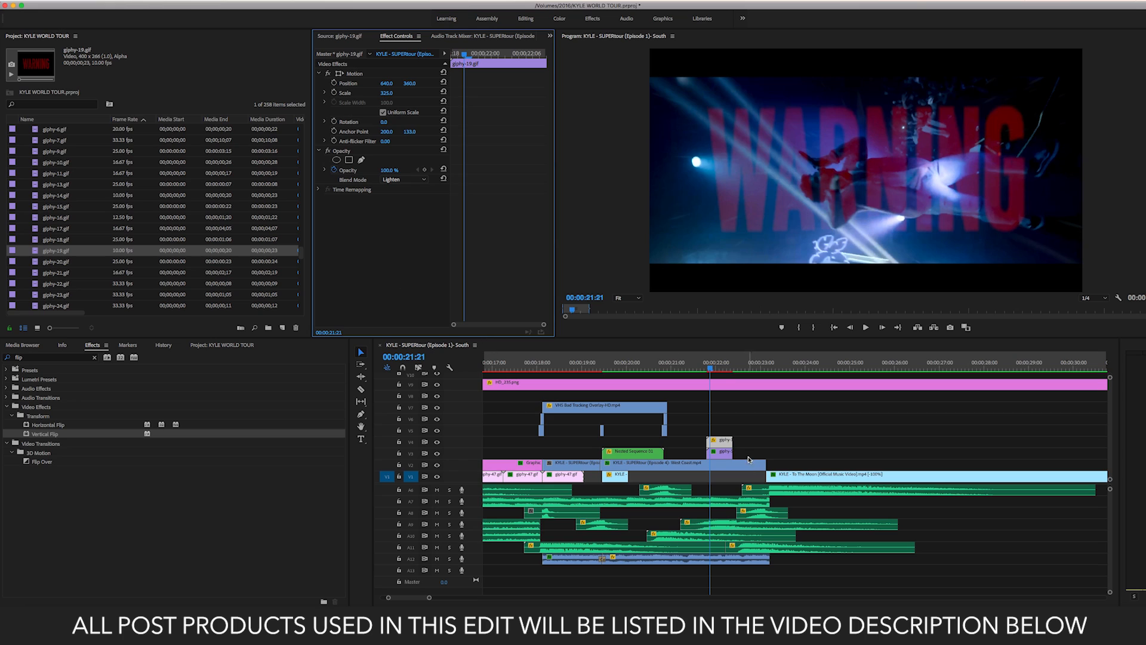
{"action": "left_click", "coordinate": [401, 180]}
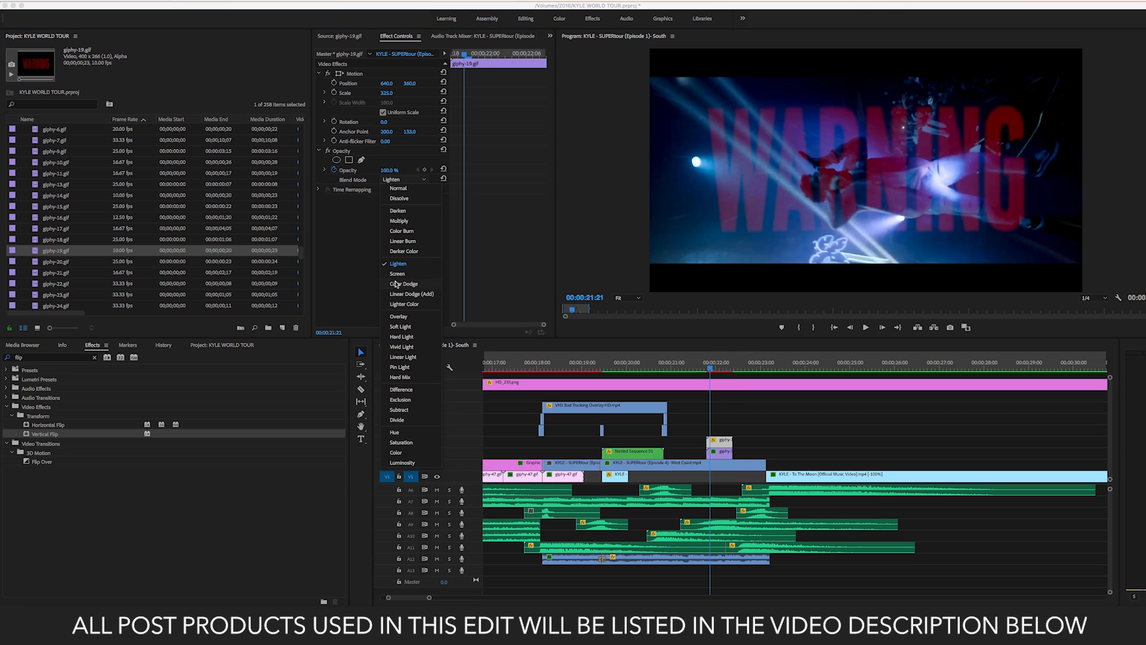
{"action": "left_click", "coordinate": [398, 276]}
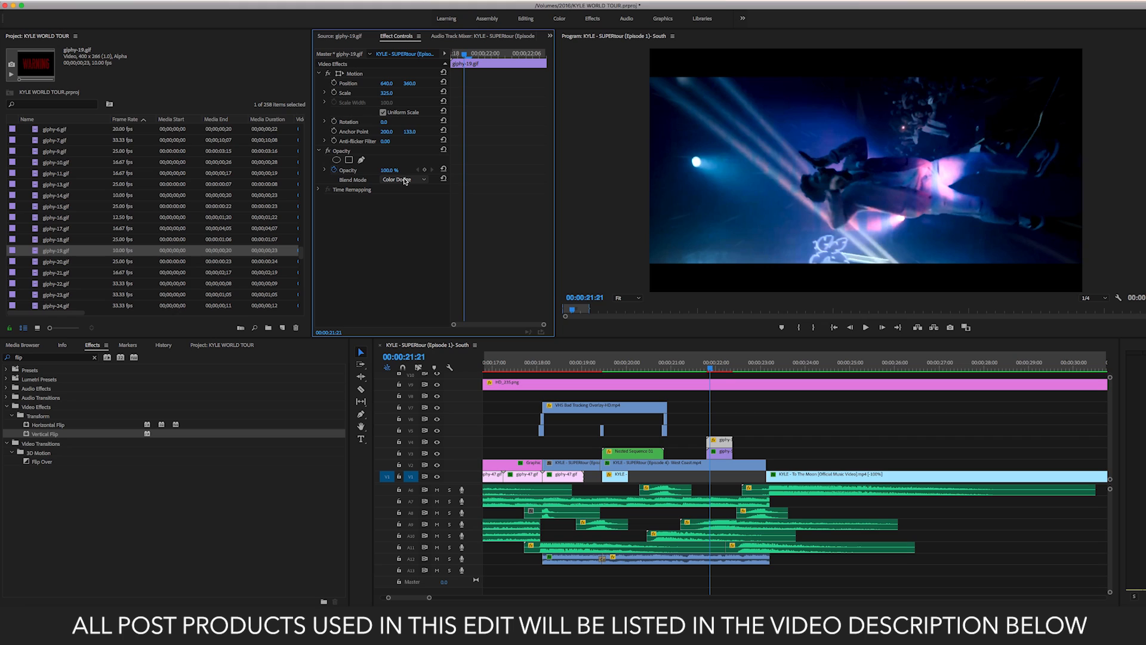
{"action": "left_click", "coordinate": [404, 181]}
{"action": "left_click", "coordinate": [401, 277]}
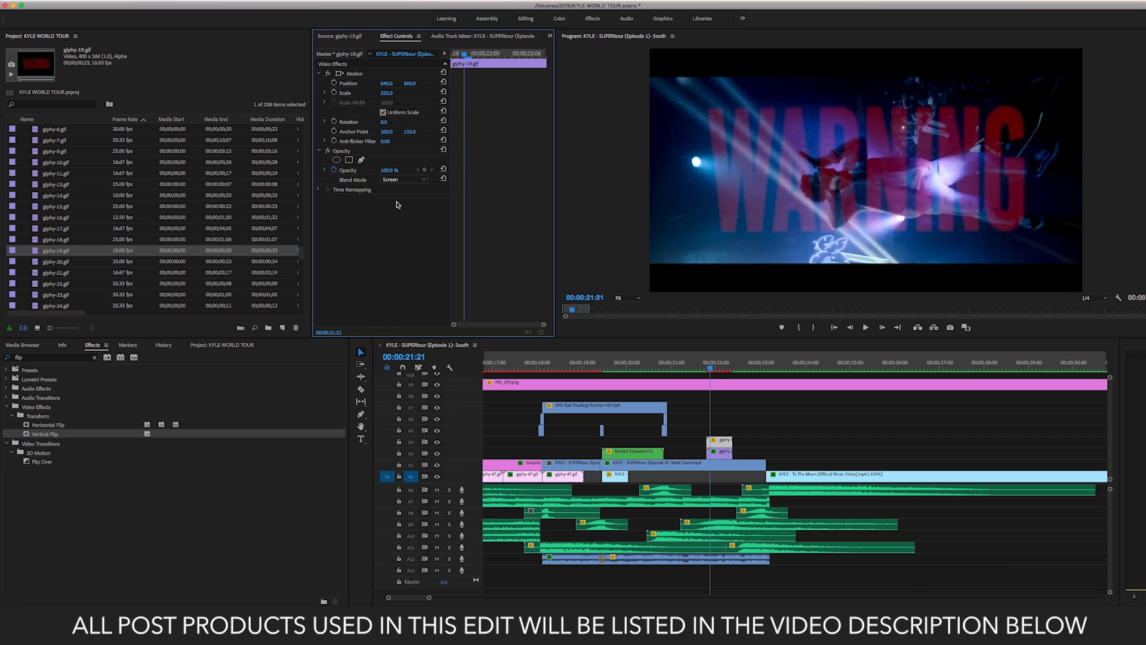
- Try the Linear Dodge (Add) and Linear Light blend modes on the WARNING overlay and play the sequence through it
{"action": "left_click", "coordinate": [400, 181]}
{"action": "left_click", "coordinate": [411, 295]}
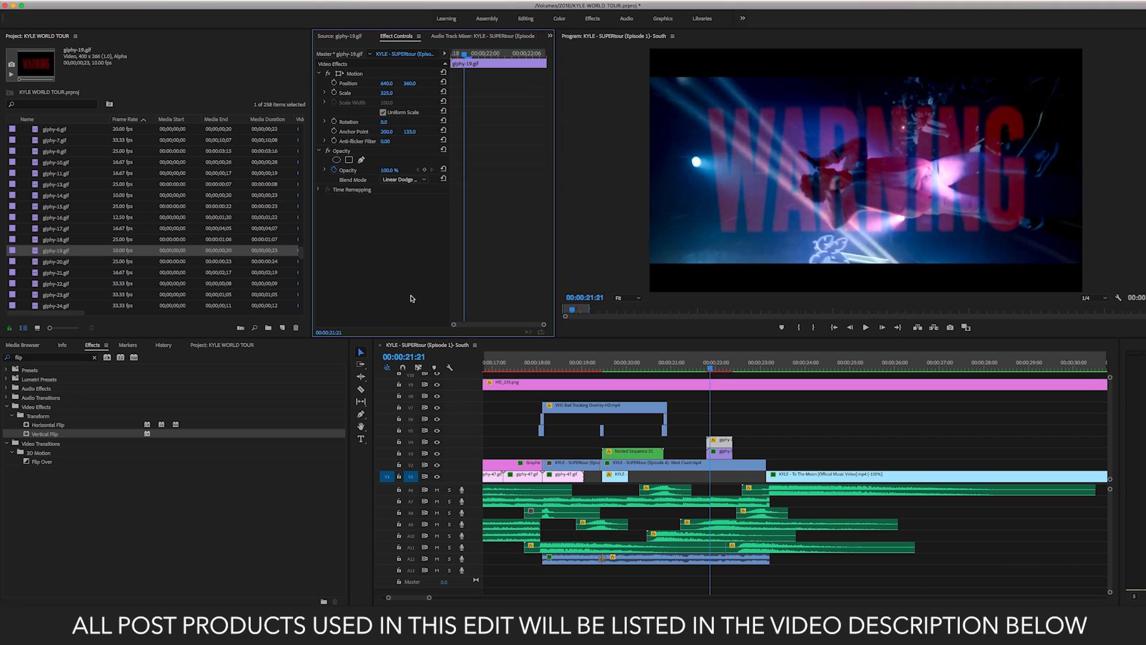
{"action": "left_click", "coordinate": [409, 182]}
{"action": "left_click", "coordinate": [403, 357]}
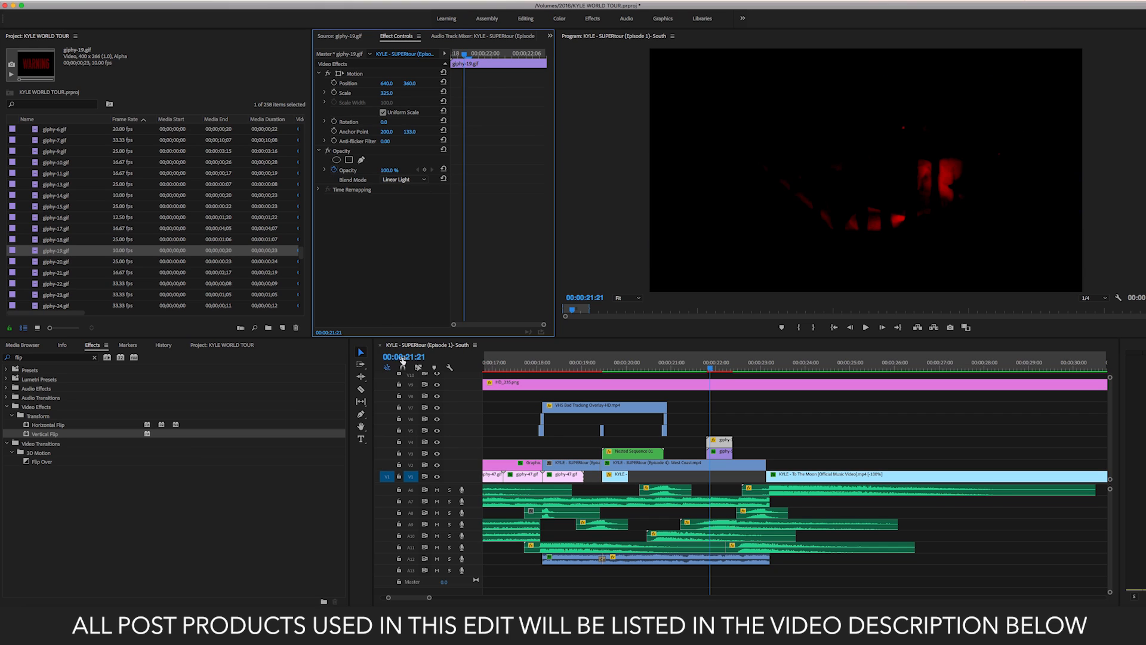
{"action": "mouse_move", "coordinate": [713, 368]}
{"action": "left_mouse_down"}
{"action": "mouse_move", "coordinate": [729, 370]}
{"action": "mouse_move", "coordinate": [707, 369]}
{"action": "left_mouse_up"}
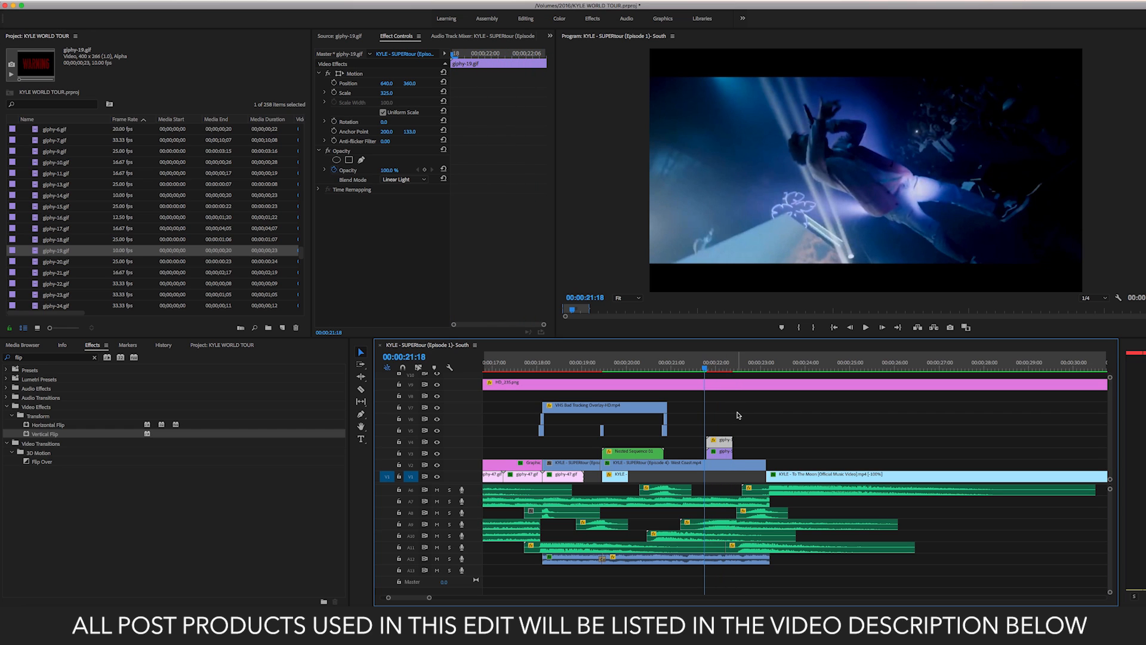
{"action": "key", "text": "space"}
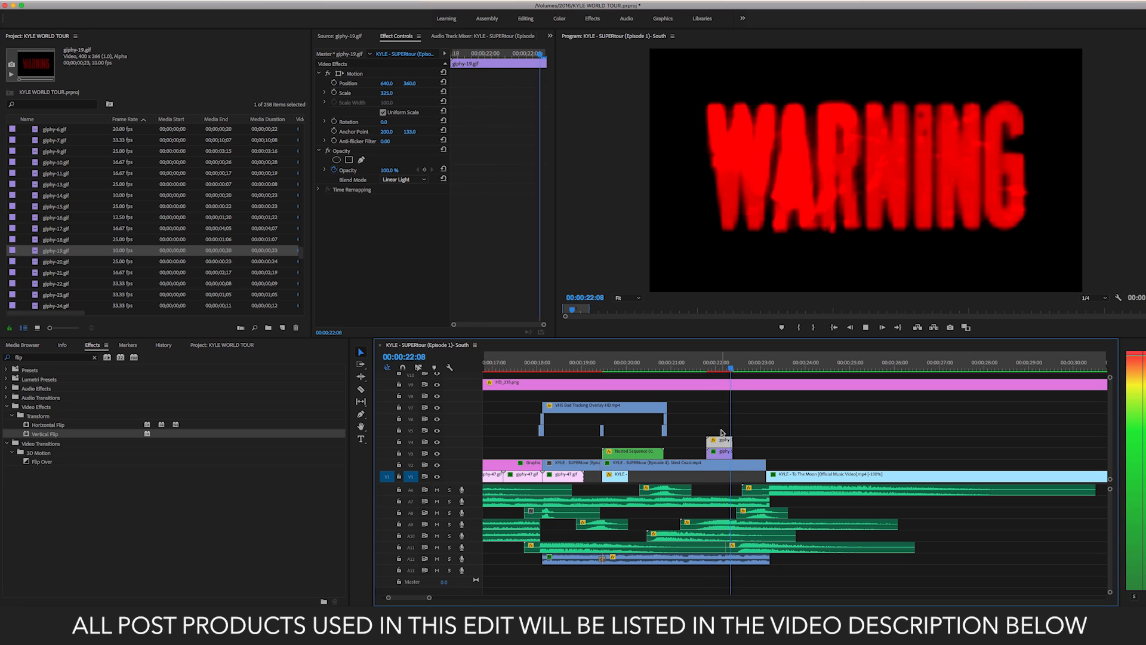
{"action": "key", "text": "space"}
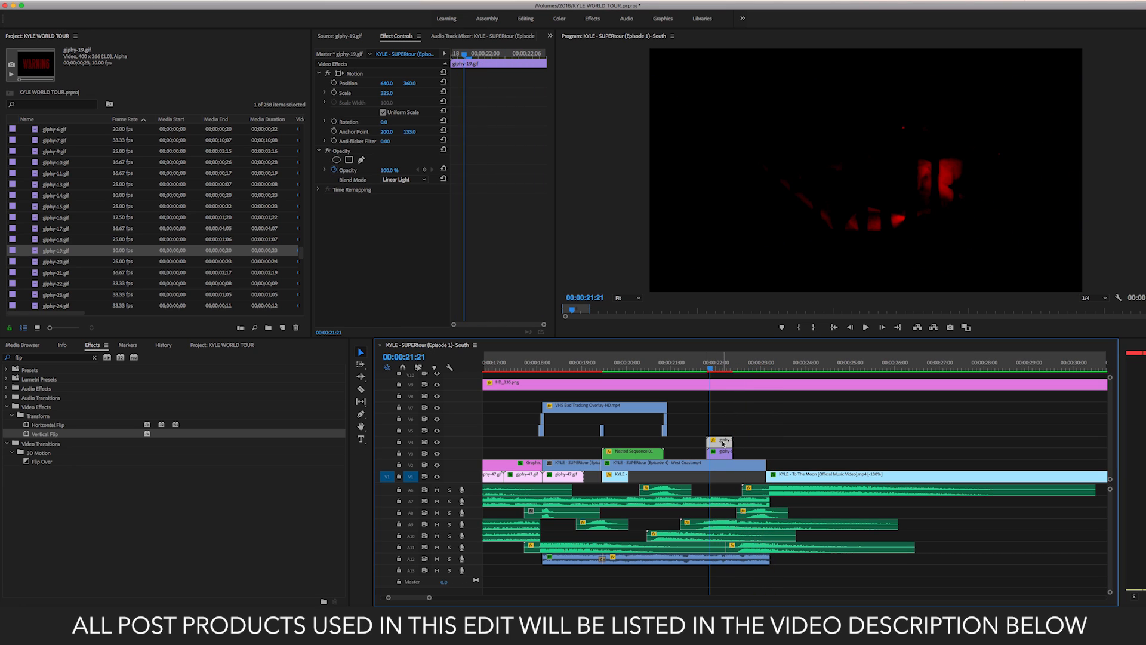
- Set the blend mode of the WARNING overlay to Screen
{"action": "left_click", "coordinate": [408, 181]}
{"action": "left_click", "coordinate": [398, 275]}
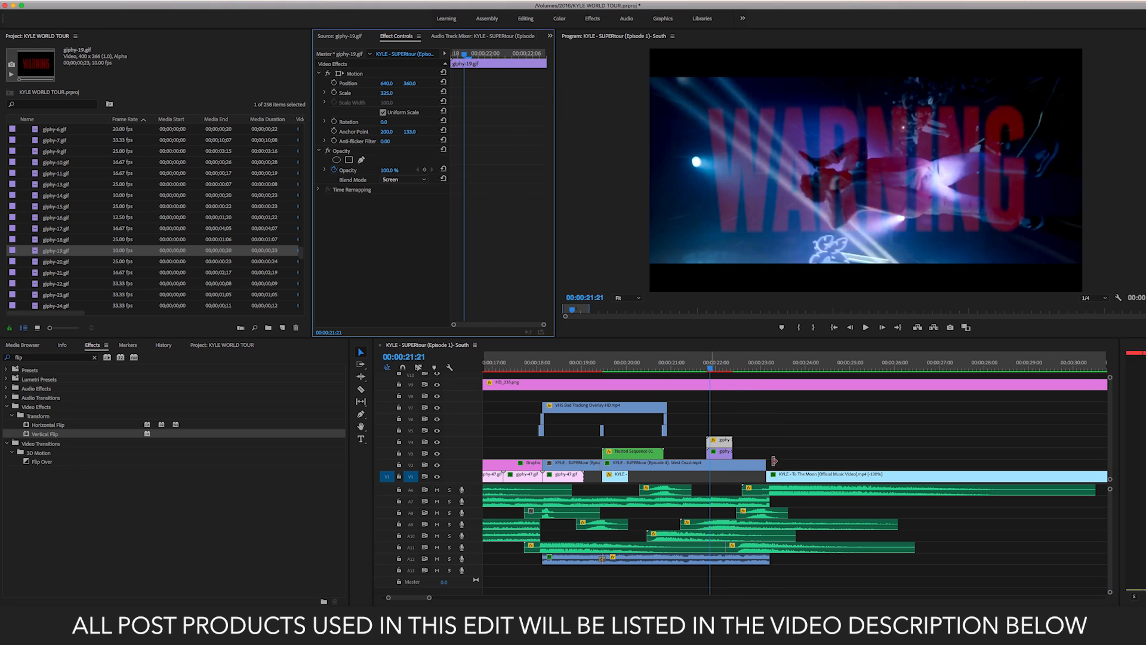
- Fade in the WARNING overlay with opacity keyframes of 0% at 00:00:21:19 and 100% at 00:00:22:00
{"action": "mouse_move", "coordinate": [710, 368]}
{"action": "left_mouse_down"}
{"action": "mouse_move", "coordinate": [700, 368]}
{"action": "mouse_move", "coordinate": [716, 369]}
{"action": "left_mouse_up"}
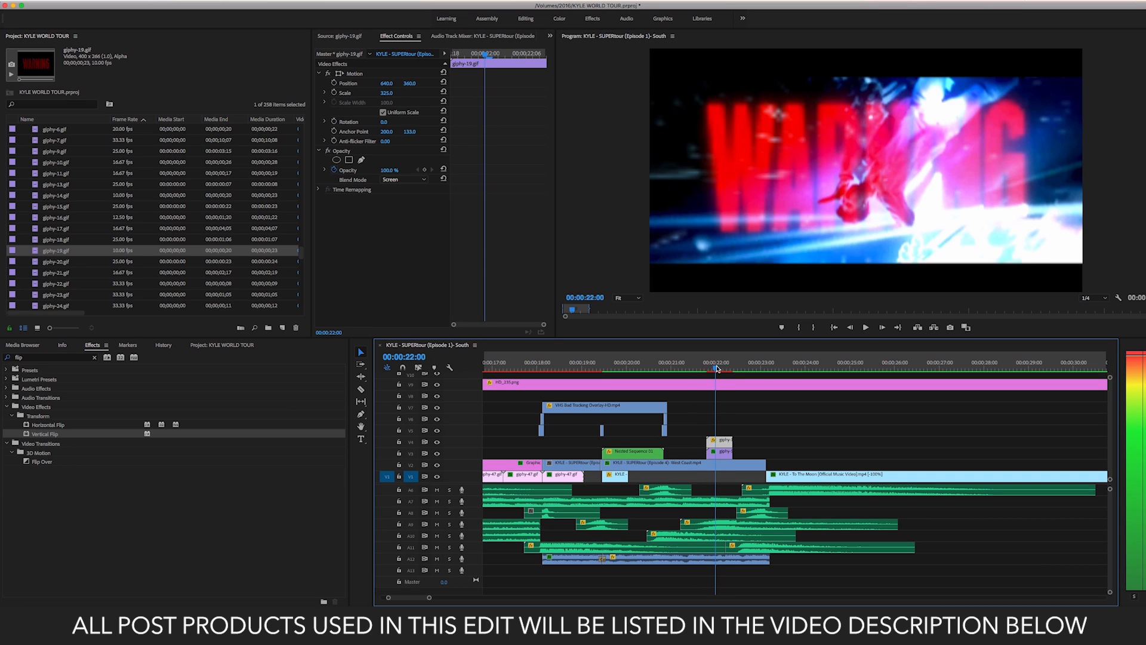
{"action": "left_click", "coordinate": [425, 170]}
{"action": "left_click_drag", "start_coordinate": [477, 54], "coordinate": [434, 53]}
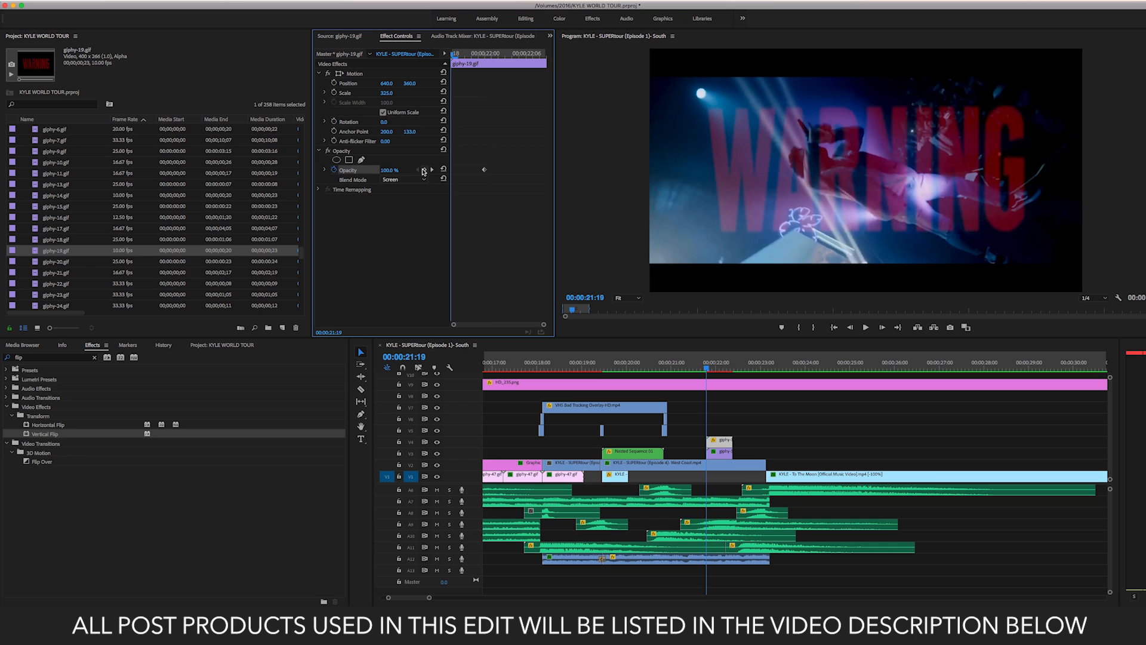
{"action": "left_click_drag", "start_coordinate": [388, 171], "coordinate": [340, 170]}
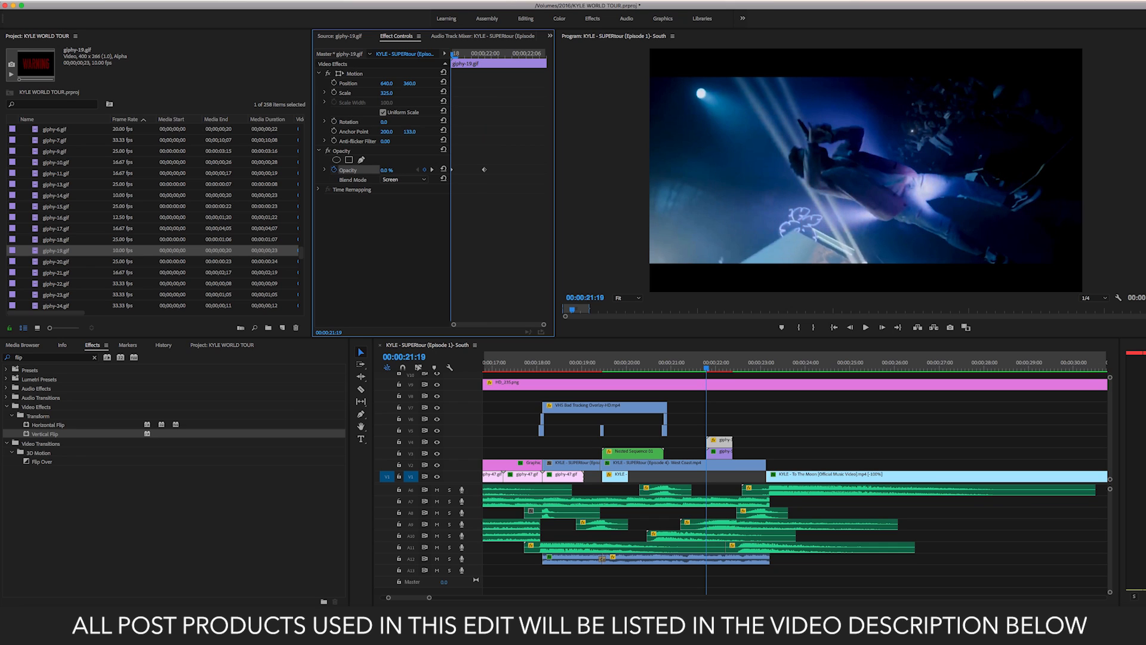
- Fade out the WARNING overlay with an opacity keyframe of 0% at its end, 00:00:22:09
{"action": "left_click", "coordinate": [711, 368]}
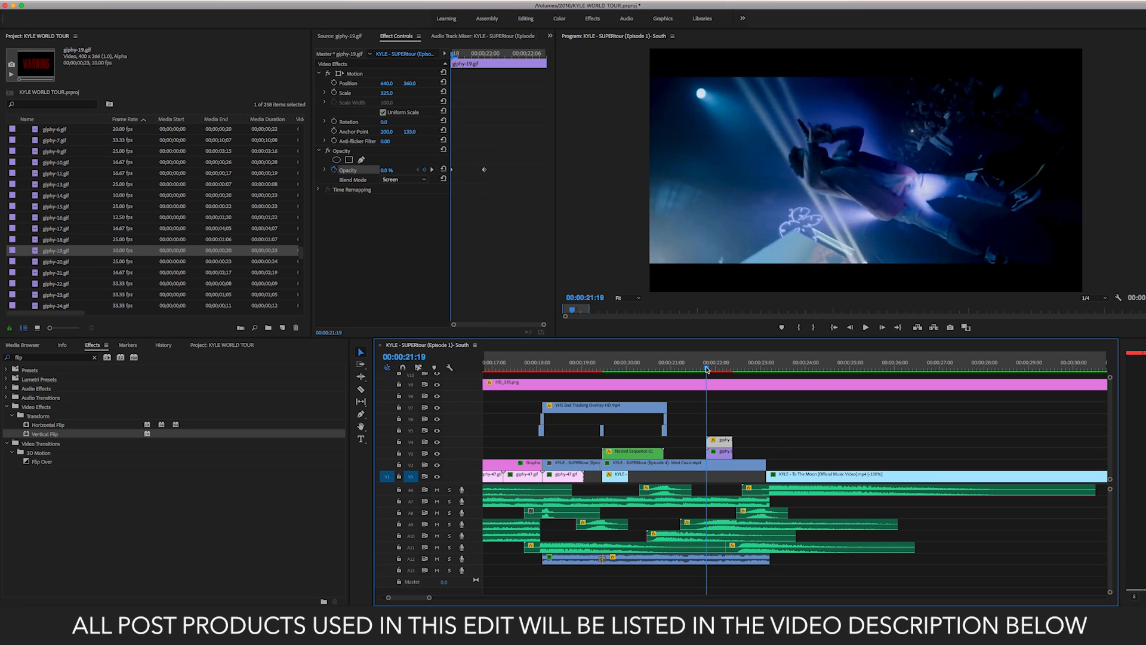
{"action": "left_click_drag", "start_coordinate": [712, 368], "coordinate": [734, 370]}
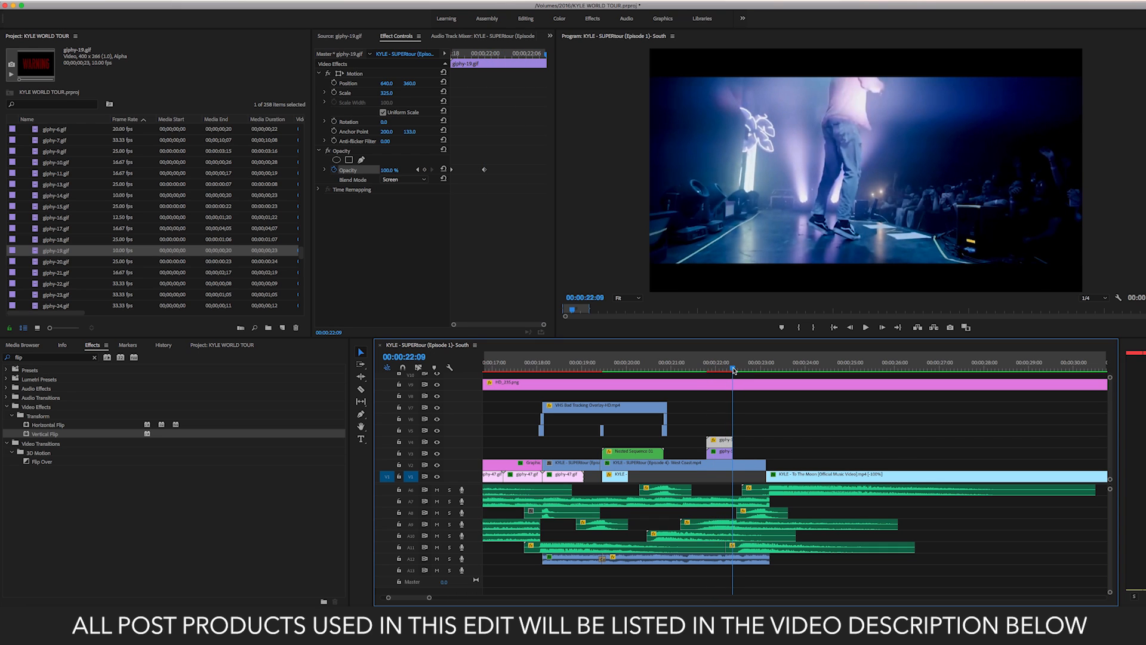
{"action": "left_click_drag", "start_coordinate": [537, 56], "coordinate": [550, 58]}
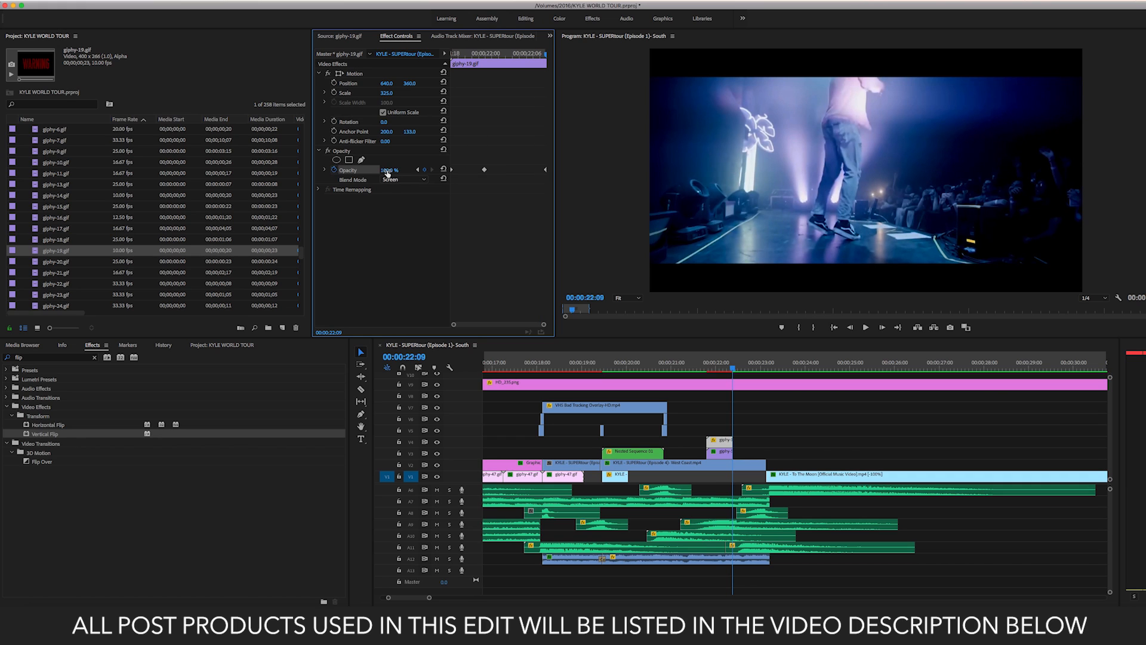
- Play the sequence repeatedly from just before the WARNING overlay to check its fade in and out
{"action": "left_click", "coordinate": [701, 366]}
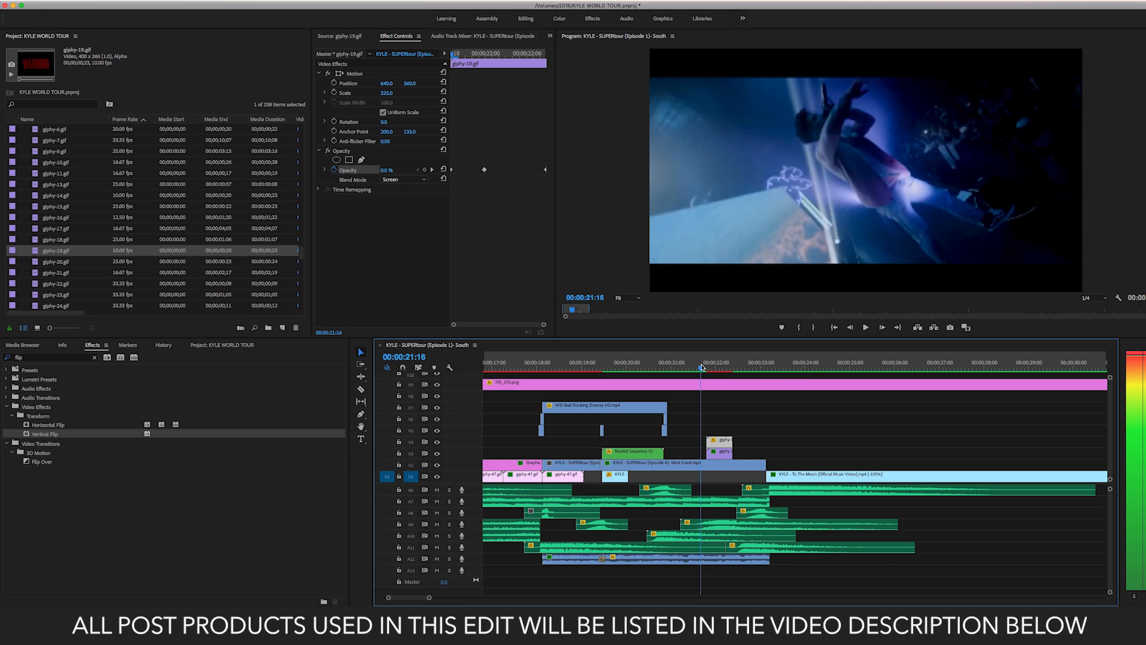
{"action": "mouse_move", "coordinate": [703, 369]}
{"action": "left_mouse_down"}
{"action": "mouse_move", "coordinate": [726, 370]}
{"action": "mouse_move", "coordinate": [707, 371]}
{"action": "left_mouse_up"}
{"action": "key", "text": "space"}
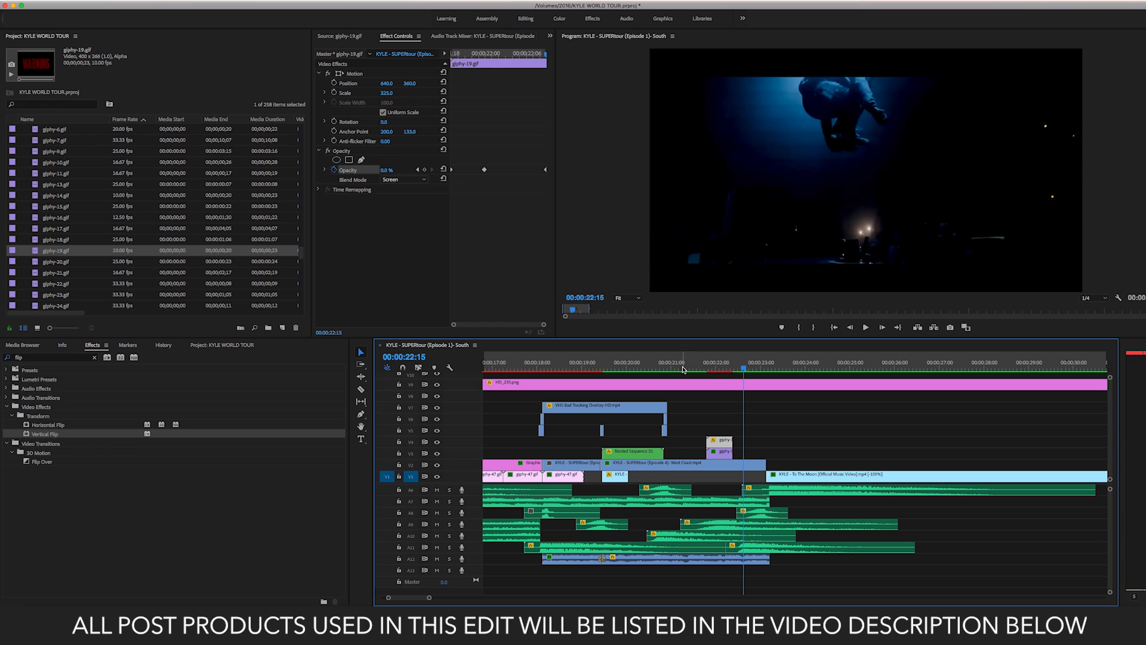
{"action": "left_click", "coordinate": [693, 370]}
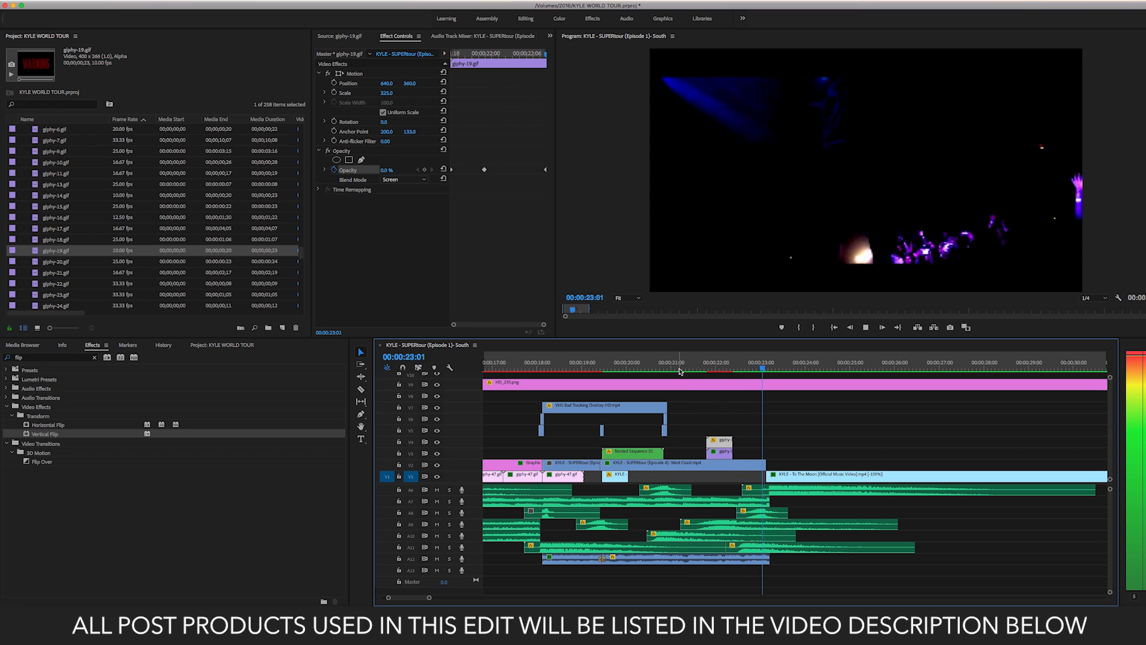
{"action": "left_click", "coordinate": [679, 371]}
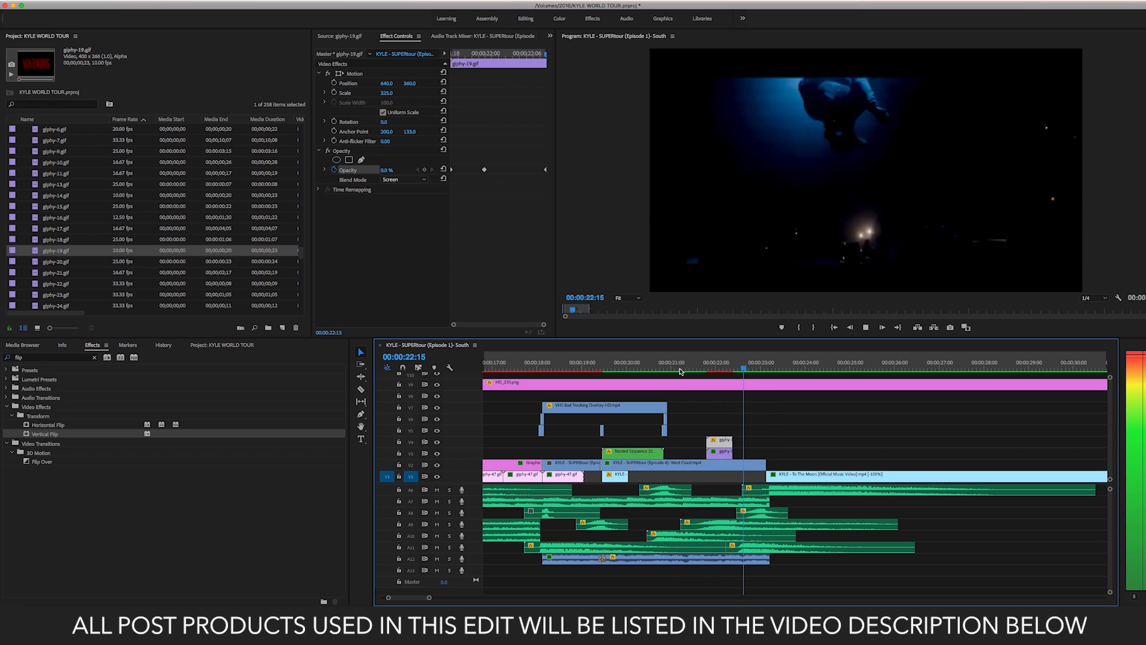
- Replay the sequence across the WARNING overlay, then delete the overlay clip from the timeline
{"action": "left_click", "coordinate": [680, 371]}
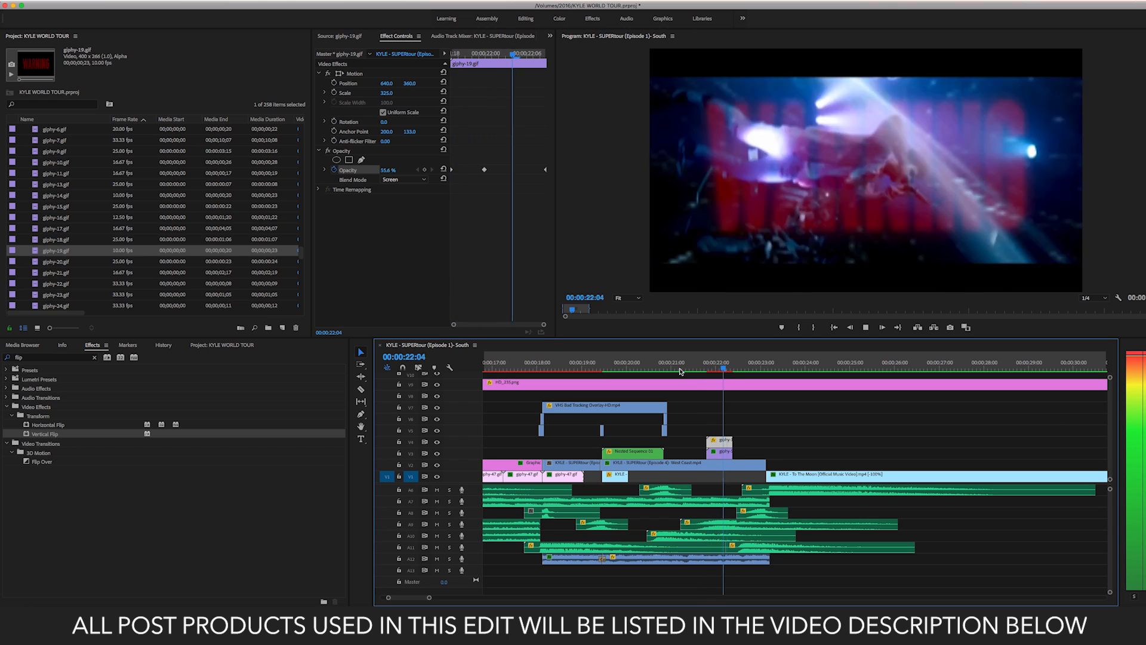
{"action": "key", "text": "space"}
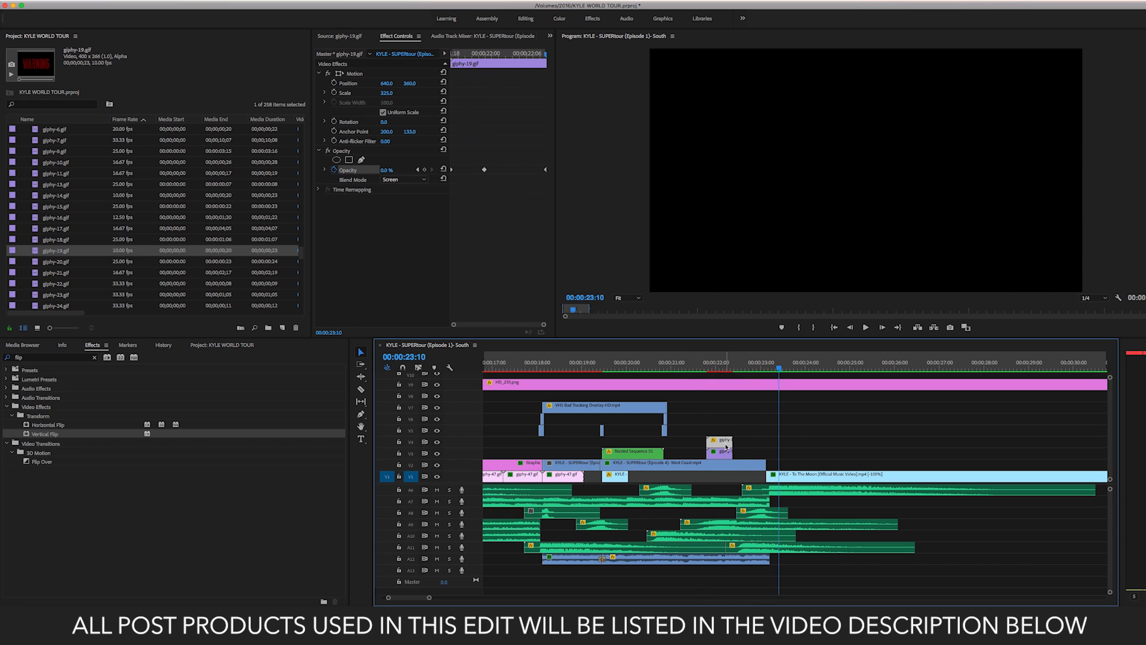
{"action": "key", "text": "Delete"}
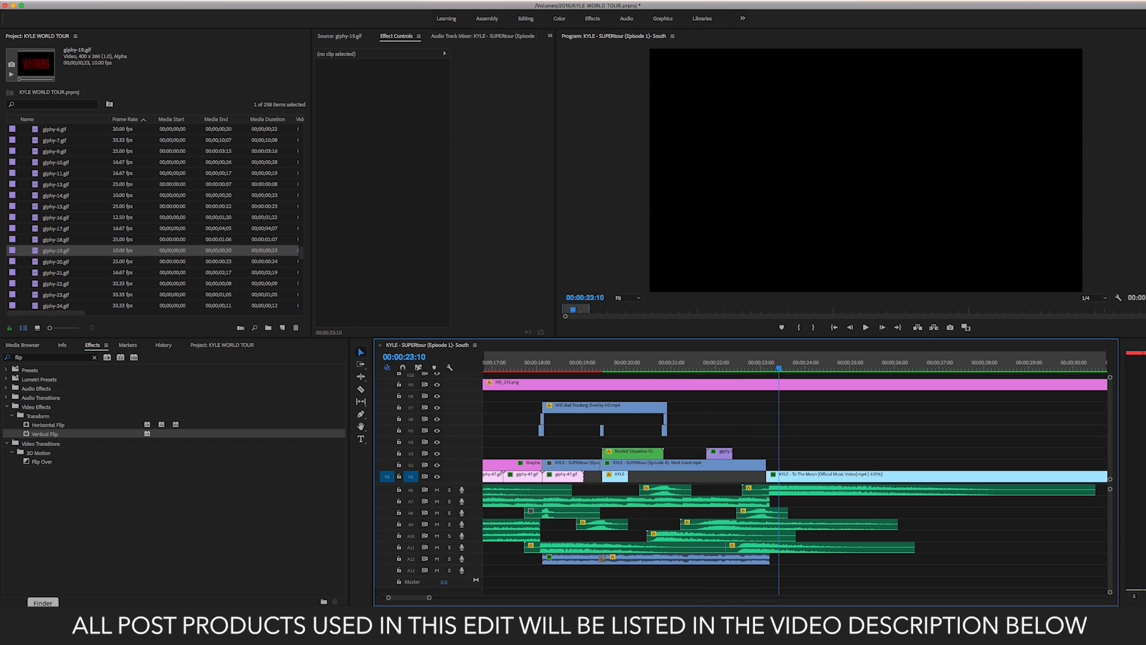
- Switch to Safari and open the sparkling spiral galaxy GIF by xponentialdesign from GIPHY's galaxy results
{"action": "left_click", "coordinate": [42, 623]}
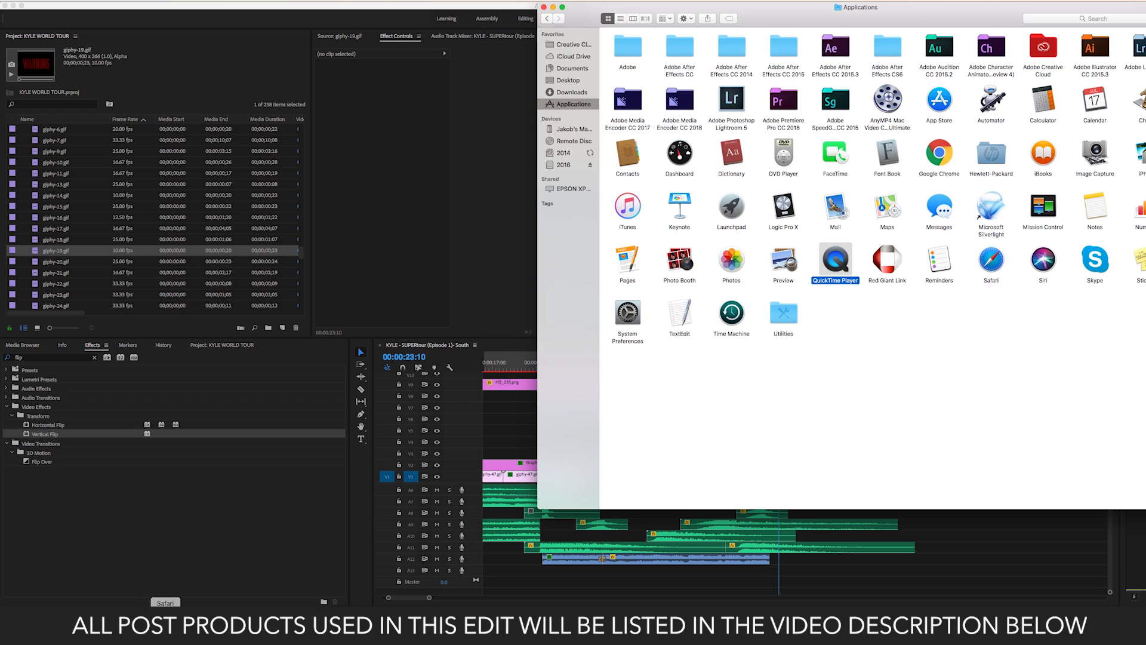
{"action": "left_click", "coordinate": [165, 623]}
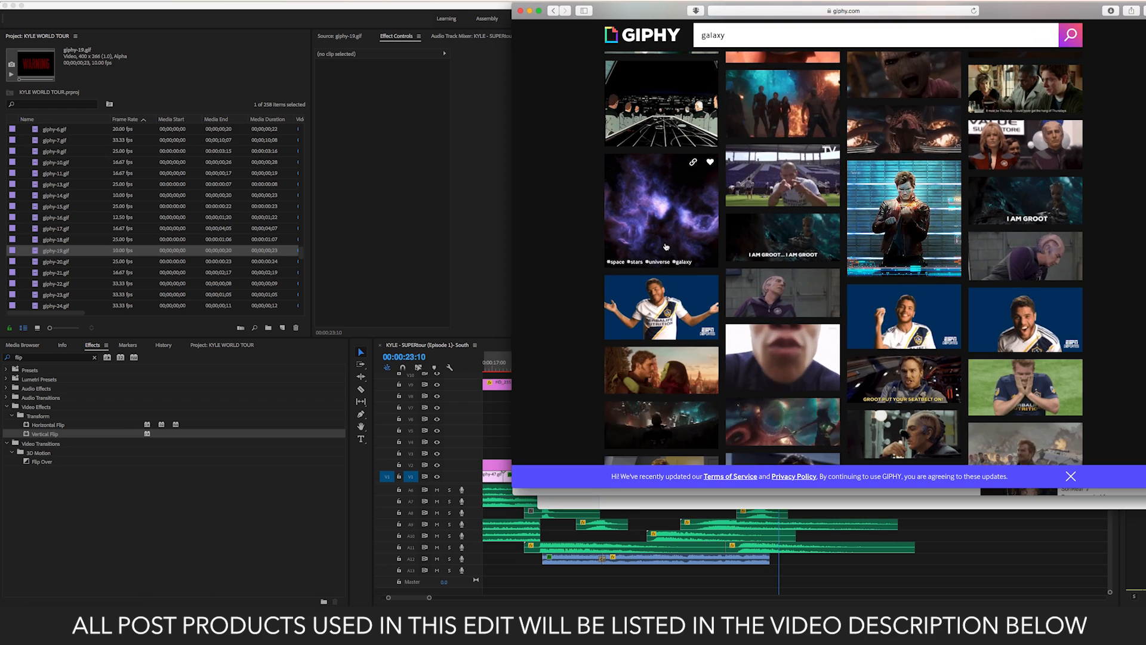
{"action": "scroll", "coordinate": [861, 243], "scroll_direction": "up", "scroll_amount": 5}
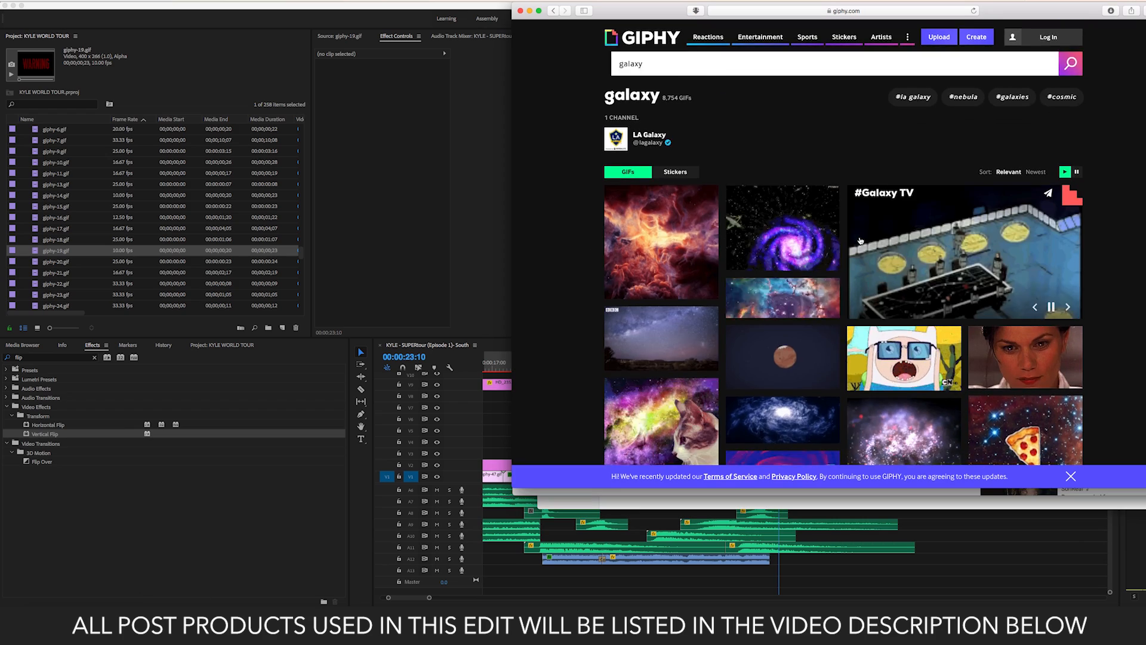
{"action": "scroll", "coordinate": [861, 243], "scroll_direction": "down", "scroll_amount": 5}
{"action": "left_click", "coordinate": [906, 315]}
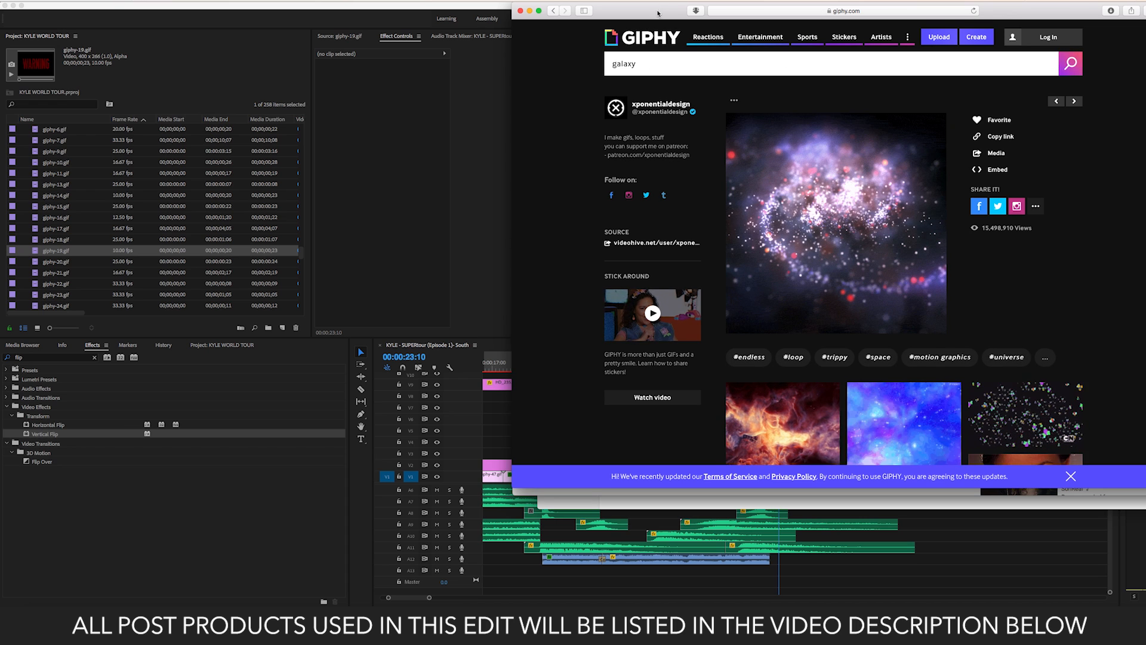
{"action": "left_click_drag", "start_coordinate": [657, 12], "coordinate": [664, 12]}
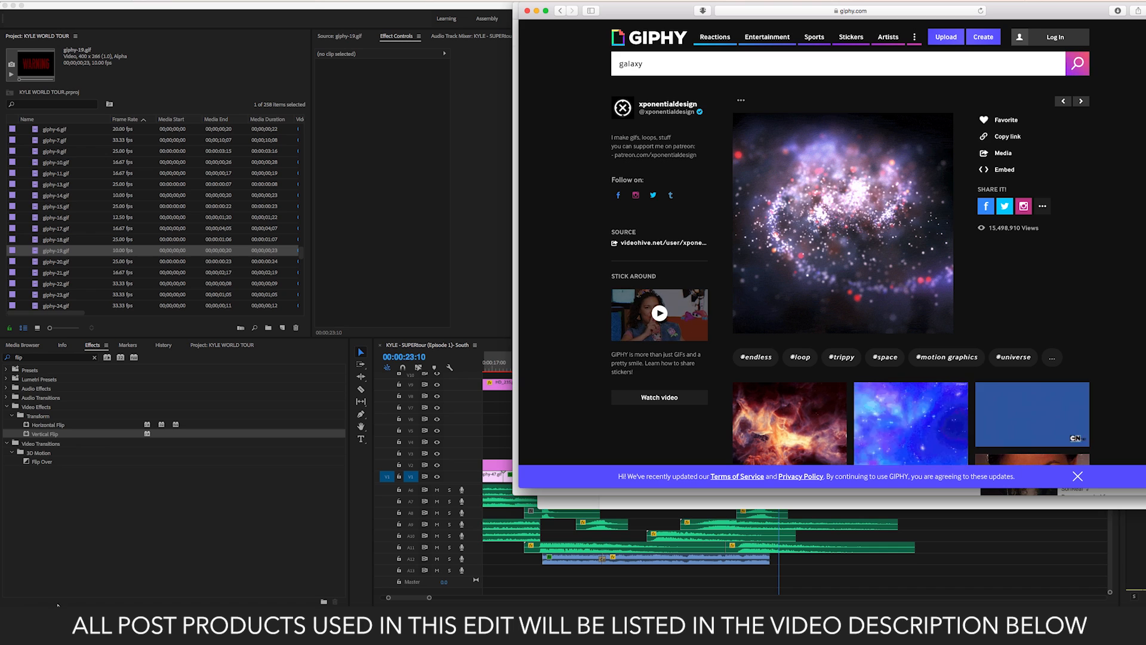
- Switch to Finder and create a new folder named GIPHY on the 2016 drive
{"action": "left_click", "coordinate": [43, 627]}
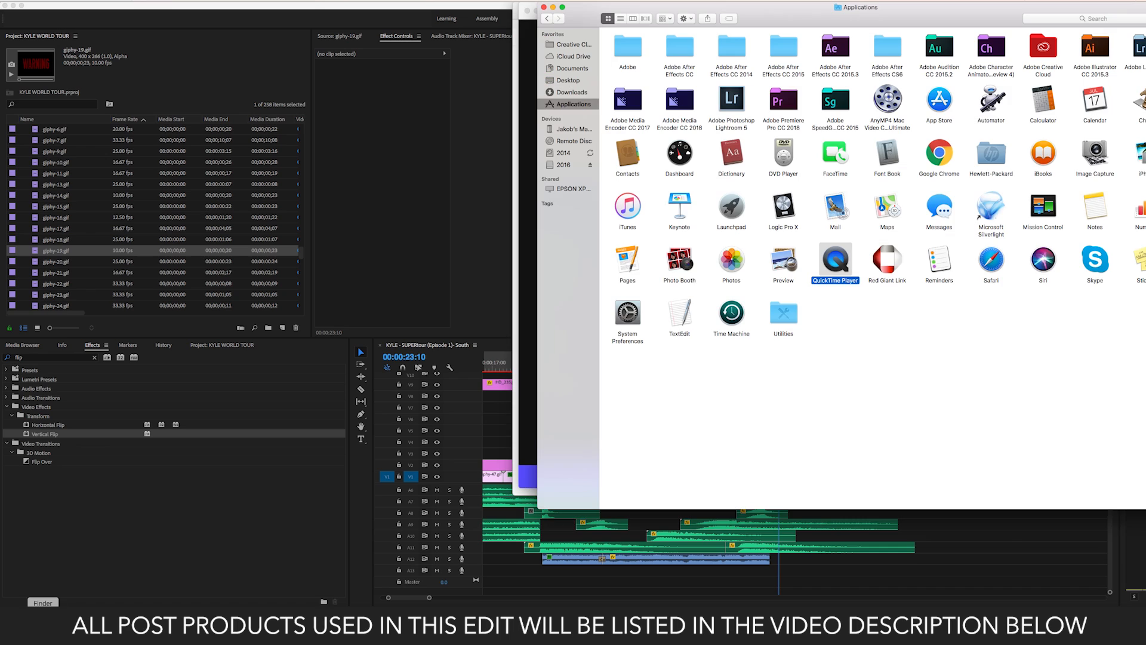
{"action": "left_click", "coordinate": [561, 165]}
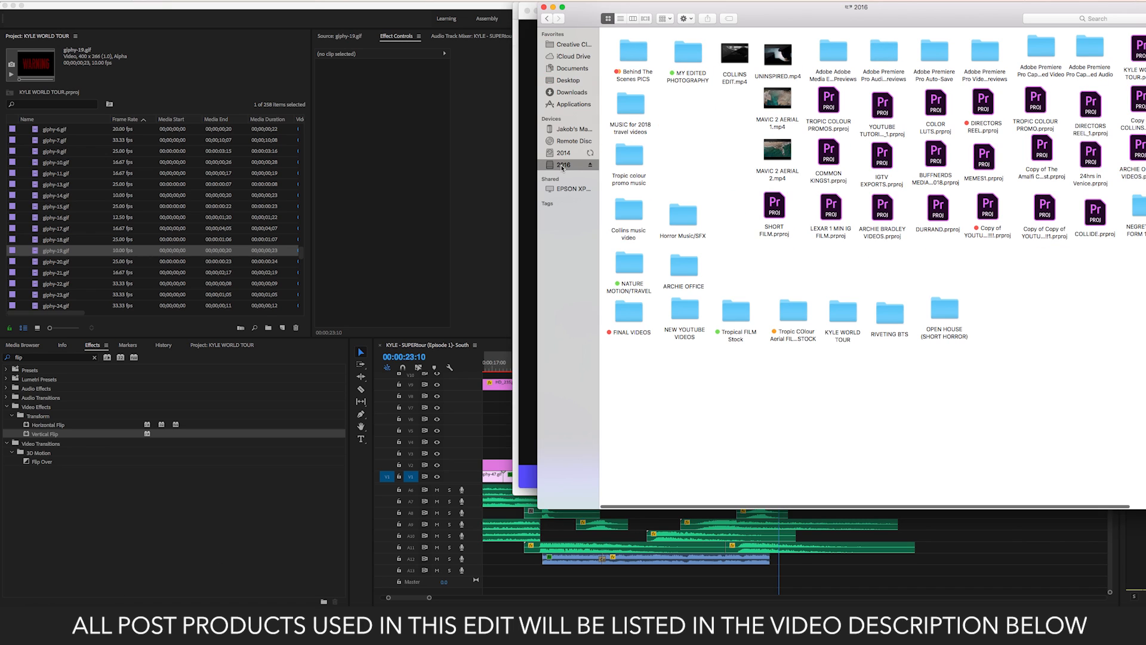
{"action": "right_click", "coordinate": [1031, 318]}
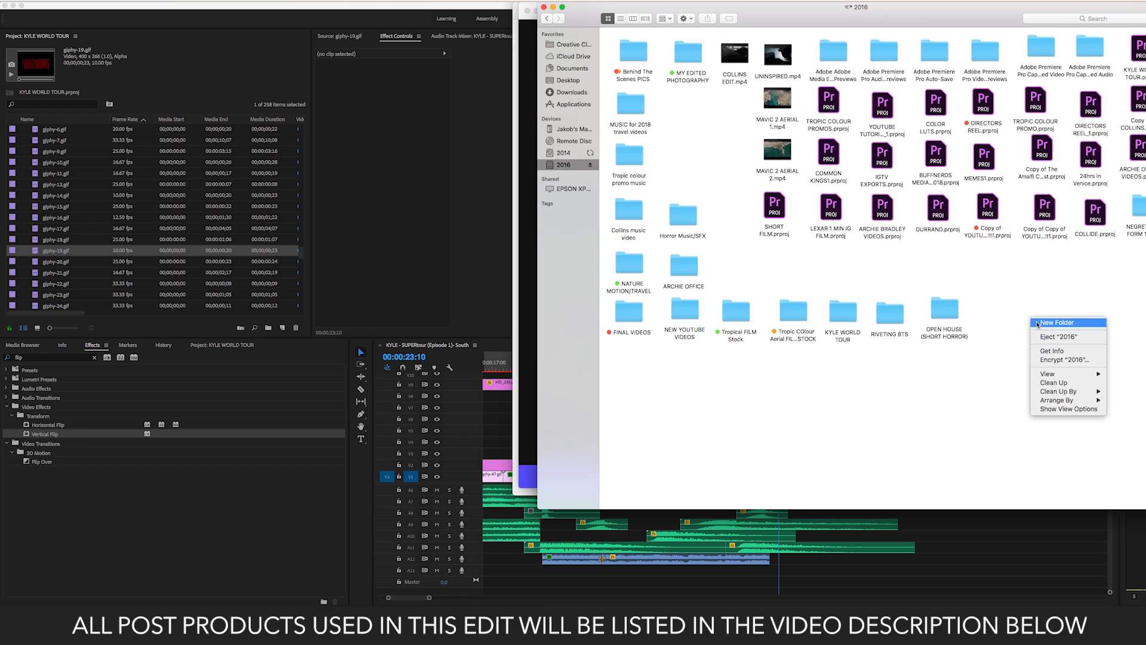
{"action": "left_click", "coordinate": [1055, 322]}
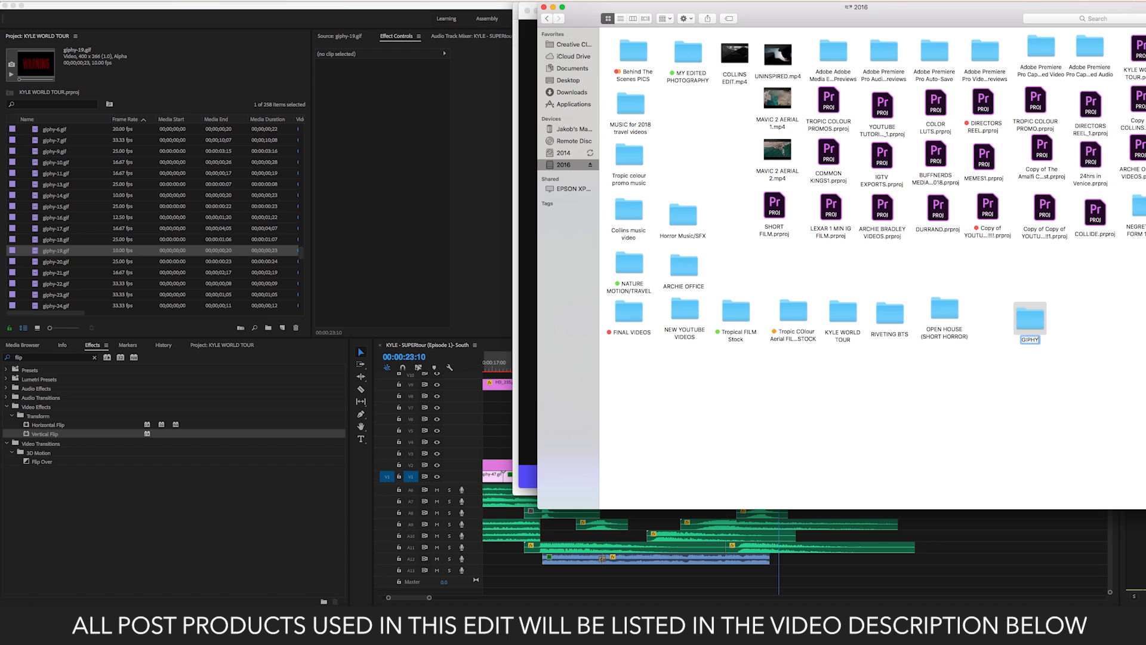
{"action": "left_click", "coordinate": [1031, 320]}
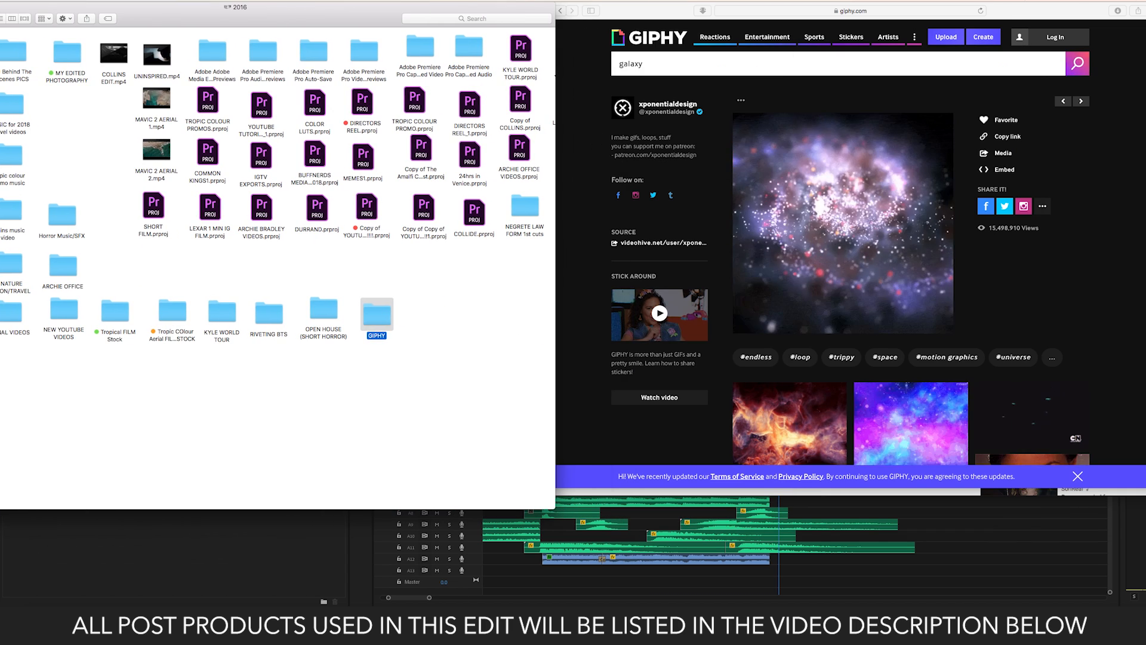
- Save the galaxy GIF from the GIPHY page into the GIPHY folder and open the folder to check it
{"action": "left_click", "coordinate": [807, 233]}
{"action": "left_click_drag", "start_coordinate": [807, 232], "coordinate": [378, 317]}
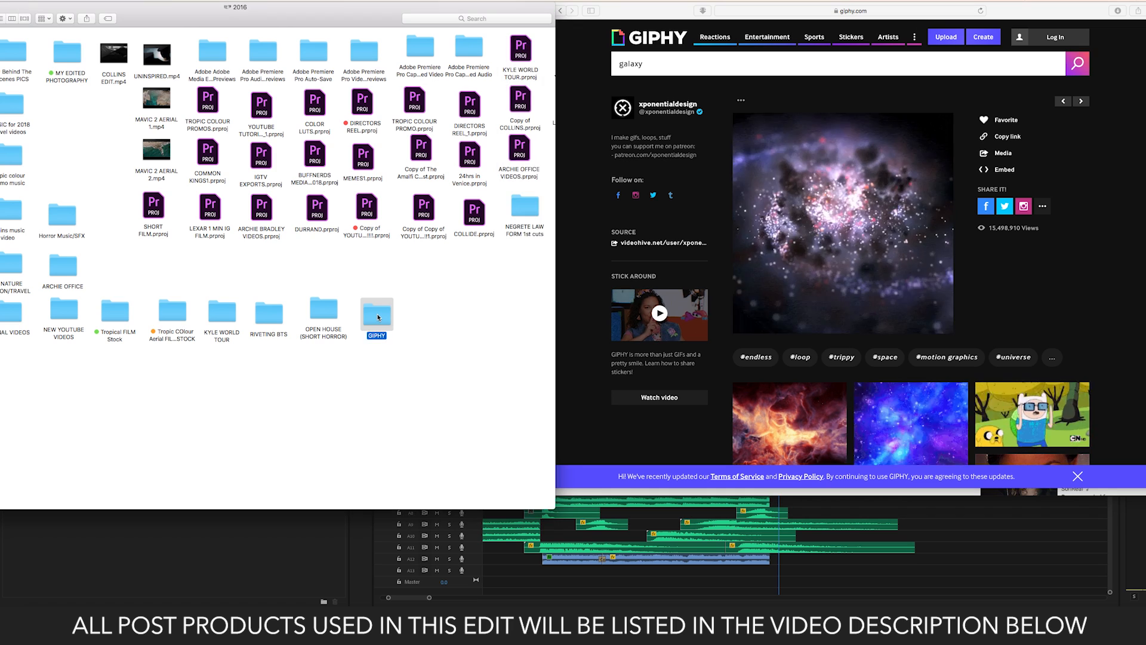
{"action": "double_click", "coordinate": [378, 317]}
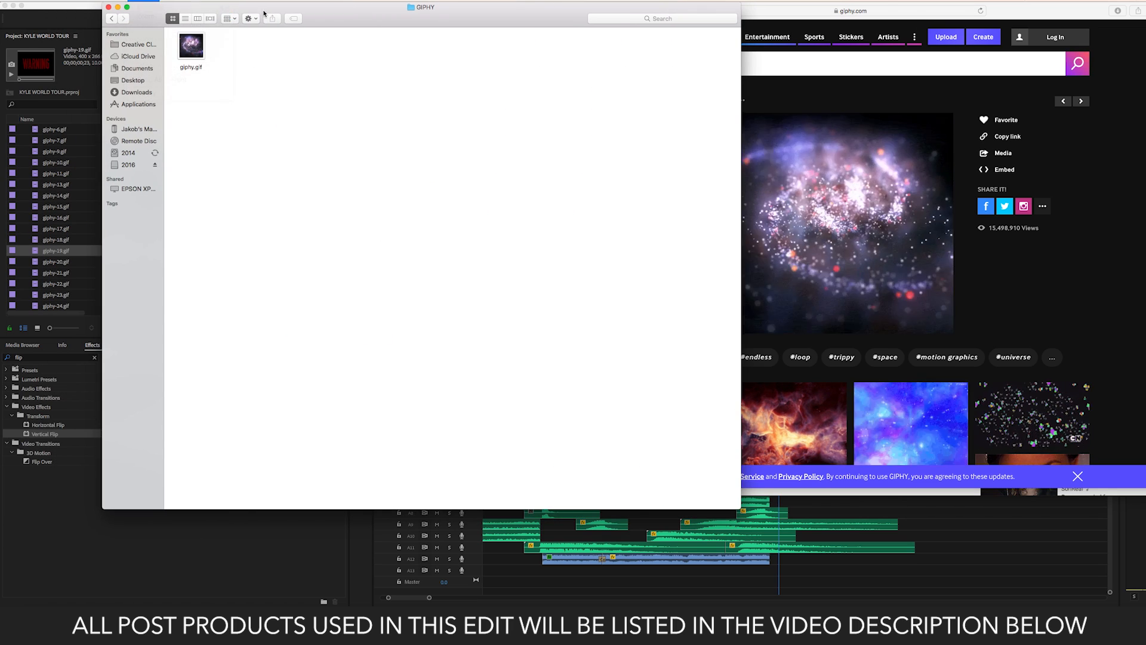
{"action": "left_click_drag", "start_coordinate": [307, 5], "coordinate": [504, 13]}
- Return to Premiere Pro and preview several project GIFs, including giphy-11.gif and giphy-24.gif, then scrub through giphy-23.gif
{"action": "left_click", "coordinate": [46, 186]}
{"action": "scroll", "coordinate": [46, 186], "scroll_direction": "up", "scroll_amount": 1}
{"action": "double_click", "coordinate": [46, 186]}
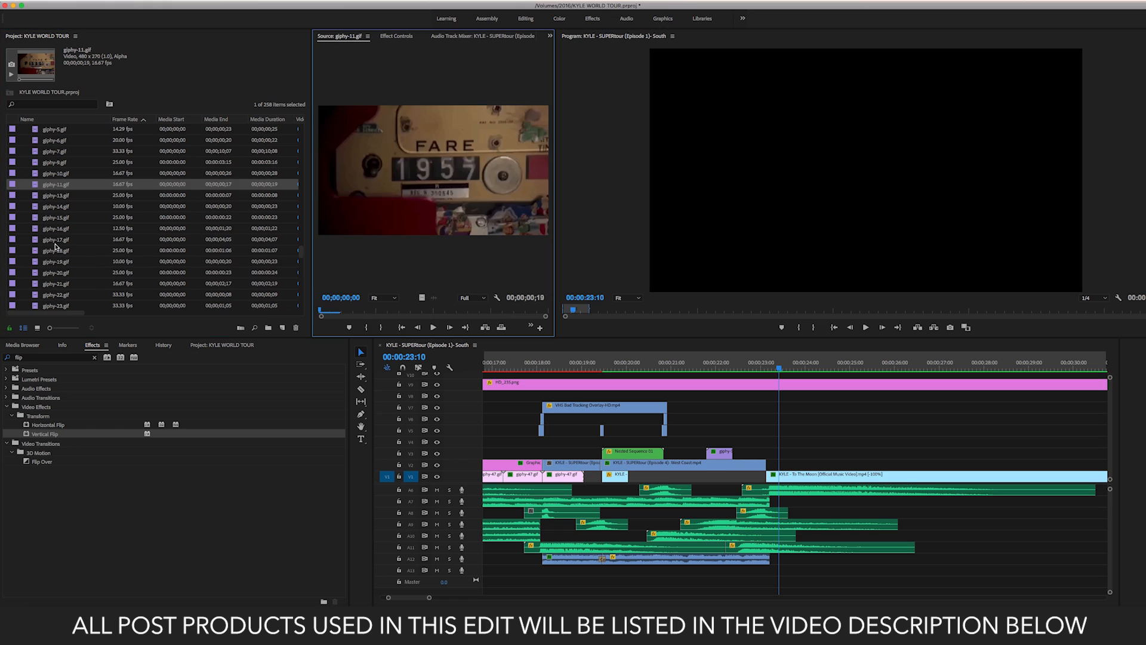
{"action": "double_click", "coordinate": [56, 242]}
{"action": "scroll", "coordinate": [57, 245], "scroll_direction": "down", "scroll_amount": 3}
{"action": "double_click", "coordinate": [58, 206]}
{"action": "double_click", "coordinate": [57, 219]}
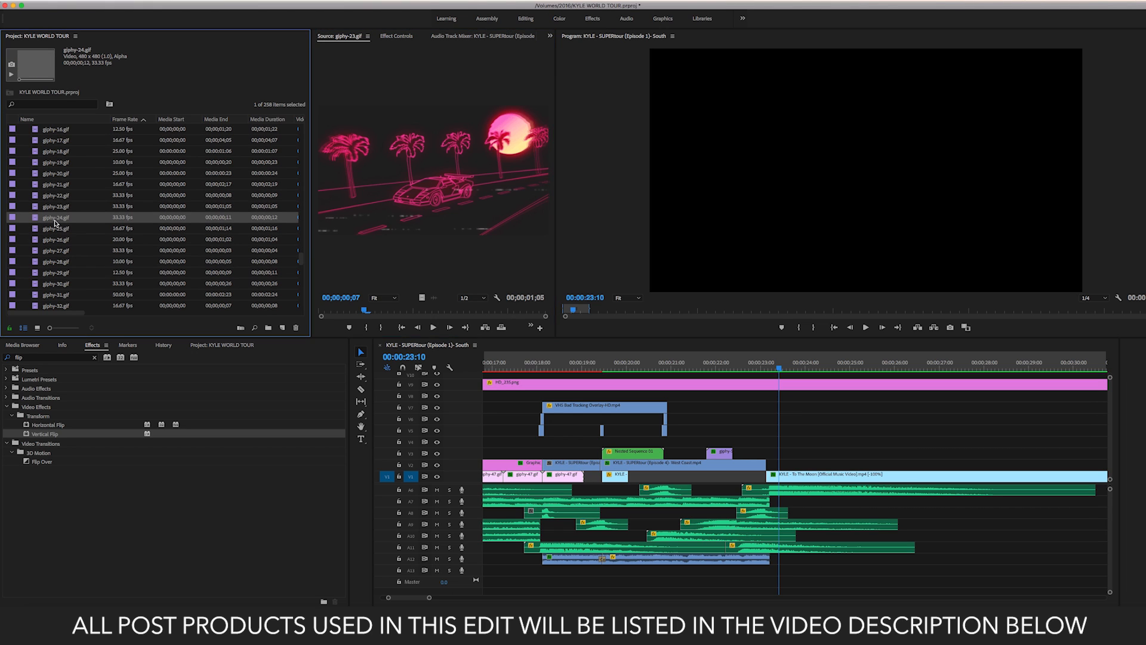
{"action": "double_click", "coordinate": [53, 229]}
{"action": "double_click", "coordinate": [53, 215]}
{"action": "double_click", "coordinate": [55, 207]}
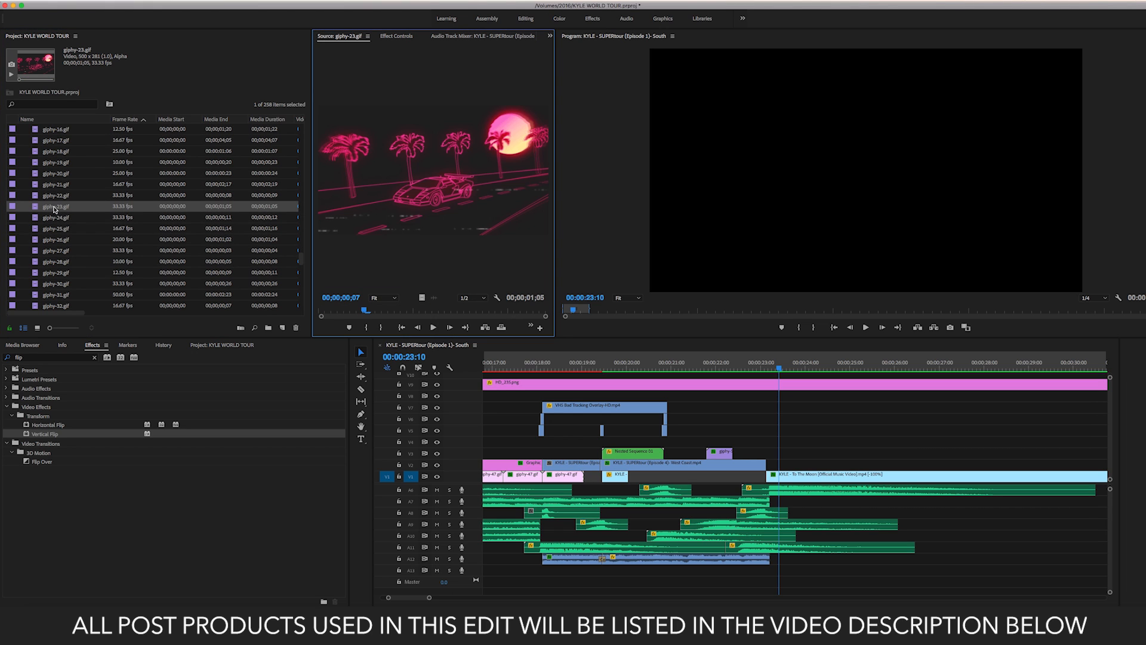
{"action": "mouse_move", "coordinate": [336, 310]}
{"action": "left_mouse_down"}
{"action": "mouse_move", "coordinate": [541, 309]}
{"action": "mouse_move", "coordinate": [342, 308]}
{"action": "left_mouse_up"}
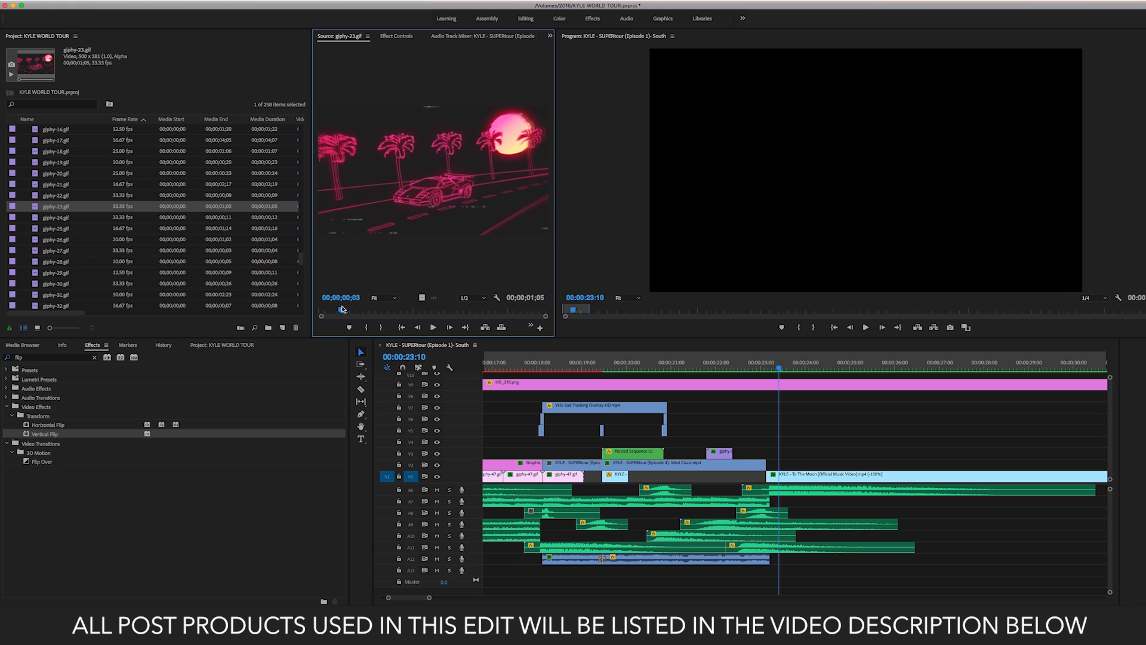
{"action": "left_click", "coordinate": [779, 367]}
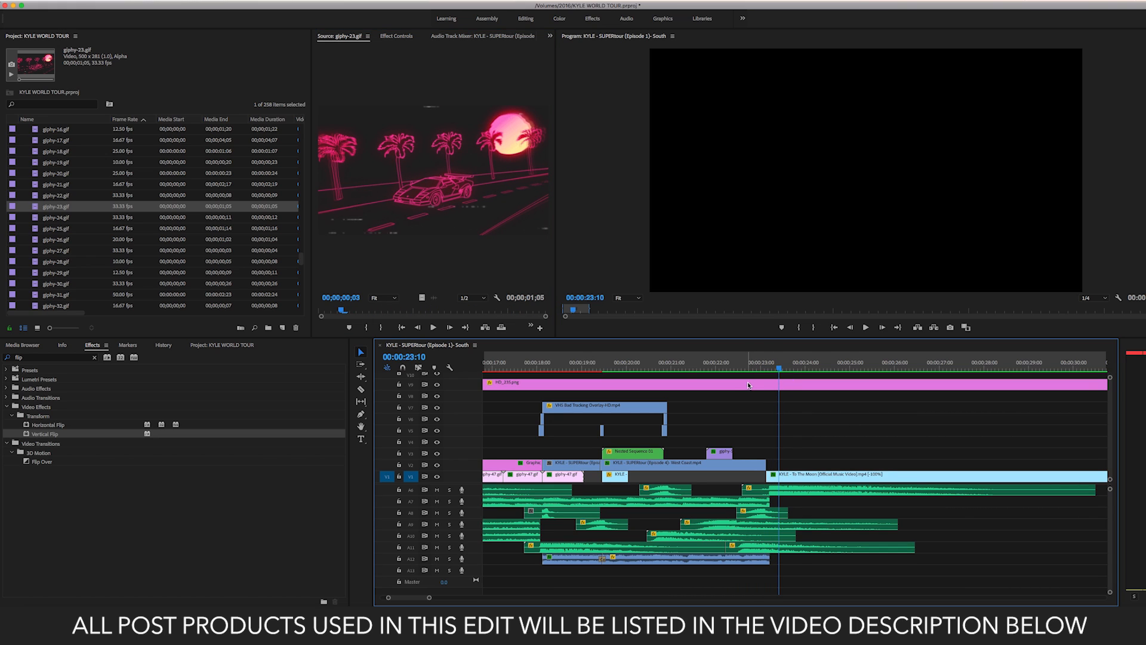
{"action": "scroll", "coordinate": [638, 397], "scroll_direction": "down", "scroll_amount": 5}
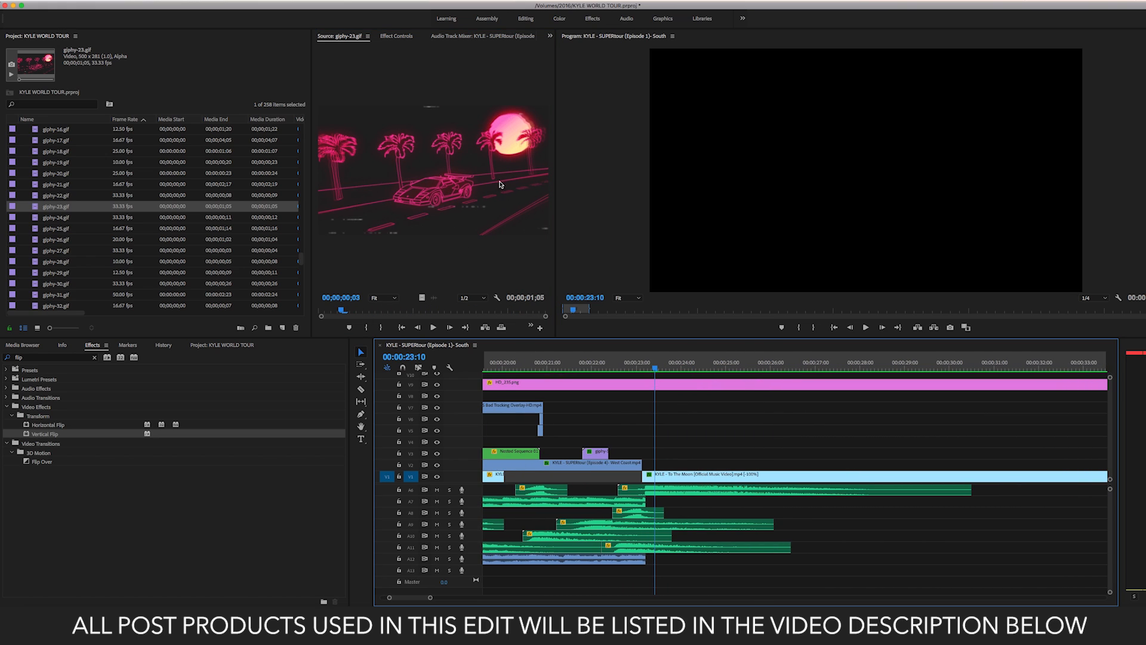
- Preview the GIF clips from giphy-29 to giphy-32 in the project bin and scrub through giphy-31
{"action": "double_click", "coordinate": [47, 273]}
{"action": "scroll", "coordinate": [57, 263], "scroll_direction": "down", "scroll_amount": 5}
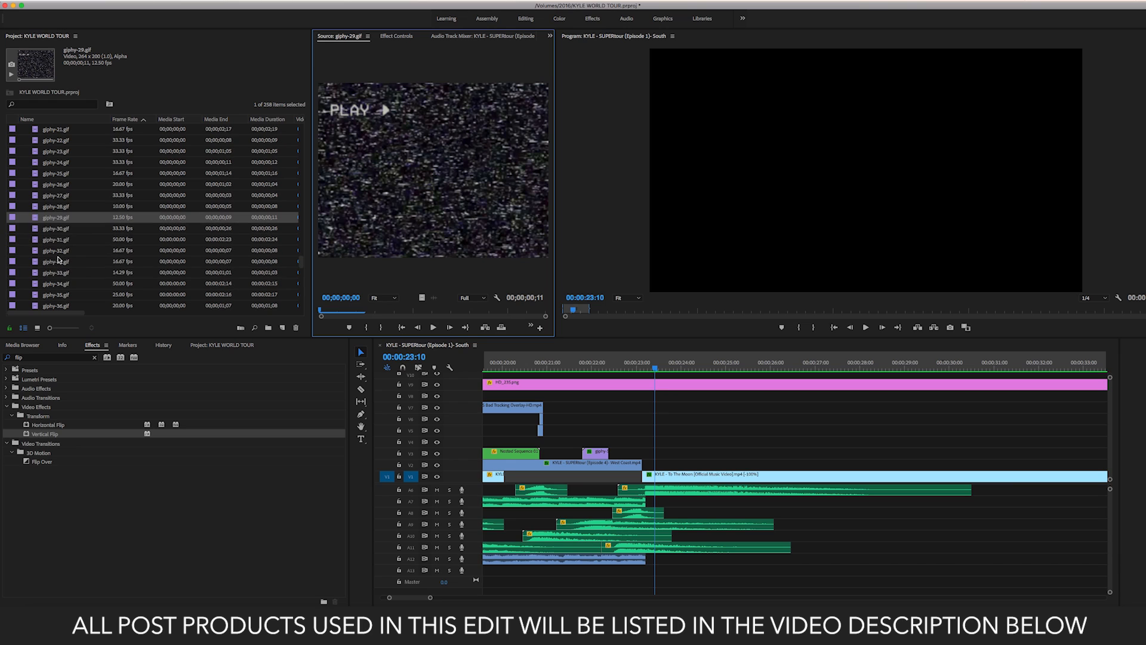
{"action": "double_click", "coordinate": [57, 250]}
{"action": "left_click", "coordinate": [58, 240]}
{"action": "double_click", "coordinate": [58, 241]}
{"action": "double_click", "coordinate": [56, 262]}
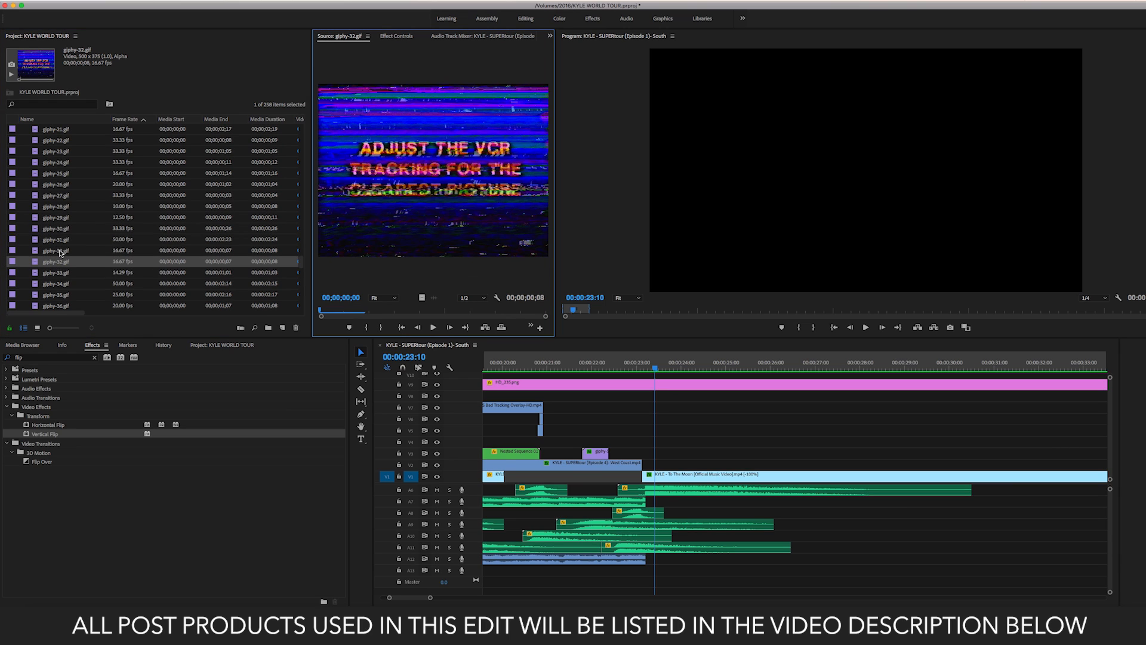
{"action": "double_click", "coordinate": [59, 251]}
{"action": "left_click", "coordinate": [59, 241]}
{"action": "double_click", "coordinate": [59, 241]}
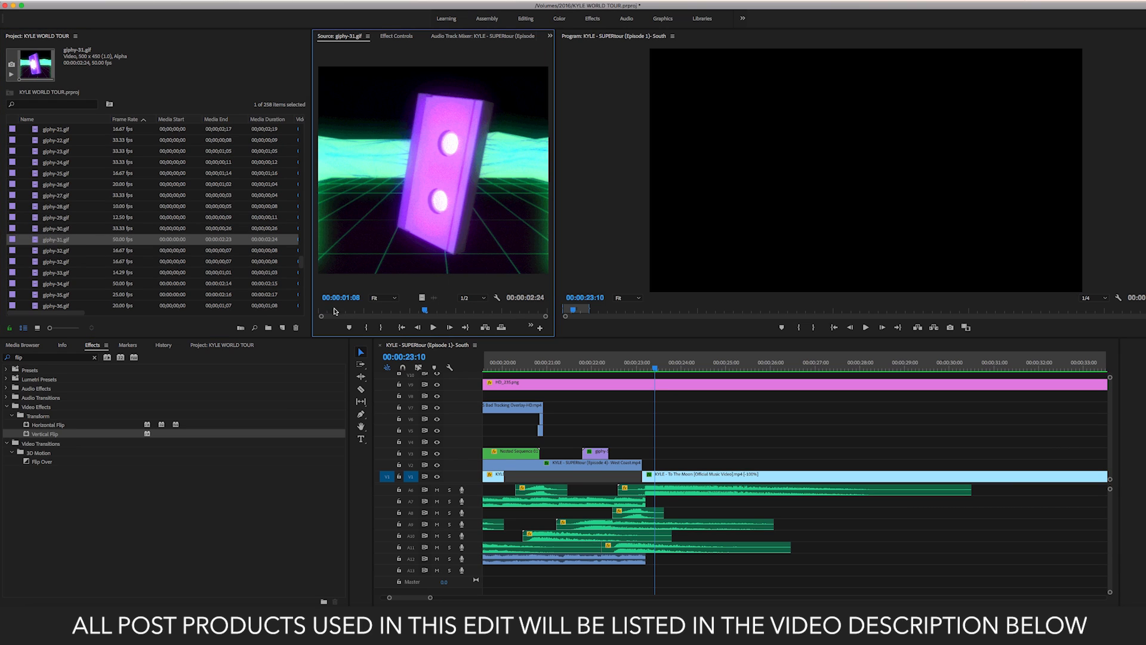
{"action": "left_click_drag", "start_coordinate": [334, 308], "coordinate": [310, 310]}
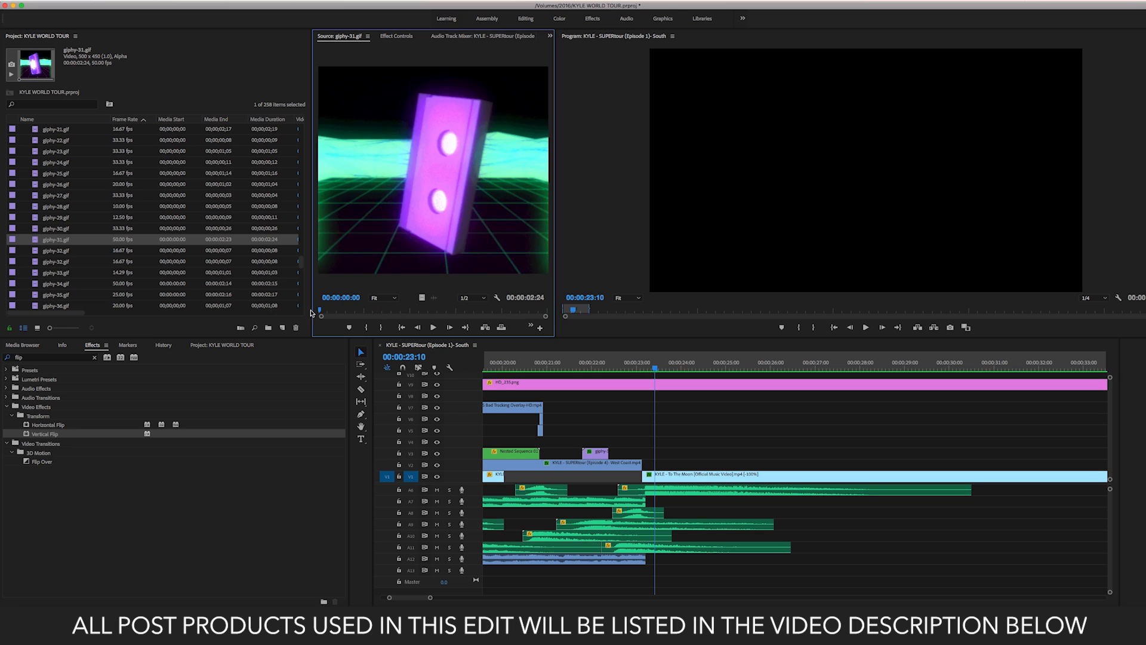
- Preview the GIF clips from giphy-33 to giphy-37, then play and scrub the SUPER title in giphy-34.gif
{"action": "double_click", "coordinate": [52, 272]}
{"action": "scroll", "coordinate": [57, 269], "scroll_direction": "down", "scroll_amount": 2}
{"action": "double_click", "coordinate": [57, 261]}
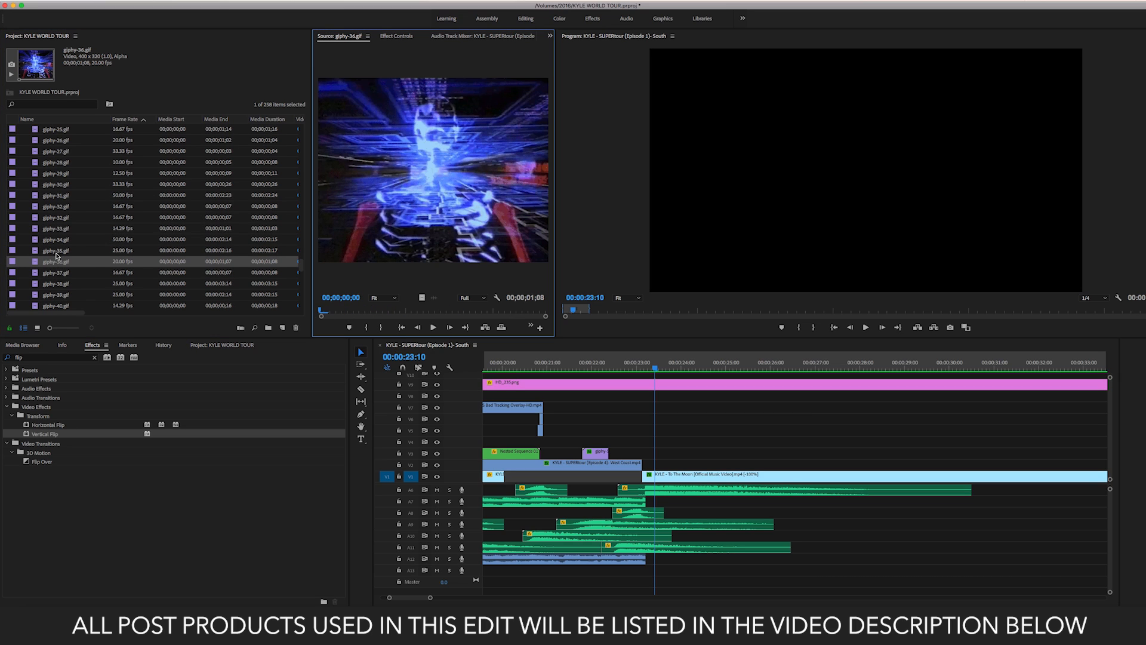
{"action": "double_click", "coordinate": [56, 251]}
{"action": "double_click", "coordinate": [55, 239]}
{"action": "double_click", "coordinate": [53, 273]}
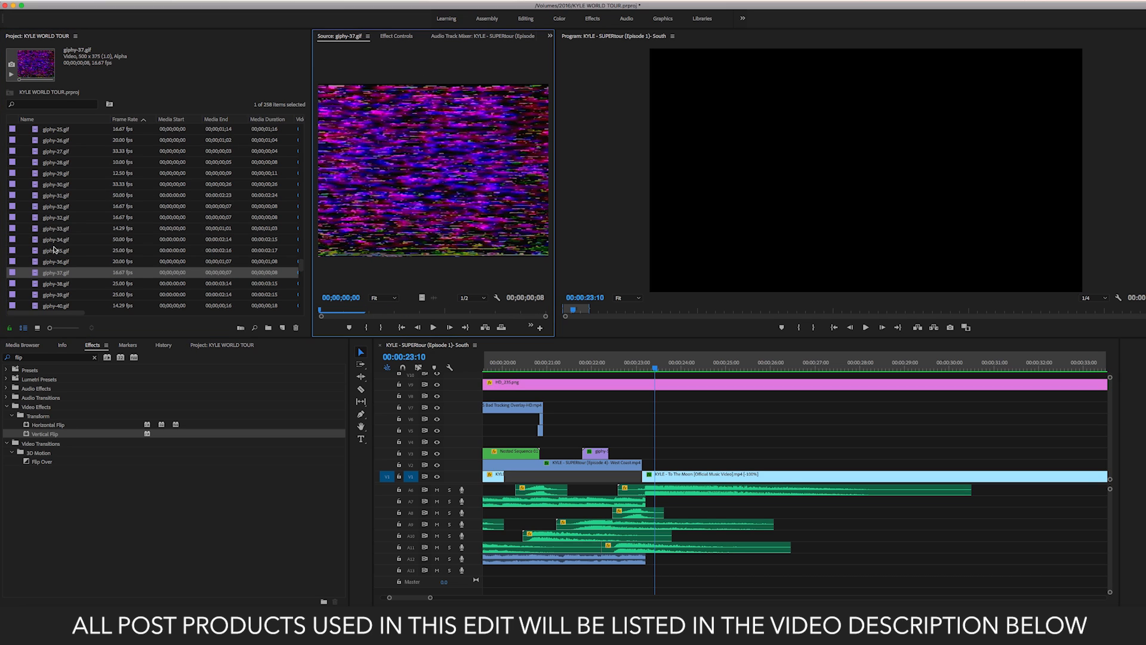
{"action": "double_click", "coordinate": [54, 250]}
{"action": "double_click", "coordinate": [54, 239]}
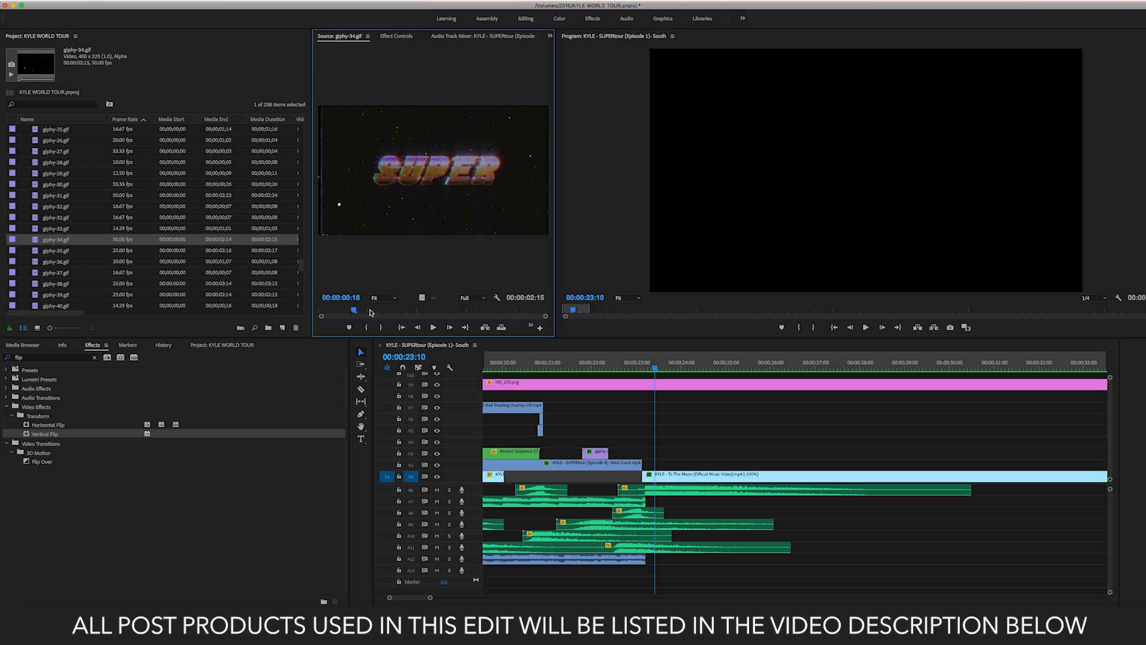
{"action": "left_click_drag", "start_coordinate": [370, 312], "coordinate": [326, 312]}
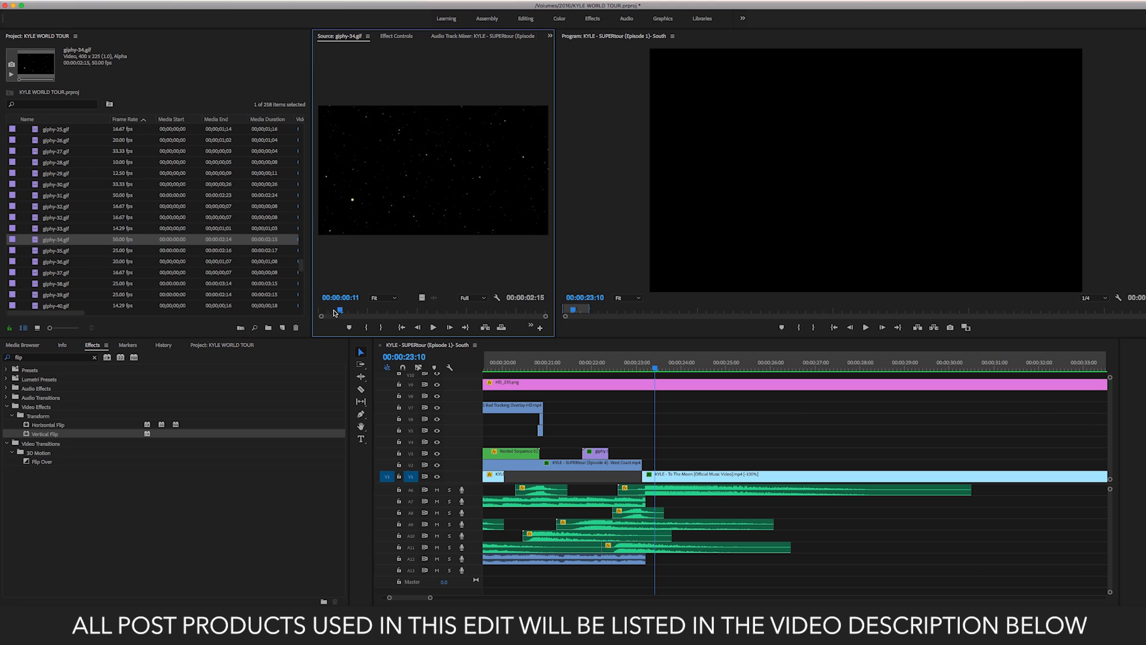
{"action": "key", "text": "space"}
{"action": "left_click_drag", "start_coordinate": [367, 309], "coordinate": [401, 312]}
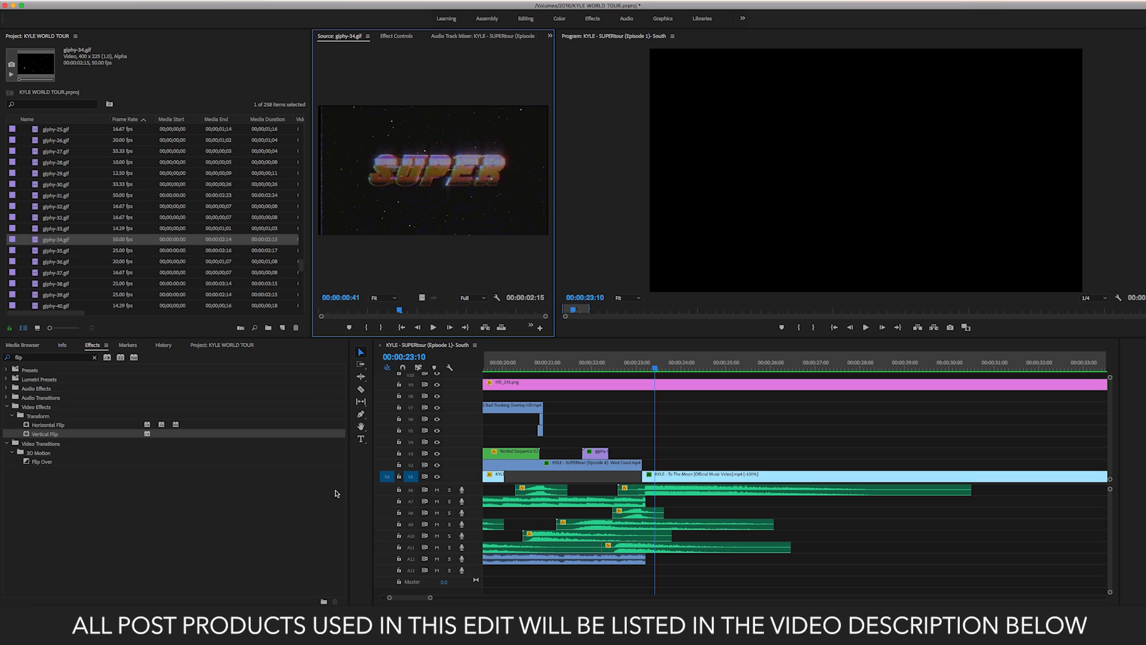
- Review the other sections of the sequence up to the end card, return to about 00:00:20:20 and save the project
{"action": "left_click_drag", "start_coordinate": [389, 597], "coordinate": [170, 585]}
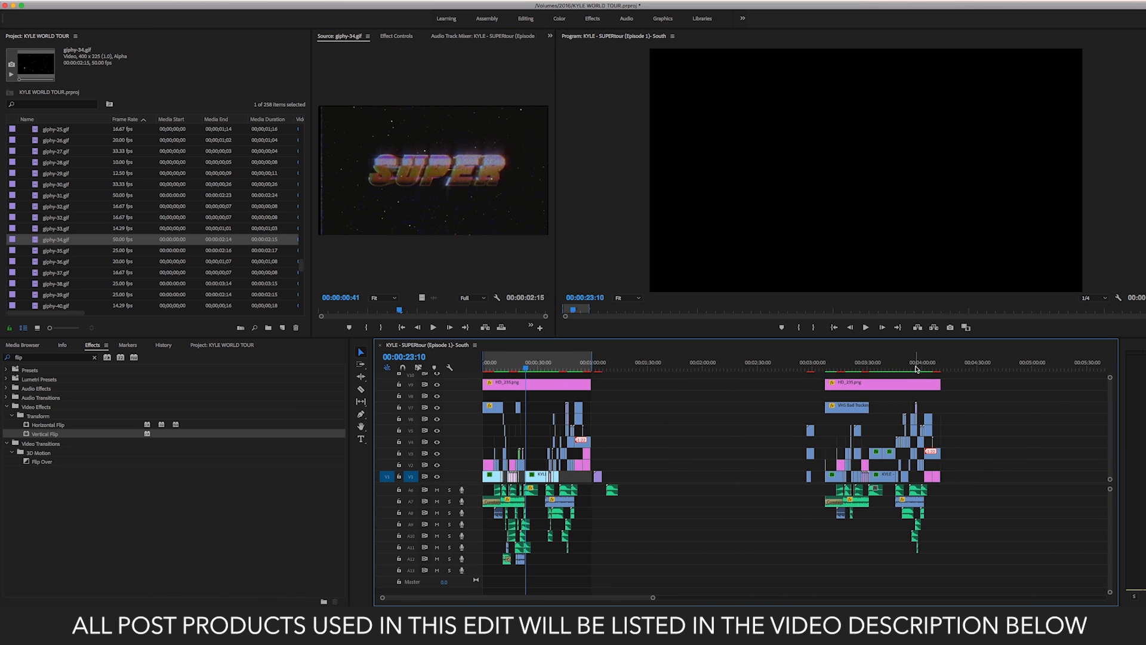
{"action": "left_click_drag", "start_coordinate": [916, 369], "coordinate": [811, 368]}
{"action": "scroll", "coordinate": [910, 436], "scroll_direction": "down", "scroll_amount": 10}
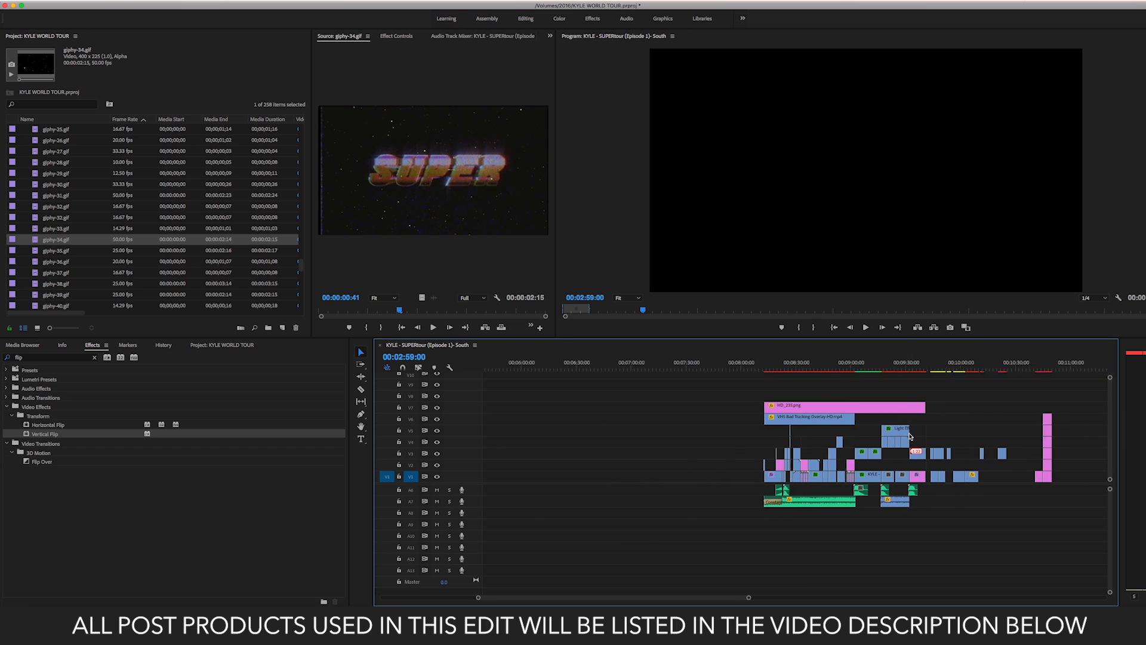
{"action": "scroll", "coordinate": [909, 436], "scroll_direction": "down", "scroll_amount": 3}
{"action": "left_click_drag", "start_coordinate": [892, 369], "coordinate": [690, 365]}
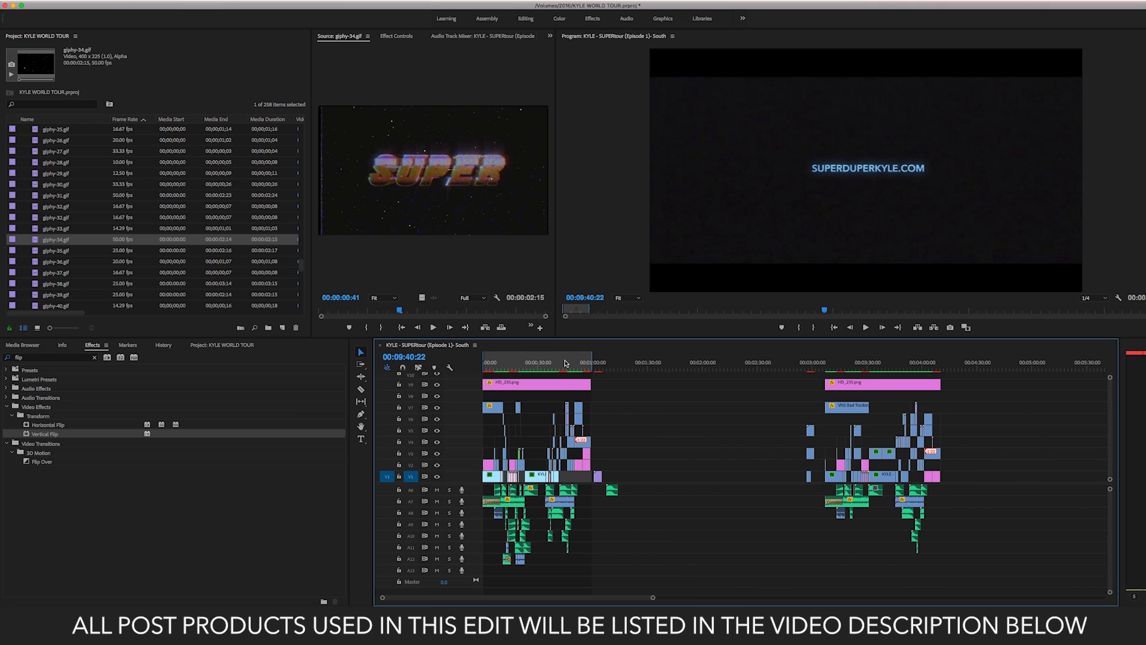
{"action": "left_click_drag", "start_coordinate": [565, 363], "coordinate": [558, 367]}
{"action": "left_click", "coordinate": [539, 362]}
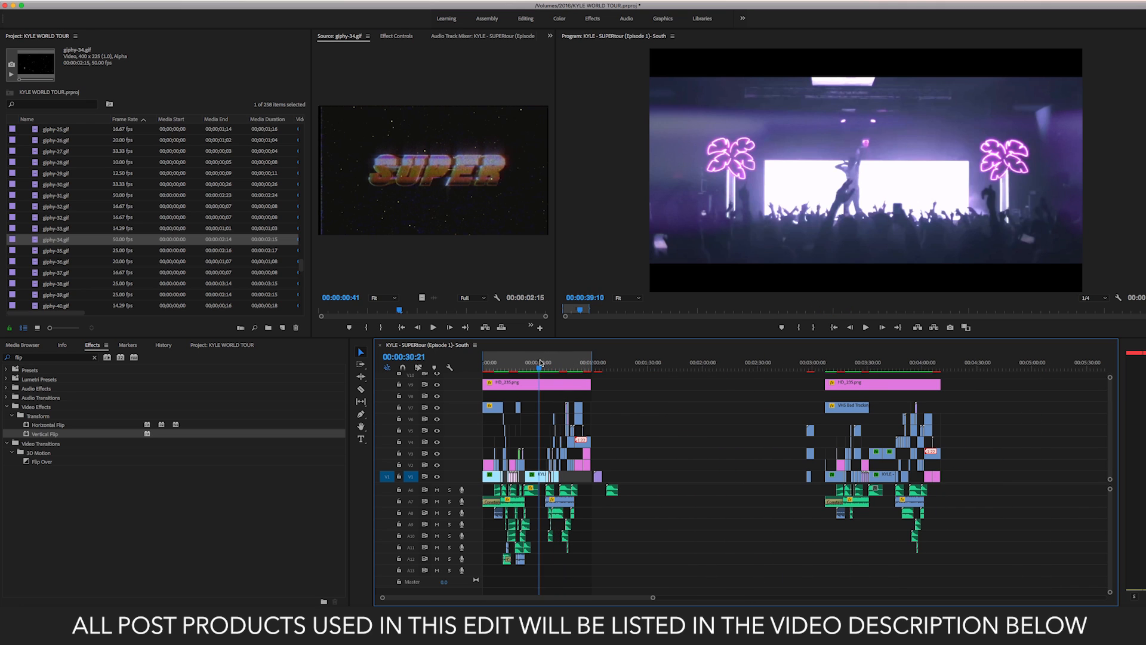
{"action": "left_click", "coordinate": [521, 364]}
{"action": "key", "text": "super+s"}
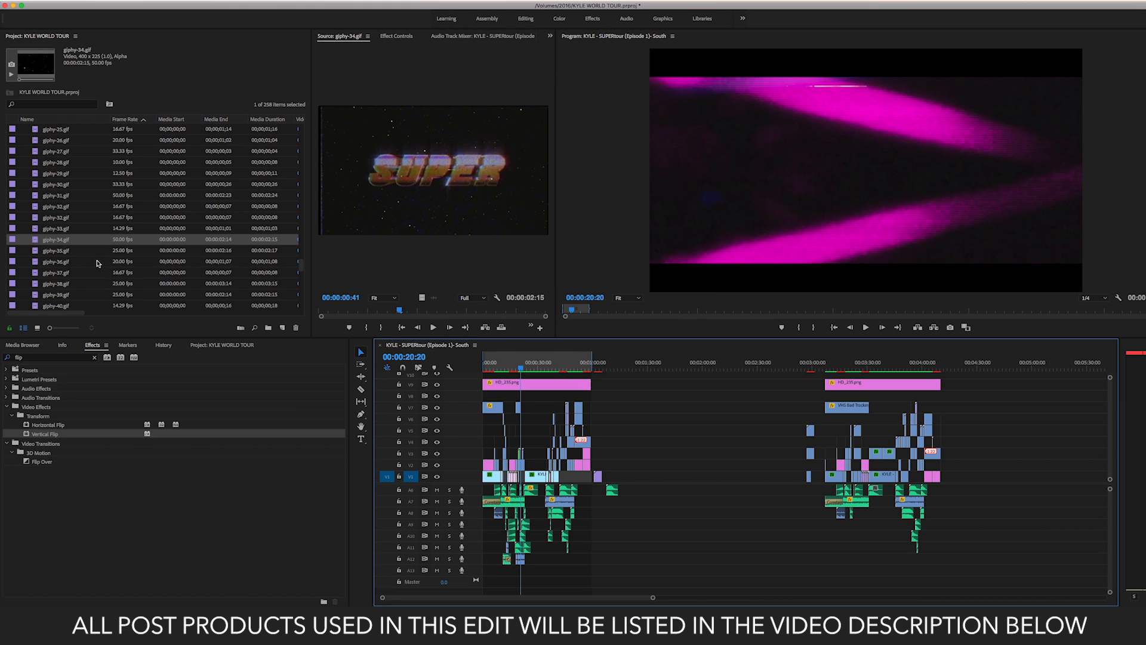
- Place giphy-34.gif on track V4 above the concert footage, starting at about 21.5 seconds
{"action": "double_click", "coordinate": [51, 251]}
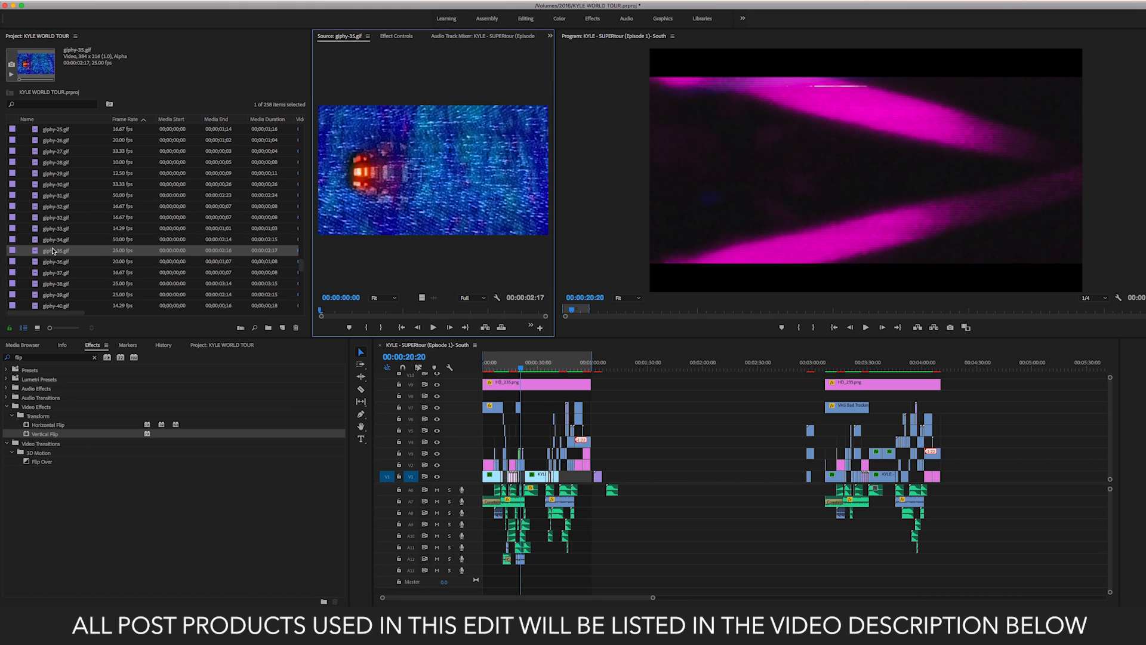
{"action": "double_click", "coordinate": [50, 240]}
{"action": "left_click_drag", "start_coordinate": [48, 239], "coordinate": [526, 443]}
{"action": "key", "text": "Down"}
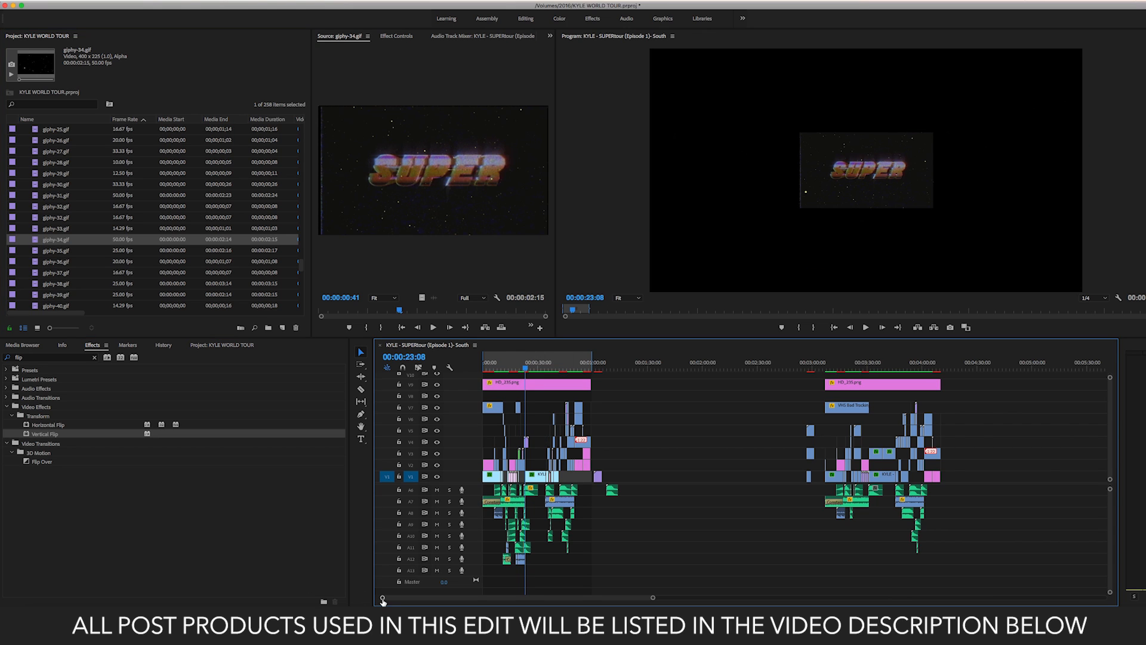
{"action": "left_click_drag", "start_coordinate": [383, 599], "coordinate": [476, 596]}
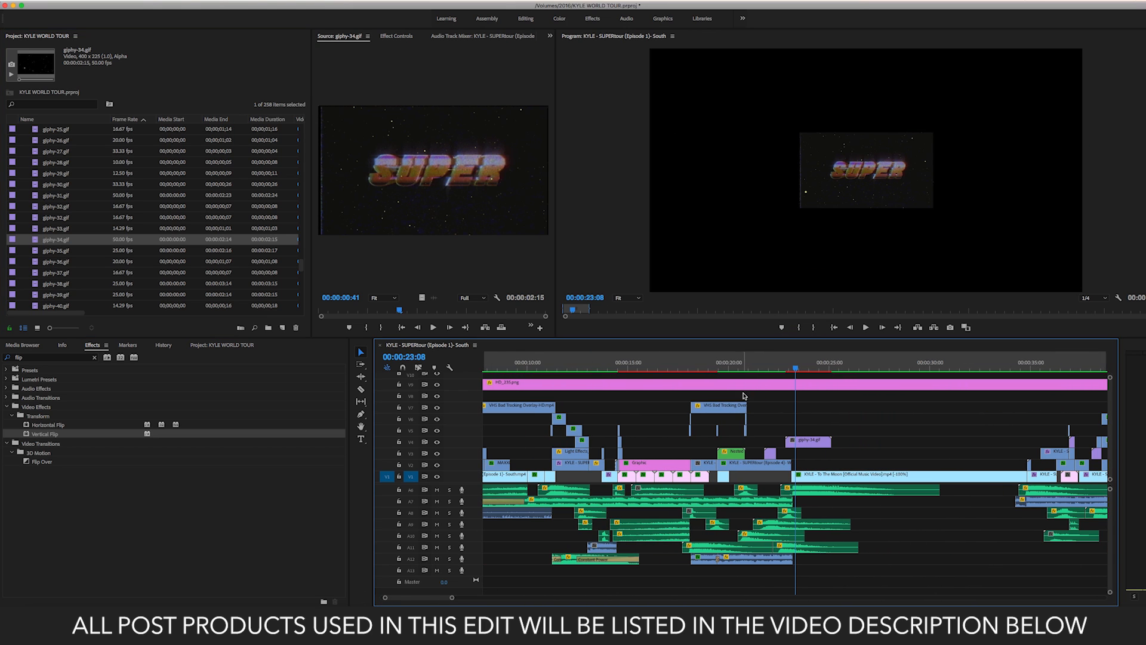
{"action": "left_click", "coordinate": [772, 370]}
{"action": "left_click_drag", "start_coordinate": [796, 447], "coordinate": [767, 446]}
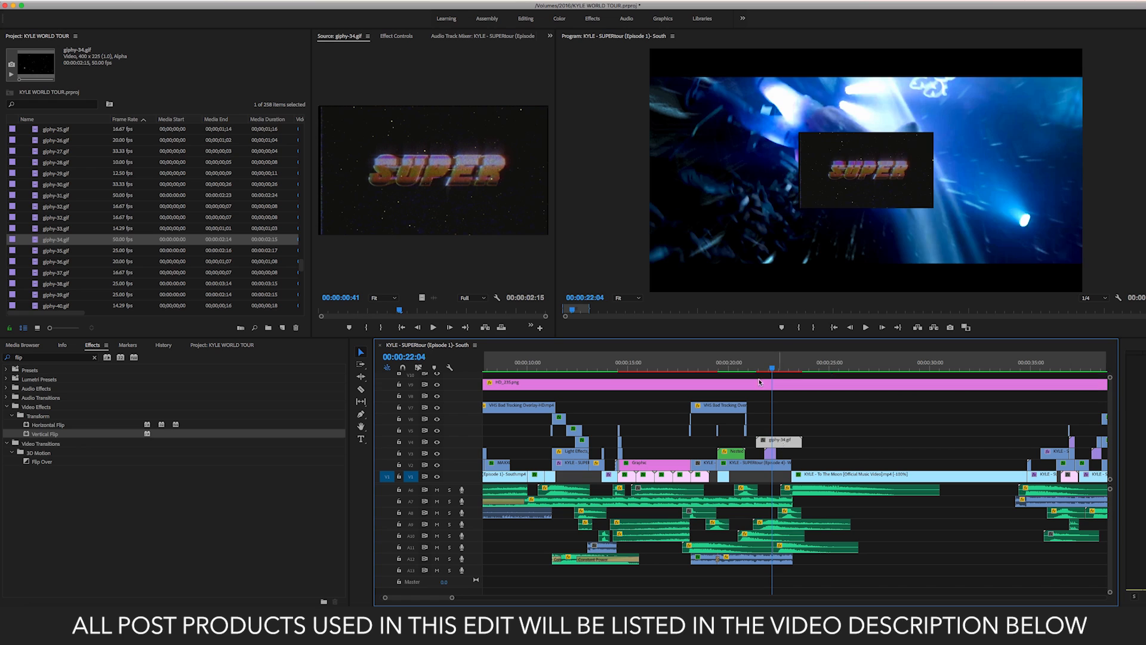
- Scale the giphy-34 clip to 342 and set its blend mode to Linear Dodge (Add)
{"action": "left_click", "coordinate": [389, 37]}
{"action": "left_click_drag", "start_coordinate": [385, 94], "coordinate": [530, 93]}
{"action": "left_click", "coordinate": [403, 180]}
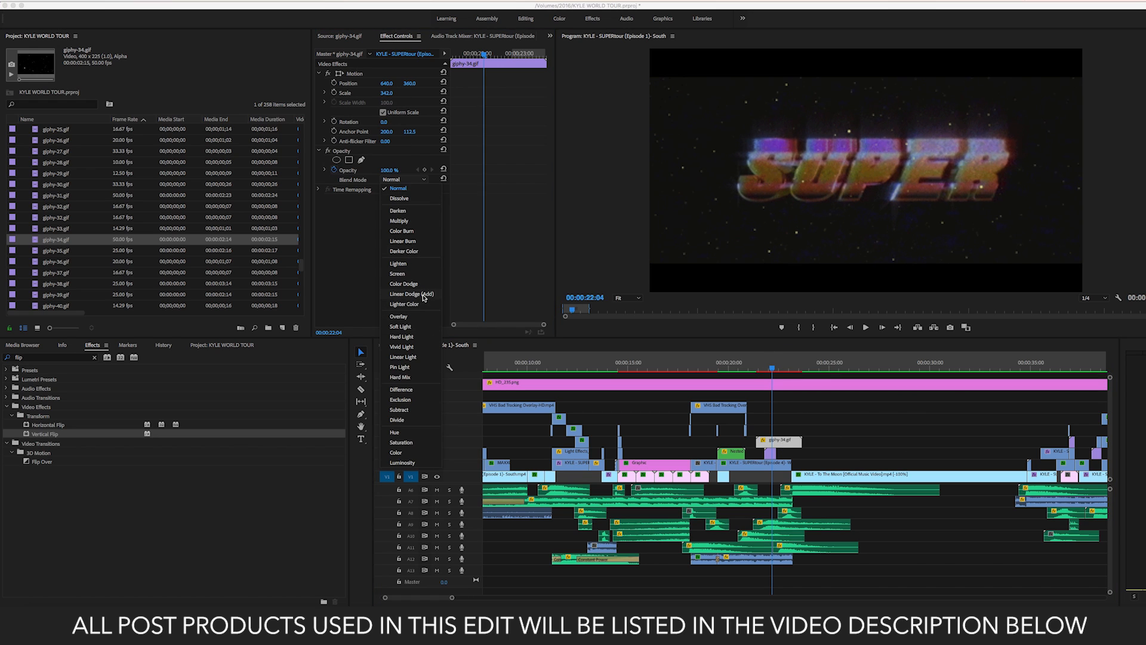
{"action": "left_click", "coordinate": [412, 294]}
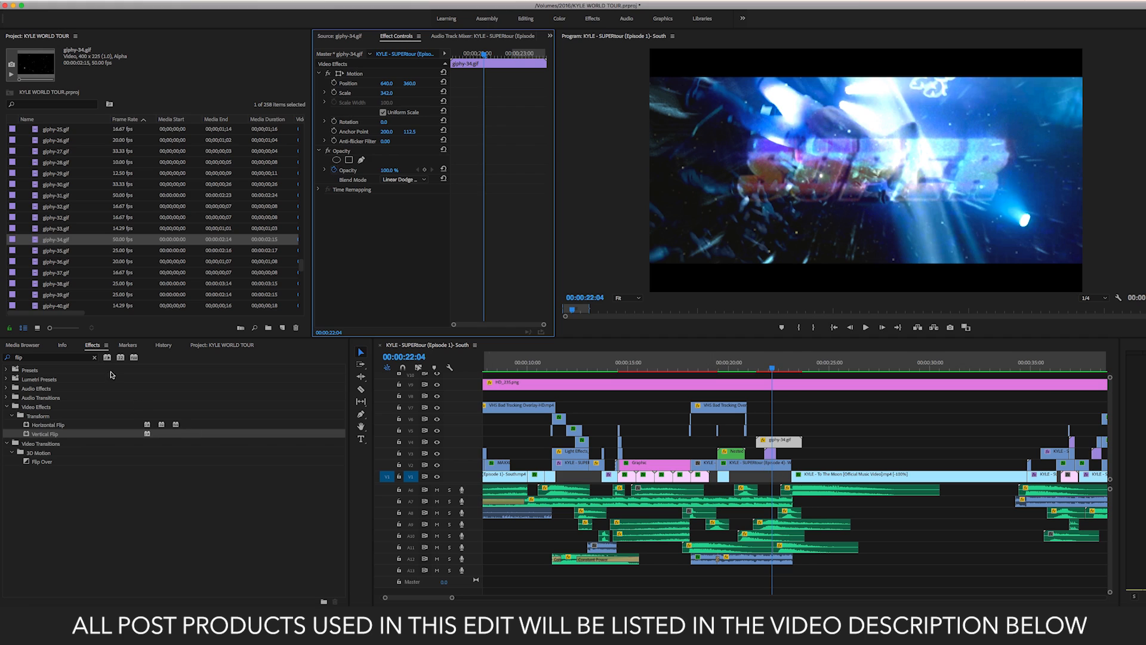
- Find the Levels video effect and apply it to the giphy-34 clip
{"action": "left_click", "coordinate": [50, 358]}
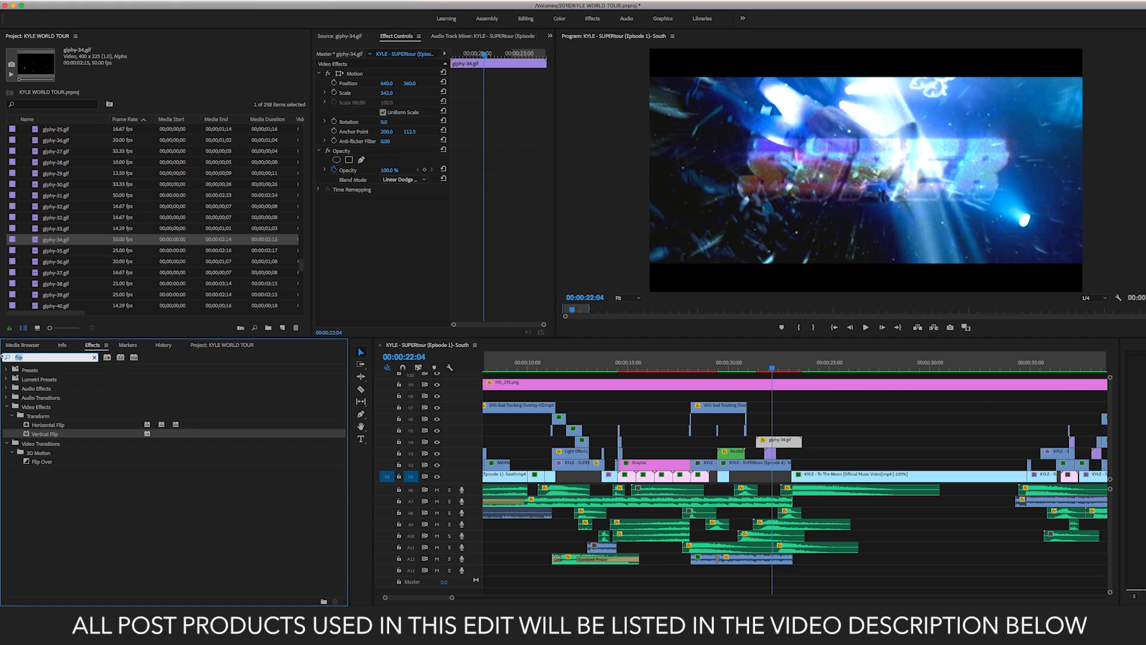
{"action": "type", "text": "lev"}
{"action": "left_click_drag", "start_coordinate": [40, 428], "coordinate": [779, 442]}
- Start keyframing RGB Black Input and White Input at 00:00:21:14, and lower White Input to 69 at 00:00:22:08
{"action": "key", "text": "Up"}
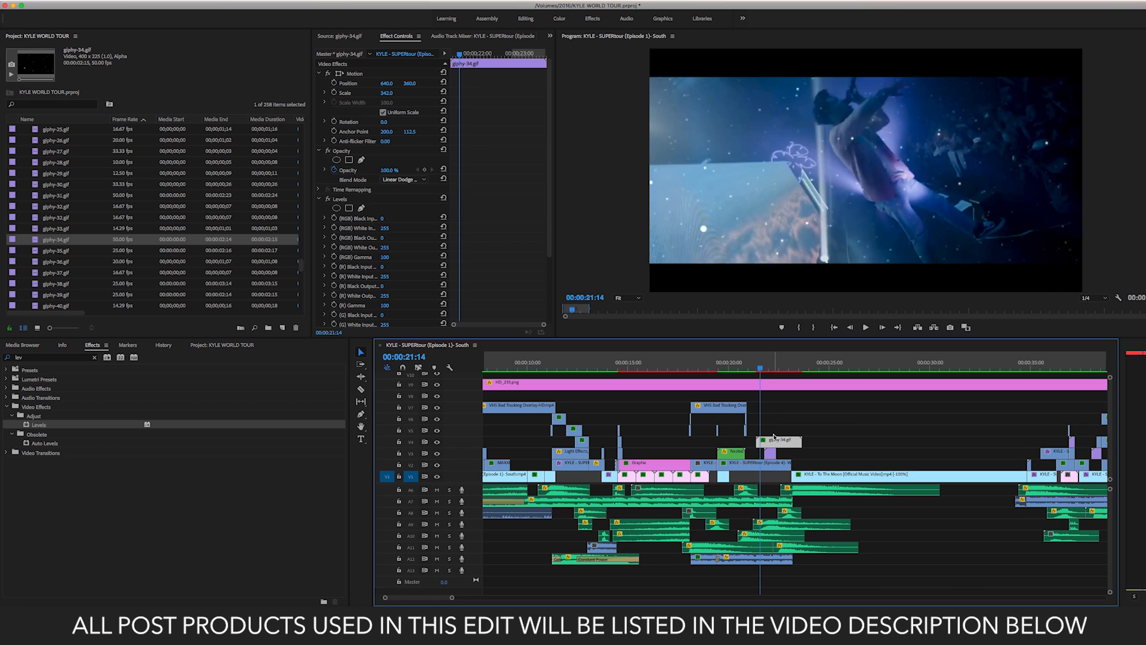
{"action": "left_click", "coordinate": [333, 228]}
{"action": "left_click", "coordinate": [334, 218]}
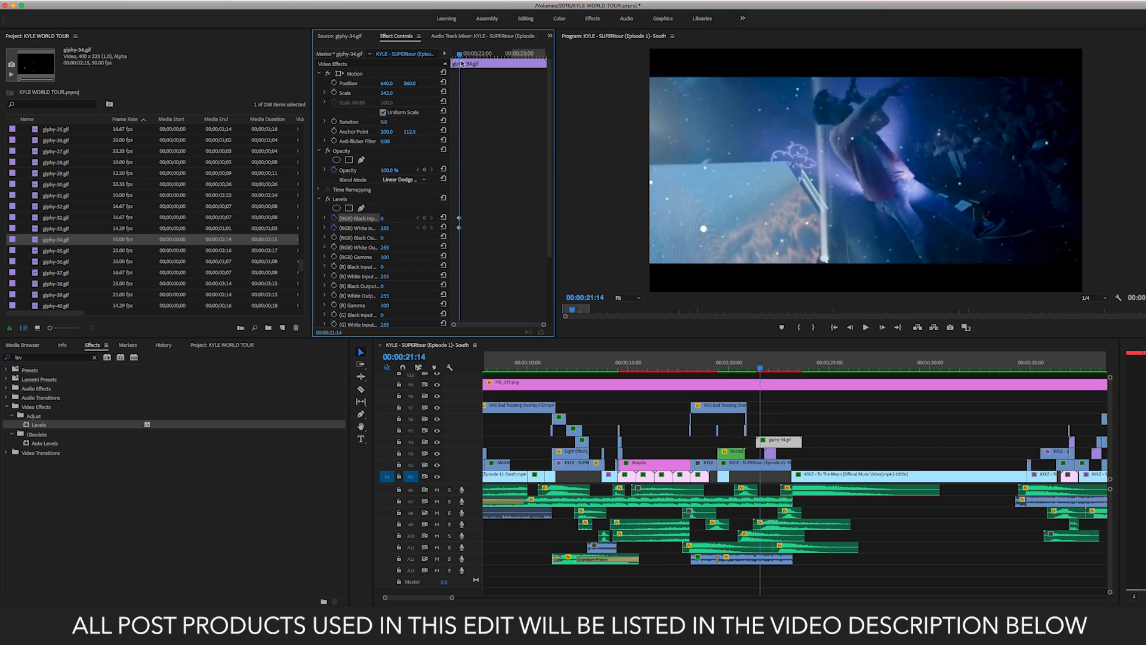
{"action": "left_click_drag", "start_coordinate": [460, 58], "coordinate": [491, 57]}
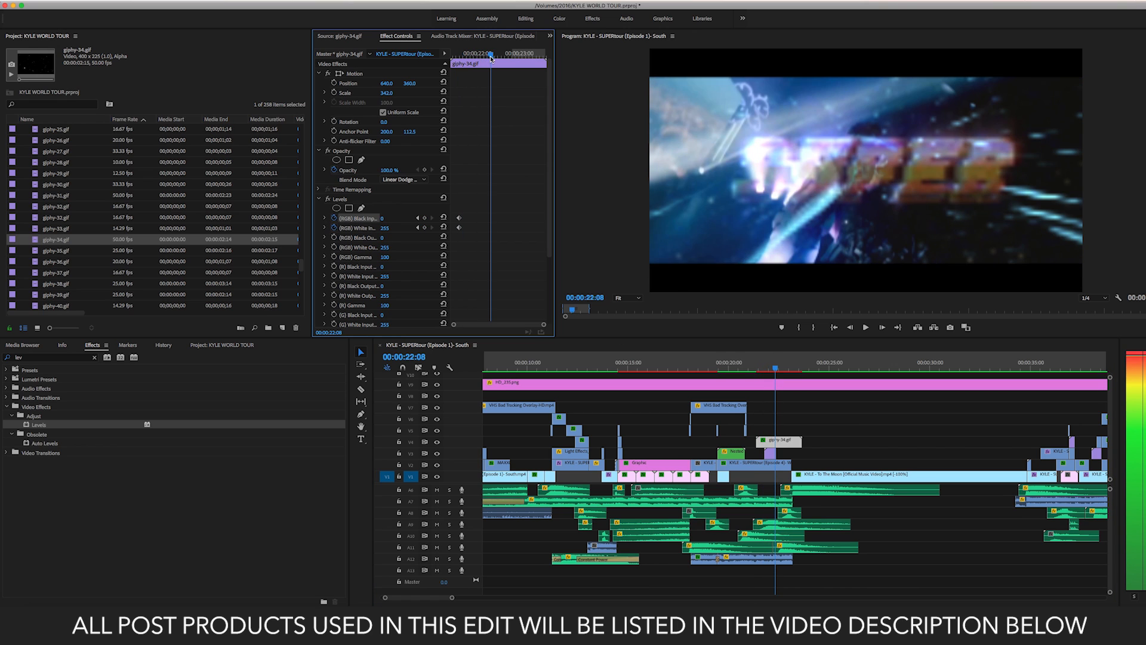
{"action": "left_click", "coordinate": [424, 227]}
{"action": "left_click_drag", "start_coordinate": [385, 227], "coordinate": [343, 228]}
- Add an RGB White Input keyframe of 255 at 00:00:23:09 on the giphy-34 clip
{"action": "key", "text": "space"}
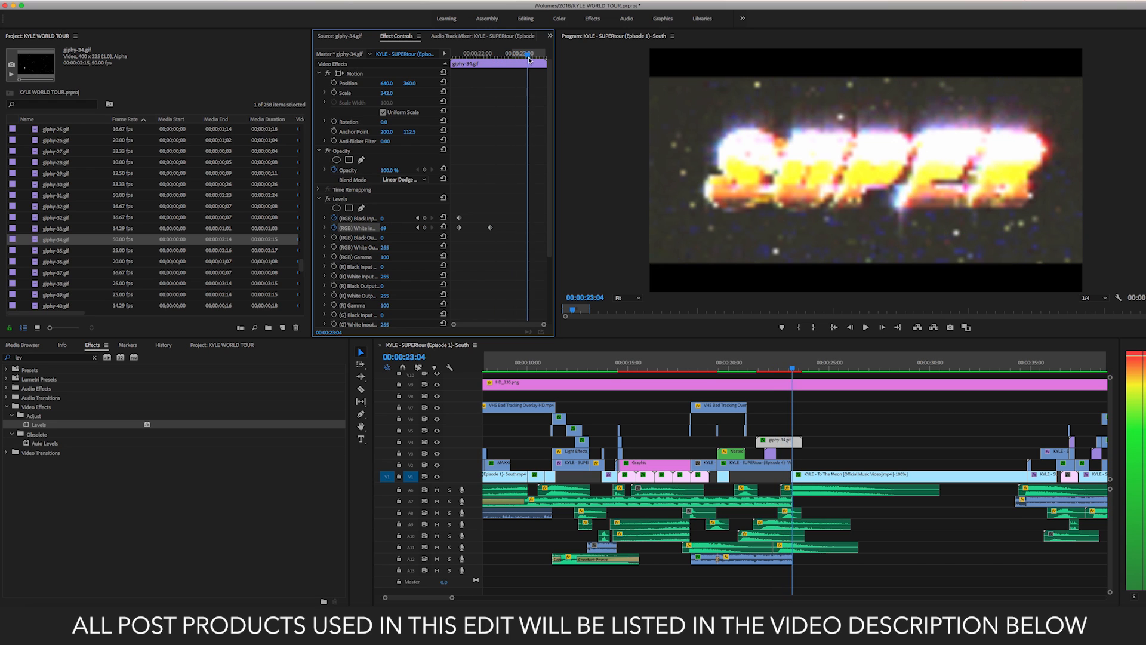
{"action": "key", "text": "space"}
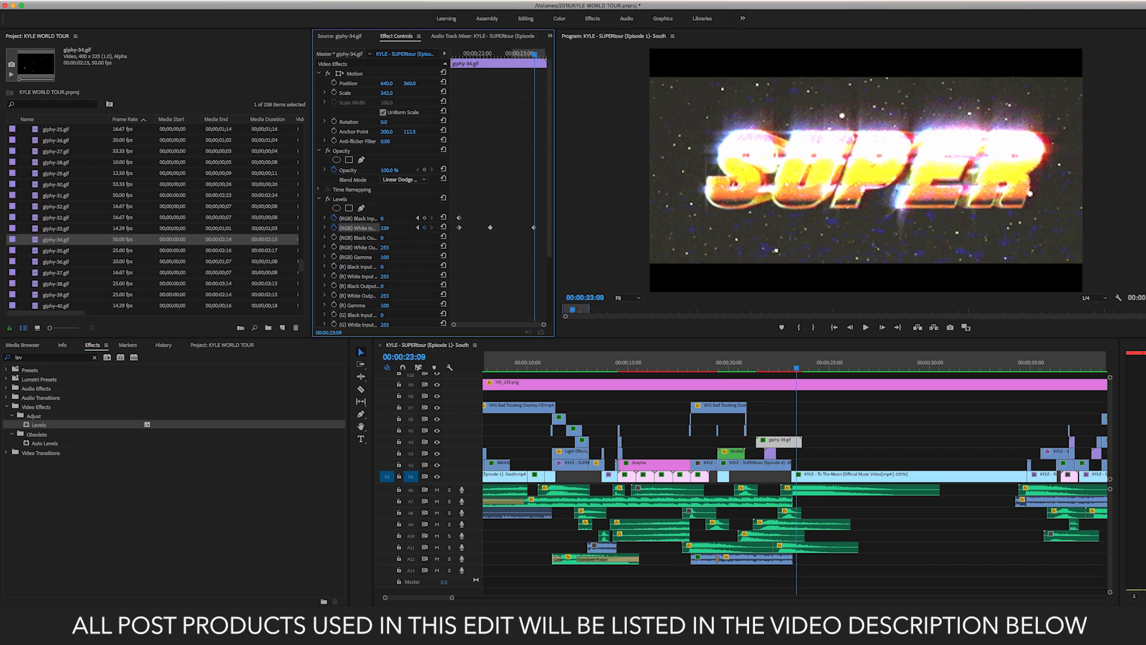
{"action": "left_click_drag", "start_coordinate": [385, 227], "coordinate": [444, 266]}
- Play back the glowing SUPER title and trim the end of the giphy-34 clip to about 00:00:23:04
{"action": "left_click_drag", "start_coordinate": [795, 368], "coordinate": [747, 369]}
{"action": "key", "text": "space"}
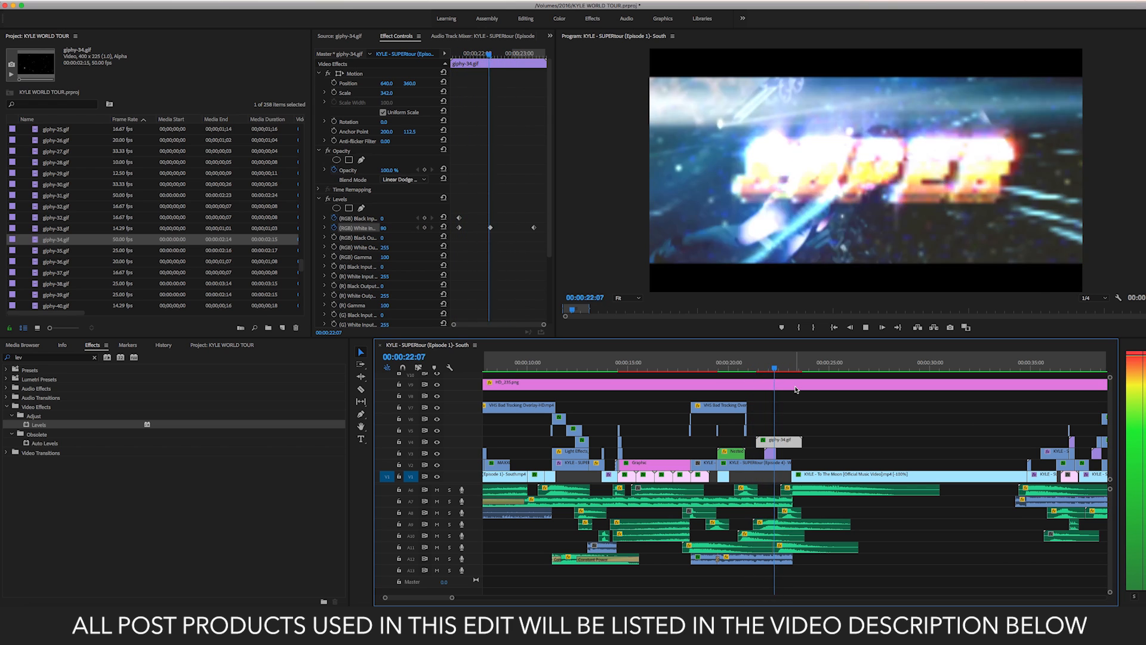
{"action": "key", "text": "space"}
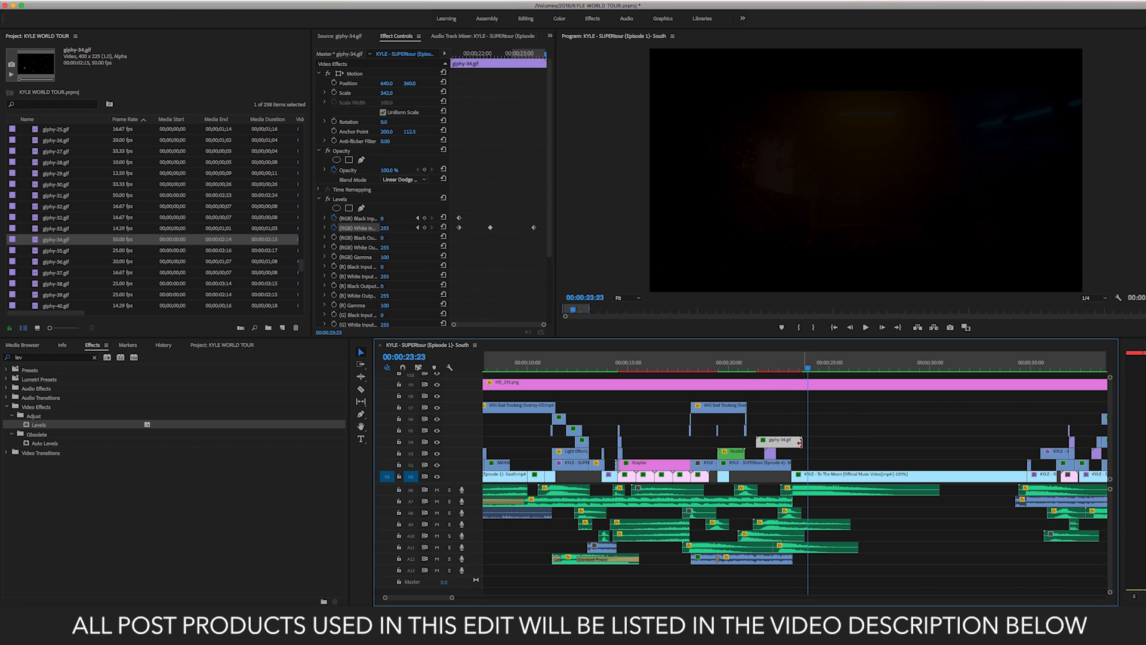
{"action": "left_click_drag", "start_coordinate": [806, 441], "coordinate": [792, 442]}
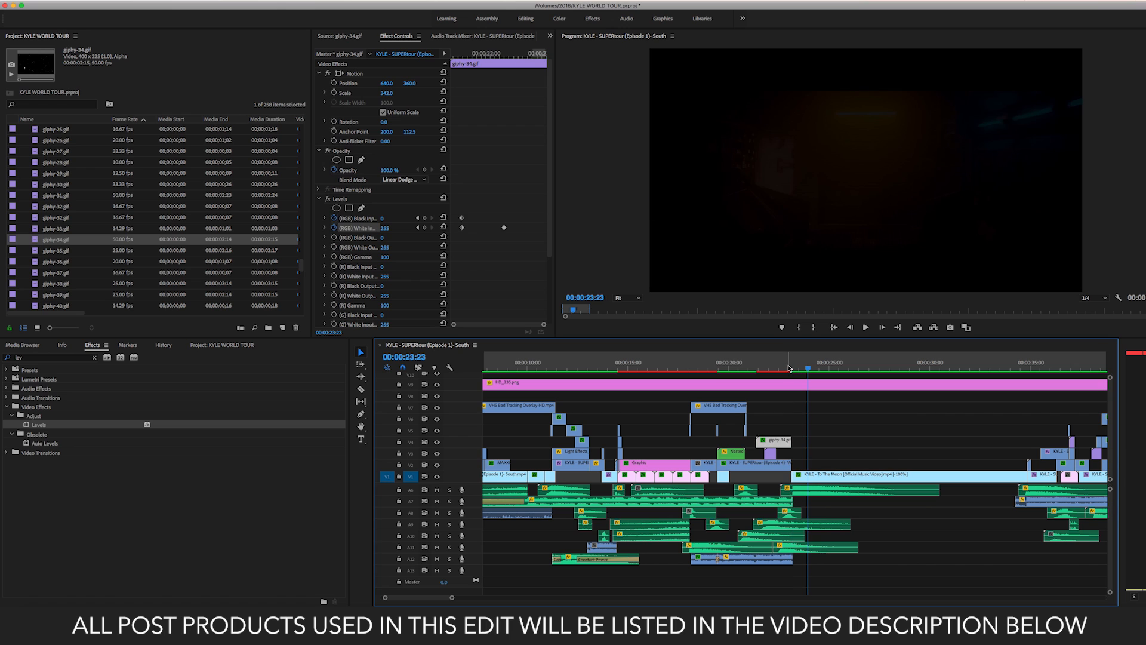
- Play the sequence repeatedly from about 00:00:20 through the SUPER title to check the trimmed clip's timing
{"action": "left_click_drag", "start_coordinate": [775, 364], "coordinate": [744, 366]}
{"action": "key", "text": "space"}
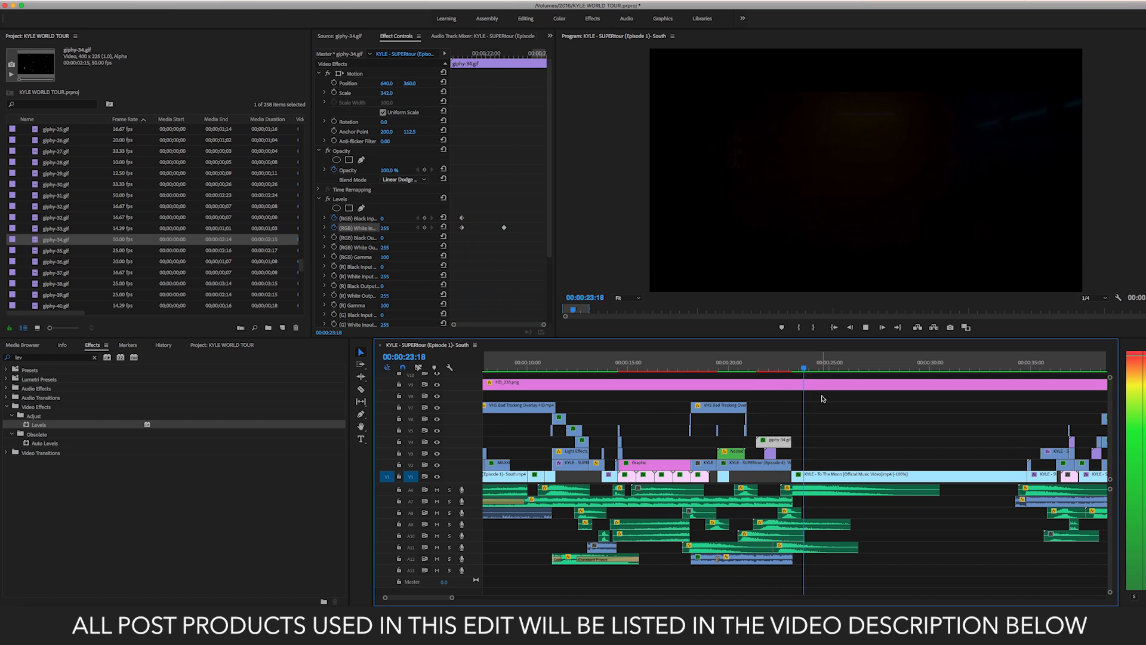
{"action": "key", "text": "space"}
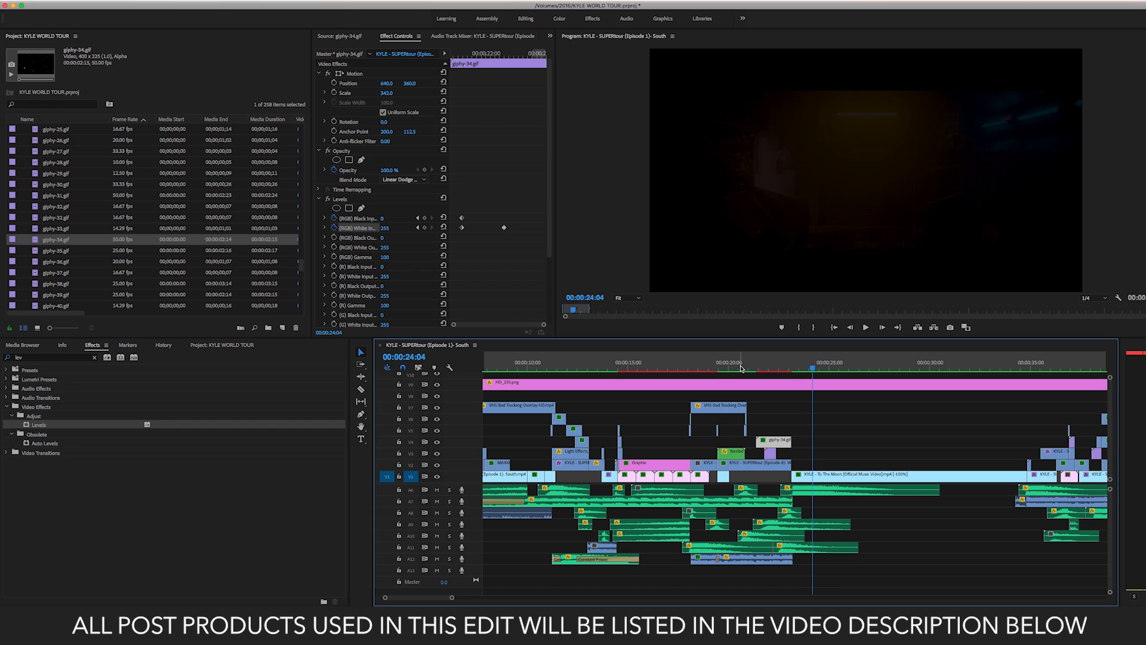
{"action": "left_click", "coordinate": [740, 368]}
{"action": "key", "text": "space"}
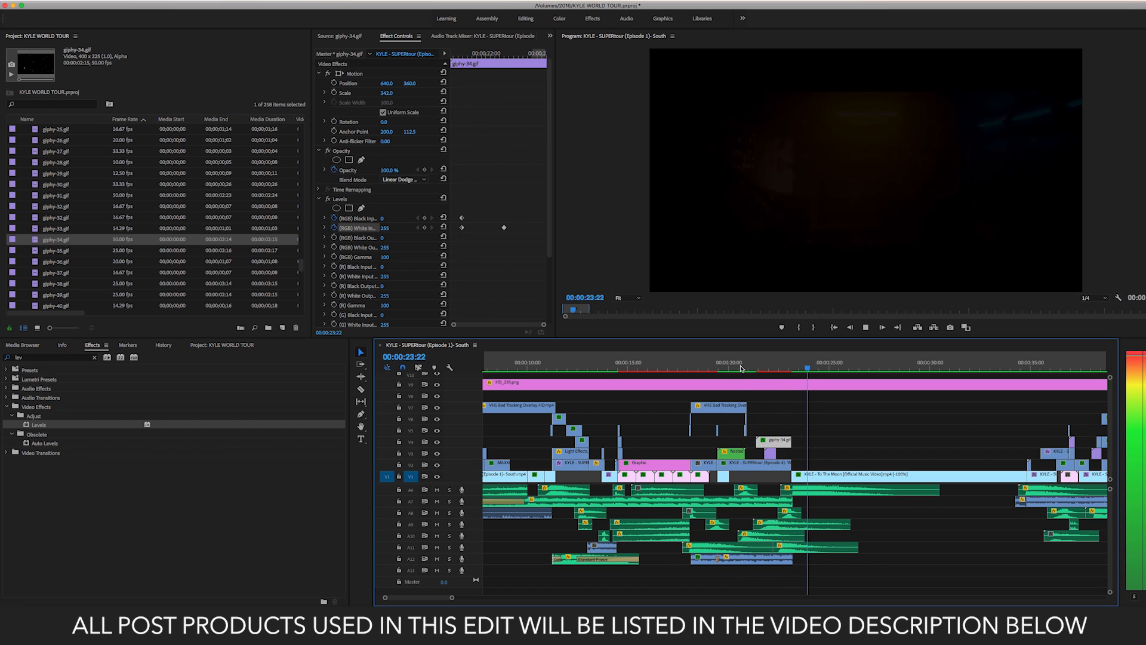
{"action": "left_click", "coordinate": [728, 368]}
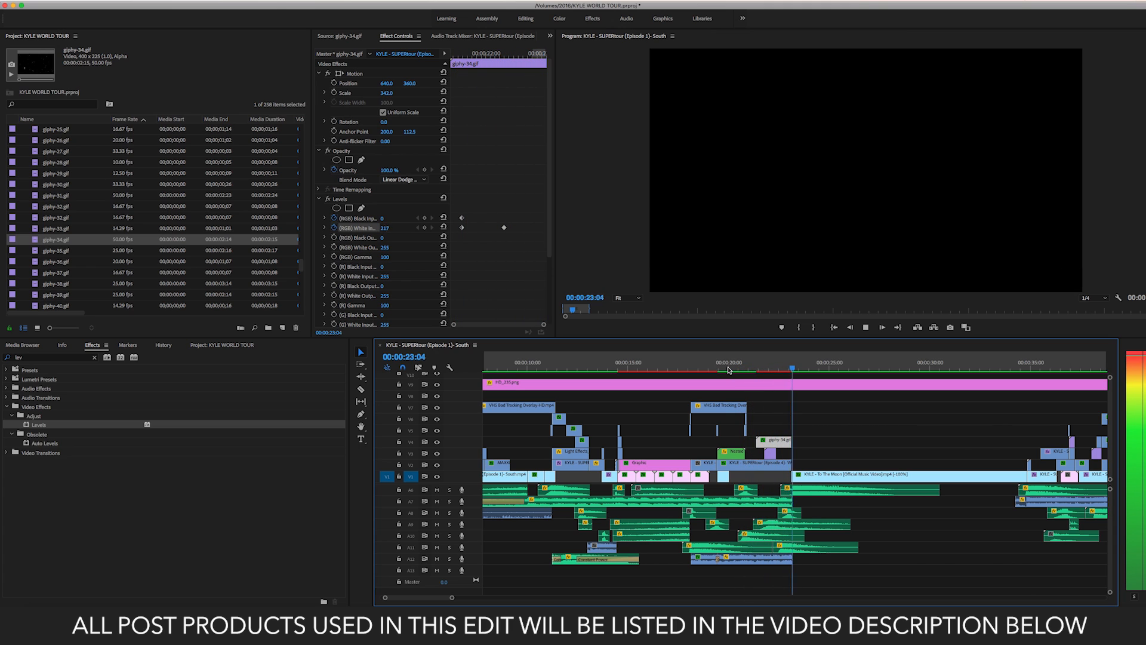
- Move the giphy-34 clip over the To The Moon music video to start at about 00:00:24:17 and set its Scale to 347
{"action": "left_click", "coordinate": [762, 367]}
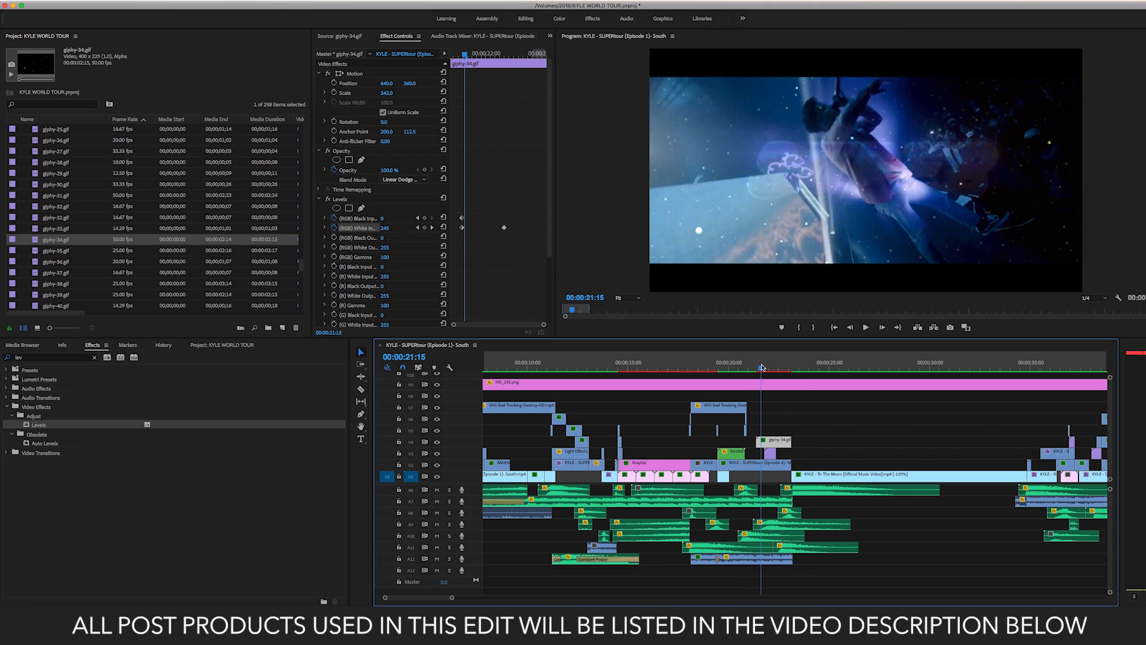
{"action": "left_click_drag", "start_coordinate": [776, 445], "coordinate": [843, 445]}
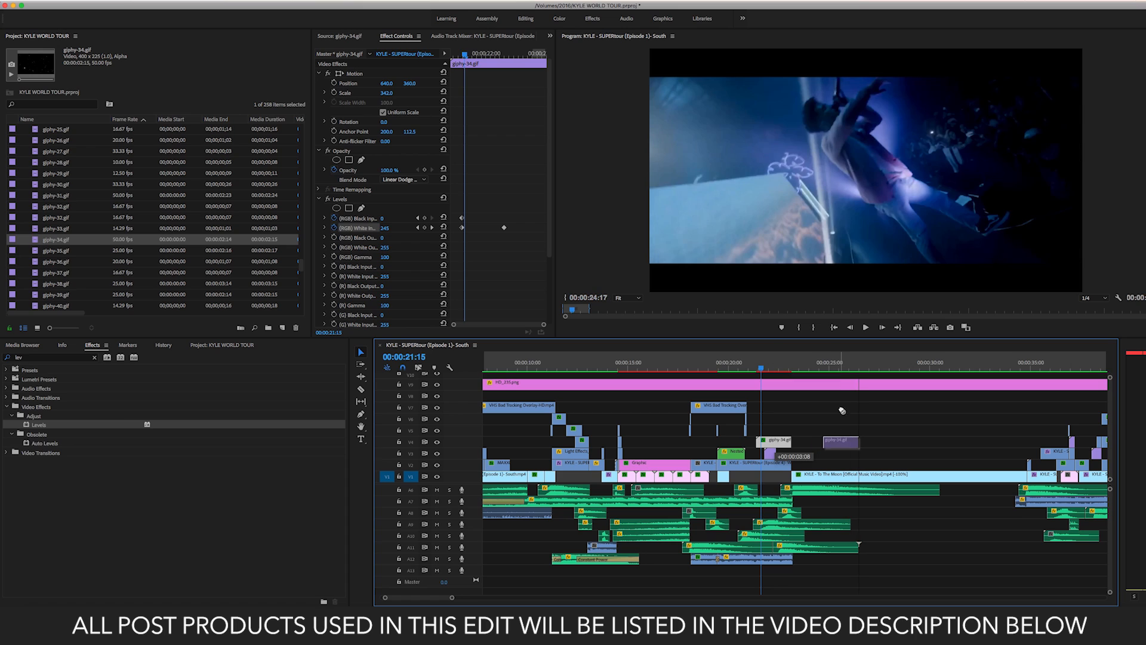
{"action": "left_click", "coordinate": [836, 369]}
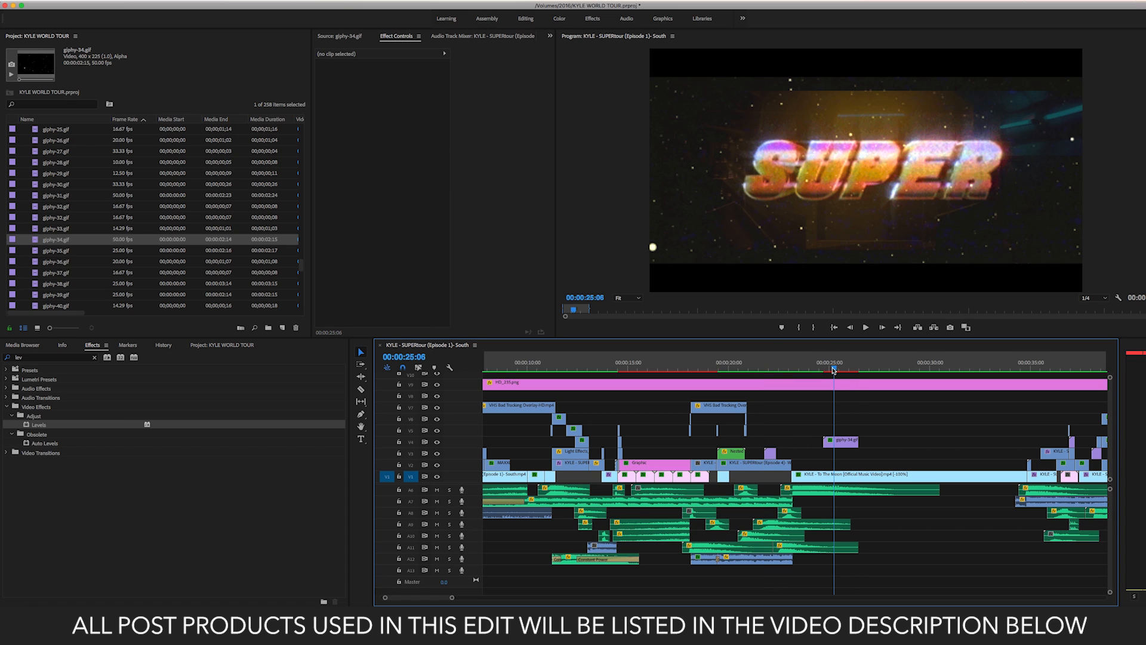
{"action": "mouse_move", "coordinate": [833, 370]}
{"action": "left_mouse_down"}
{"action": "mouse_move", "coordinate": [824, 370]}
{"action": "mouse_move", "coordinate": [850, 371]}
{"action": "left_mouse_up"}
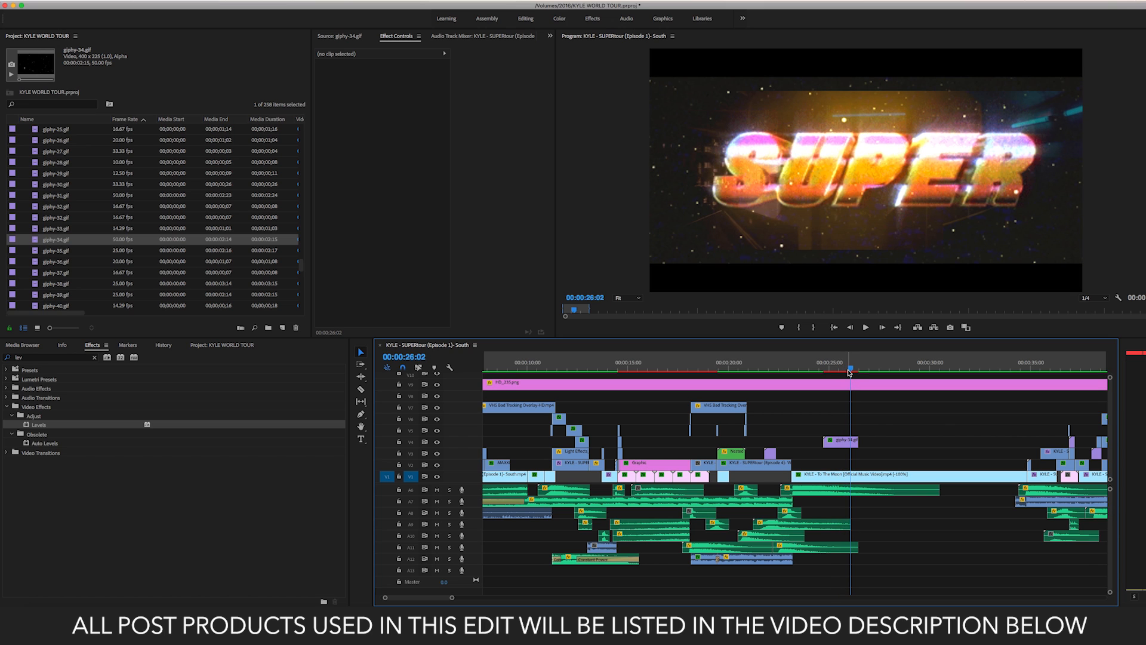
{"action": "left_click", "coordinate": [845, 446]}
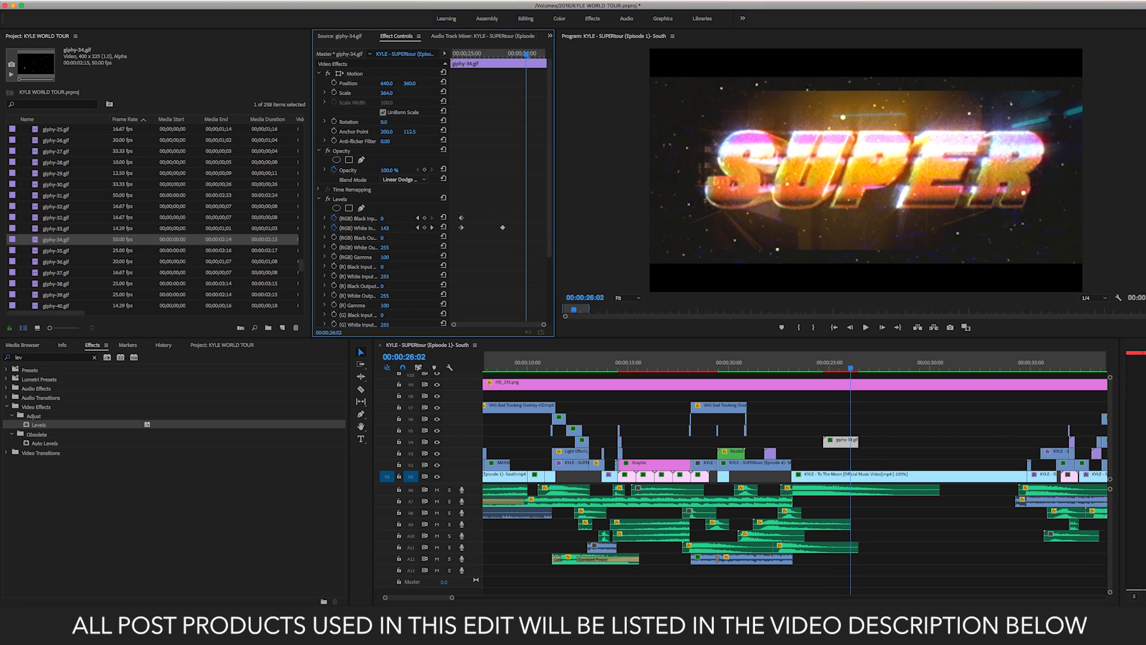
{"action": "mouse_move", "coordinate": [386, 93]}
{"action": "left_mouse_down"}
{"action": "mouse_move", "coordinate": [337, 92]}
{"action": "mouse_move", "coordinate": [811, 93]}
{"action": "mouse_move", "coordinate": [254, 93]}
{"action": "mouse_move", "coordinate": [469, 92]}
{"action": "mouse_move", "coordinate": [392, 102]}
{"action": "left_mouse_up"}
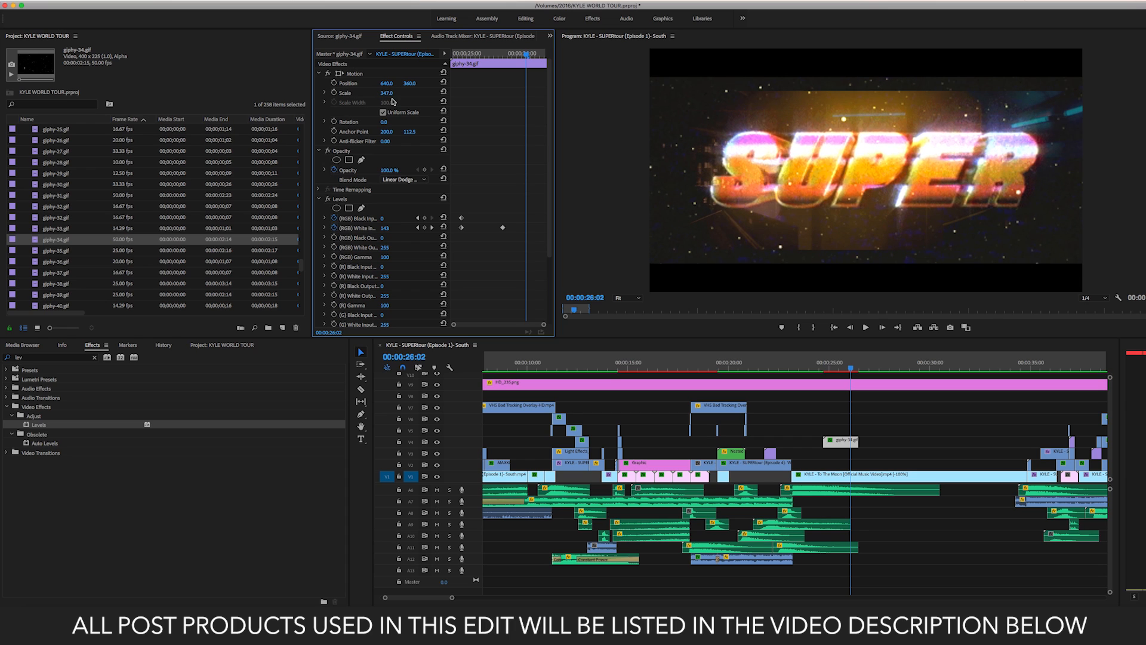
- Delete the giphy-34 SUPER title clip from the sequence
{"action": "left_click", "coordinate": [845, 443]}
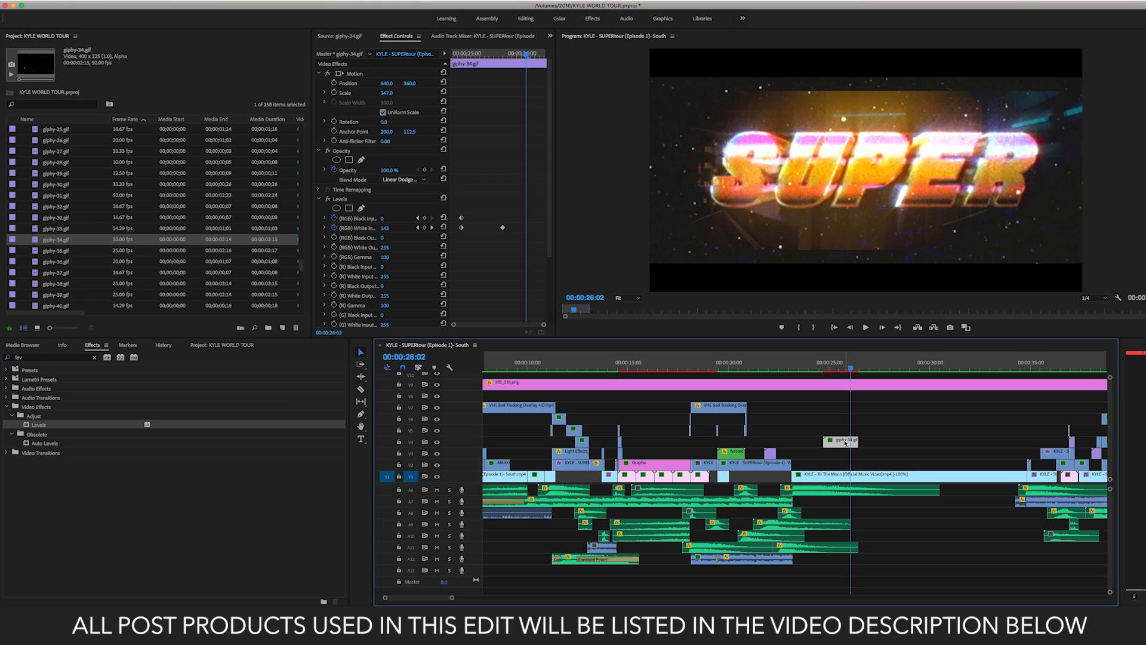
{"action": "key", "text": "Delete"}
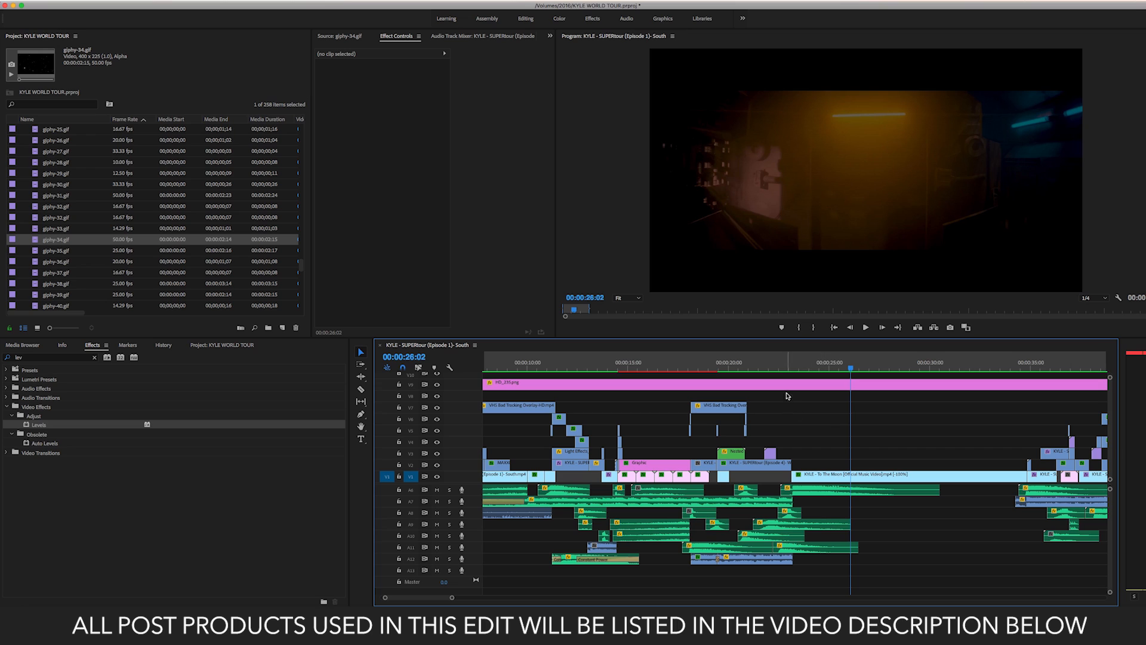
{"action": "left_click", "coordinate": [776, 370]}
- Scrub the sequence to about 00:00:45:21 to view the layered effects section
{"action": "scroll", "coordinate": [866, 370], "scroll_direction": "down", "scroll_amount": 10}
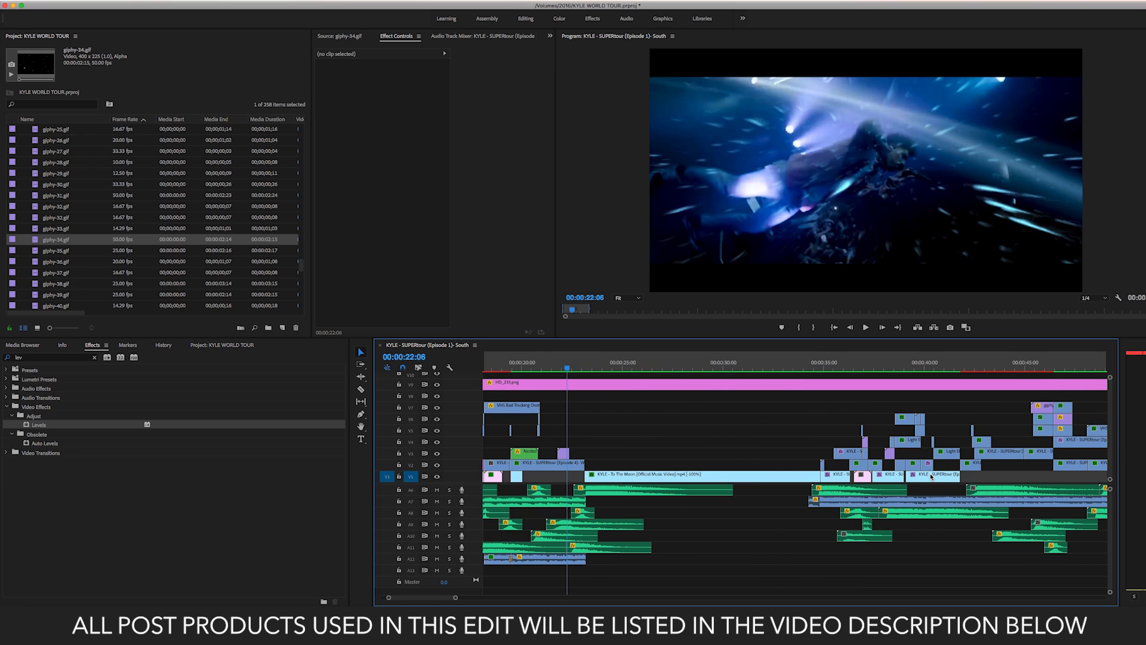
{"action": "left_click_drag", "start_coordinate": [866, 369], "coordinate": [849, 372]}
{"action": "scroll", "coordinate": [891, 436], "scroll_direction": "up", "scroll_amount": 3}
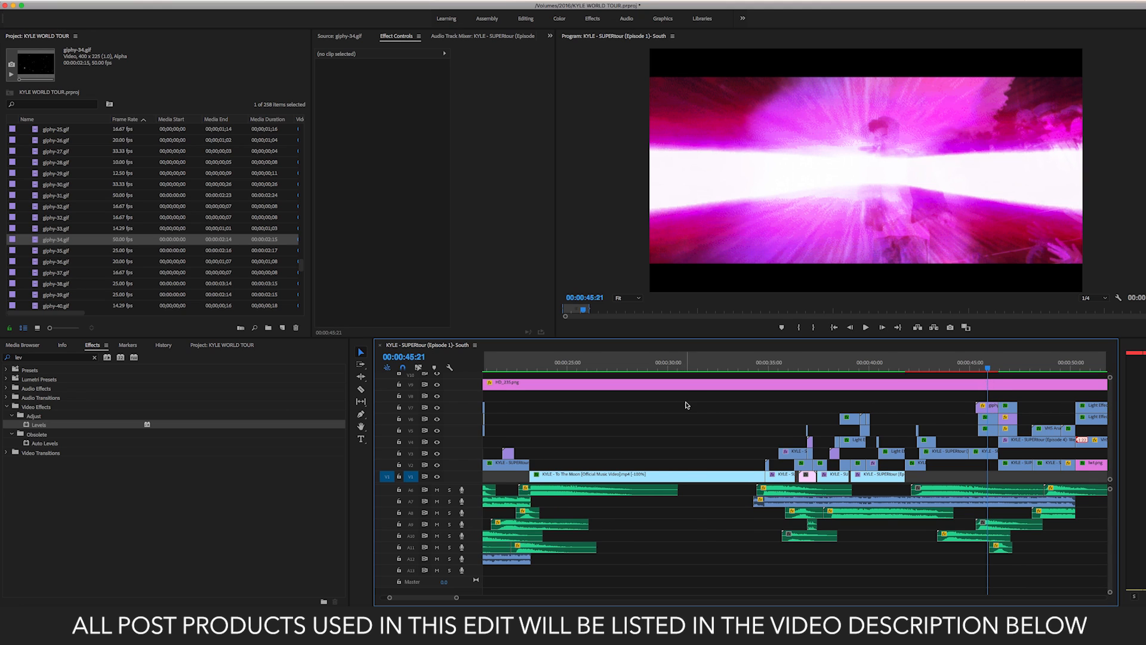
{"action": "scroll", "coordinate": [686, 405], "scroll_direction": "up", "scroll_amount": 2}
- Open the short light-burst GIF clip at 00:00:21:21 in the source monitor and step through its first frames
{"action": "left_click", "coordinate": [629, 370]}
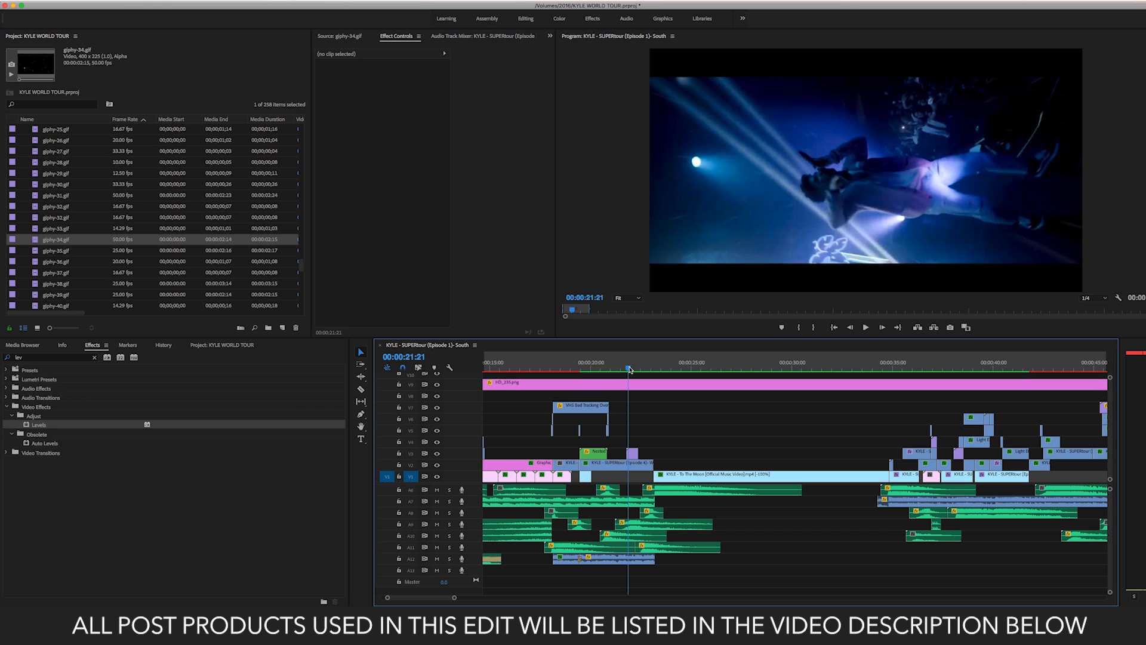
{"action": "double_click", "coordinate": [633, 456]}
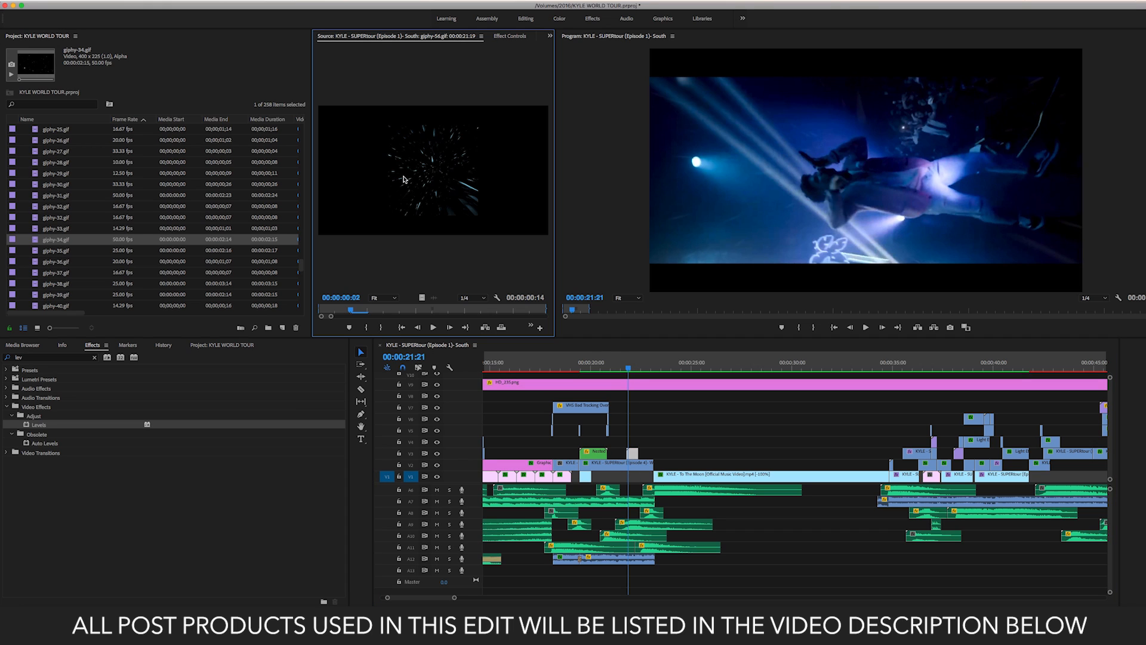
{"action": "mouse_move", "coordinate": [354, 312]}
{"action": "left_mouse_down"}
{"action": "mouse_move", "coordinate": [455, 312]}
{"action": "mouse_move", "coordinate": [334, 309]}
{"action": "left_mouse_up"}
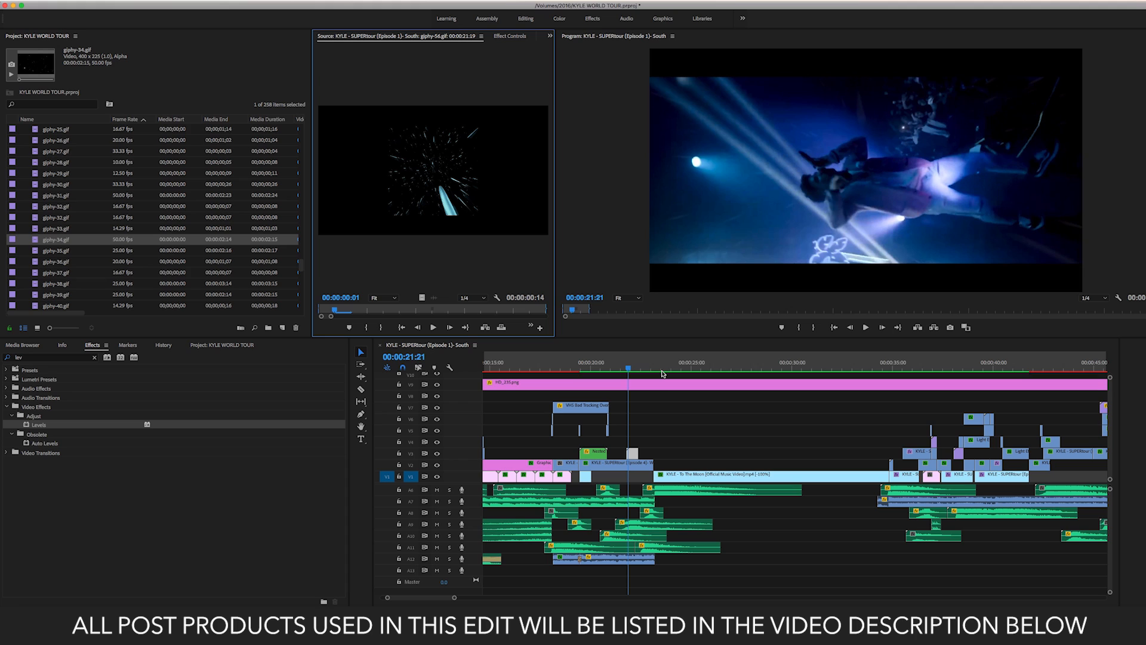
{"action": "key", "text": "Right"}
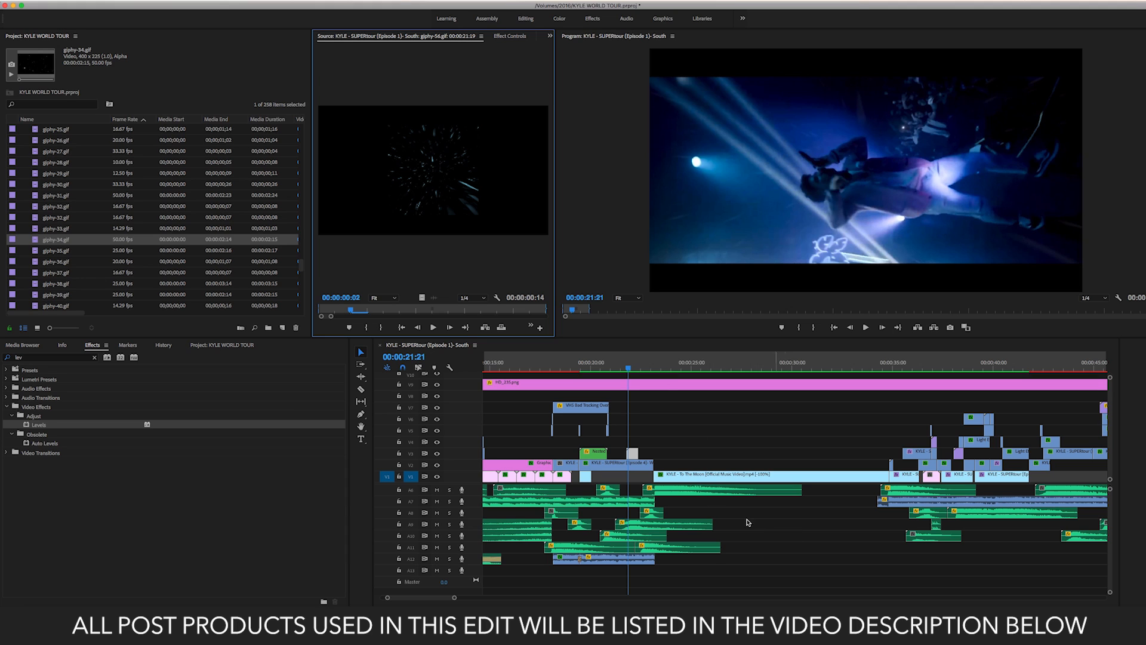
- Examine the light-burst GIF clip's Opacity keyframes, blend mode and Levels settings while scrubbing to 00:00:22:00
{"action": "left_click", "coordinate": [630, 455]}
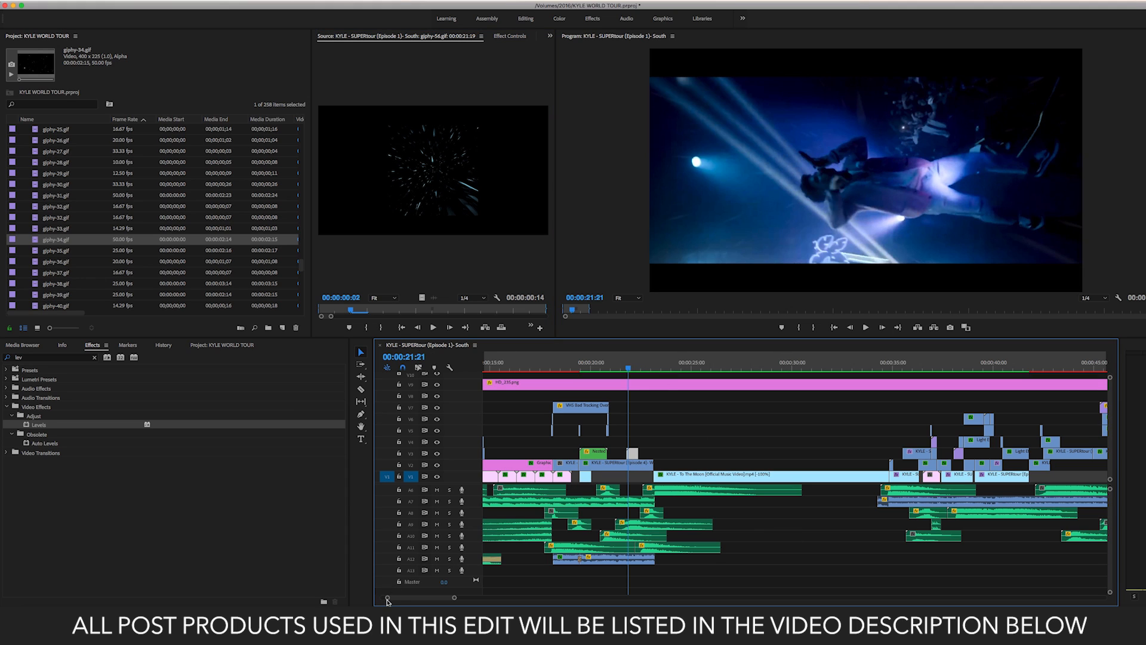
{"action": "left_click_drag", "start_coordinate": [388, 598], "coordinate": [412, 598]}
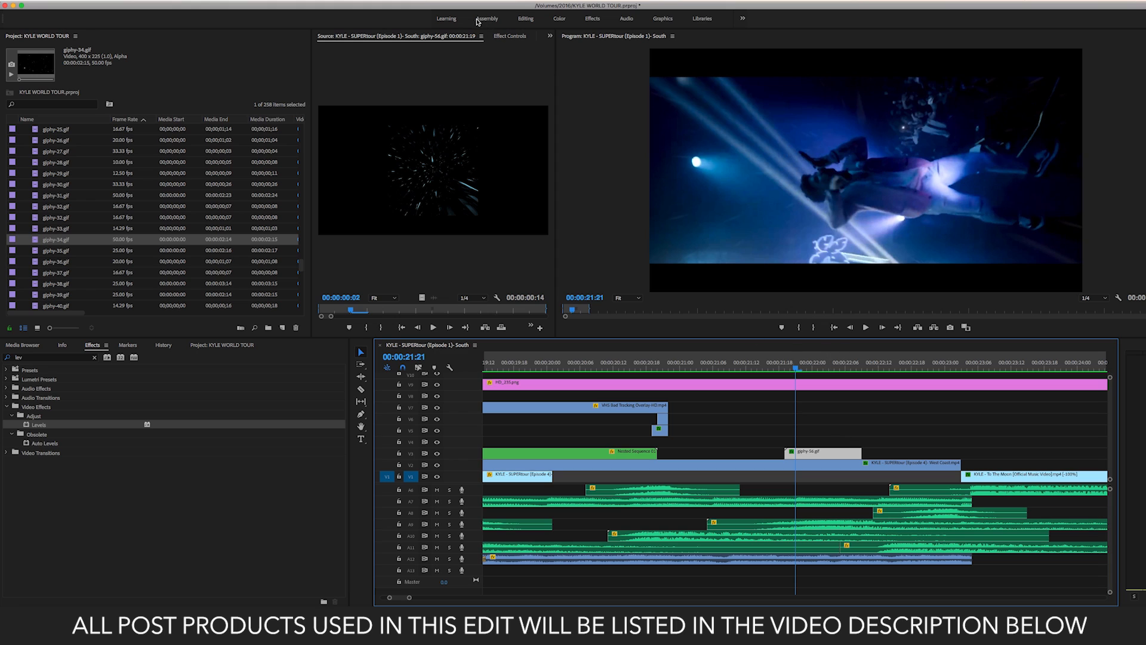
{"action": "left_click", "coordinate": [510, 35]}
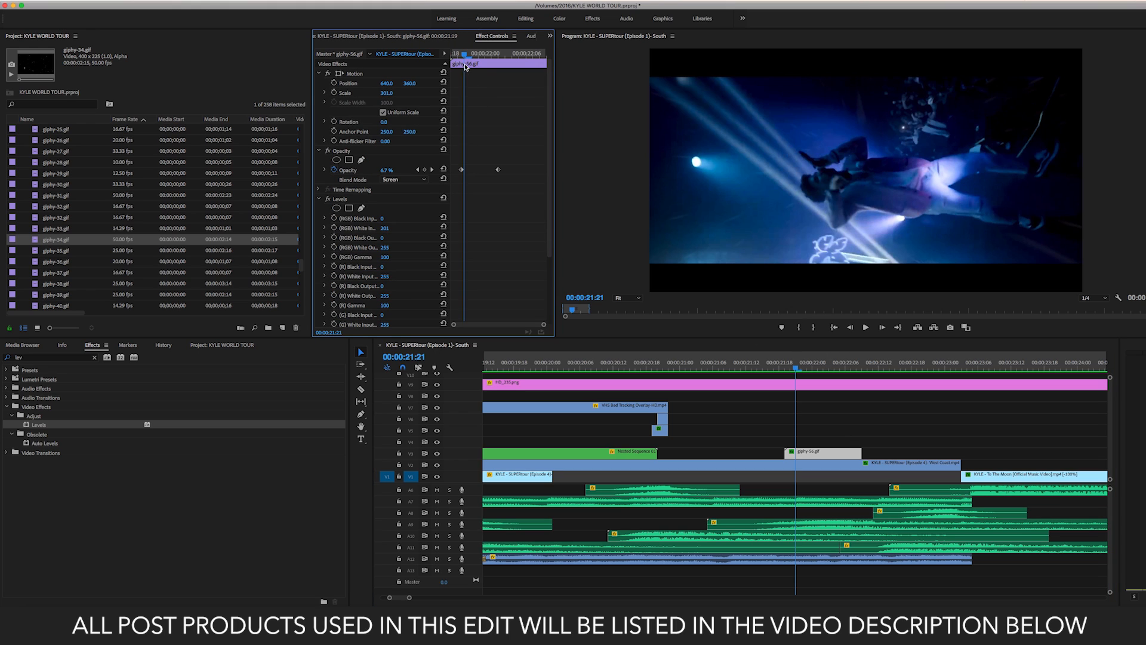
{"action": "left_click_drag", "start_coordinate": [465, 55], "coordinate": [484, 59]}
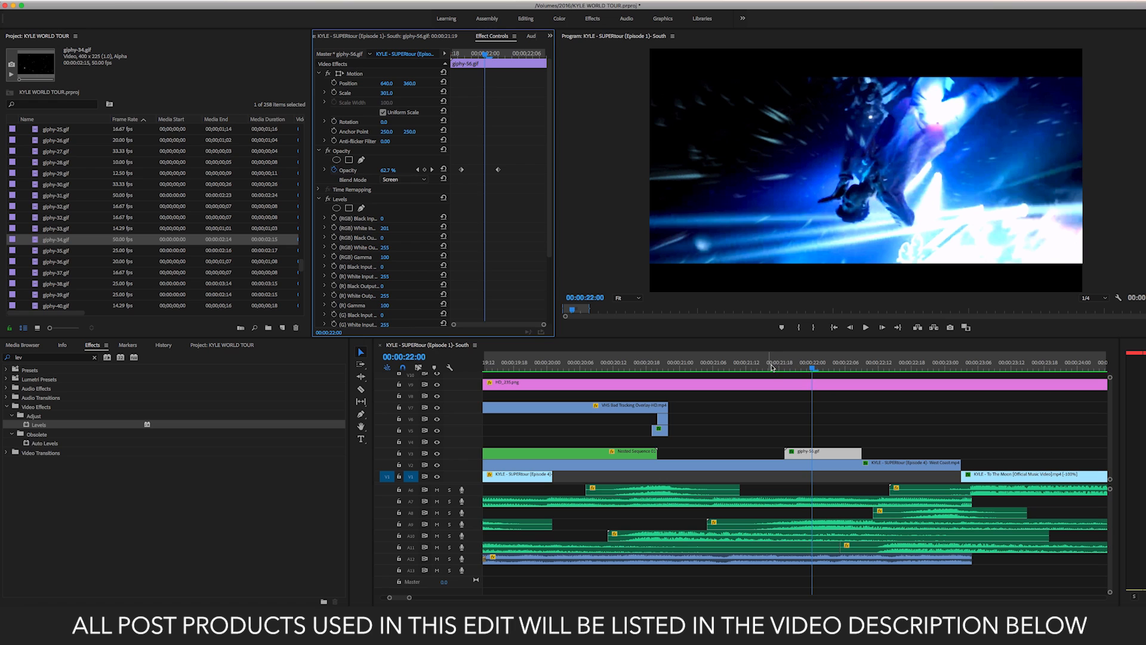
- Play the light-burst overlay section repeatedly between about 00:00:21:10 and 00:00:22:12 to review how it blends with the footage
{"action": "mouse_move", "coordinate": [772, 367]}
{"action": "left_mouse_down"}
{"action": "mouse_move", "coordinate": [871, 366]}
{"action": "mouse_move", "coordinate": [768, 369]}
{"action": "left_mouse_up"}
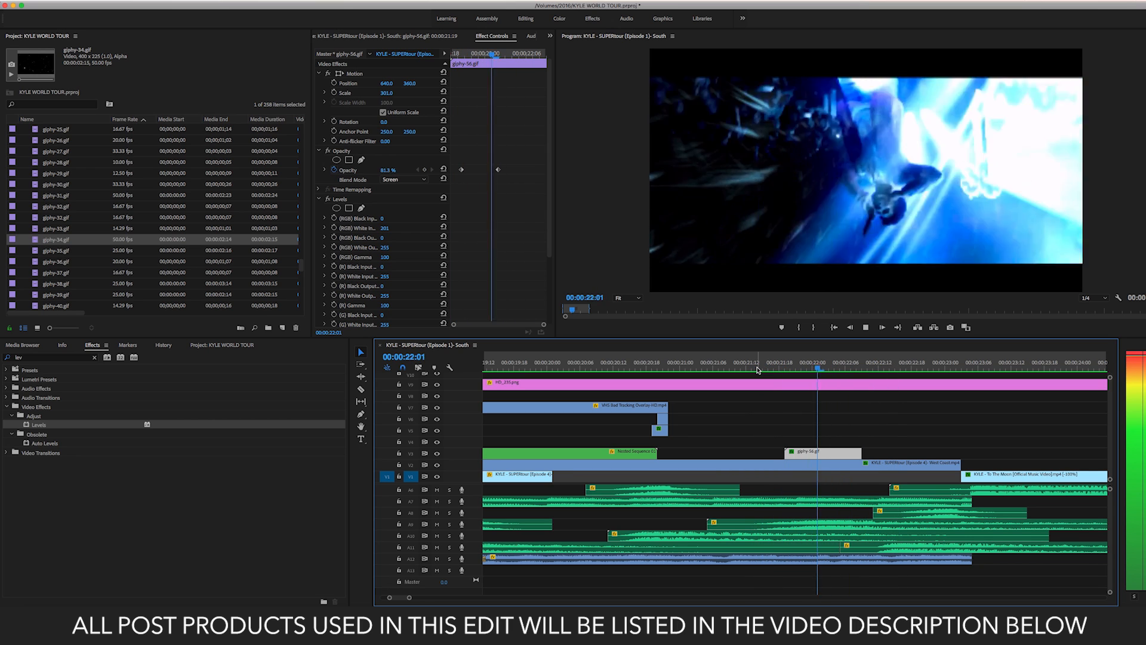
{"action": "key", "text": "space"}
{"action": "left_click", "coordinate": [746, 364]}
{"action": "key", "text": "space"}
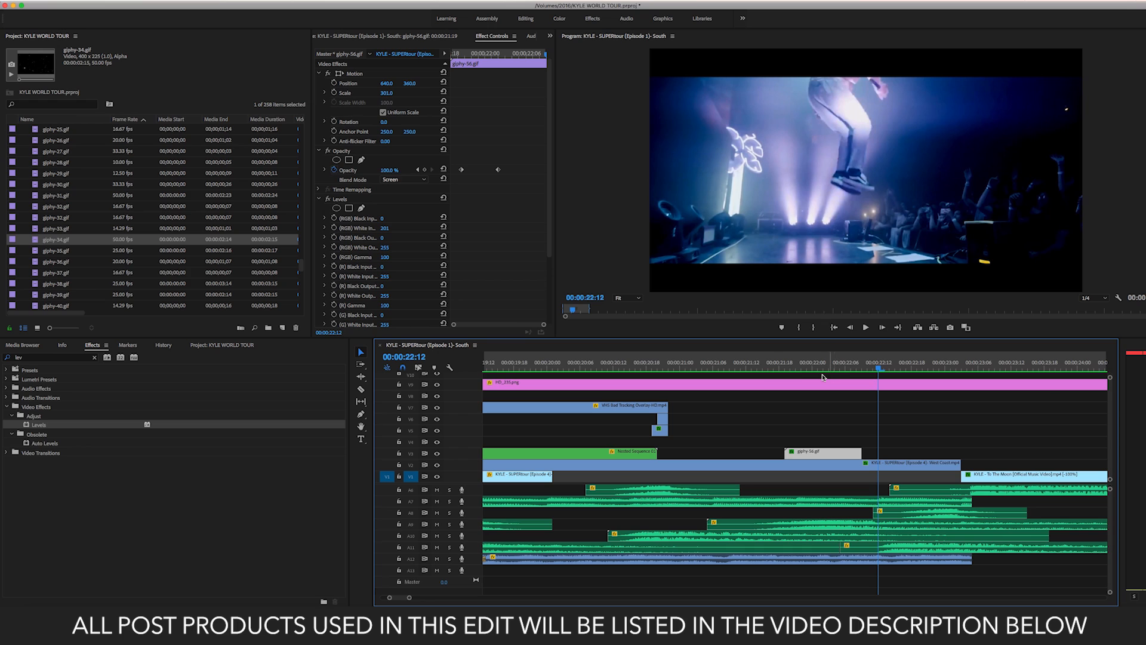
{"action": "key", "text": "space"}
{"action": "left_click", "coordinate": [791, 366]}
{"action": "key", "text": "space"}
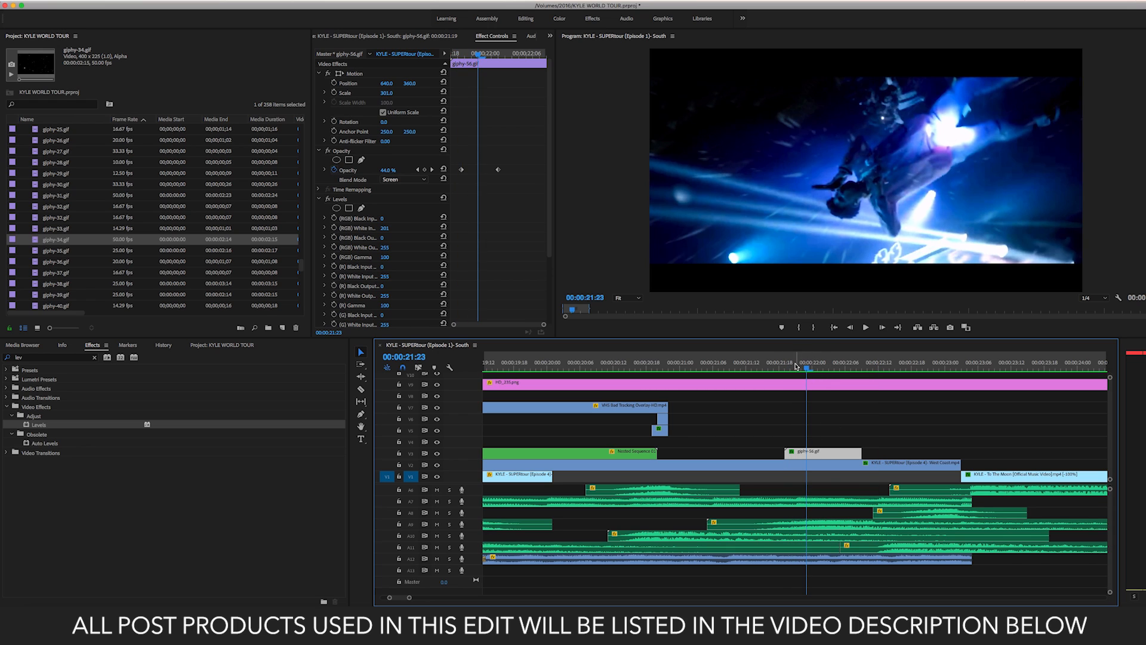
{"action": "left_click_drag", "start_coordinate": [803, 366], "coordinate": [807, 366]}
- Check the Levels keyframes of the West Coast footage clip at 00:00:21:23 and save the project
{"action": "left_click_drag", "start_coordinate": [391, 601], "coordinate": [388, 599]}
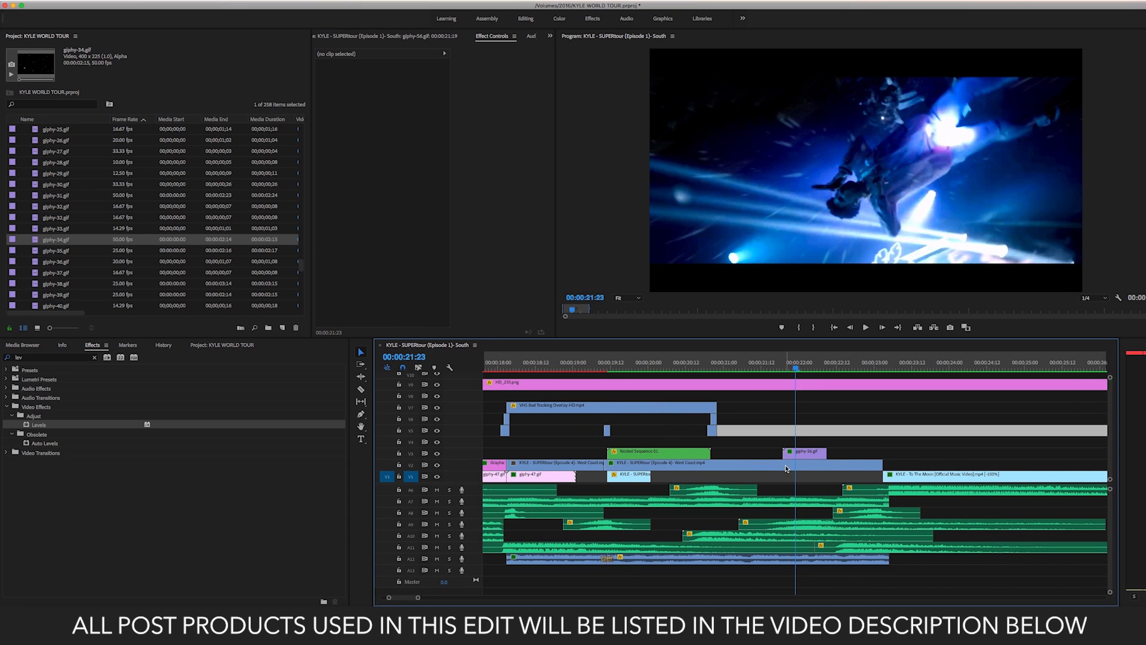
{"action": "left_click", "coordinate": [785, 468]}
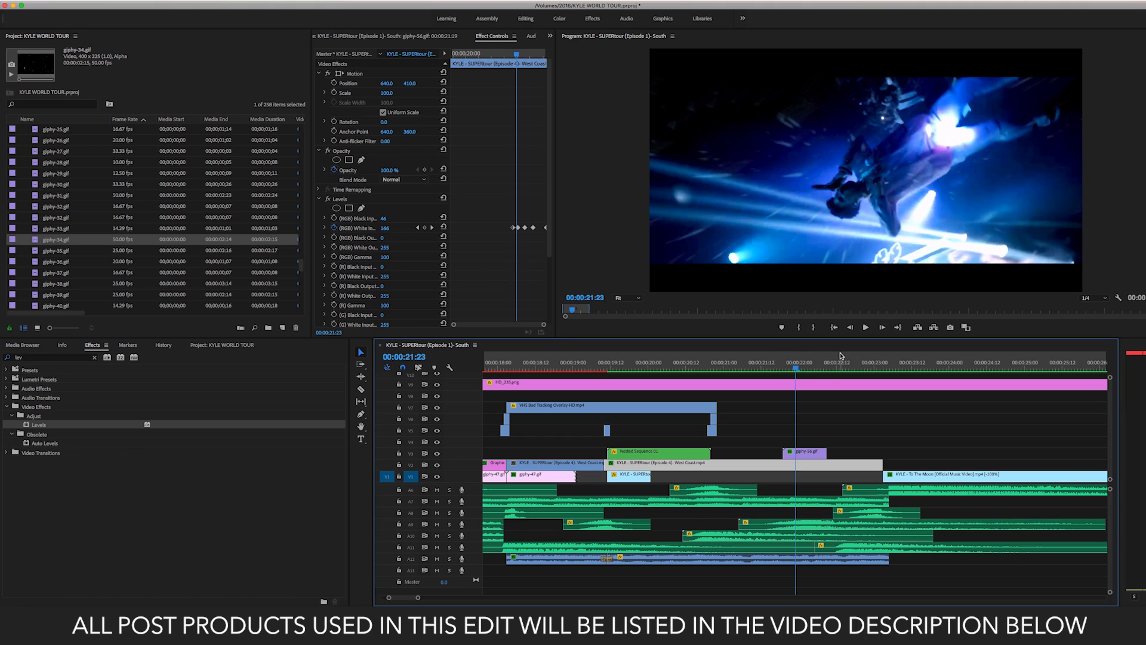
{"action": "key", "text": "super+s"}
- Find the CTDS2 BOOM sound effect among the audio tracks beneath the music video's start and open its waveform in the source monitor
{"action": "left_click_drag", "start_coordinate": [389, 598], "coordinate": [378, 598]}
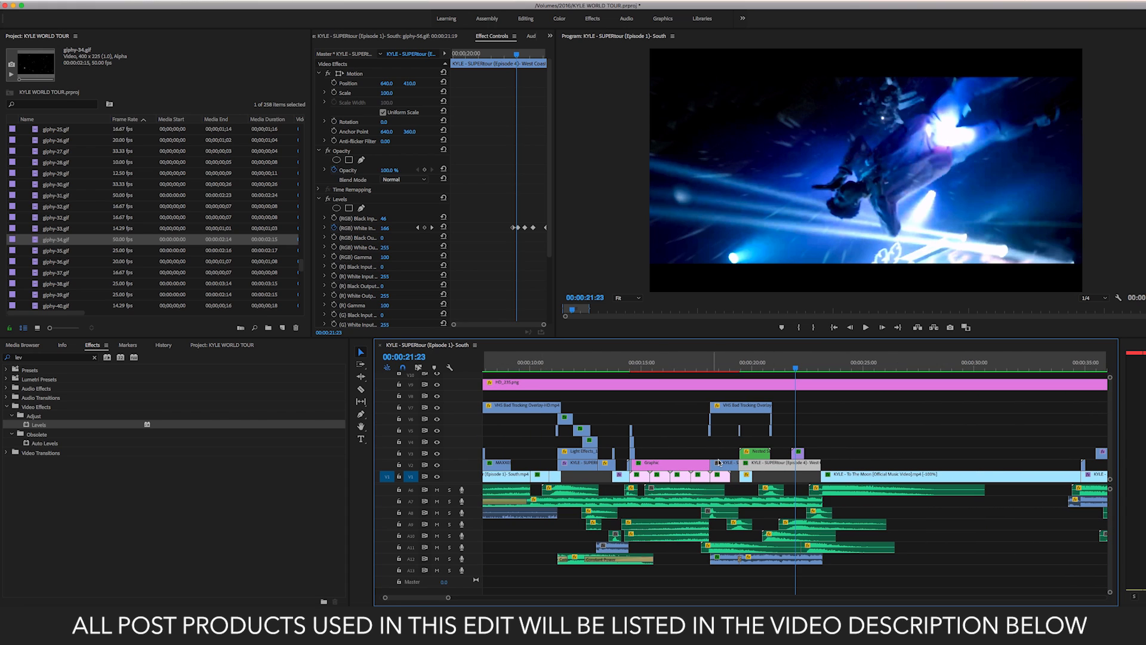
{"action": "scroll", "coordinate": [719, 462], "scroll_direction": "right", "scroll_amount": 5}
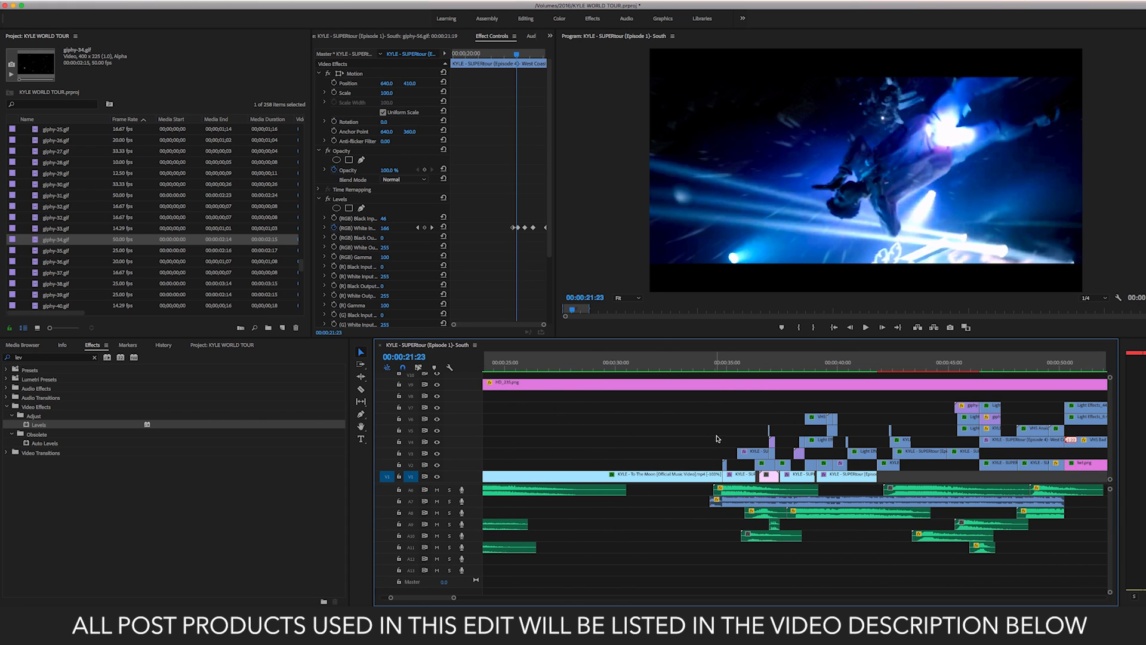
{"action": "left_click", "coordinate": [727, 428]}
{"action": "scroll", "coordinate": [727, 427], "scroll_direction": "left", "scroll_amount": 5}
{"action": "scroll", "coordinate": [720, 542], "scroll_direction": "up", "scroll_amount": 3}
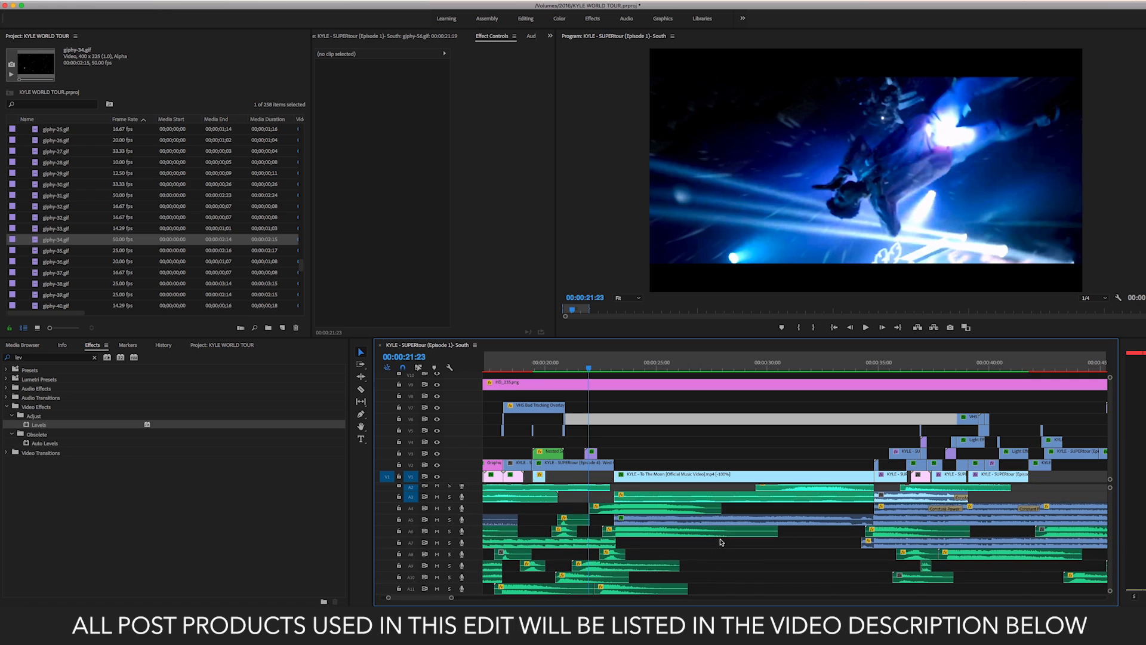
{"action": "double_click", "coordinate": [625, 535]}
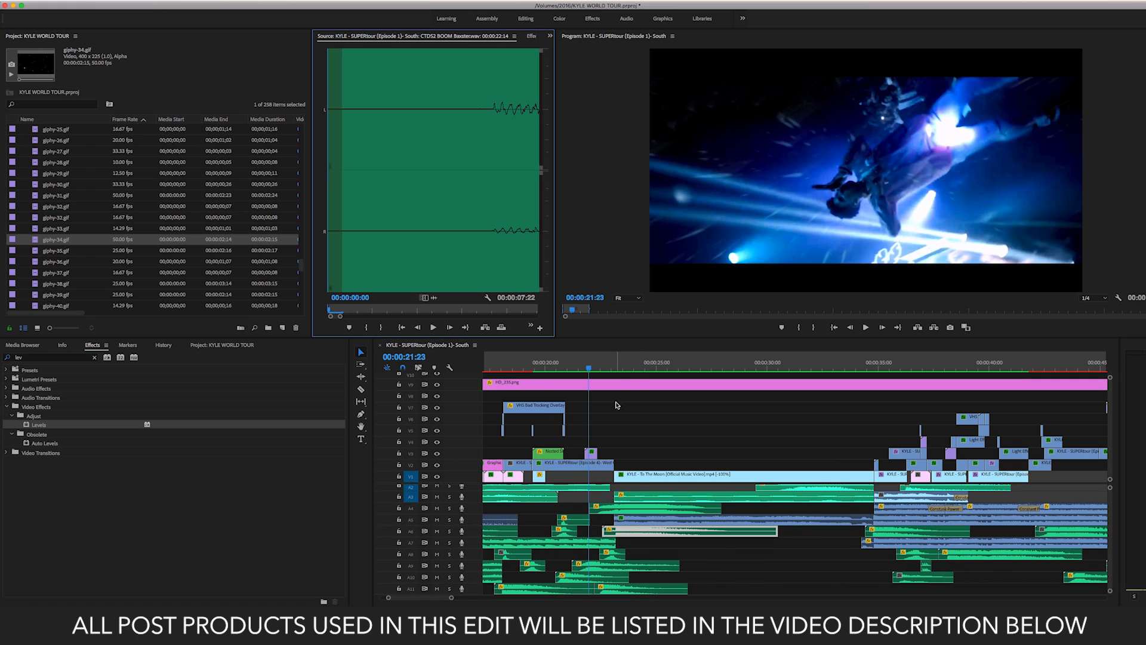
- Play the sequence from just before the To The Moon music video and on past 00:00:30 to review its sound effects
{"action": "left_click", "coordinate": [606, 369]}
{"action": "key", "text": "space"}
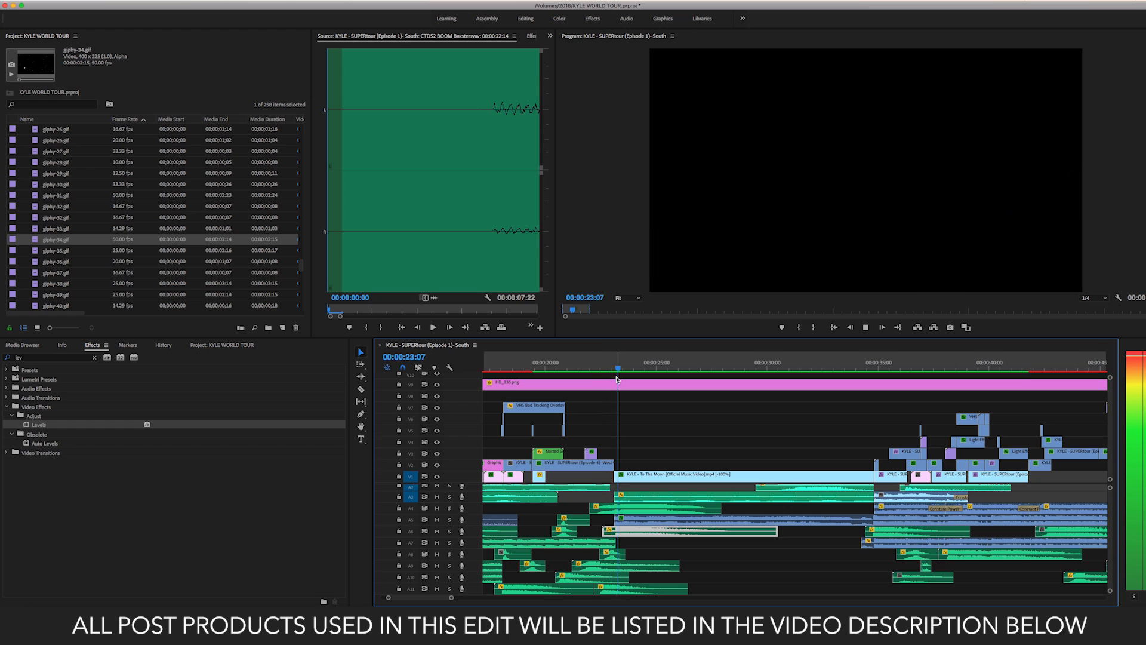
{"action": "key", "text": "space"}
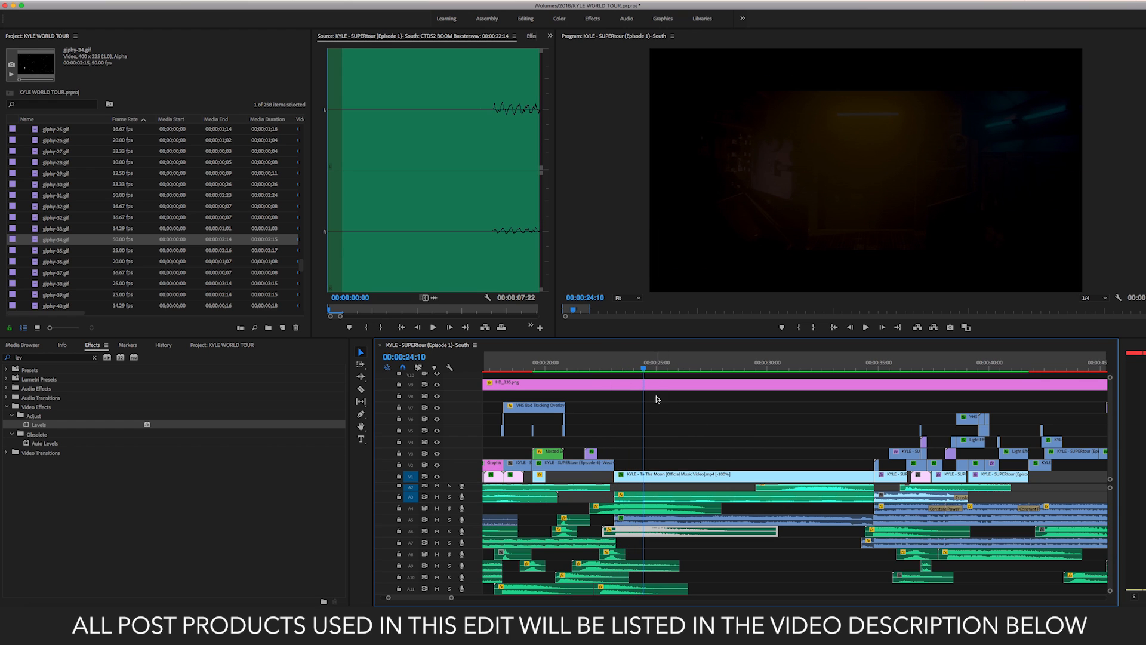
{"action": "key", "text": "space"}
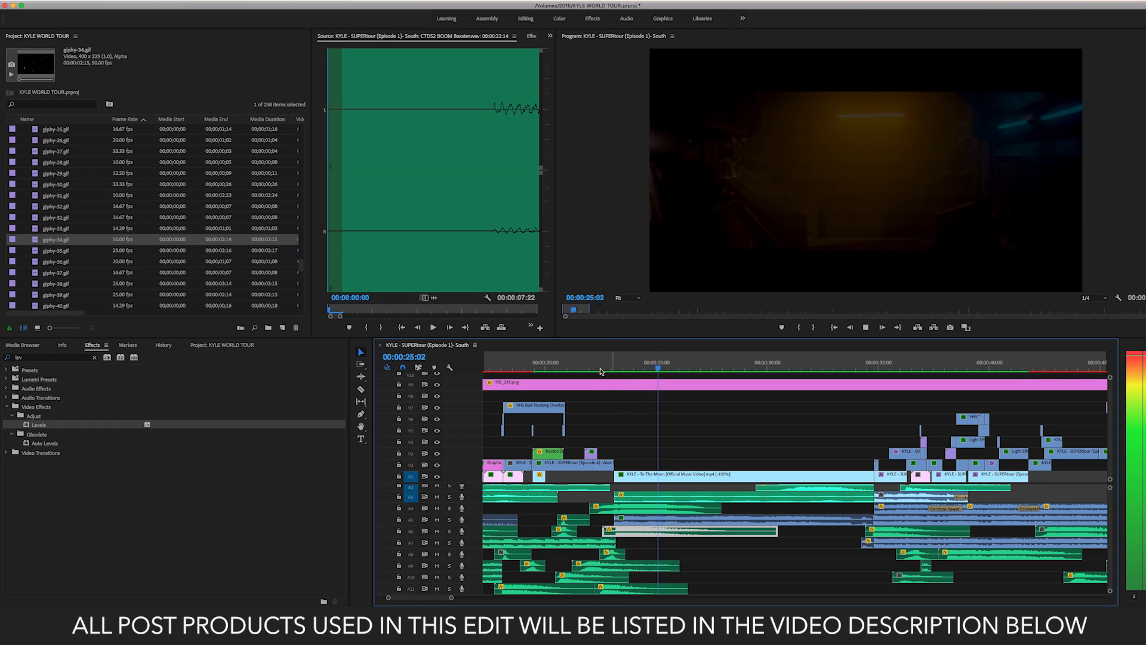
{"action": "scroll", "coordinate": [783, 394], "scroll_direction": "down", "scroll_amount": 3}
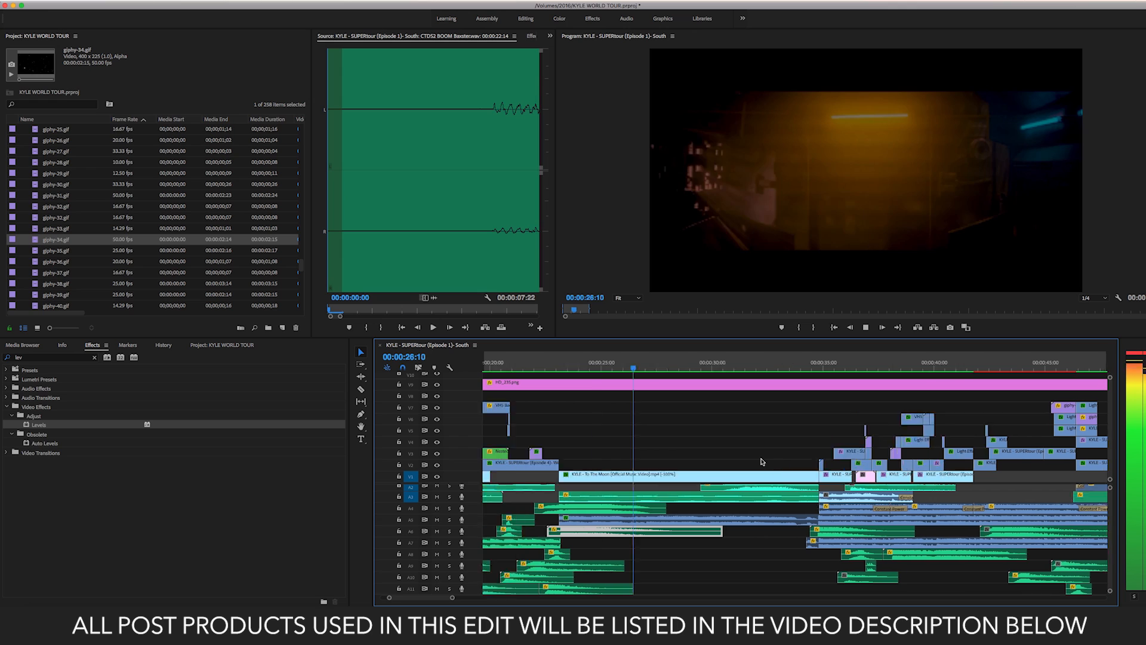
{"action": "left_click", "coordinate": [690, 371]}
{"action": "key", "text": "space"}
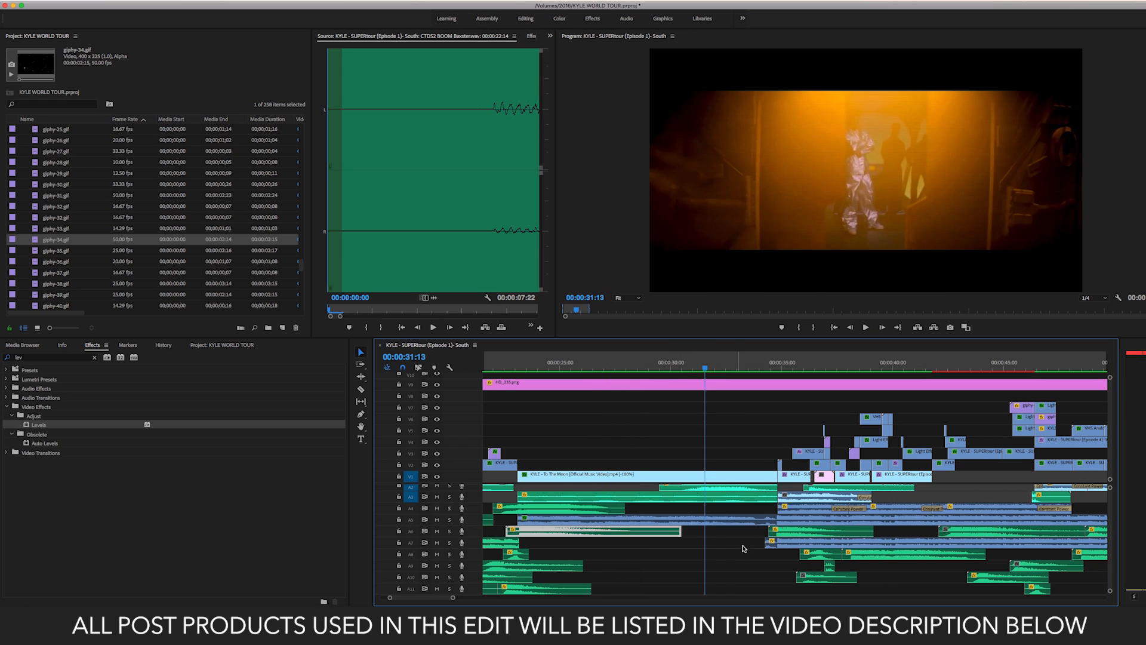
- Set the volume Level of the CTDS2 WHOOSH SOFT sound effect to -5 dB at 00:00:32:17
{"action": "left_click", "coordinate": [728, 488]}
{"action": "left_click", "coordinate": [530, 36]}
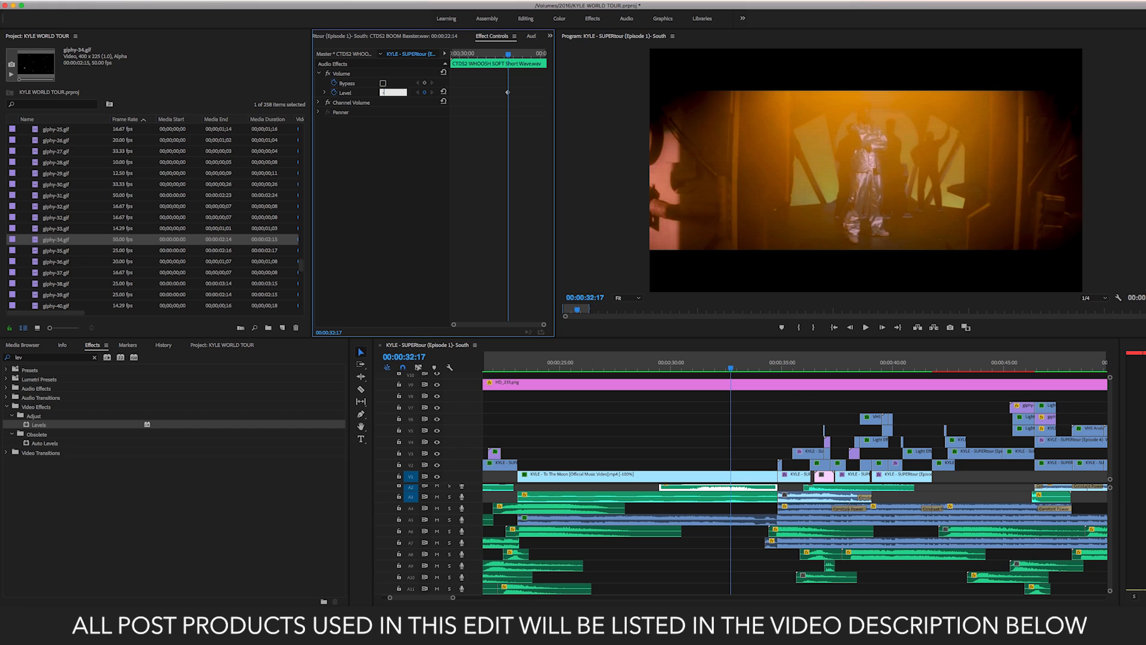
{"action": "type", "text": "-5"}
{"action": "left_click", "coordinate": [687, 368]}
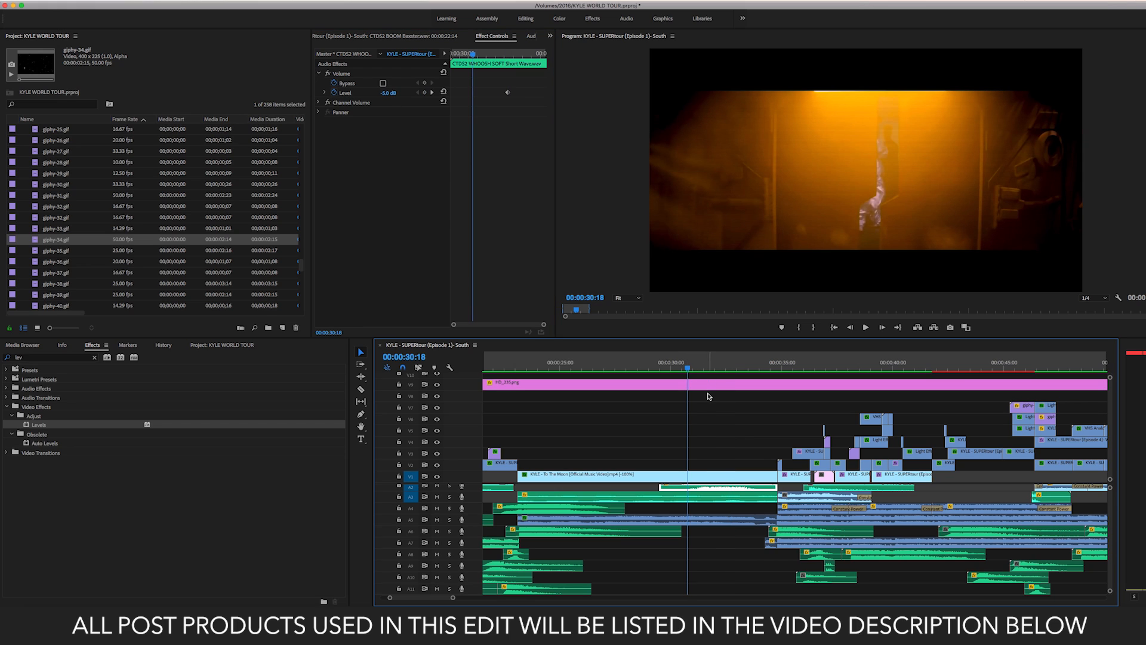
{"action": "scroll", "coordinate": [719, 510], "scroll_direction": "down", "scroll_amount": 4}
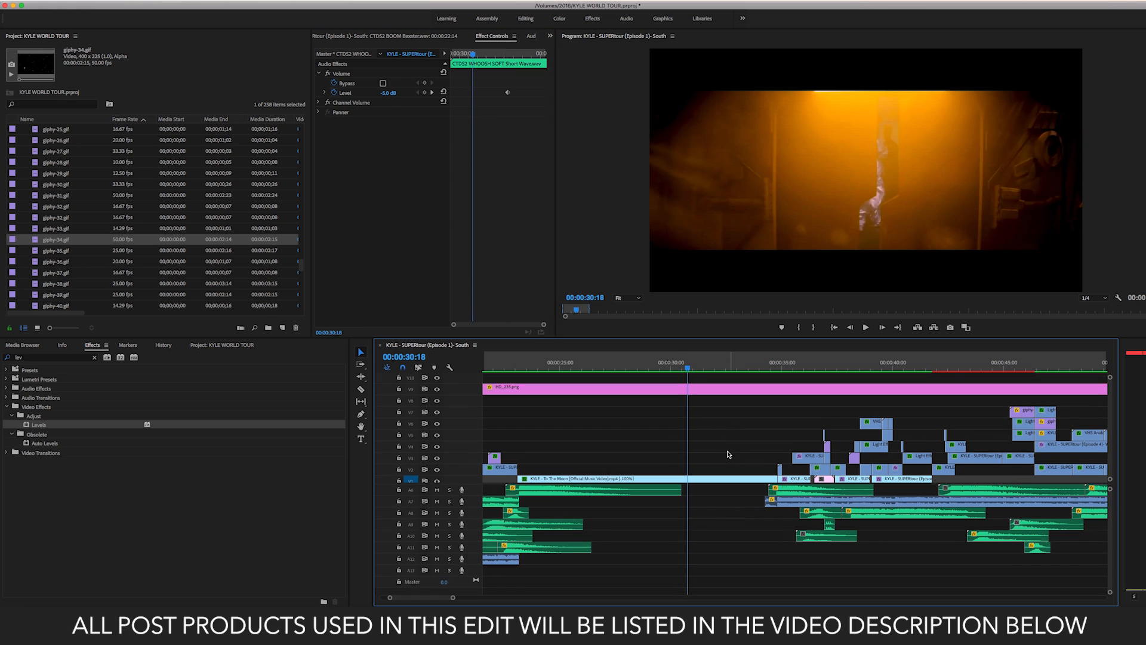
- Play the sequence from 00:00:30:18 through the end of the To The Moon music video to 00:00:36:00
{"action": "scroll", "coordinate": [719, 510], "scroll_direction": "up", "scroll_amount": 5}
{"action": "scroll", "coordinate": [710, 460], "scroll_direction": "up", "scroll_amount": 1}
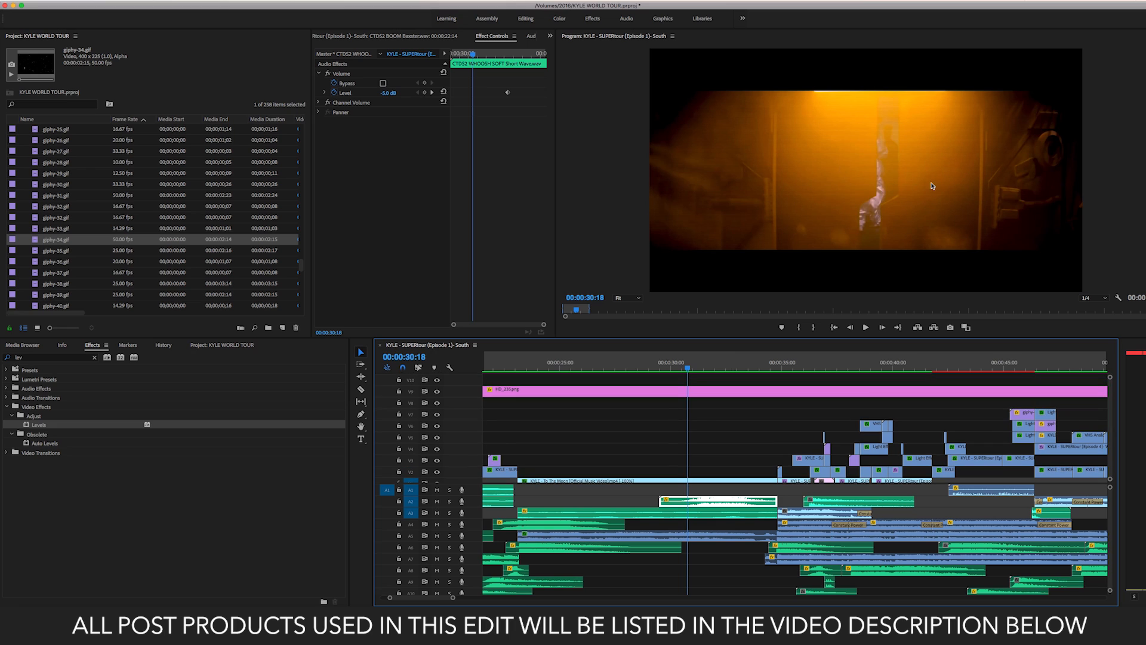
{"action": "scroll", "coordinate": [727, 443], "scroll_direction": "down", "scroll_amount": 1}
{"action": "key", "text": "space"}
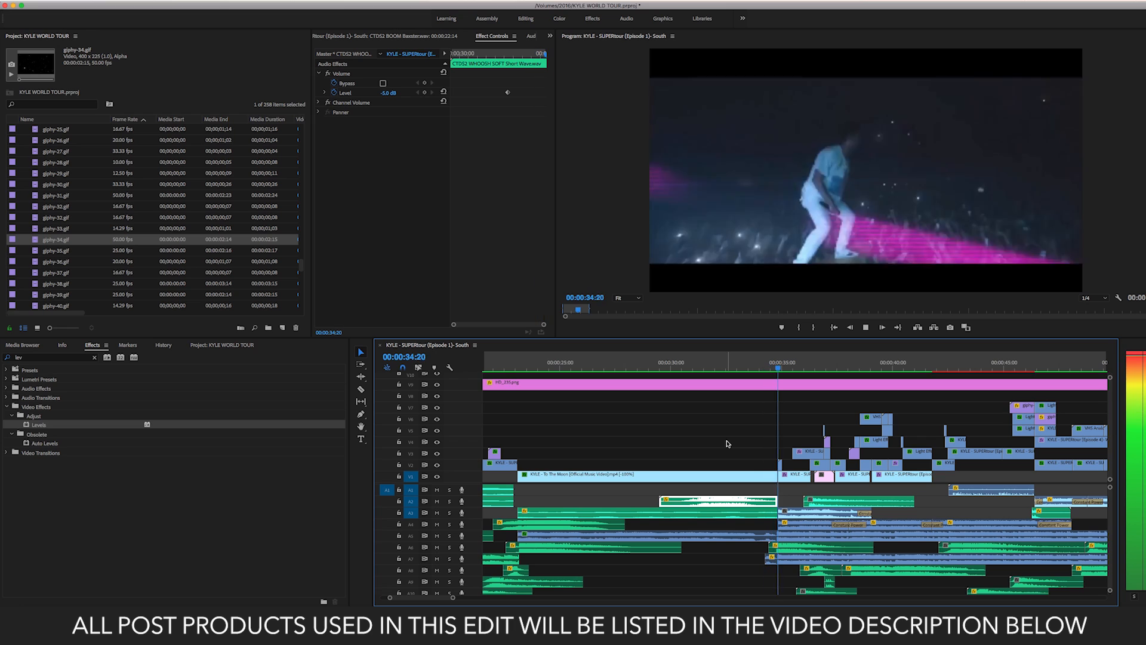
{"action": "key", "text": "space"}
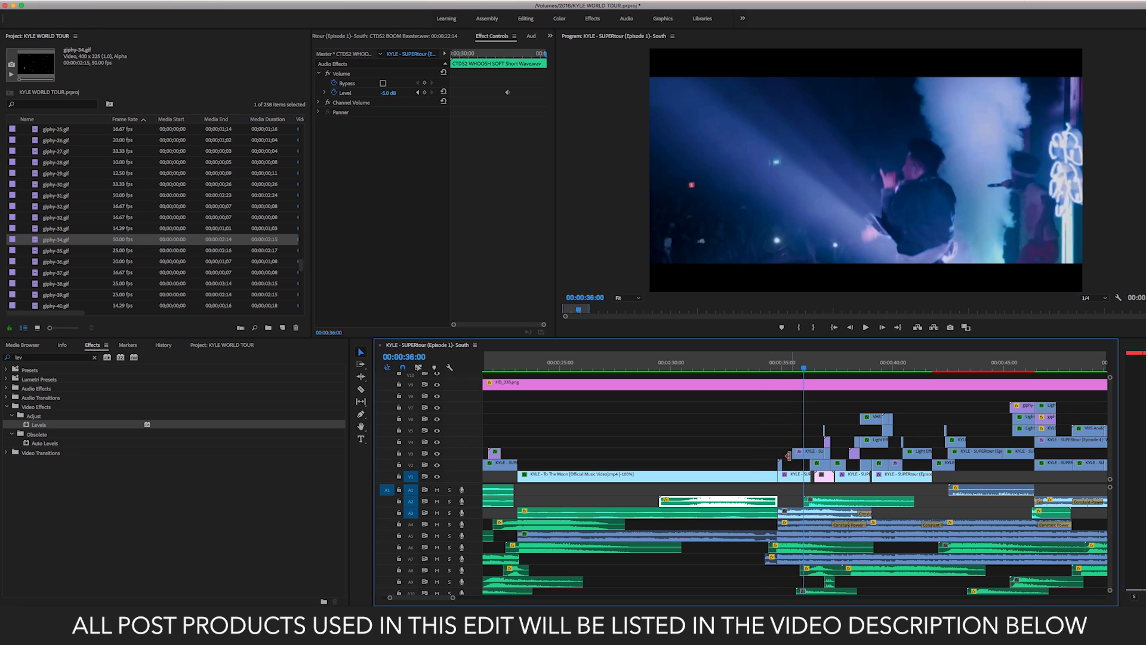
- Review the footage after the music video from 00:00:34:20 and park the playhead on the PLAY overlay at 00:00:36:23
{"action": "left_click", "coordinate": [776, 369]}
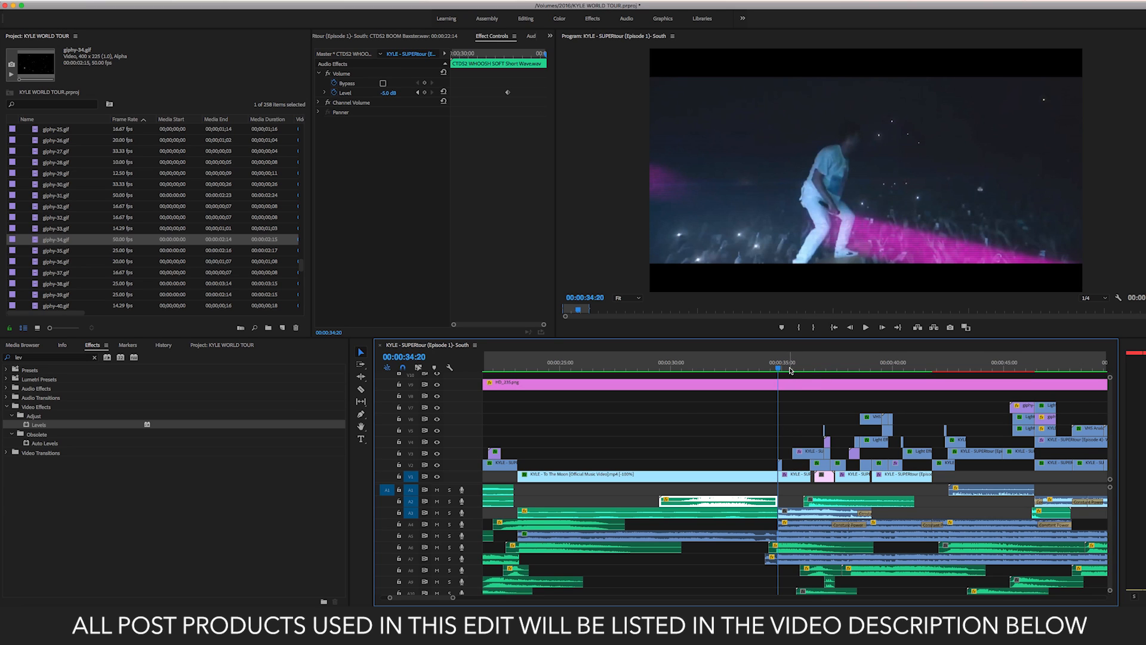
{"action": "mouse_move", "coordinate": [790, 369]}
{"action": "left_mouse_down"}
{"action": "mouse_move", "coordinate": [813, 370]}
{"action": "mouse_move", "coordinate": [802, 371]}
{"action": "left_mouse_up"}
{"action": "key", "text": "space"}
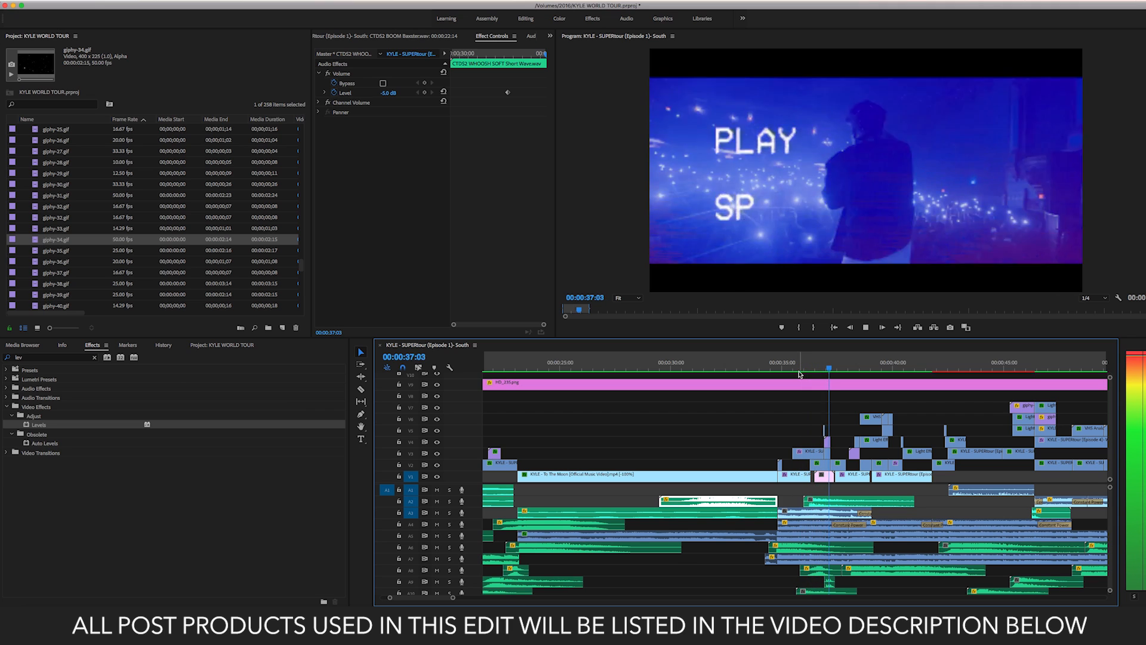
{"action": "key", "text": "space"}
{"action": "left_click", "coordinate": [825, 366]}
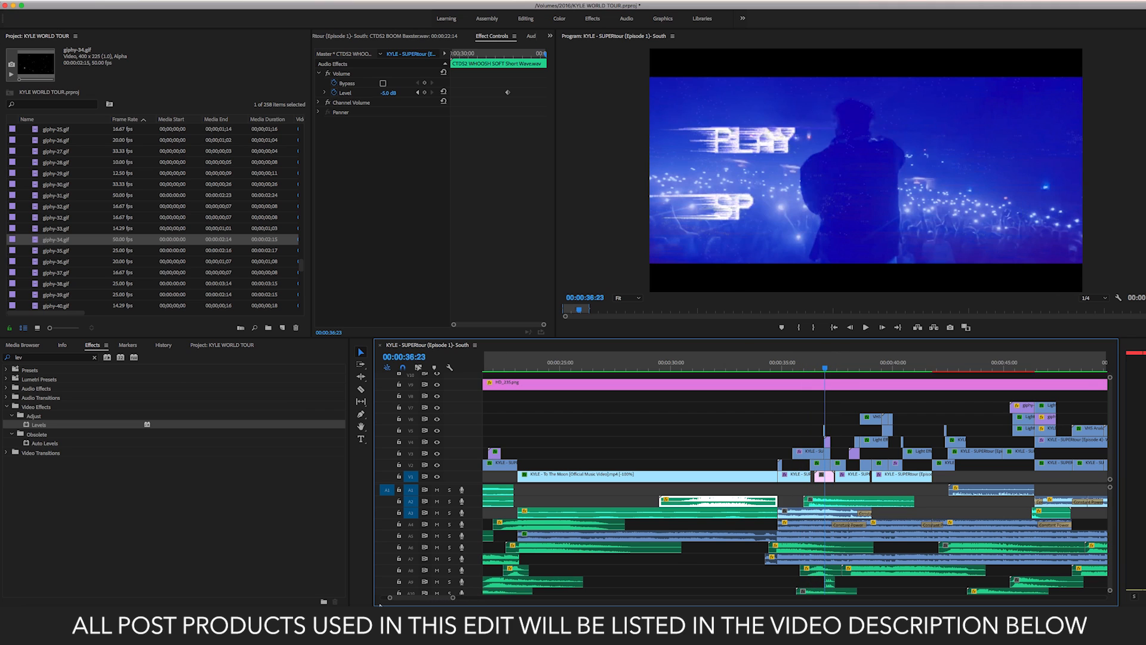
- Inspect the VHS Analog Flares clip at 00:00:36:22 and examine the giphy-42.gif overlay in the source monitor
{"action": "mouse_move", "coordinate": [390, 598]}
{"action": "left_mouse_down"}
{"action": "mouse_move", "coordinate": [416, 598]}
{"action": "mouse_move", "coordinate": [401, 598]}
{"action": "left_mouse_up"}
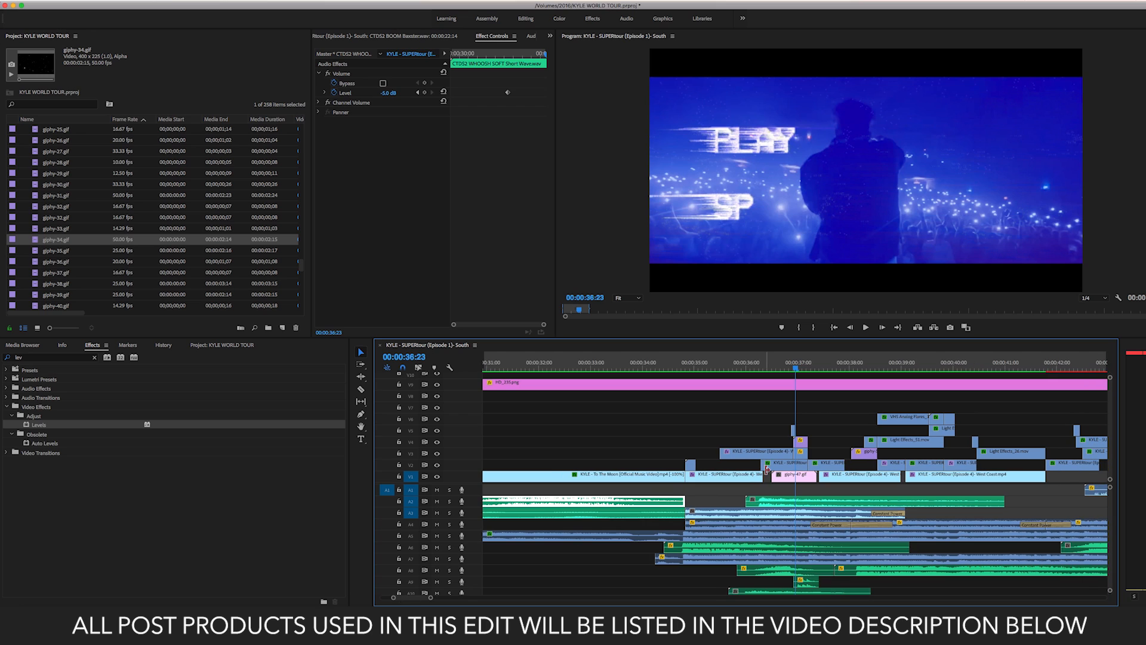
{"action": "left_click", "coordinate": [793, 367]}
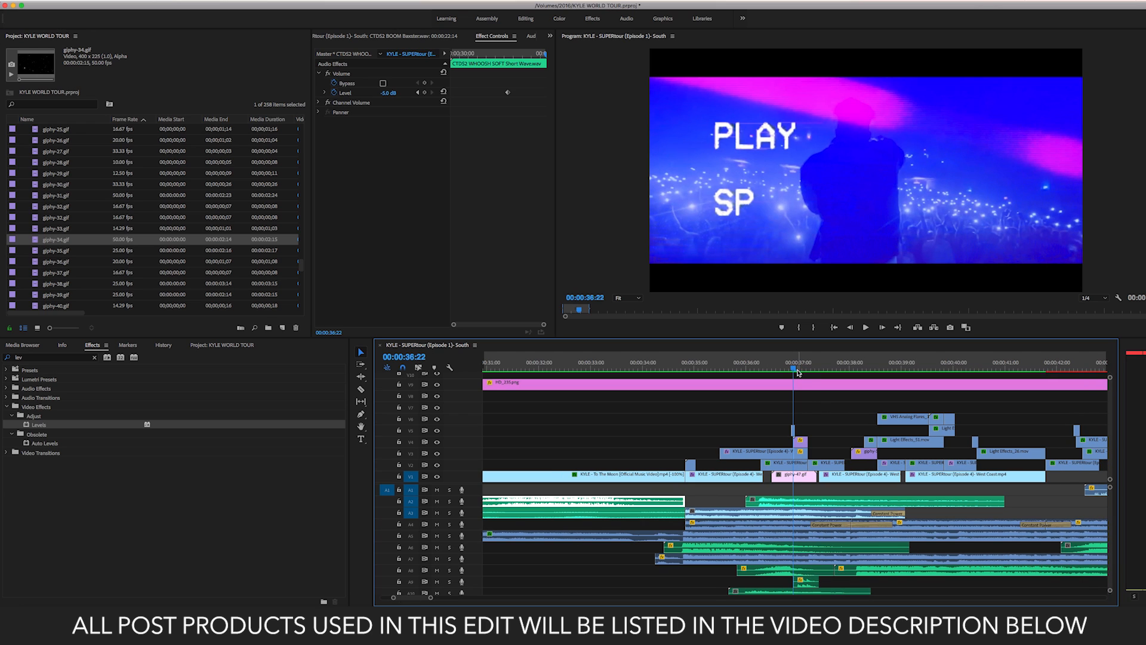
{"action": "left_click", "coordinate": [794, 431]}
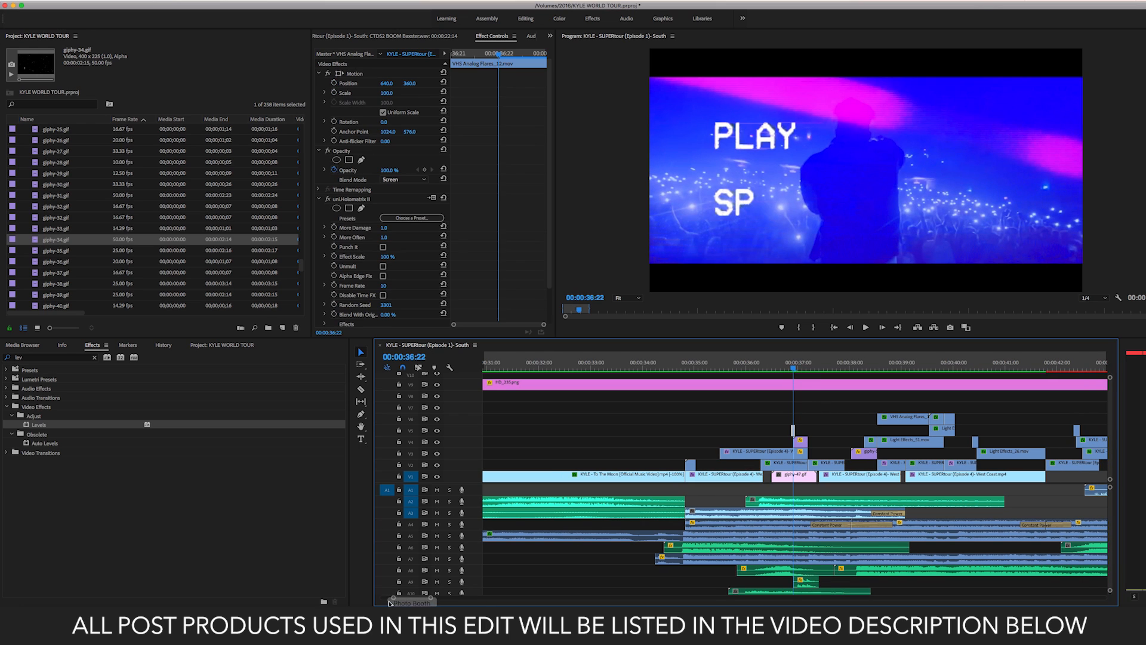
{"action": "left_click_drag", "start_coordinate": [431, 598], "coordinate": [405, 598]}
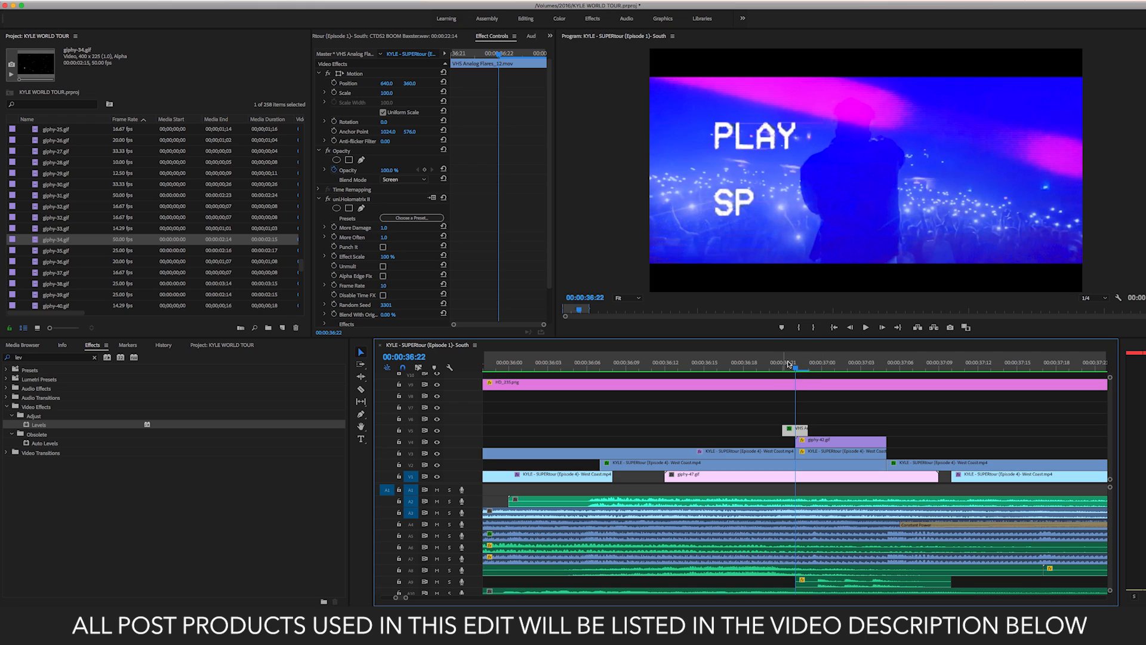
{"action": "left_click", "coordinate": [806, 367]}
{"action": "left_click", "coordinate": [828, 440]}
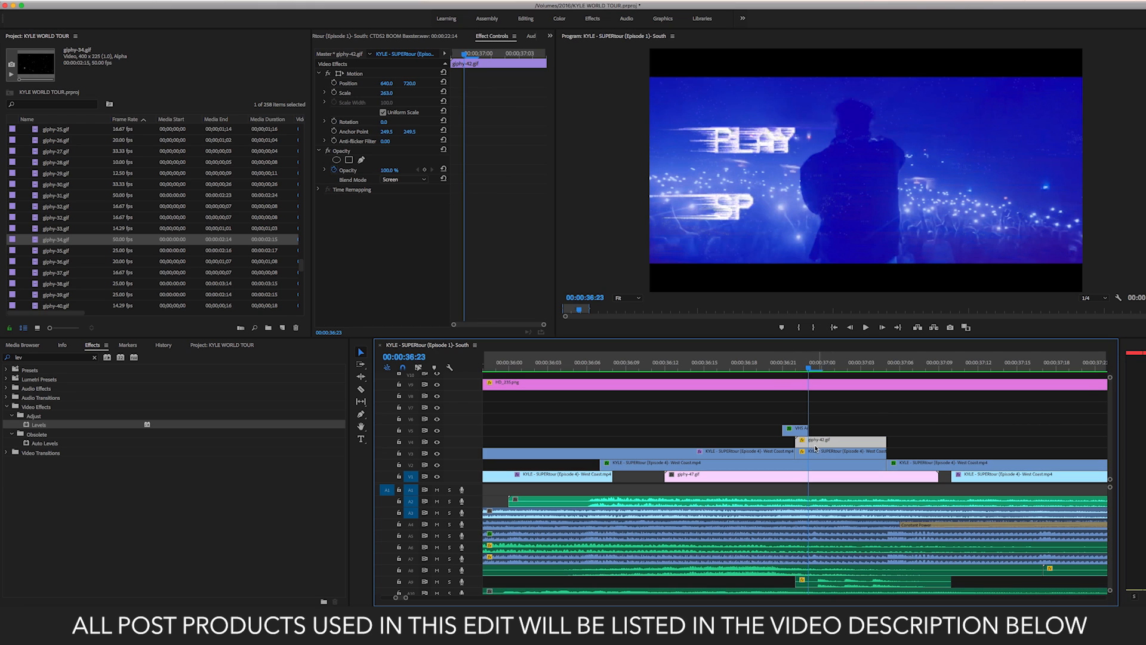
{"action": "double_click", "coordinate": [815, 445]}
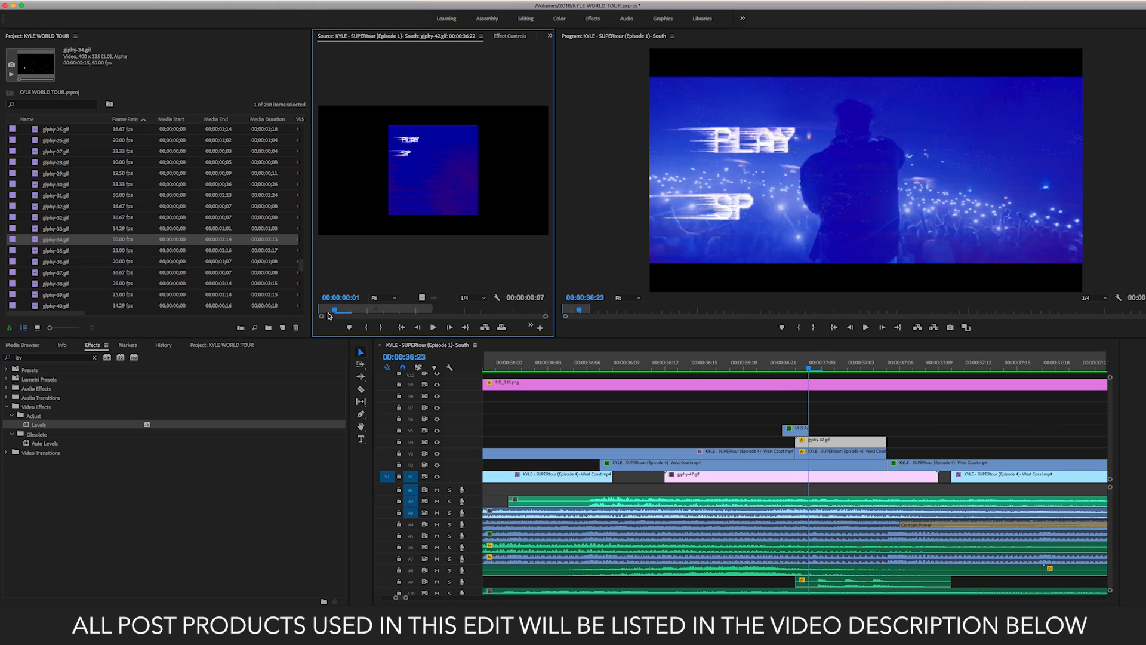
{"action": "mouse_move", "coordinate": [329, 316]}
{"action": "left_mouse_down"}
{"action": "mouse_move", "coordinate": [484, 311]}
{"action": "mouse_move", "coordinate": [335, 312]}
{"action": "left_mouse_up"}
- Reset giphy-42.gif's motion, scale it to 283, position it at 640, 634 and use the Screen blend mode
{"action": "left_click", "coordinate": [835, 447]}
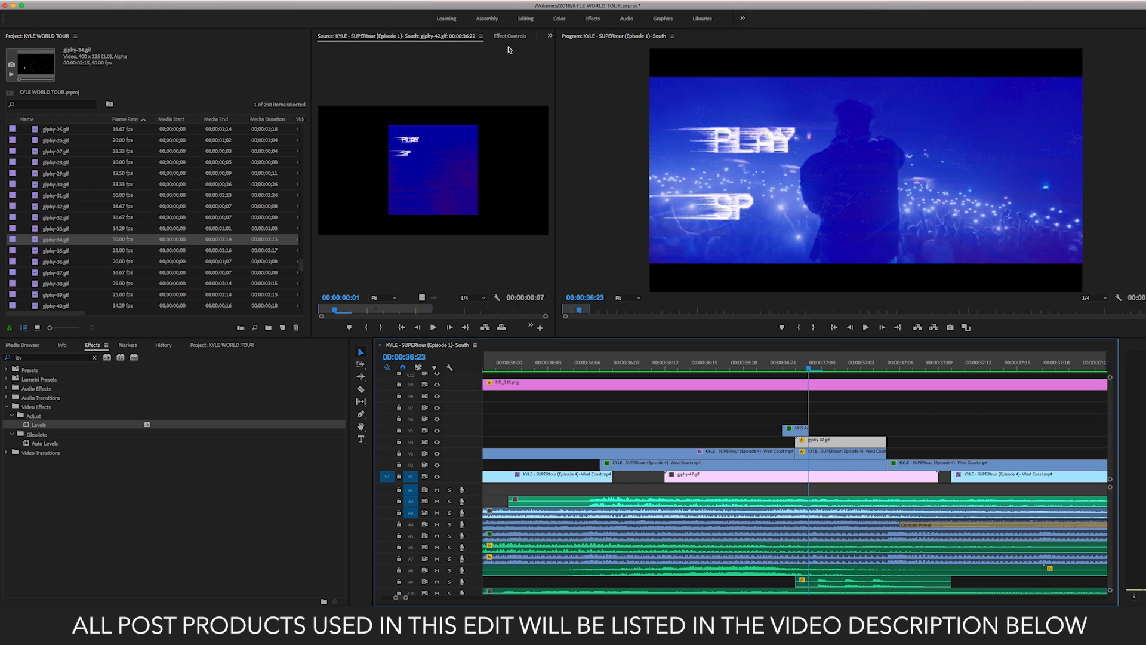
{"action": "left_click", "coordinate": [510, 36]}
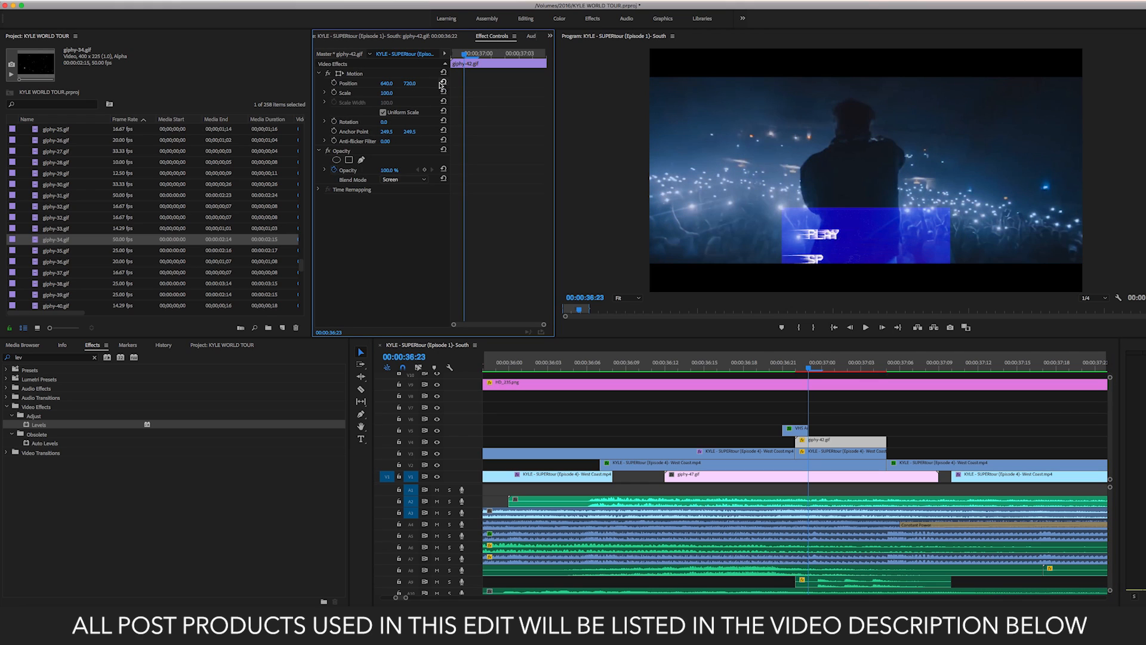
{"action": "left_click", "coordinate": [442, 83]}
{"action": "left_click_drag", "start_coordinate": [383, 95], "coordinate": [573, 84]}
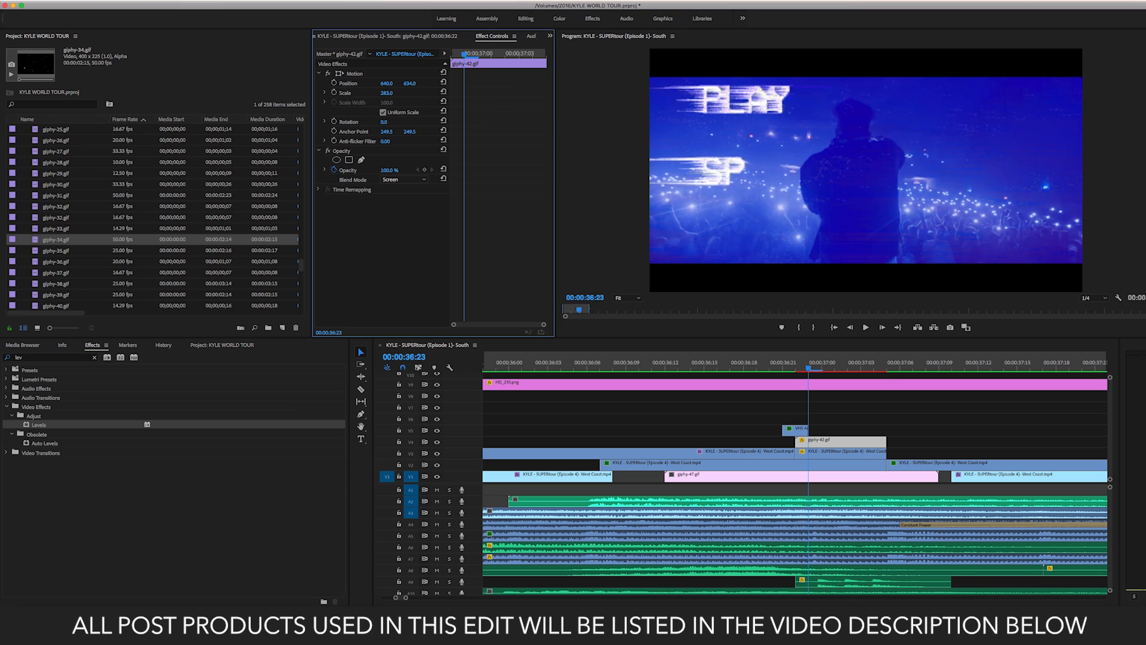
{"action": "left_click", "coordinate": [404, 182]}
{"action": "left_click", "coordinate": [396, 274]}
- Open the Arcade Click Negative 08.wav sound effect beneath the PLAY overlay in the source monitor and listen to its clicks
{"action": "mouse_move", "coordinate": [826, 365]}
{"action": "left_mouse_down"}
{"action": "mouse_move", "coordinate": [862, 372]}
{"action": "mouse_move", "coordinate": [834, 382]}
{"action": "left_mouse_up"}
{"action": "double_click", "coordinate": [847, 584]}
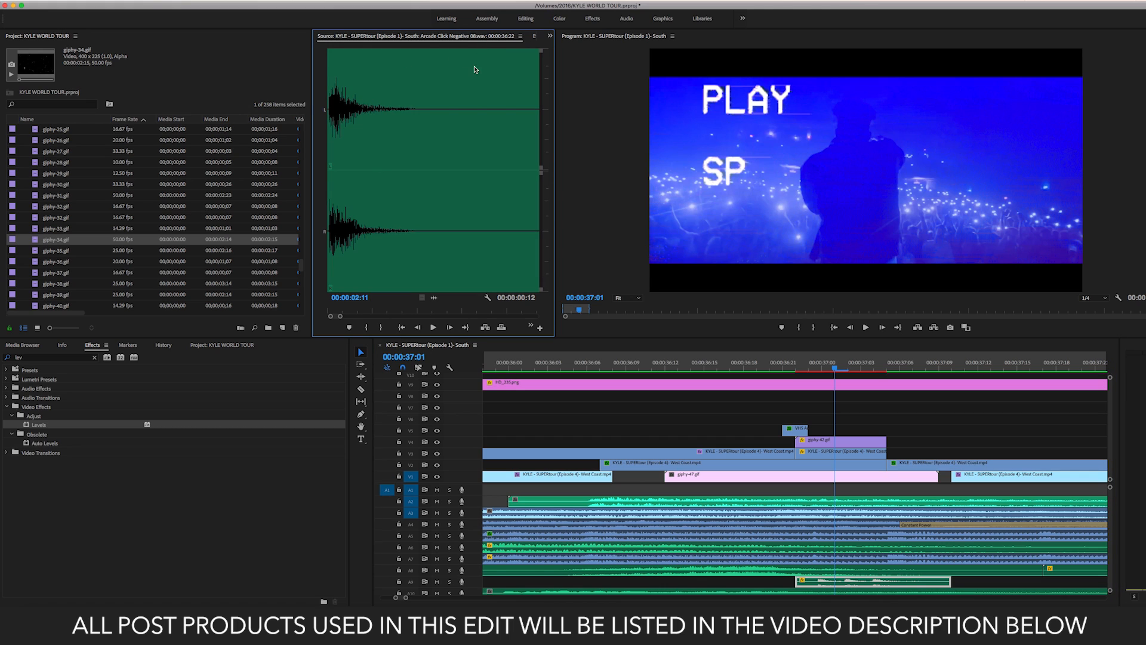
{"action": "key", "text": "space"}
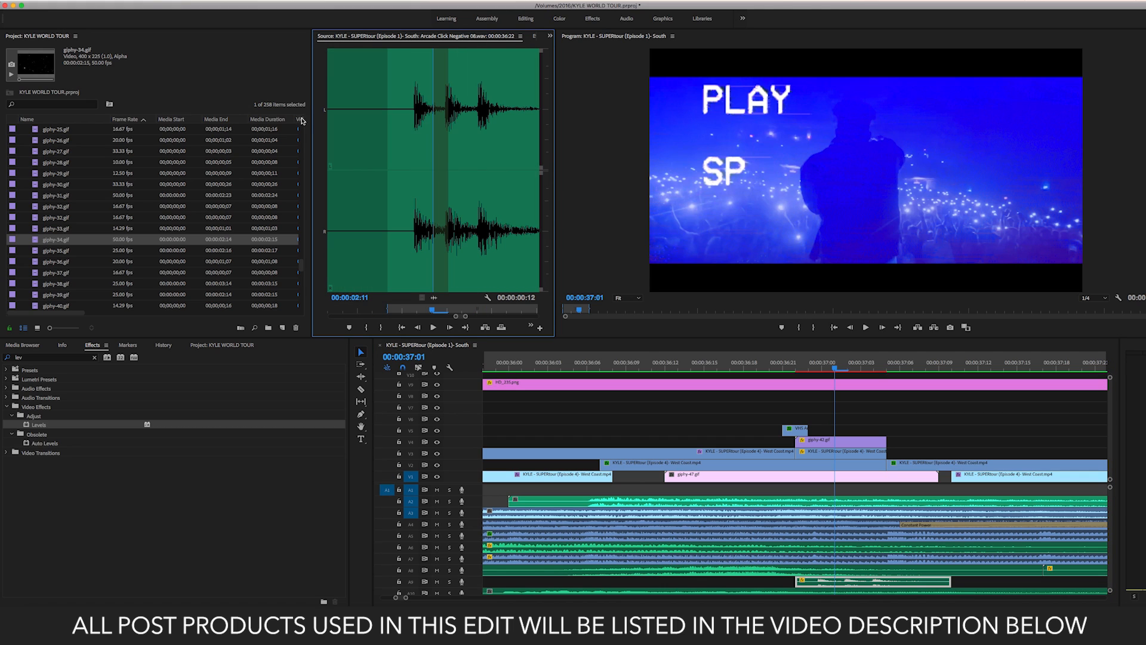
{"action": "left_click", "coordinate": [409, 128]}
{"action": "key", "text": "space"}
{"action": "left_click", "coordinate": [409, 129]}
{"action": "key", "text": "space"}
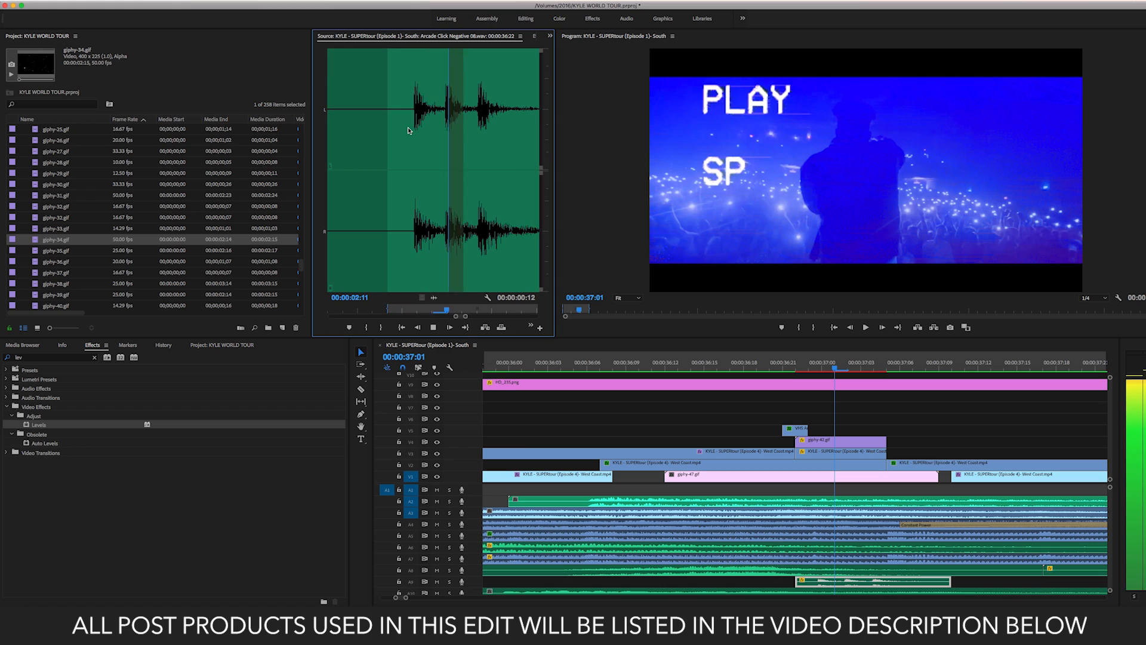
{"action": "left_click", "coordinate": [408, 128]}
{"action": "key", "text": "space"}
{"action": "key", "text": "space"}
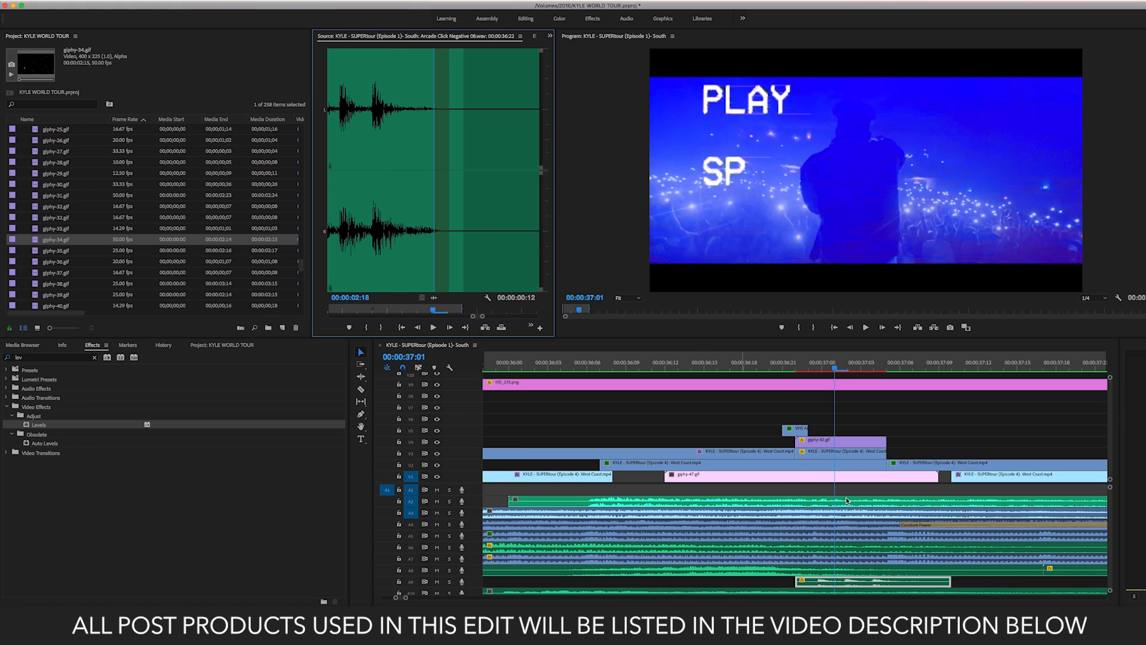
- Review the PLAY overlay with its click sound in the sequence from 00:00:36:21
{"action": "scroll", "coordinate": [826, 445], "scroll_direction": "left", "scroll_amount": 1}
{"action": "scroll", "coordinate": [826, 445], "scroll_direction": "up", "scroll_amount": 1}
{"action": "left_click", "coordinate": [831, 447]}
{"action": "left_click_drag", "start_coordinate": [798, 370], "coordinate": [810, 370]}
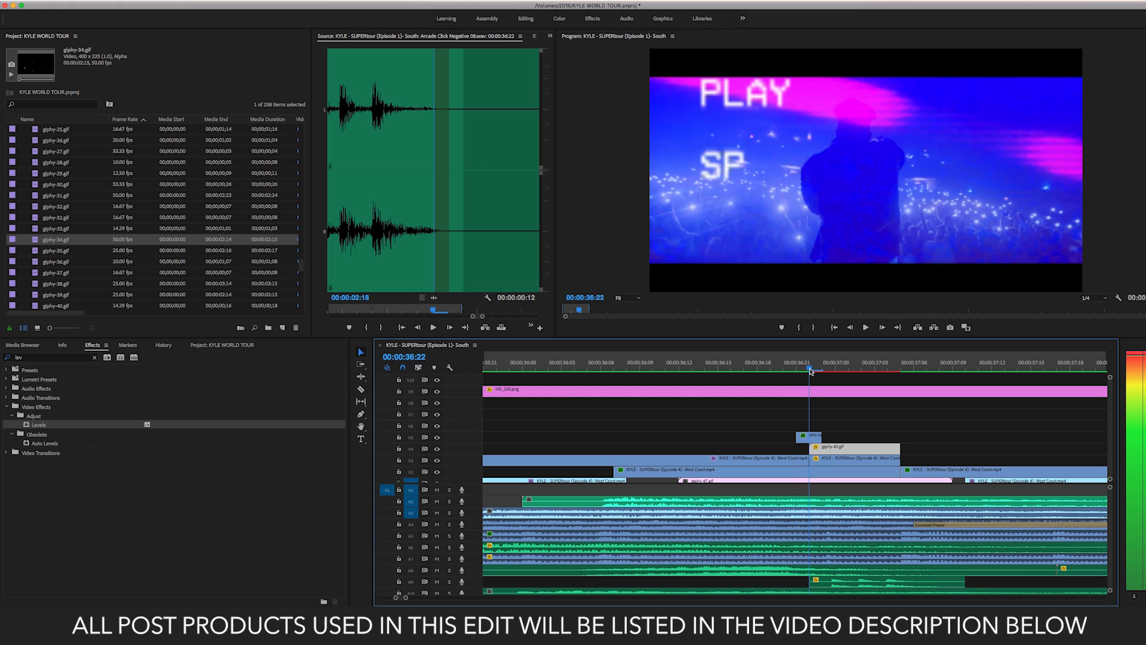
{"action": "key", "text": "Left"}
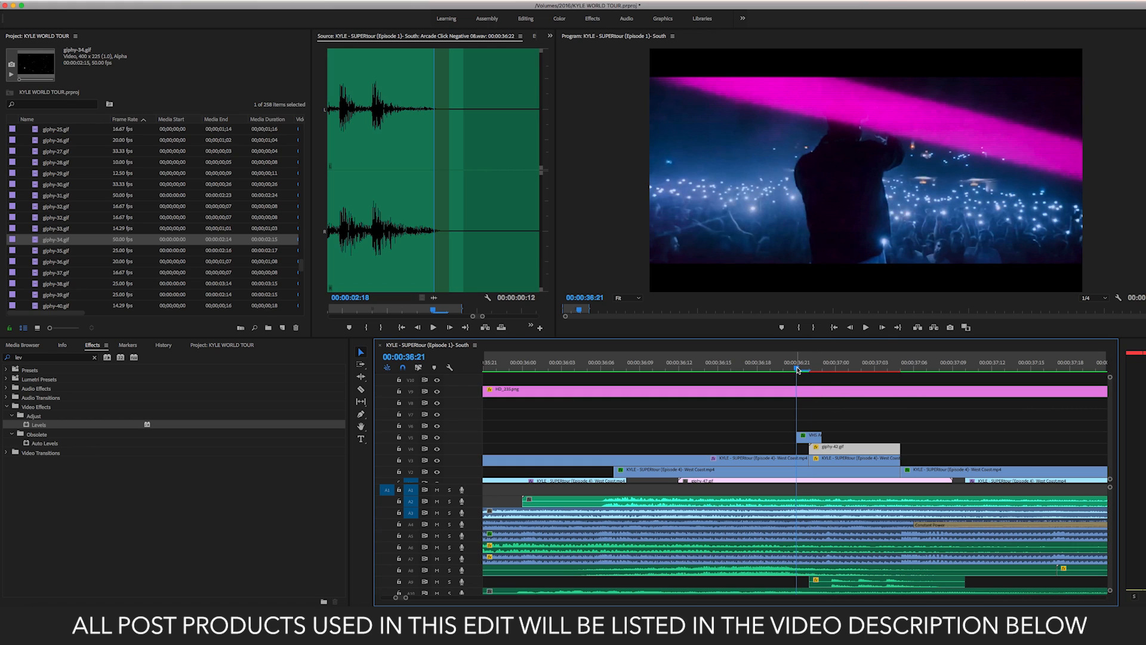
{"action": "key", "text": "space"}
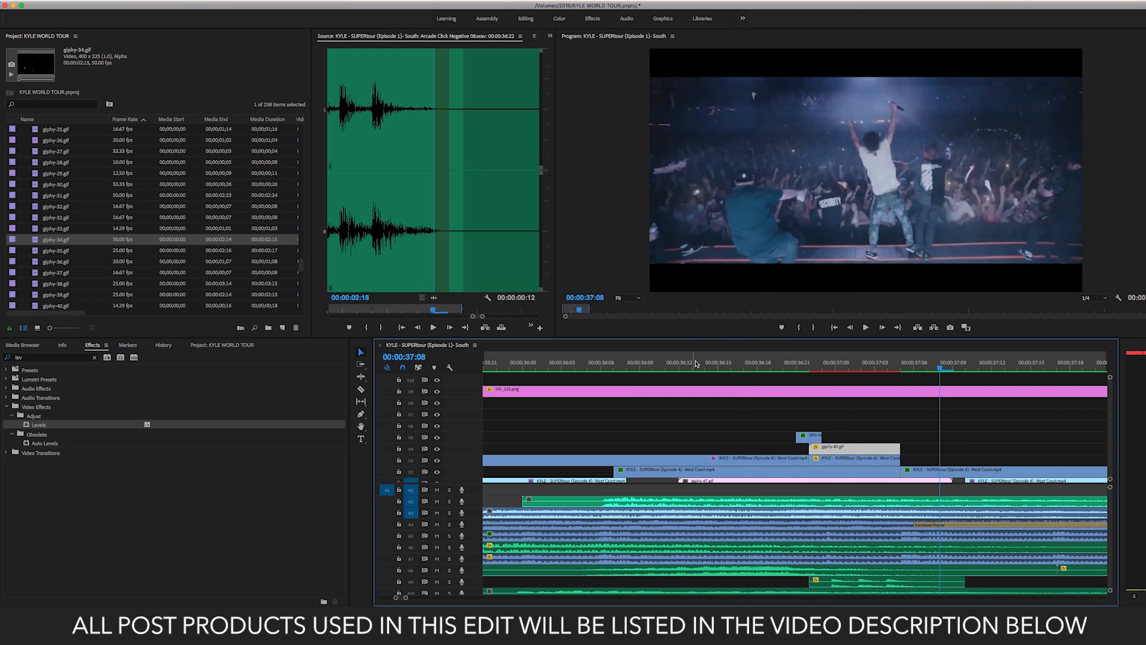
{"action": "key", "text": "space"}
- Play on from 00:00:37:08 and scrub through the GIF overlay between 00:00:38:04 and 00:00:38:09
{"action": "key", "text": "space"}
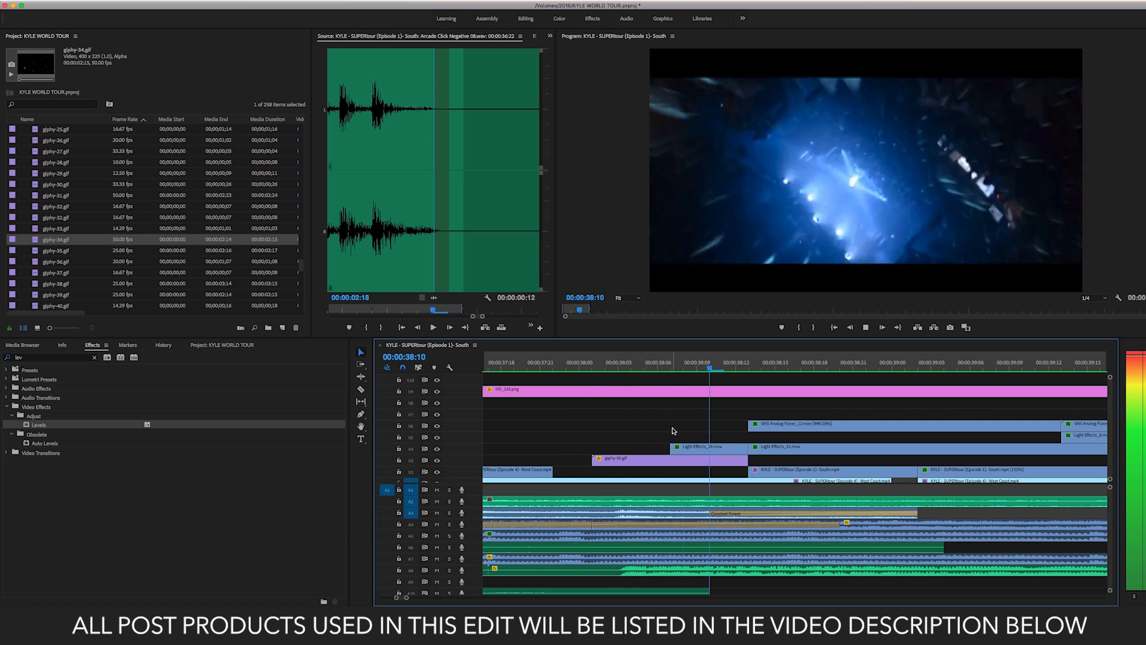
{"action": "key", "text": "space"}
{"action": "left_click", "coordinate": [628, 364]}
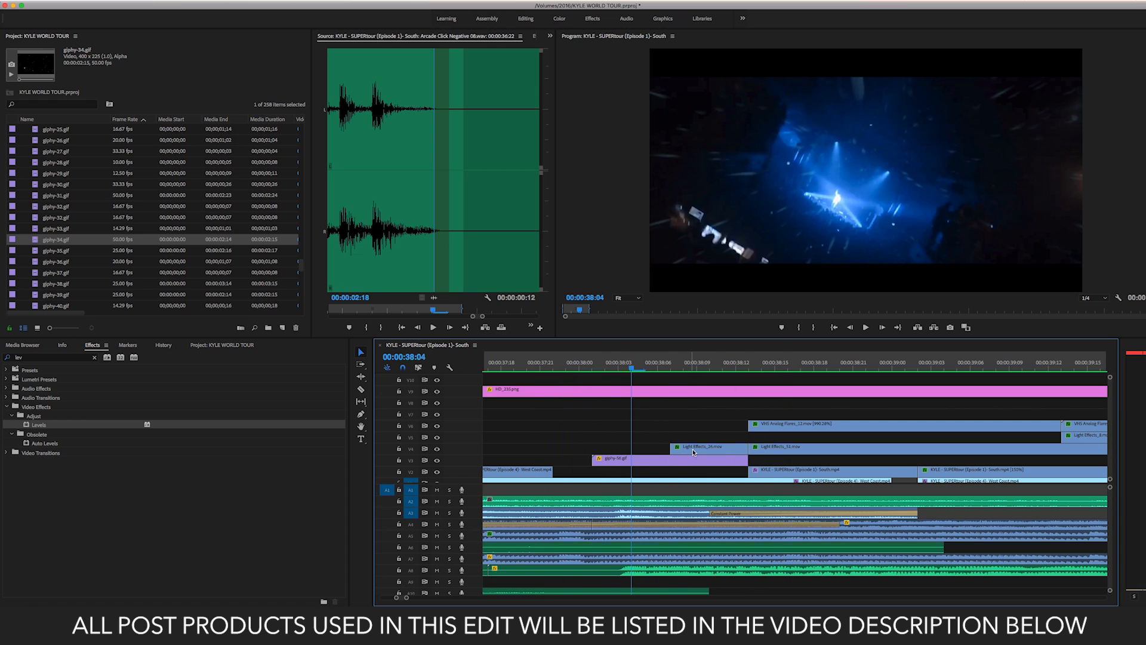
{"action": "scroll", "coordinate": [692, 452], "scroll_direction": "down", "scroll_amount": 1}
{"action": "left_click", "coordinate": [634, 458]}
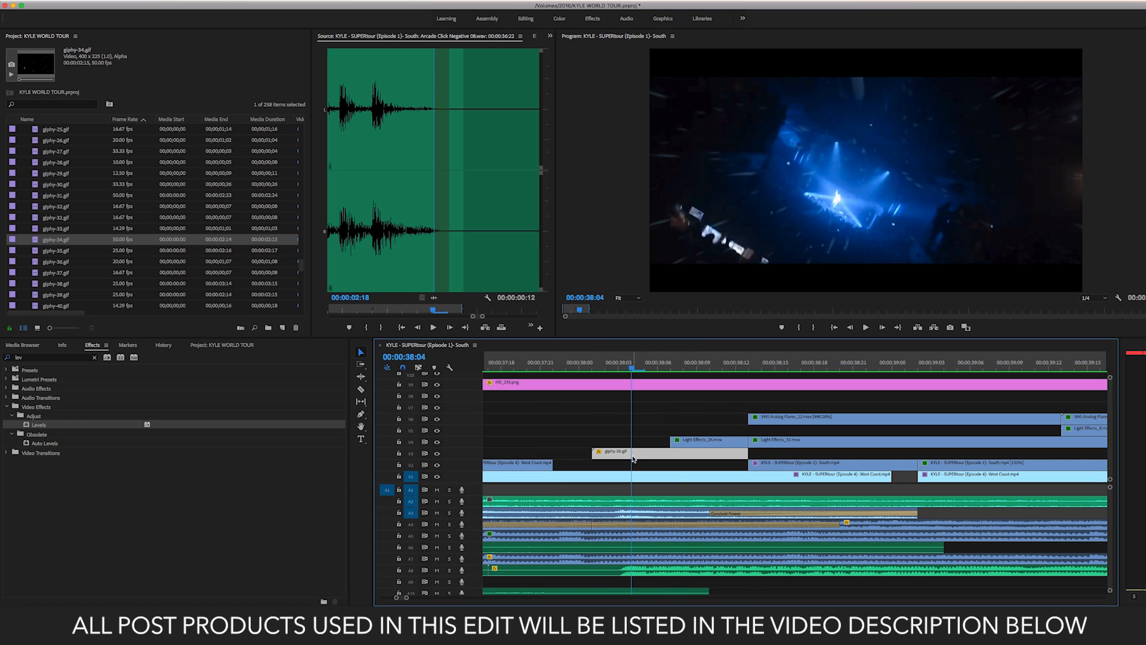
{"action": "left_click", "coordinate": [643, 368]}
{"action": "left_click_drag", "start_coordinate": [648, 369], "coordinate": [696, 374]}
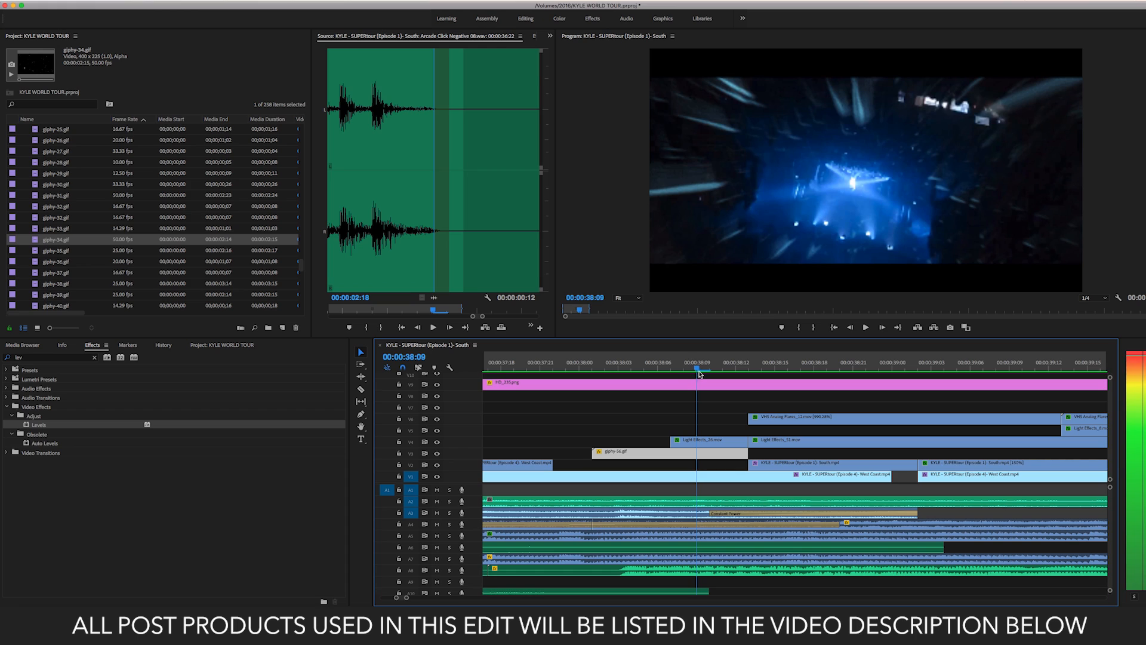
- Open the CTDS2 HIT SCIFI Optimus Revenge.wav sound effect at 00:00:38:09 in the source monitor and listen to it
{"action": "scroll", "coordinate": [684, 591], "scroll_direction": "down", "scroll_amount": 2}
{"action": "double_click", "coordinate": [691, 550]}
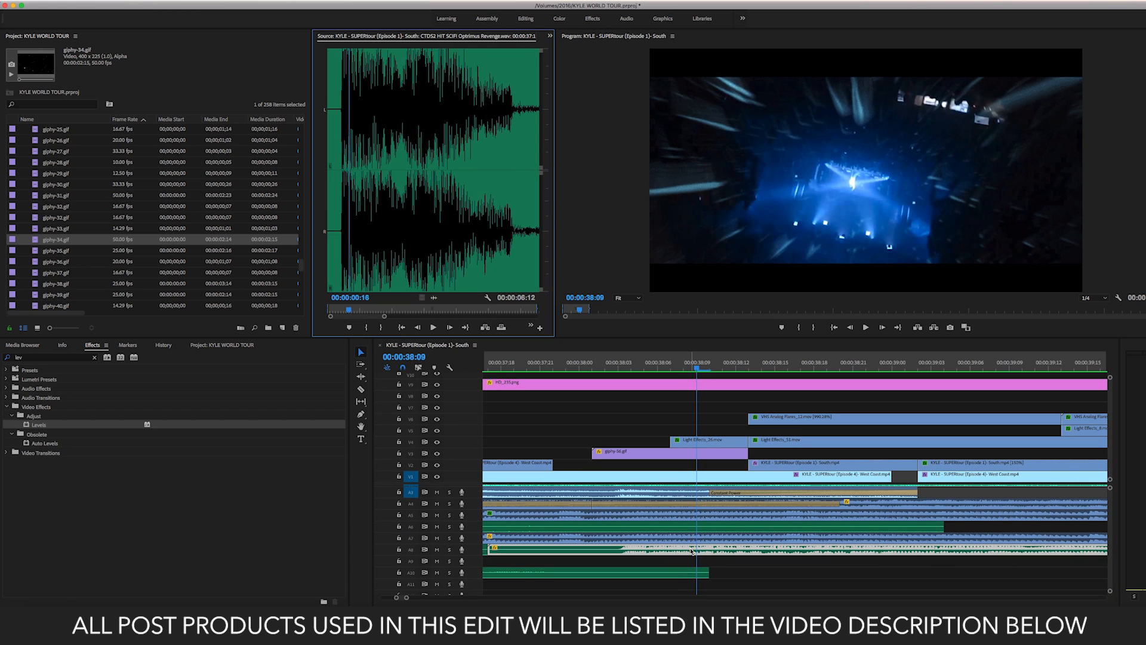
{"action": "key", "text": "space"}
{"action": "left_click", "coordinate": [343, 144]}
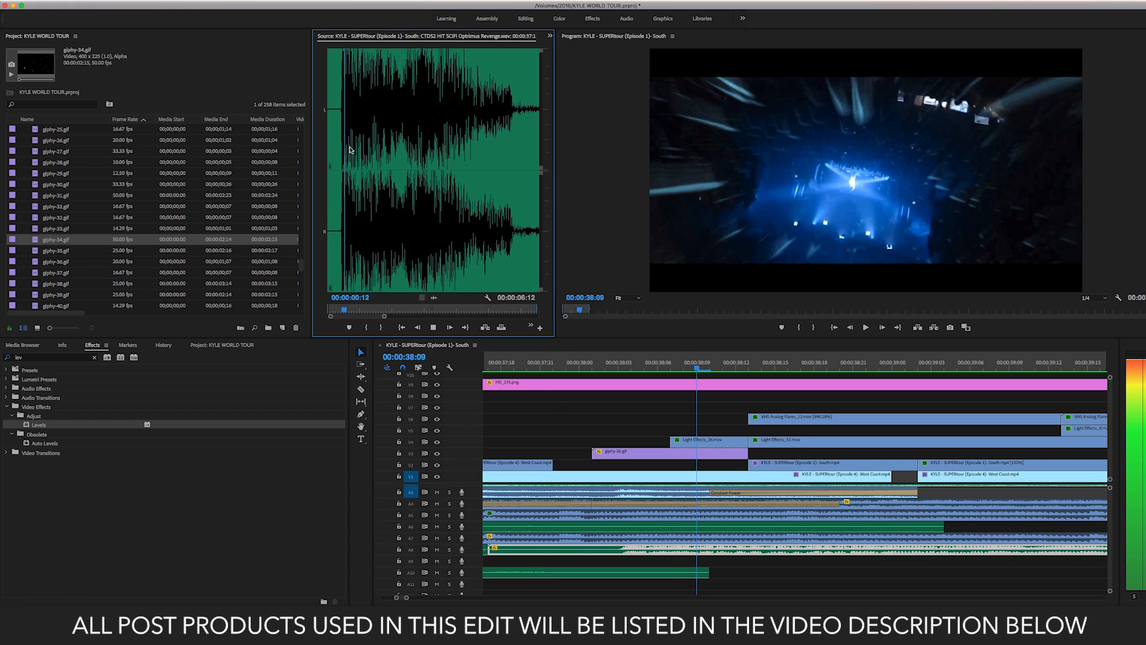
{"action": "key", "text": "space"}
{"action": "left_click", "coordinate": [340, 136]}
{"action": "key", "text": "space"}
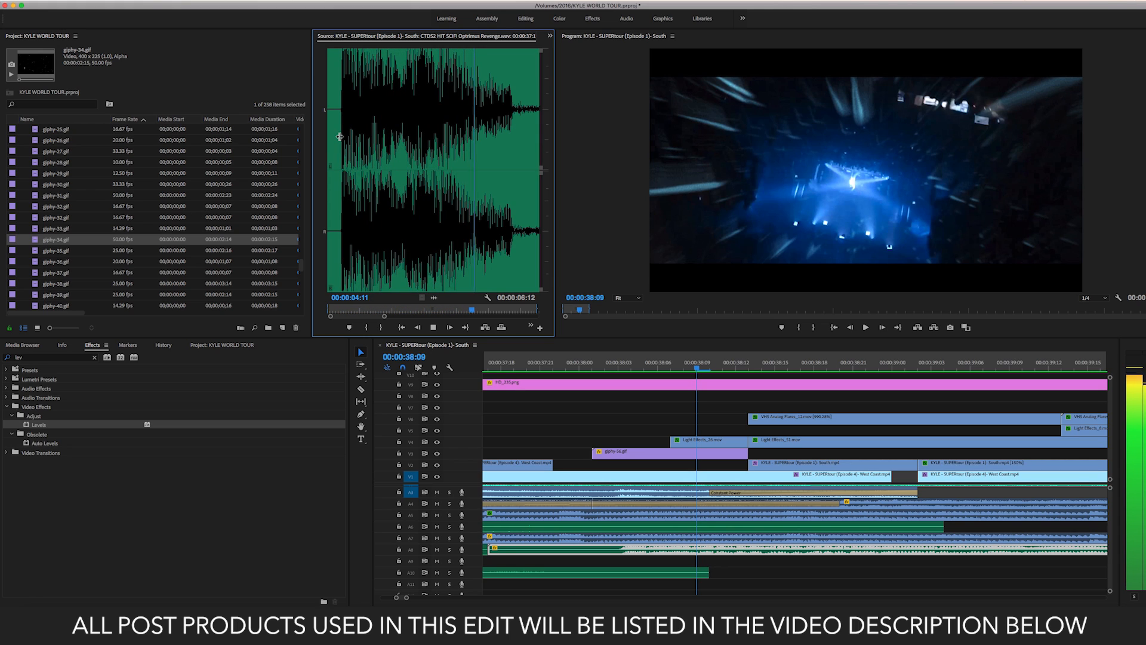
{"action": "key", "text": "space"}
- Look through the audio tracks at 00:00:38:09 and listen to the West Coast footage's audio in the source monitor
{"action": "scroll", "coordinate": [696, 530], "scroll_direction": "up", "scroll_amount": 2}
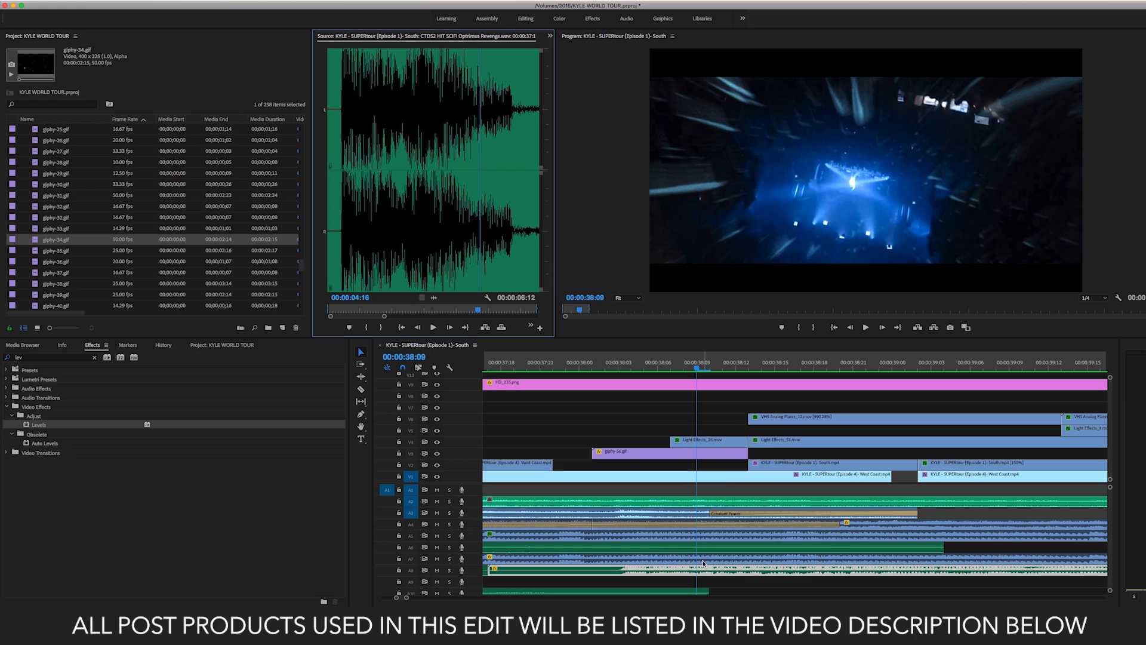
{"action": "scroll", "coordinate": [686, 547], "scroll_direction": "down", "scroll_amount": 4}
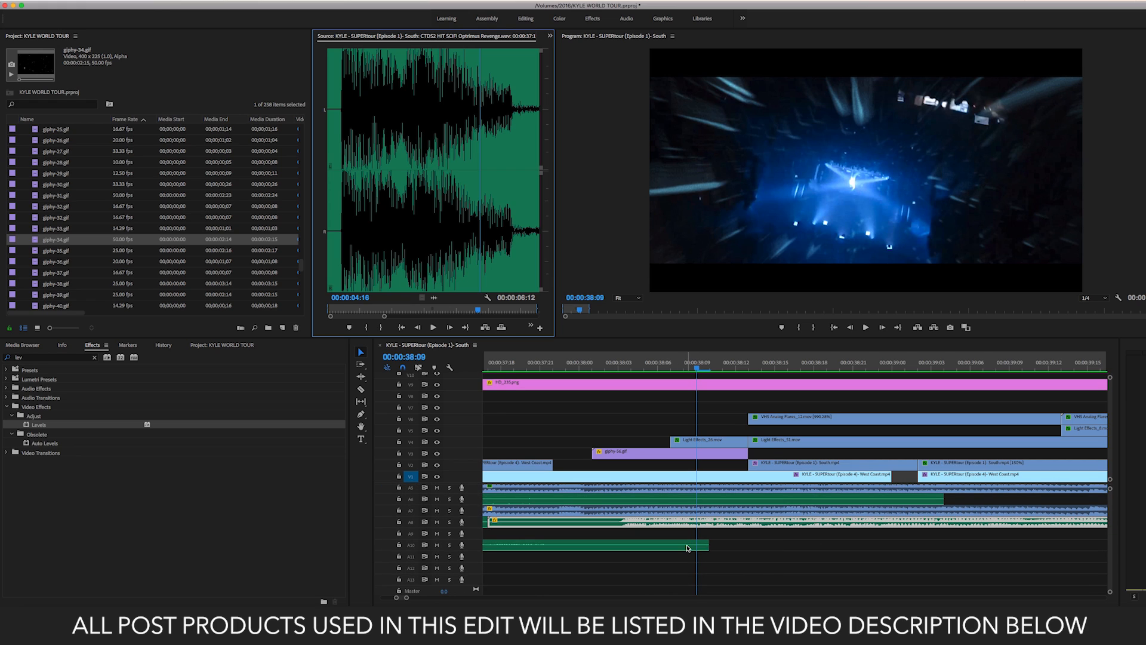
{"action": "scroll", "coordinate": [686, 547], "scroll_direction": "up", "scroll_amount": 4}
{"action": "double_click", "coordinate": [679, 515]}
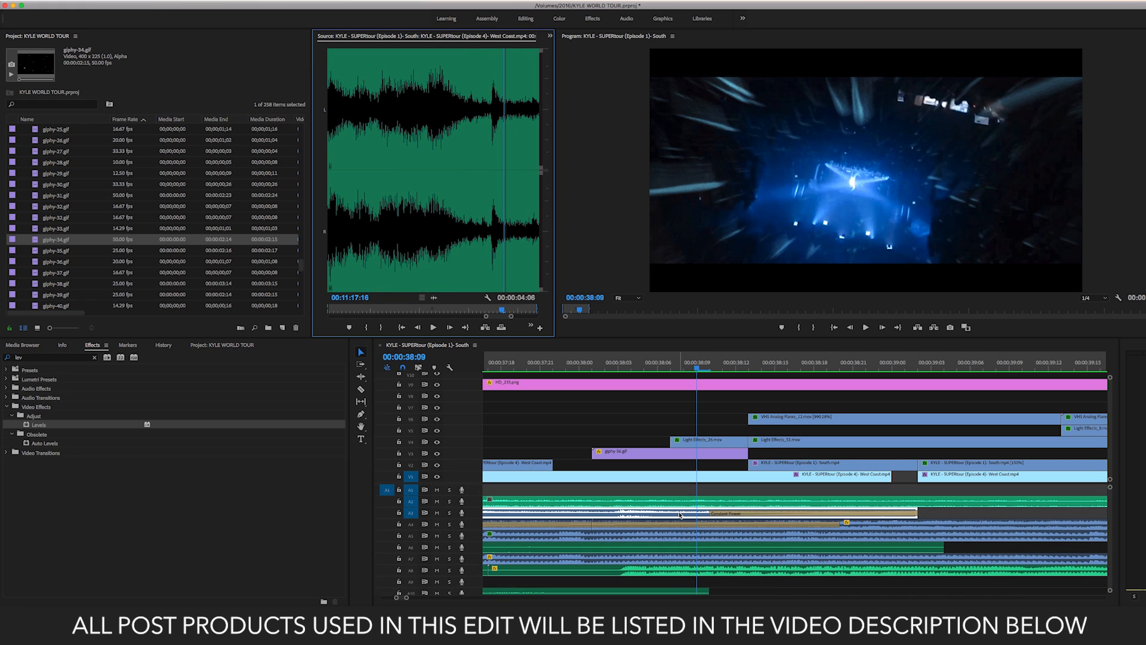
{"action": "left_click", "coordinate": [477, 113]}
{"action": "key", "text": "space"}
{"action": "key", "text": "space"}
- Listen to the 02 Trailer Hit A.wav sound effect in the source monitor and replay the CTDS2 HIT SCIFI hit
{"action": "double_click", "coordinate": [696, 503]}
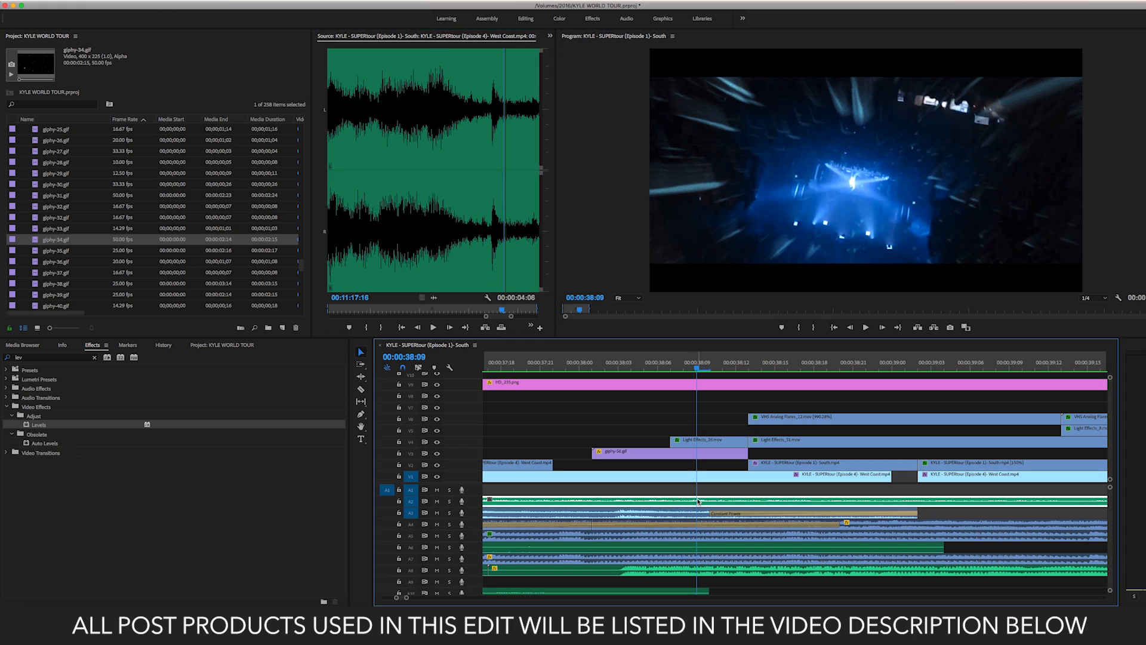
{"action": "left_click", "coordinate": [336, 128]}
{"action": "key", "text": "space"}
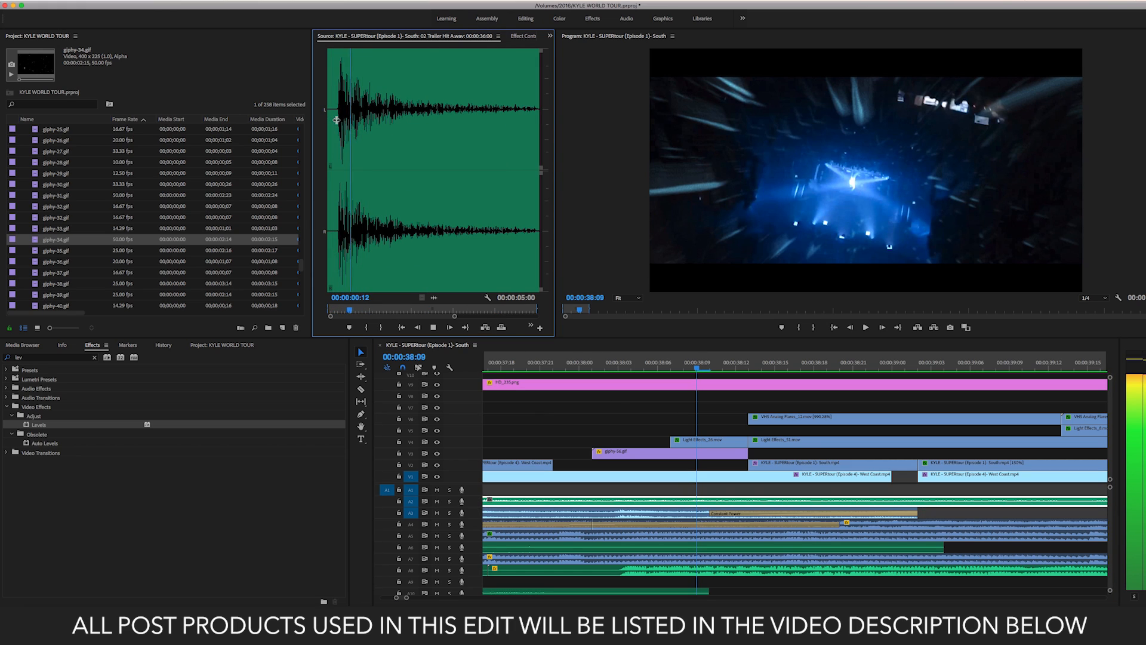
{"action": "double_click", "coordinate": [706, 572]}
{"action": "key", "text": "space"}
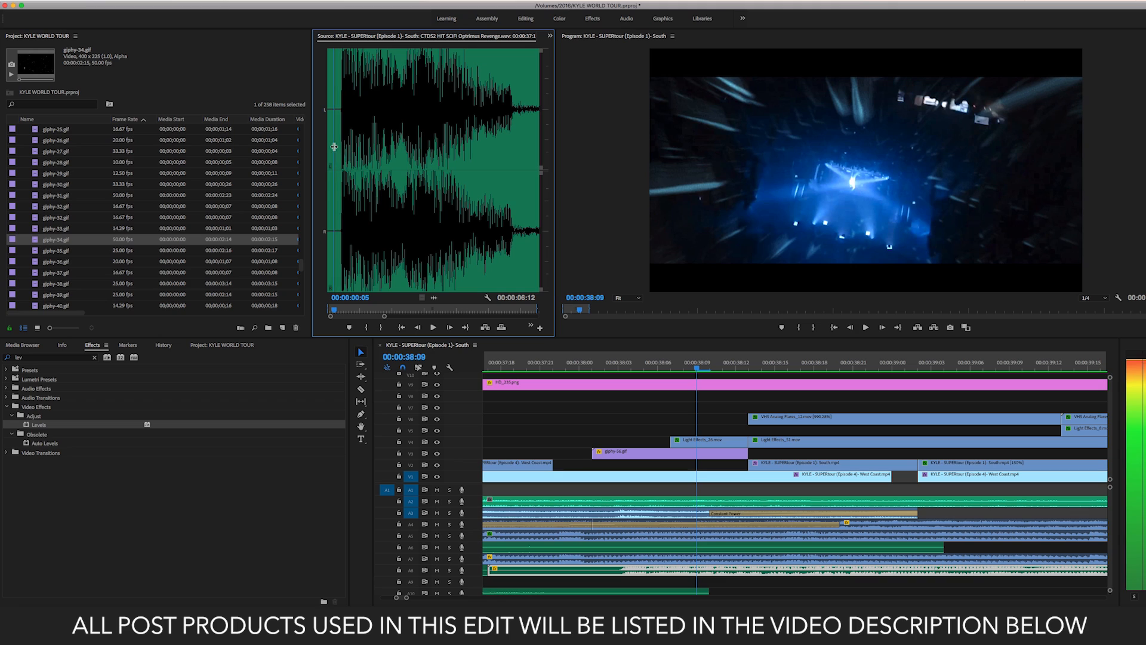
- Open the To The Moon music video and West Coast footage audio in the source monitor and look through the timeline tracks at 00:00:38:09
{"action": "double_click", "coordinate": [708, 539]}
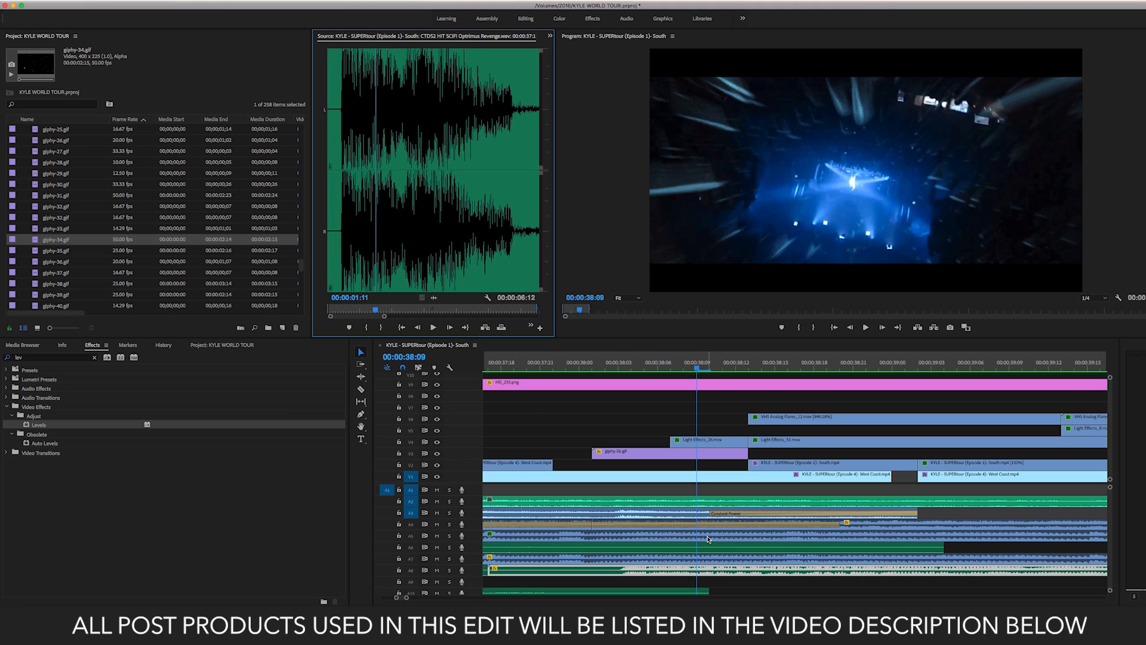
{"action": "left_click", "coordinate": [708, 526]}
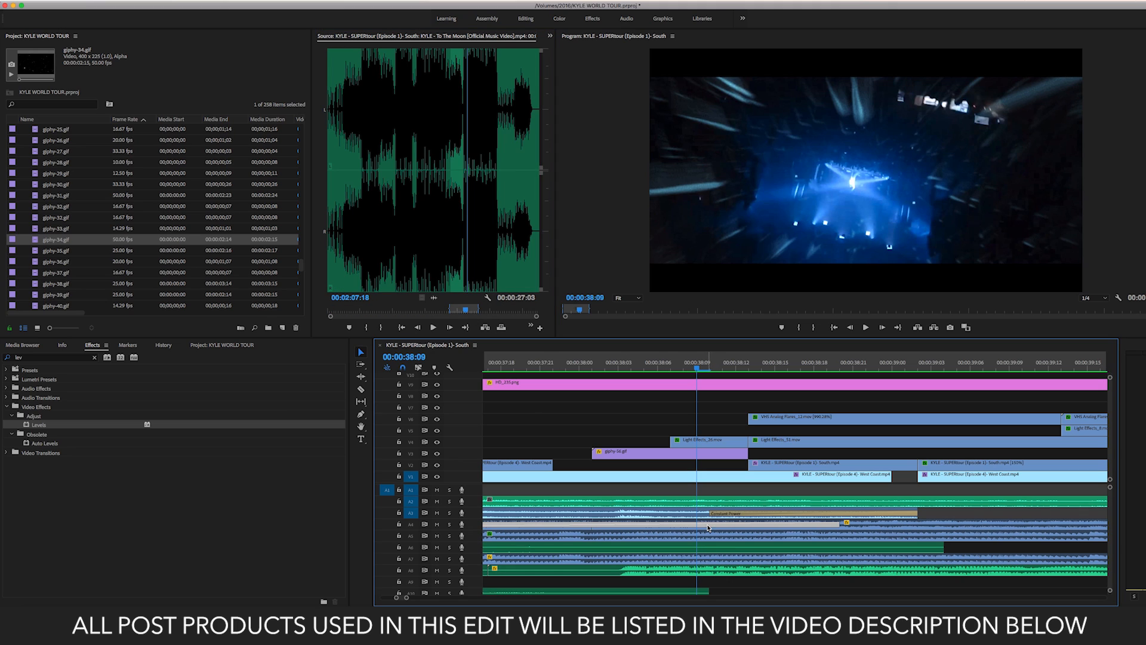
{"action": "double_click", "coordinate": [871, 526]}
{"action": "double_click", "coordinate": [663, 516]}
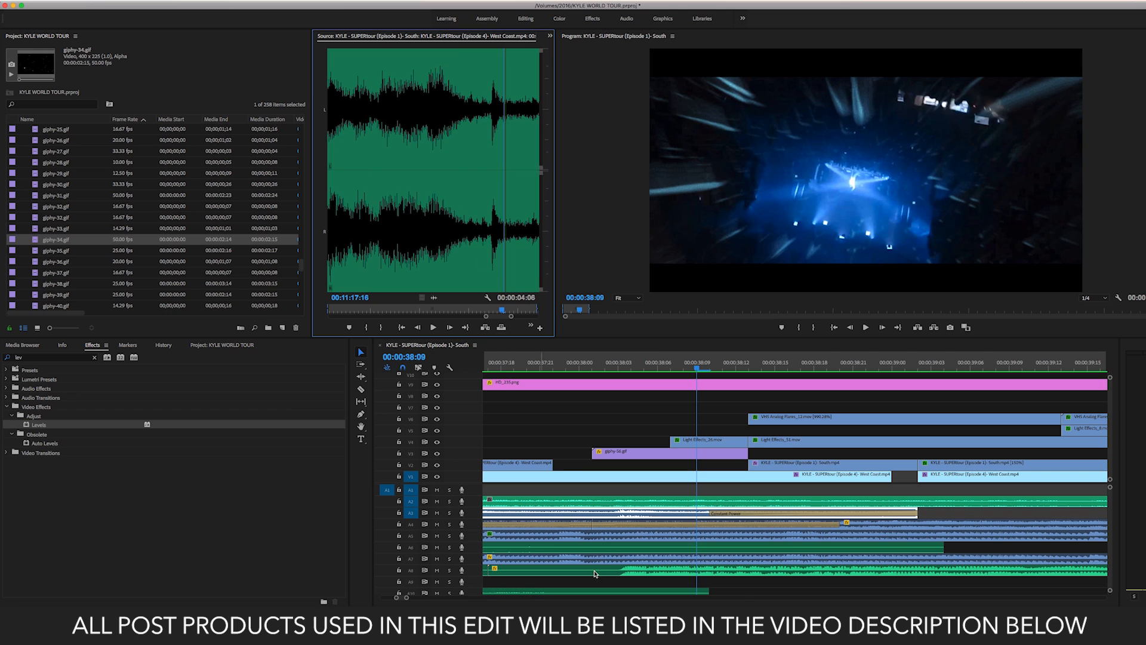
{"action": "scroll", "coordinate": [703, 581], "scroll_direction": "down", "scroll_amount": 5}
{"action": "scroll", "coordinate": [703, 580], "scroll_direction": "up", "scroll_amount": 5}
{"action": "scroll", "coordinate": [690, 481], "scroll_direction": "up", "scroll_amount": 1}
{"action": "scroll", "coordinate": [691, 492], "scroll_direction": "down", "scroll_amount": 5}
{"action": "scroll", "coordinate": [690, 492], "scroll_direction": "up", "scroll_amount": 5}
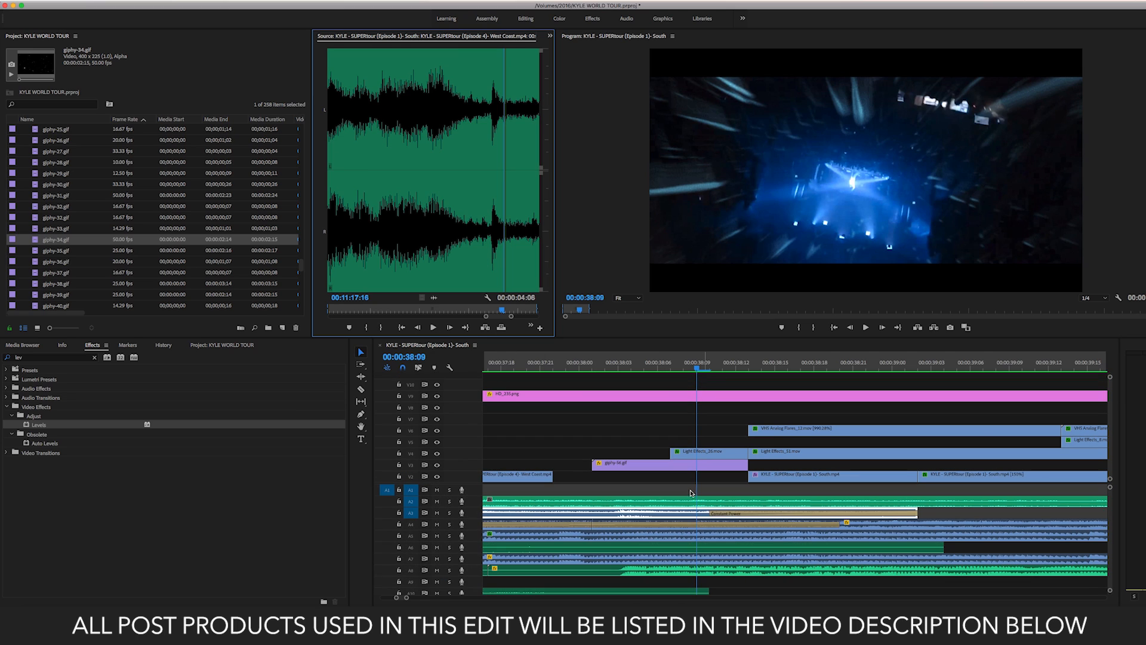
- Reopen the CTDS2 HIT SCIFI Optimus Revenge.wav sound effect in the source monitor and listen to its hit
{"action": "double_click", "coordinate": [632, 572]}
{"action": "key", "text": "space"}
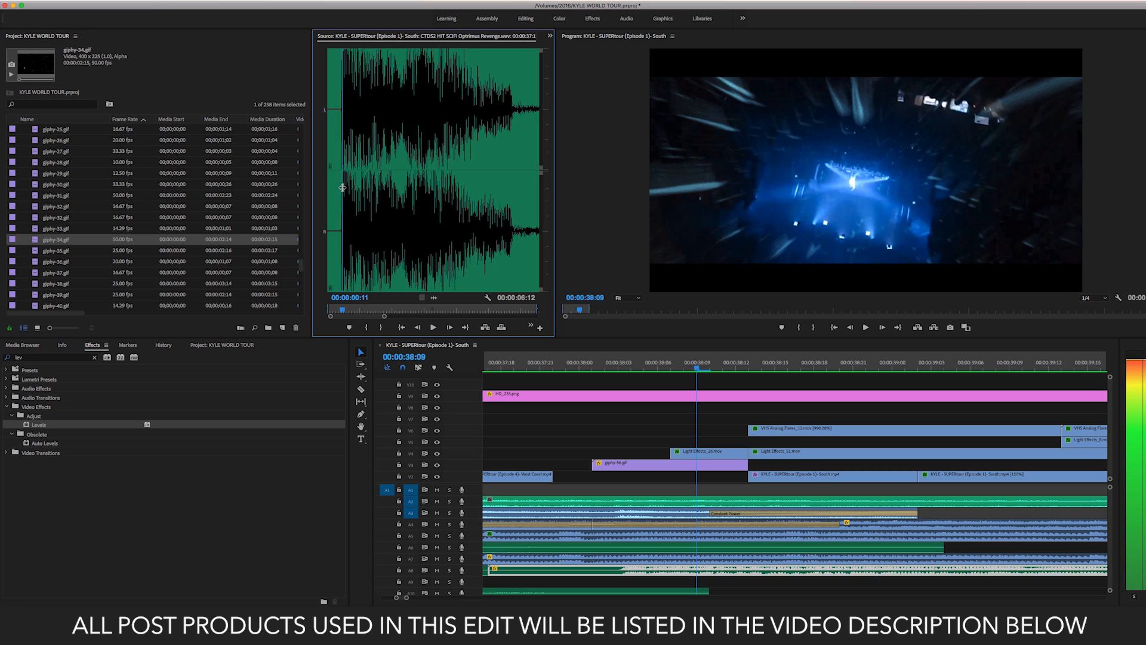
{"action": "key", "text": "space"}
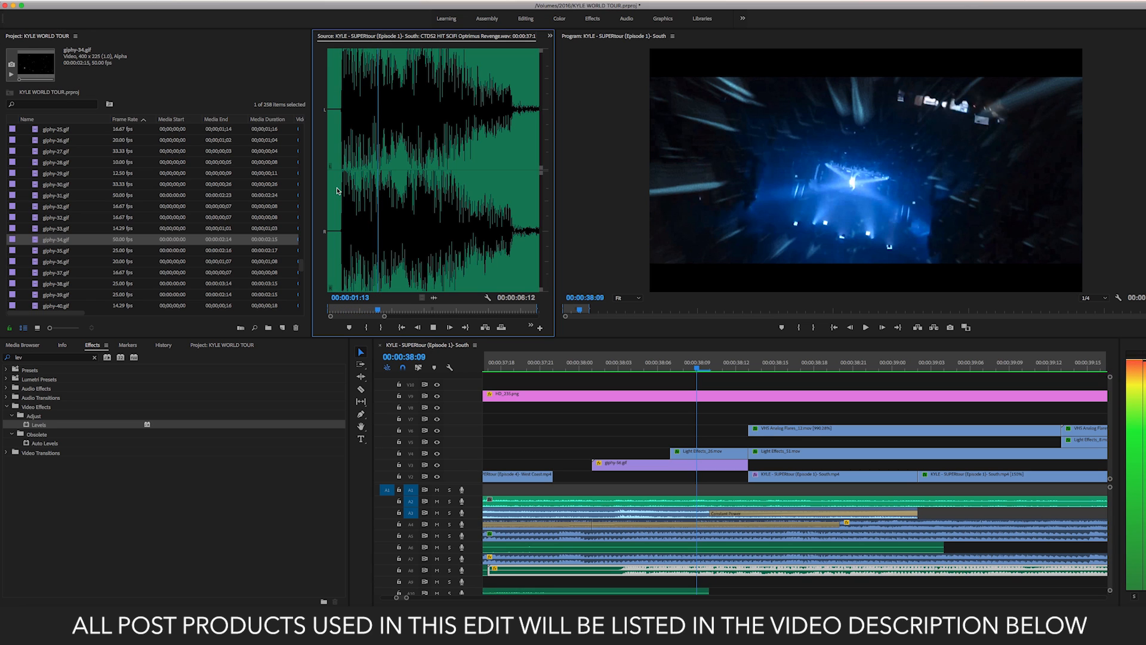
- Replay the sequence's transition through 00:00:38:02 to 00:00:38:19 several times and save the project
{"action": "left_click", "coordinate": [641, 362]}
{"action": "key", "text": "space"}
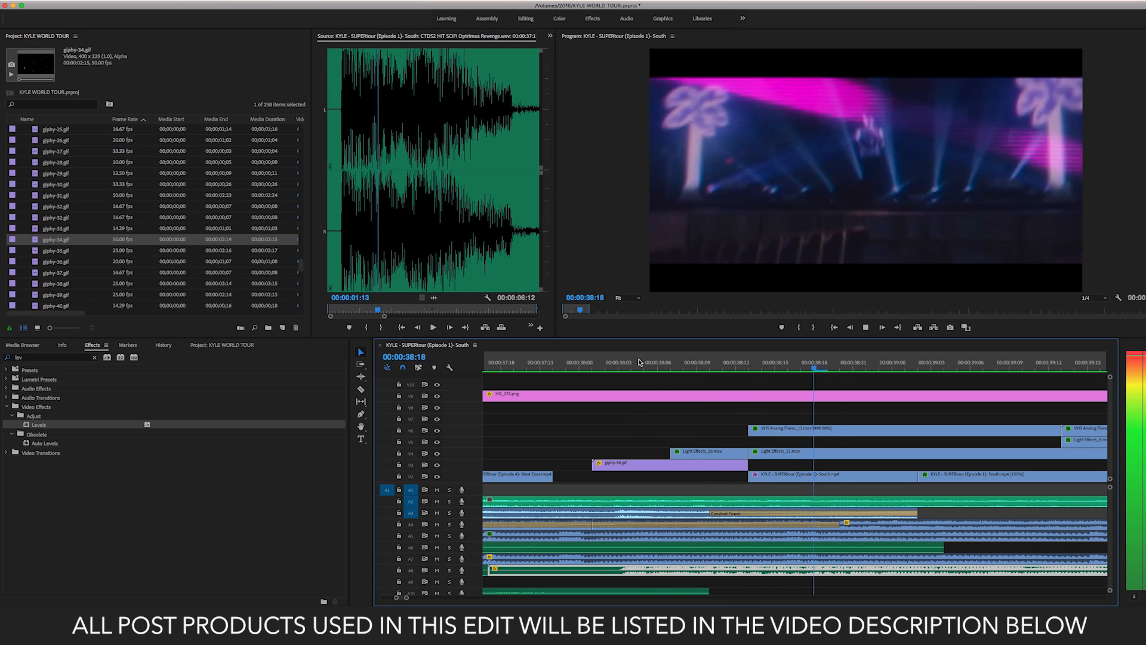
{"action": "key", "text": "space"}
{"action": "left_click", "coordinate": [557, 365]}
{"action": "key", "text": "space"}
{"action": "key", "text": "space"}
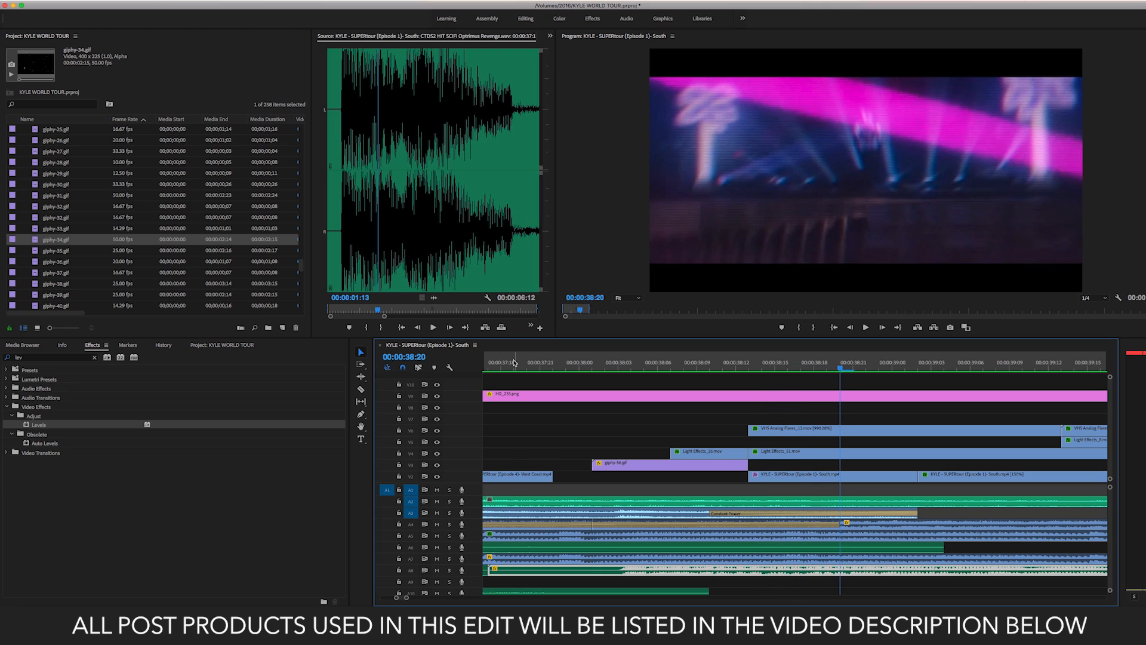
{"action": "left_click", "coordinate": [515, 361]}
{"action": "key", "text": "space"}
{"action": "left_click", "coordinate": [552, 365]}
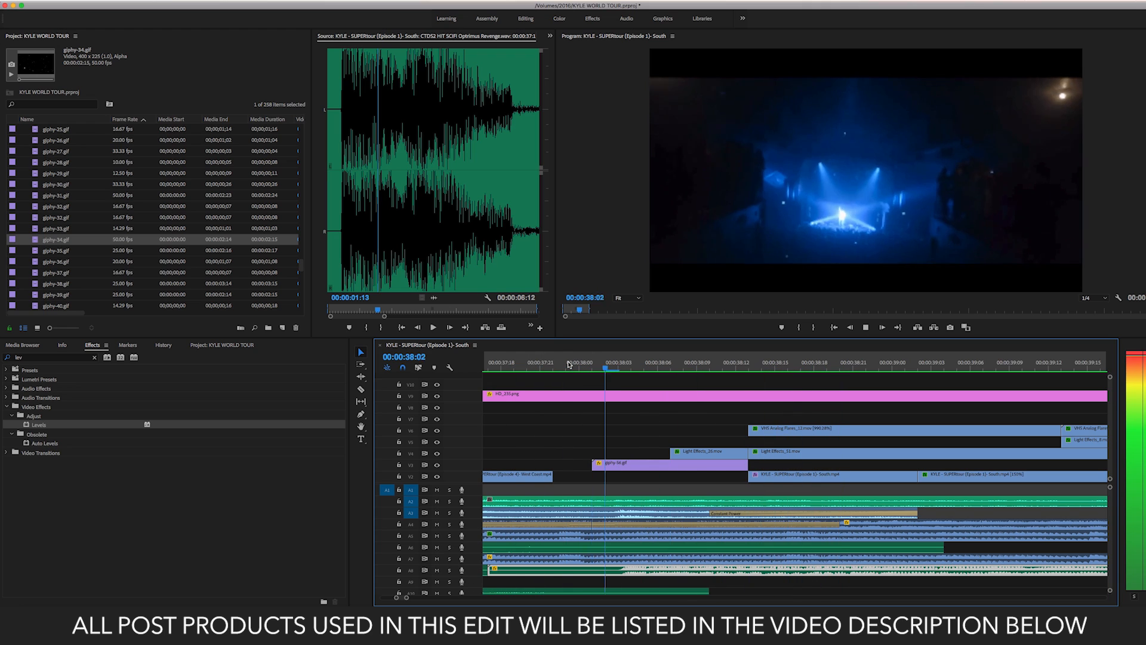
{"action": "key", "text": "space"}
{"action": "key", "text": "super+s"}
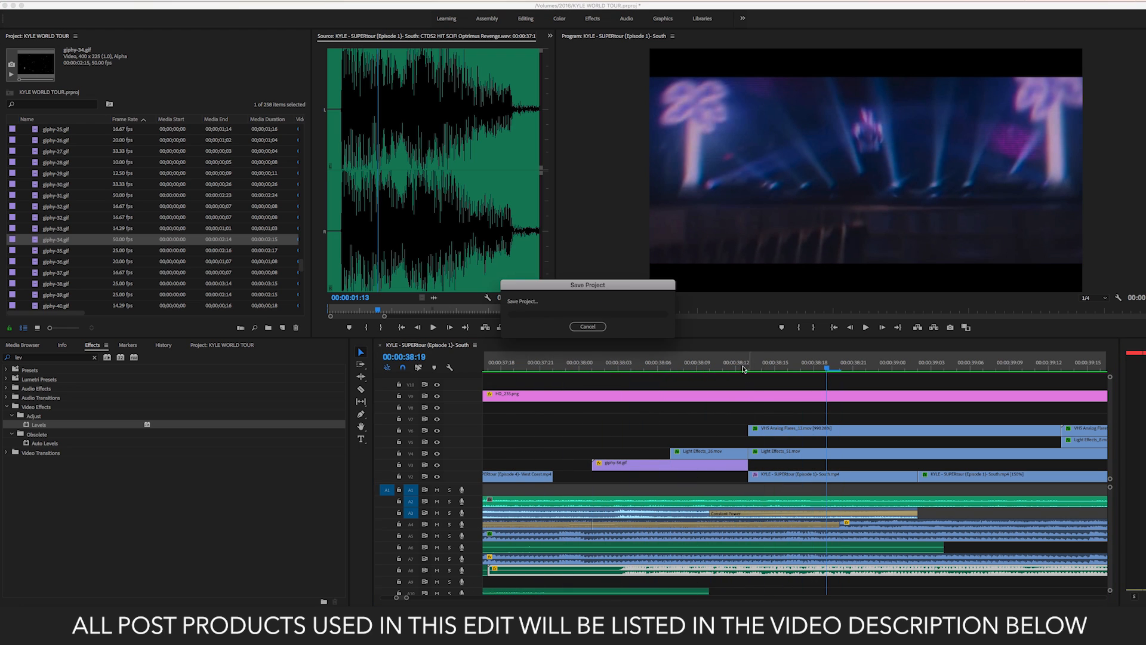
- Scrub the sequence to 00:00:38:14, open the Light Effects_51.mov overlay in the source monitor and scrub through its footage
{"action": "left_click_drag", "start_coordinate": [658, 367], "coordinate": [763, 376]}
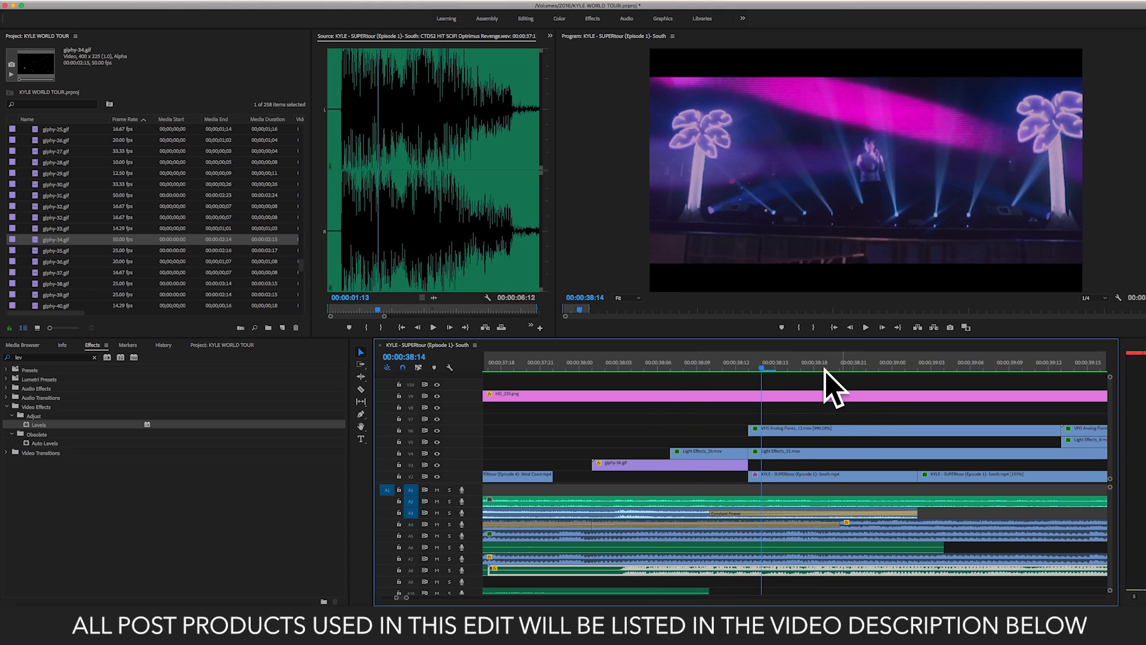
{"action": "double_click", "coordinate": [776, 455]}
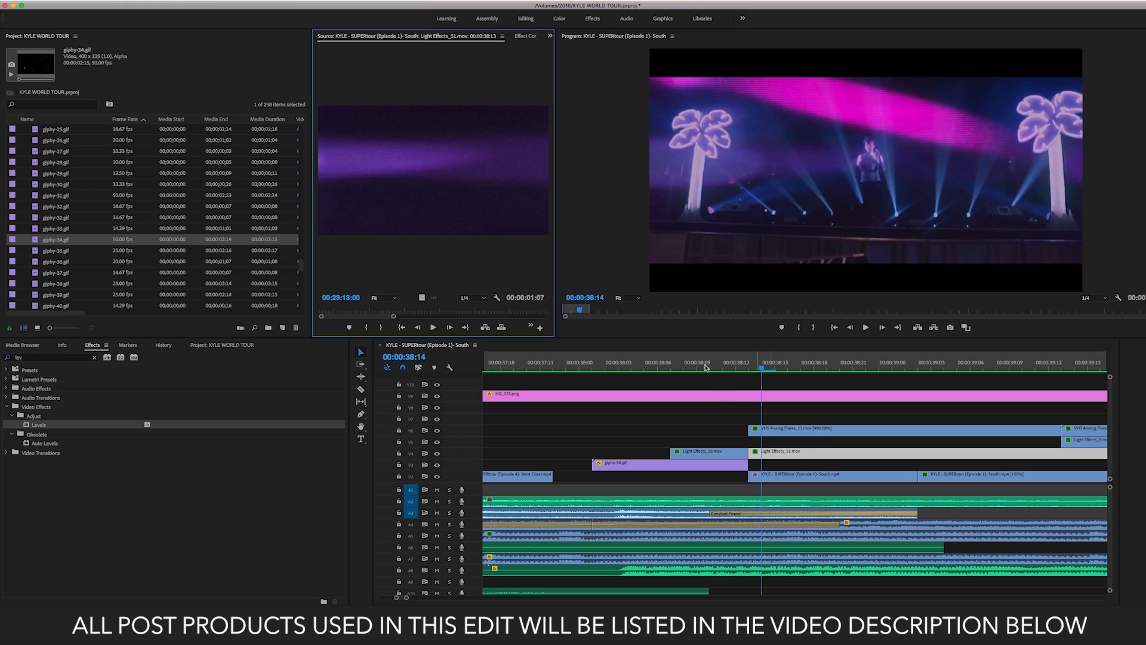
{"action": "left_click_drag", "start_coordinate": [366, 311], "coordinate": [456, 311]}
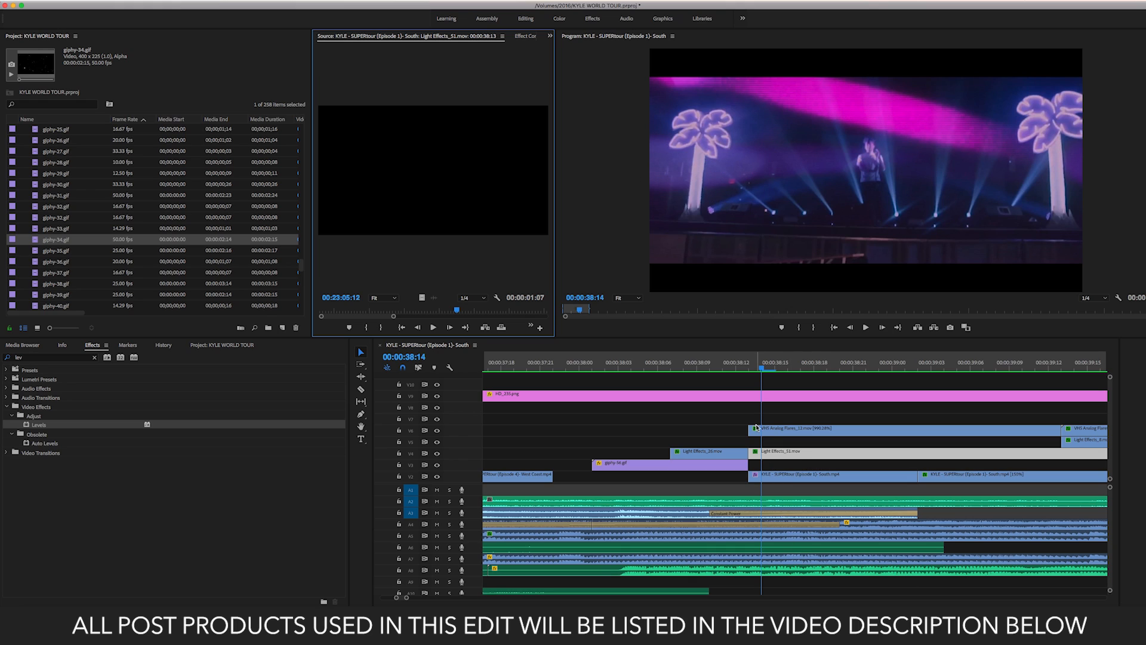
- Play the sequence from about 00:00:37:21 to 00:00:40:18 to review the light effect overlays
{"action": "left_click_drag", "start_coordinate": [764, 367], "coordinate": [543, 395]}
{"action": "key", "text": "space"}
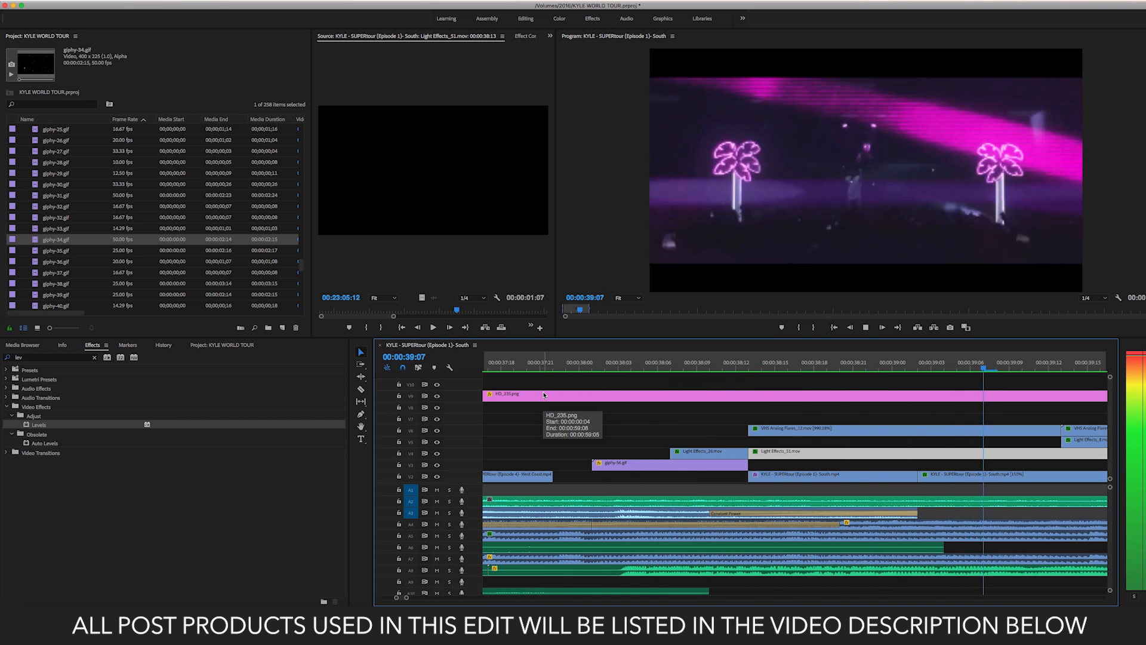
{"action": "key", "text": "space"}
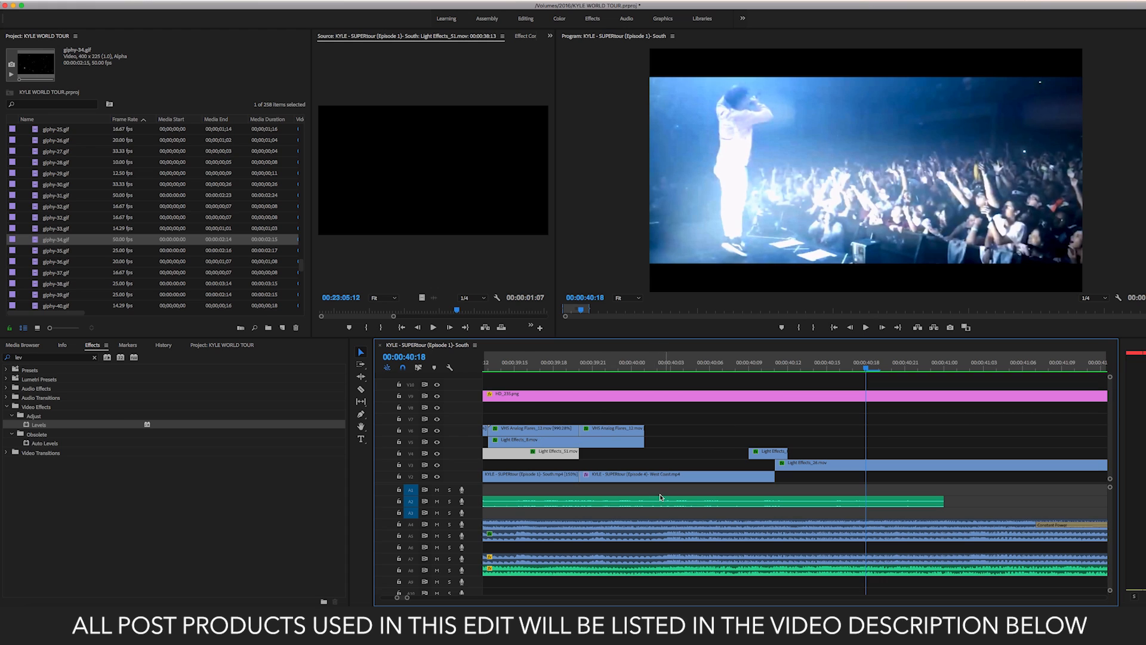
- Delete the VHS Analog Flares and Light Effects overlays stacked above the footage between about 00:00:38:13 and 00:00:40:12
{"action": "left_click_drag", "start_coordinate": [397, 599], "coordinate": [385, 600]}
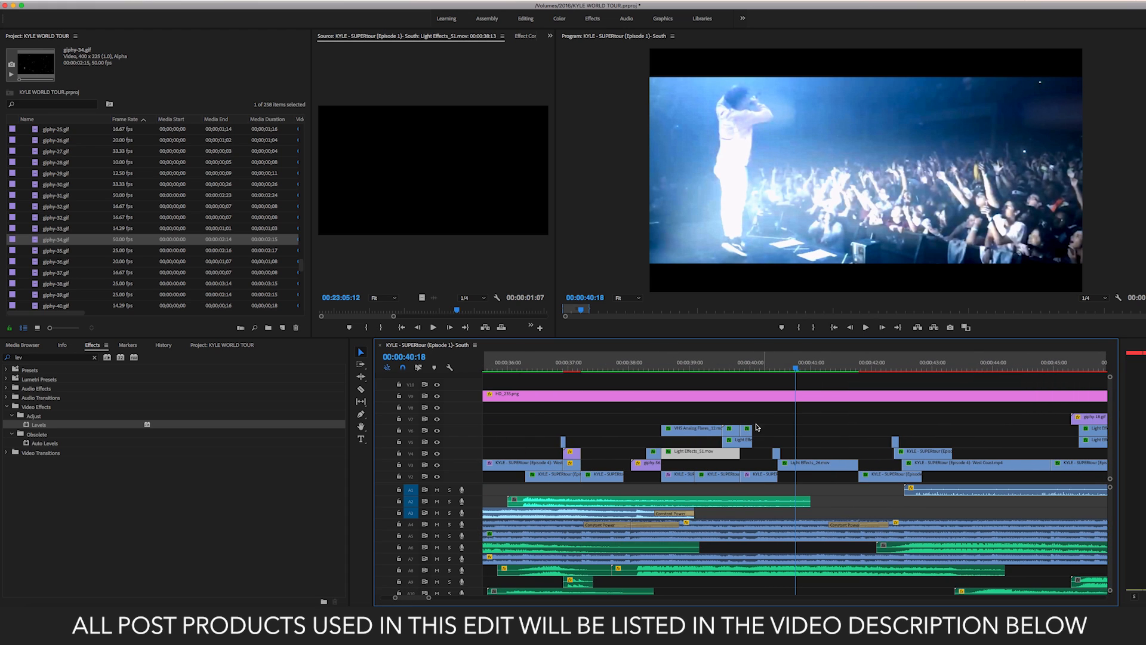
{"action": "left_click", "coordinate": [786, 428]}
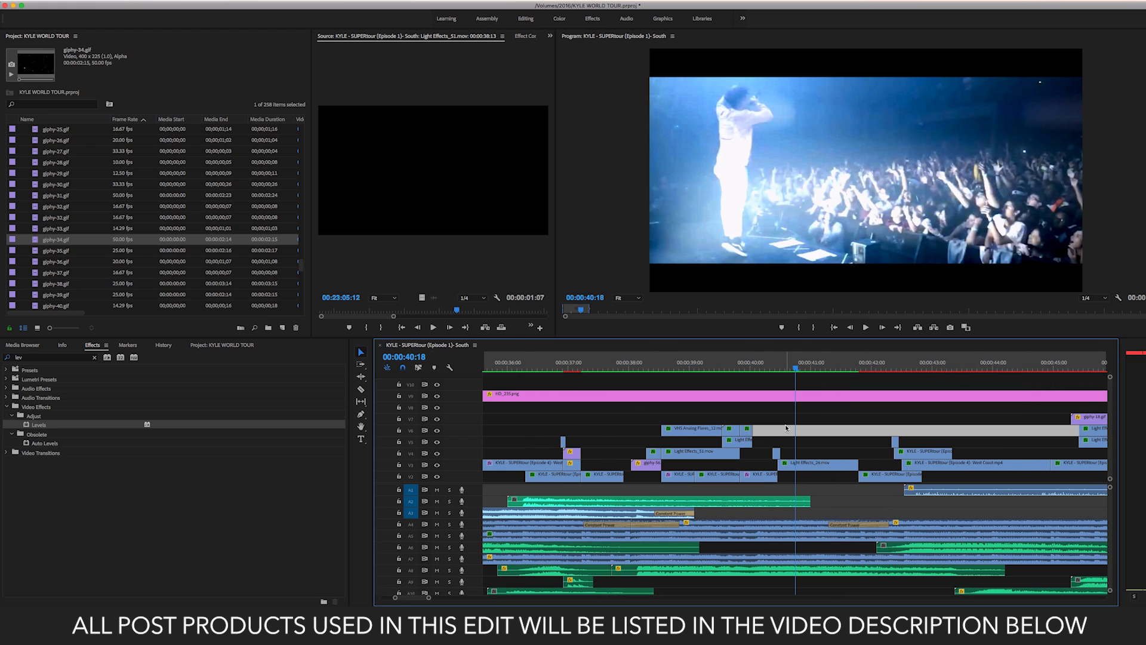
{"action": "left_click", "coordinate": [690, 434]}
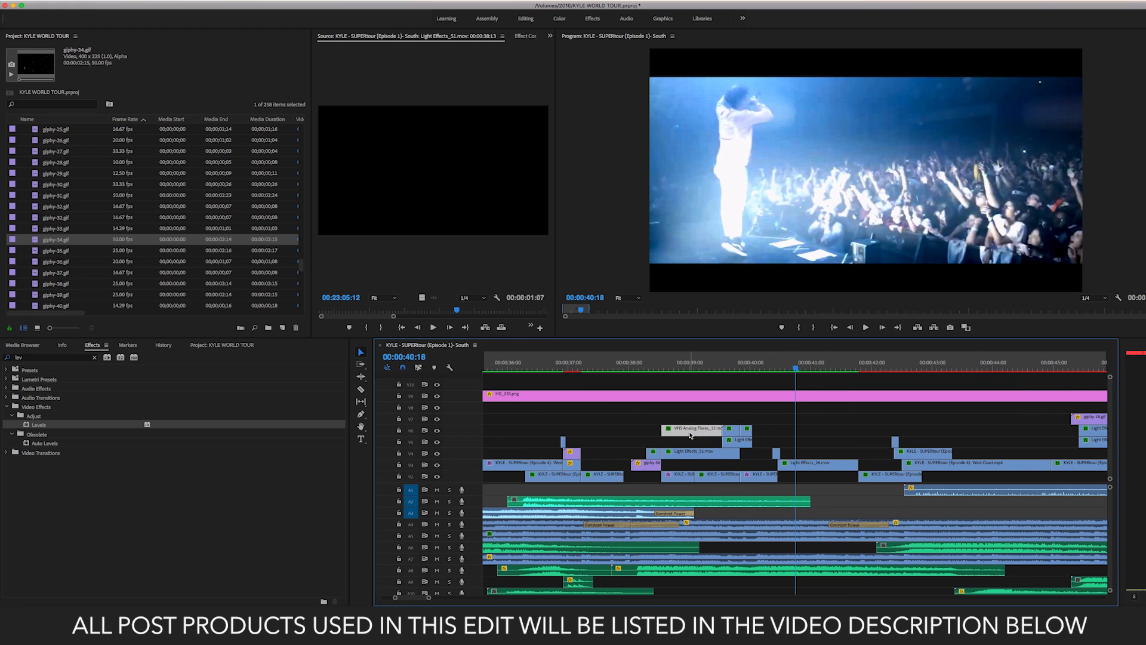
{"action": "left_click", "coordinate": [776, 455]}
{"action": "left_click_drag", "start_coordinate": [698, 417], "coordinate": [769, 455]}
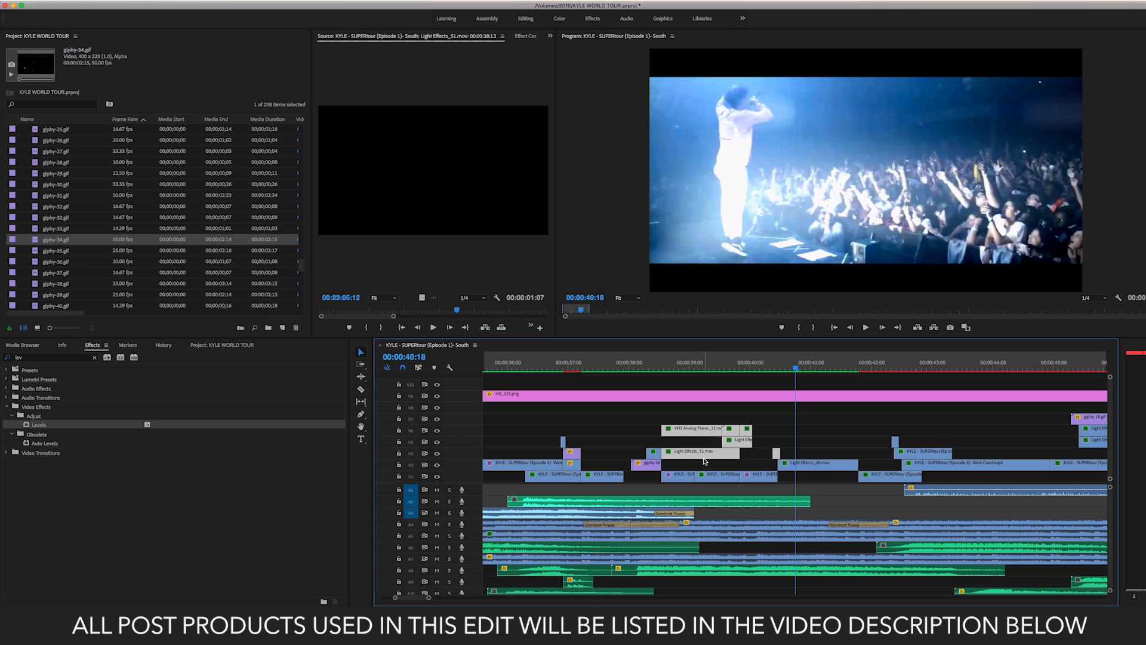
{"action": "left_click_drag", "start_coordinate": [793, 417], "coordinate": [716, 457]}
{"action": "left_click_drag", "start_coordinate": [395, 597], "coordinate": [404, 599]}
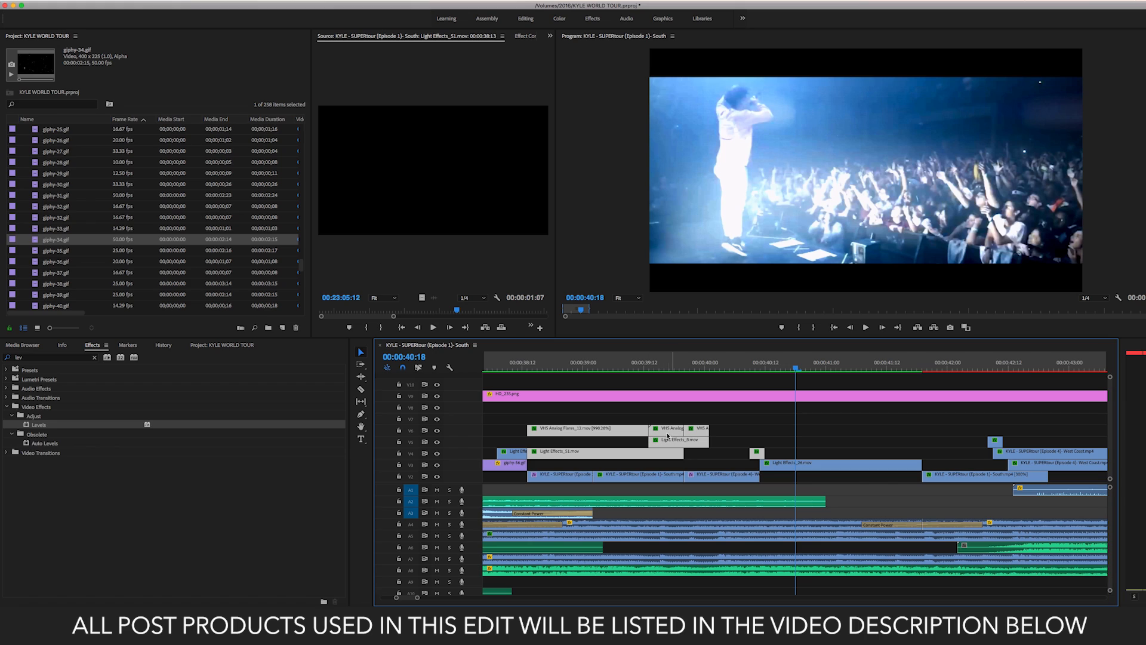
{"action": "left_click_drag", "start_coordinate": [571, 407], "coordinate": [775, 452]}
{"action": "left_click_drag", "start_coordinate": [776, 421], "coordinate": [658, 455]}
{"action": "left_click_drag", "start_coordinate": [591, 416], "coordinate": [785, 457]}
{"action": "left_click_drag", "start_coordinate": [500, 422], "coordinate": [768, 453]}
{"action": "key", "text": "Delete"}
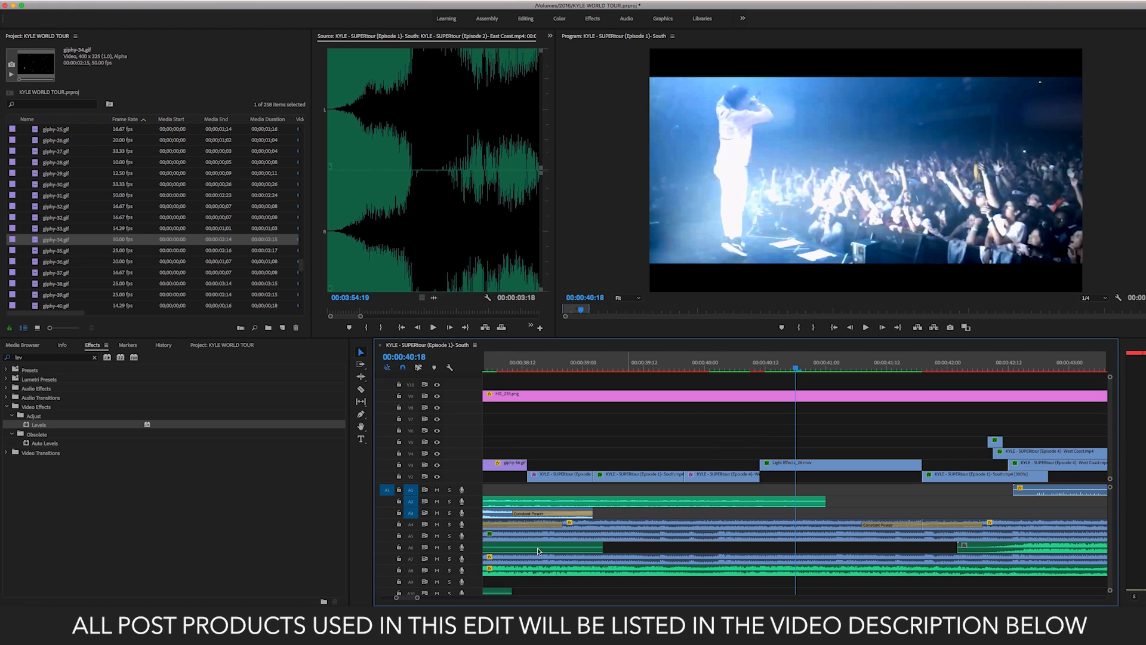
- Play the sequence from before 00:00:38:16 to 00:00:41:04 to review the footage without the deleted overlays
{"action": "key", "text": "minus"}
{"action": "key", "text": "minus"}
{"action": "key", "text": "minus"}
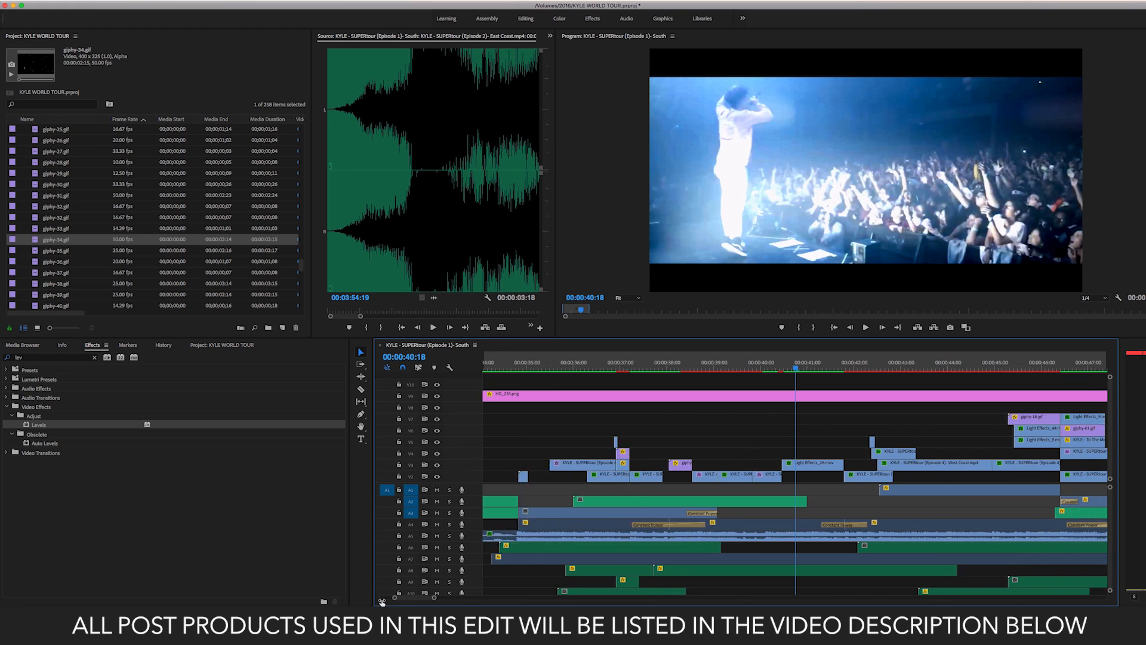
{"action": "left_click", "coordinate": [699, 369]}
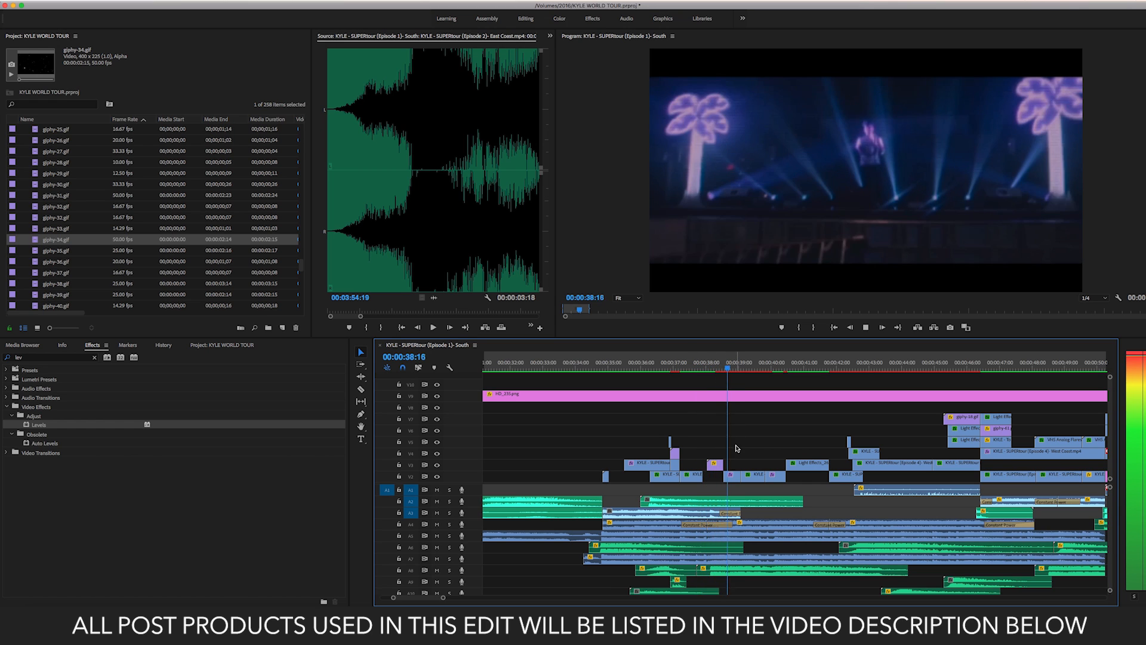
{"action": "key", "text": "space"}
{"action": "left_click", "coordinate": [705, 366]}
{"action": "key", "text": "space"}
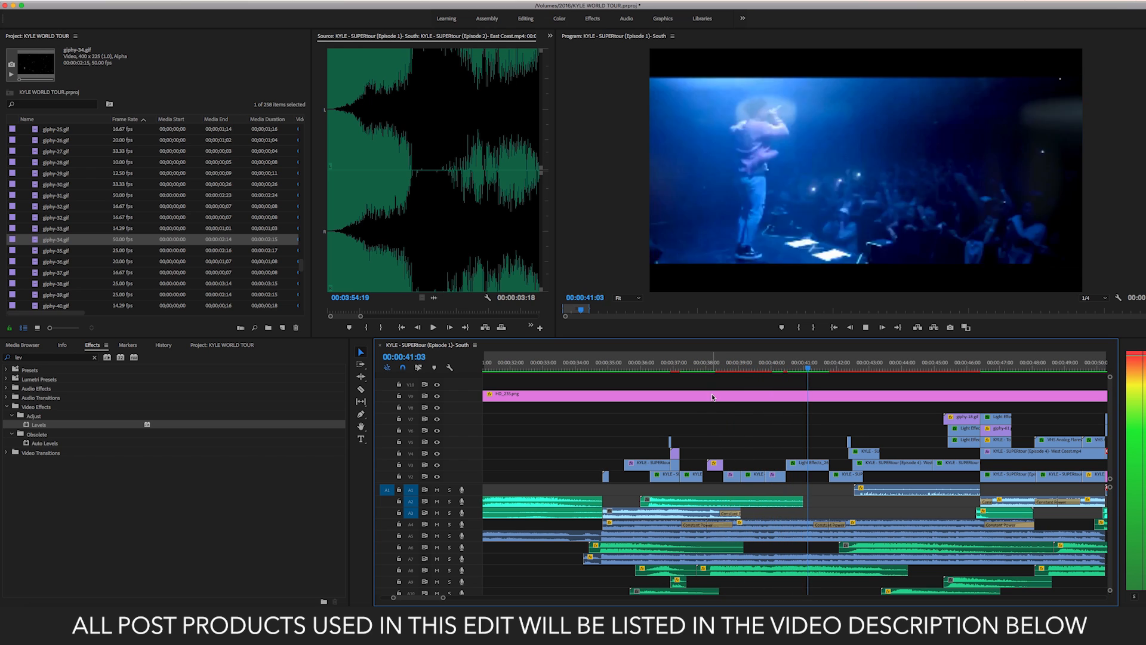
{"action": "key", "text": "space"}
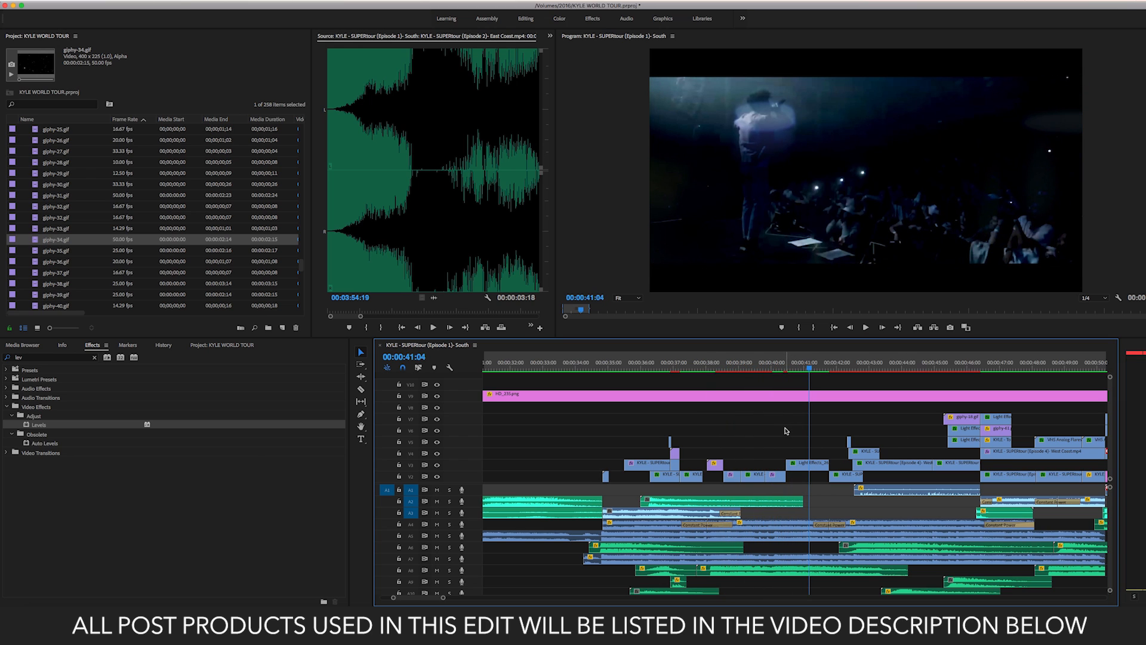
- Replay the crowd shots between about 00:00:40:08 and 00:00:41:08
{"action": "left_click", "coordinate": [773, 367]}
{"action": "key", "text": "space"}
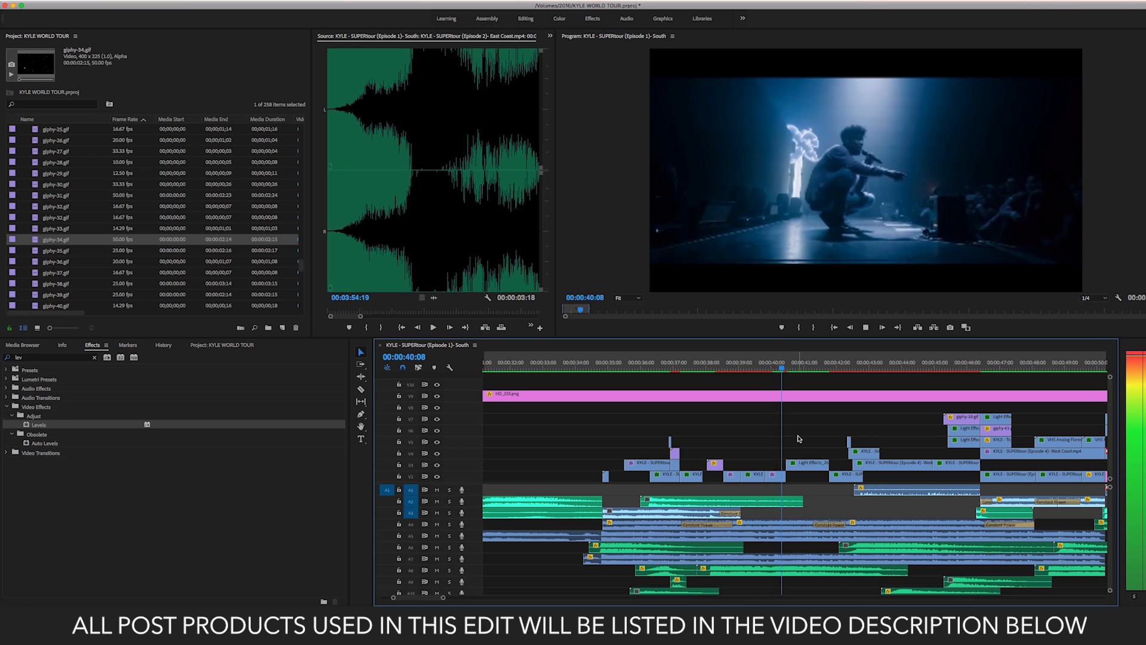
{"action": "key", "text": "space"}
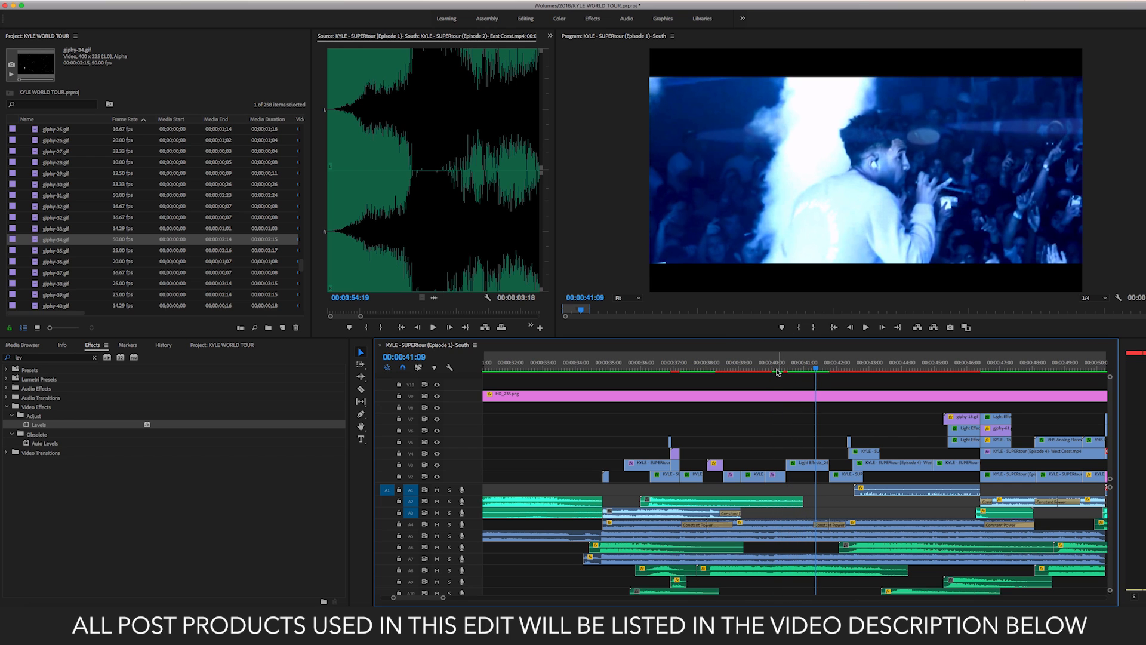
{"action": "left_click_drag", "start_coordinate": [781, 370], "coordinate": [784, 370]}
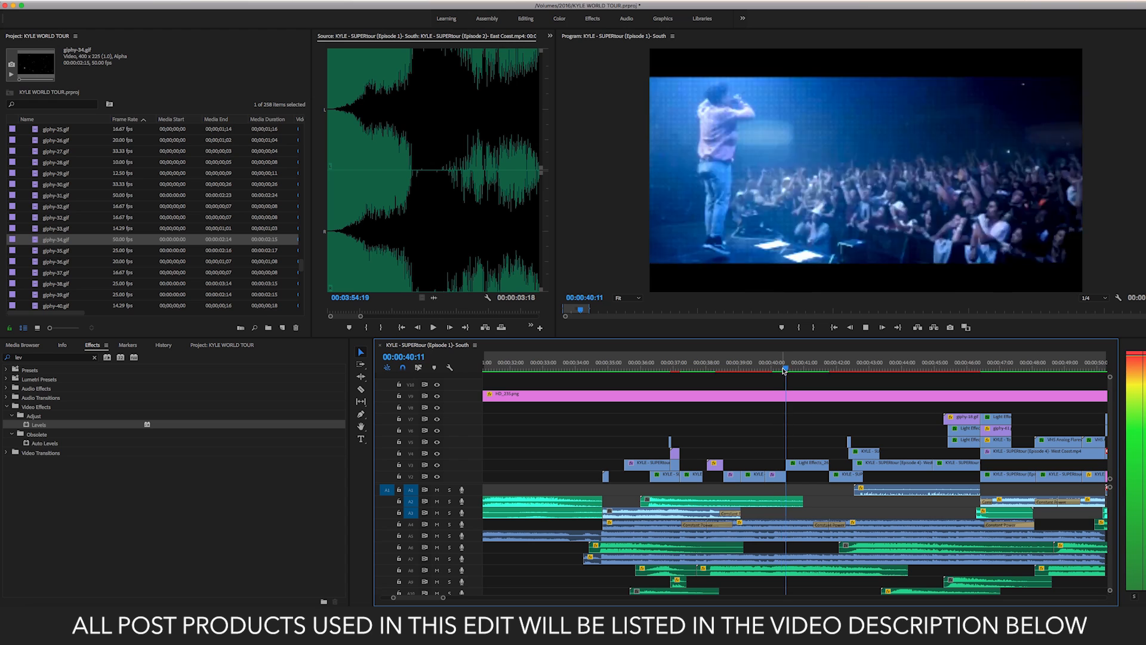
{"action": "key", "text": "space"}
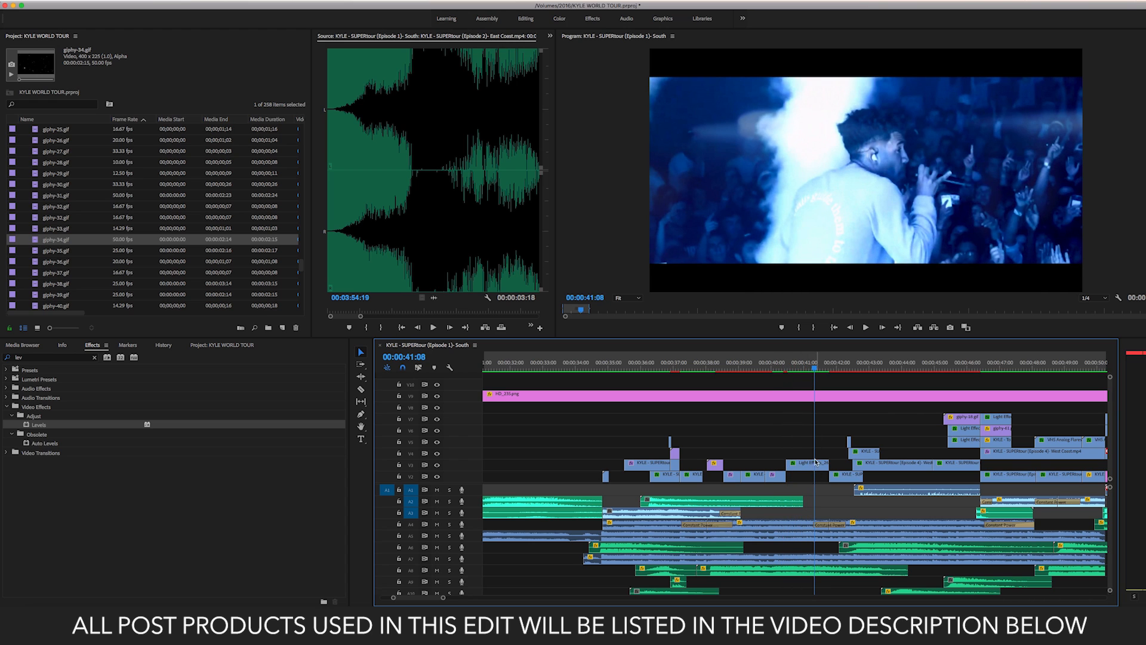
- Delete the Light Effects overlay at 00:00:41:08 and replay the sequence from 00:00:37:13 to 00:00:41:01
{"action": "scroll", "coordinate": [803, 455], "scroll_direction": "down", "scroll_amount": 1}
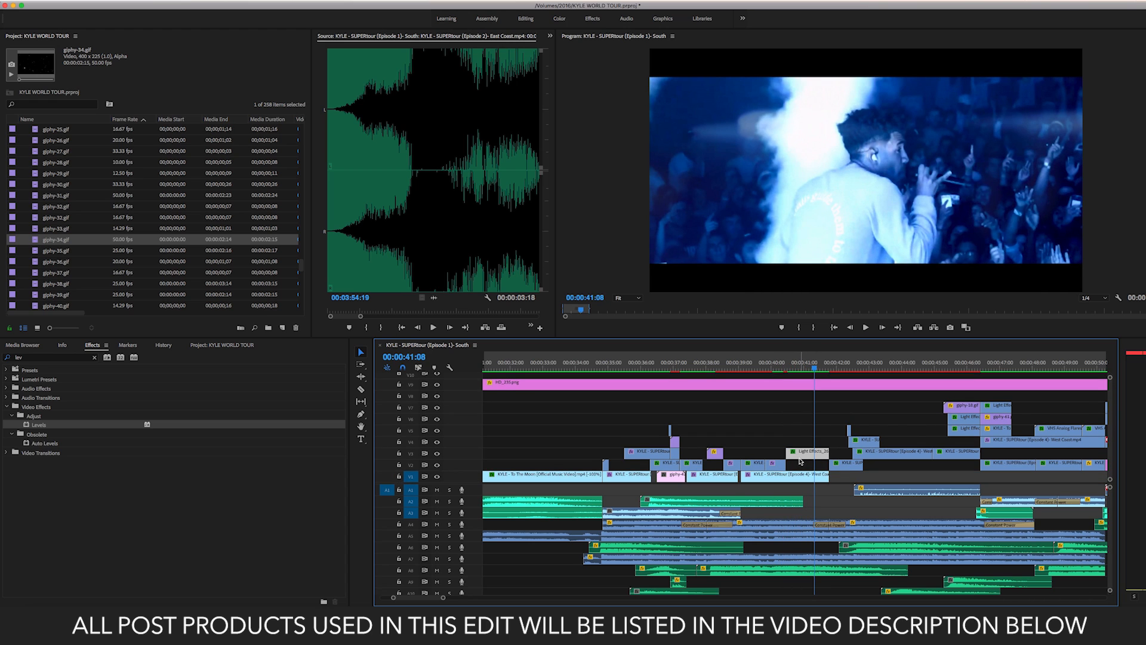
{"action": "left_click", "coordinate": [690, 370]}
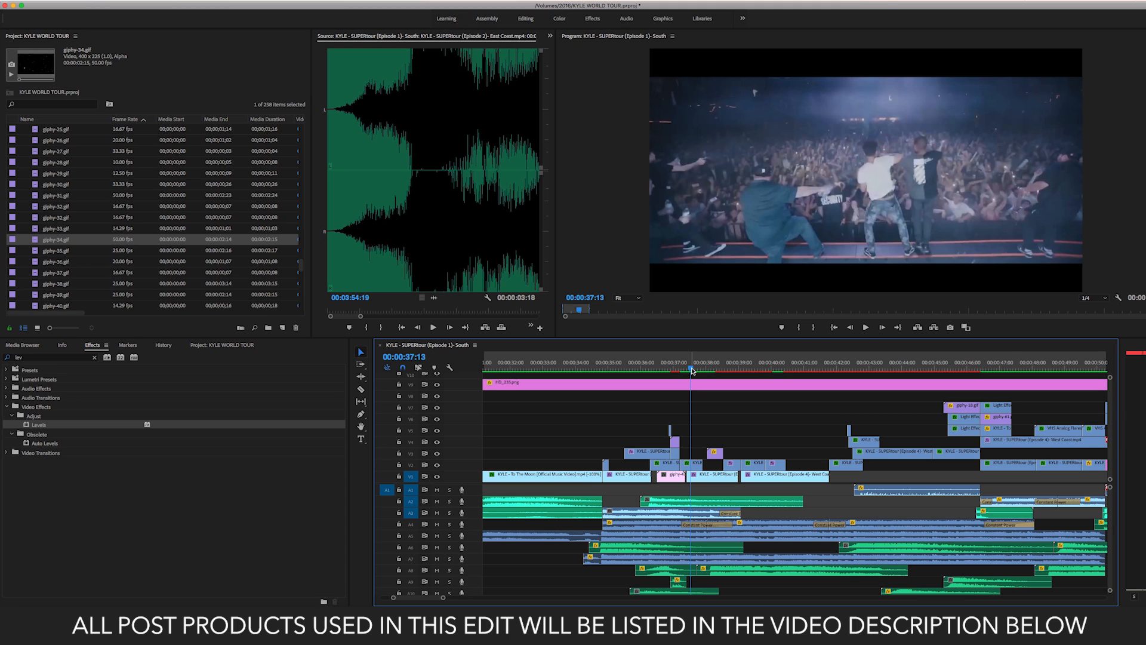
{"action": "key", "text": "space"}
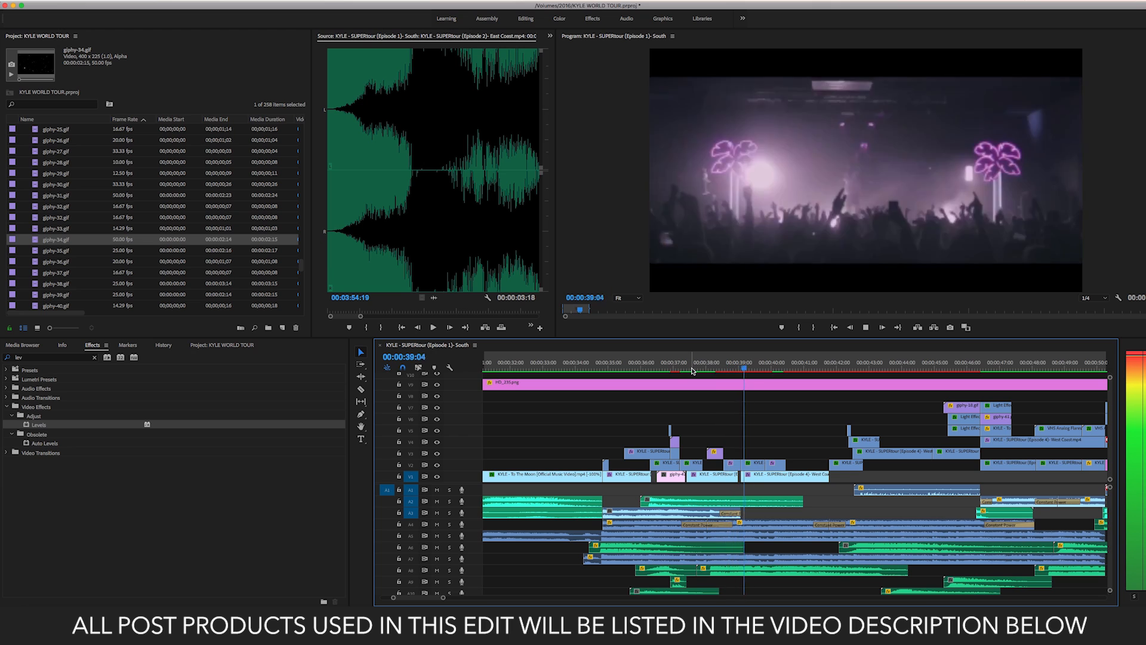
{"action": "left_click", "coordinate": [692, 369]}
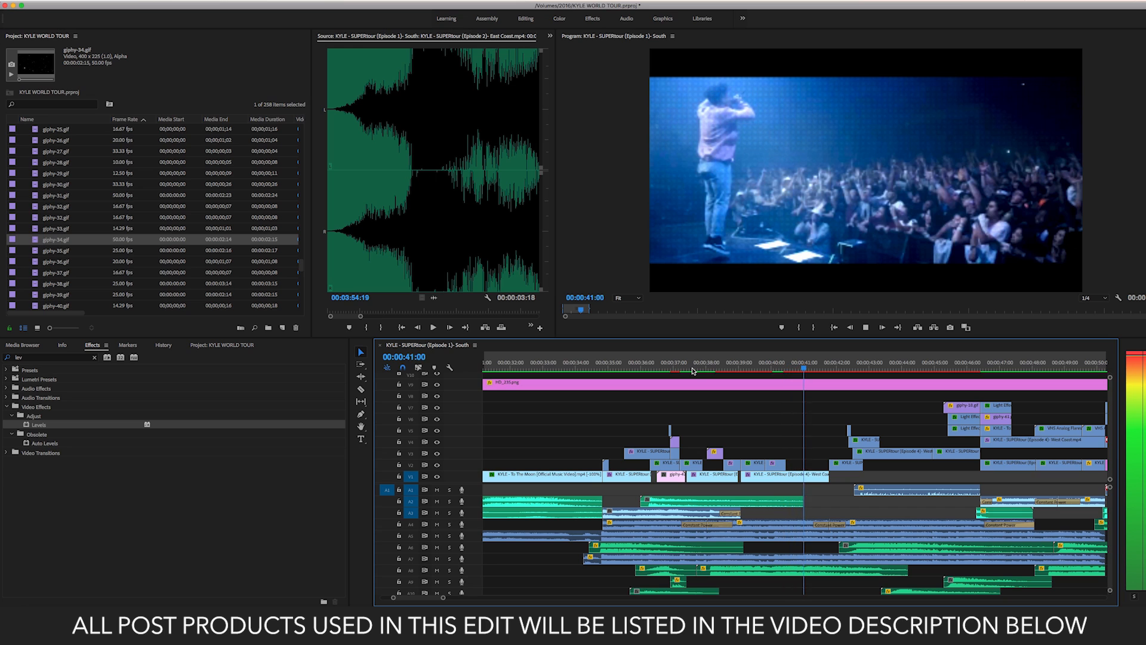
{"action": "left_click", "coordinate": [691, 369]}
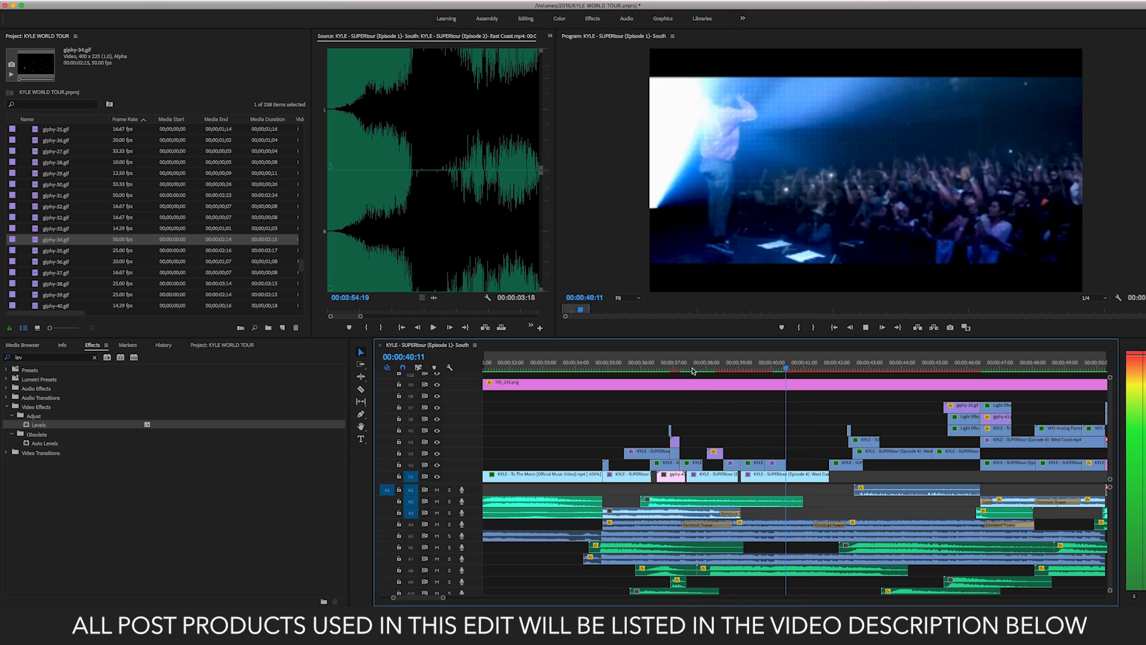
{"action": "key", "text": "space"}
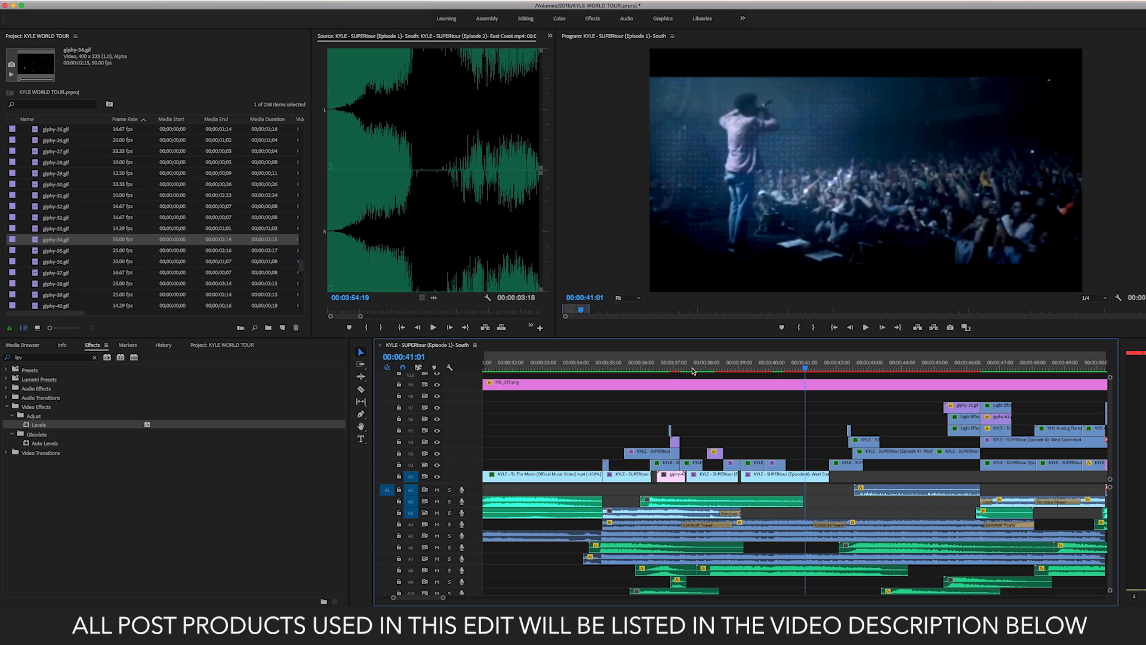
- Undo the deletions of the VHS Analog Flares and Light Effects overlays and return to the stage shot at 00:00:39:14
{"action": "key", "text": "super+z"}
{"action": "key", "text": "super+z"}
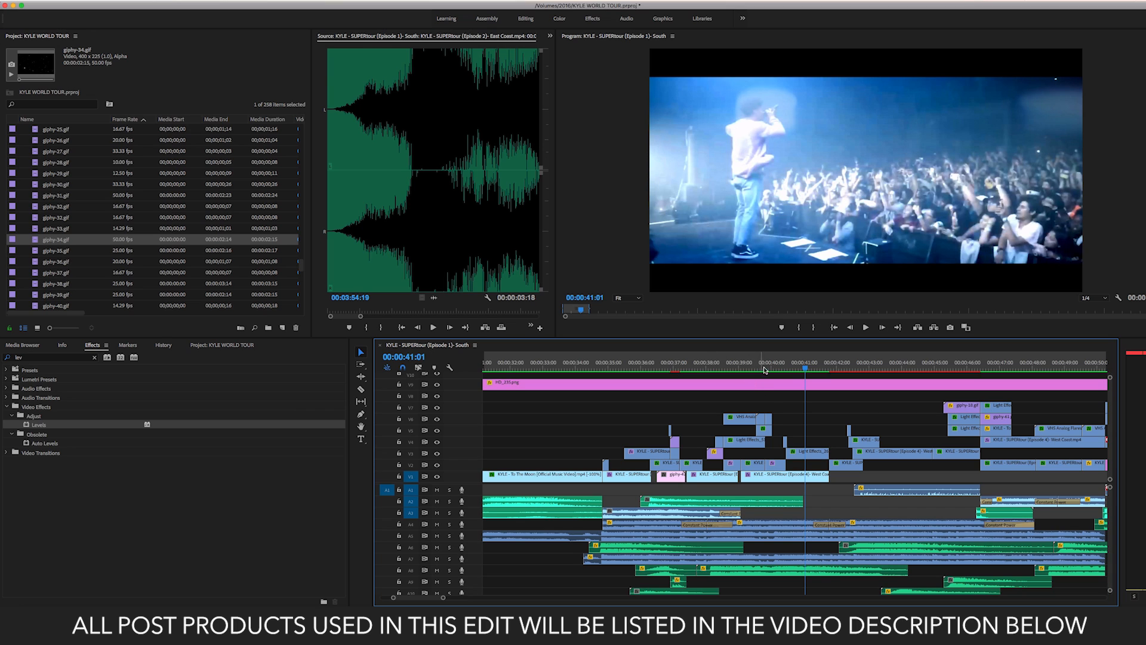
{"action": "left_click_drag", "start_coordinate": [772, 364], "coordinate": [754, 369]}
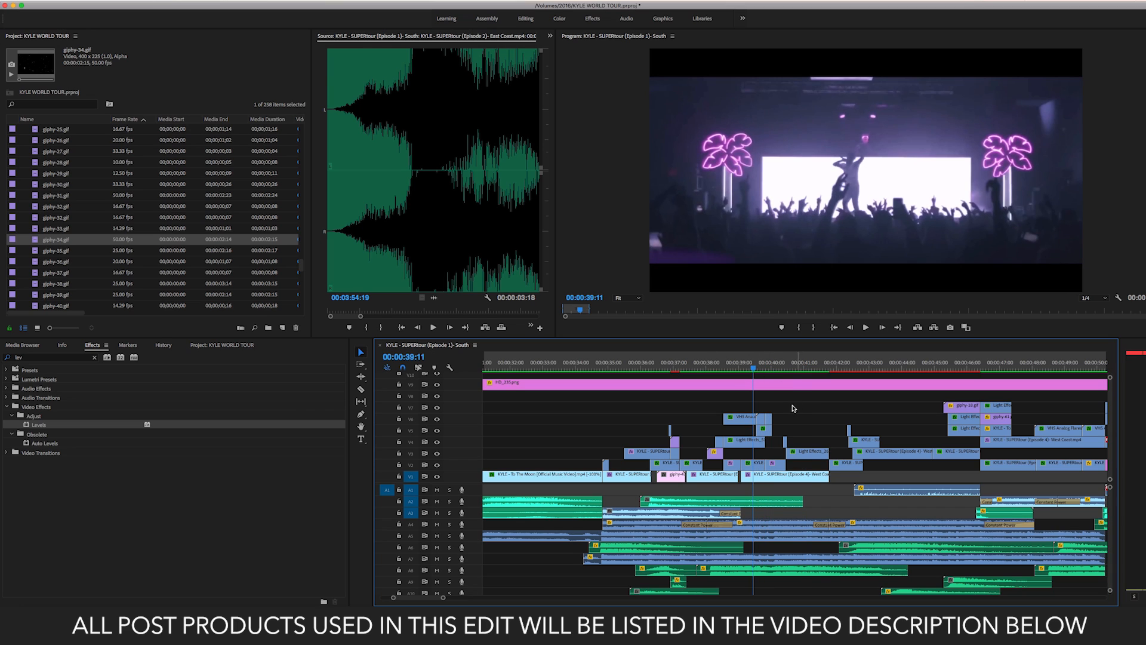
{"action": "left_click", "coordinate": [806, 428]}
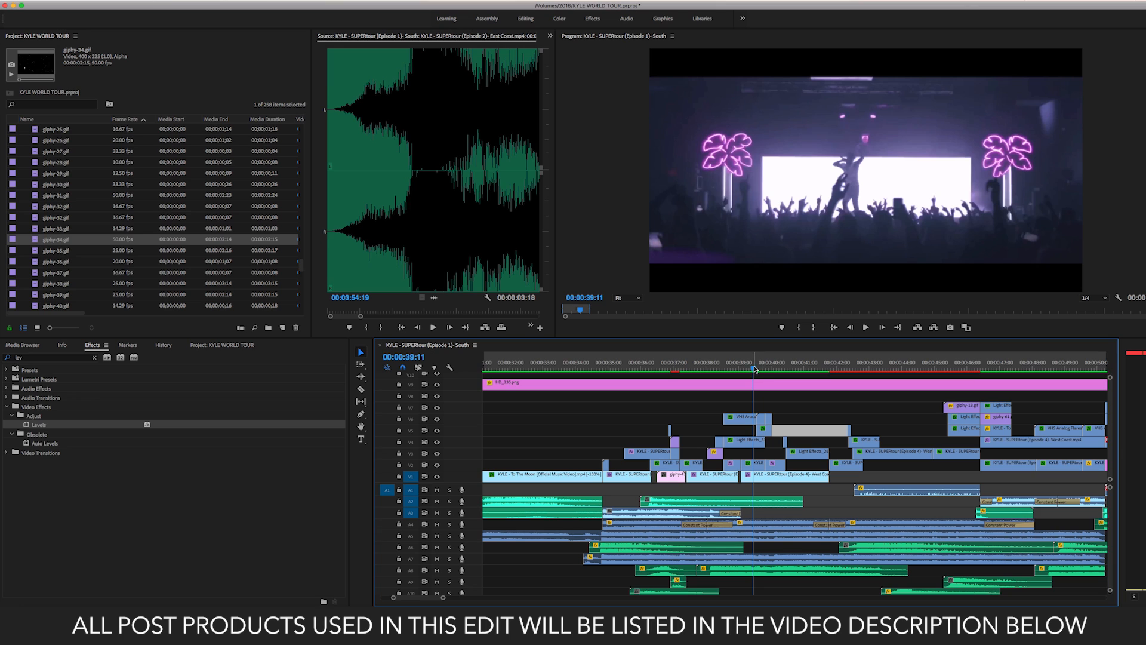
{"action": "left_click_drag", "start_coordinate": [393, 597], "coordinate": [407, 598]}
{"action": "left_click", "coordinate": [741, 415]}
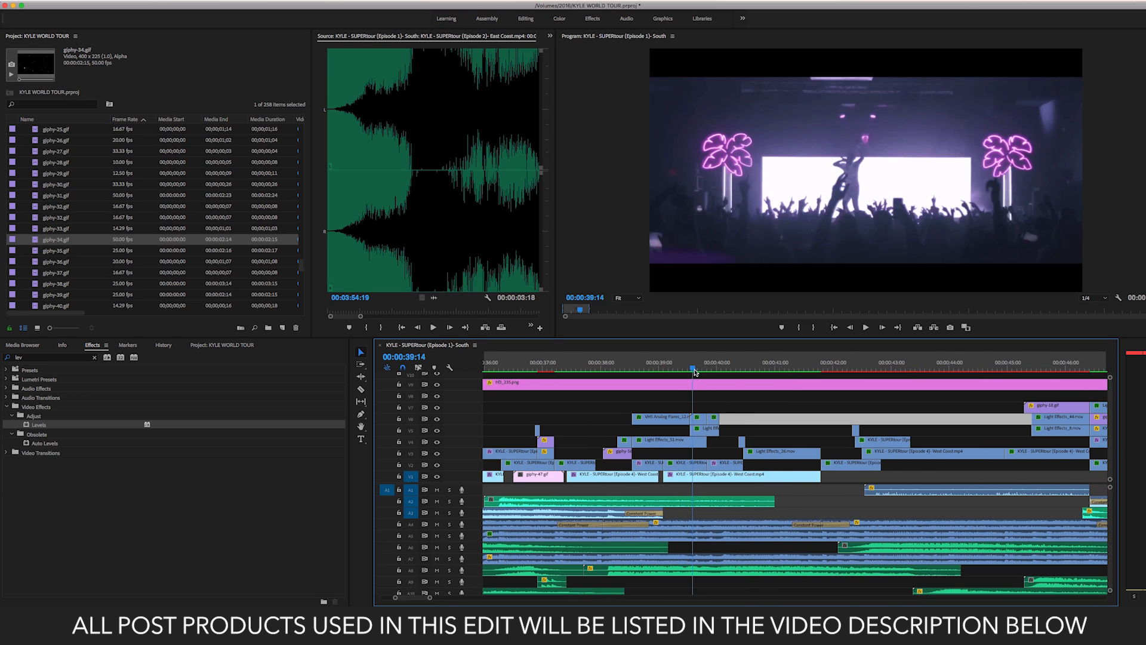
- Scrub and play the flare and light overlays across the cut from the stage shot to the crowd, about 00:00:39:14 to 00:00:40:03
{"action": "mouse_move", "coordinate": [694, 369]}
{"action": "left_mouse_down"}
{"action": "mouse_move", "coordinate": [712, 371]}
{"action": "mouse_move", "coordinate": [702, 371]}
{"action": "left_mouse_up"}
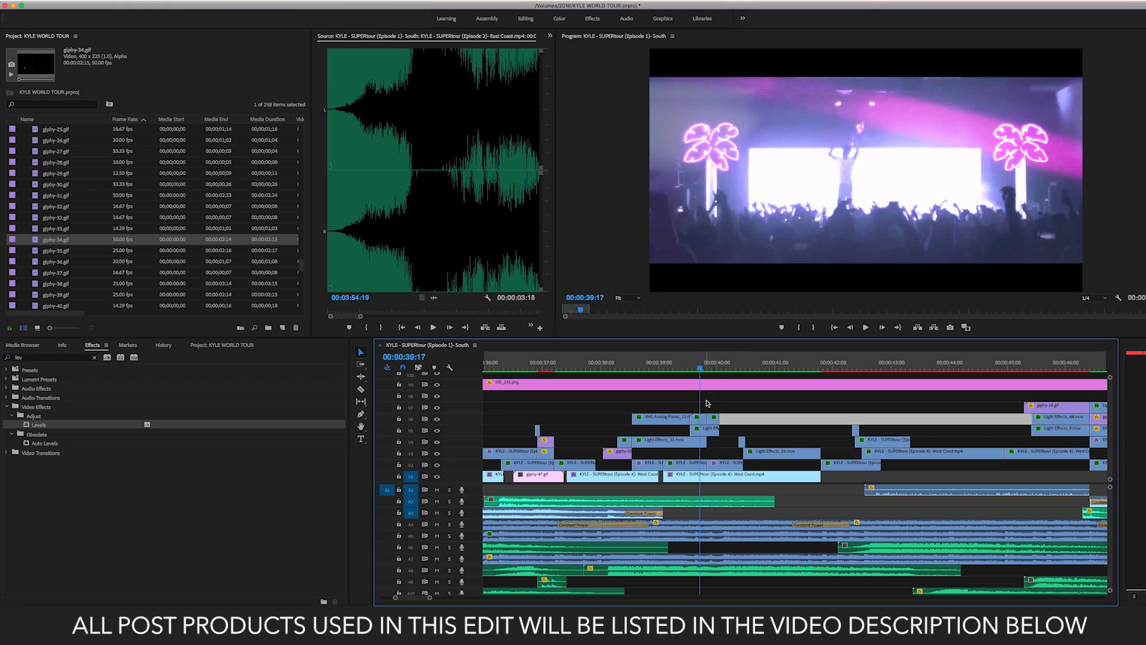
{"action": "left_click_drag", "start_coordinate": [702, 369], "coordinate": [713, 369]}
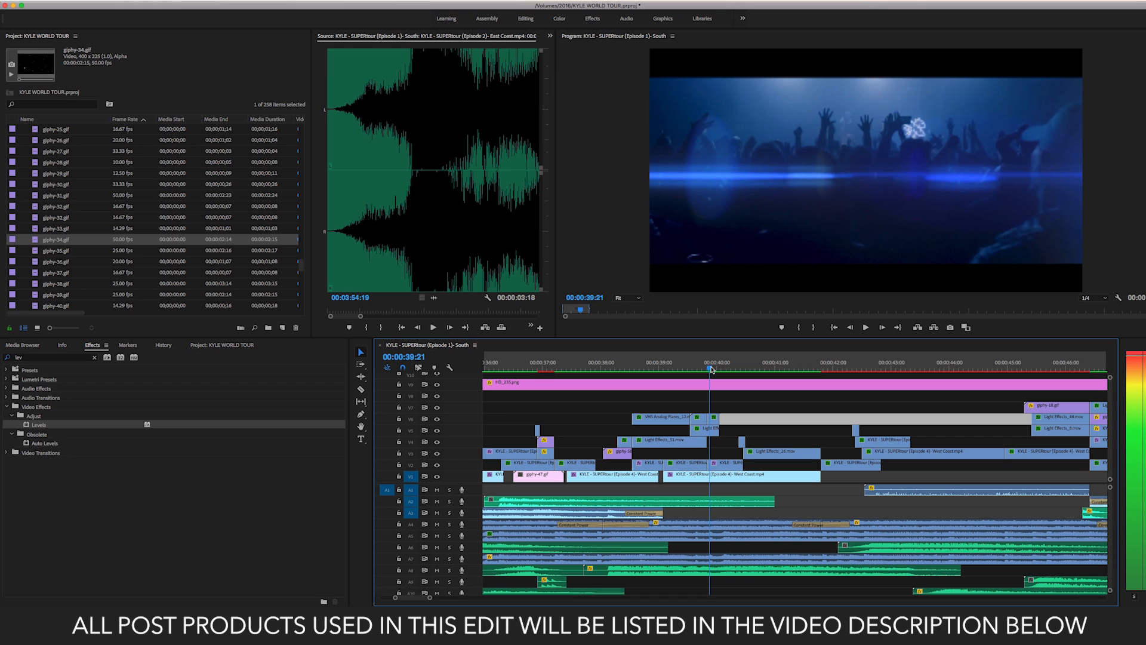
{"action": "left_click_drag", "start_coordinate": [712, 370], "coordinate": [712, 369]}
{"action": "left_click_drag", "start_coordinate": [711, 369], "coordinate": [707, 368]}
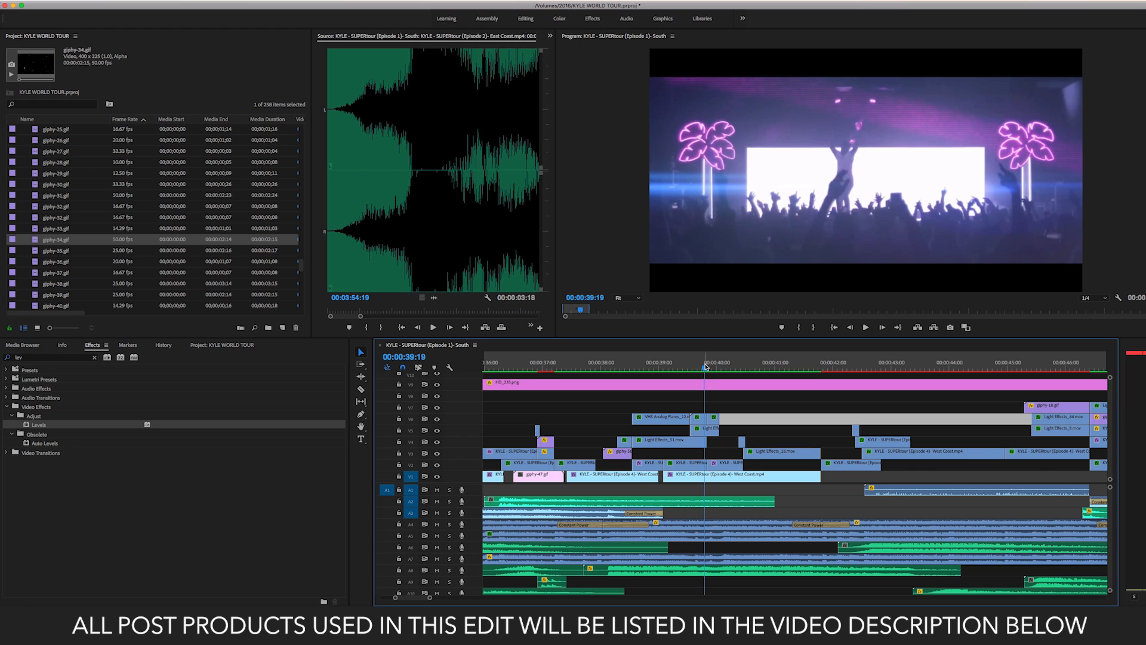
{"action": "key", "text": "space"}
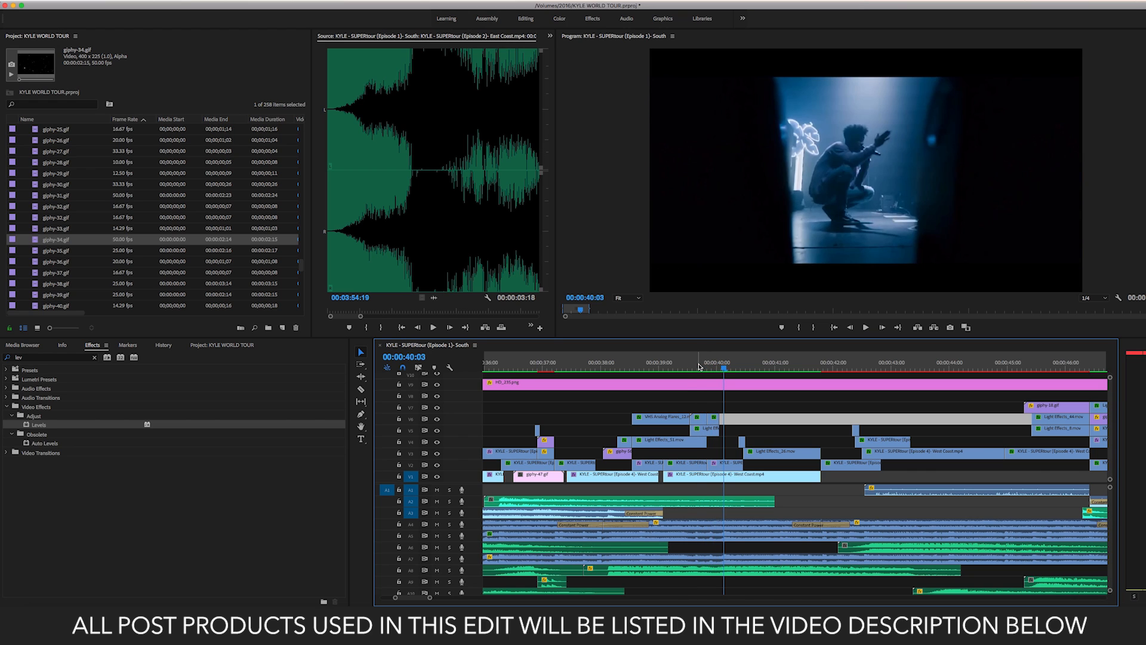
{"action": "left_click", "coordinate": [699, 367]}
{"action": "key", "text": "space"}
{"action": "key", "text": "space"}
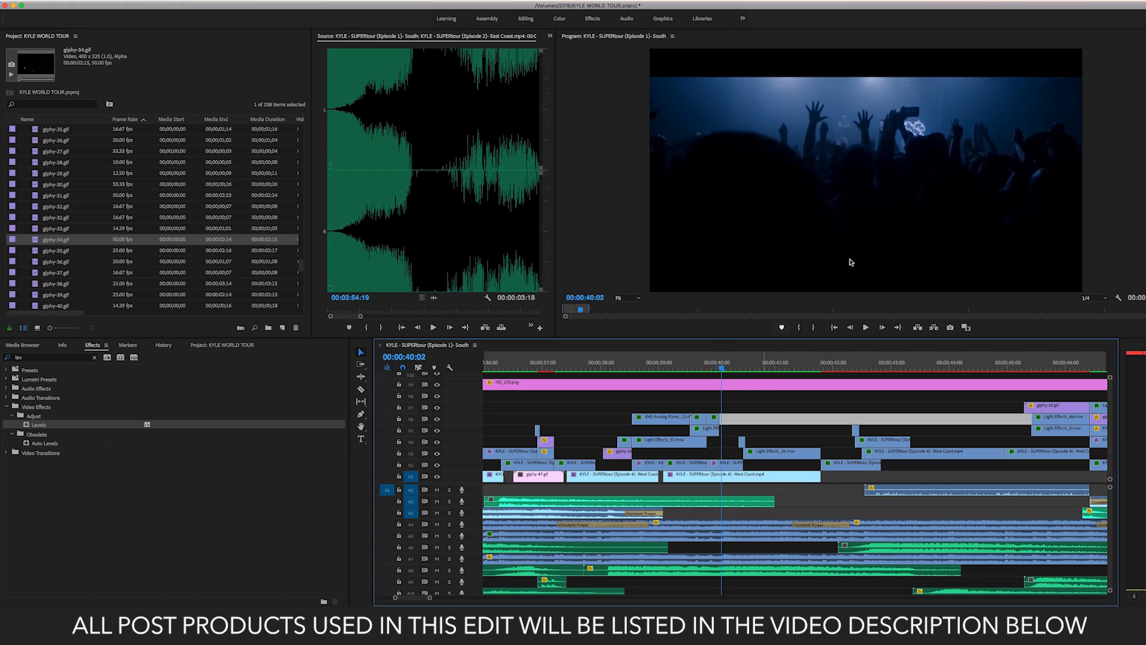
- Save the project and show the effect settings of the giphy-18.gif overlay at 00:00:45:22
{"action": "key", "text": "super+s"}
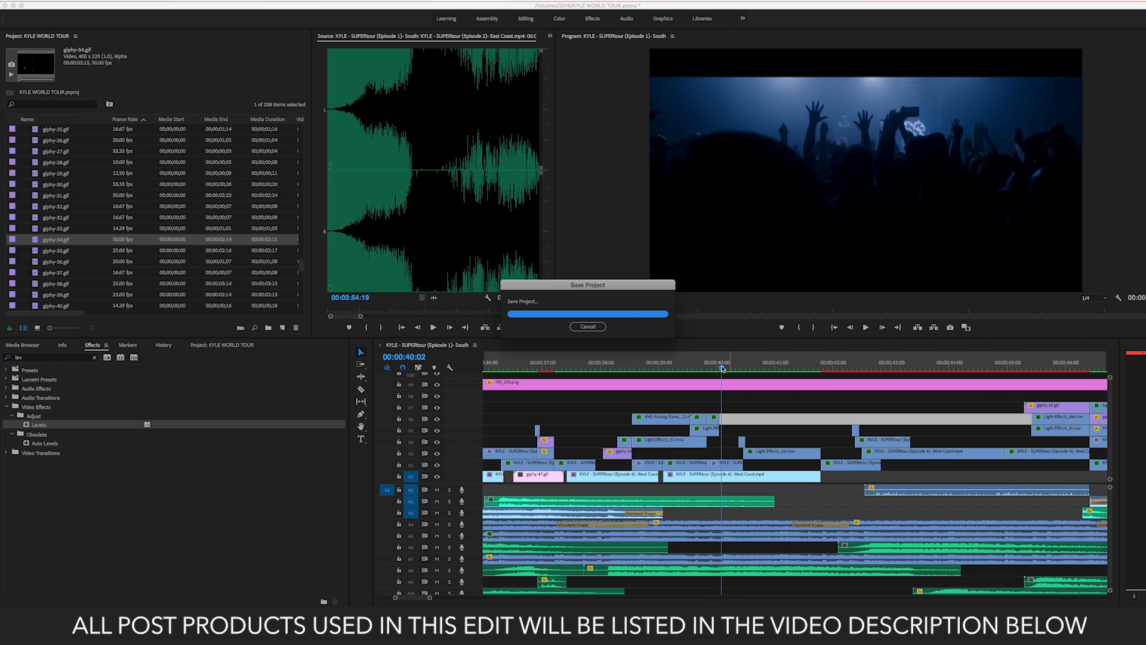
{"action": "left_click_drag", "start_coordinate": [721, 368], "coordinate": [739, 370]}
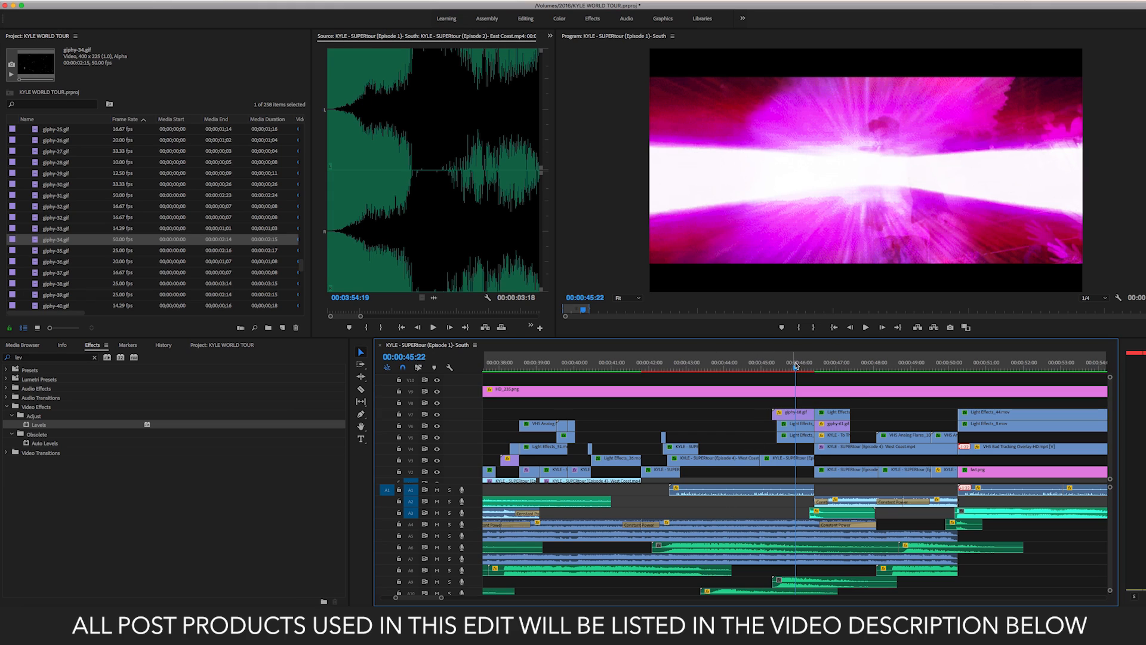
{"action": "double_click", "coordinate": [793, 416]}
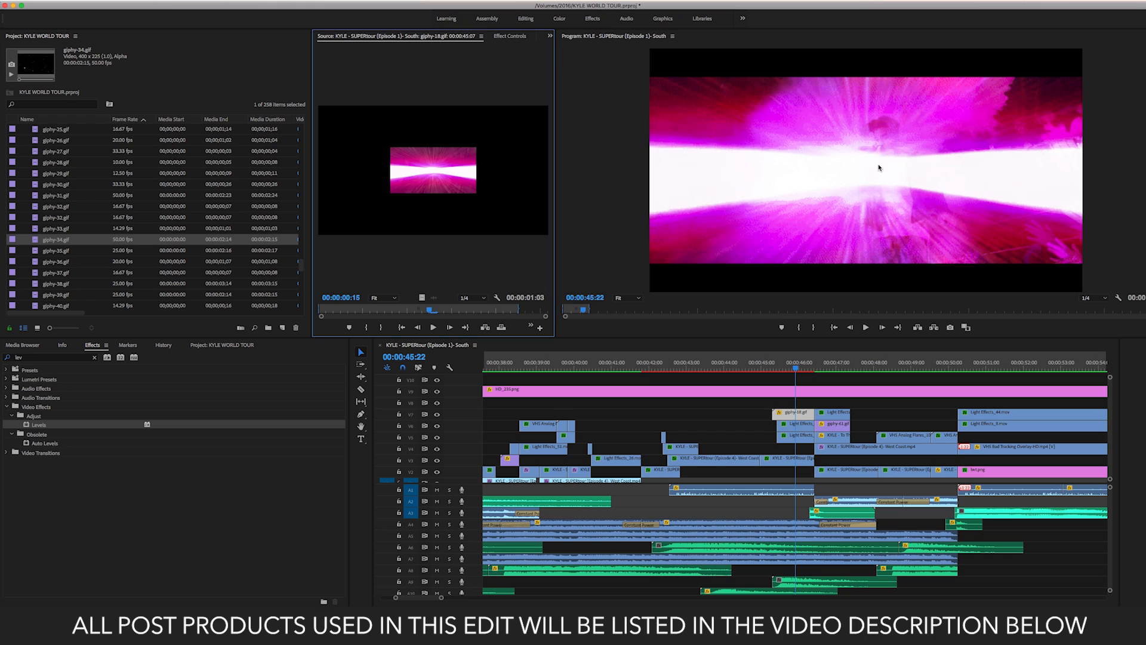
{"action": "left_click", "coordinate": [749, 379]}
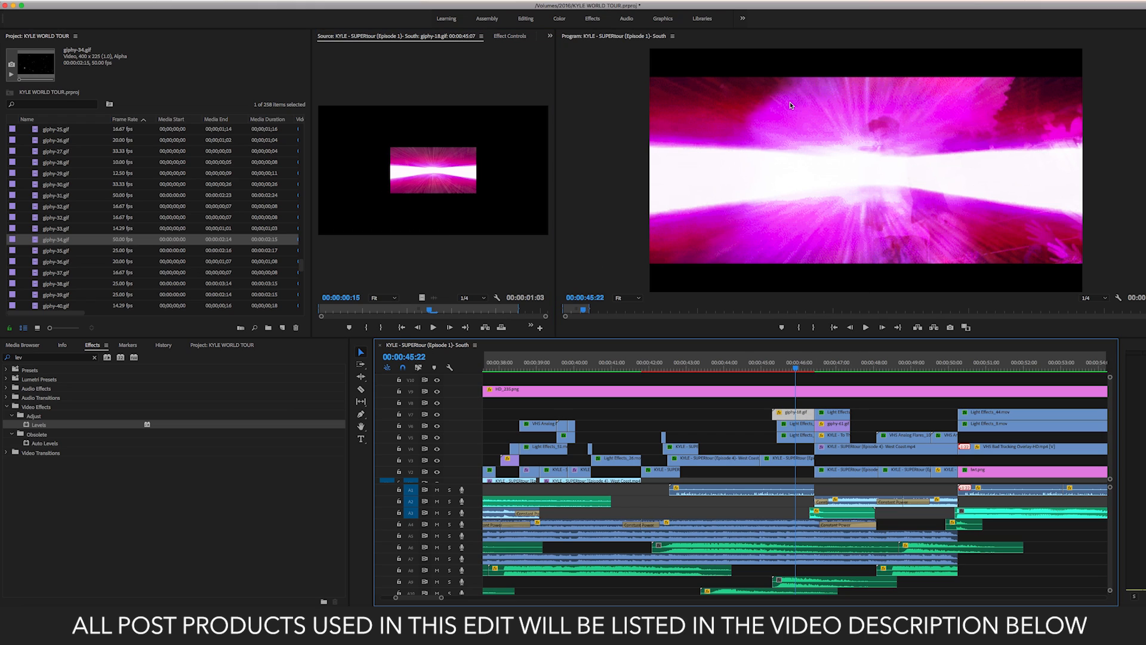
{"action": "left_click", "coordinate": [498, 36]}
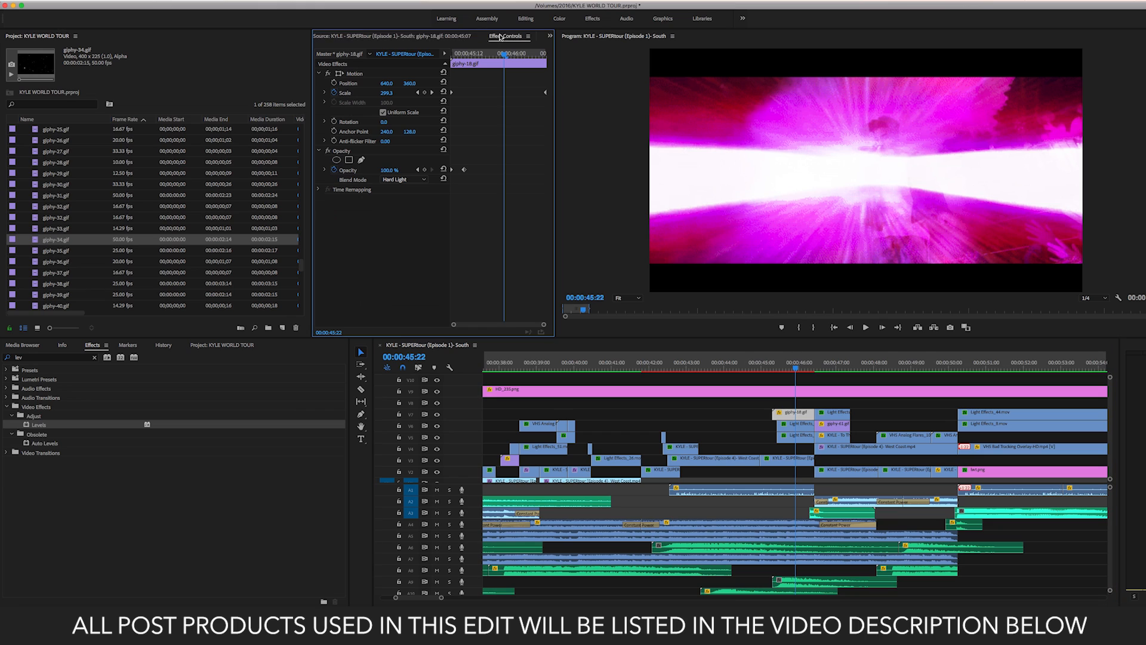
- Try the Linear Light blend mode on the giphy-18.gif overlay, and return it to Hard Light
{"action": "left_click", "coordinate": [400, 181]}
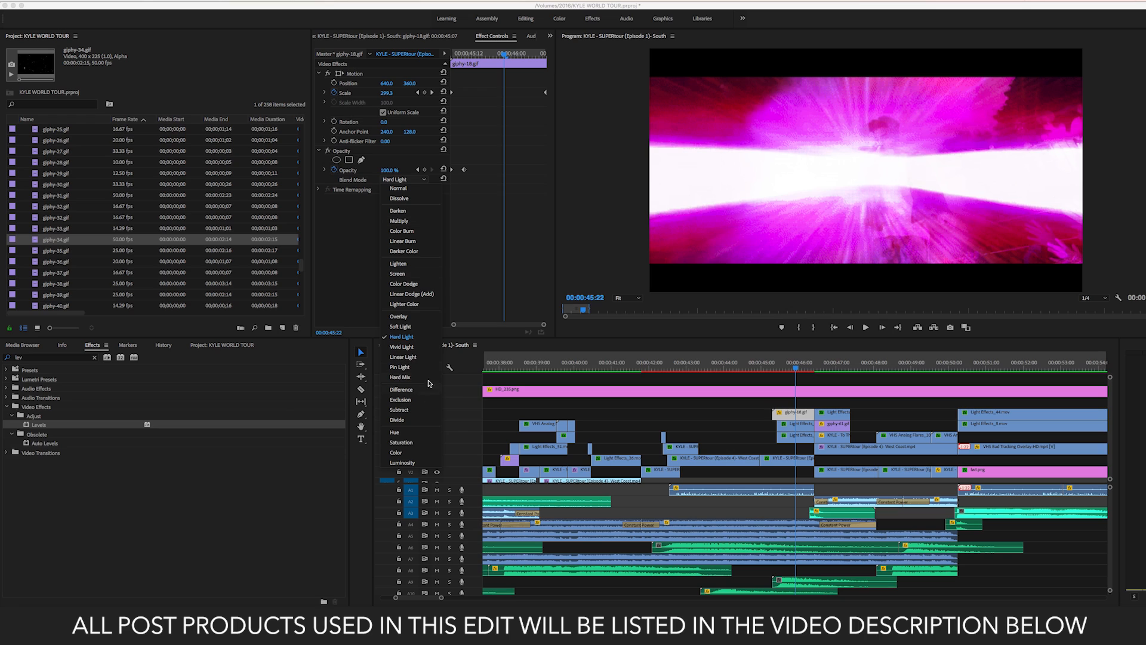
{"action": "left_click", "coordinate": [403, 357]}
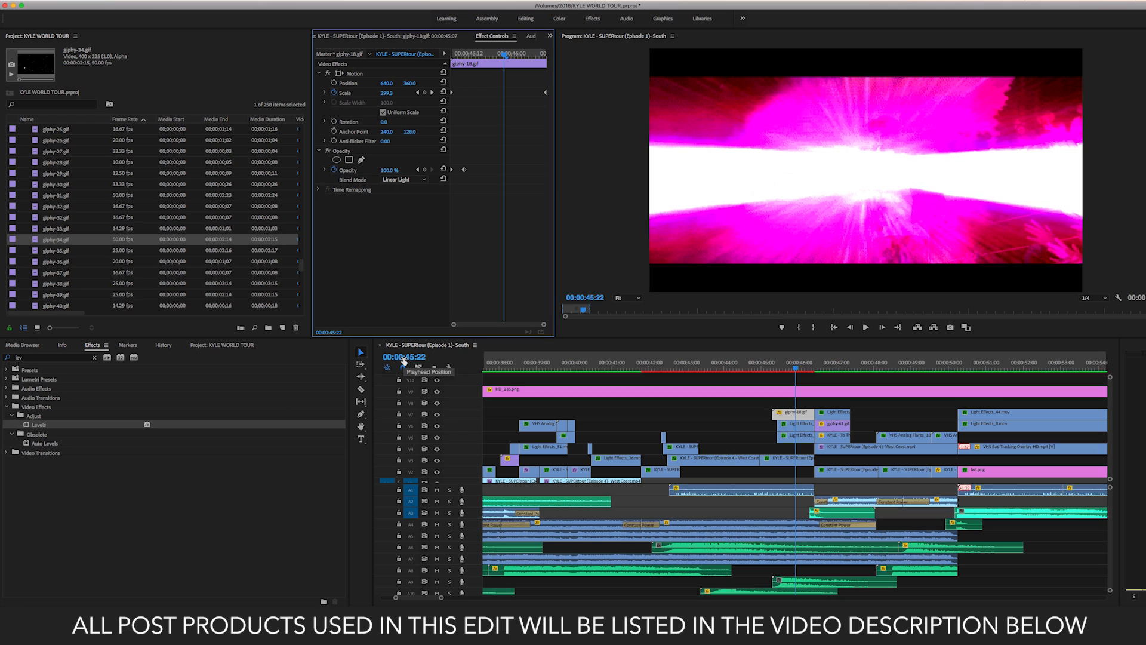
{"action": "left_click", "coordinate": [418, 180]}
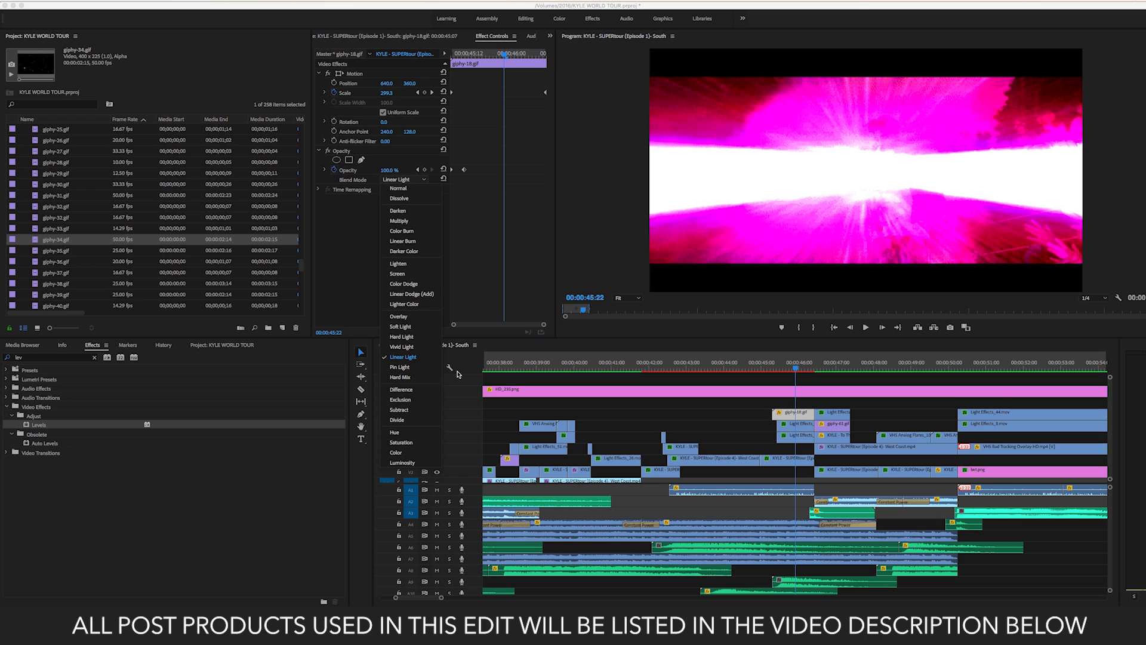
{"action": "left_click", "coordinate": [397, 338]}
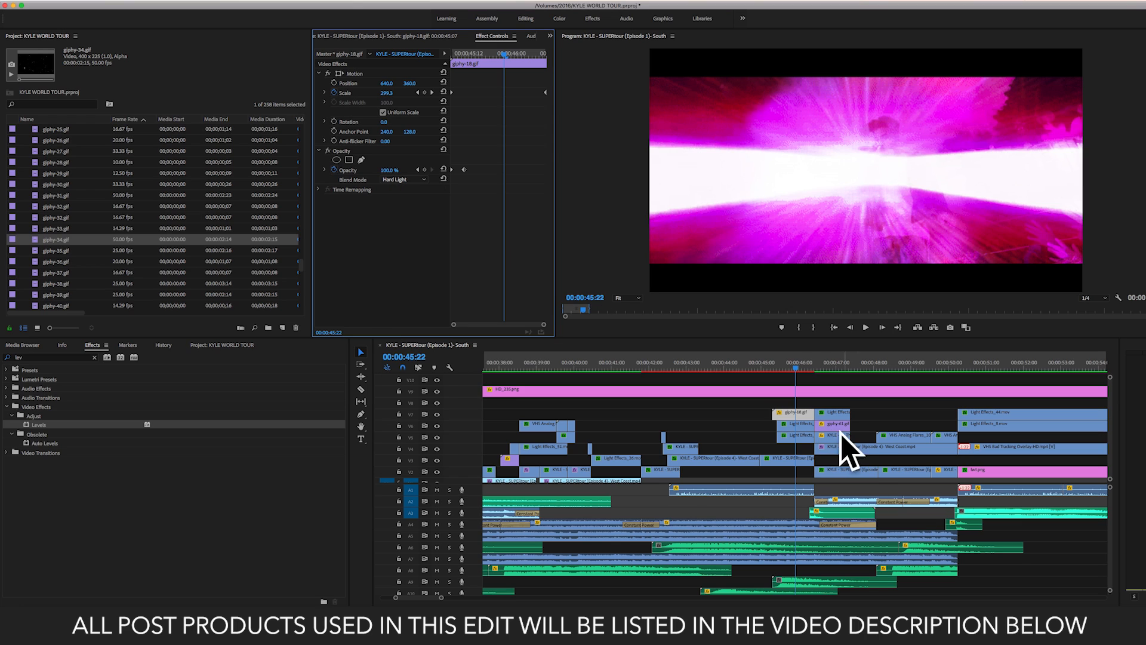
- Try the Screen and Color Burn blend modes on the giphy-18.gif overlay, previewing at 00:00:45:18, and restore Hard Light
{"action": "left_click", "coordinate": [807, 415]}
{"action": "left_click", "coordinate": [409, 180]}
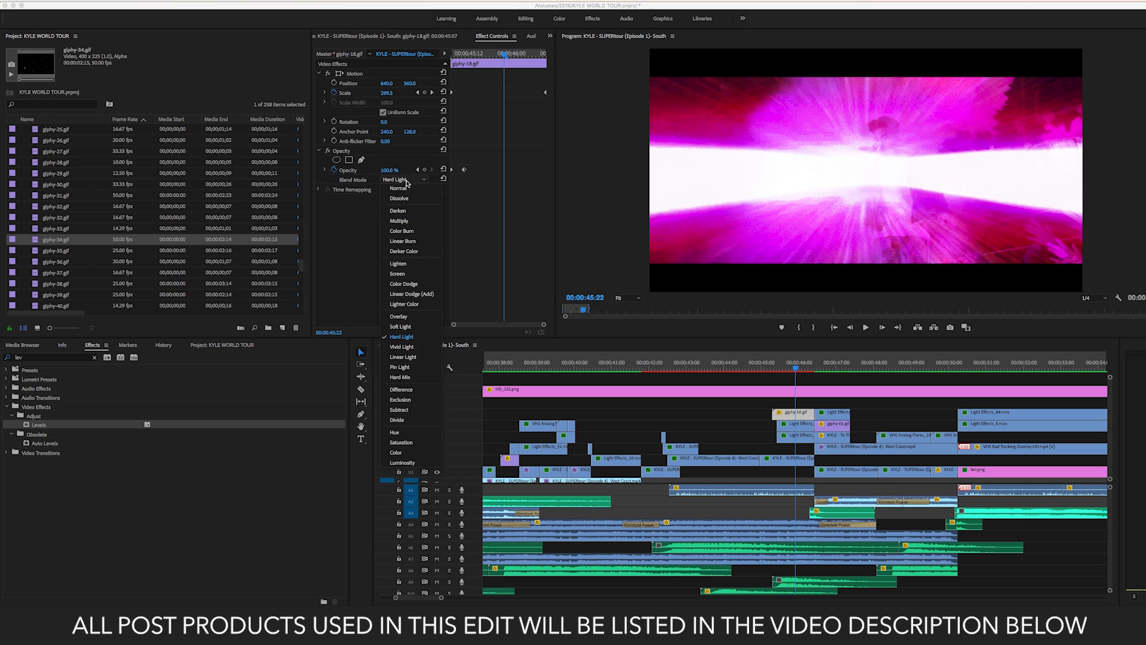
{"action": "left_click", "coordinate": [398, 273]}
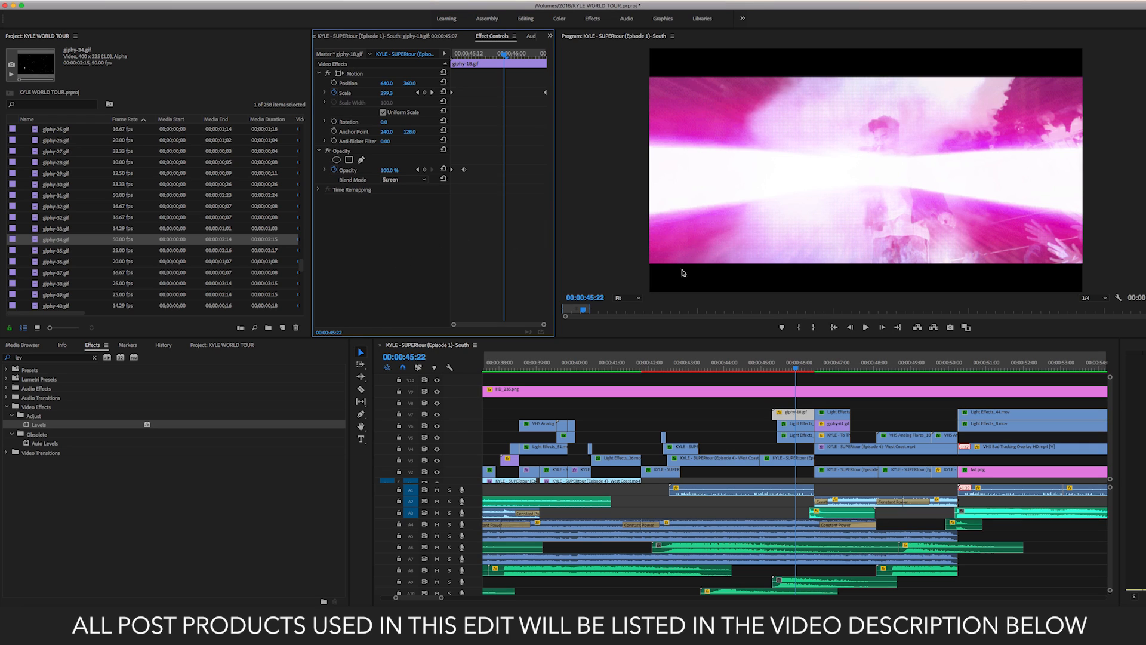
{"action": "left_click", "coordinate": [410, 180]}
{"action": "left_click", "coordinate": [401, 232]}
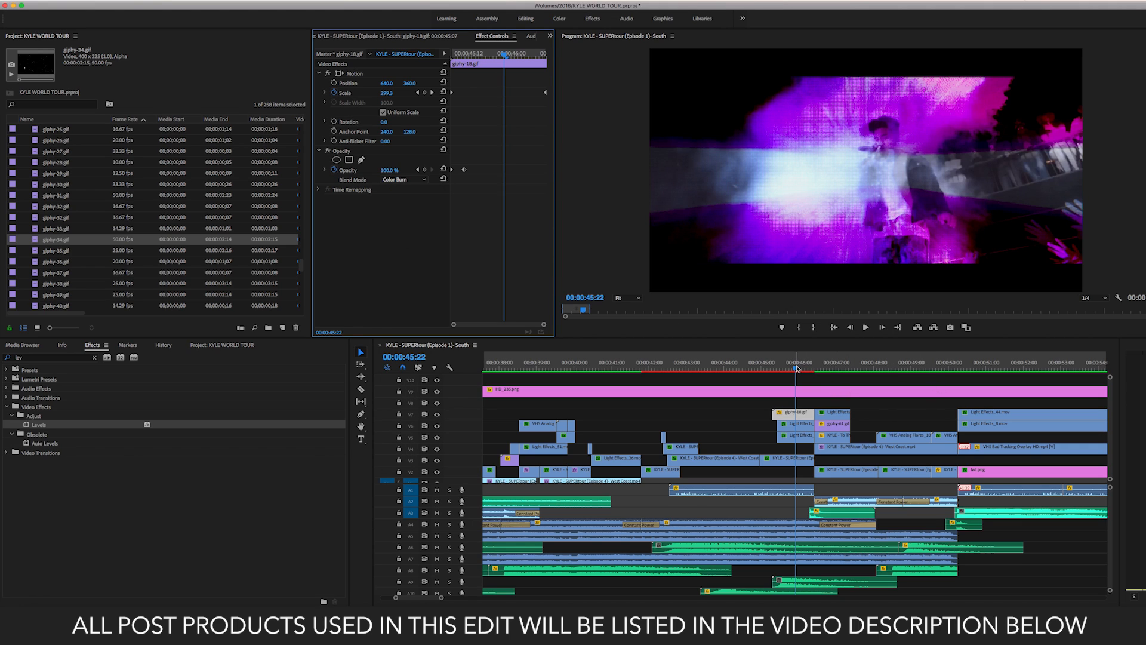
{"action": "left_click_drag", "start_coordinate": [798, 368], "coordinate": [792, 367]}
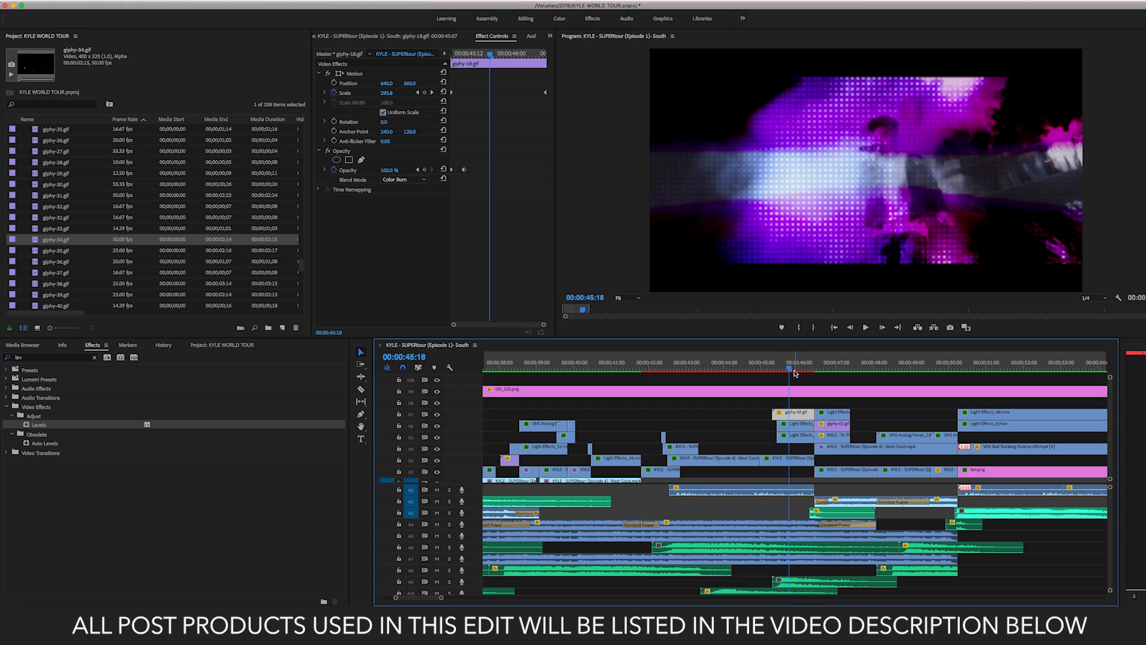
{"action": "scroll", "coordinate": [793, 369], "scroll_direction": "up", "scroll_amount": 1}
{"action": "scroll", "coordinate": [781, 365], "scroll_direction": "right", "scroll_amount": 1}
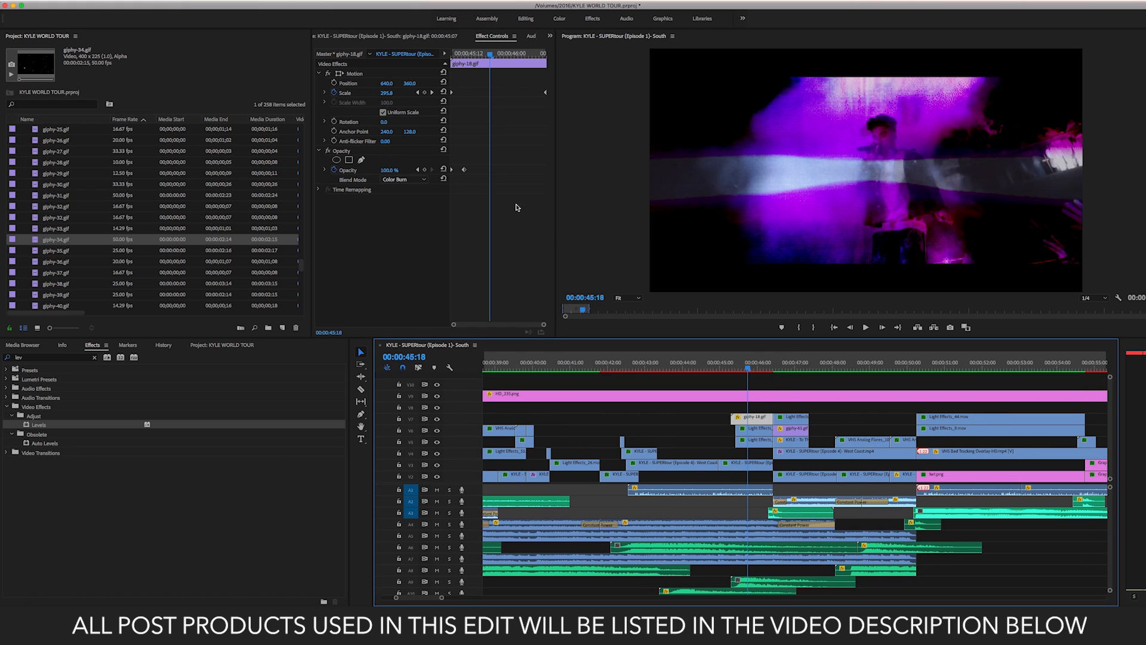
{"action": "scroll", "coordinate": [762, 425], "scroll_direction": "left", "scroll_amount": 1}
{"action": "left_click", "coordinate": [412, 180]}
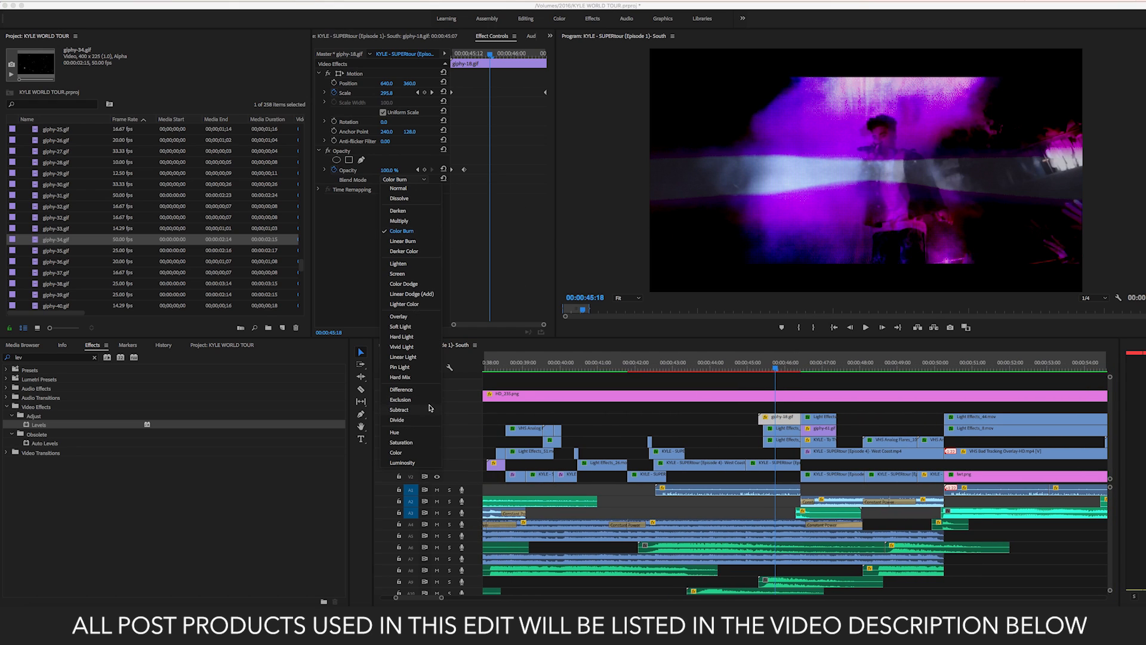
{"action": "left_click", "coordinate": [408, 336]}
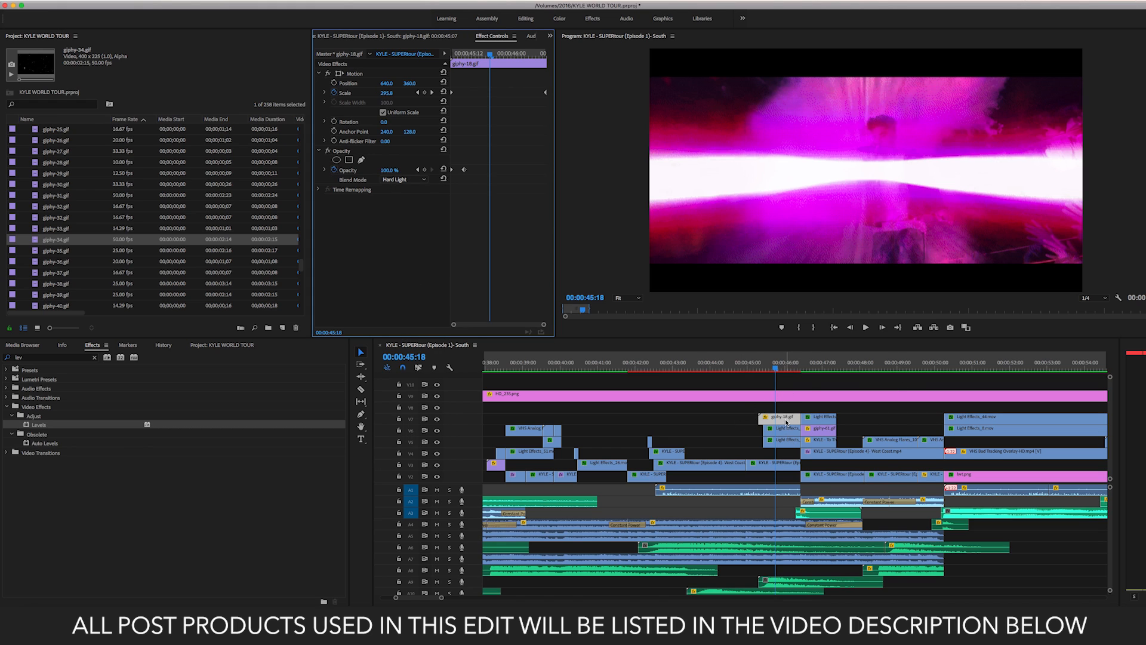
- Inspect the giphy-18.gif overlay's opacity keyframe at 00:00:45:11 and play its fade-in through to 00:00:46:17
{"action": "left_click", "coordinate": [787, 422]}
{"action": "mouse_move", "coordinate": [480, 56]}
{"action": "left_mouse_down"}
{"action": "mouse_move", "coordinate": [450, 56]}
{"action": "mouse_move", "coordinate": [465, 55]}
{"action": "left_mouse_up"}
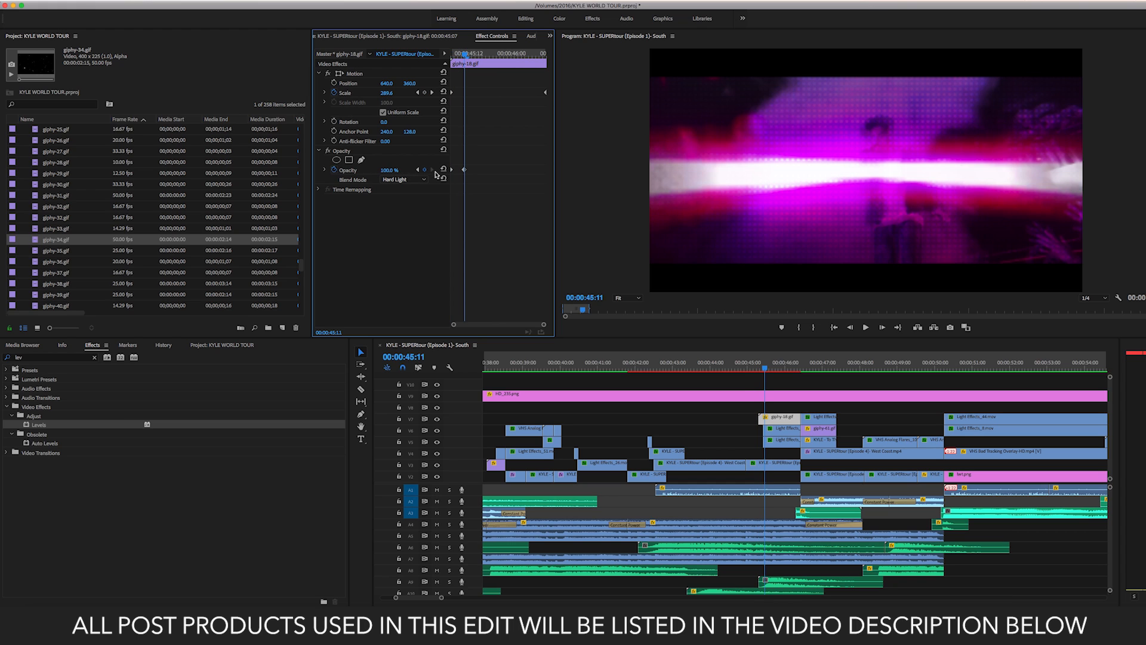
{"action": "left_click", "coordinate": [758, 369]}
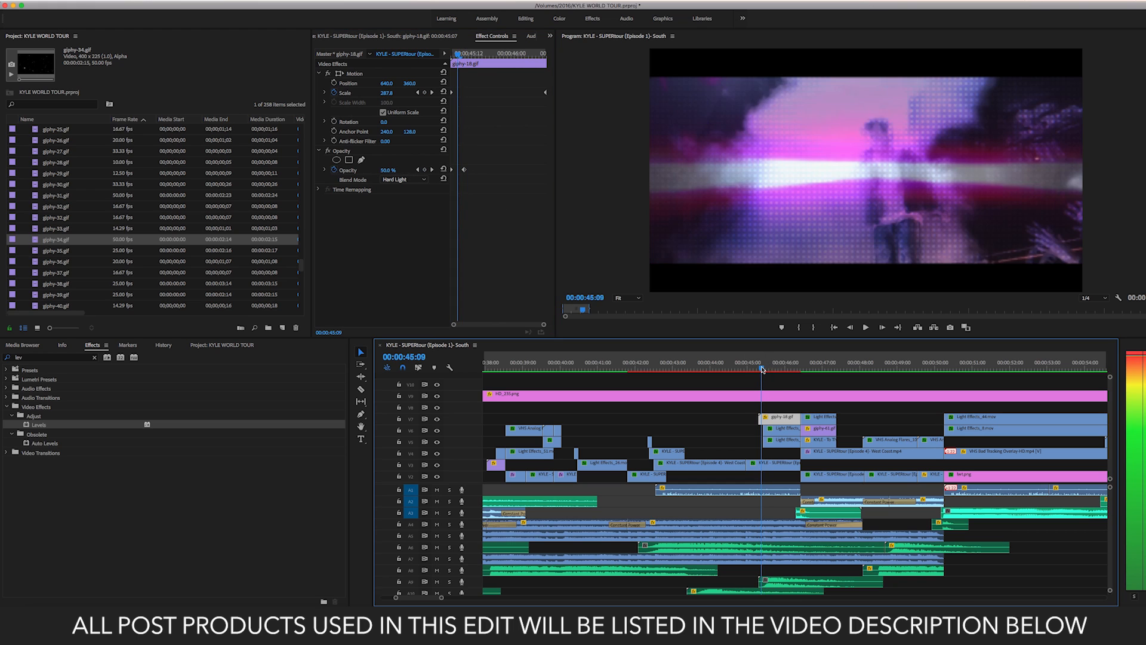
{"action": "key", "text": "space"}
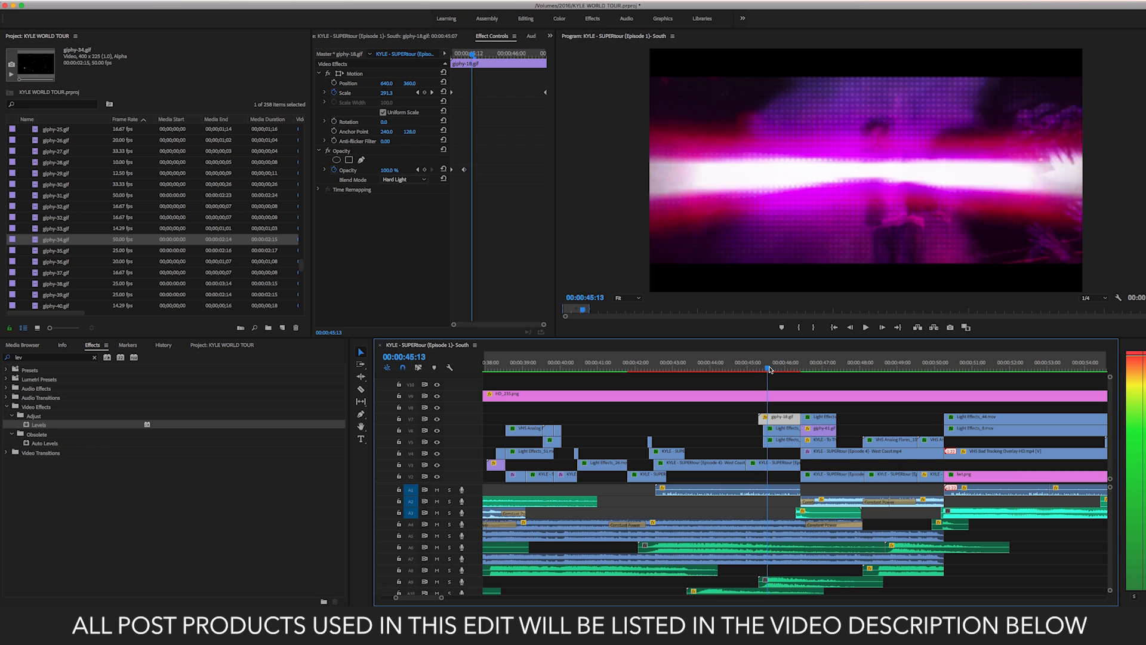
{"action": "key", "text": "space"}
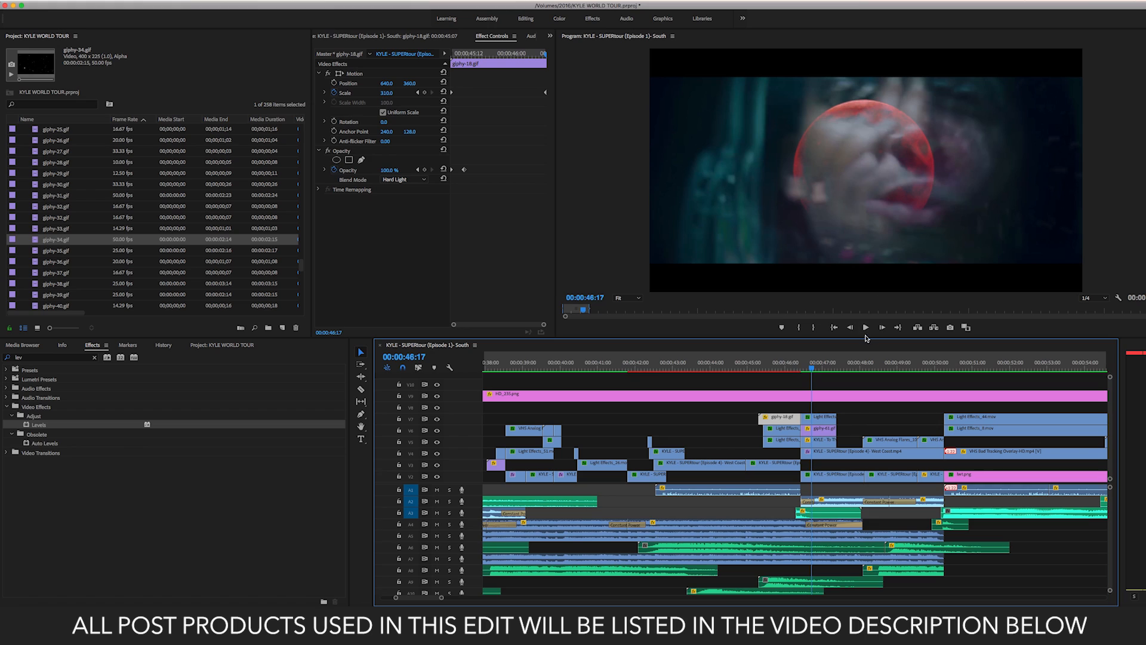
- Save the project and delete the moon GIF and Light Effects overlays above the face shot at 00:00:46:15
{"action": "left_click", "coordinate": [809, 367]}
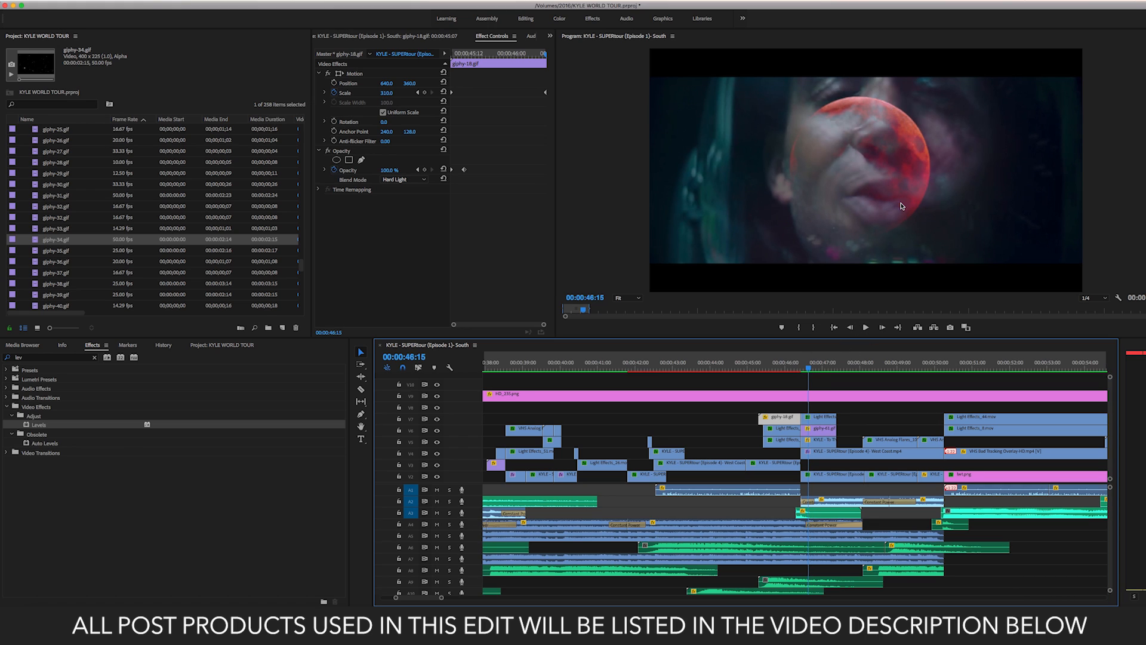
{"action": "key", "text": "super+s"}
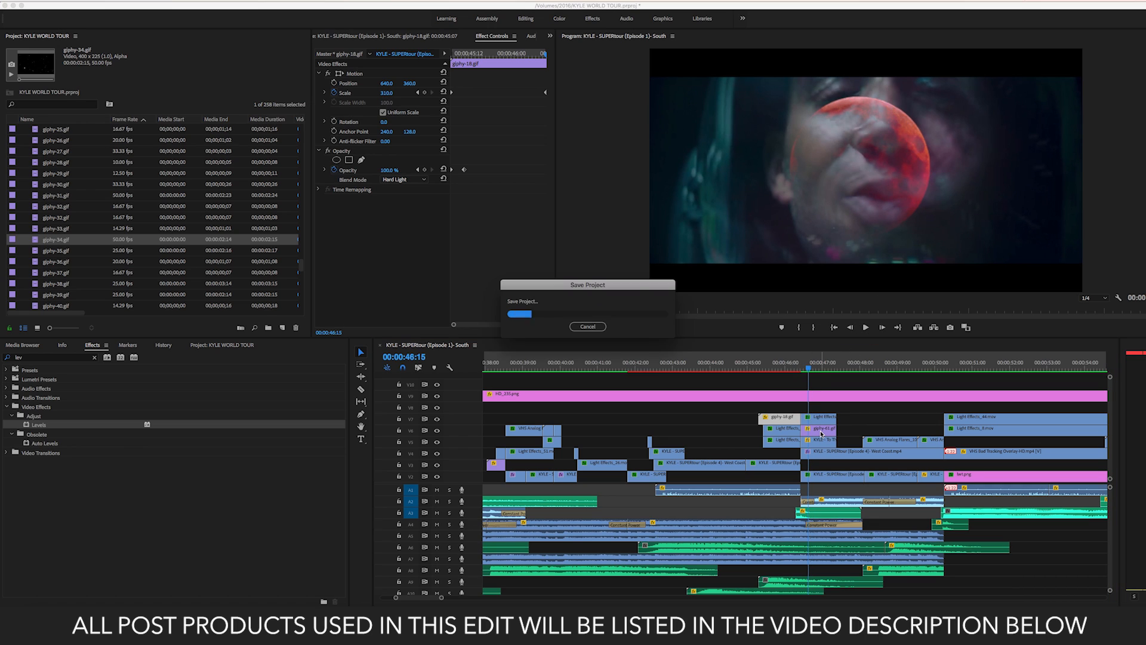
{"action": "left_click_drag", "start_coordinate": [853, 419], "coordinate": [809, 432]}
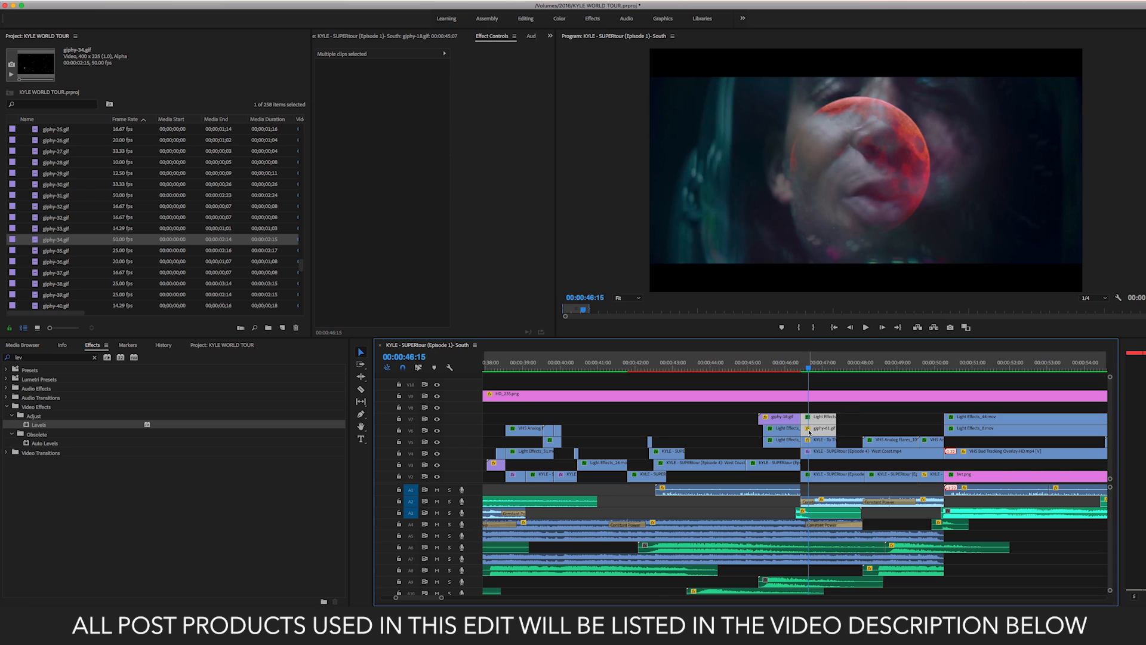
{"action": "key", "text": "Delete"}
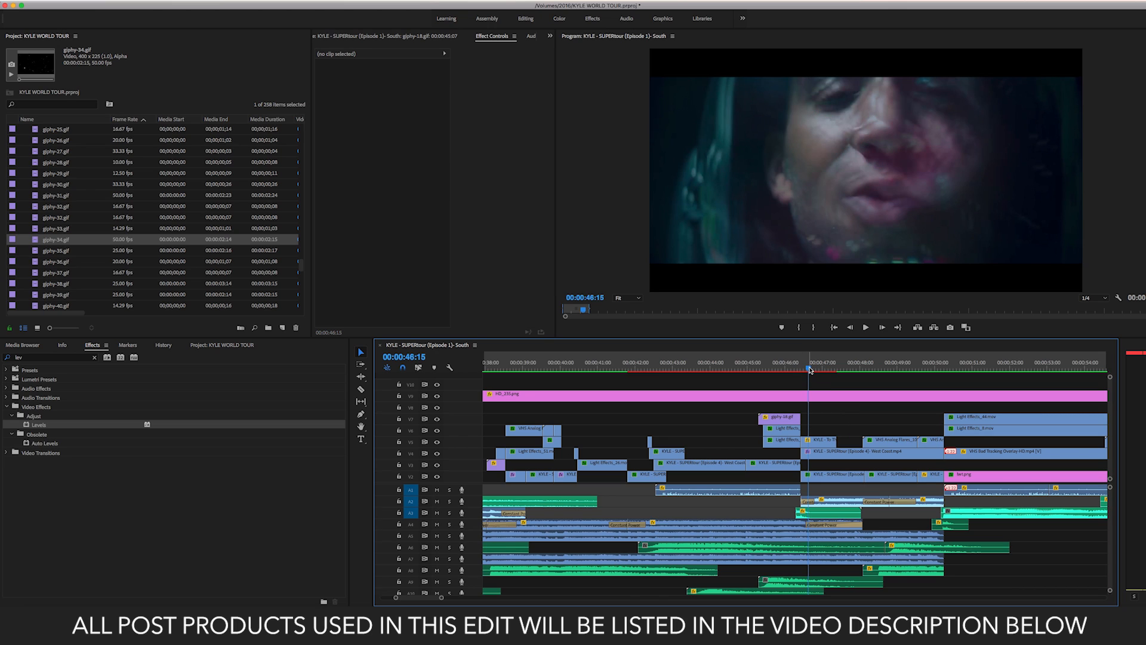
- Replay the sequence from just before the giphy-18.gif overlay to 00:00:46:10 to review the transition into the face shot
{"action": "key", "text": "space"}
{"action": "left_click_drag", "start_coordinate": [813, 370], "coordinate": [744, 369]}
{"action": "key", "text": "space"}
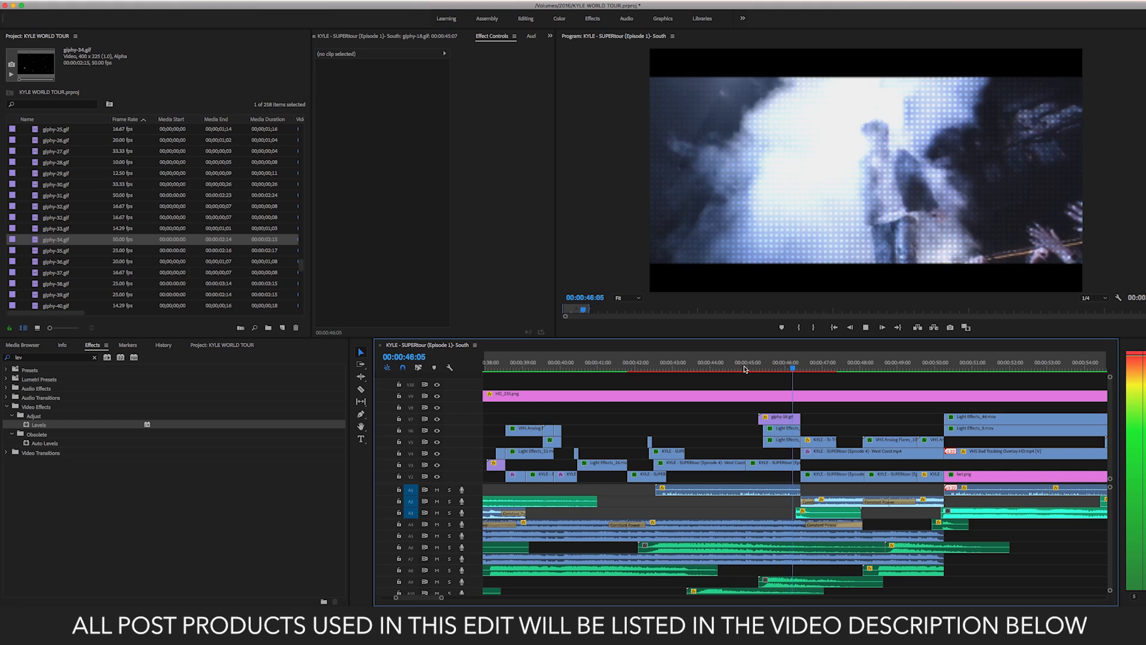
{"action": "key", "text": "space"}
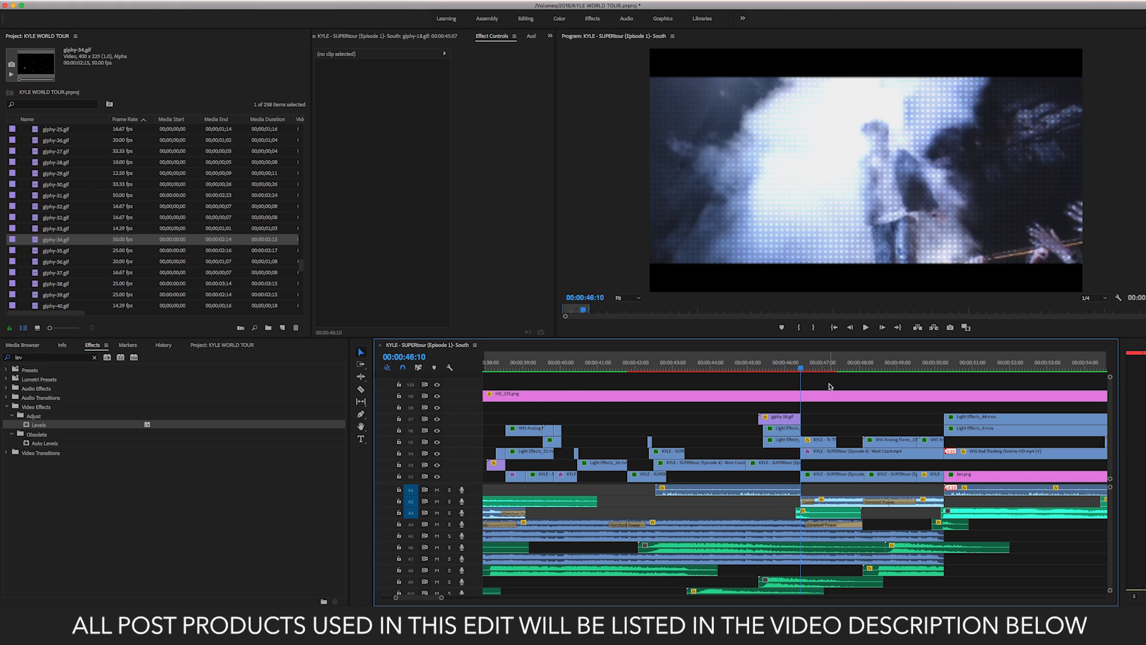
- Replay the transition from the giphy-18.gif overlay into the face shot without its overlays, up to 00:00:47:06
{"action": "left_click", "coordinate": [788, 368]}
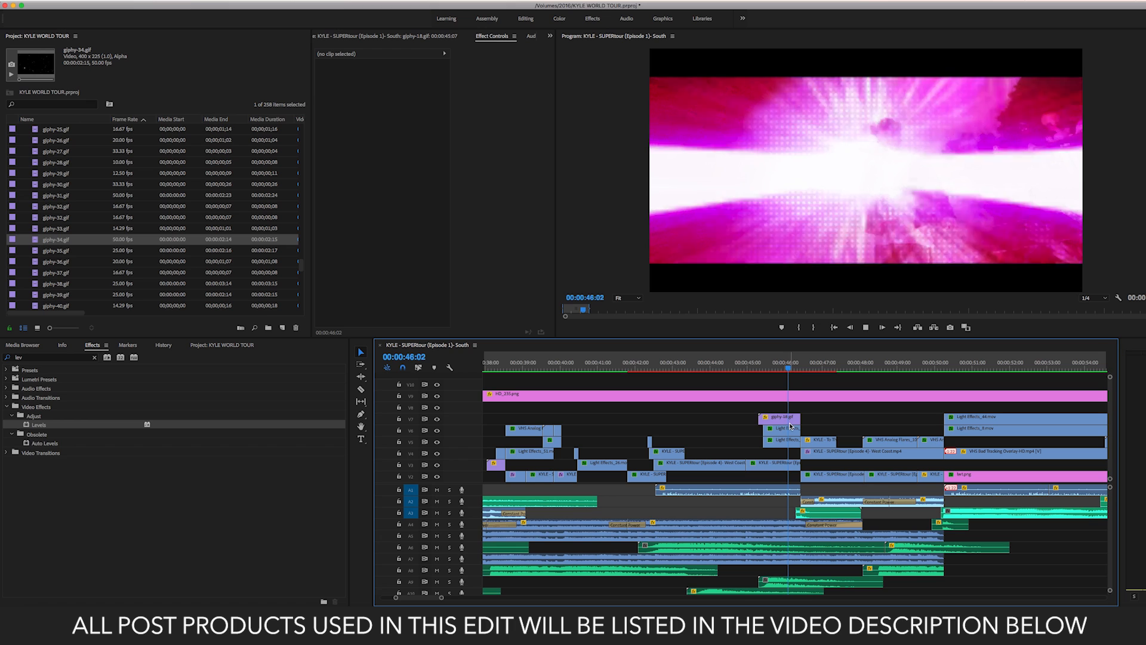
{"action": "key", "text": "space"}
{"action": "left_click", "coordinate": [783, 367]}
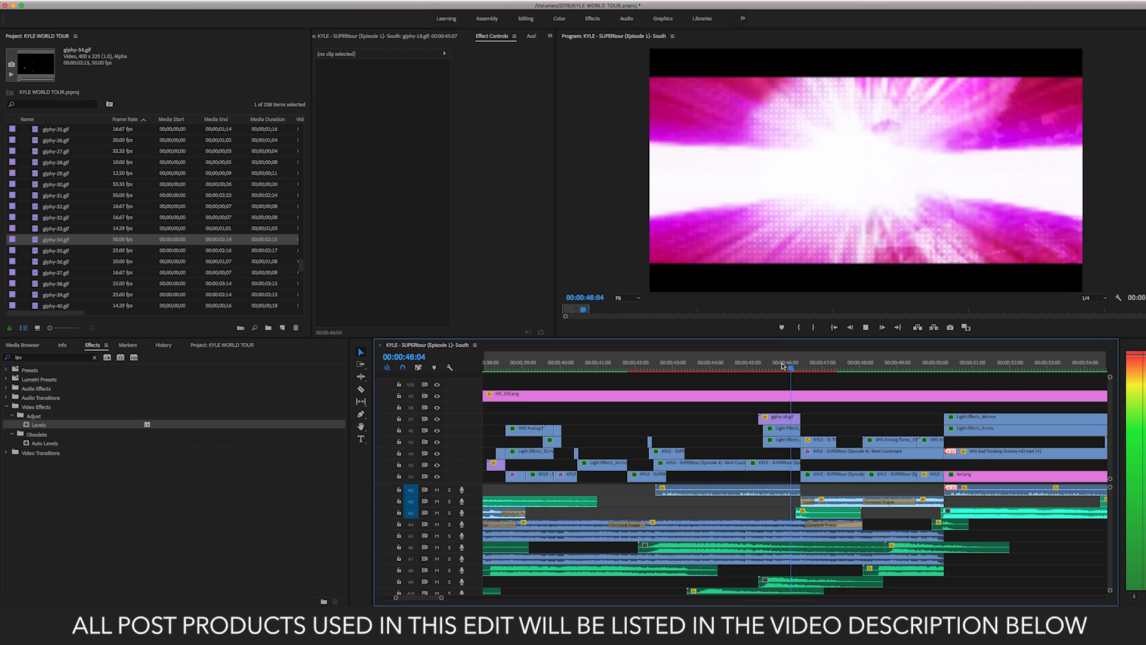
{"action": "left_click", "coordinate": [779, 367]}
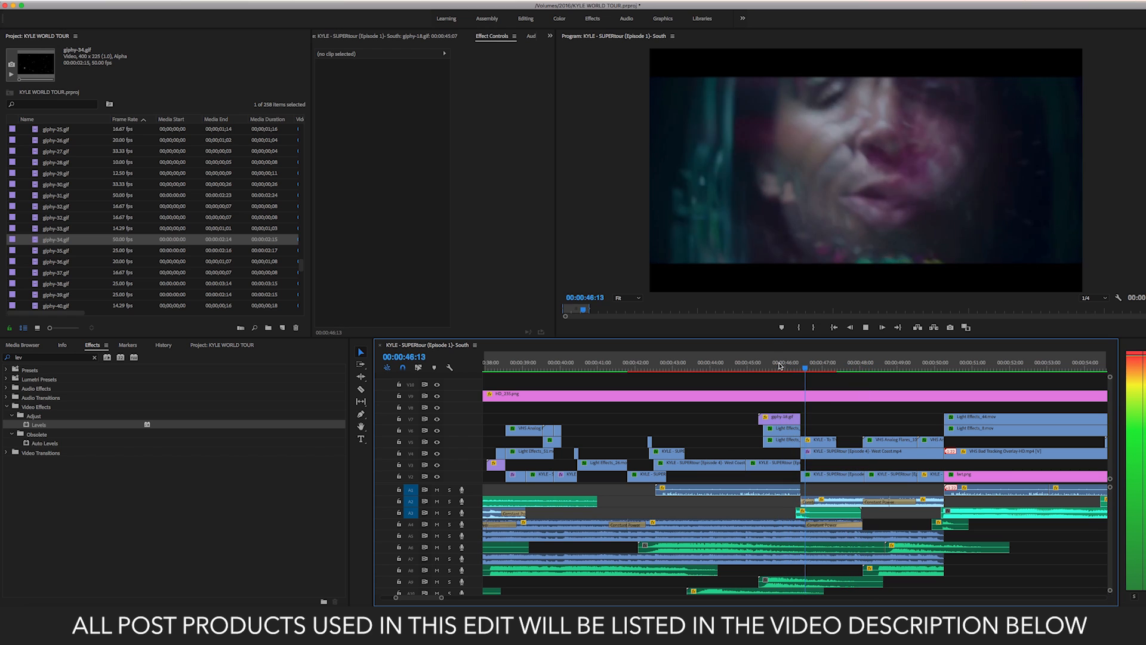
{"action": "key", "text": "space"}
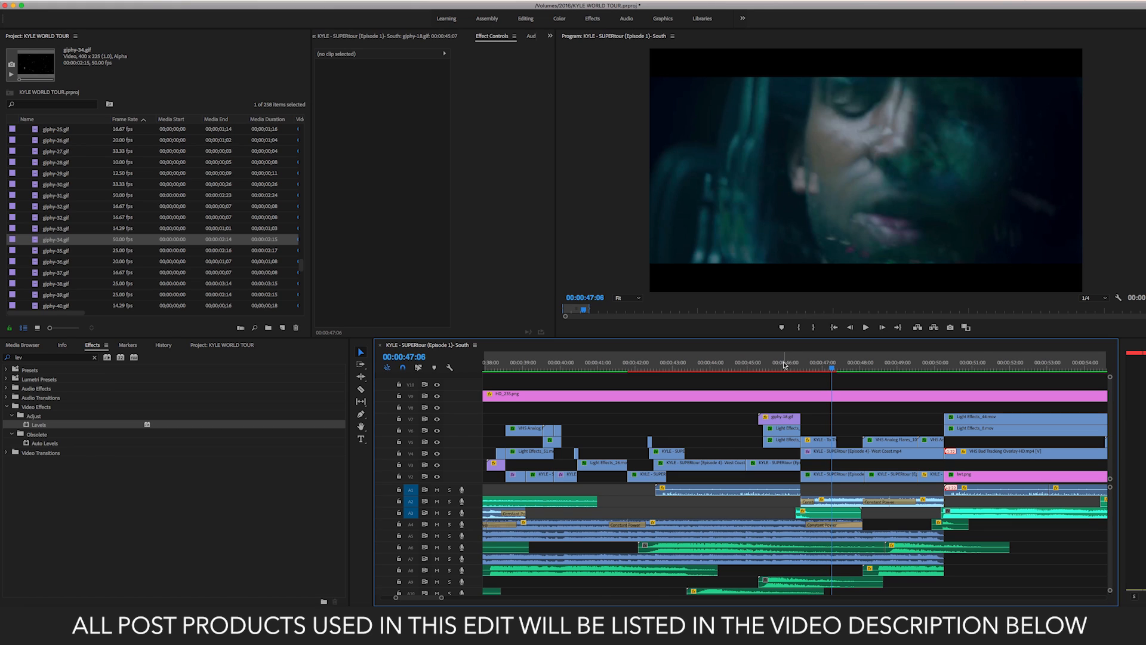
- Undo the deletion of the moon GIF and Light Effects overlays and replay the face shot with them
{"action": "key", "text": "super+z"}
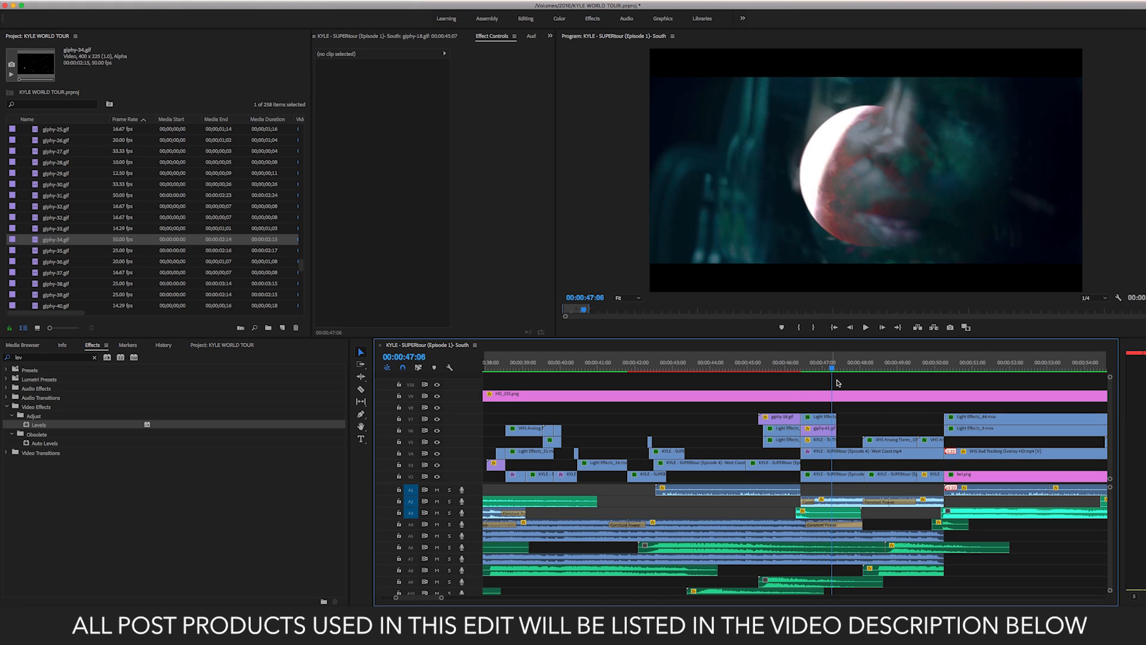
{"action": "left_click", "coordinate": [807, 367]}
{"action": "key", "text": "space"}
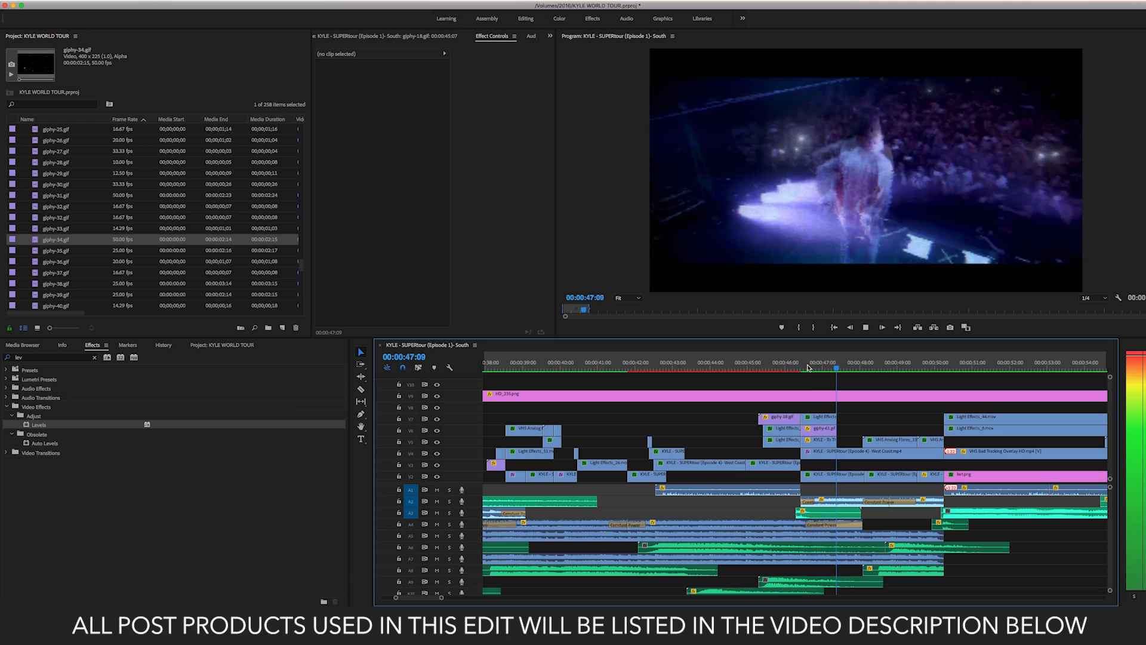
{"action": "left_click", "coordinate": [807, 367]}
{"action": "key", "text": "space"}
{"action": "key", "text": "space"}
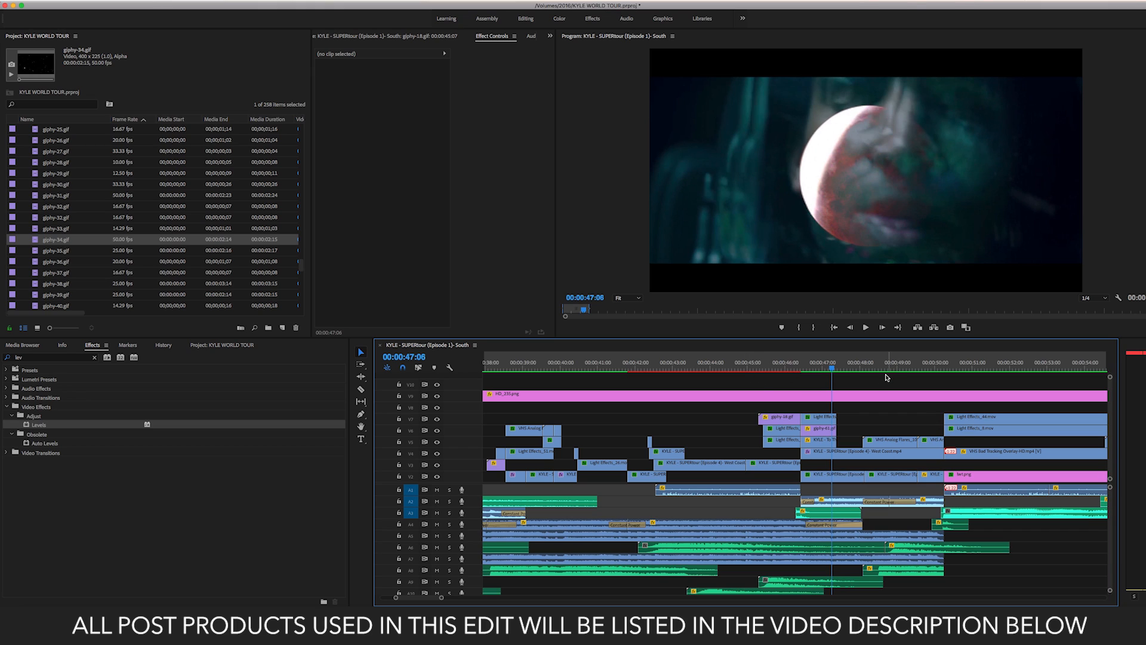
- Play the stage and crowd shot from 00:00:47:09 to 00:00:48:05 and examine the frames at 00:00:47:19 and 00:00:47:20
{"action": "left_click_drag", "start_coordinate": [834, 370], "coordinate": [836, 370]}
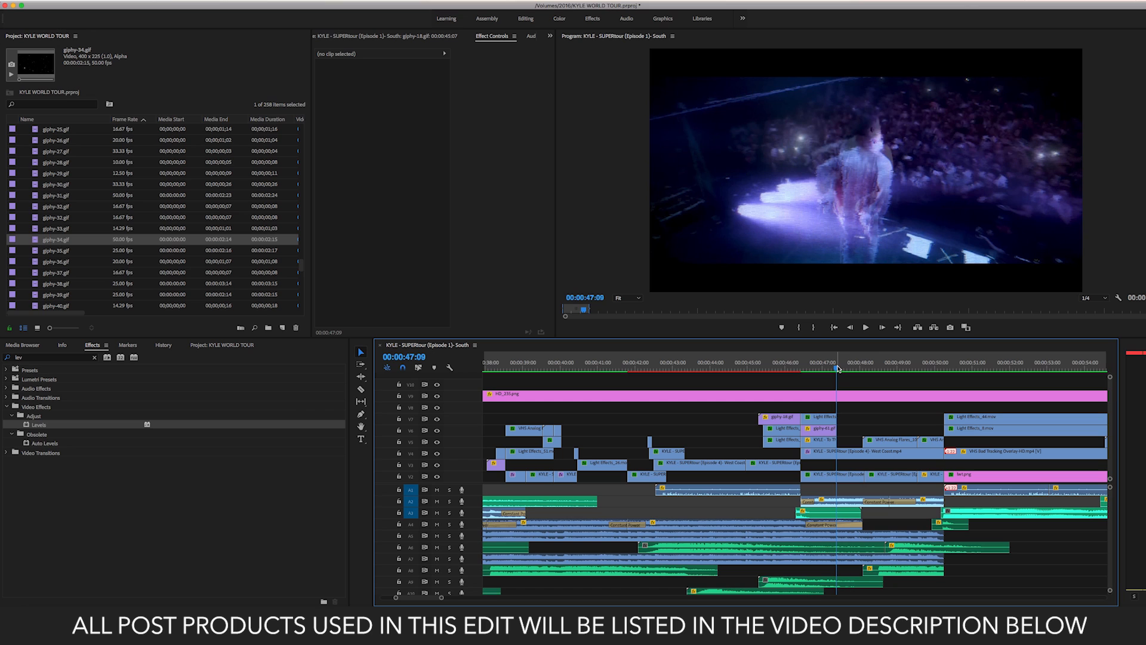
{"action": "key", "text": "space"}
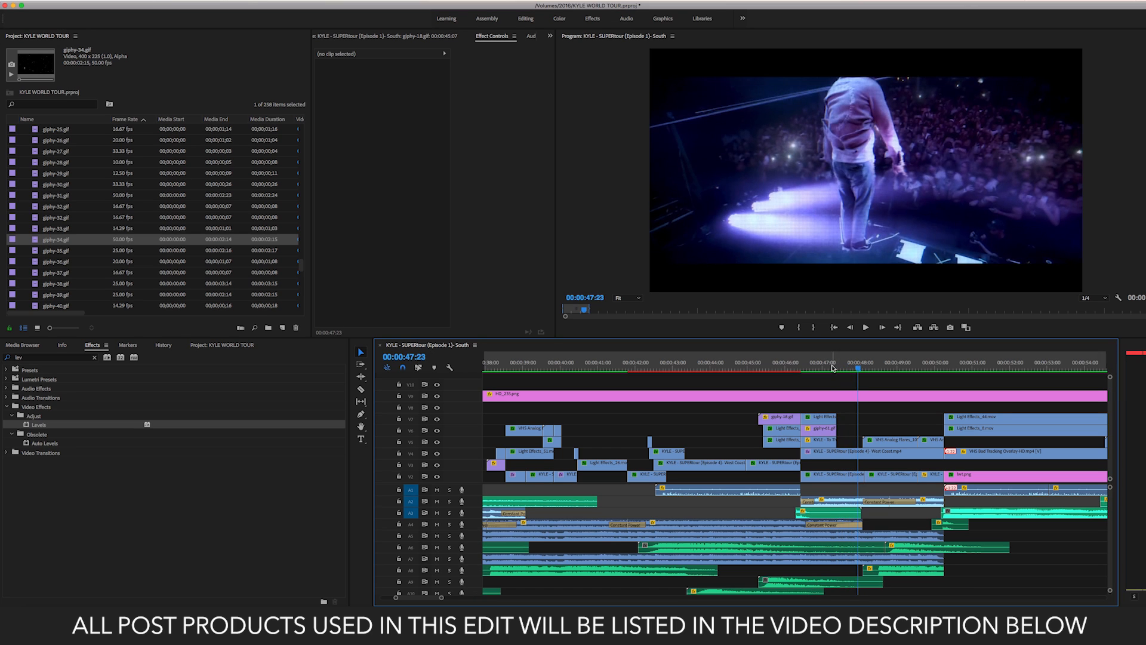
{"action": "key", "text": "space"}
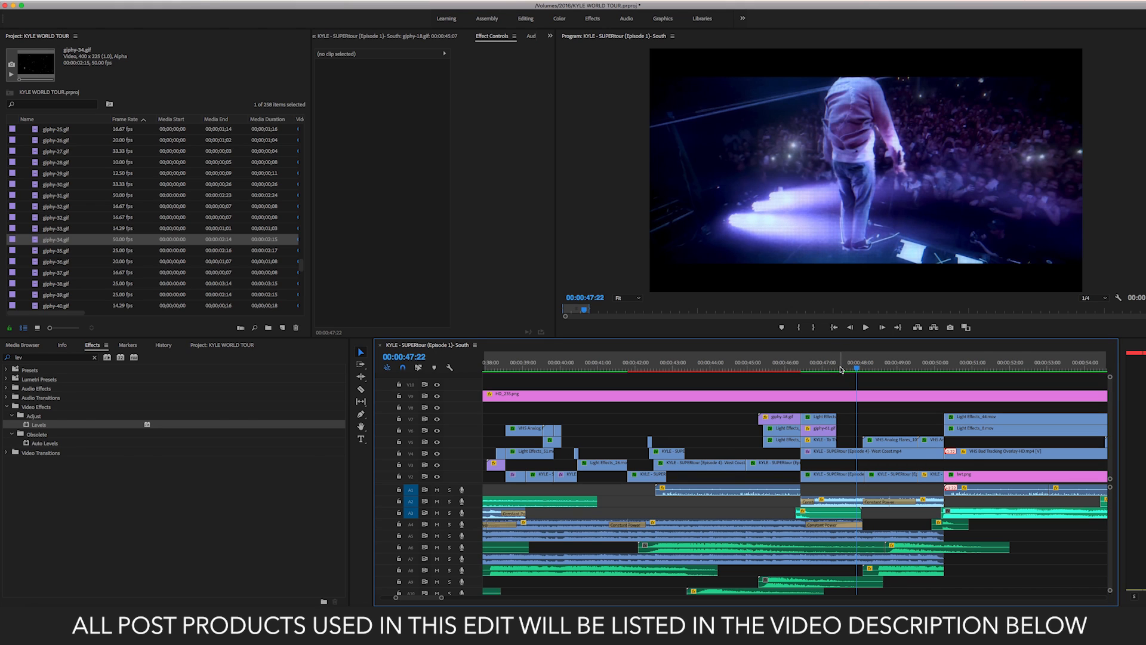
{"action": "key", "text": "space"}
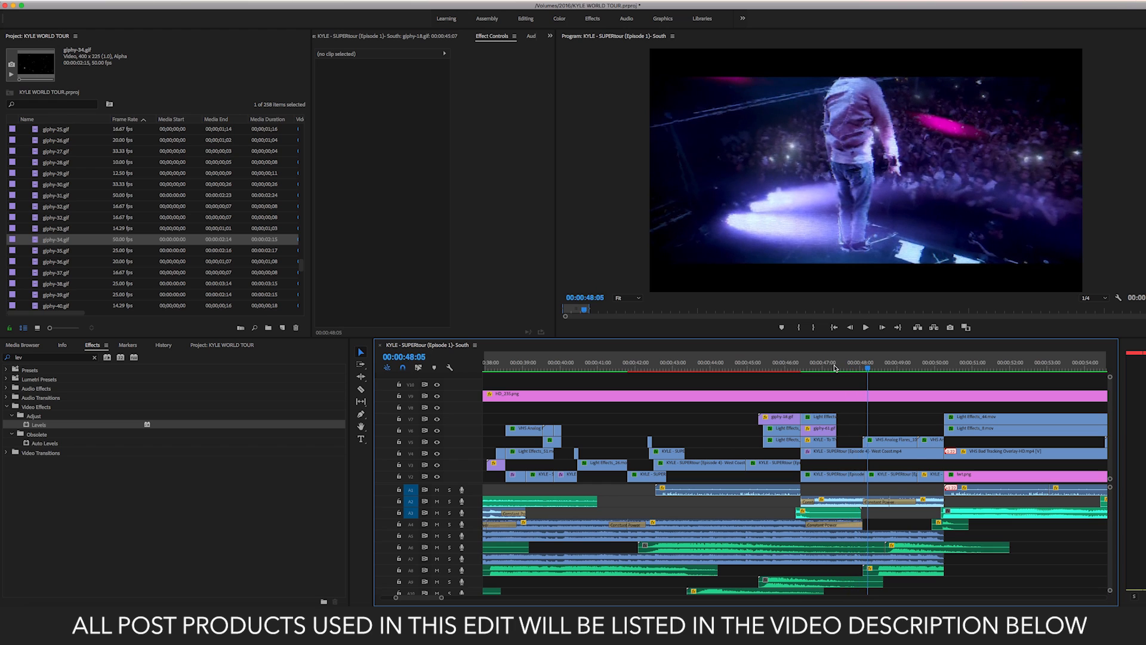
{"action": "left_click", "coordinate": [855, 368]}
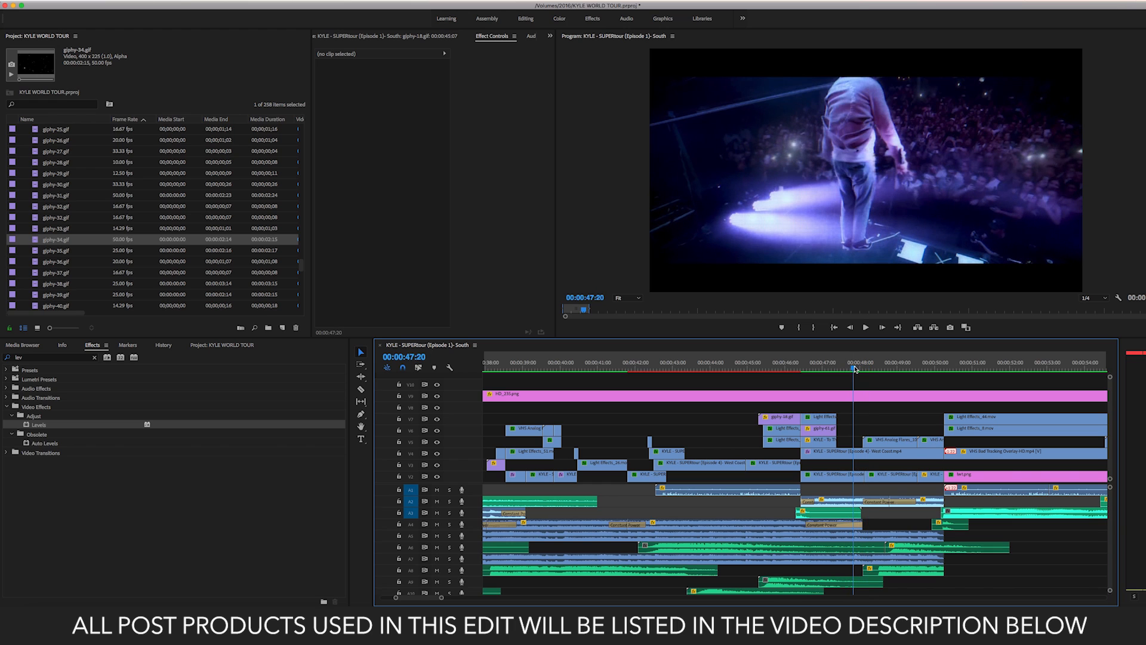
{"action": "key", "text": "Left"}
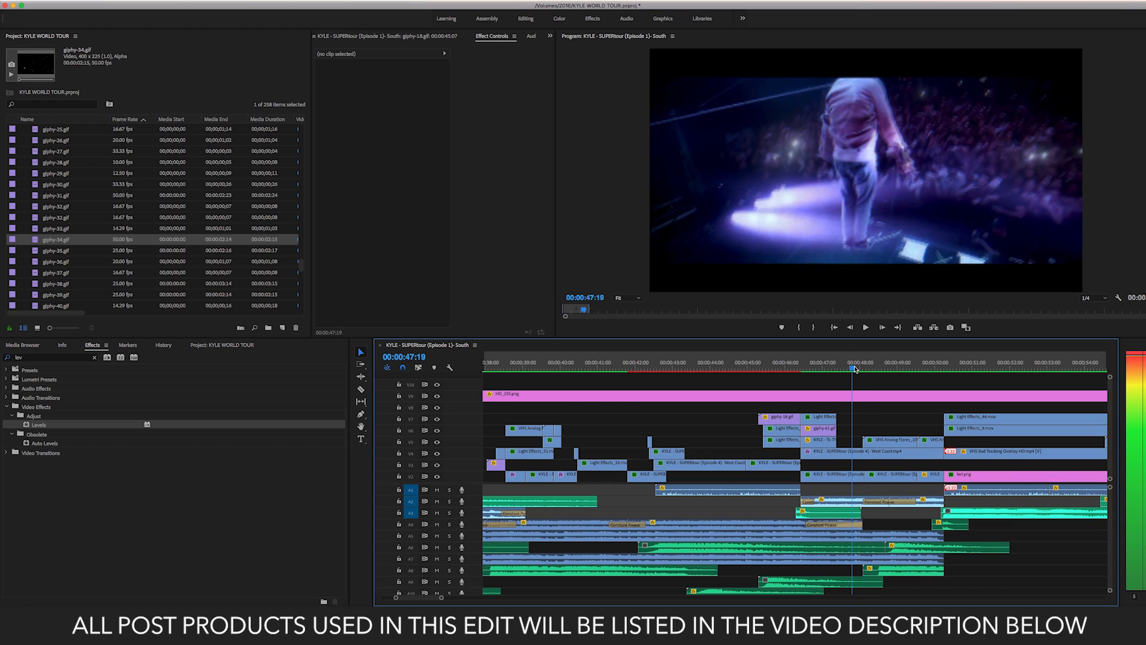
{"action": "key", "text": "Right"}
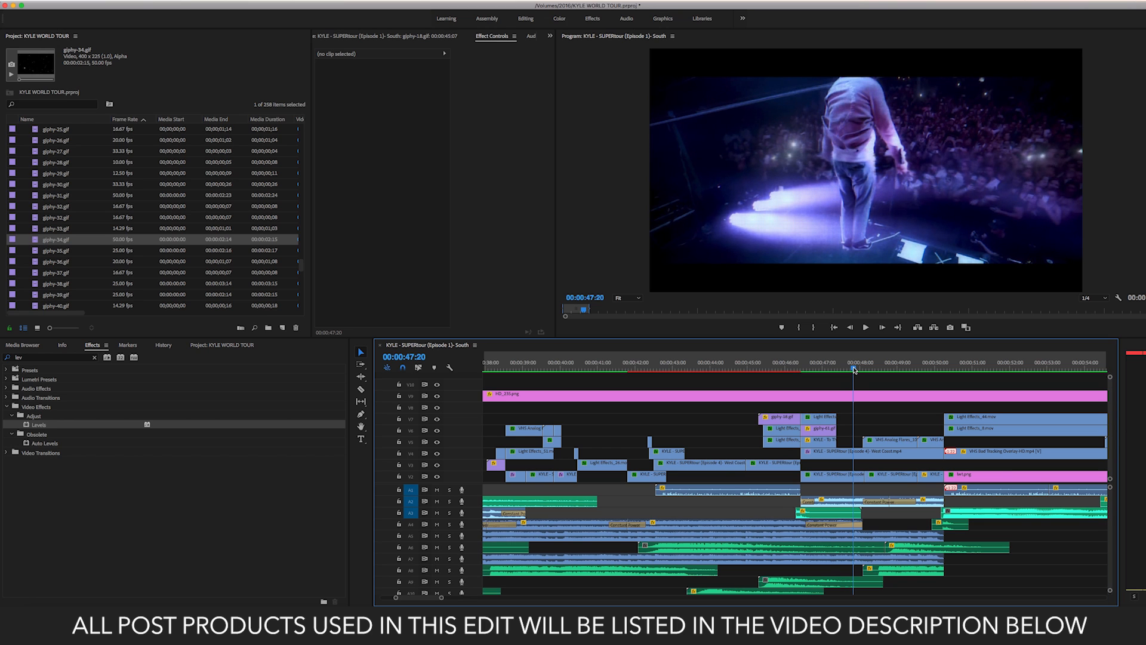
- Replay the crowd shot into the sparks shot, stopping at 00:00:49:05
{"action": "left_click", "coordinate": [839, 368]}
{"action": "key", "text": "space"}
{"action": "key", "text": "space"}
{"action": "key", "text": "space"}
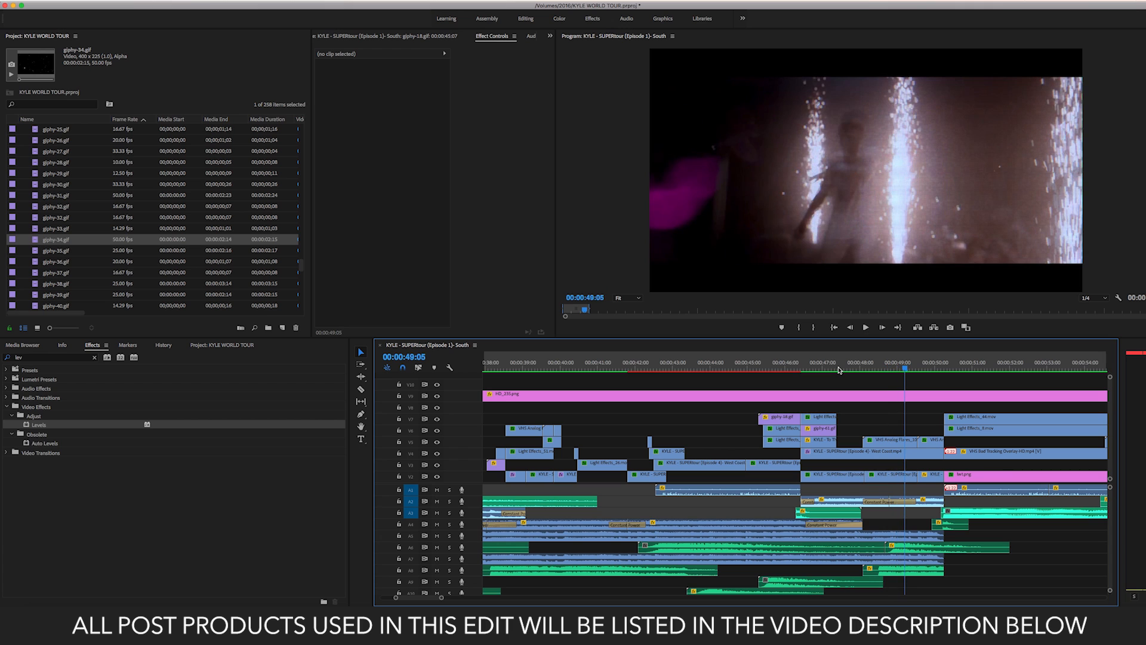
- Replay repeatedly from 00:00:47:08 through the crowd and sparks shots, ending at the title graphic at 00:00:50:09
{"action": "left_click", "coordinate": [835, 369]}
{"action": "key", "text": "space"}
{"action": "left_click", "coordinate": [836, 369]}
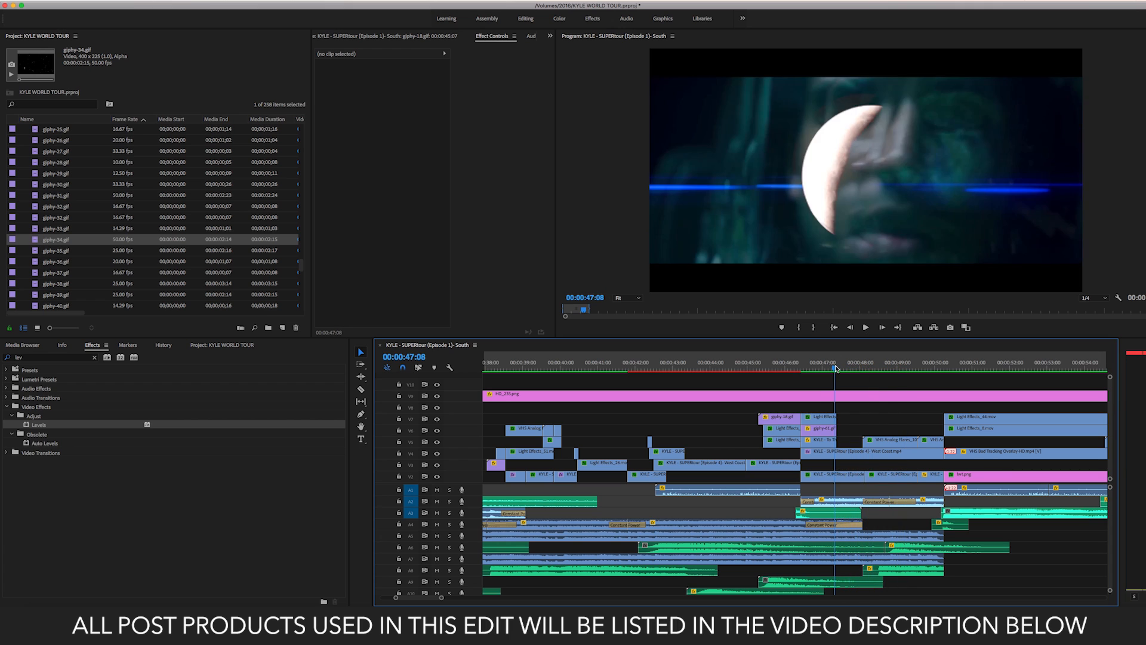
{"action": "key", "text": "space"}
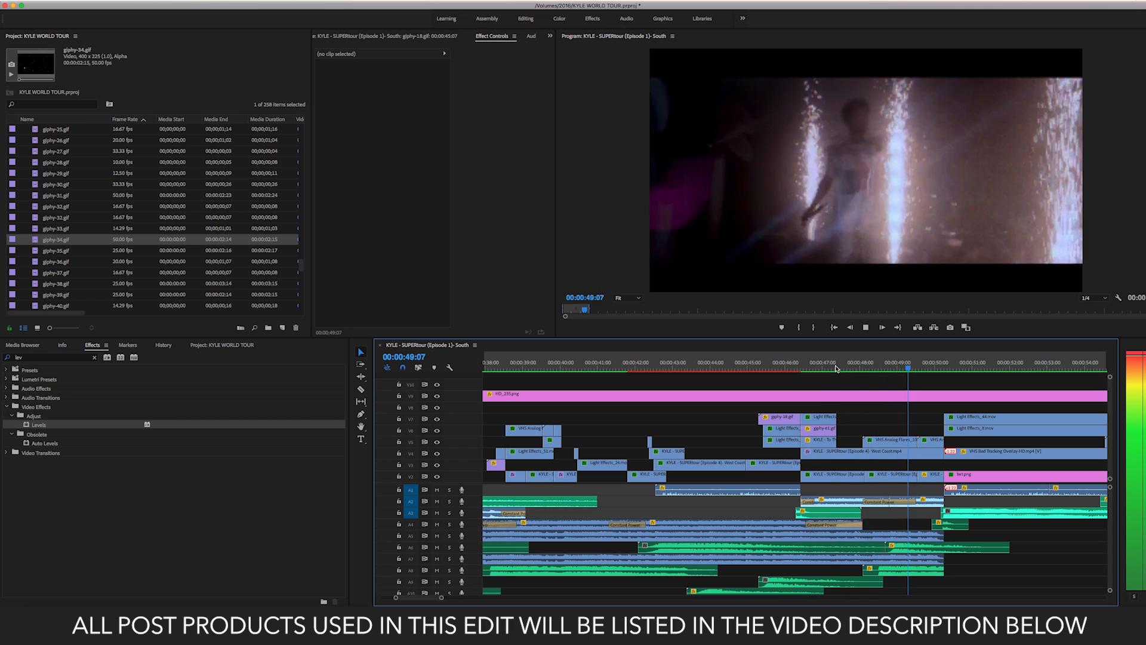
{"action": "key", "text": "space"}
{"action": "left_click", "coordinate": [835, 368]}
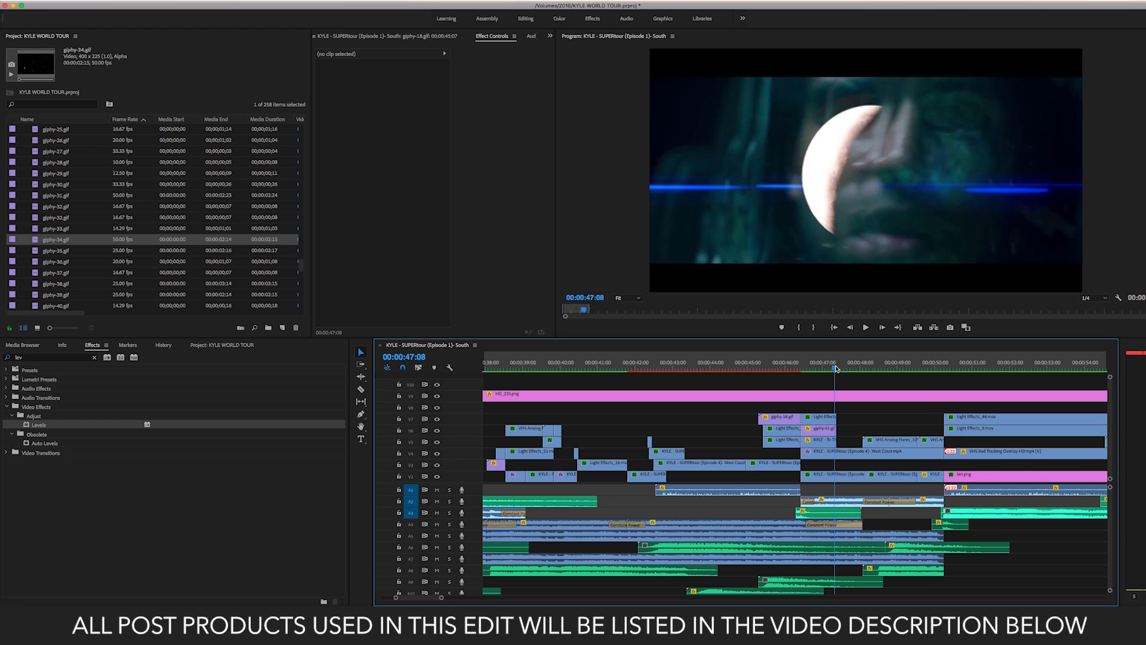
{"action": "key", "text": "space"}
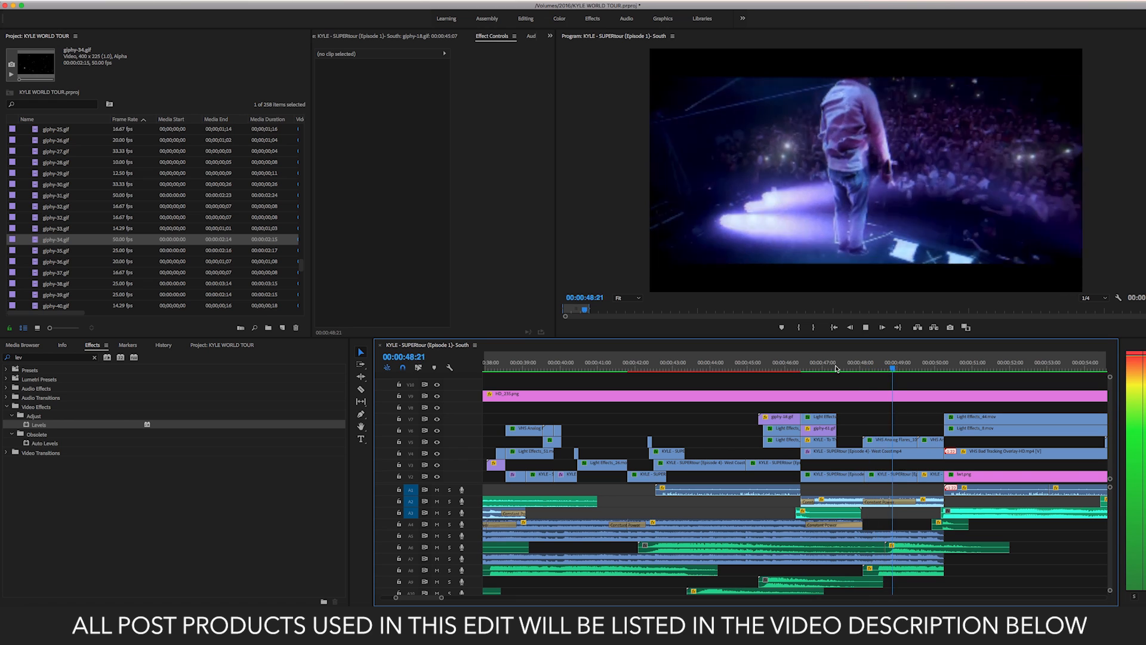
{"action": "key", "text": "space"}
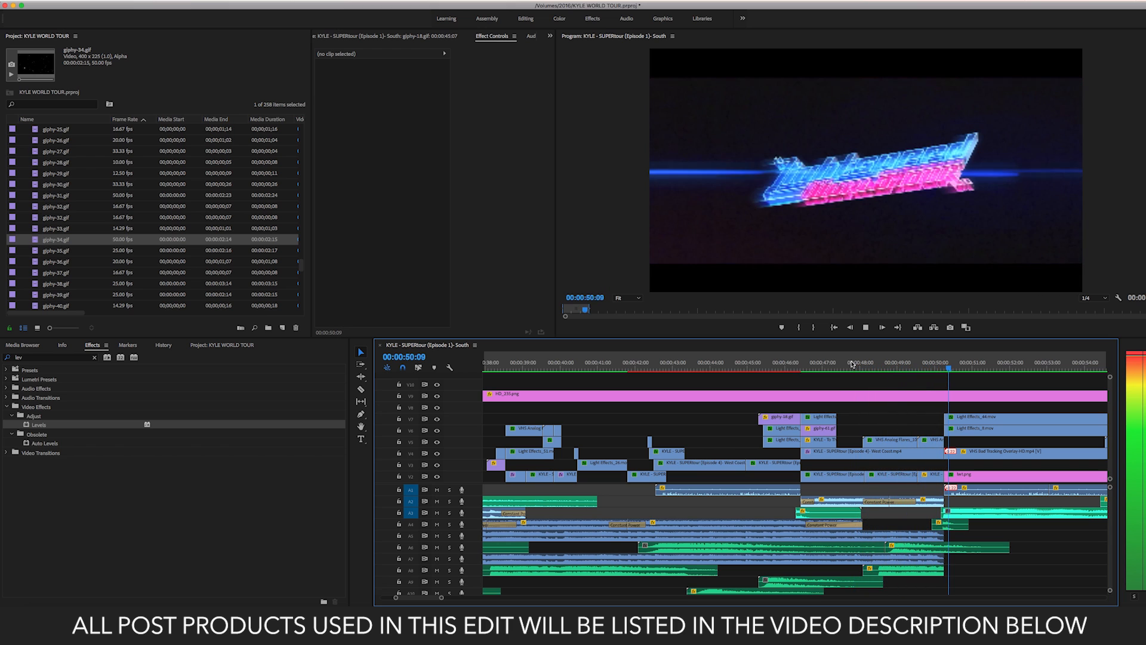
- Inspect the VHS Analog Flares_10.mov overlay at 00:00:48:15, scrub its source footage to 00:19:35:15, and replay the crowd shot to 00:00:48:20
{"action": "left_click", "coordinate": [851, 364]}
{"action": "key", "text": "space"}
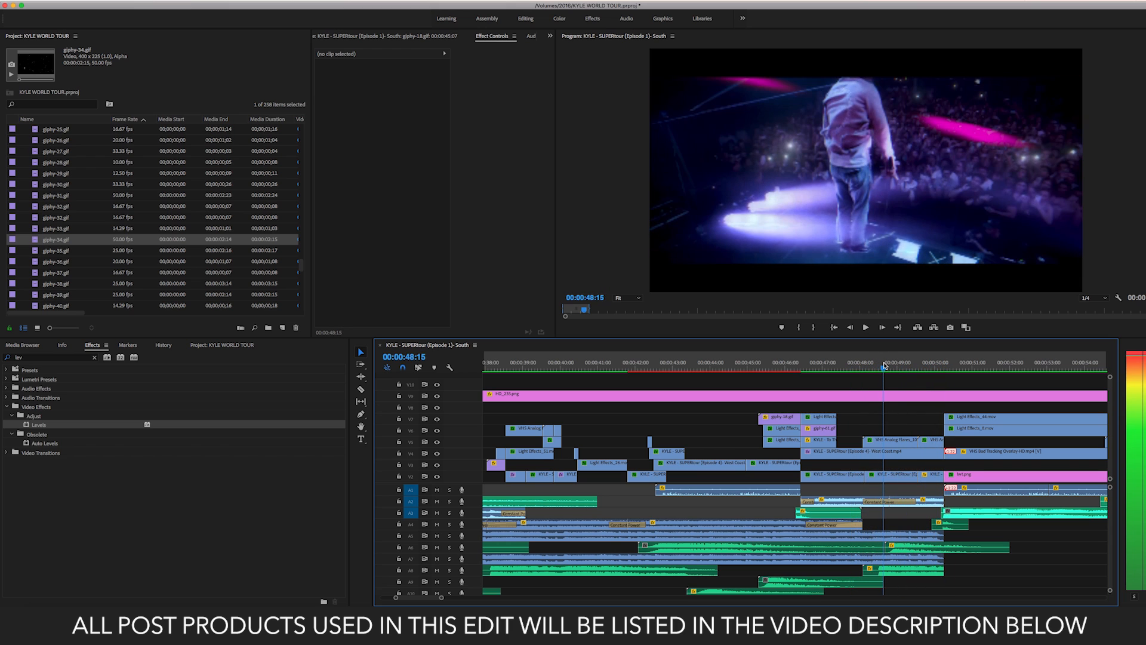
{"action": "key", "text": "space"}
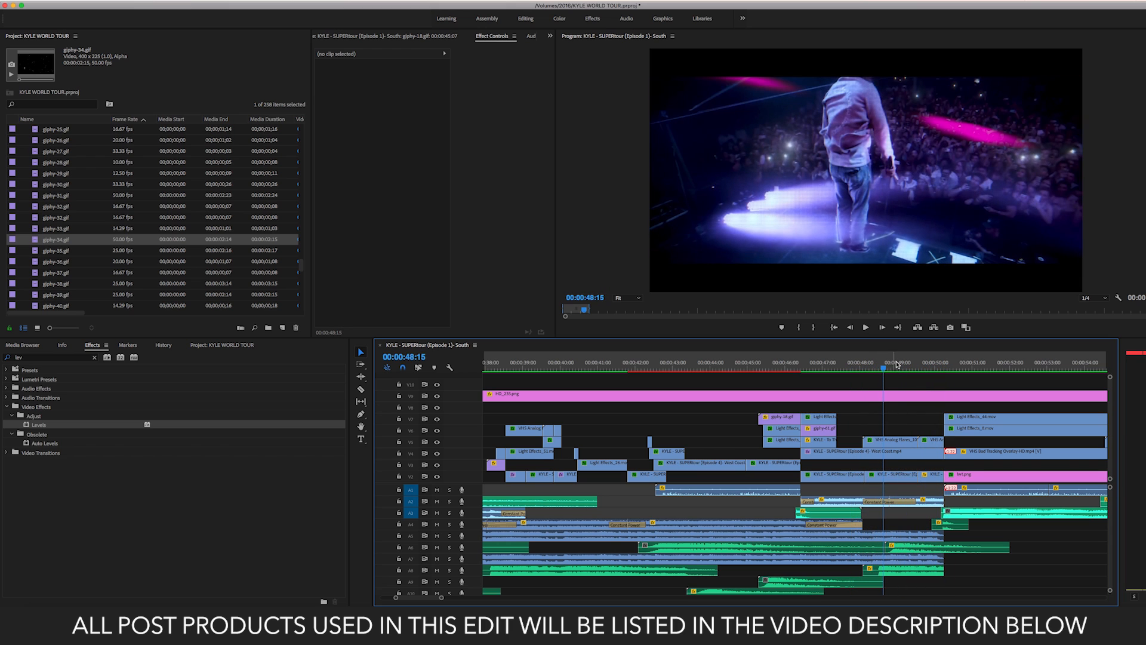
{"action": "double_click", "coordinate": [891, 445]}
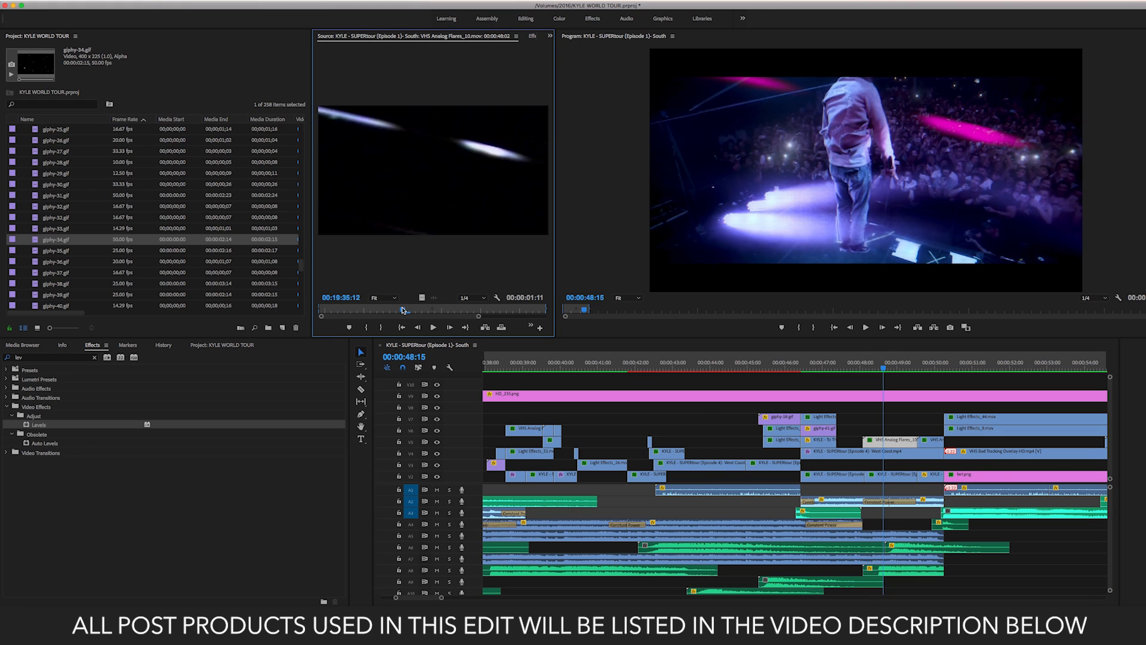
{"action": "mouse_move", "coordinate": [404, 310]}
{"action": "left_mouse_down"}
{"action": "mouse_move", "coordinate": [431, 311]}
{"action": "mouse_move", "coordinate": [374, 306]}
{"action": "mouse_move", "coordinate": [424, 309]}
{"action": "left_mouse_up"}
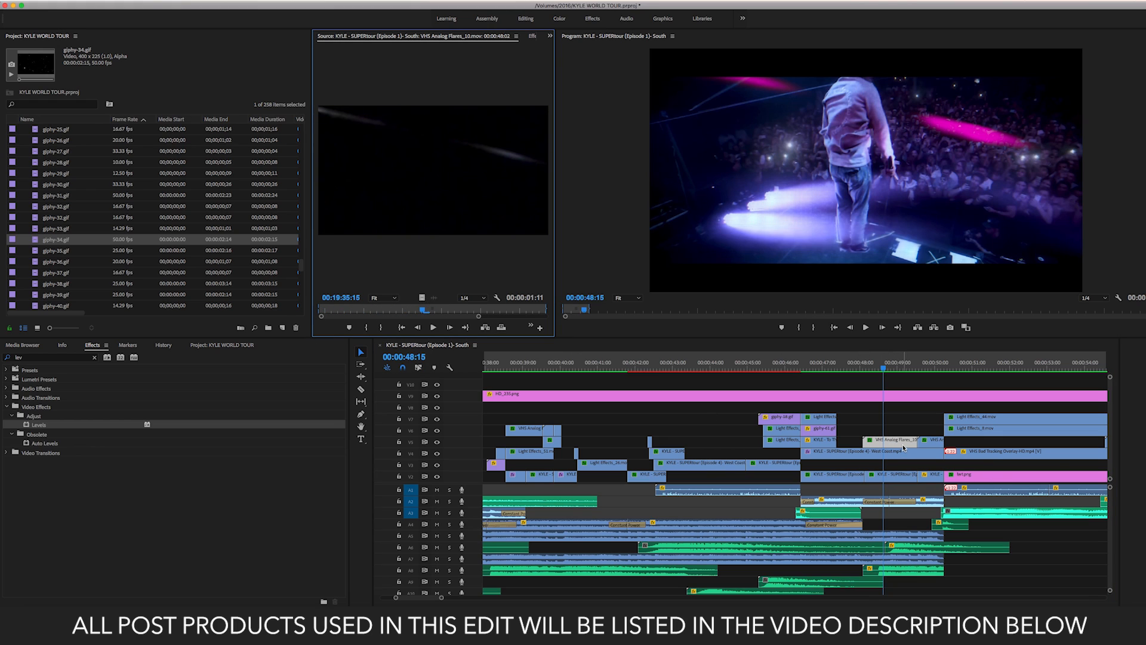
{"action": "left_click", "coordinate": [833, 370]}
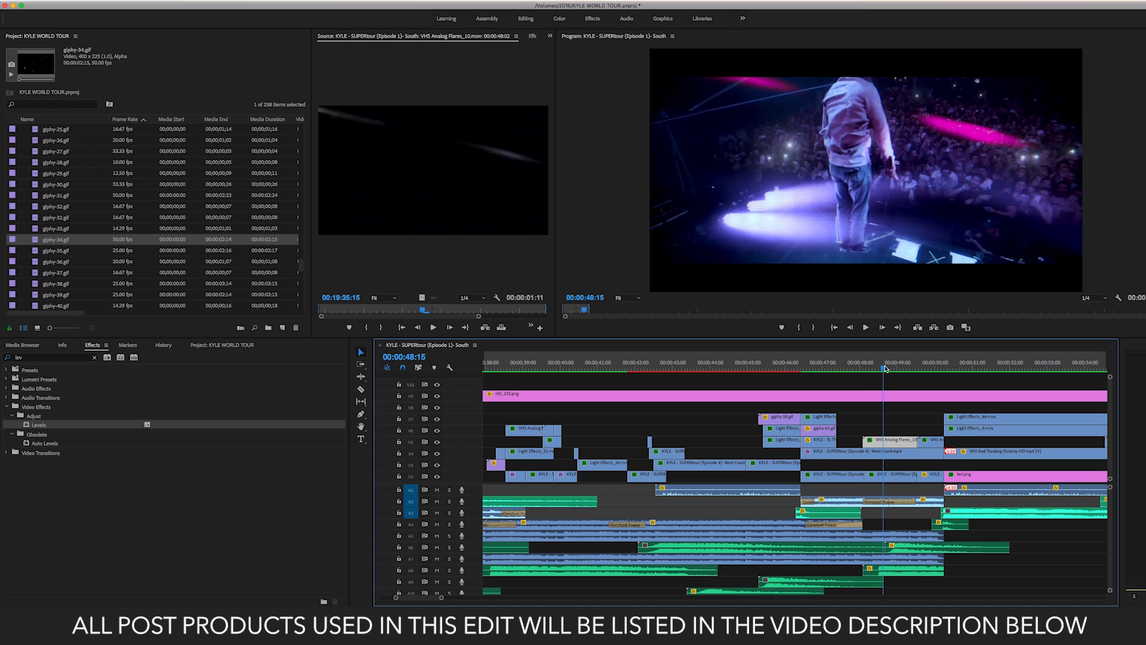
{"action": "key", "text": "space"}
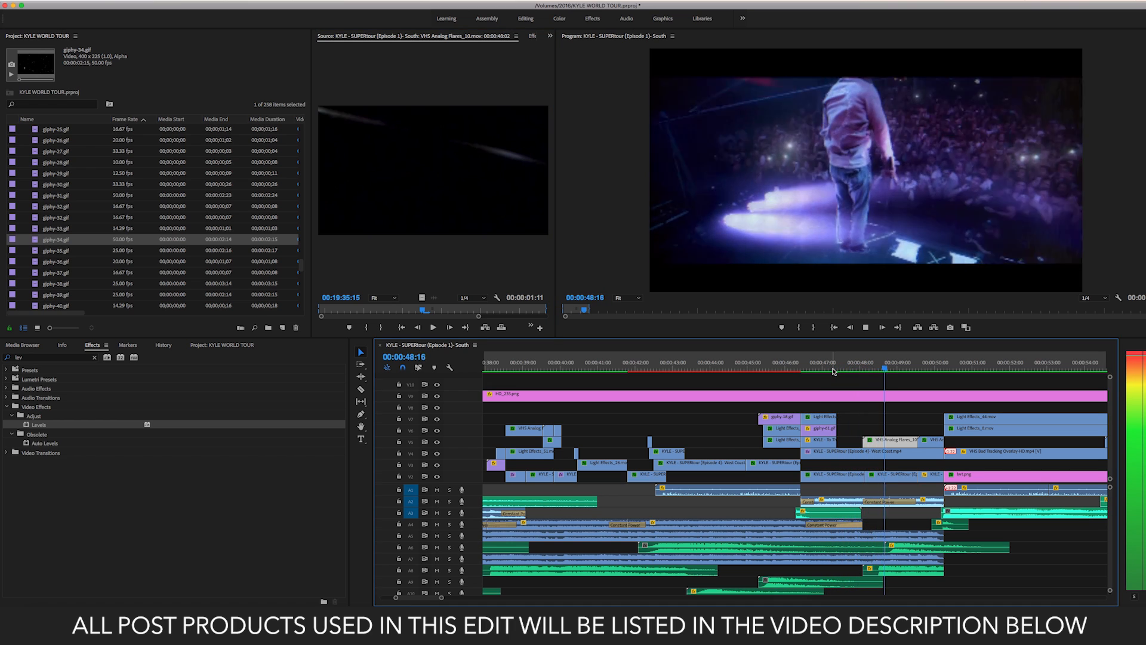
{"action": "key", "text": "space"}
- Compare the West Coast.mp4 clip at 00:00:47:20 with the uni.Holomatrix II effect off and on, saving the project
{"action": "left_click", "coordinate": [882, 456]}
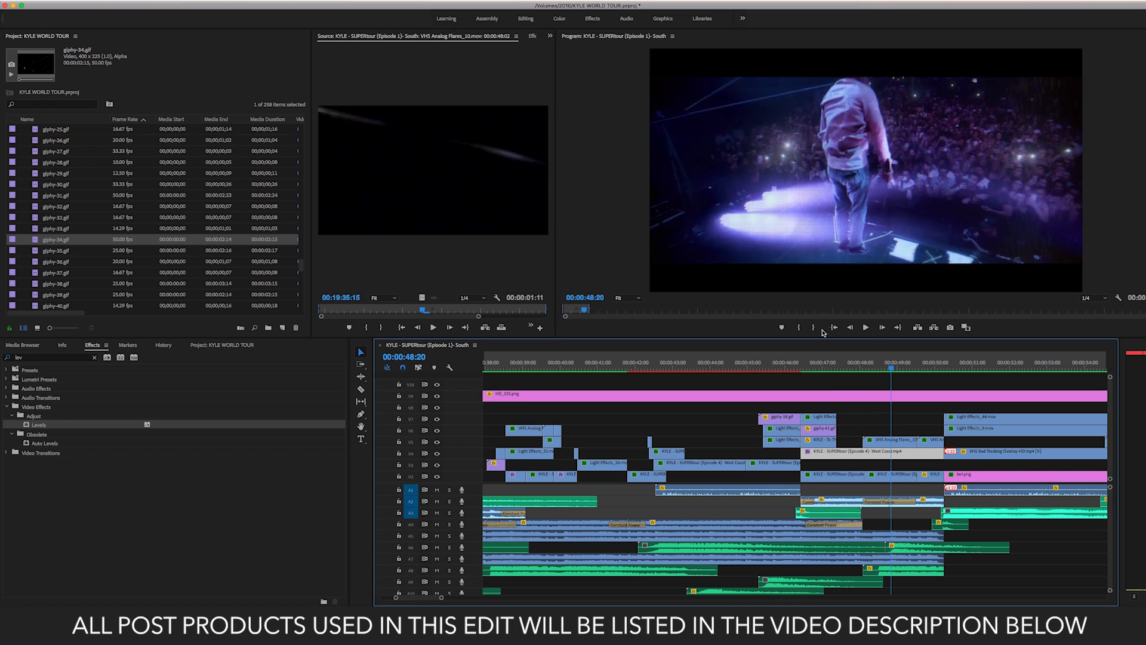
{"action": "left_click", "coordinate": [856, 367]}
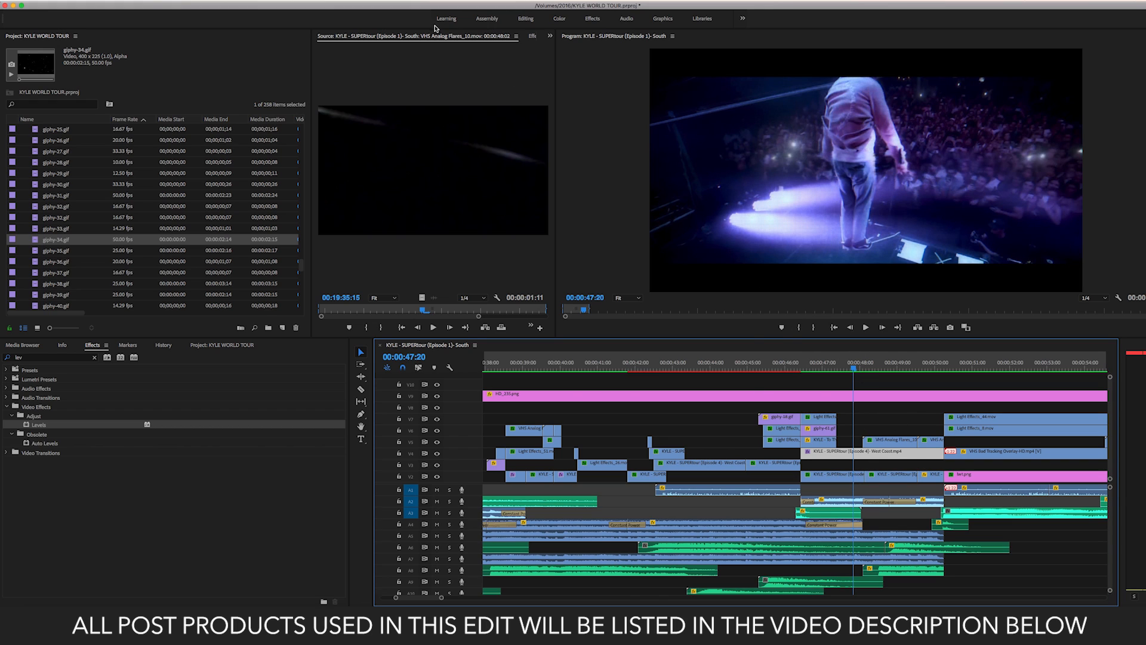
{"action": "left_click", "coordinate": [533, 36]}
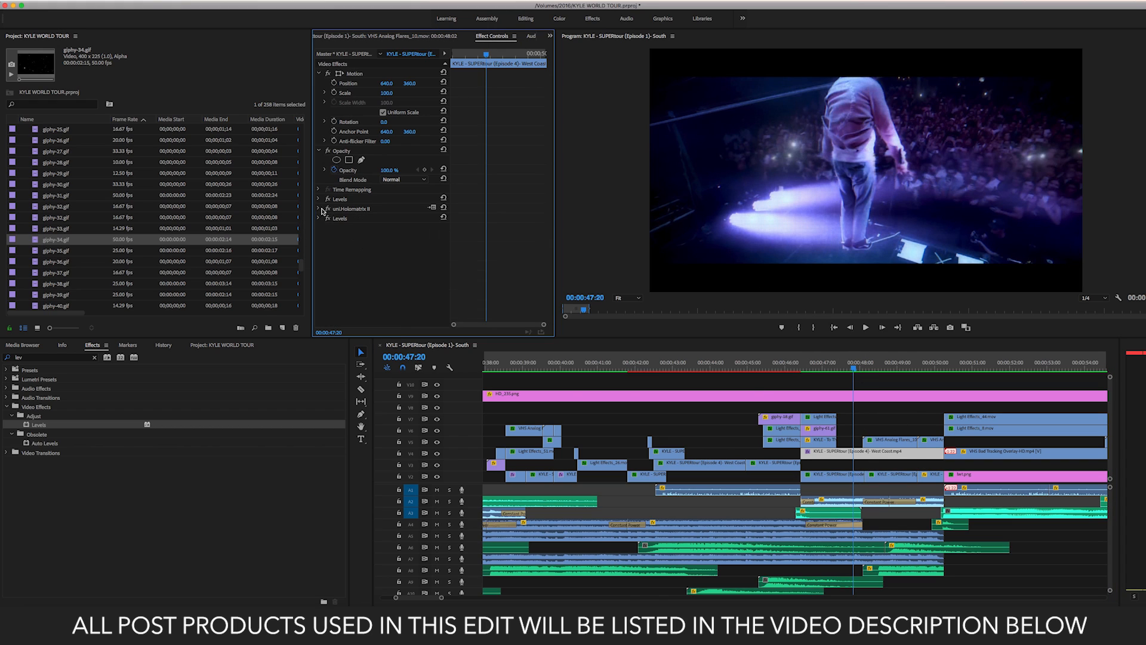
{"action": "left_click", "coordinate": [327, 208]}
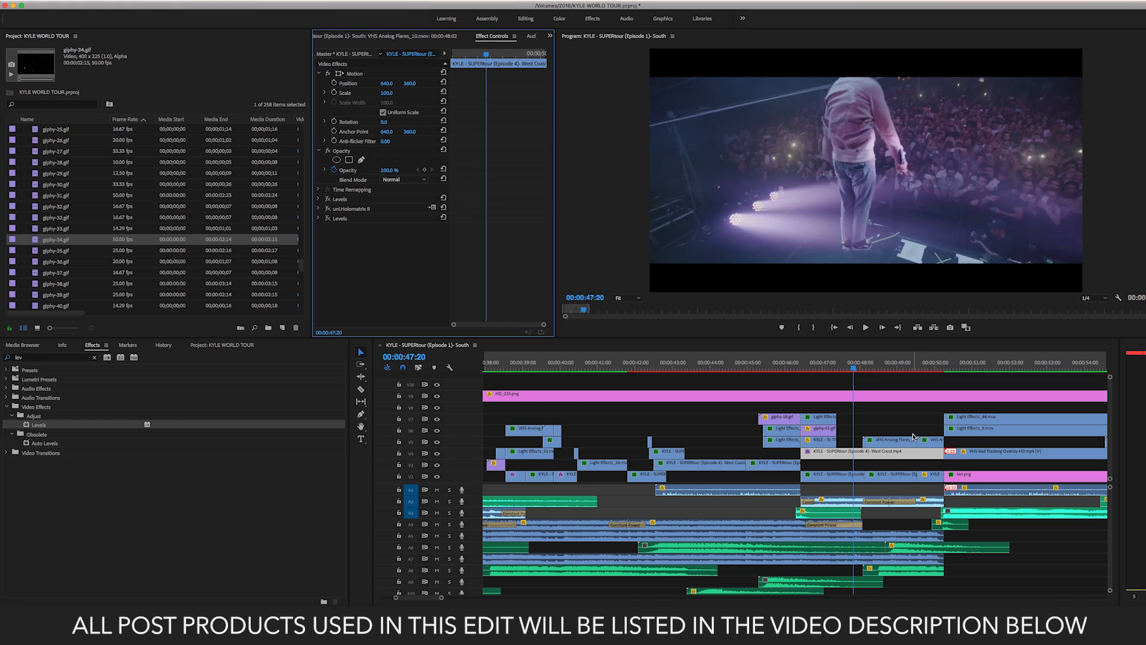
{"action": "key", "text": "super+s"}
{"action": "left_click", "coordinate": [327, 209]}
{"action": "left_click", "coordinate": [327, 209]}
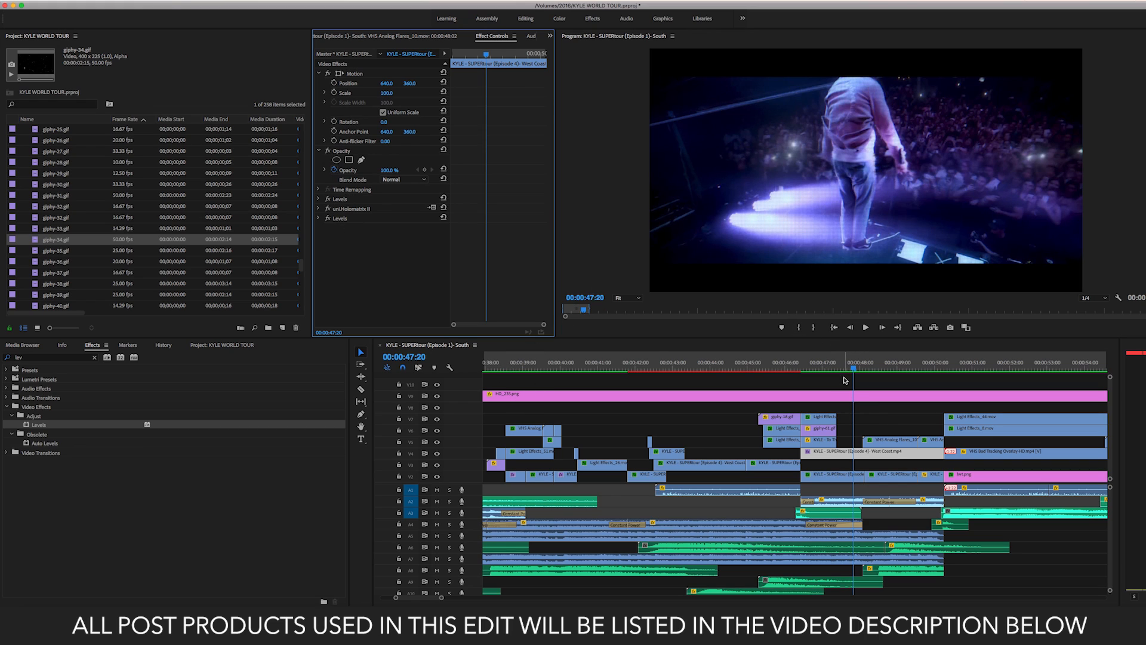
- Disable both Levels effects and uni.Holomatrix II on the West Coast.mp4 clip, and play the shots without them through 00:00:49:05
{"action": "left_click", "coordinate": [328, 218]}
{"action": "left_click", "coordinate": [327, 209]}
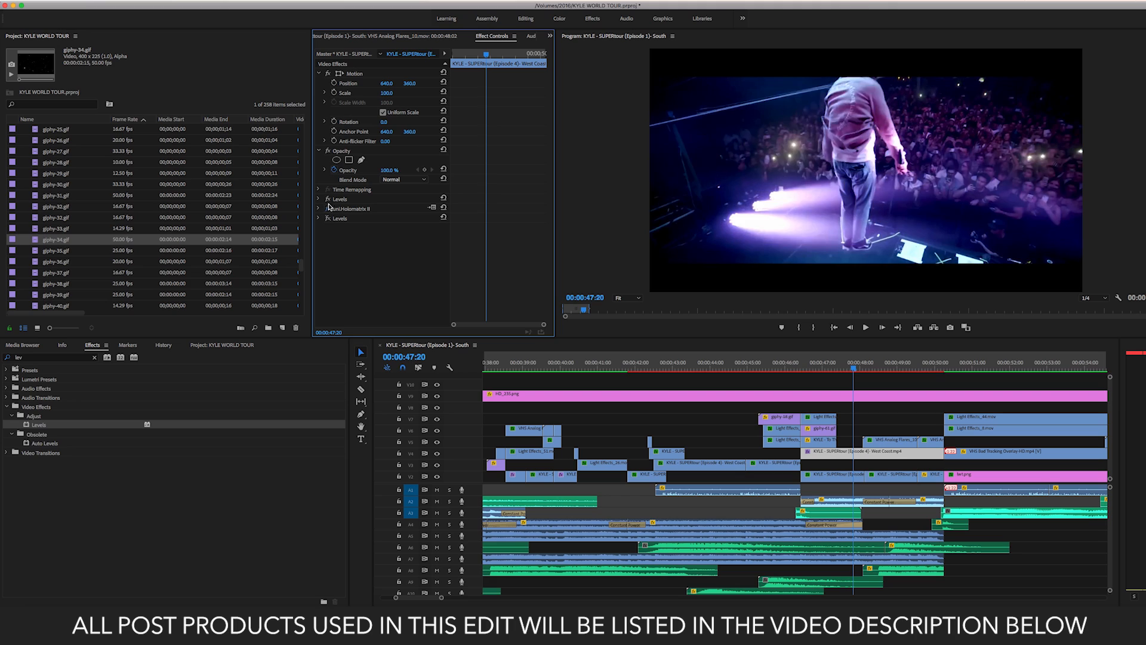
{"action": "left_click", "coordinate": [327, 198]}
{"action": "left_click", "coordinate": [843, 369]}
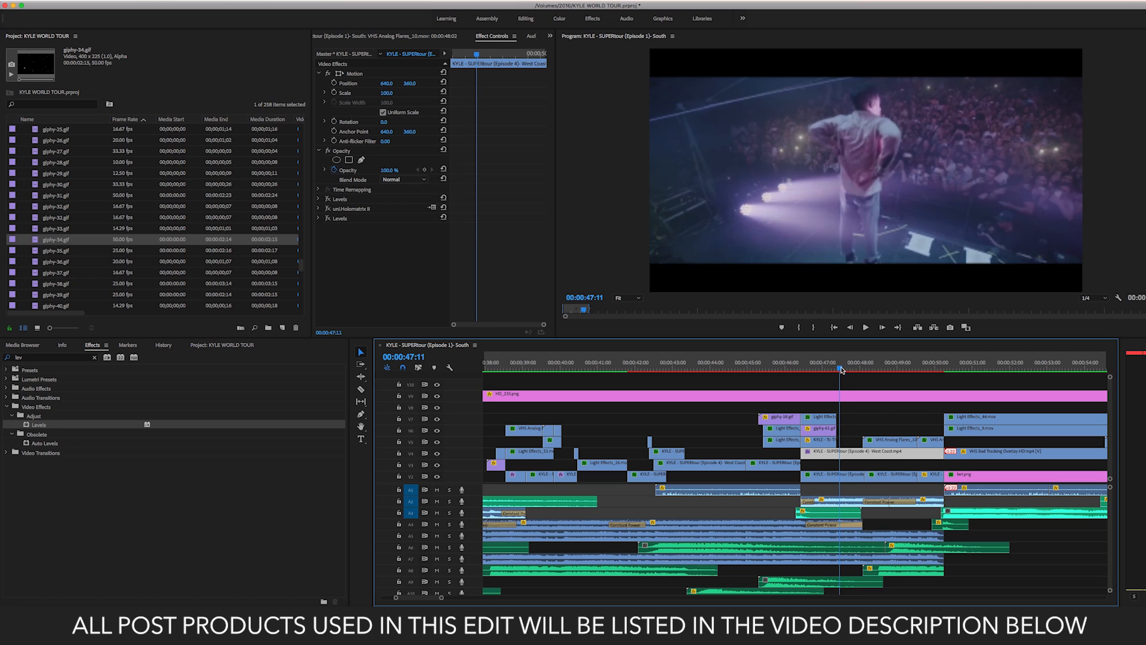
{"action": "key", "text": "space"}
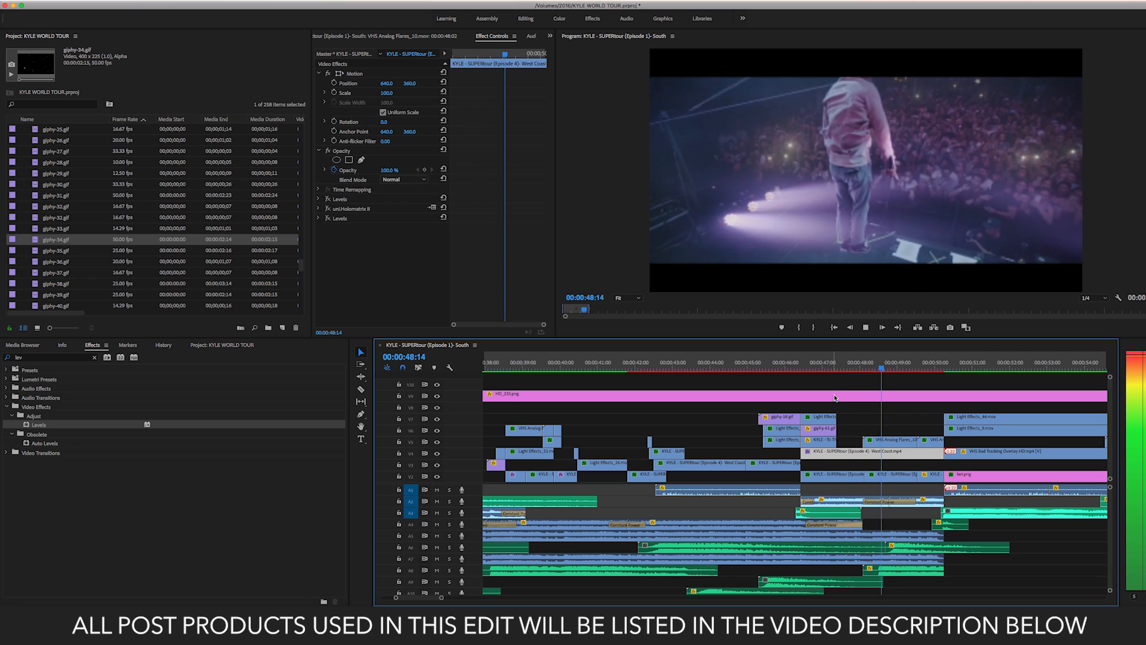
{"action": "left_click", "coordinate": [826, 366]}
{"action": "key", "text": "space"}
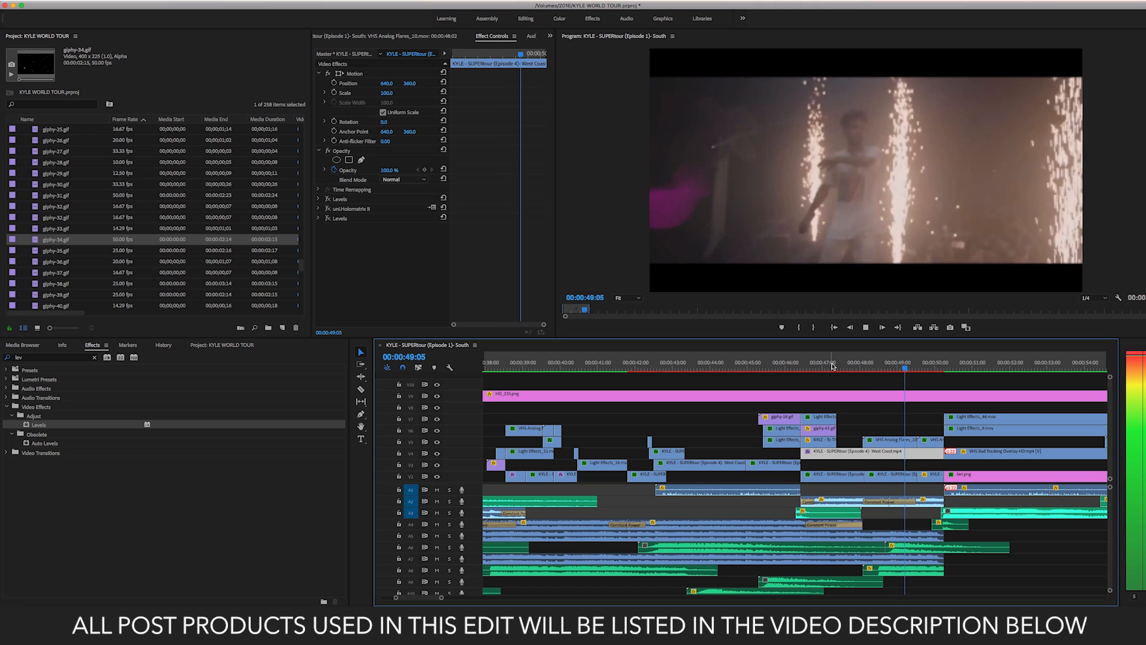
- Replay the crowd shot to 00:00:48:05 and re-enable both Levels effects and uni.Holomatrix II on the West Coast.mp4 clip
{"action": "left_click", "coordinate": [828, 366]}
{"action": "key", "text": "space"}
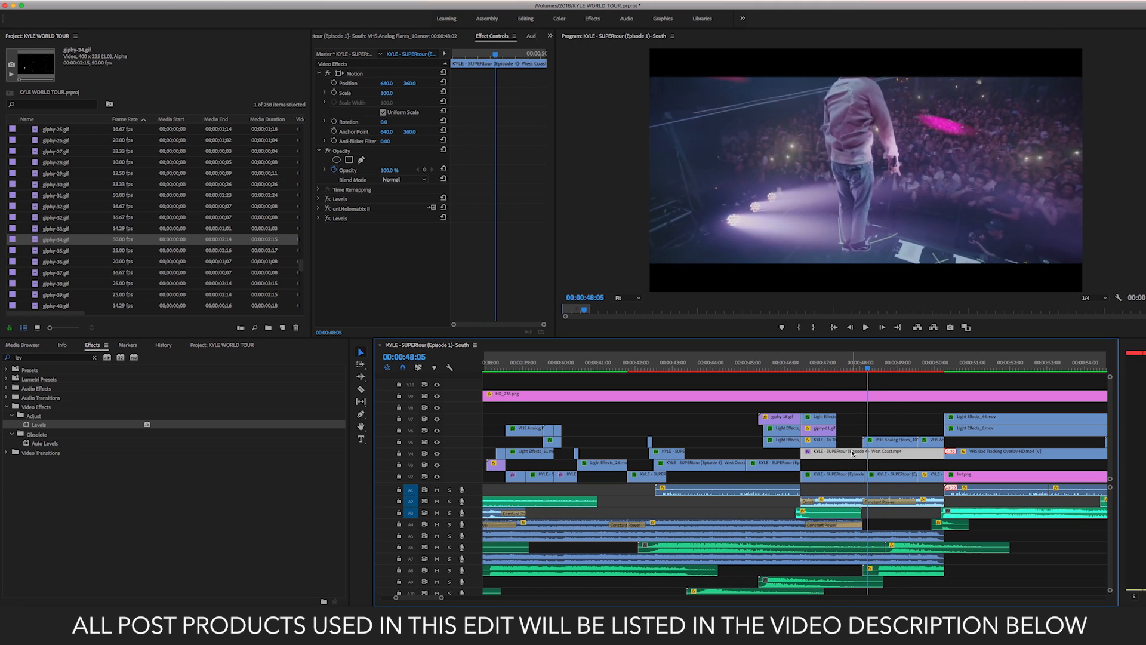
{"action": "left_click", "coordinate": [327, 218]}
{"action": "left_click", "coordinate": [327, 208]}
{"action": "left_click", "coordinate": [327, 199]}
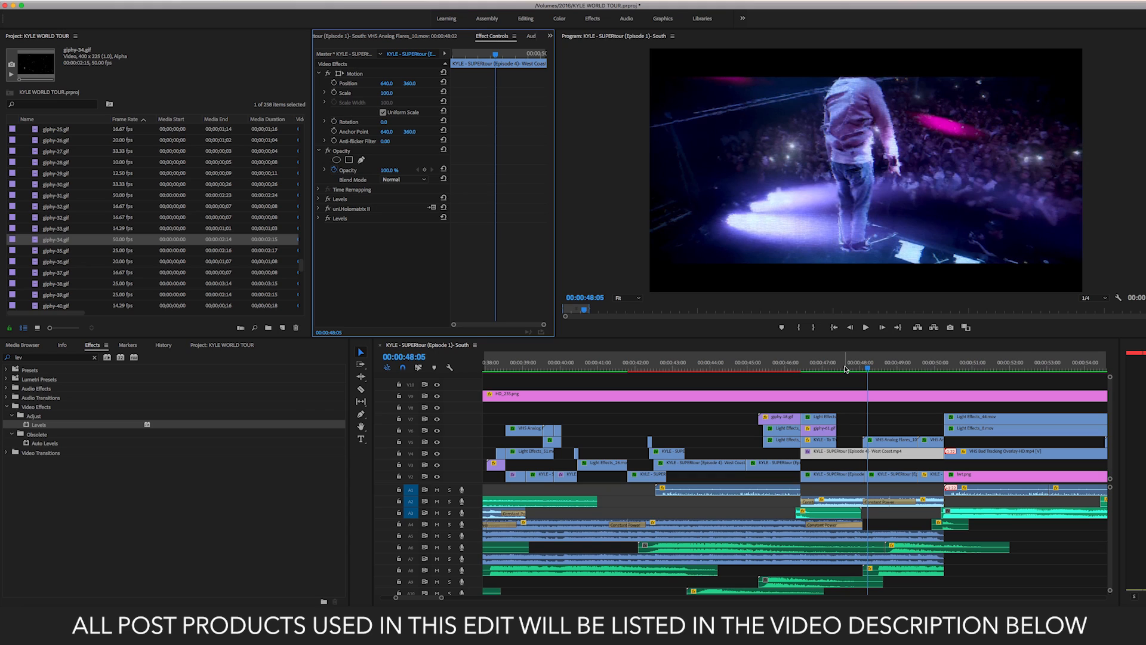
- Inspect the uni.Holomatrix II settings of the West Coast.mp4 clip, viewing the crowd shot without the effects
{"action": "scroll", "coordinate": [900, 433], "scroll_direction": "right", "scroll_amount": 3}
{"action": "left_click", "coordinate": [812, 425]}
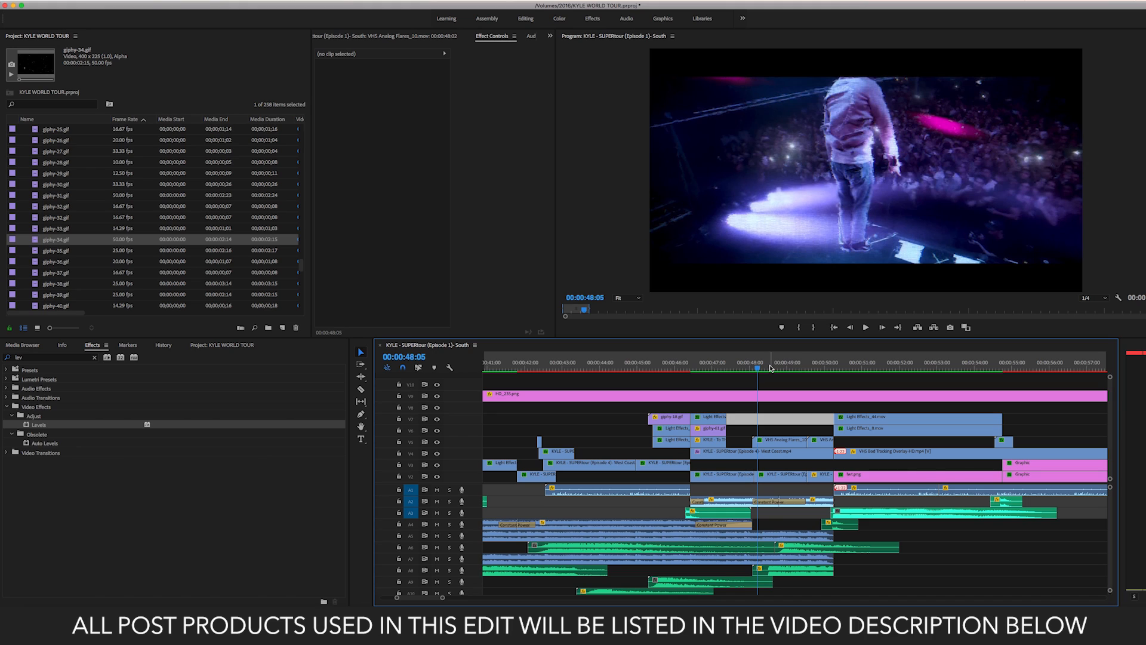
{"action": "left_click", "coordinate": [777, 460]}
{"action": "left_click", "coordinate": [328, 199]}
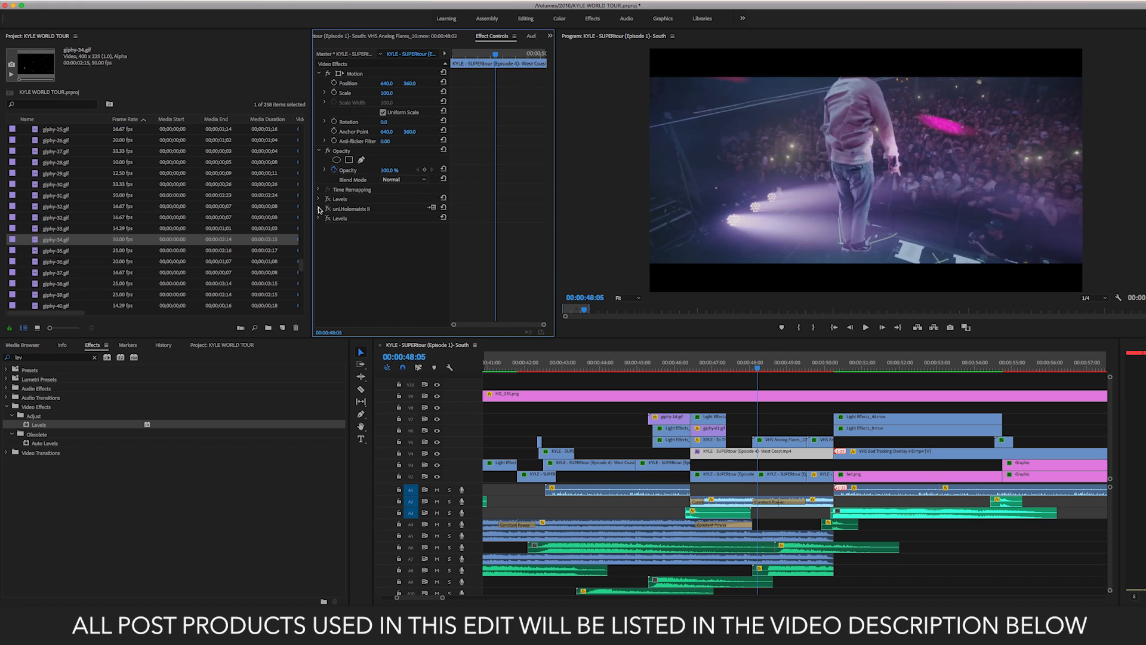
{"action": "left_click", "coordinate": [319, 209]}
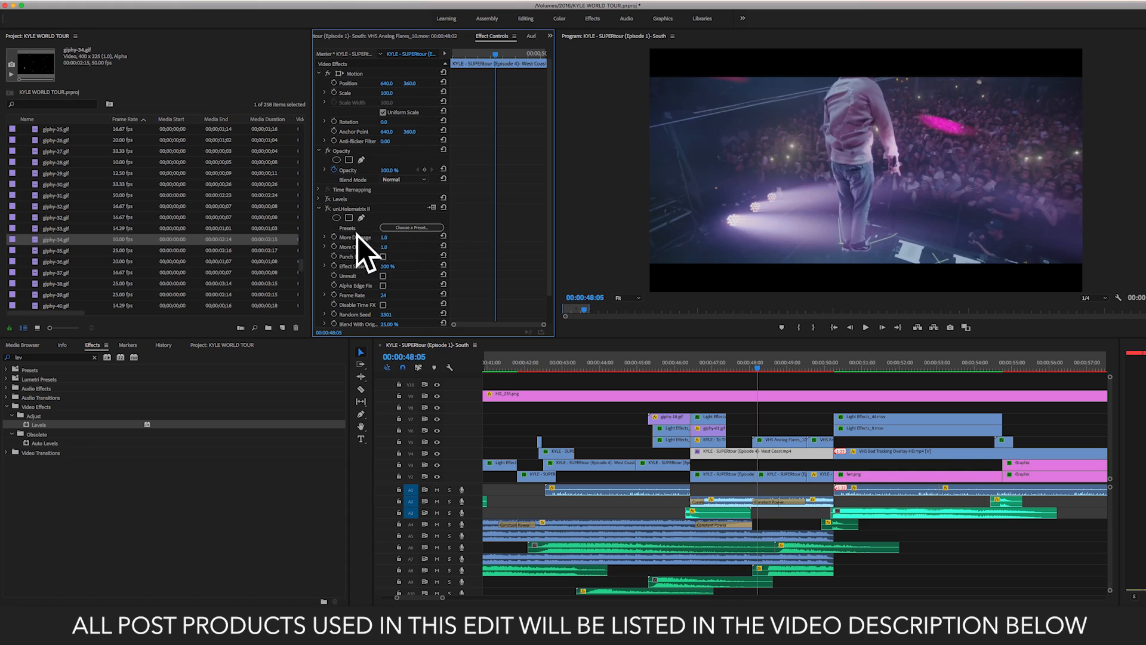
{"action": "left_click", "coordinate": [319, 209]}
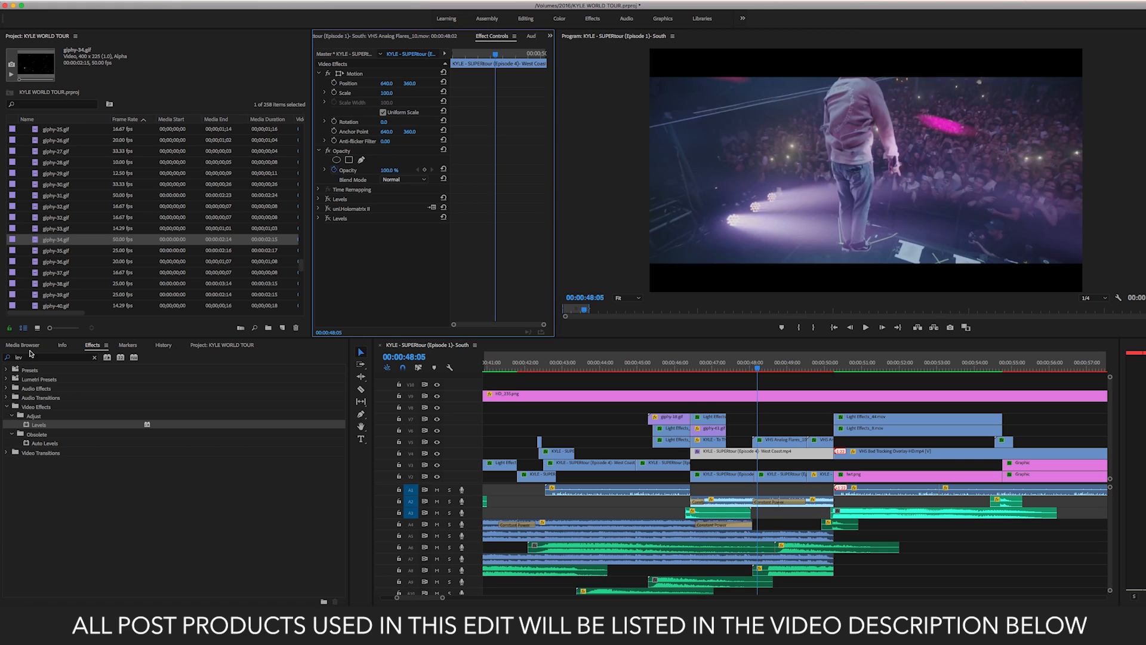
- Compare the crowd shot at 00:00:48:05 with Levels off and on, and leave Levels and uni.Holomatrix II enabled
{"action": "left_click", "coordinate": [328, 219]}
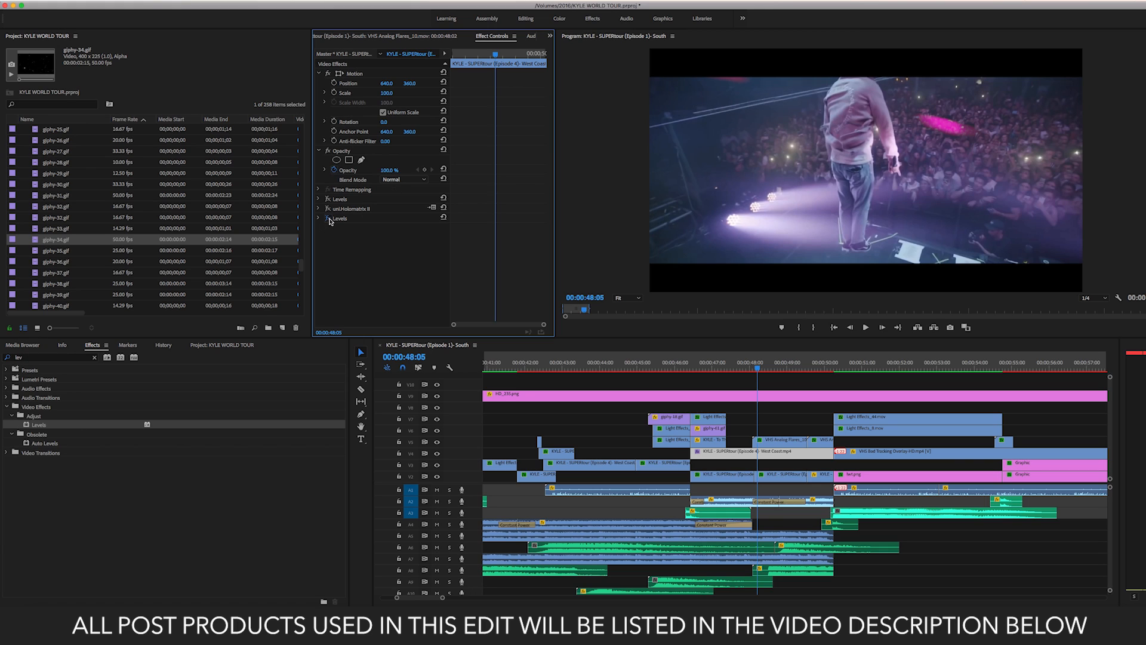
{"action": "left_click", "coordinate": [328, 218]}
{"action": "left_click", "coordinate": [328, 200]}
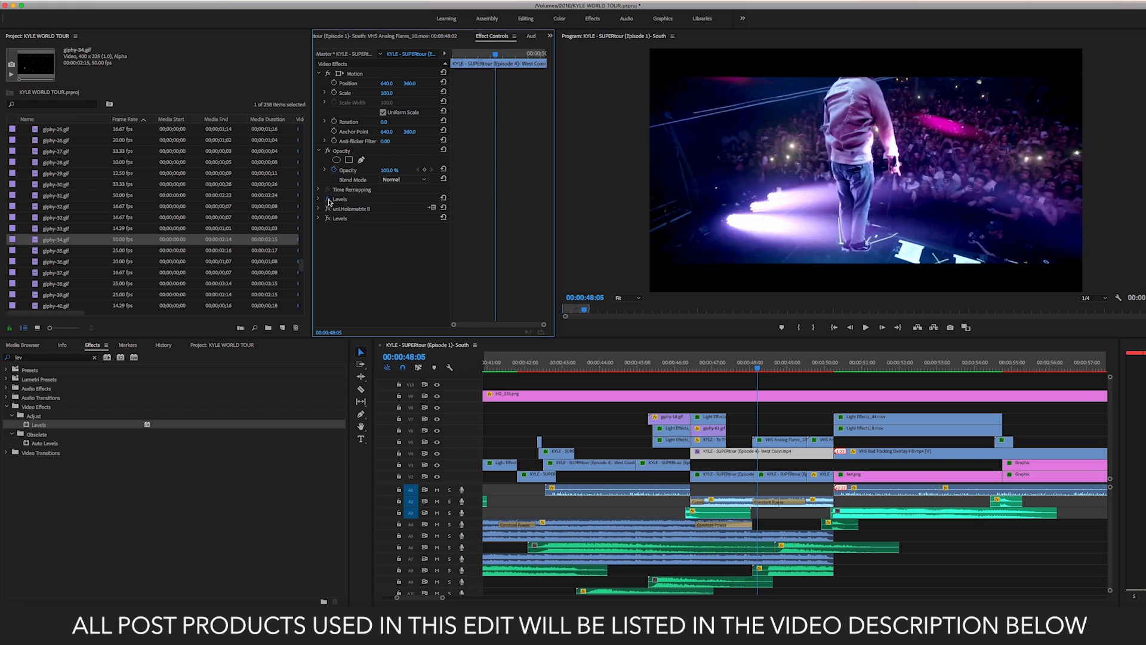
{"action": "left_click", "coordinate": [327, 199]}
{"action": "left_click", "coordinate": [327, 199]}
{"action": "left_click", "coordinate": [328, 200]}
{"action": "left_click", "coordinate": [327, 199]}
{"action": "left_click", "coordinate": [328, 200]}
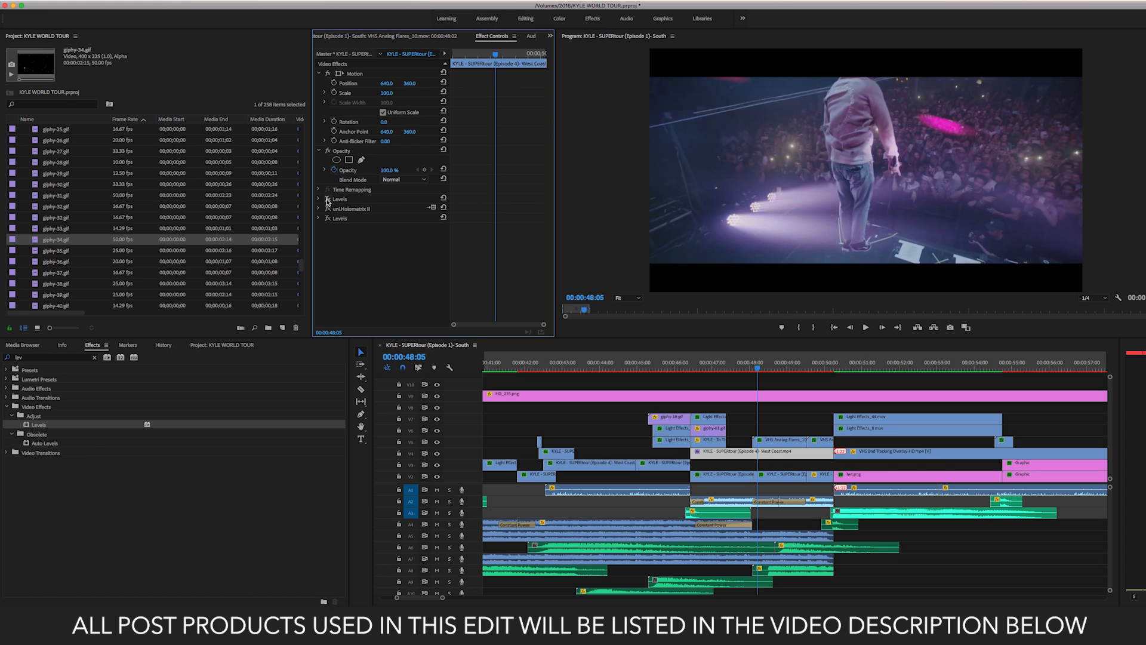
{"action": "left_click", "coordinate": [328, 200]}
{"action": "left_click", "coordinate": [327, 199]}
{"action": "left_click", "coordinate": [327, 200]}
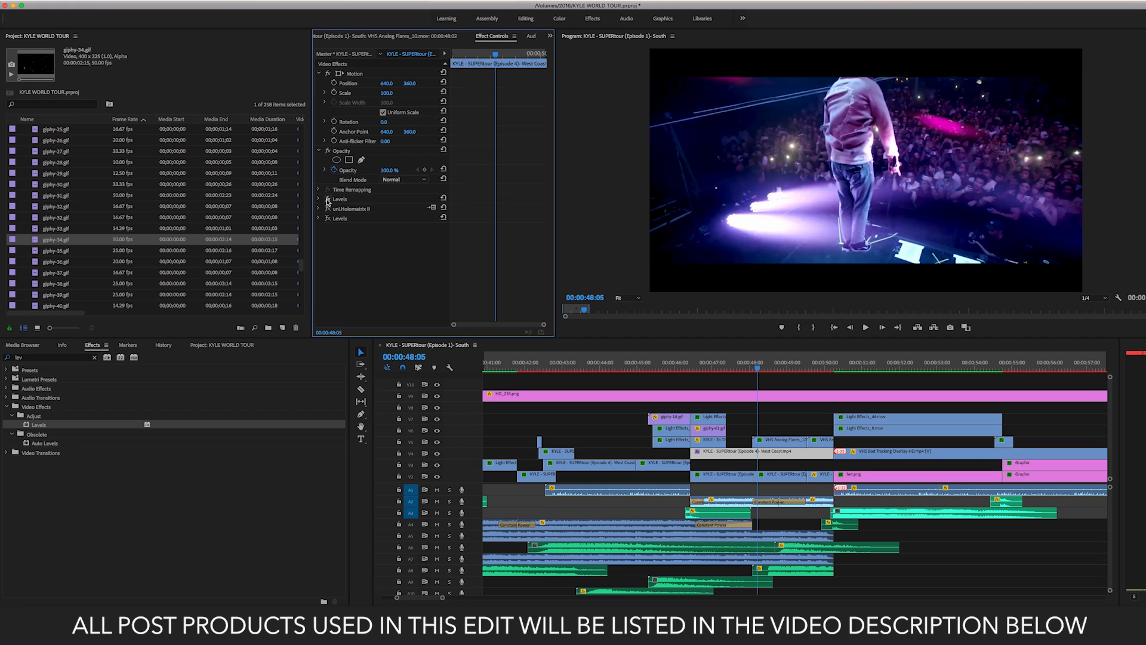
{"action": "left_click", "coordinate": [328, 209]}
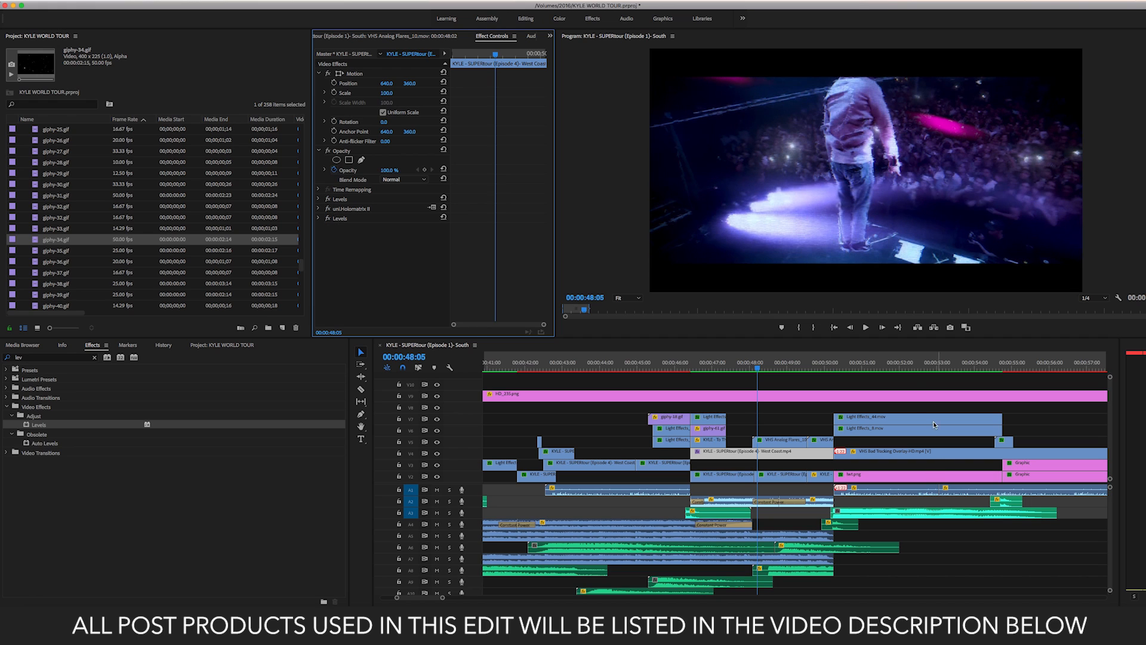
- Inspect the effects of the flare overlay, the base clip and the West Coast.mp4 clip stacked at 00:00:49:18
{"action": "left_click", "coordinate": [816, 361]}
{"action": "scroll", "coordinate": [783, 402], "scroll_direction": "down", "scroll_amount": 3}
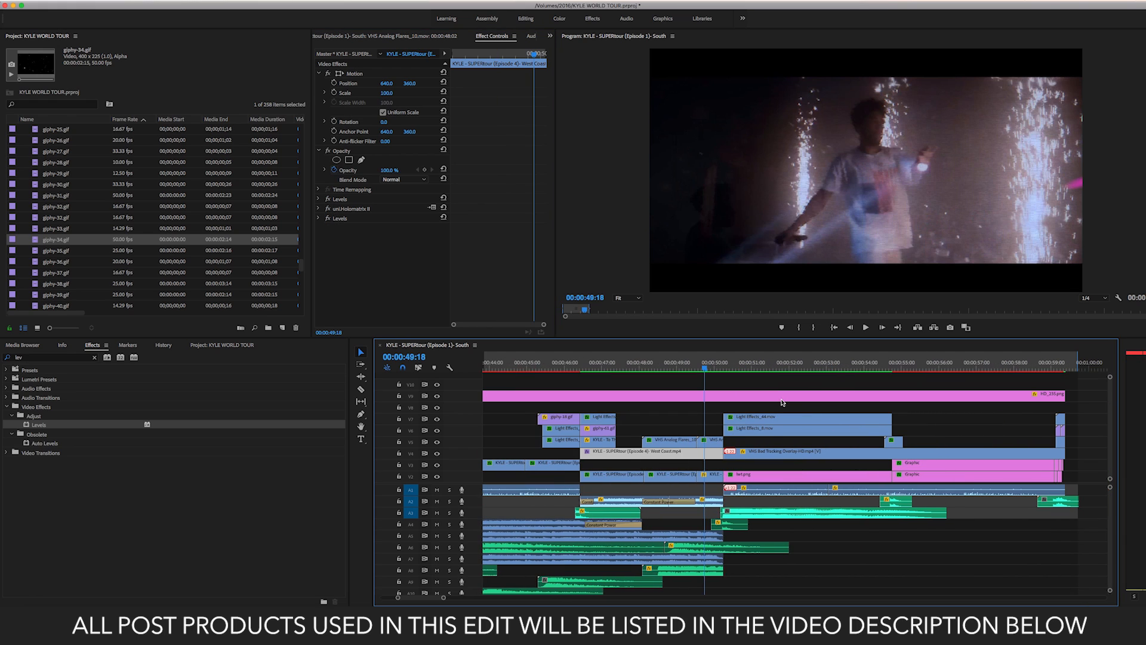
{"action": "left_click", "coordinate": [711, 443]}
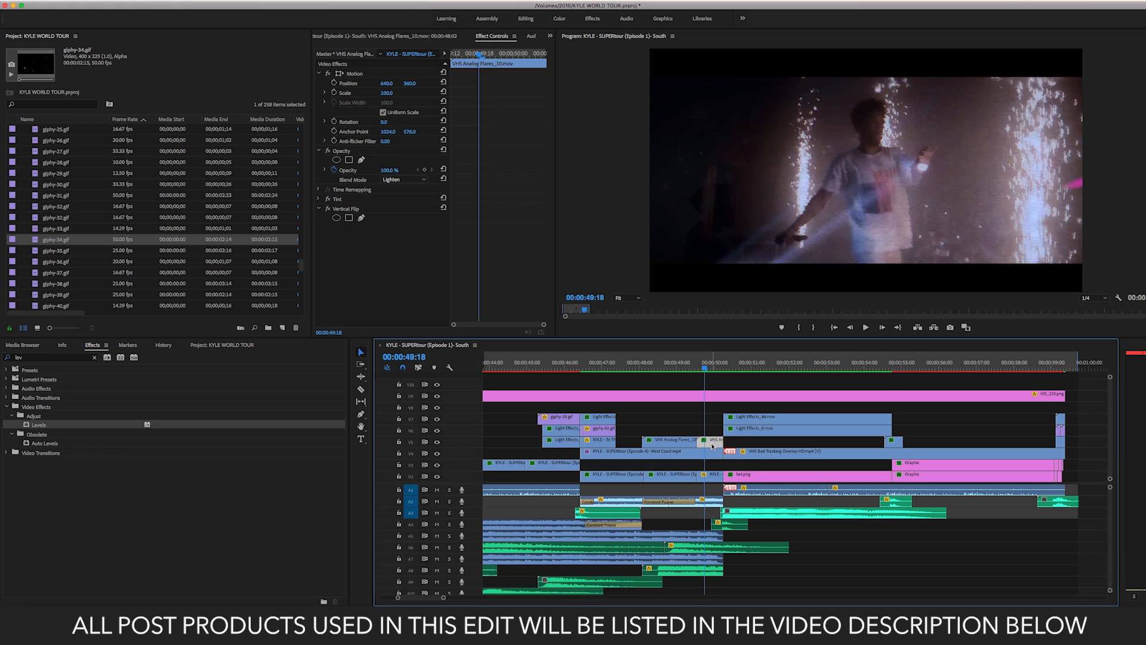
{"action": "left_click", "coordinate": [711, 478]}
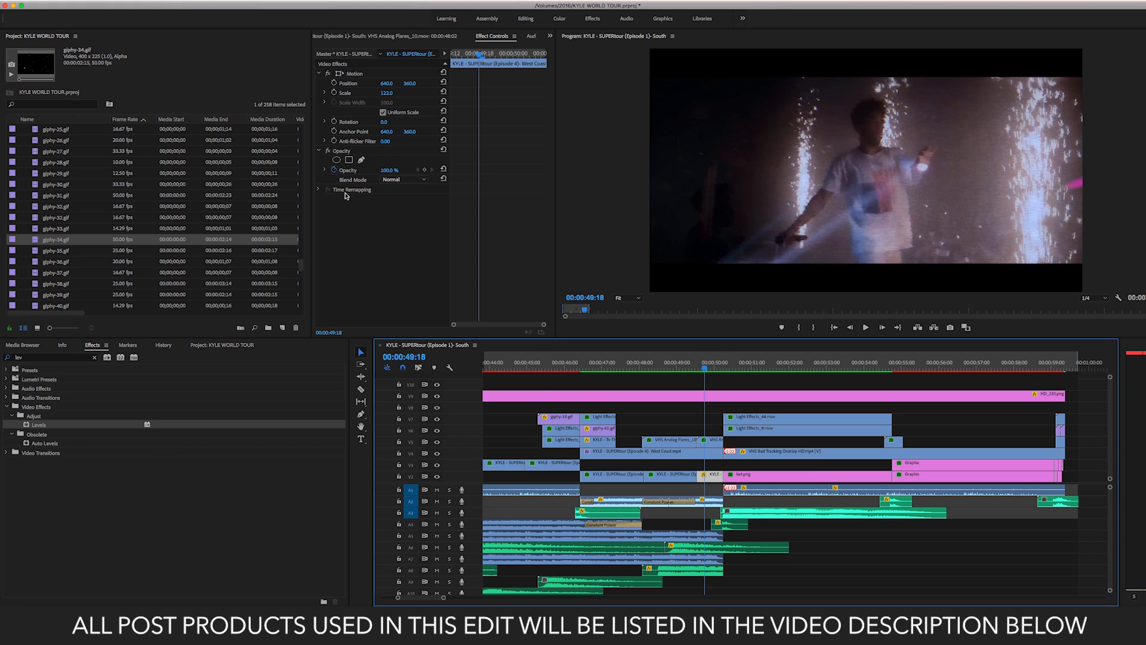
{"action": "left_click", "coordinate": [711, 458]}
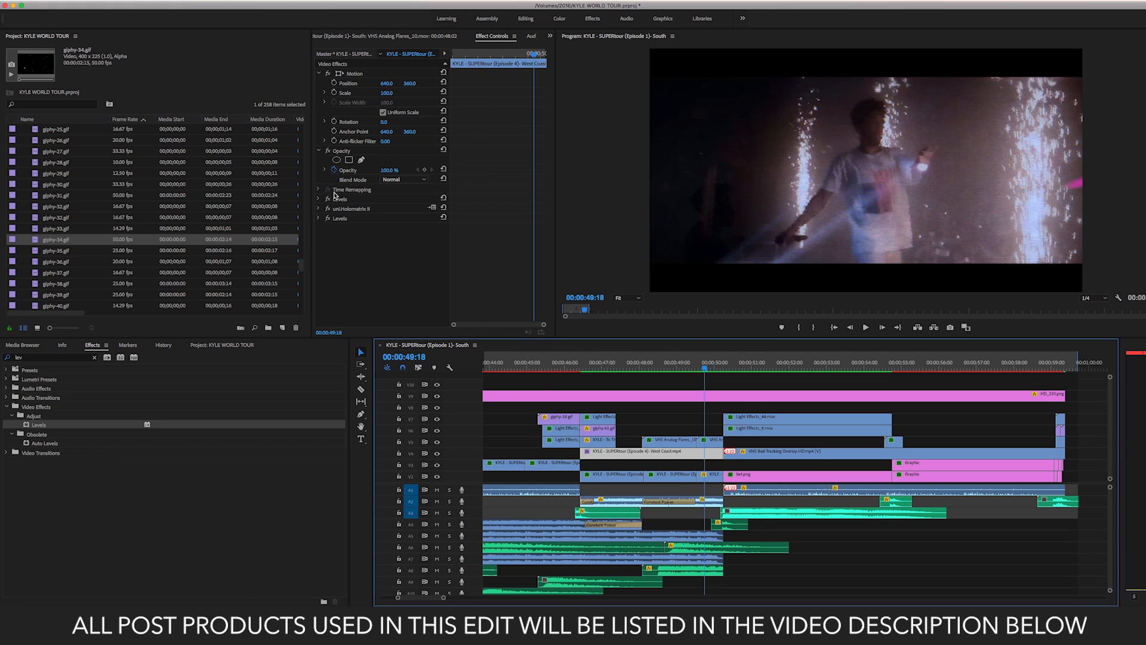
- Compare the sparks shot at 00:00:49:18 with uni.Holomatrix II and Levels off and on
{"action": "left_click", "coordinate": [327, 209]}
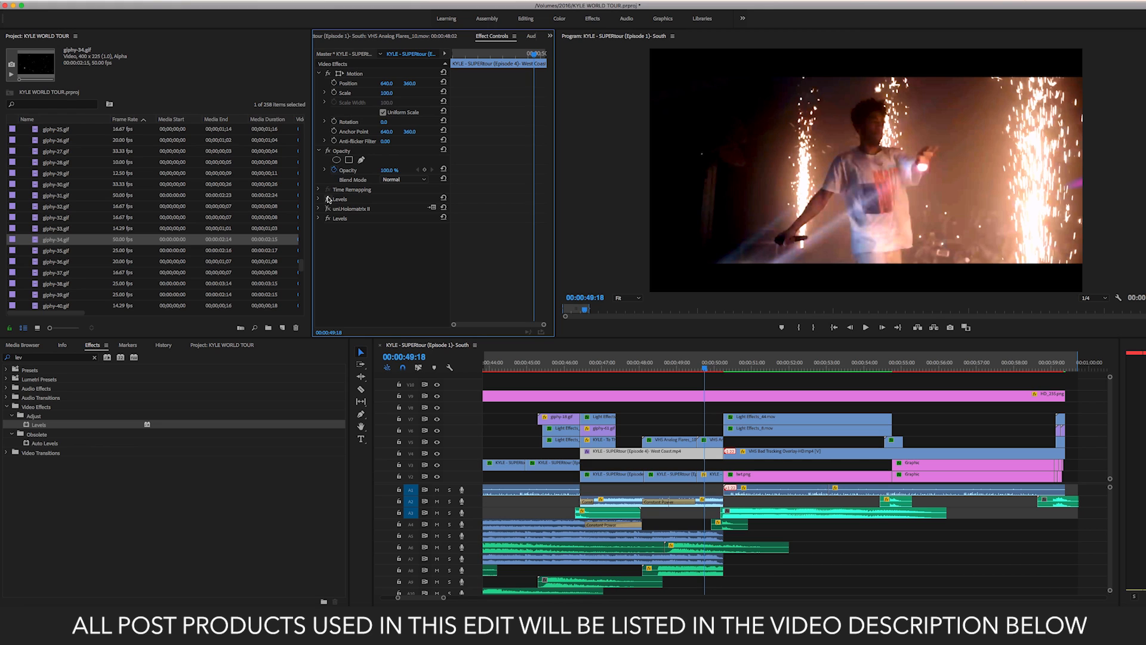
{"action": "left_click", "coordinate": [327, 199]}
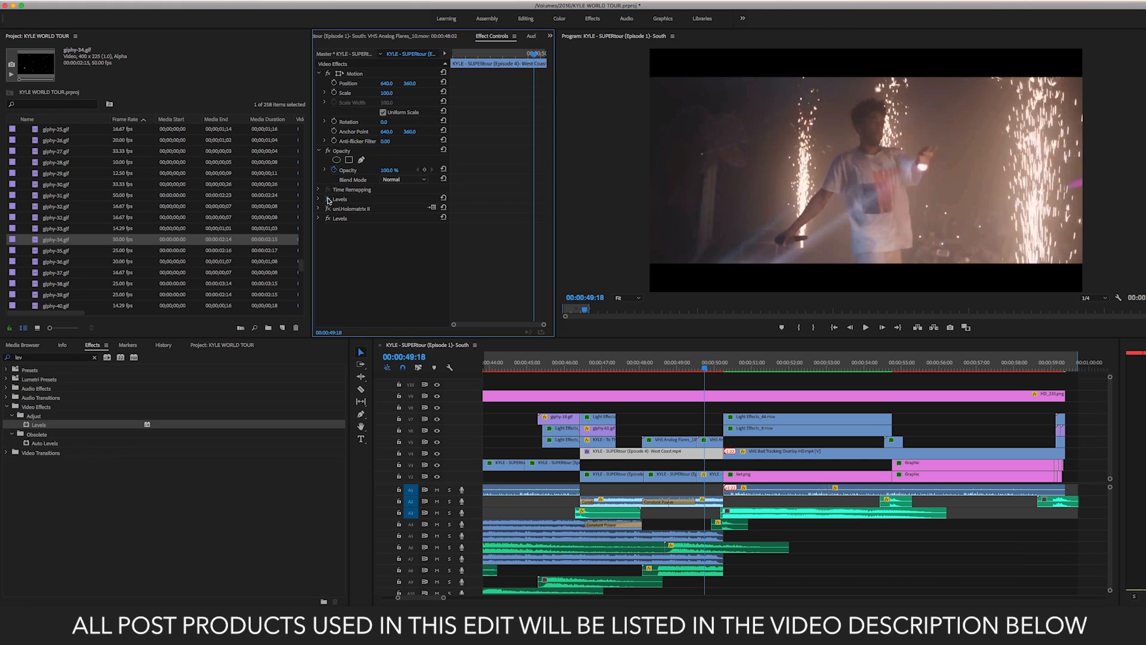
{"action": "left_click", "coordinate": [328, 200]}
{"action": "left_click", "coordinate": [327, 209]}
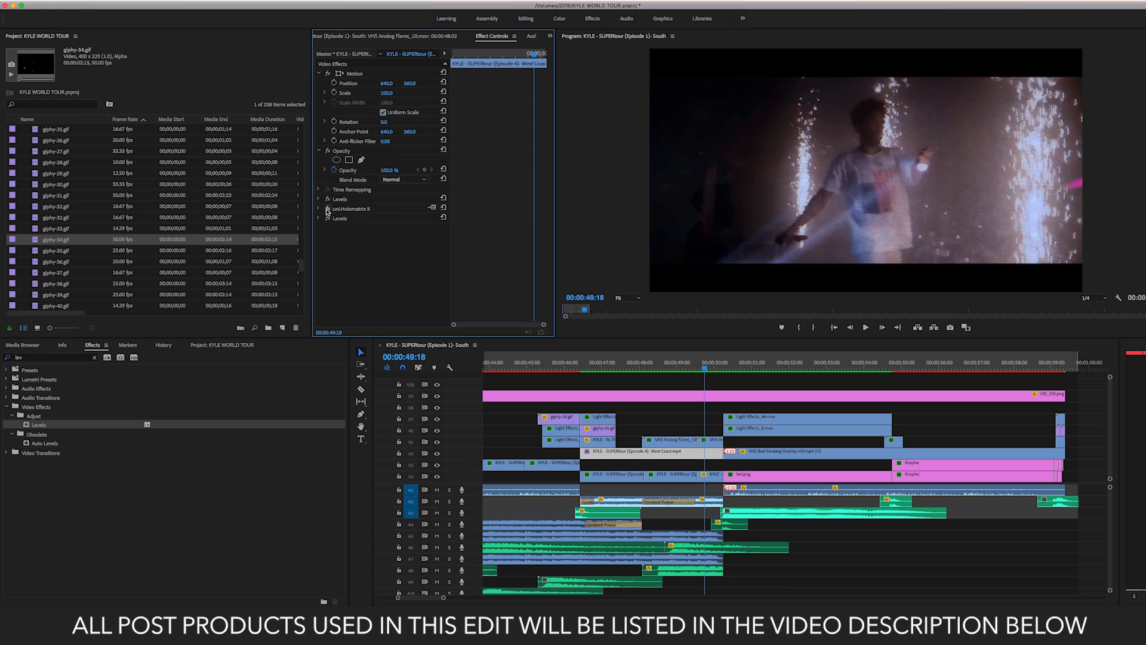
{"action": "left_click", "coordinate": [327, 210]}
{"action": "left_click", "coordinate": [327, 210]}
- At 00:00:50:00, examine the CTDS2 DROP Invasion.wav source and play the Arcade Click Negative 13.wav sound effect to 00:00:04:05
{"action": "left_click", "coordinate": [712, 369]}
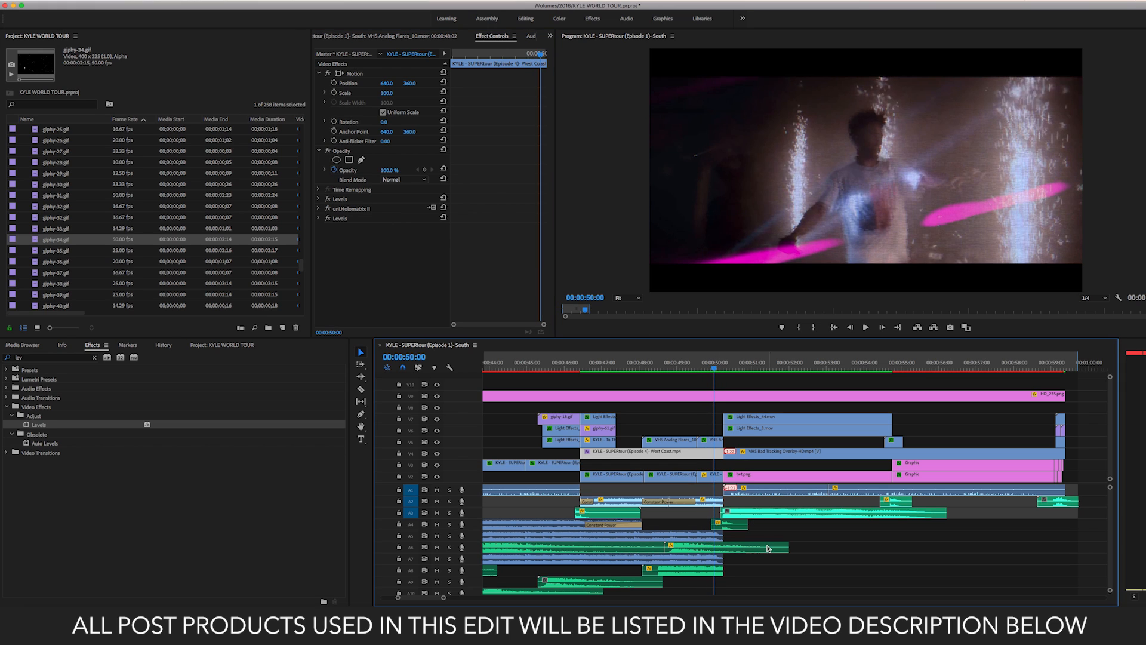
{"action": "double_click", "coordinate": [737, 507]}
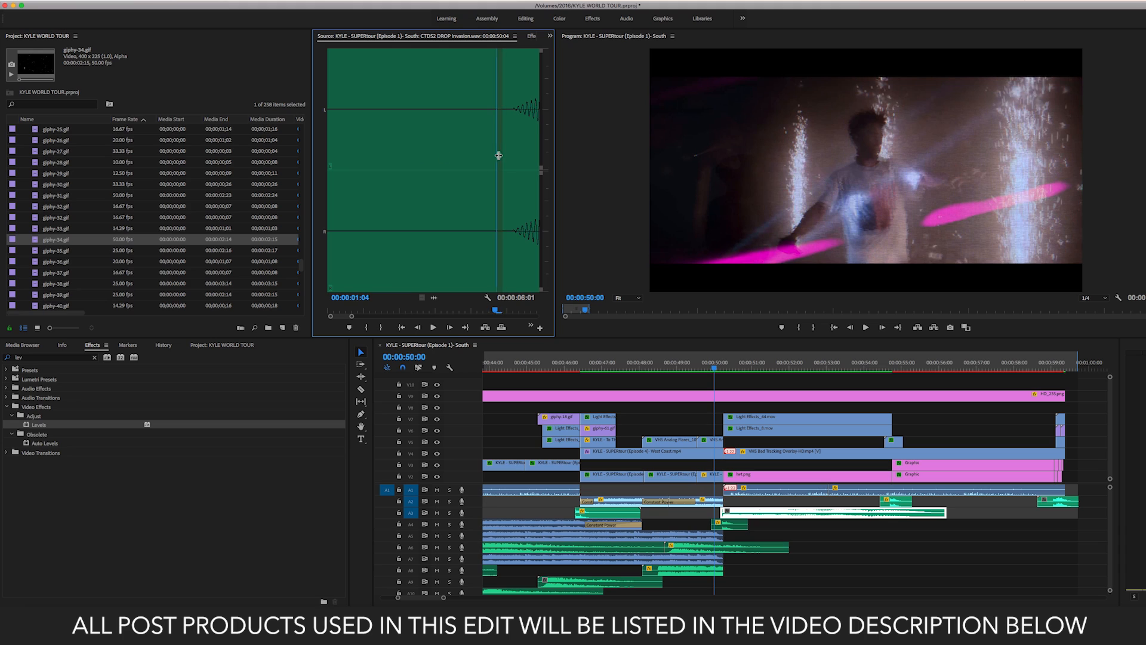
{"action": "double_click", "coordinate": [732, 529]}
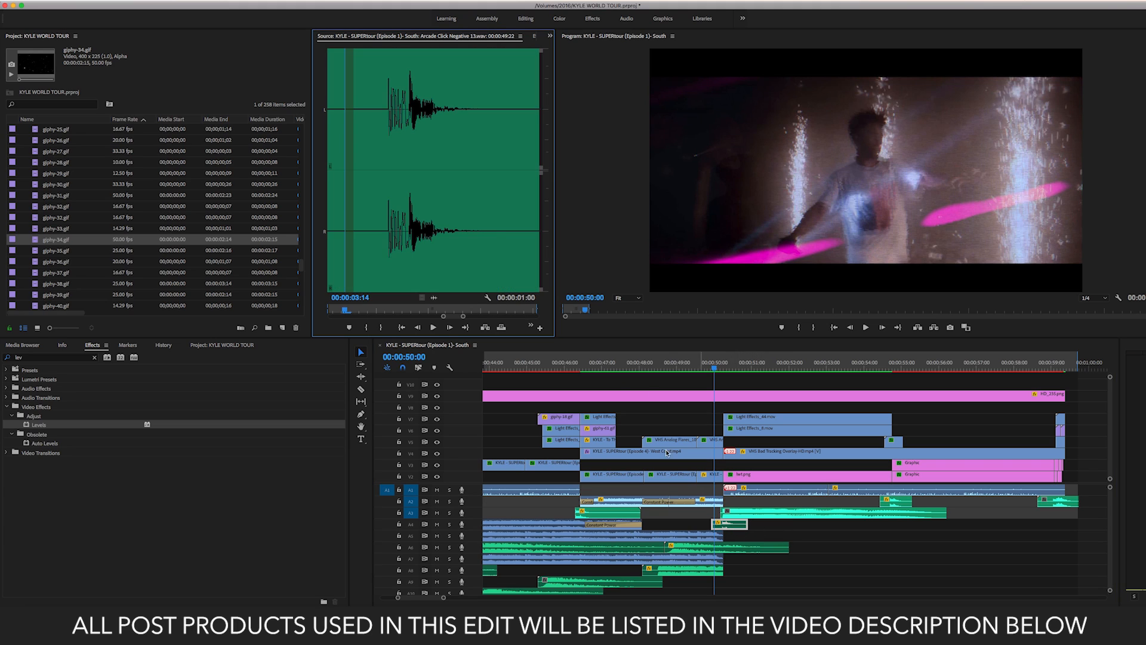
{"action": "left_click", "coordinate": [380, 126]}
{"action": "left_click_drag", "start_coordinate": [380, 126], "coordinate": [363, 127]}
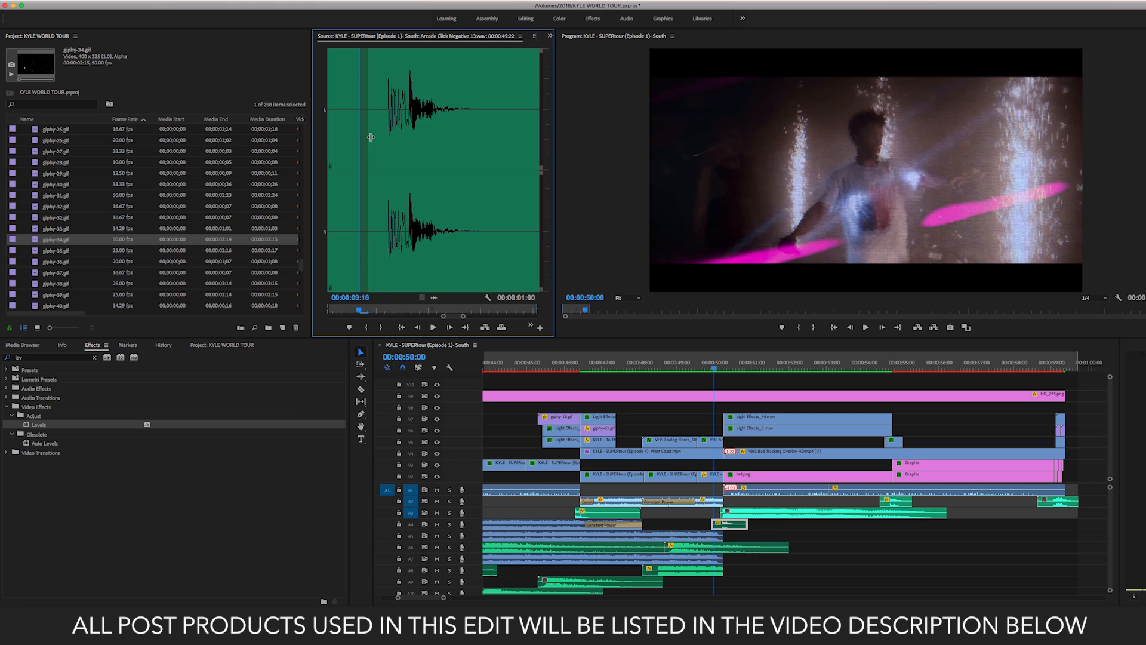
{"action": "key", "text": "space"}
{"action": "key", "text": "space"}
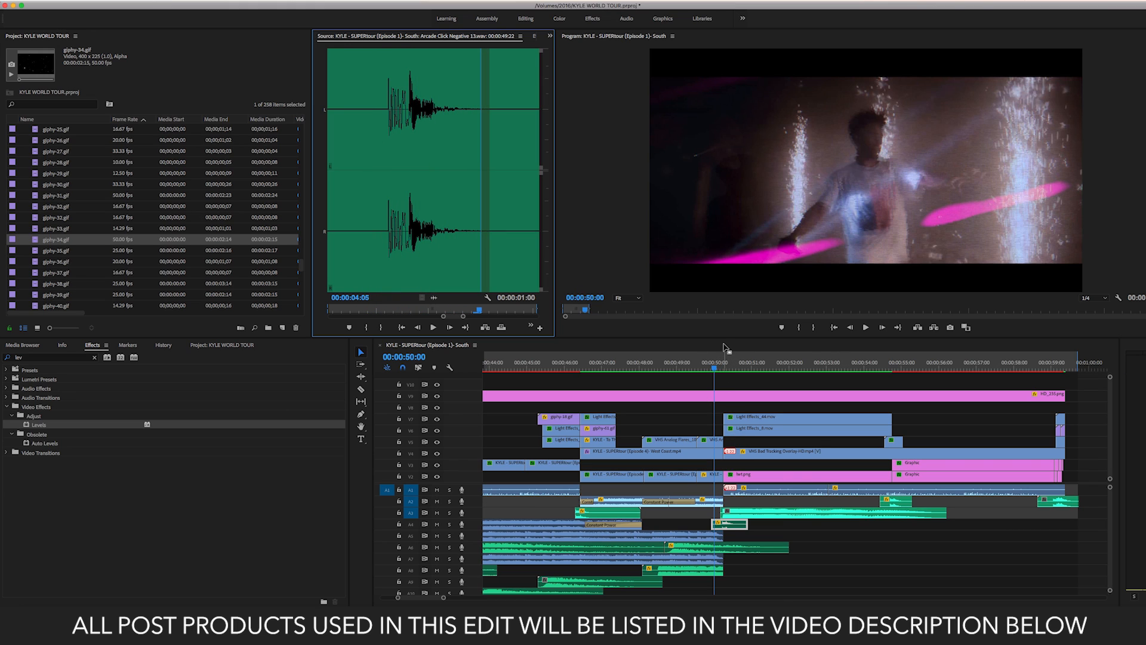
- Replay the cut from the sparks shot into the title graphic several times, stop at 00:00:50:22 and save the project
{"action": "mouse_move", "coordinate": [715, 367]}
{"action": "left_mouse_down"}
{"action": "mouse_move", "coordinate": [728, 370]}
{"action": "mouse_move", "coordinate": [719, 370]}
{"action": "left_mouse_up"}
{"action": "key", "text": "space"}
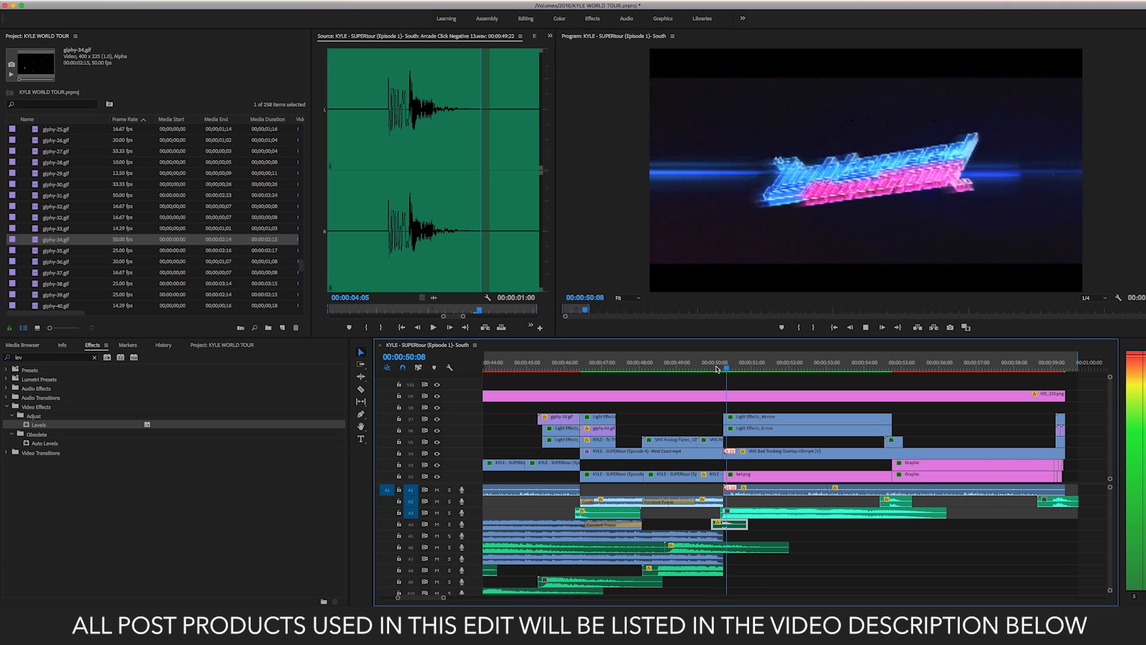
{"action": "left_click", "coordinate": [706, 368]}
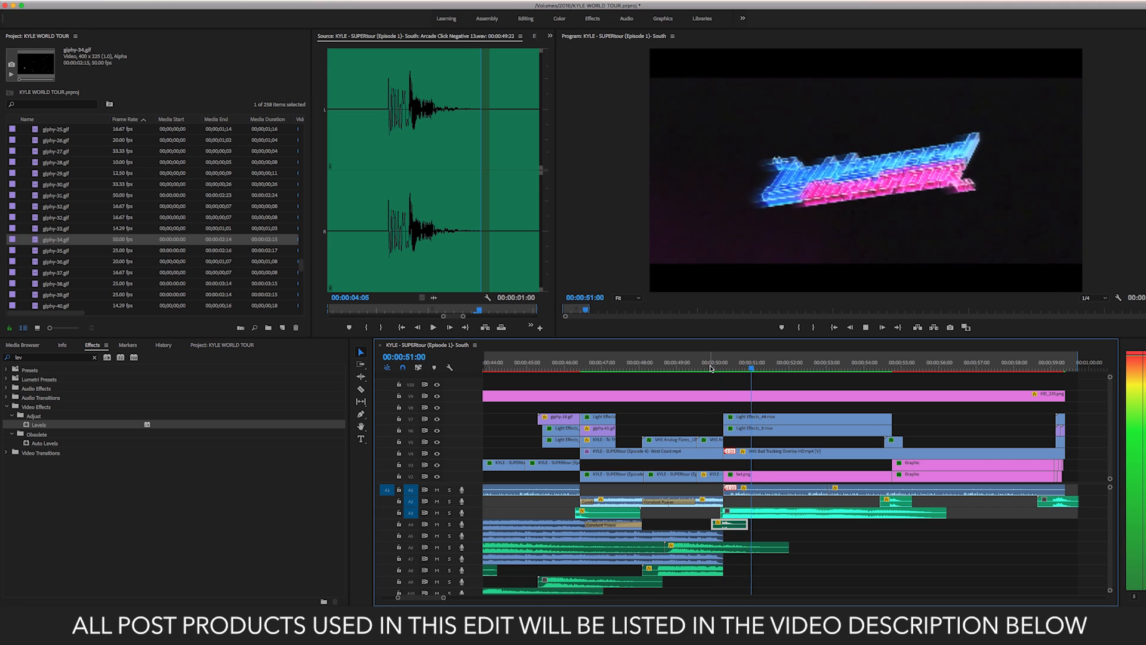
{"action": "left_click", "coordinate": [706, 368]}
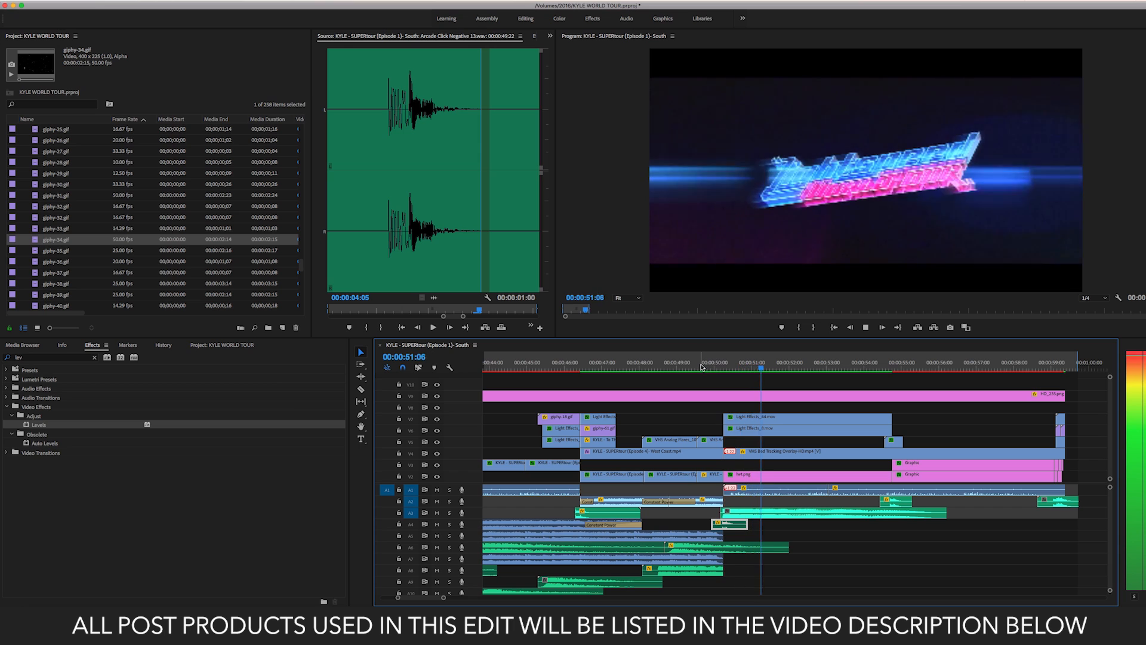
{"action": "left_click", "coordinate": [706, 368]}
{"action": "left_click", "coordinate": [702, 367]}
{"action": "key", "text": "space"}
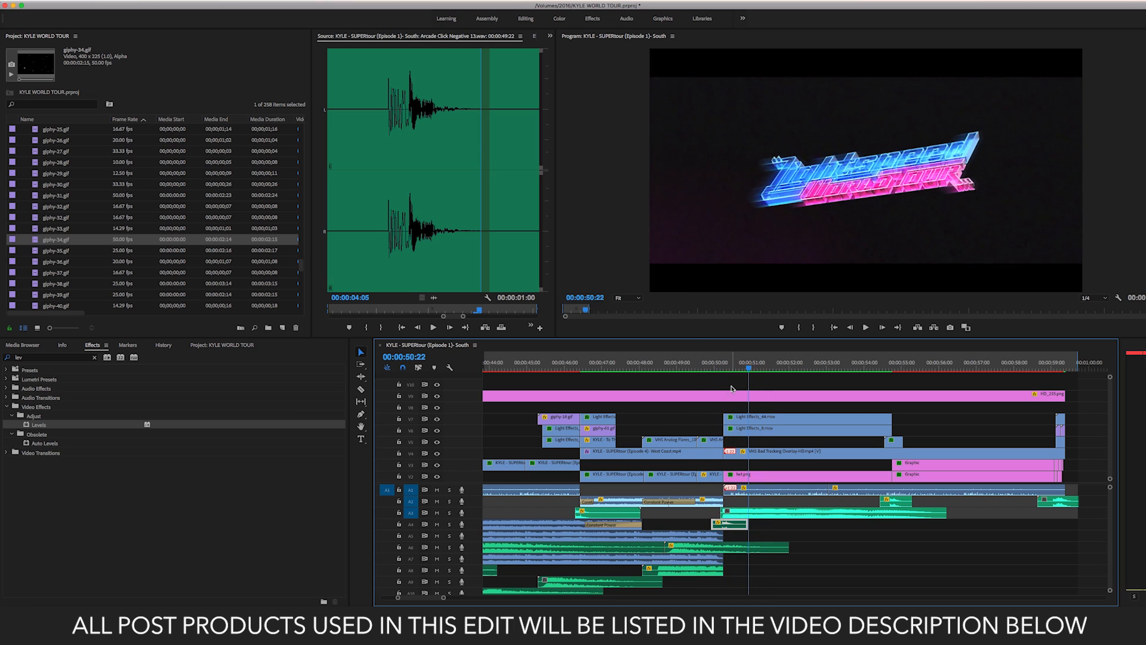
{"action": "key", "text": "super+s"}
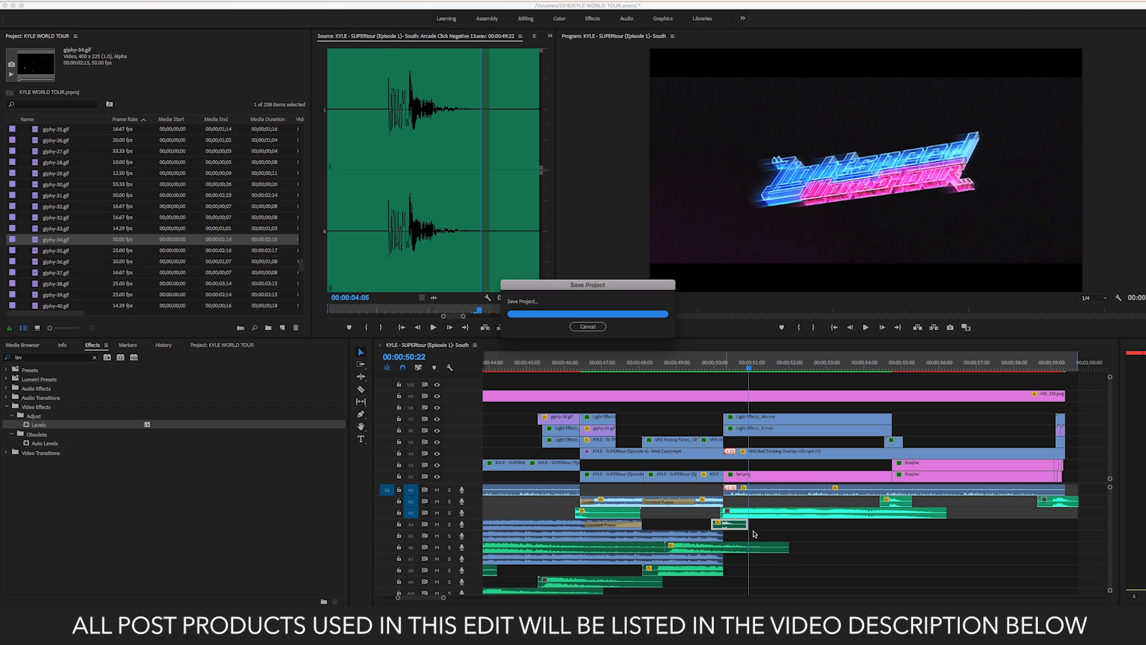
- Stop on the title graphic at 00:00:50:06, inspect the Light Effects_44.mov overlay's effects and scrub its source footage to 00:08:21:10
{"action": "left_click", "coordinate": [720, 366]}
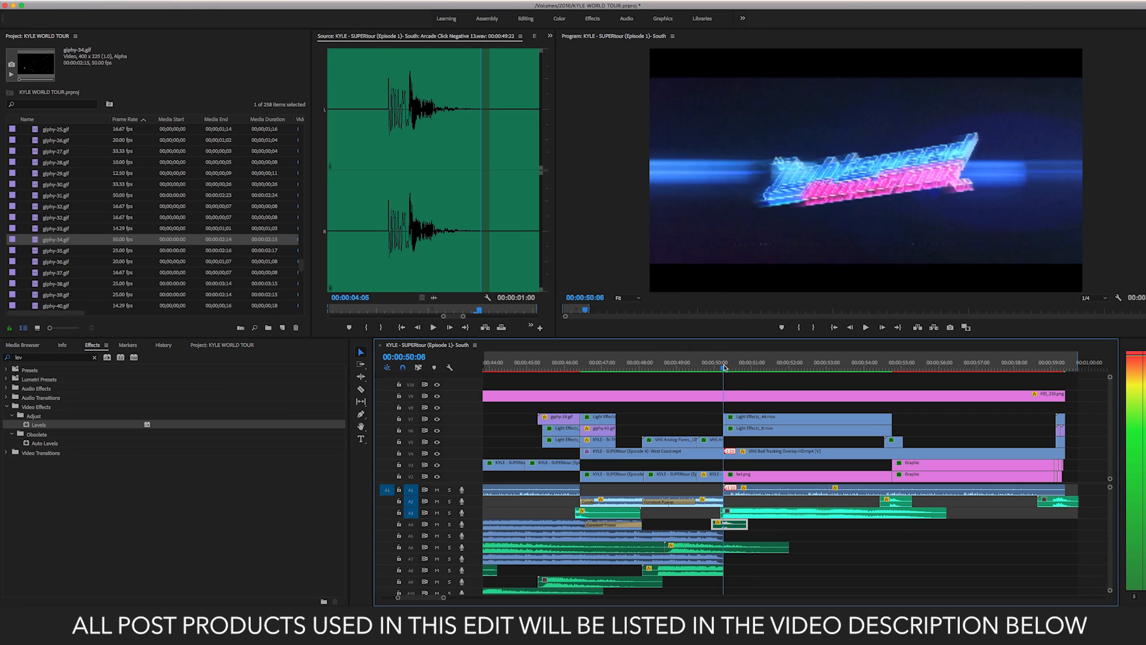
{"action": "left_click", "coordinate": [750, 421]}
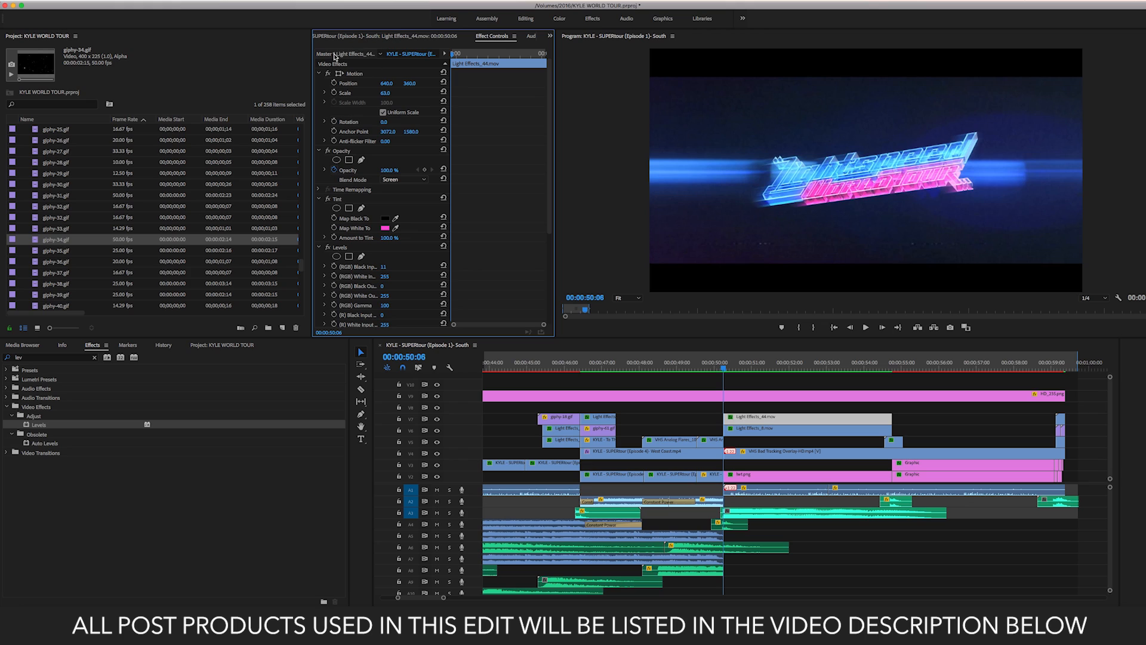
{"action": "left_click", "coordinate": [335, 55]}
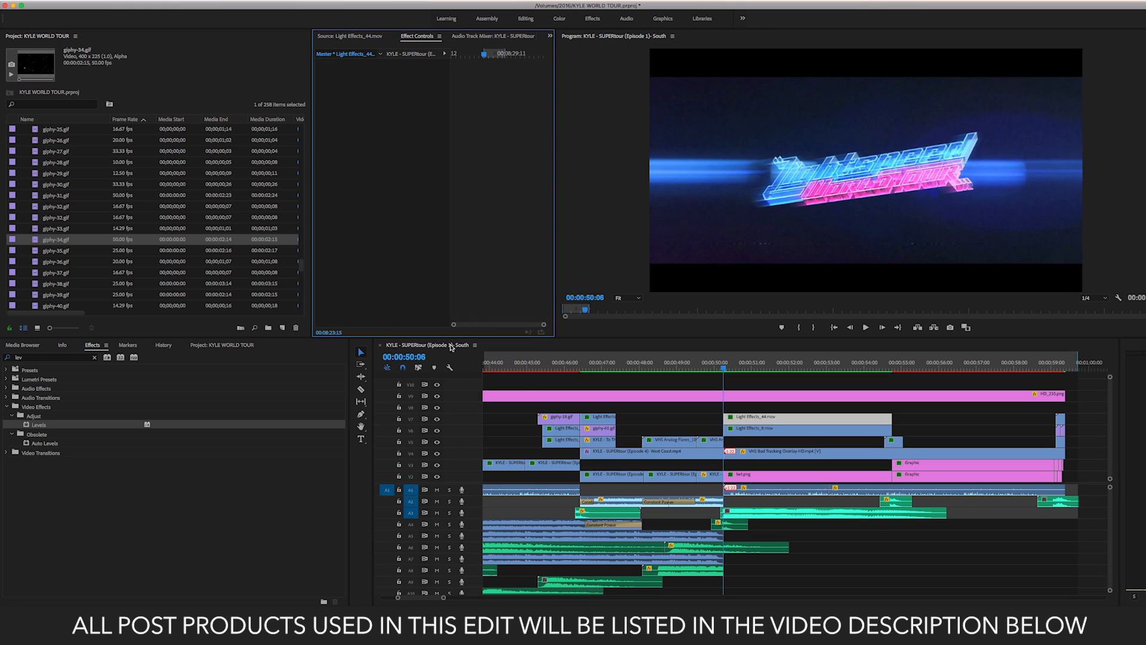
{"action": "double_click", "coordinate": [762, 420]}
{"action": "left_click_drag", "start_coordinate": [437, 311], "coordinate": [542, 311]}
- Scrub the Light Effects_8.mov source footage to 00:01:47:06 and view its flare across the title graphic up to 00:00:50:11
{"action": "double_click", "coordinate": [731, 433]}
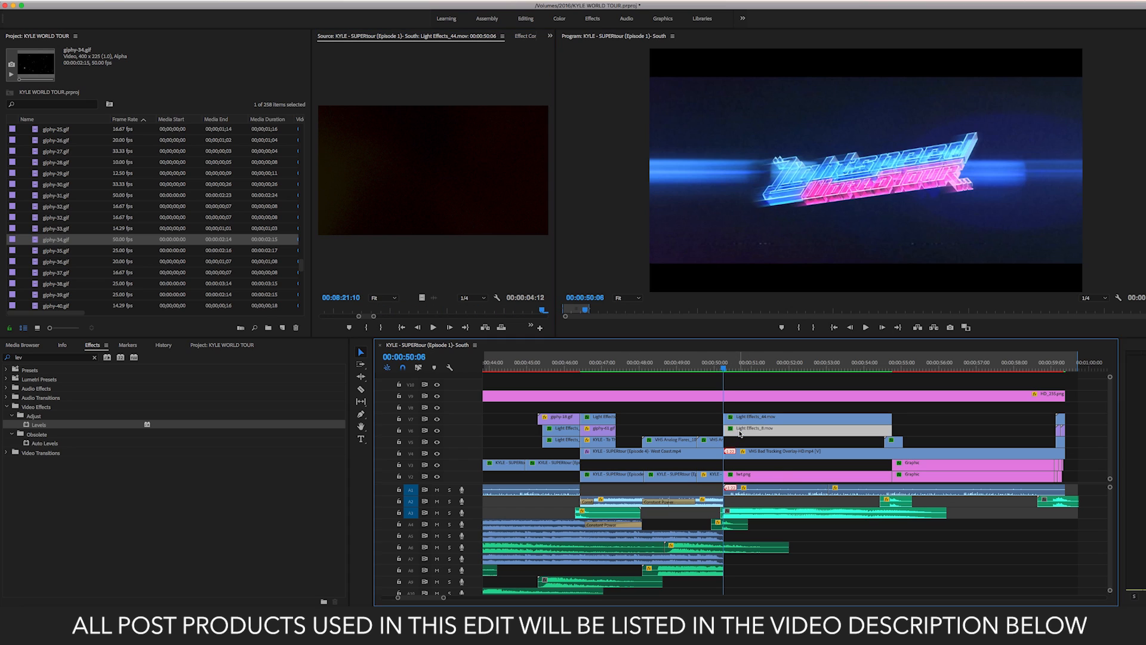
{"action": "left_click", "coordinate": [332, 311]}
{"action": "mouse_move", "coordinate": [333, 311]}
{"action": "left_mouse_down"}
{"action": "mouse_move", "coordinate": [416, 310]}
{"action": "mouse_move", "coordinate": [323, 311]}
{"action": "left_mouse_up"}
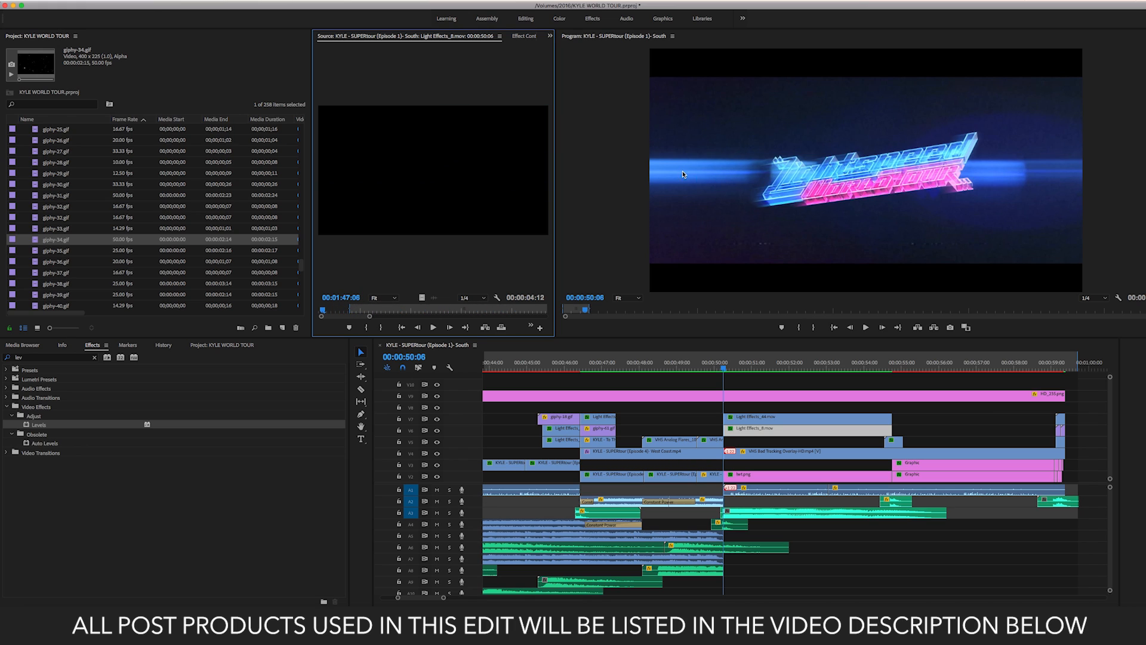
{"action": "left_click", "coordinate": [741, 432]}
{"action": "key", "text": "space"}
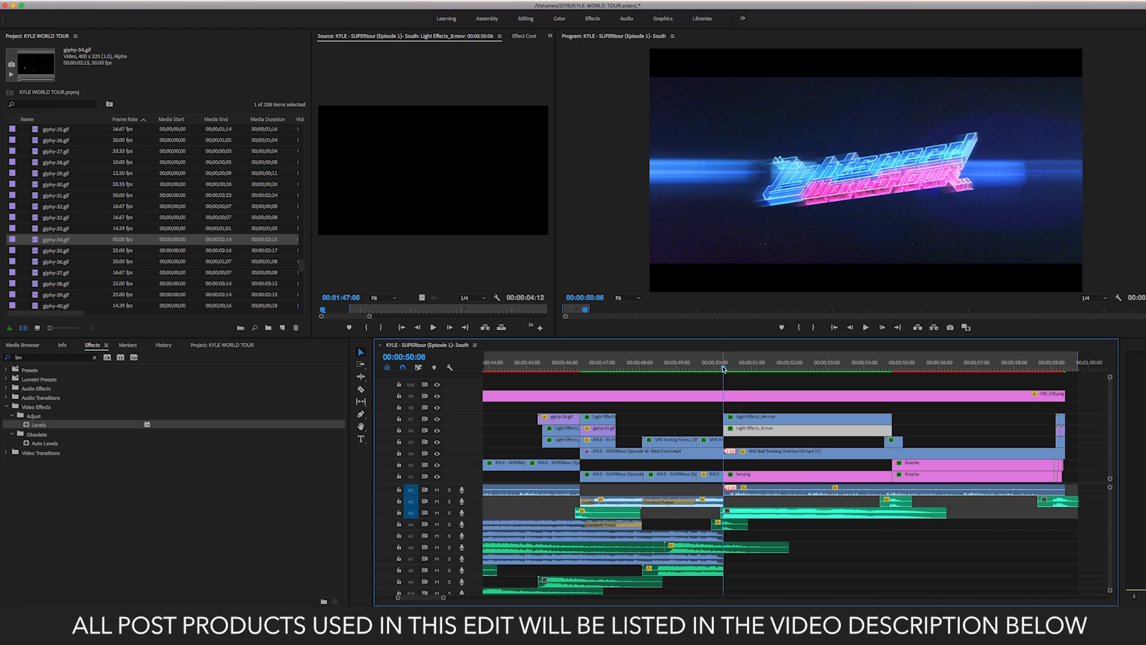
{"action": "left_click_drag", "start_coordinate": [723, 369], "coordinate": [732, 369]}
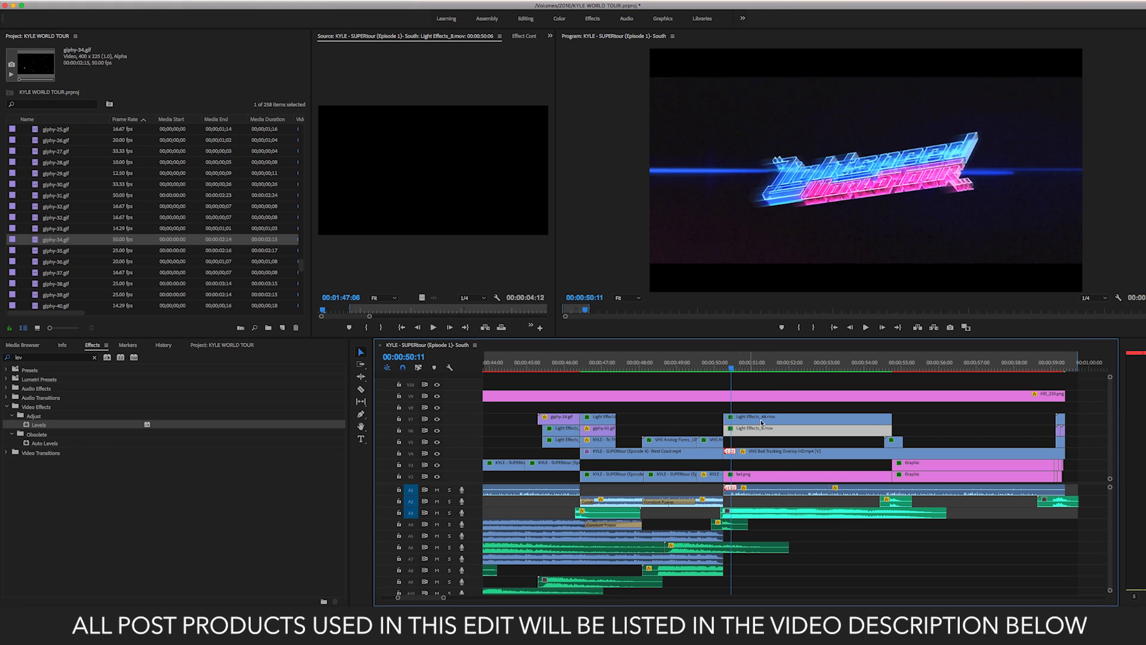
- Play from the title graphic to the tickets text at 00:00:55:11 and scrub the VHS Bad Tracking Overlay-HD.mp4 source footage to 00:00:04:21
{"action": "key", "text": "space"}
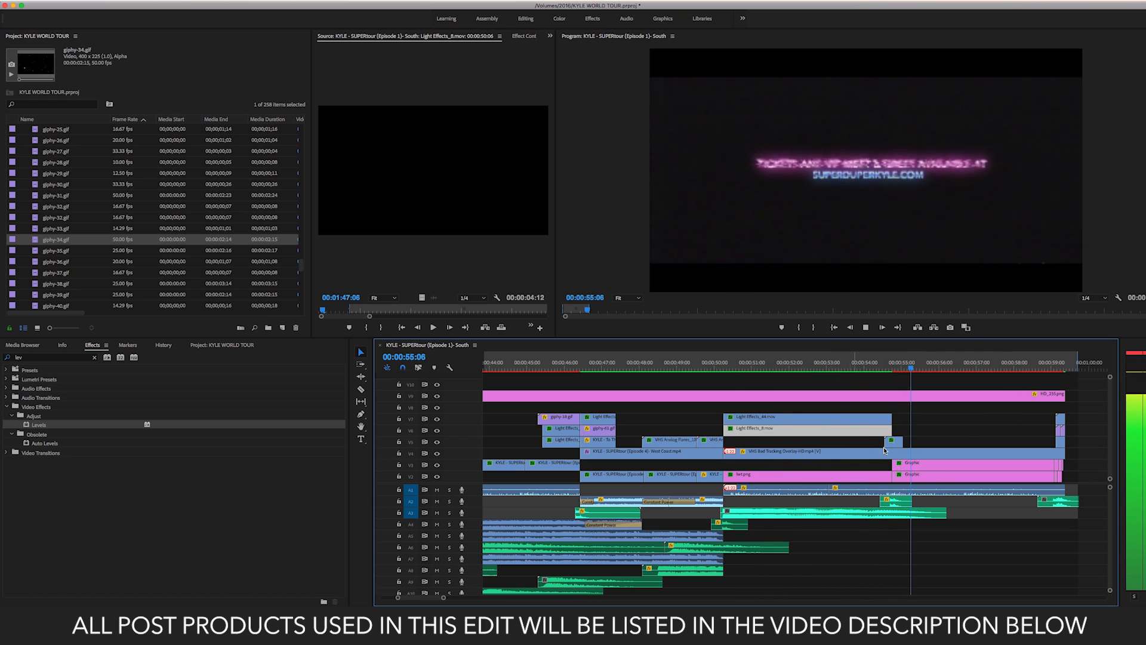
{"action": "key", "text": "space"}
{"action": "scroll", "coordinate": [931, 432], "scroll_direction": "right", "scroll_amount": 5}
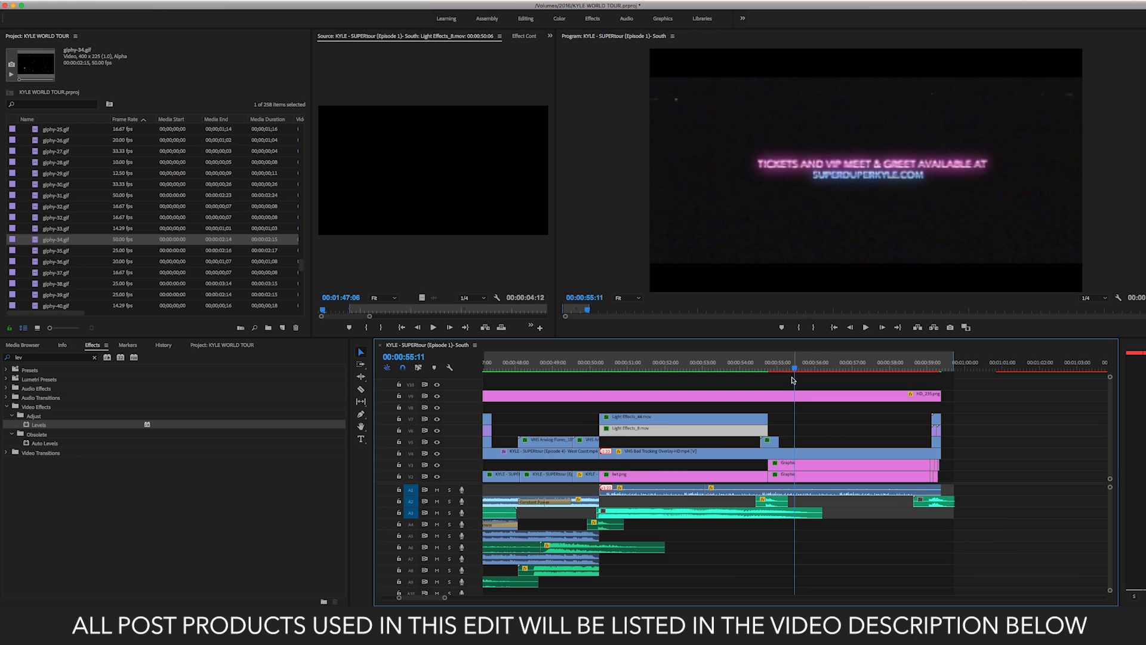
{"action": "double_click", "coordinate": [803, 455]}
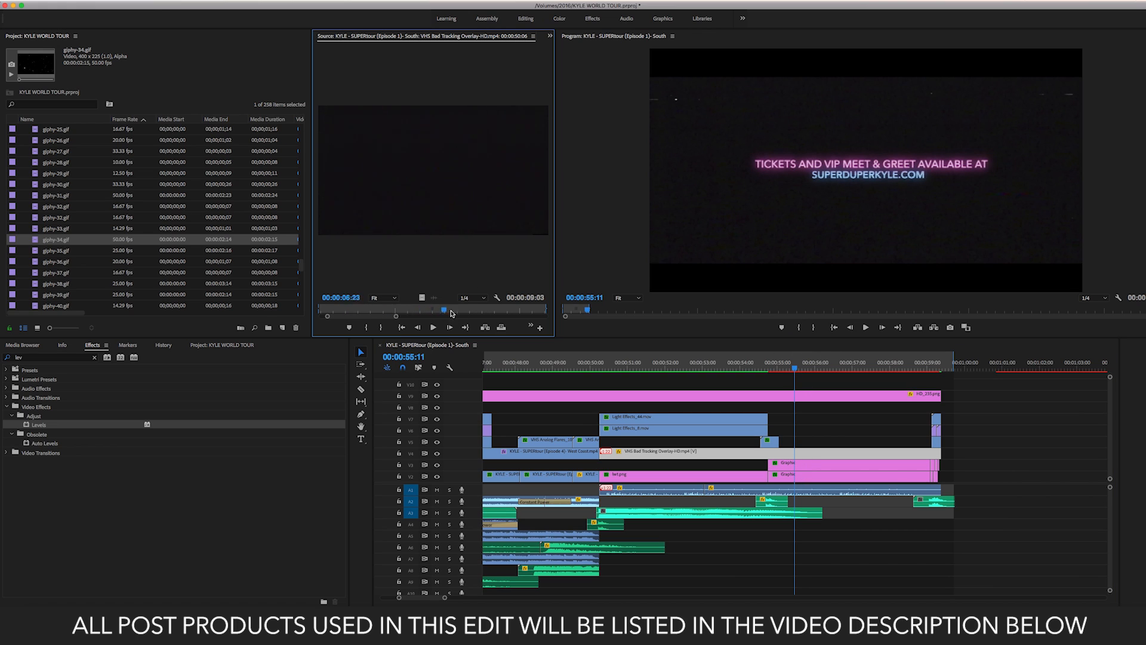
{"action": "left_click", "coordinate": [475, 311]}
{"action": "left_click_drag", "start_coordinate": [476, 311], "coordinate": [393, 313]}
{"action": "left_click", "coordinate": [633, 456]}
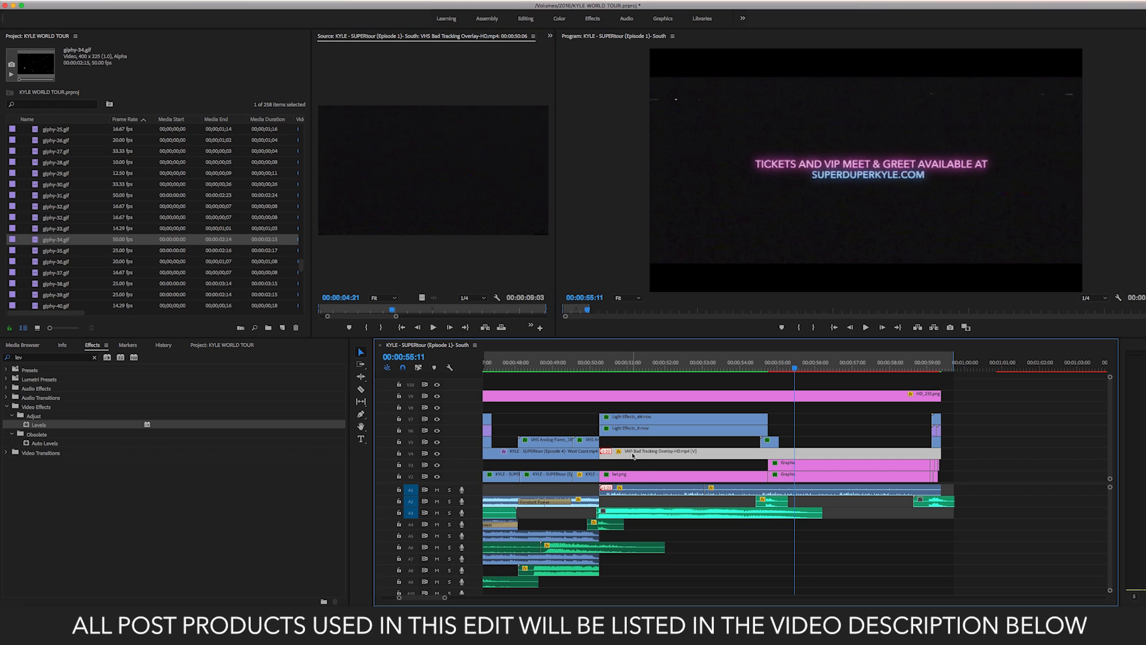
- Play the tickets text section to 00:00:56:22, view the VHS overlay's matching source frame and return to the title graphic at 00:00:54:13
{"action": "left_click", "coordinate": [624, 467]}
{"action": "left_click", "coordinate": [686, 361]}
{"action": "key", "text": "space"}
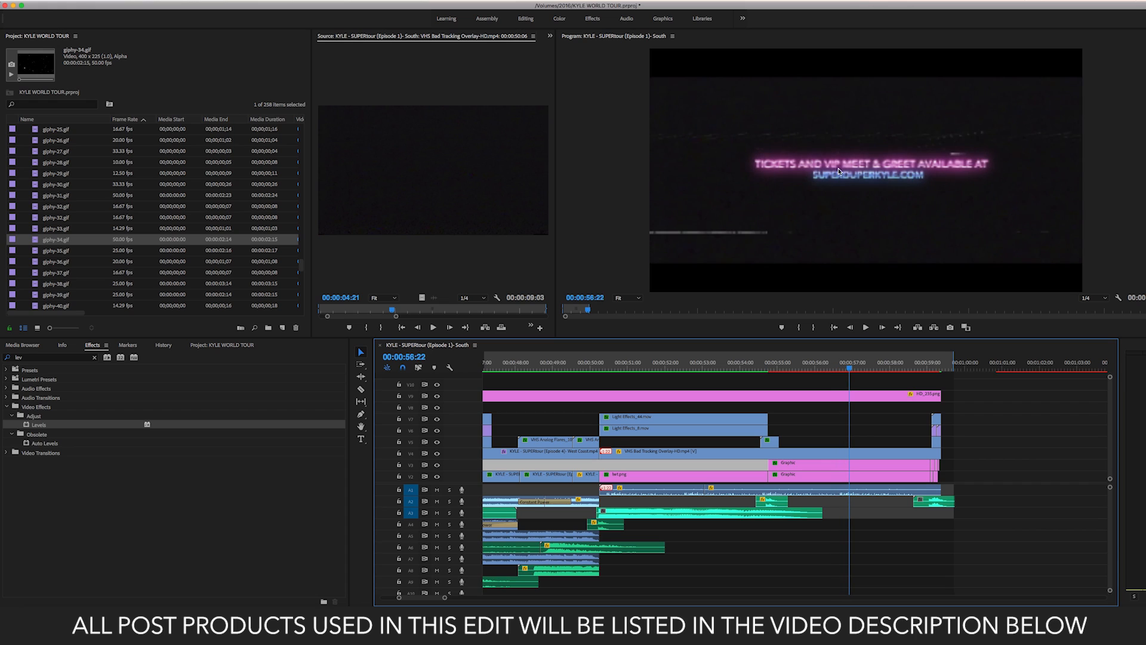
{"action": "left_click", "coordinate": [798, 472]}
{"action": "double_click", "coordinate": [798, 456]}
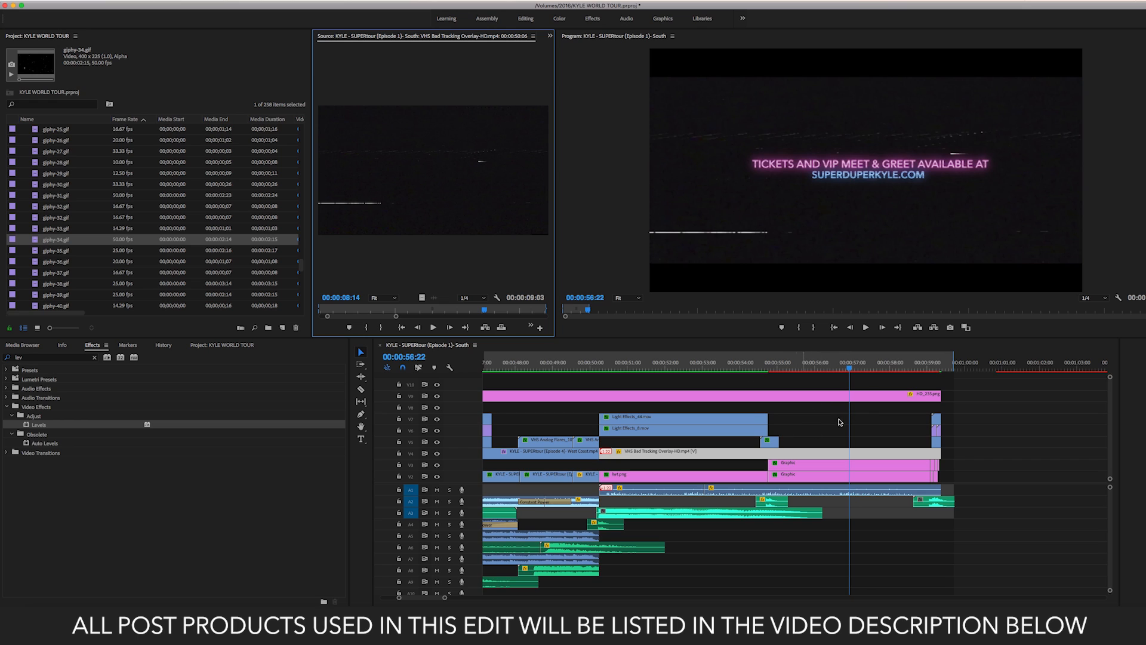
{"action": "left_click_drag", "start_coordinate": [770, 363], "coordinate": [760, 363]}
- Play the VHS Bad Tracking Overlay-HD.mp4 source audio to 00:00:05:07 and watch the sequence's ending to 00:00:59:17
{"action": "double_click", "coordinate": [833, 493]}
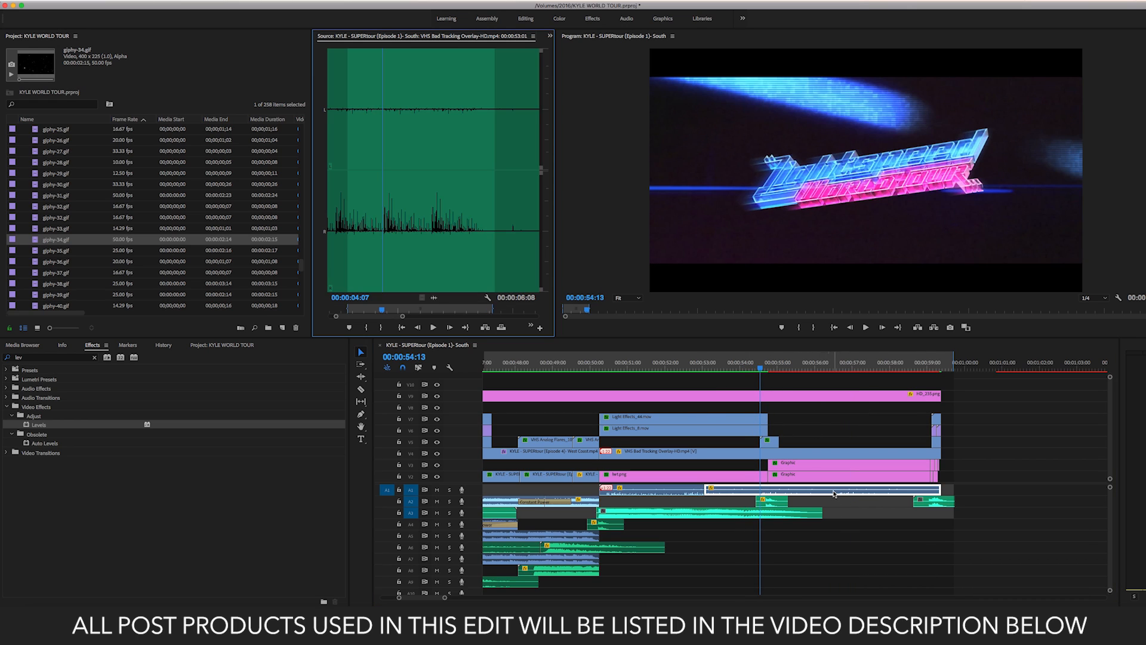
{"action": "key", "text": "space"}
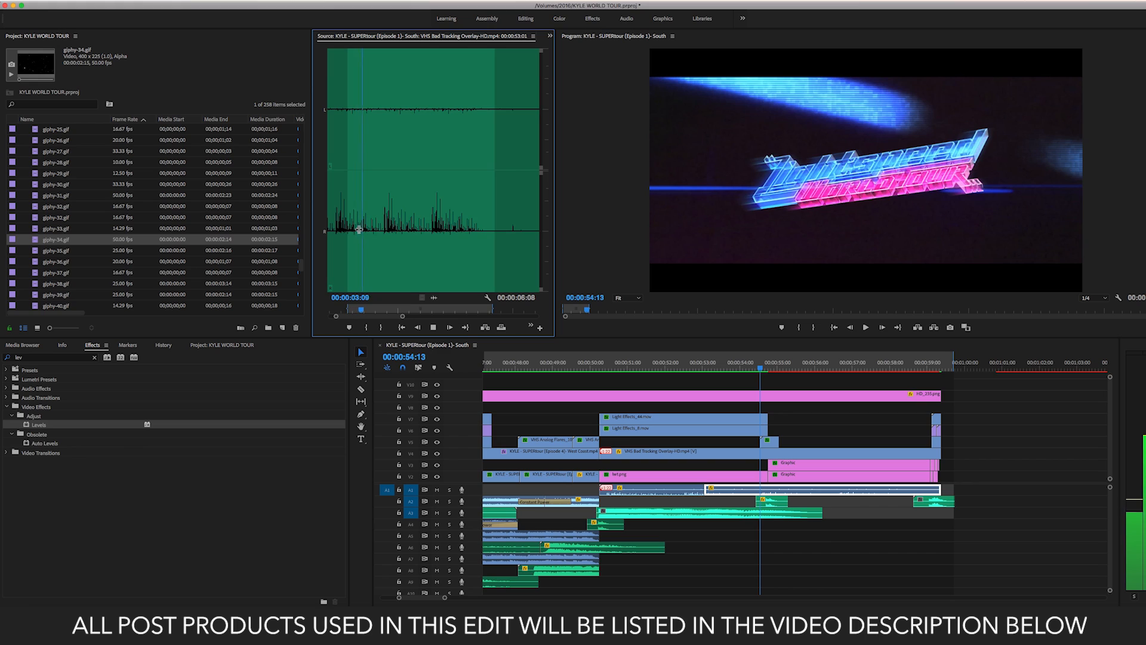
{"action": "left_click", "coordinate": [355, 230]}
{"action": "key", "text": "space"}
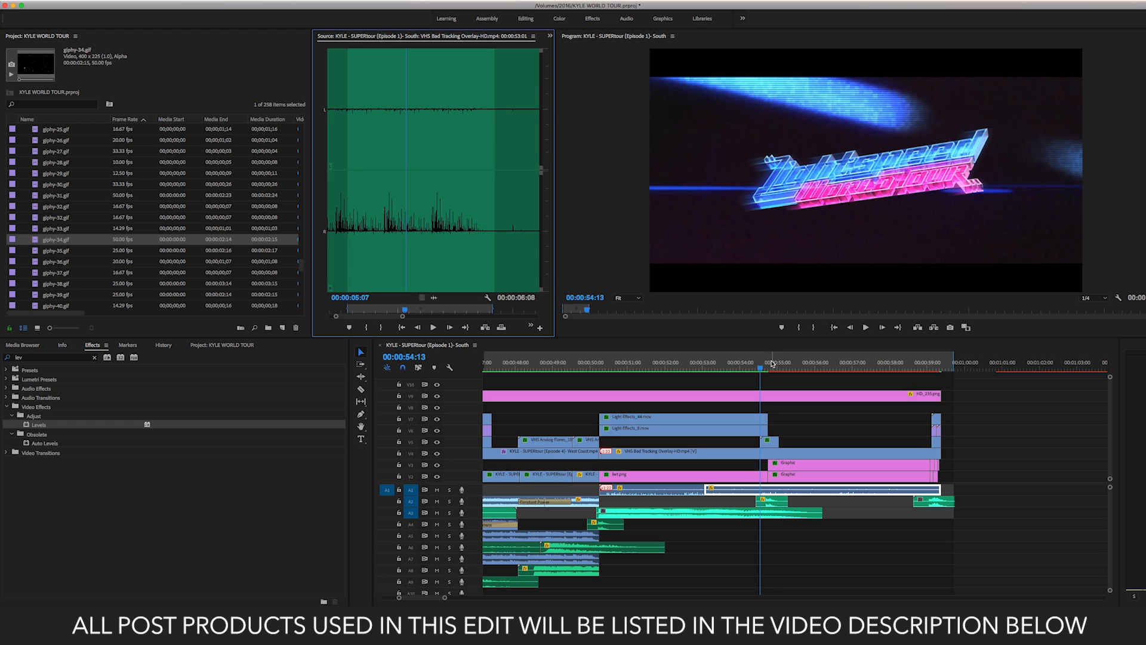
{"action": "left_click", "coordinate": [914, 366]}
{"action": "key", "text": "space"}
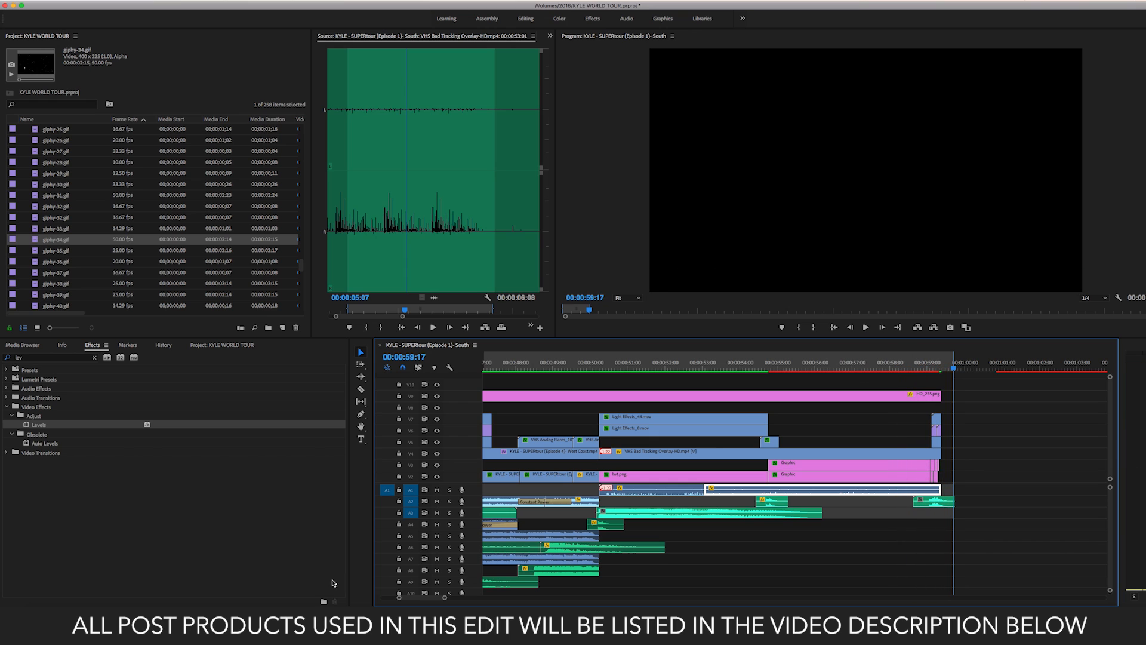
- Show the whole sequence, remove the HD_235.png letterbox overlay at 00:00:10:08 for comparison and undo the removal
{"action": "left_click_drag", "start_coordinate": [399, 597], "coordinate": [313, 604]}
{"action": "left_click_drag", "start_coordinate": [513, 363], "coordinate": [524, 363]}
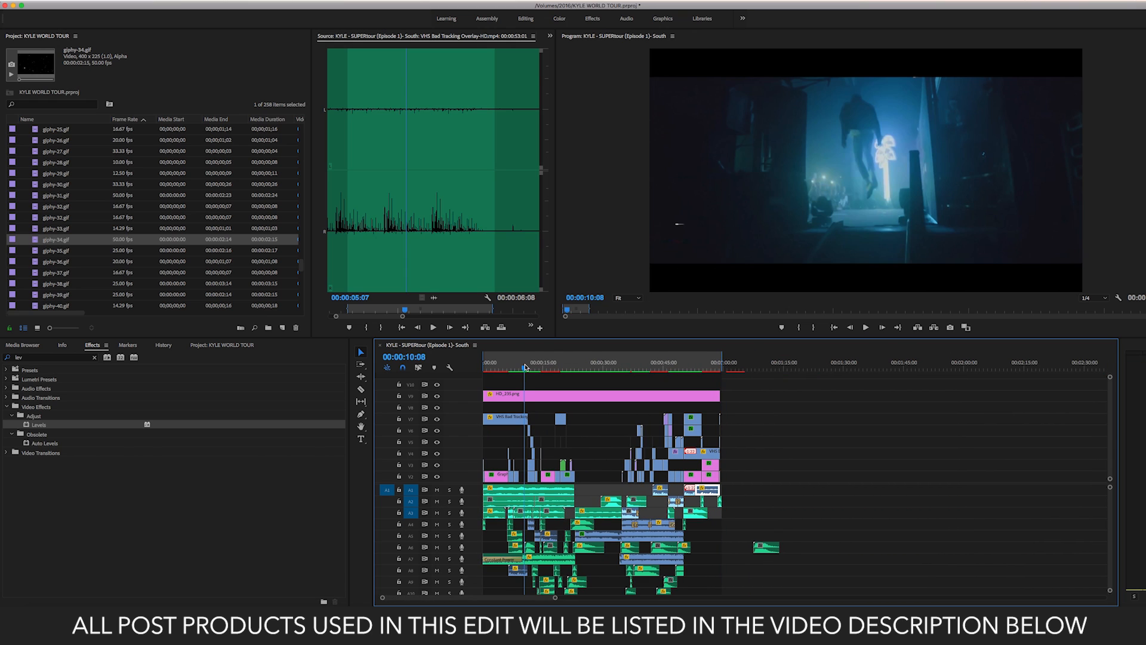
{"action": "left_click", "coordinate": [522, 399]}
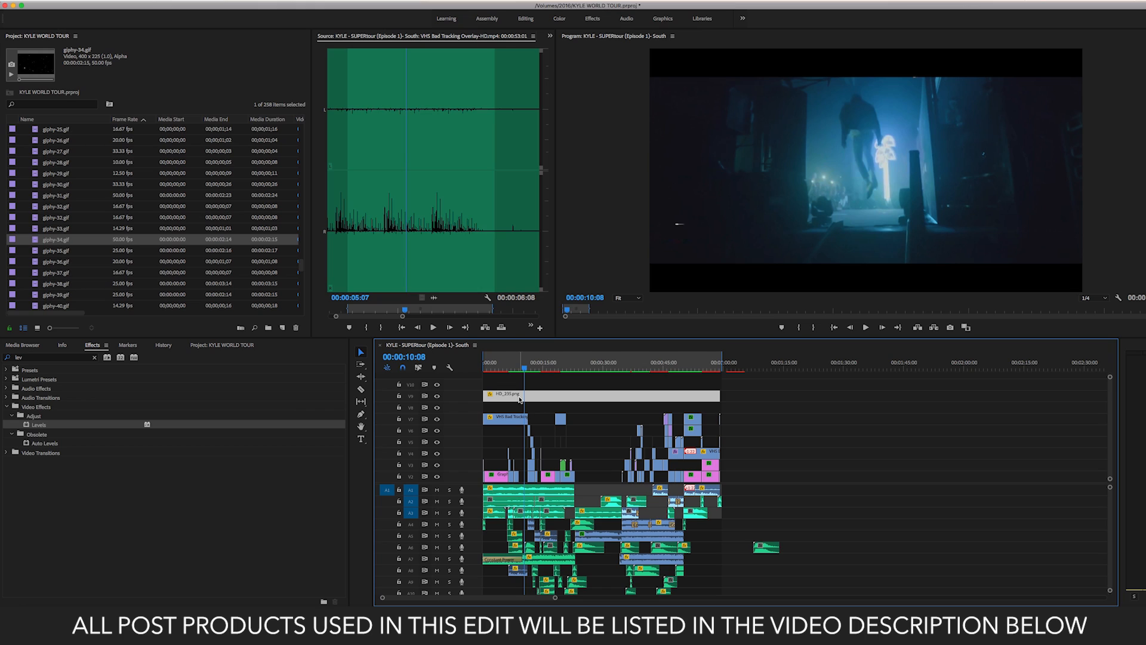
{"action": "key", "text": "Delete"}
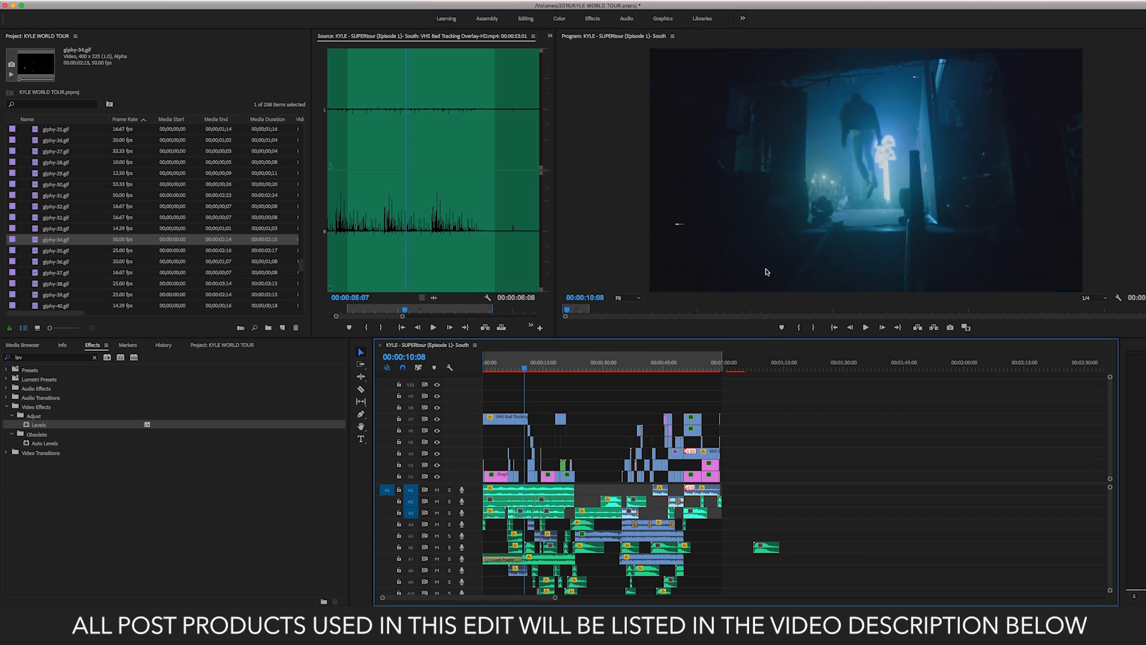
{"action": "key", "text": "super+z"}
- Scrub to the silver-suit shot at 00:00:33:23, save the project and play the orange-lit shot from 00:00:26:06 to 00:00:28:02
{"action": "left_click_drag", "start_coordinate": [550, 372], "coordinate": [620, 369]}
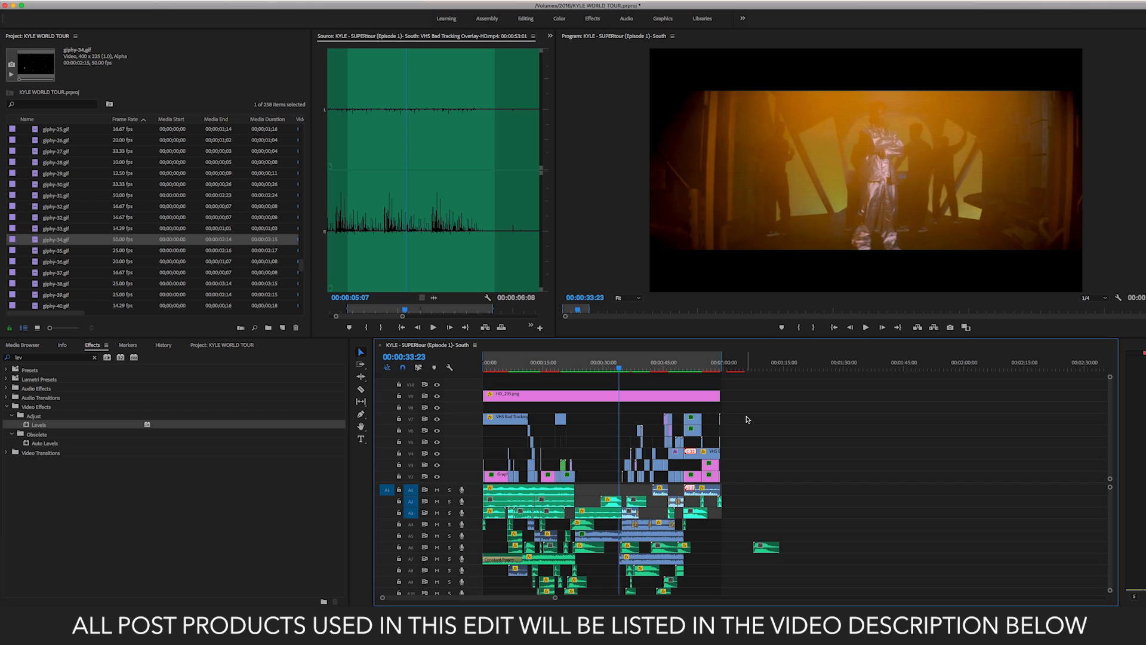
{"action": "left_click", "coordinate": [606, 401]}
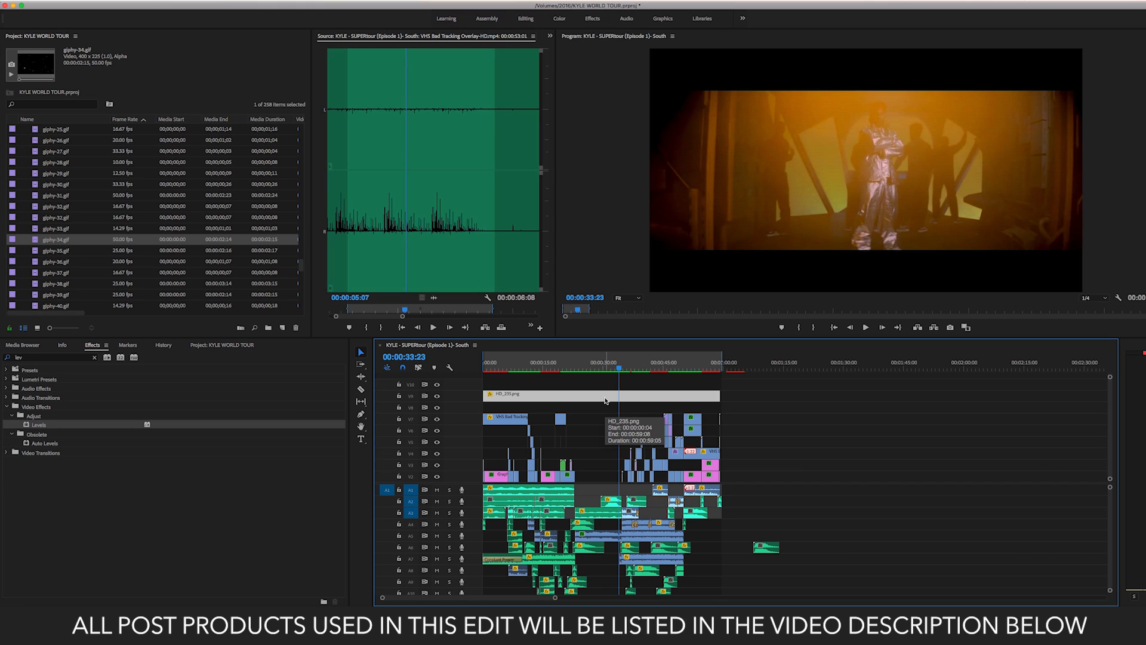
{"action": "key", "text": "super+s"}
{"action": "left_click", "coordinate": [595, 368]}
{"action": "left_click_drag", "start_coordinate": [595, 369], "coordinate": [588, 368]}
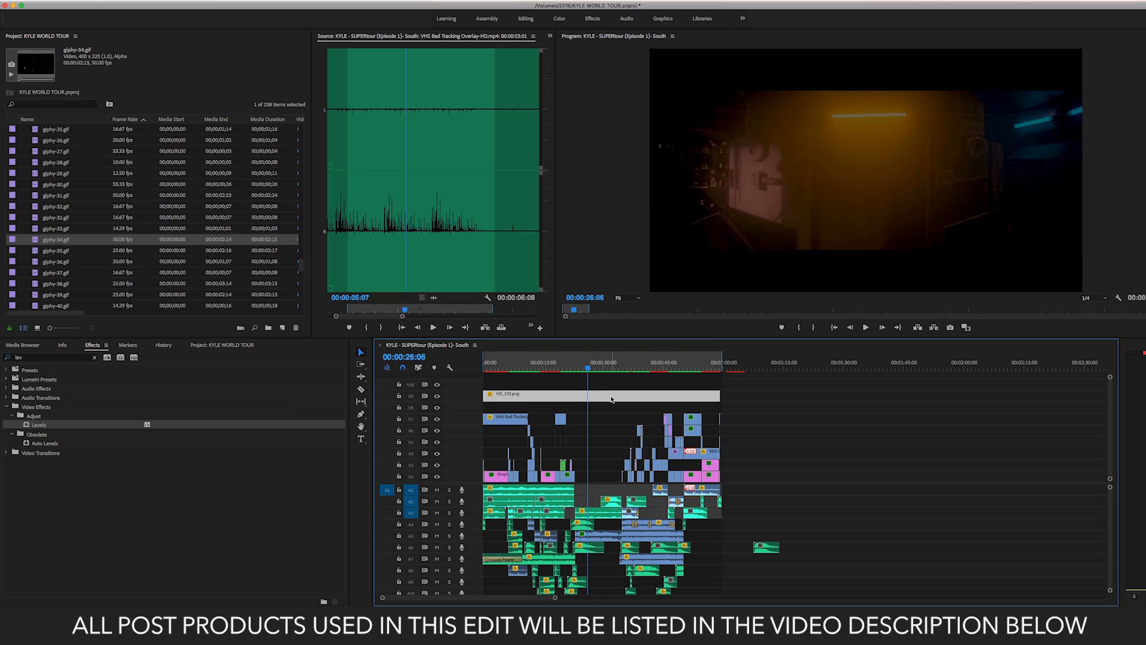
{"action": "key", "text": "space"}
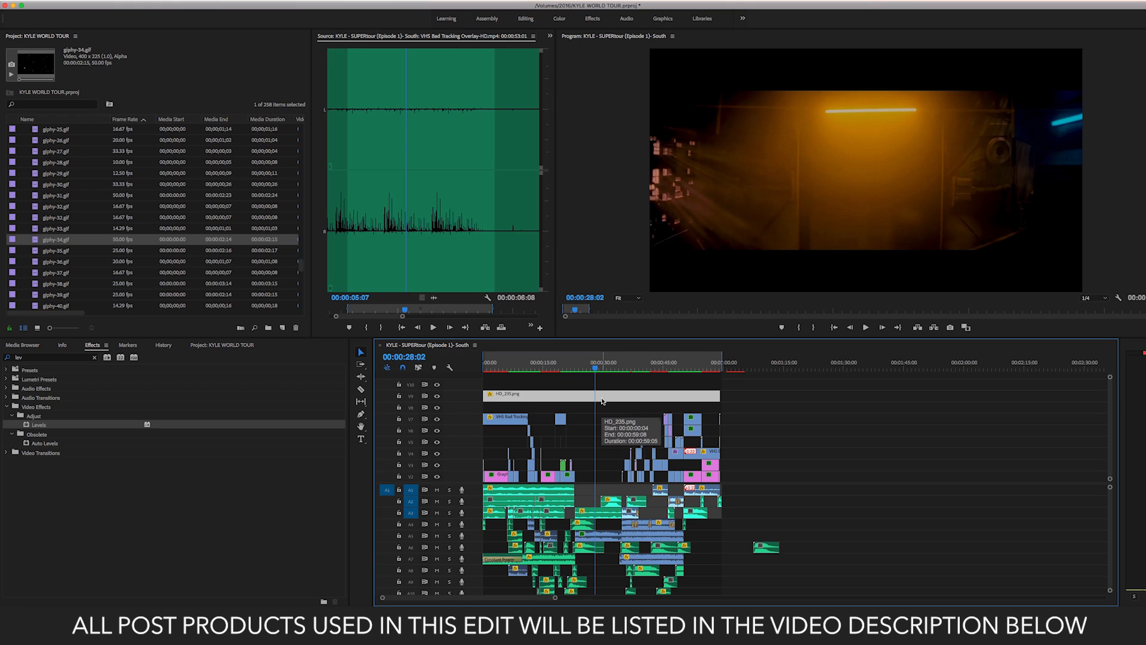
- Remove the HD_235.png overlay at 00:00:28:02 to view the shot without it, and undo the deletion
{"action": "key", "text": "Delete"}
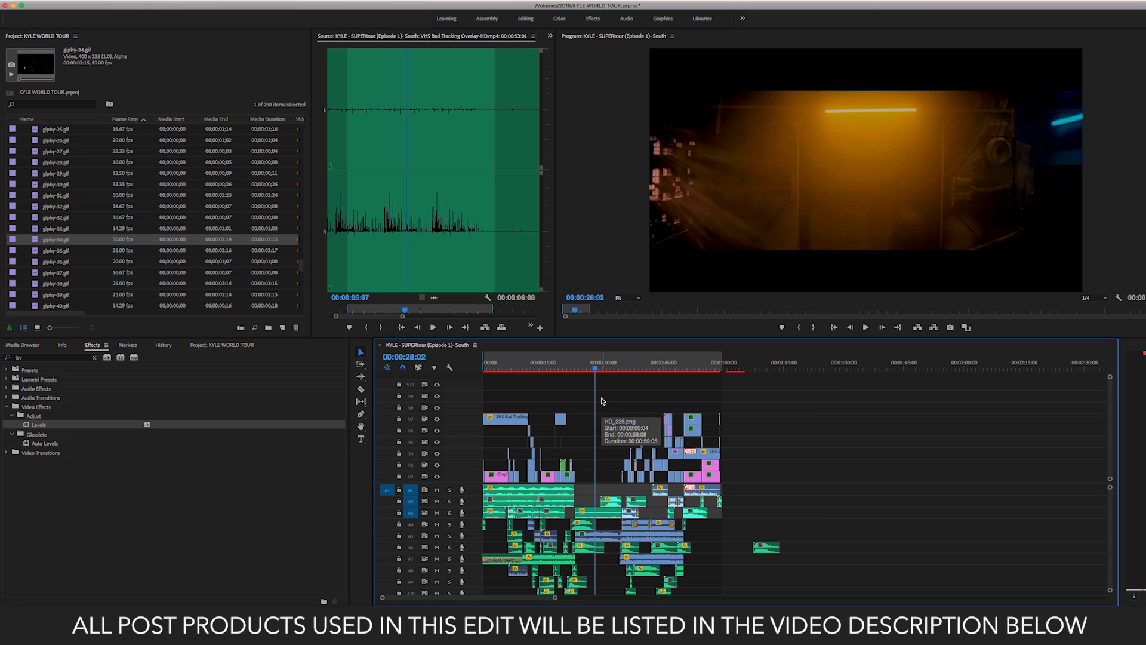
{"action": "scroll", "coordinate": [108, 252], "scroll_direction": "down", "scroll_amount": 3}
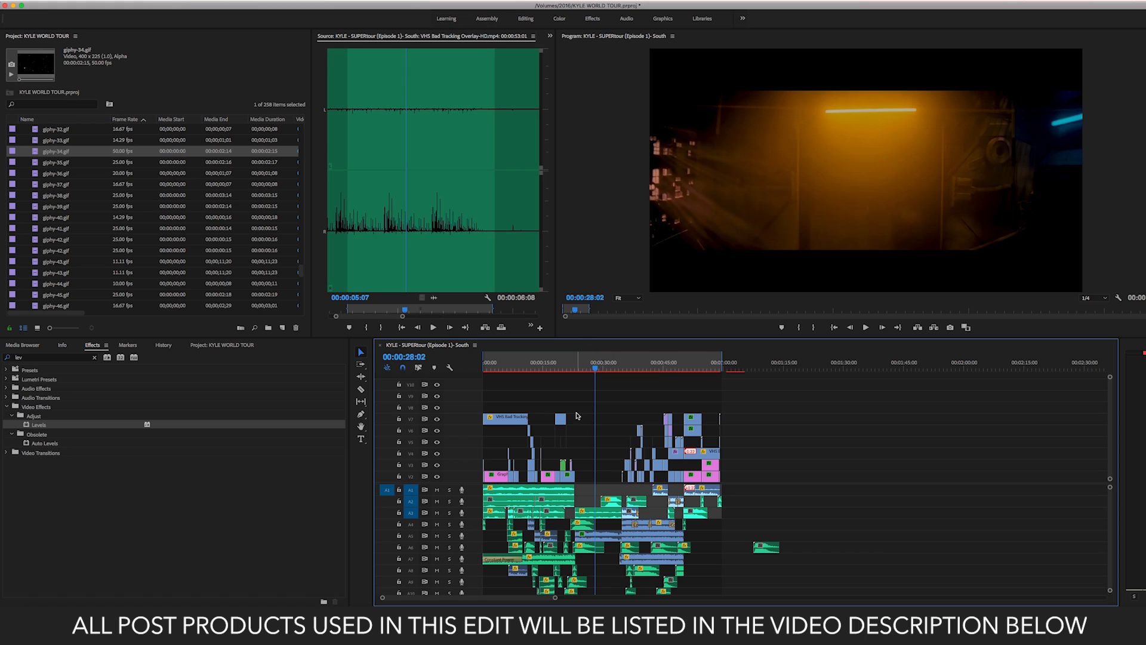
{"action": "key", "text": "super+z"}
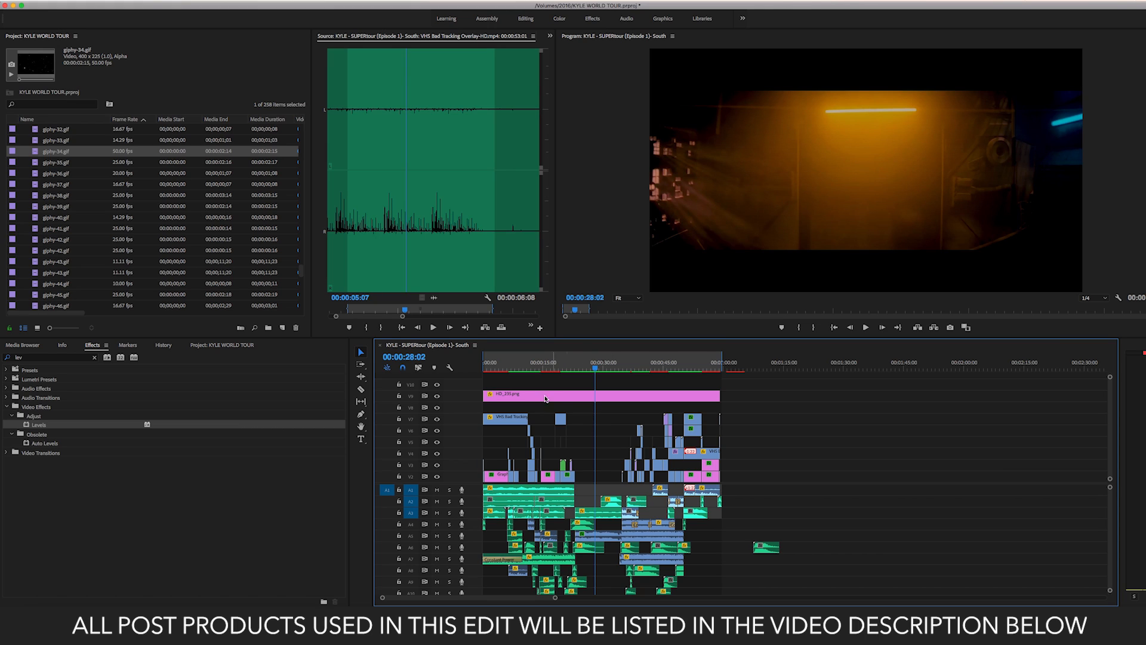
- Open the HD_235.png overlay's source at 00:00:11:23 and look over the sequence's lower video and audio tracks
{"action": "double_click", "coordinate": [502, 395]}
{"action": "left_click", "coordinate": [375, 310]}
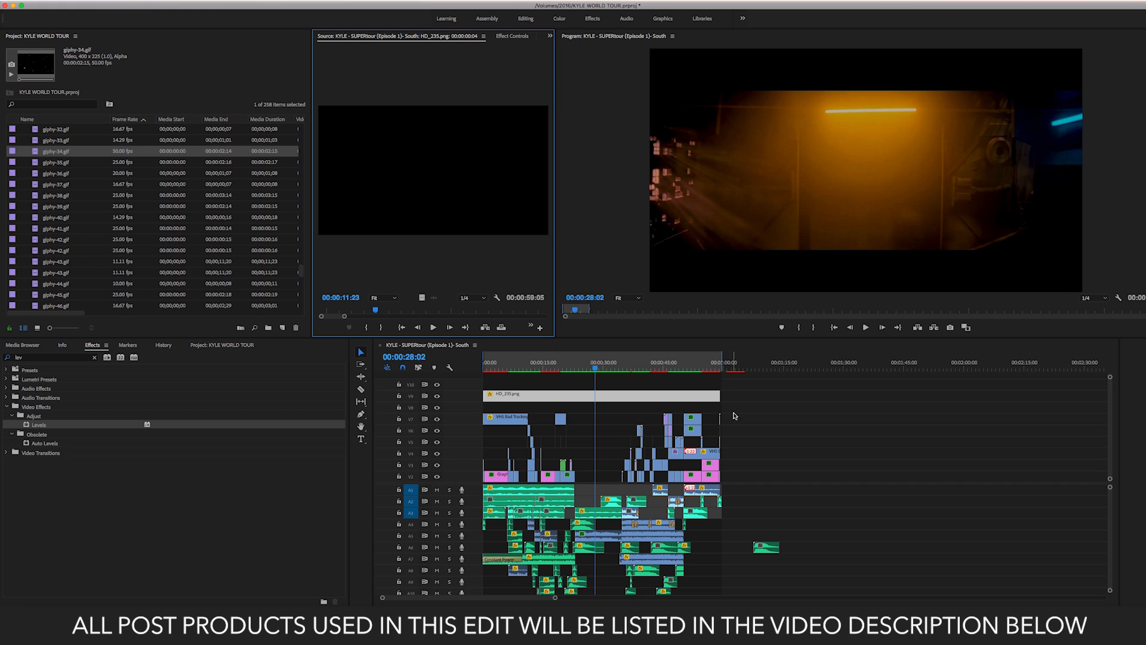
{"action": "scroll", "coordinate": [736, 416], "scroll_direction": "down", "scroll_amount": 1}
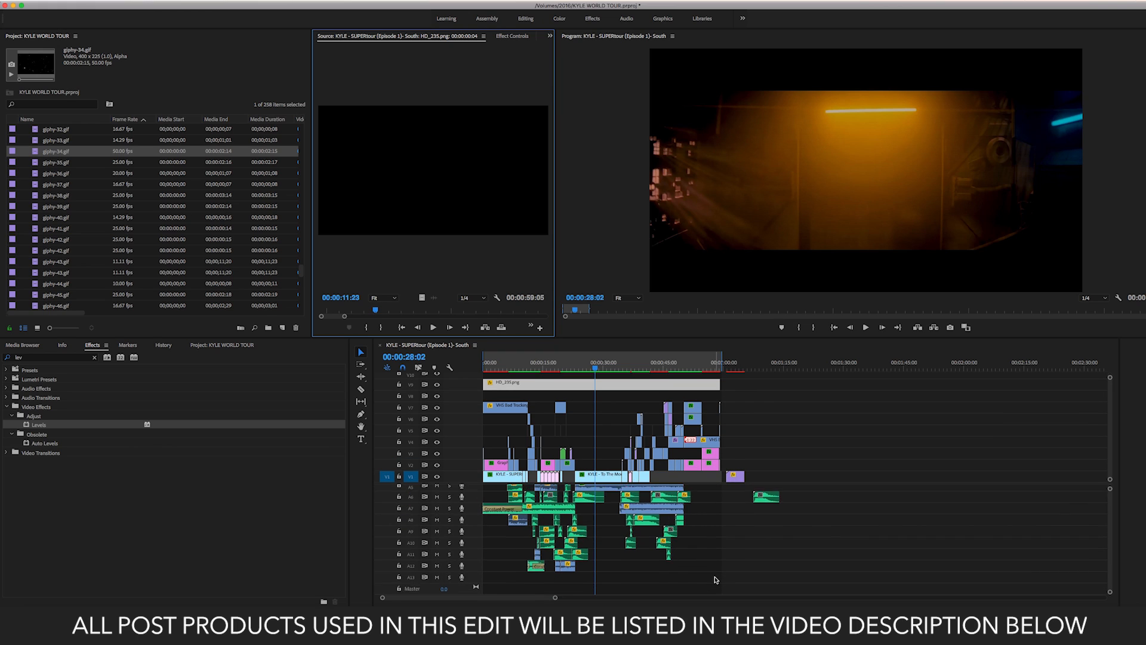
{"action": "scroll", "coordinate": [607, 438], "scroll_direction": "up", "scroll_amount": 1}
{"action": "scroll", "coordinate": [607, 438], "scroll_direction": "down", "scroll_amount": 1}
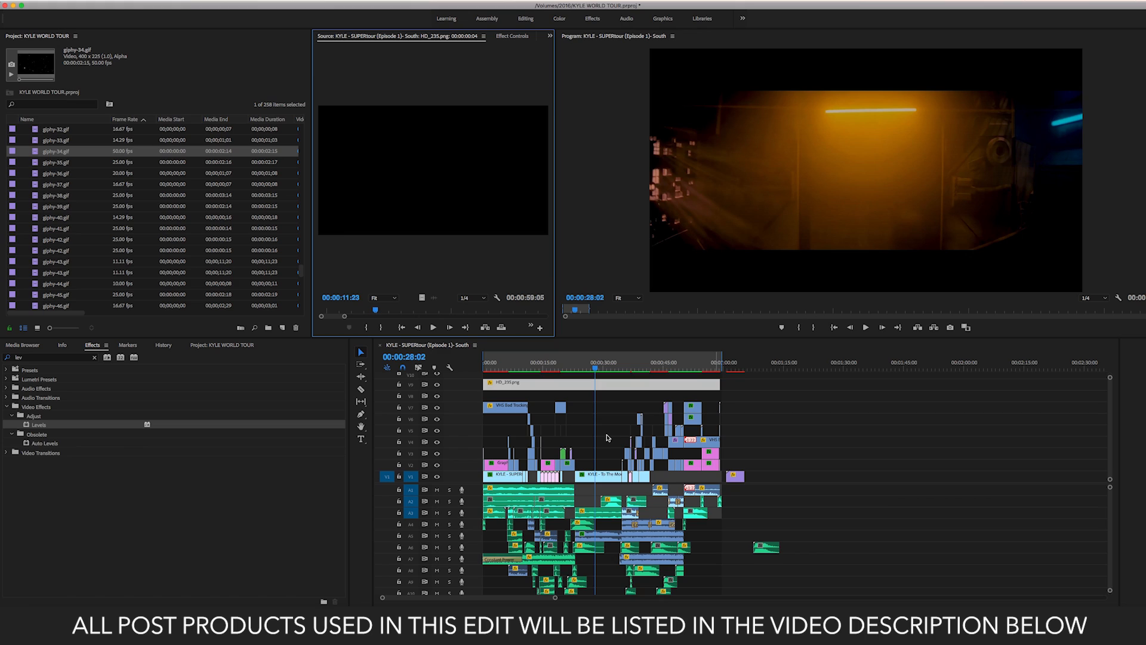
- Enlarge the timeline, move to 00:00:10:22 and examine the opening VHS Bad Tracking Overlay-HD.mp4 clip and the gap after it
{"action": "left_click", "coordinate": [608, 439]}
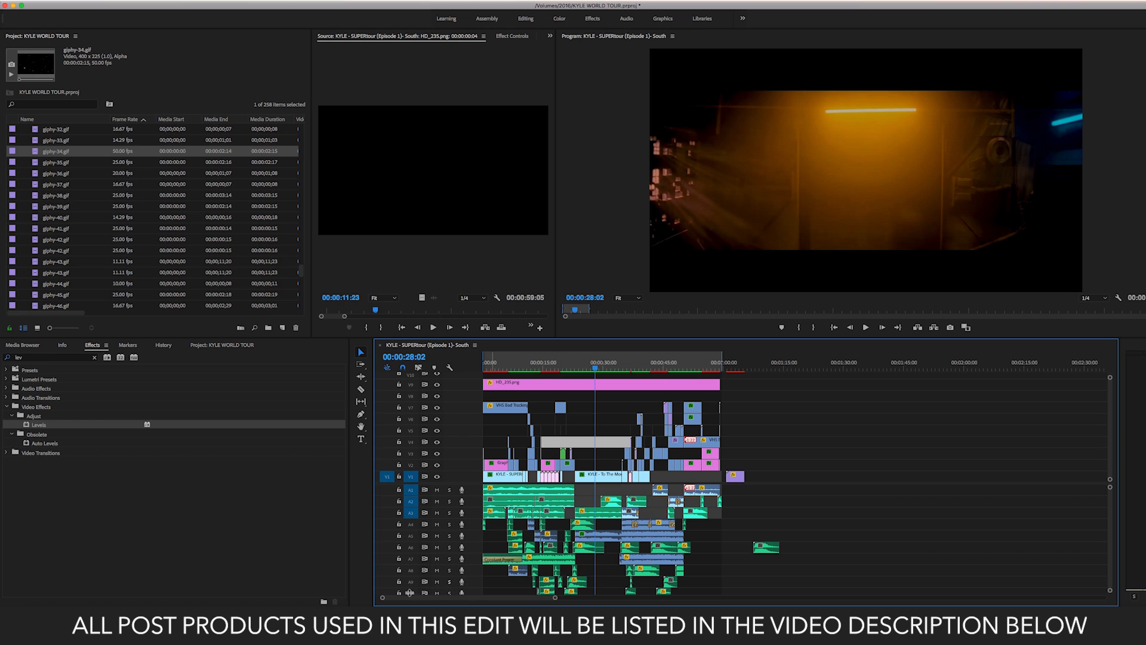
{"action": "scroll", "coordinate": [400, 598], "scroll_direction": "up", "scroll_amount": 5}
{"action": "key", "text": "-"}
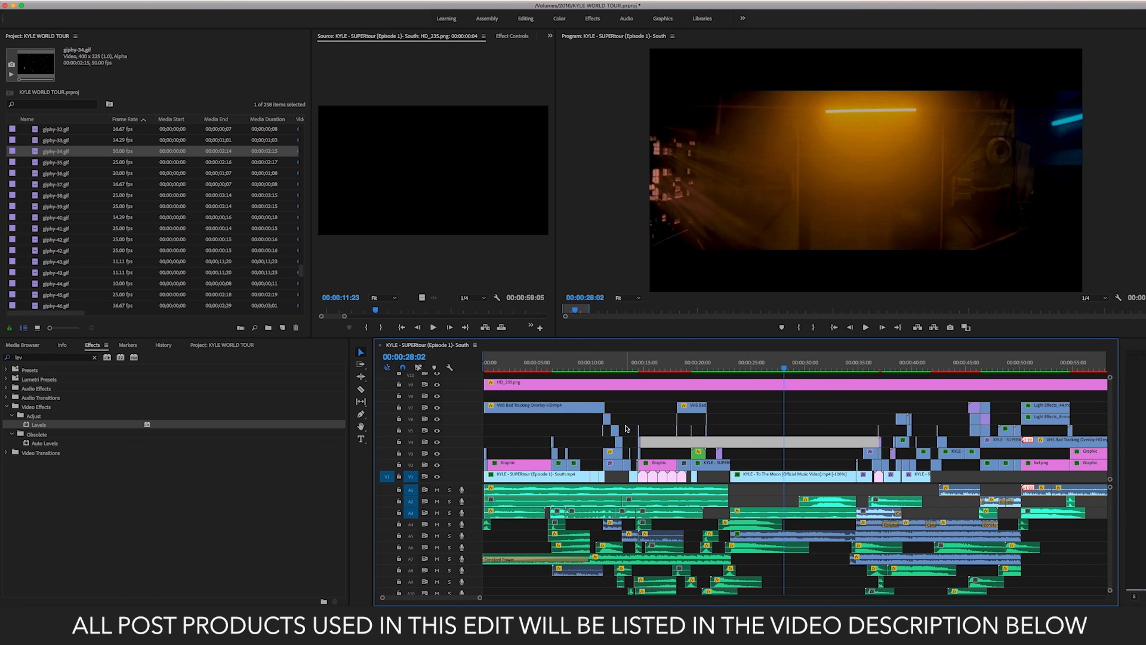
{"action": "key", "text": "-"}
{"action": "key", "text": "="}
{"action": "left_click", "coordinate": [601, 369]}
{"action": "left_click", "coordinate": [545, 409]}
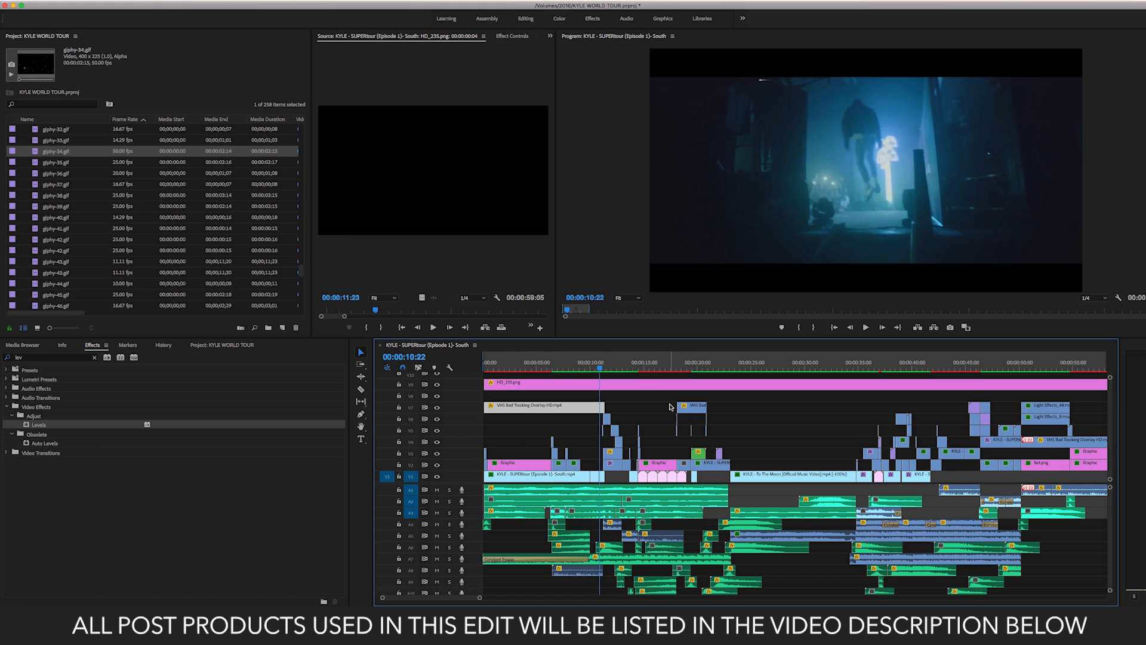
{"action": "left_click", "coordinate": [643, 410]}
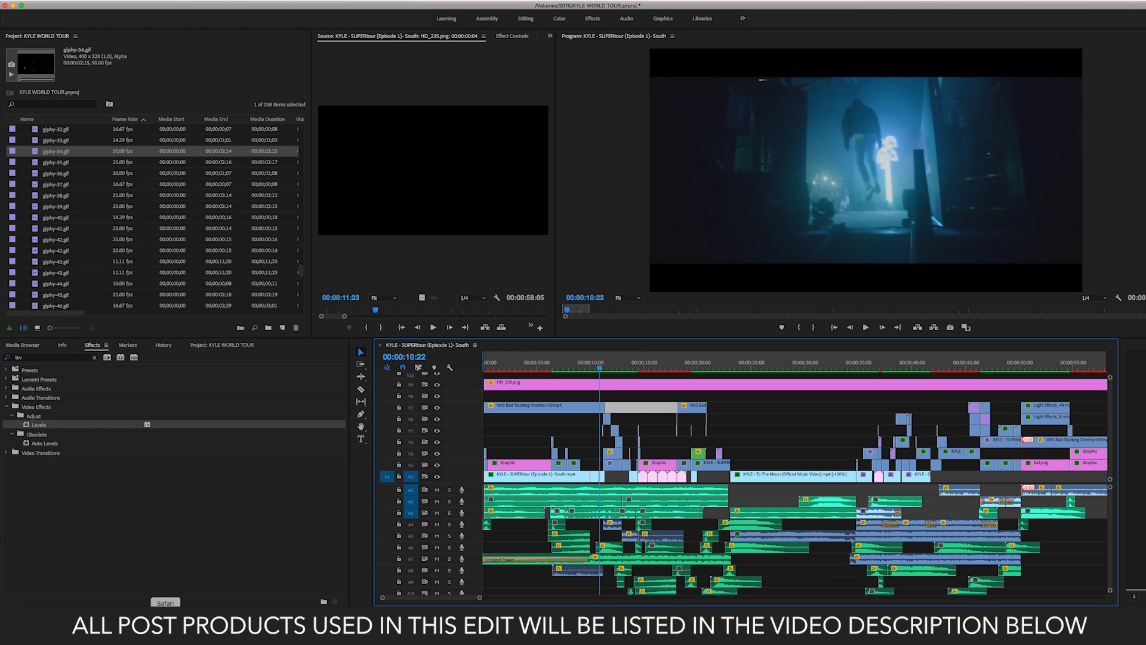
- Switch to Safari, search GIPHY for "dancing skeloton" and look through the GIF results
{"action": "left_click", "coordinate": [165, 624]}
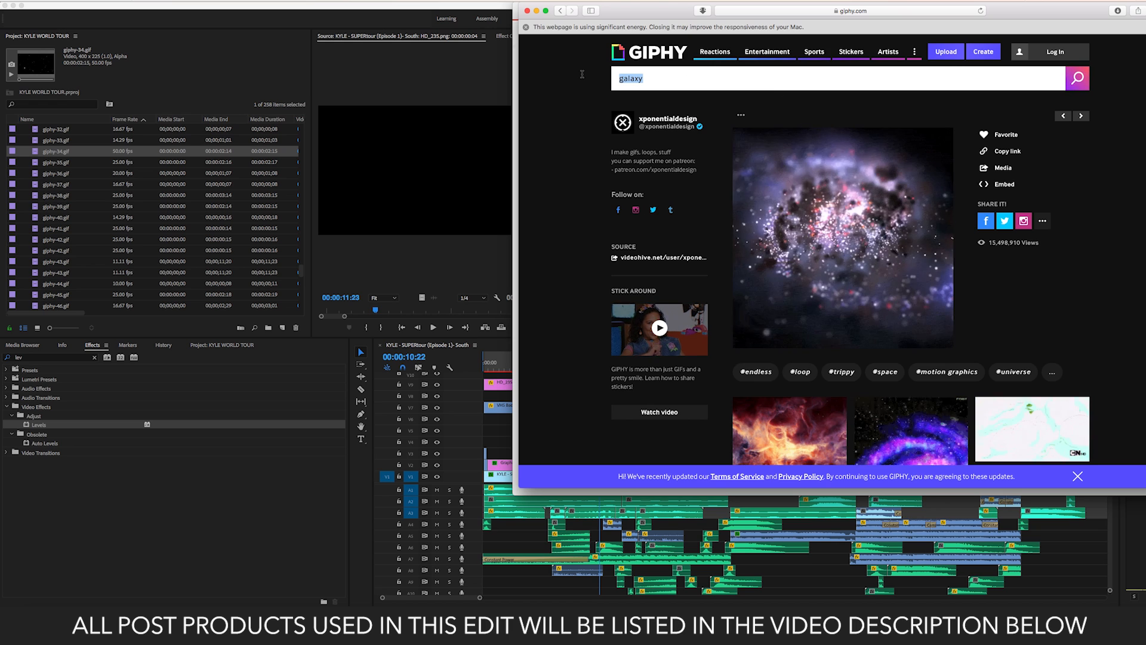
{"action": "type", "text": "danc"}
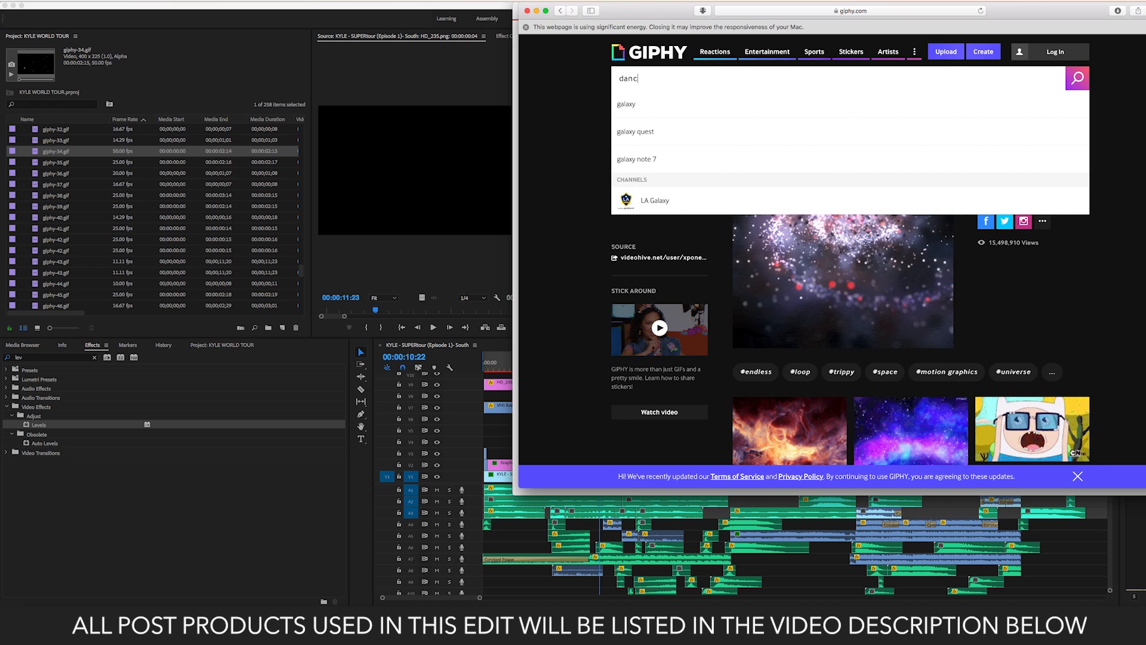
{"action": "type", "text": "ing skeloton"}
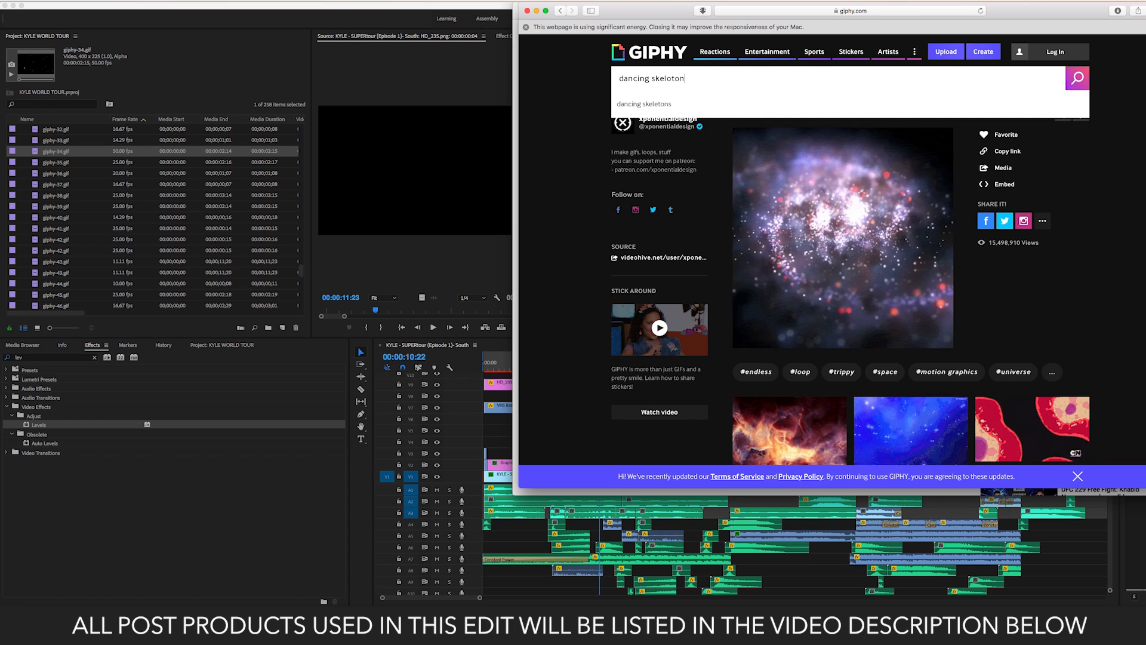
{"action": "key", "text": "Return"}
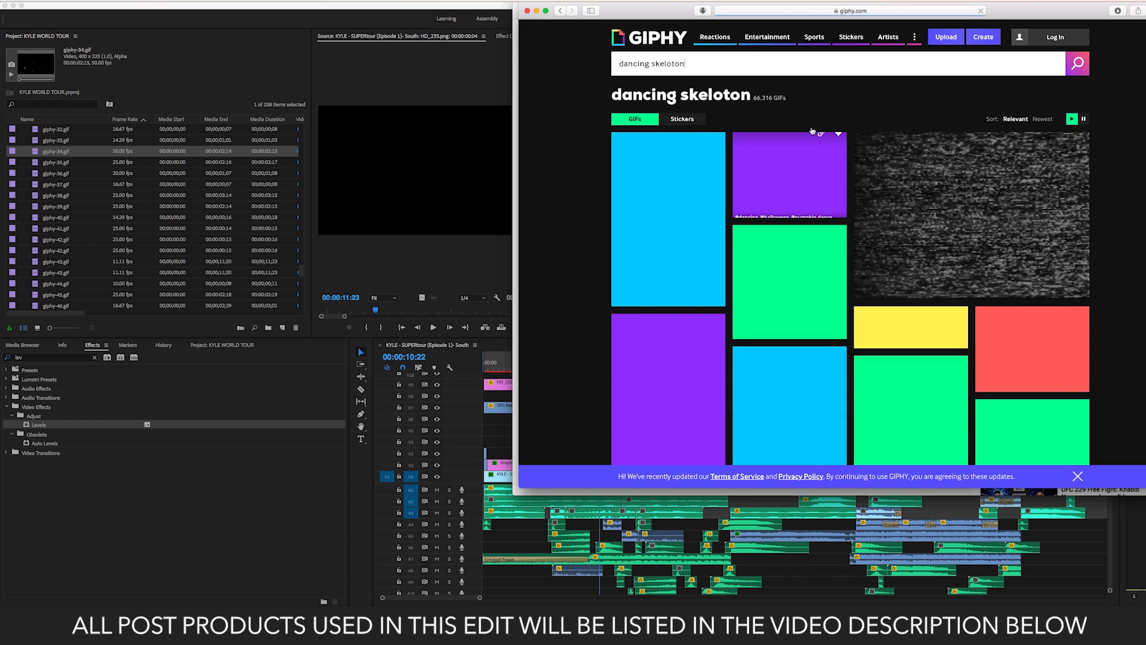
{"action": "scroll", "coordinate": [781, 120], "scroll_direction": "down", "scroll_amount": 3}
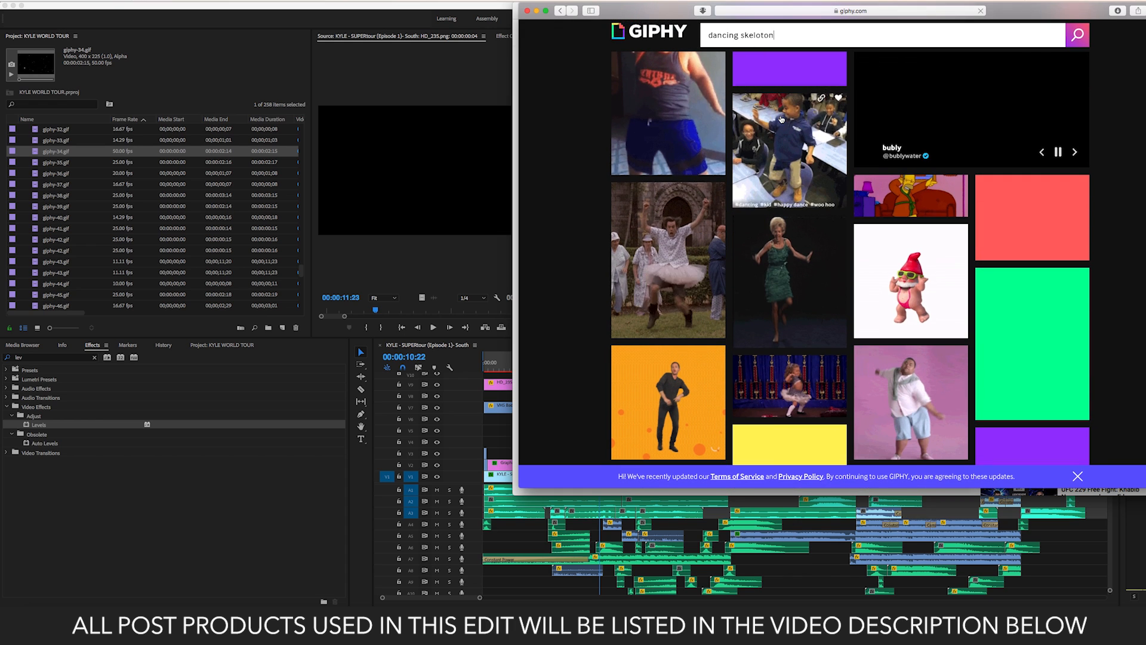
{"action": "scroll", "coordinate": [781, 120], "scroll_direction": "up", "scroll_amount": 4}
{"action": "scroll", "coordinate": [781, 120], "scroll_direction": "down", "scroll_amount": 5}
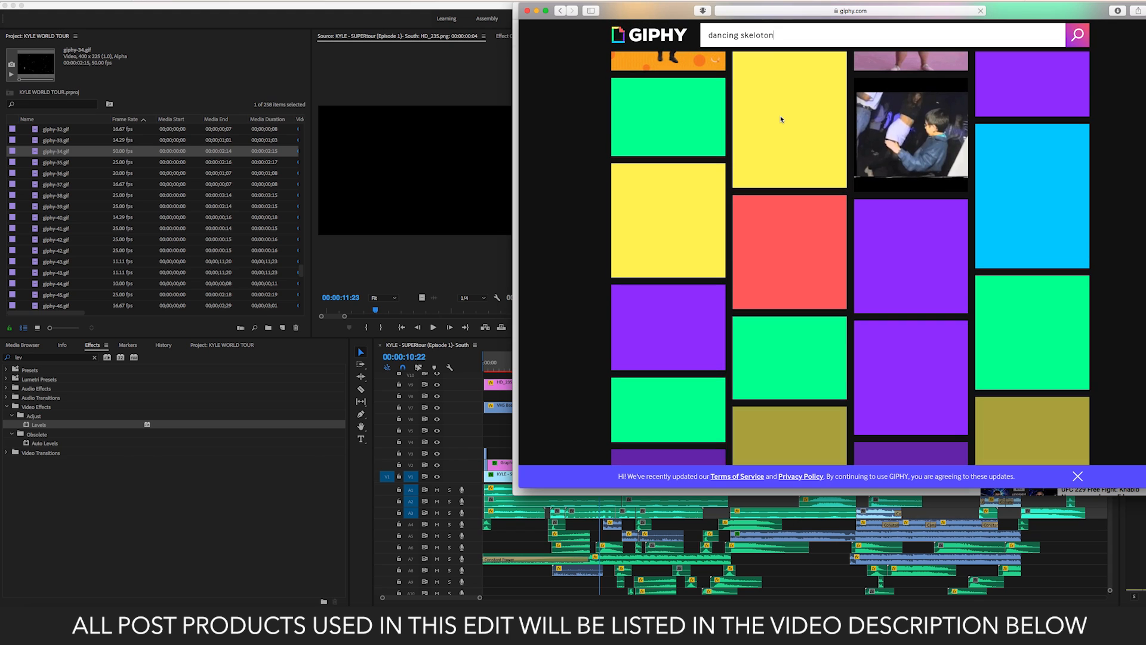
{"action": "scroll", "coordinate": [781, 120], "scroll_direction": "down", "scroll_amount": 5}
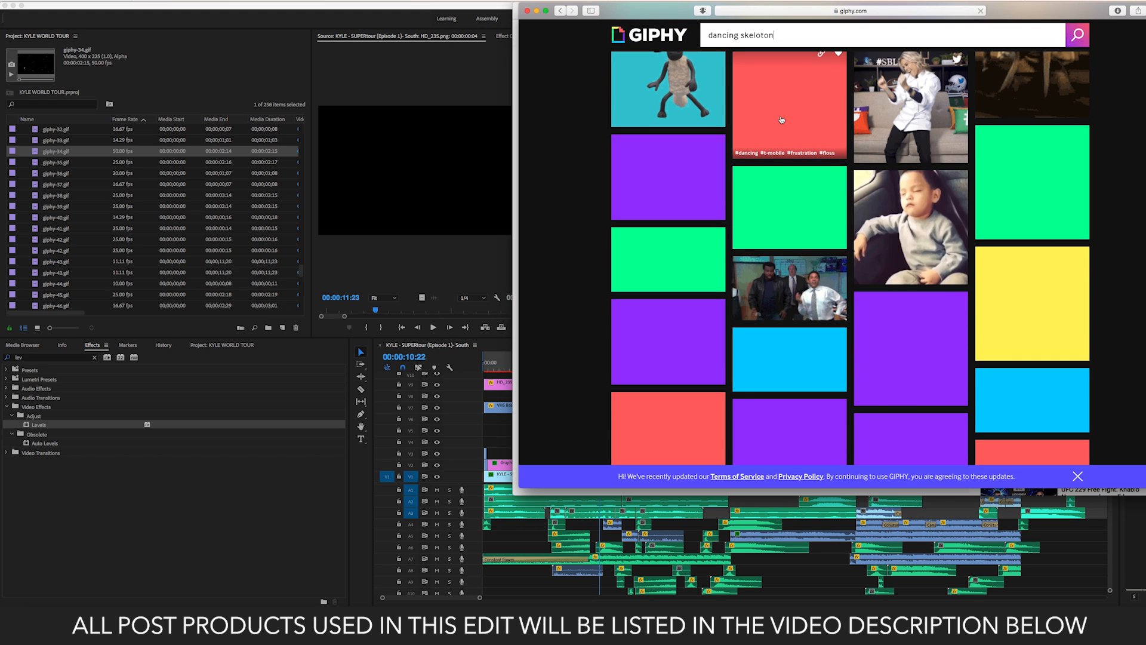
{"action": "scroll", "coordinate": [782, 120], "scroll_direction": "down", "scroll_amount": 3}
{"action": "scroll", "coordinate": [781, 120], "scroll_direction": "down", "scroll_amount": 3}
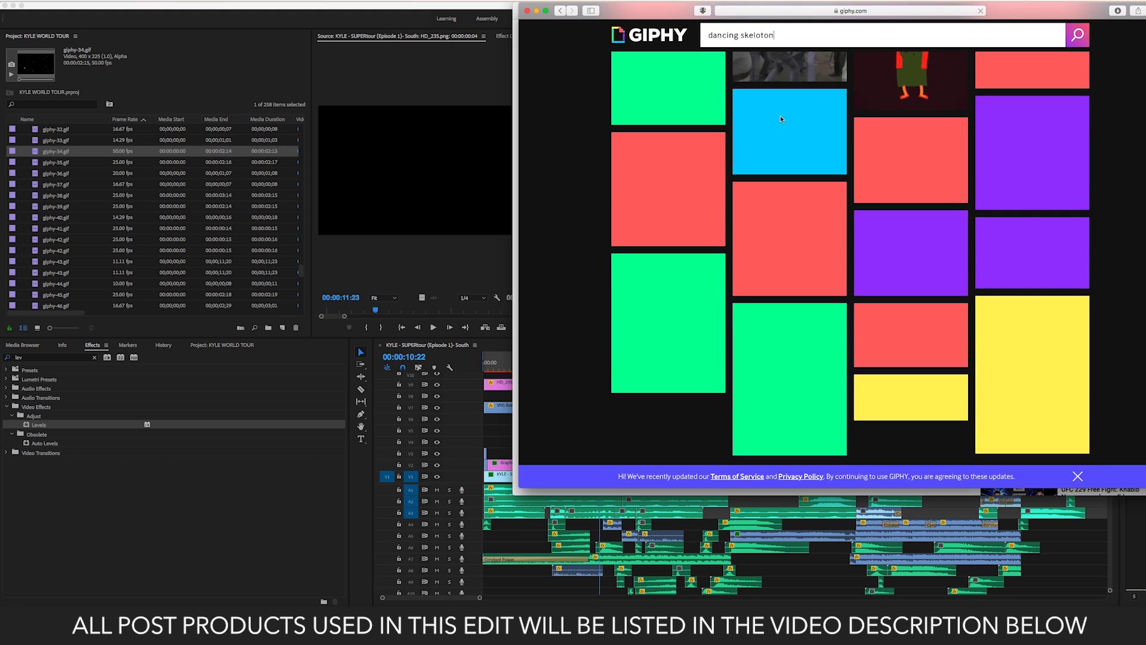
- Replace the GIPHY search term with "skeleton" and run the search
{"action": "scroll", "coordinate": [779, 119], "scroll_direction": "up", "scroll_amount": 15}
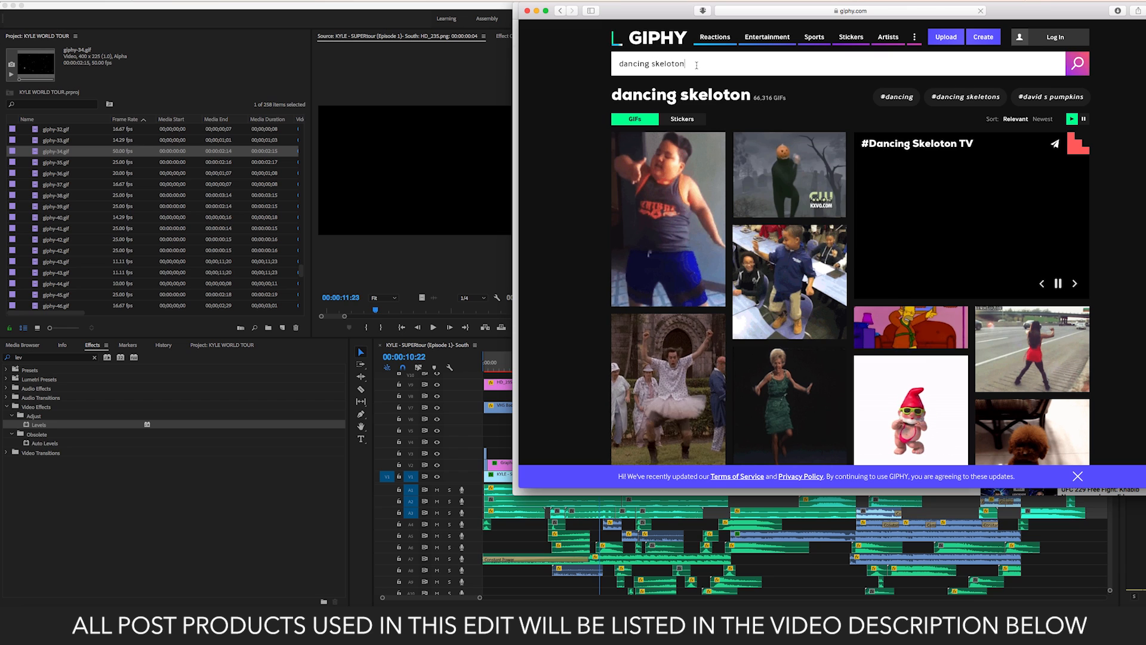
{"action": "left_click_drag", "start_coordinate": [692, 63], "coordinate": [612, 60]}
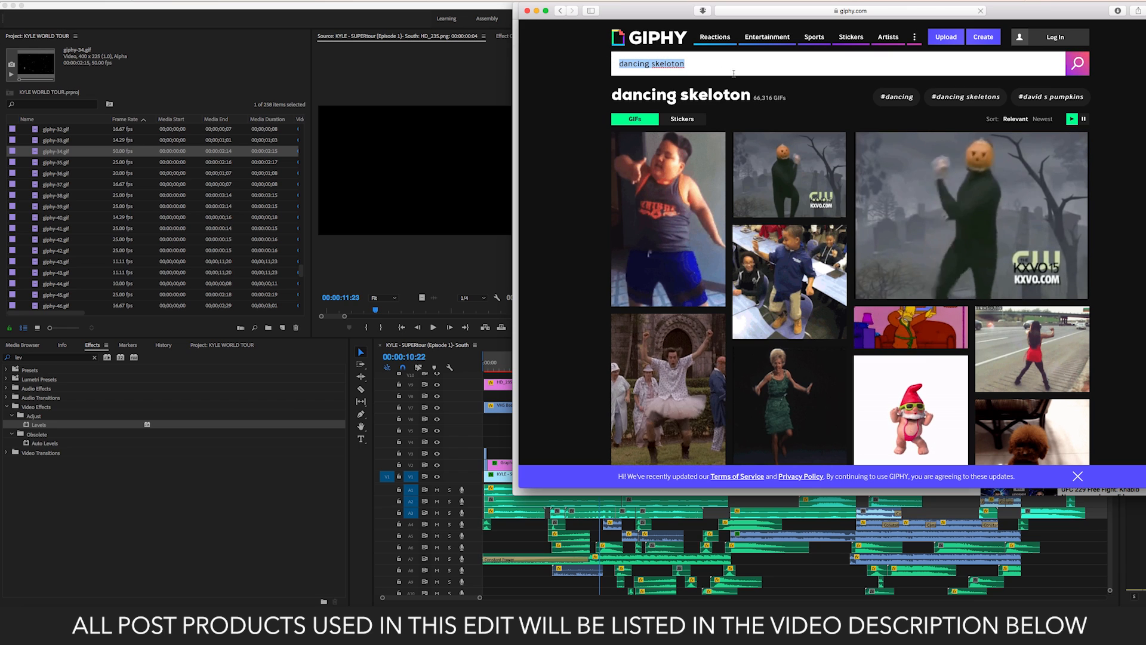
{"action": "type", "text": "skeleton"}
{"action": "key", "text": "Return"}
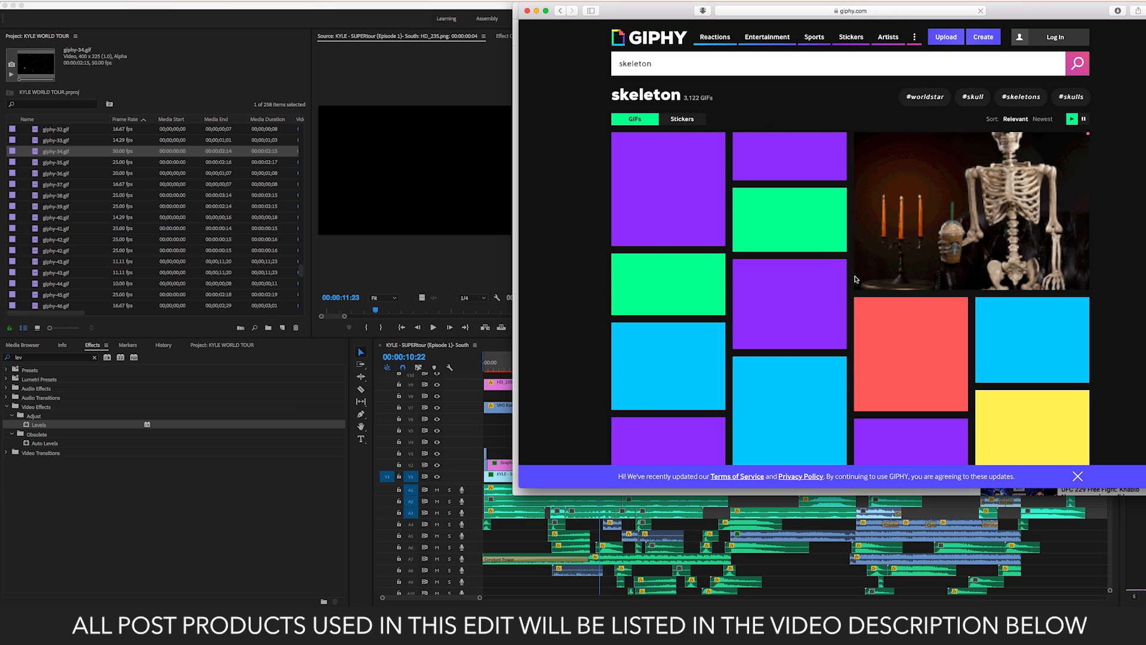
- Look through the skeleton GIF results for usable elements and return to the start of the results
{"action": "scroll", "coordinate": [842, 275], "scroll_direction": "down", "scroll_amount": 1}
{"action": "scroll", "coordinate": [840, 266], "scroll_direction": "down", "scroll_amount": 1}
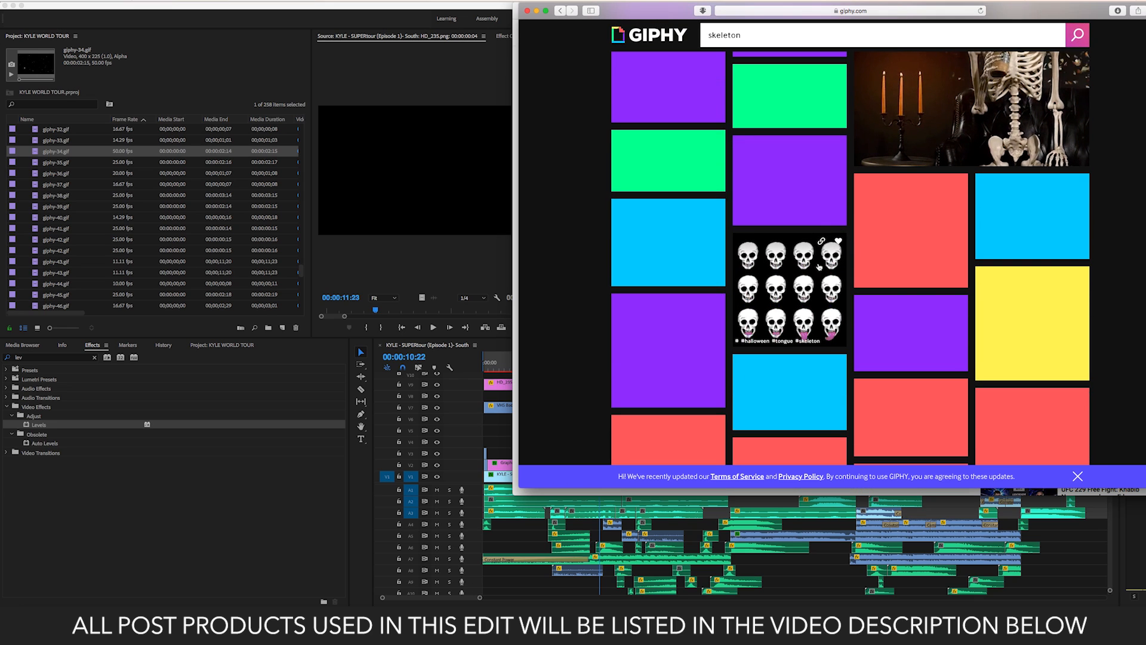
{"action": "scroll", "coordinate": [839, 179], "scroll_direction": "up", "scroll_amount": 3}
{"action": "scroll", "coordinate": [841, 170], "scroll_direction": "down", "scroll_amount": 5}
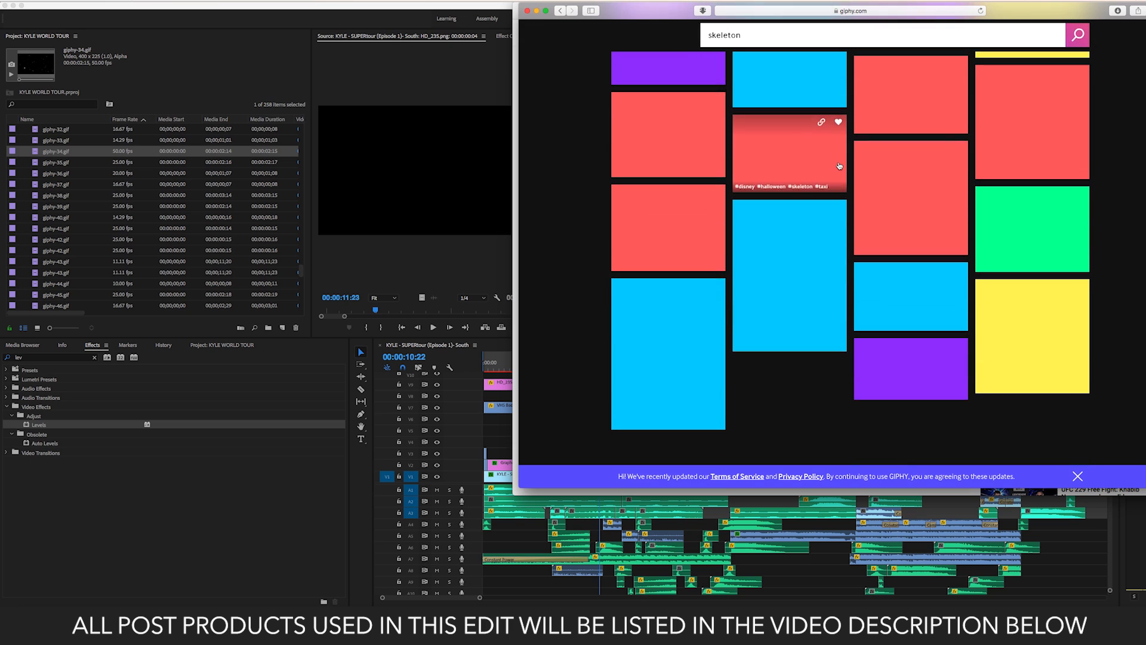
{"action": "scroll", "coordinate": [967, 233], "scroll_direction": "up", "scroll_amount": 5}
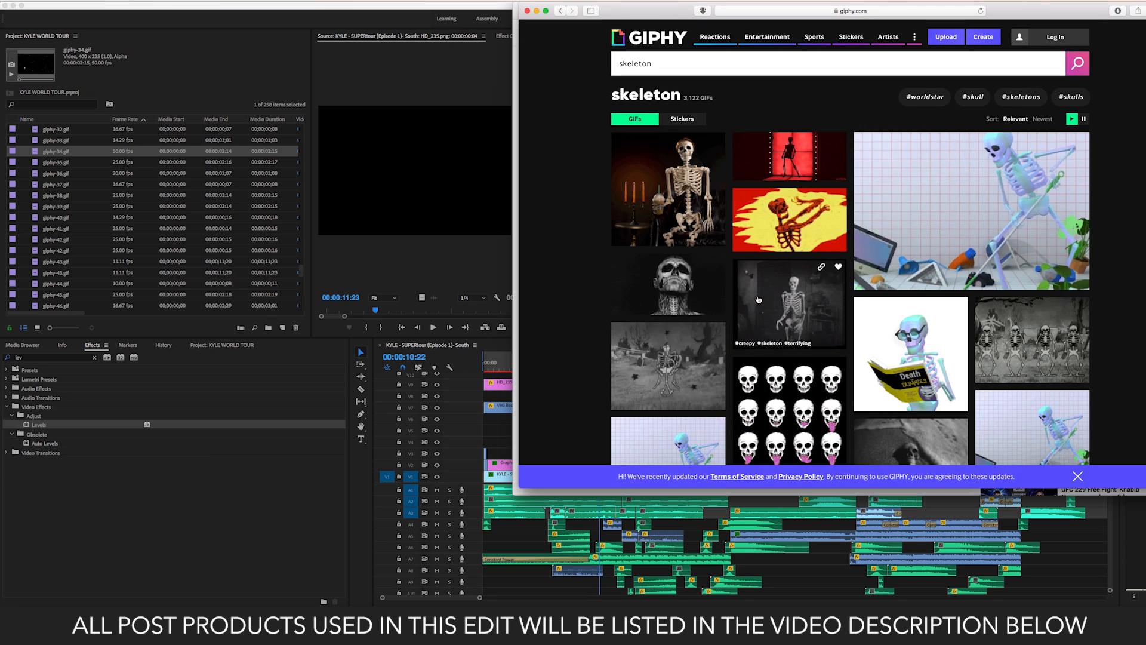
{"action": "scroll", "coordinate": [776, 292], "scroll_direction": "down", "scroll_amount": 4}
{"action": "scroll", "coordinate": [758, 300], "scroll_direction": "down", "scroll_amount": 6}
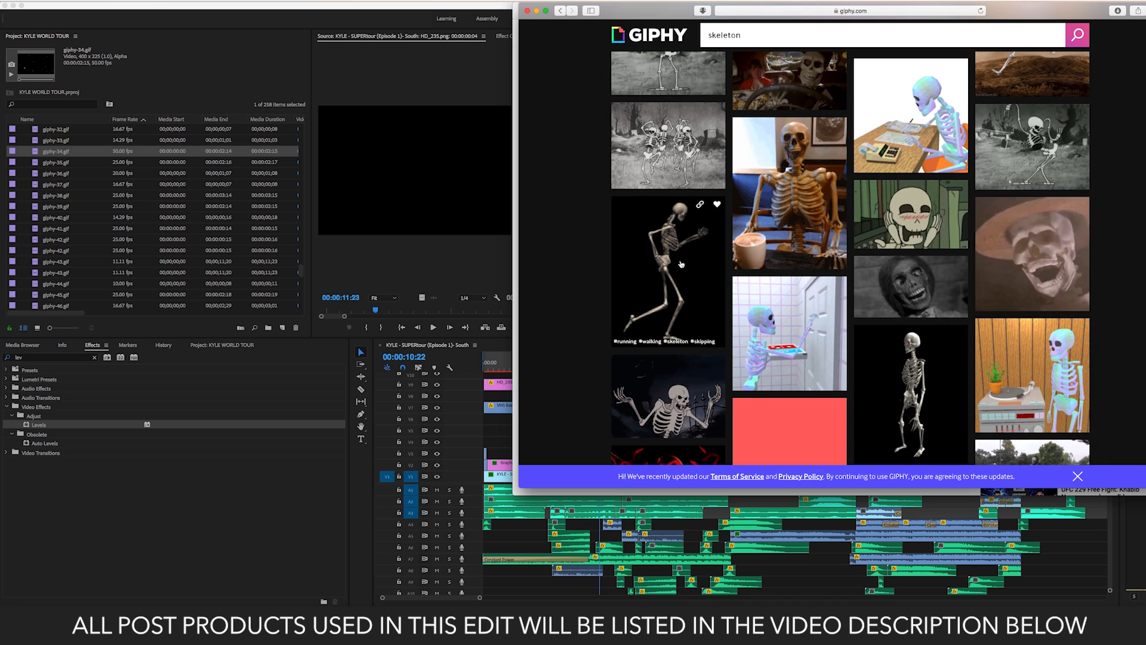
{"action": "scroll", "coordinate": [908, 347], "scroll_direction": "down", "scroll_amount": 2}
{"action": "scroll", "coordinate": [912, 335], "scroll_direction": "down", "scroll_amount": 2}
{"action": "scroll", "coordinate": [913, 335], "scroll_direction": "up", "scroll_amount": 2}
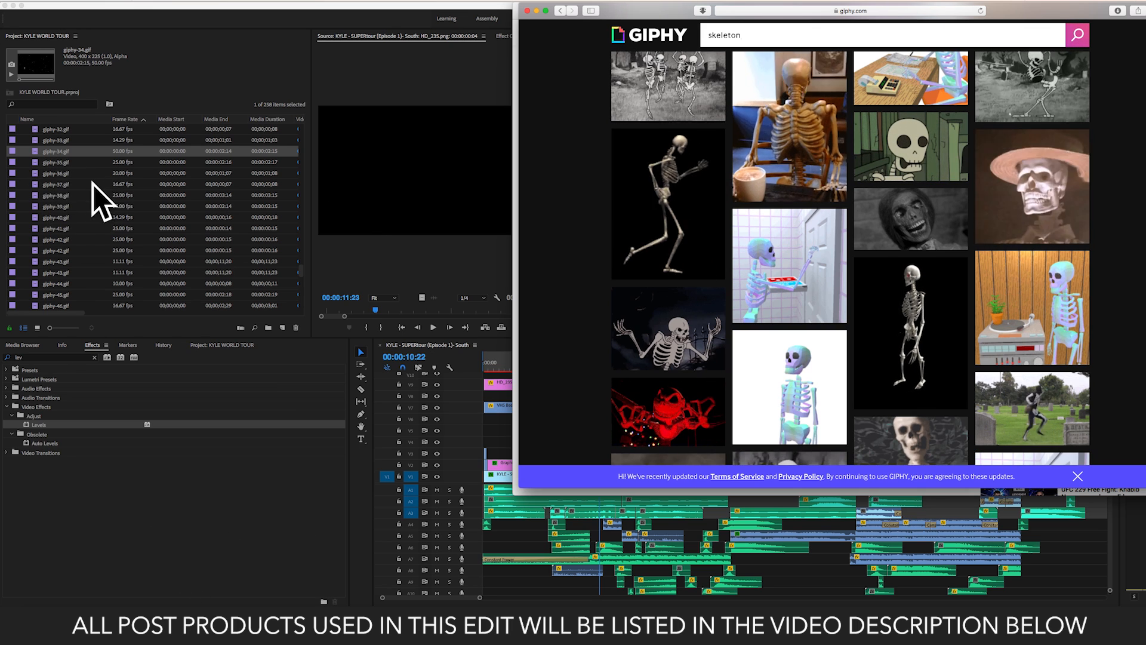
{"action": "scroll", "coordinate": [883, 358], "scroll_direction": "down", "scroll_amount": 3}
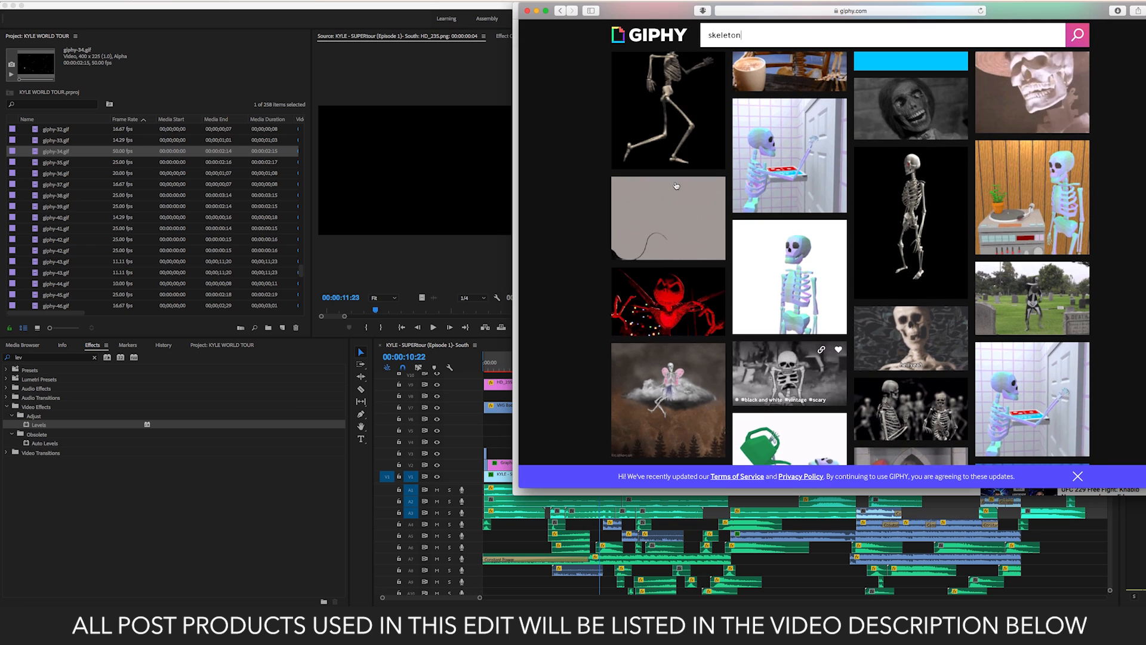
{"action": "scroll", "coordinate": [677, 186], "scroll_direction": "up", "scroll_amount": 2}
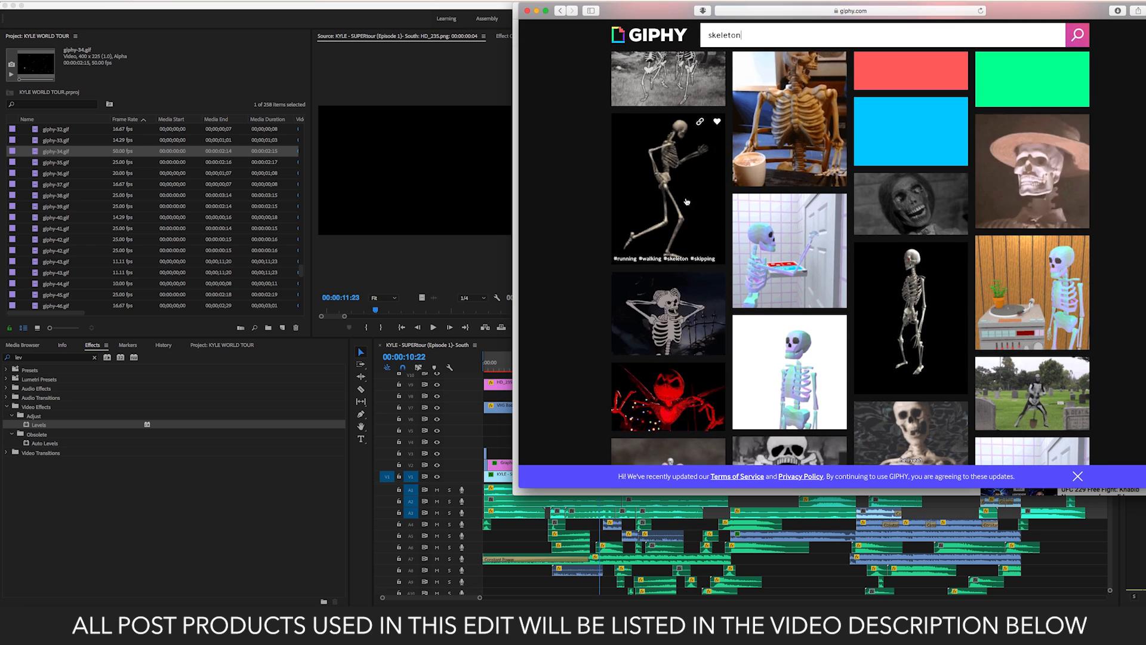
{"action": "scroll", "coordinate": [798, 338], "scroll_direction": "down", "scroll_amount": 8}
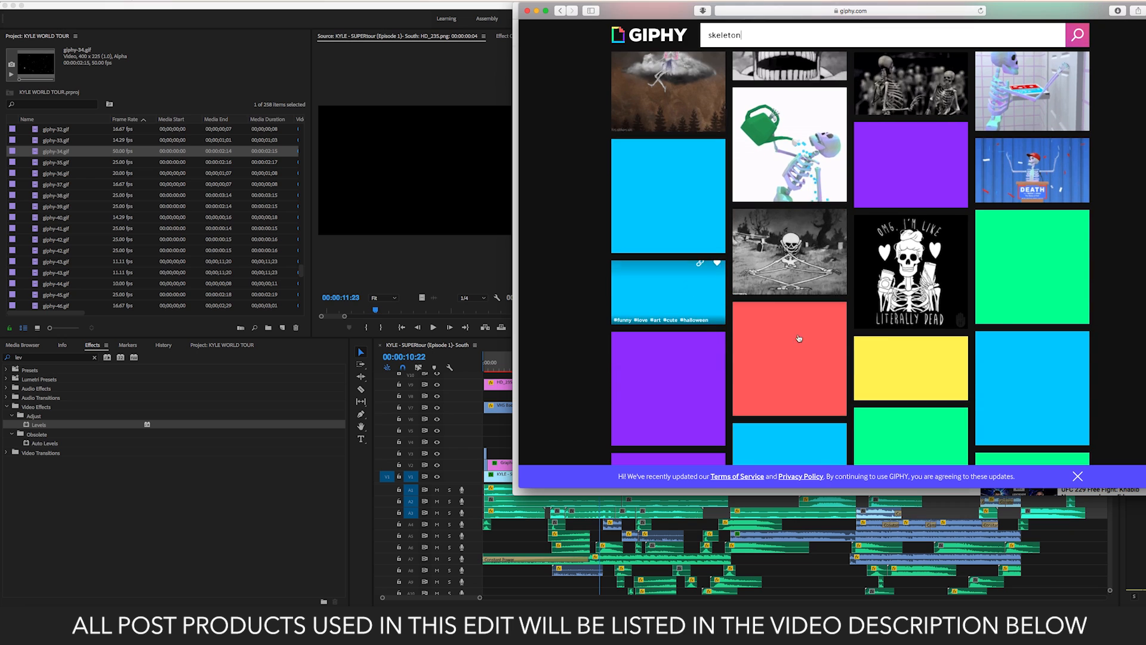
{"action": "scroll", "coordinate": [903, 382], "scroll_direction": "down", "scroll_amount": 2}
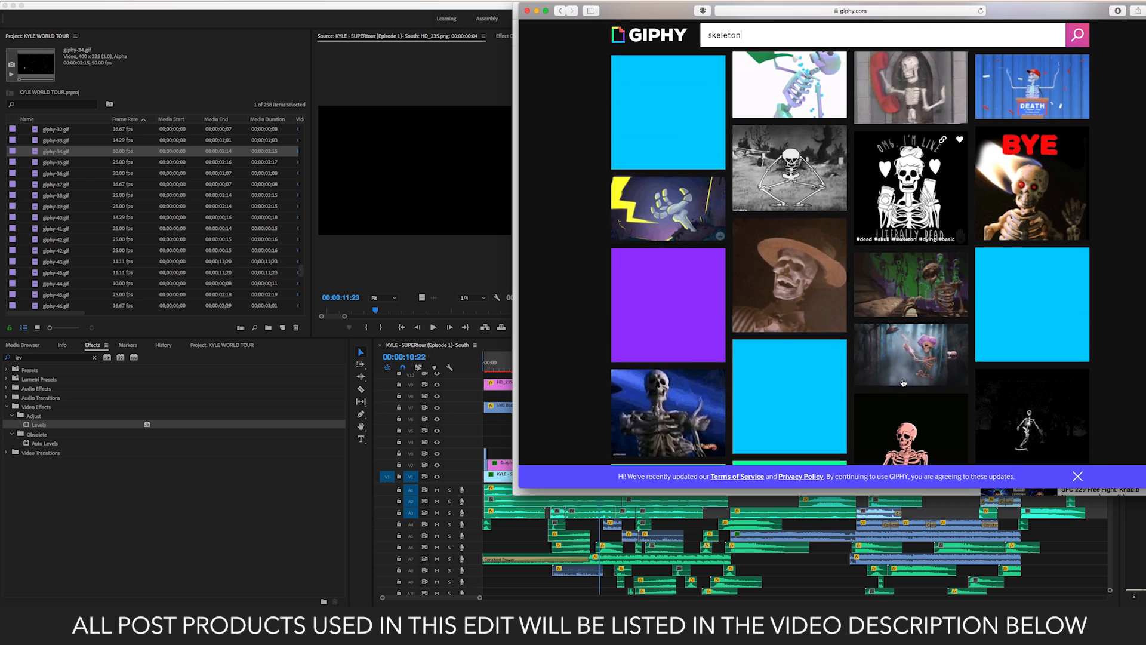
{"action": "key", "text": "Return"}
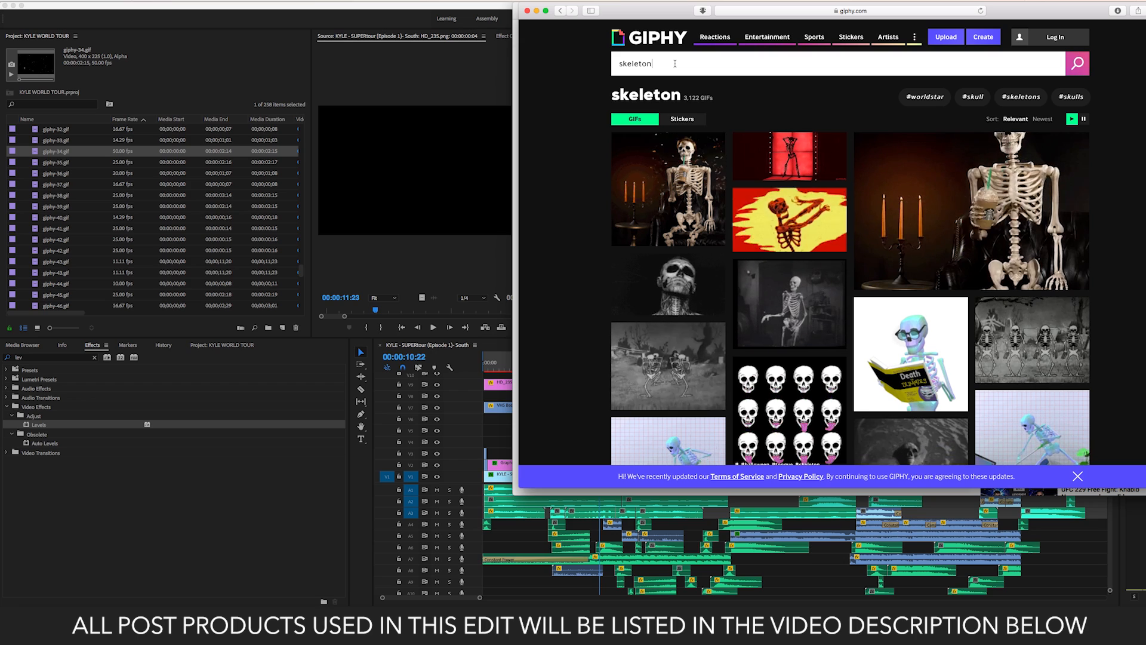
{"action": "left_click_drag", "start_coordinate": [640, 17], "coordinate": [632, 9]}
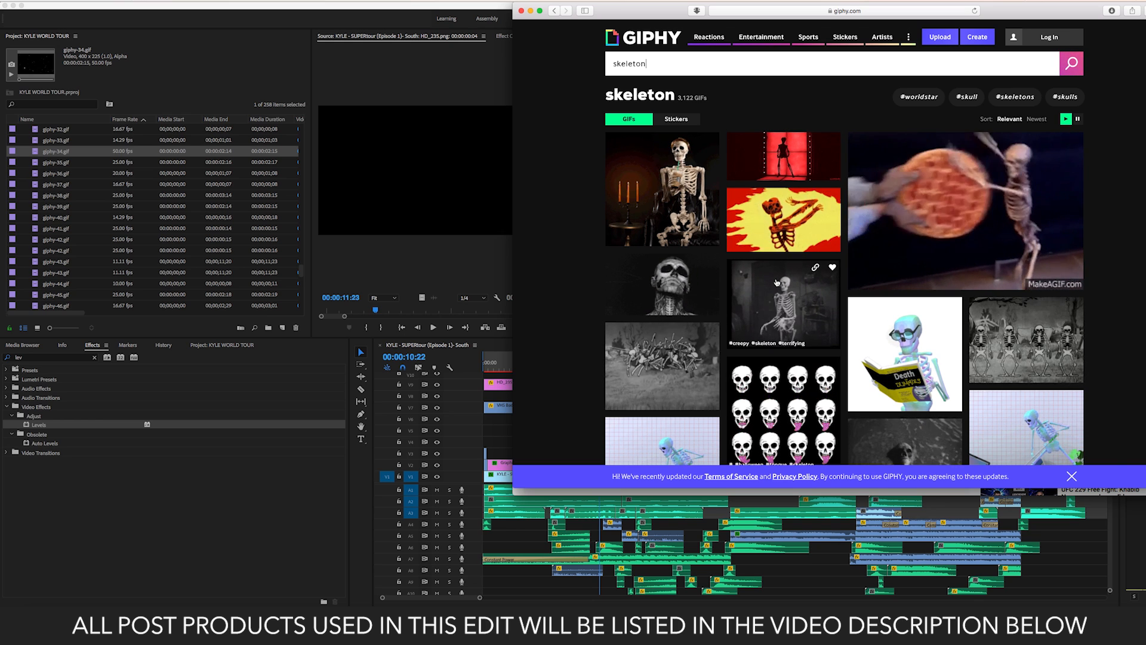
- Switch back to Premiere Pro and fit the entire tour video sequence into the timeline view
{"action": "left_click", "coordinate": [494, 476]}
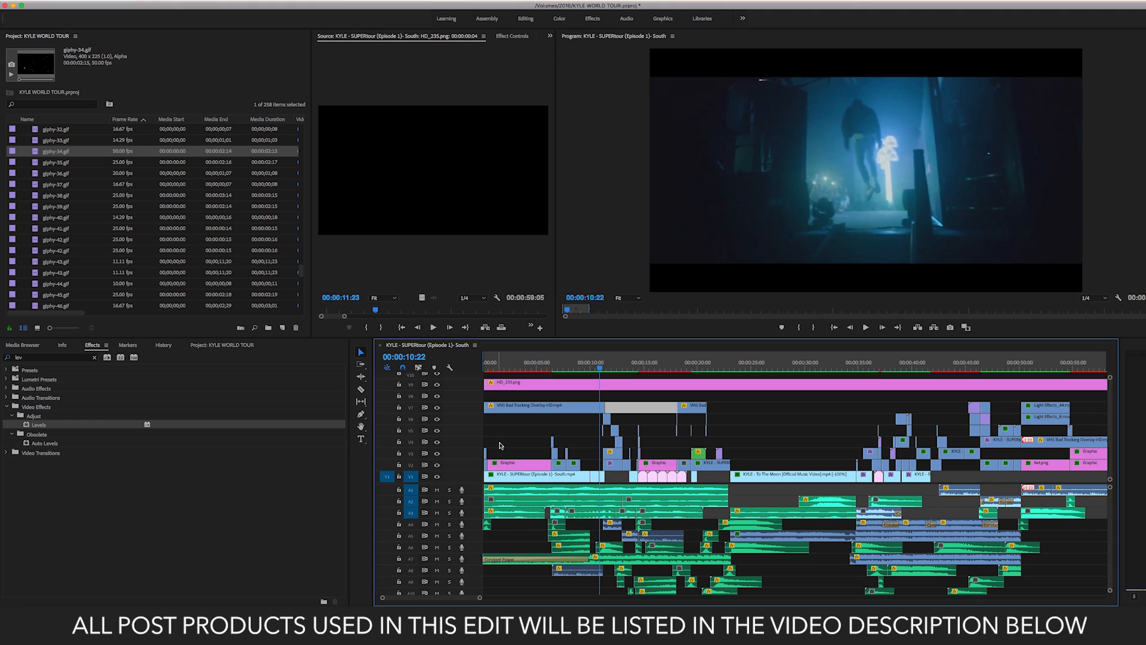
{"action": "left_click", "coordinate": [536, 428]}
{"action": "scroll", "coordinate": [536, 430], "scroll_direction": "left", "scroll_amount": 3}
{"action": "left_click_drag", "start_coordinate": [384, 598], "coordinate": [346, 602]}
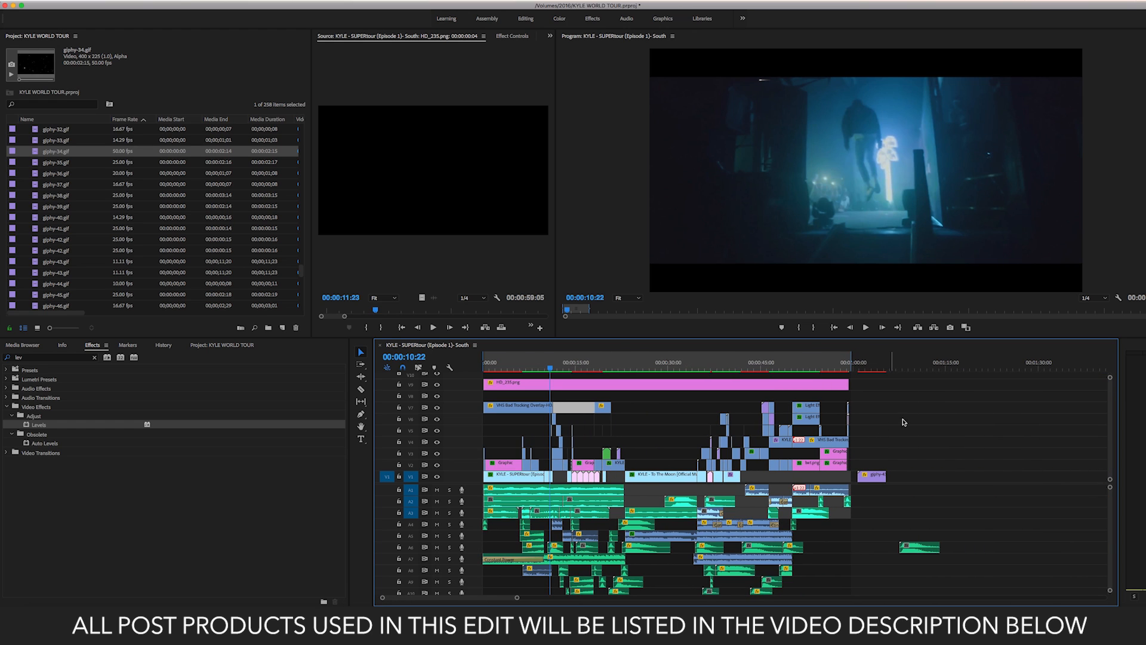
- Select the clips across the sequence's video and audio tracks, look over the layers, clear the selection and select the clips again including HD_235.png
{"action": "left_click_drag", "start_coordinate": [904, 422], "coordinate": [537, 591]}
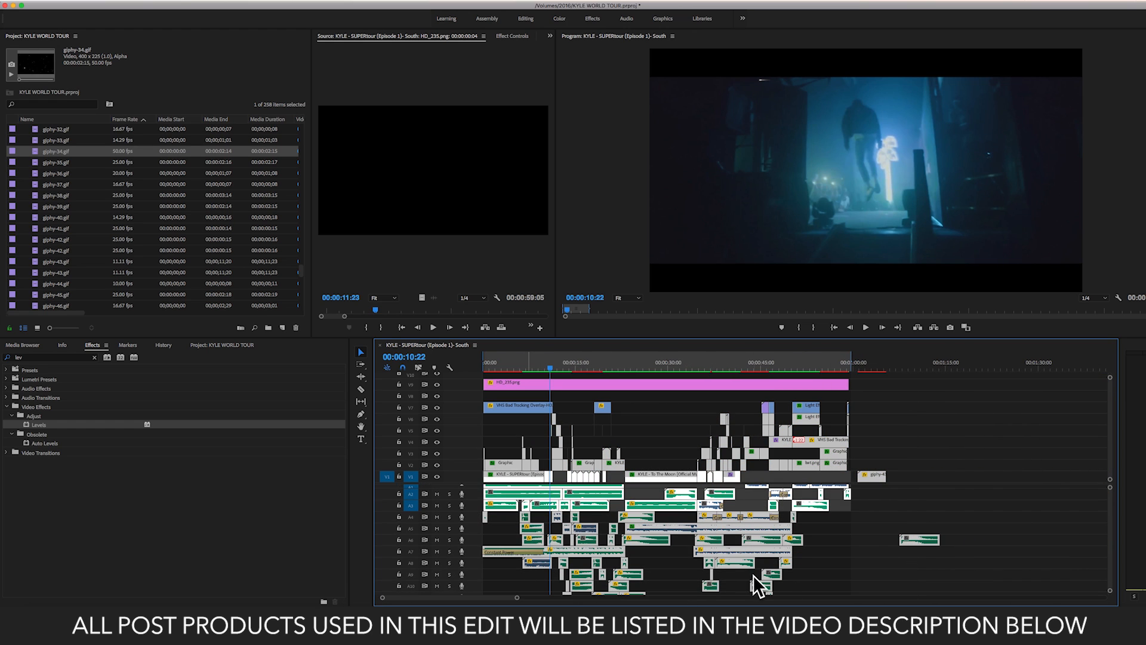
{"action": "scroll", "coordinate": [844, 563], "scroll_direction": "down", "scroll_amount": 3}
{"action": "scroll", "coordinate": [844, 562], "scroll_direction": "up", "scroll_amount": 4}
{"action": "scroll", "coordinate": [645, 449], "scroll_direction": "up", "scroll_amount": 1}
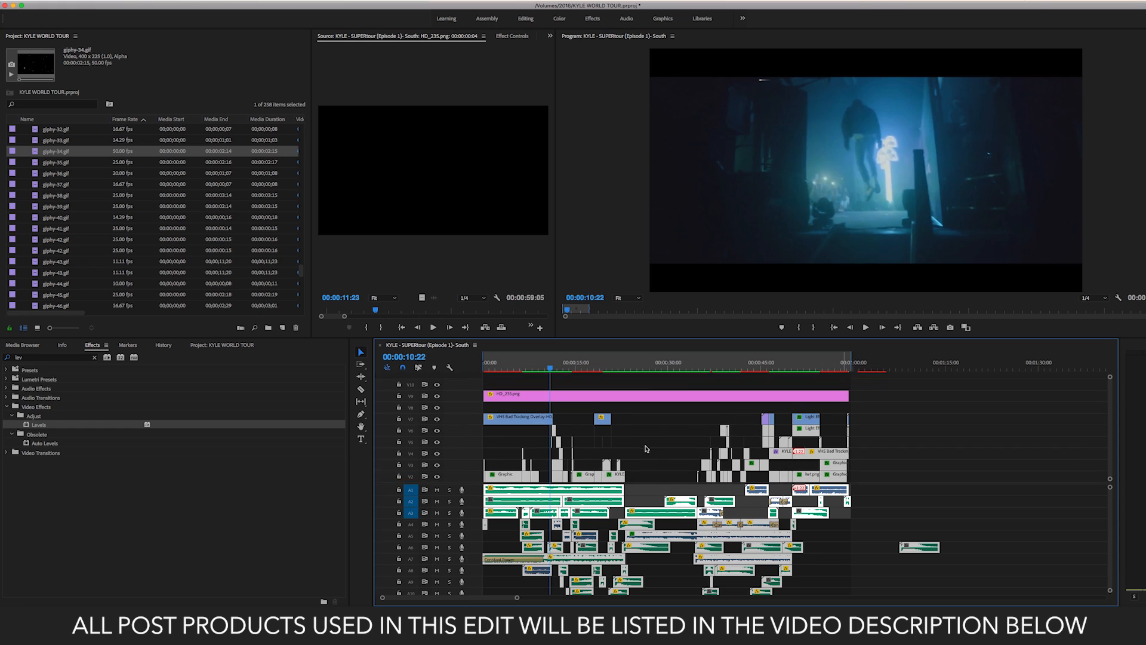
{"action": "scroll", "coordinate": [645, 448], "scroll_direction": "down", "scroll_amount": 1}
{"action": "left_click", "coordinate": [677, 440]}
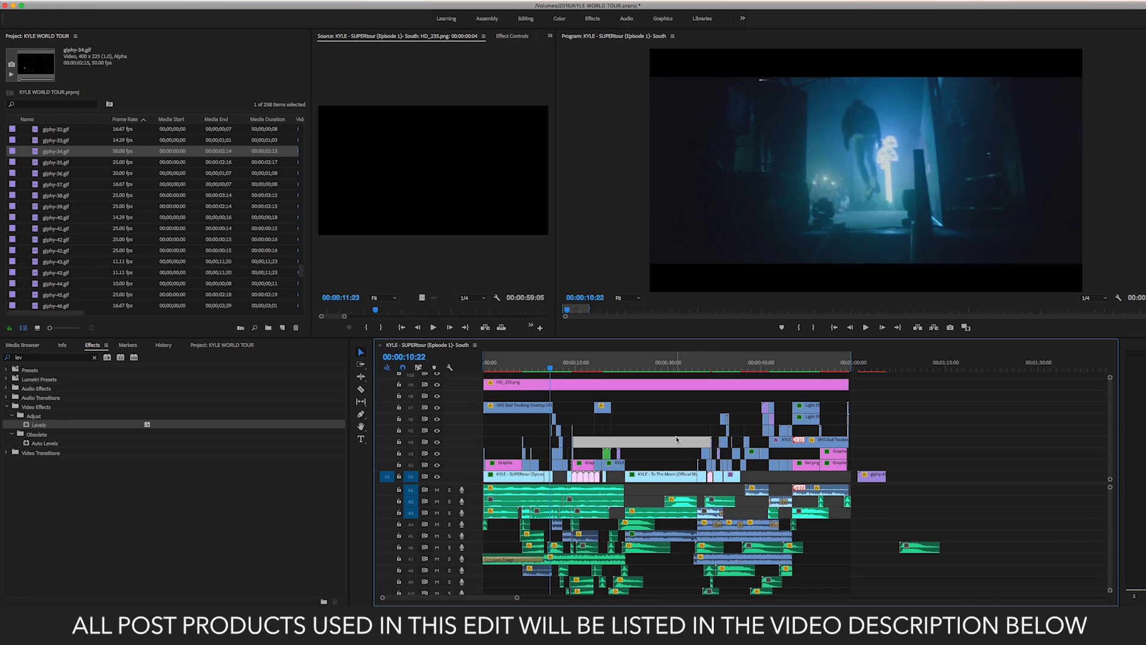
{"action": "left_click_drag", "start_coordinate": [503, 427], "coordinate": [460, 374]}
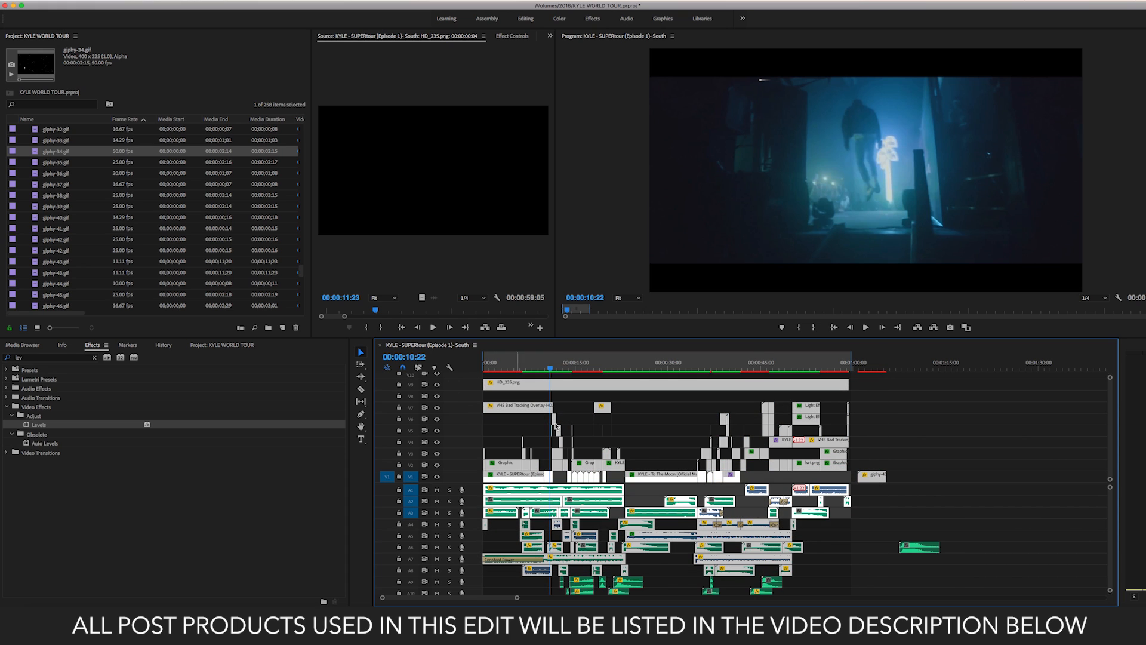